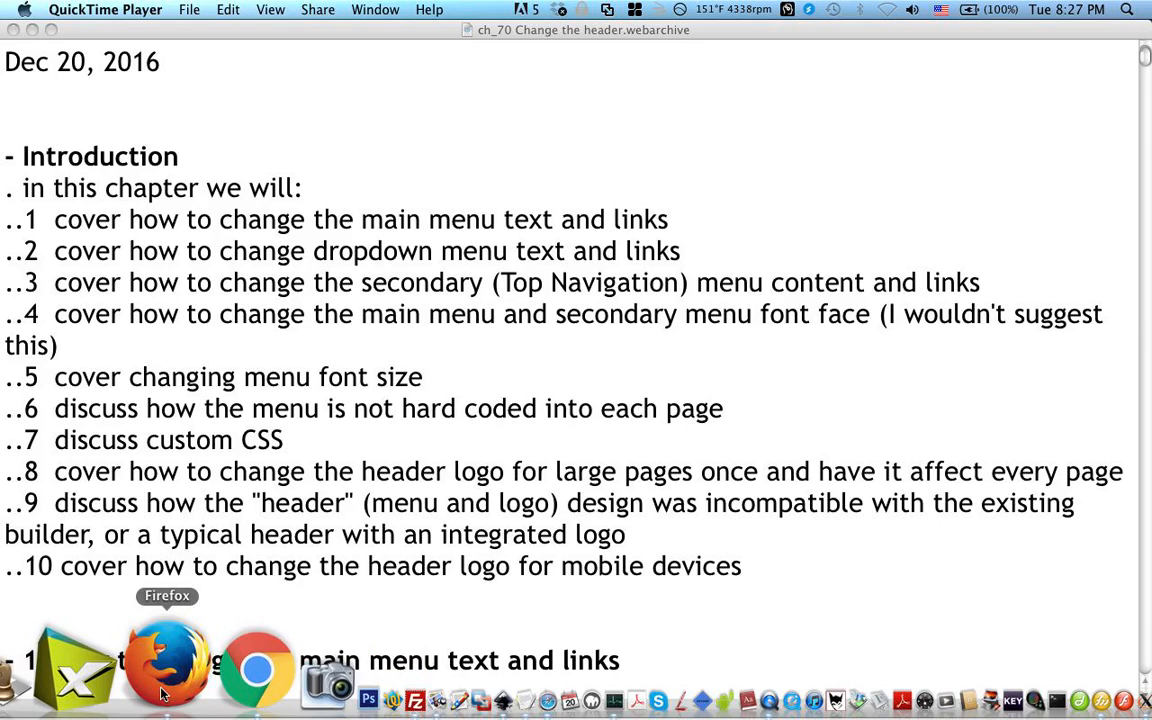
Step: Switch to Chrome, view the header and quick links on the Office of the Dean page, and return to the WordPress dashboard
click(182, 692)
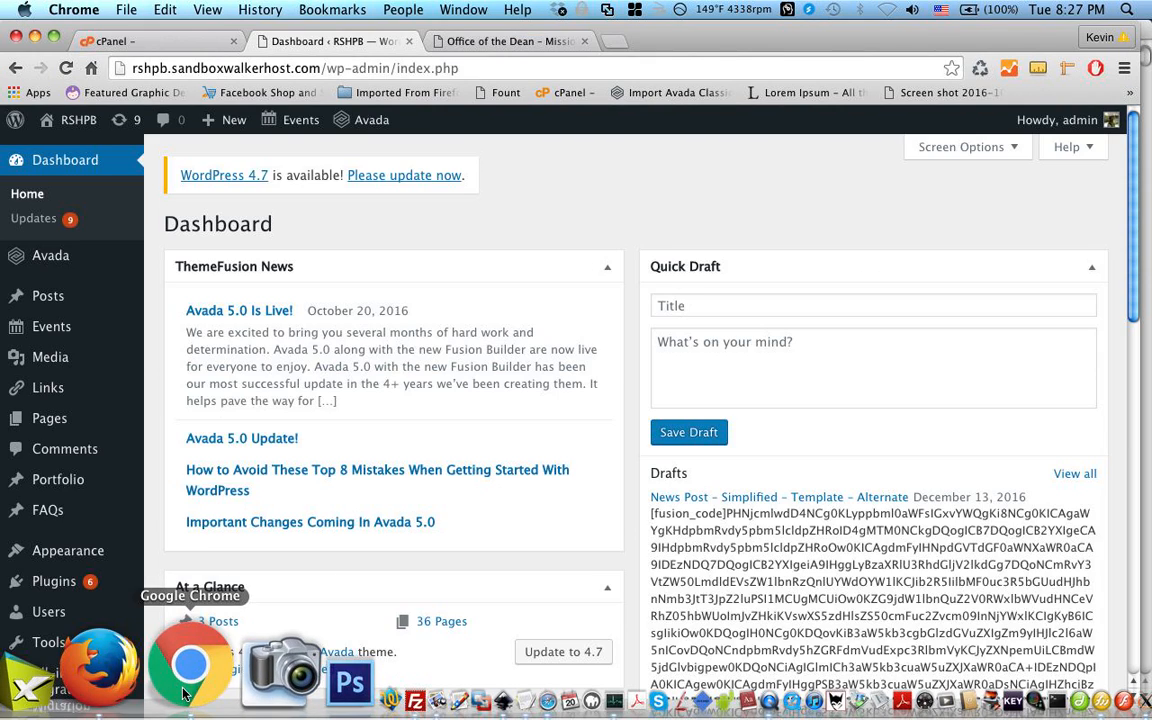
click(470, 41)
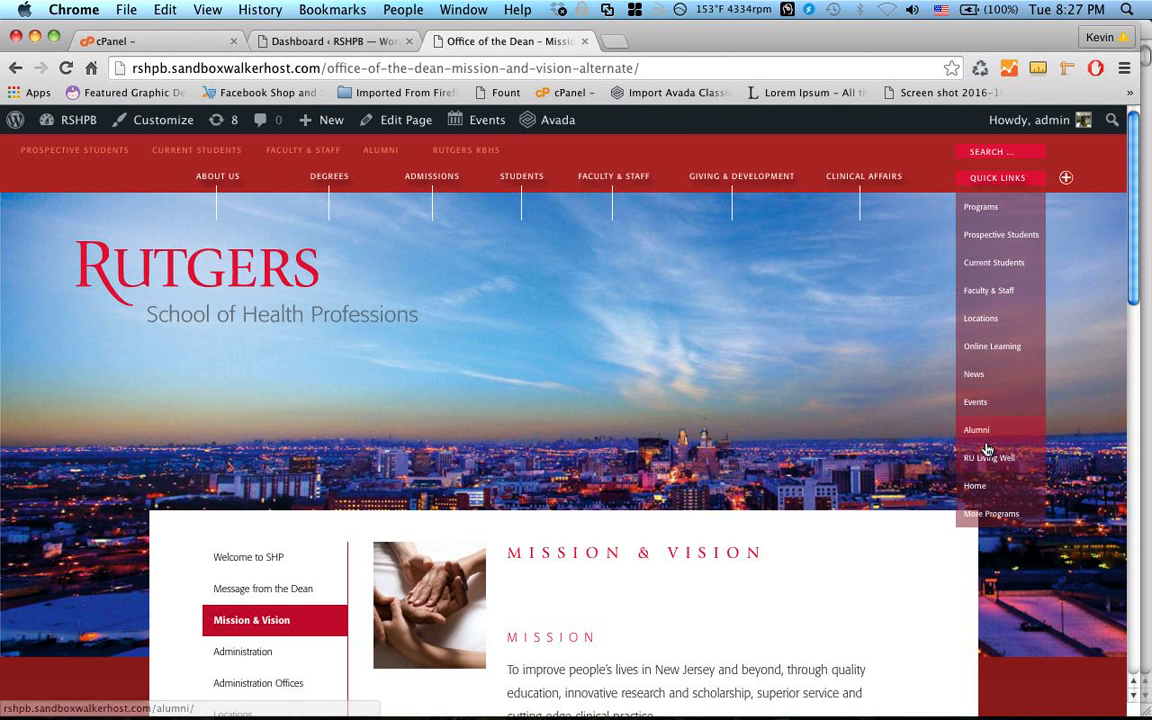
click(300, 41)
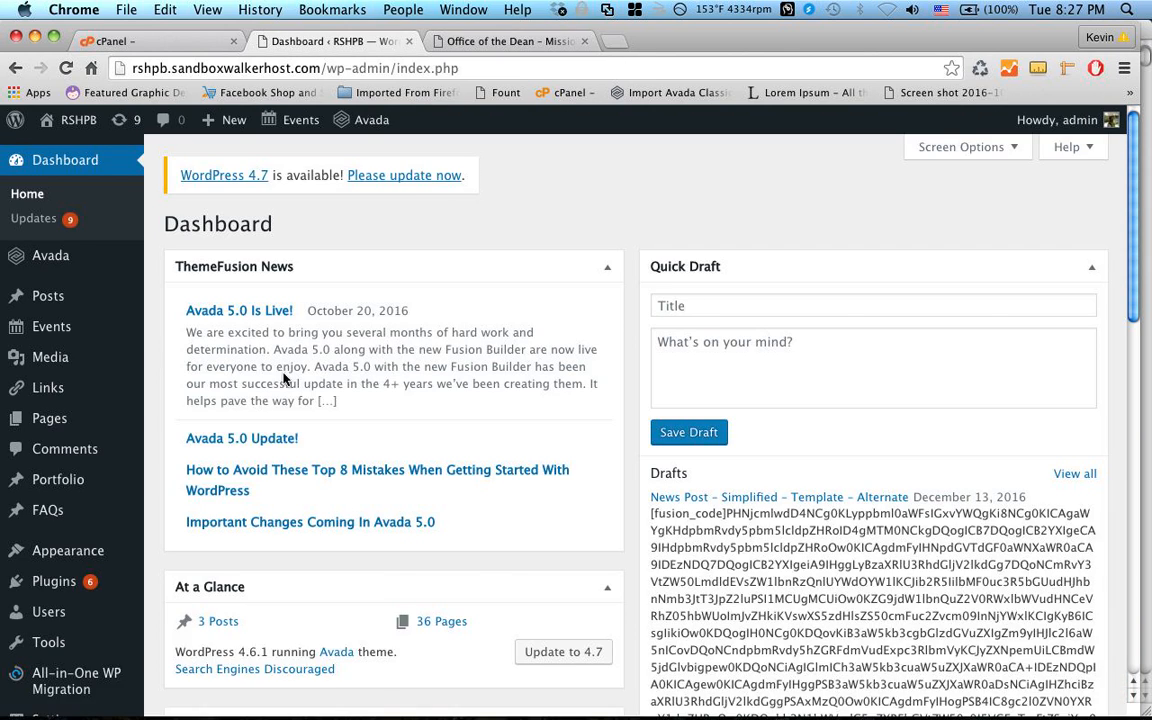
Step: Switch to the TextEdit chapter notes and read the introduction's list of header and menu topics
click(321, 700)
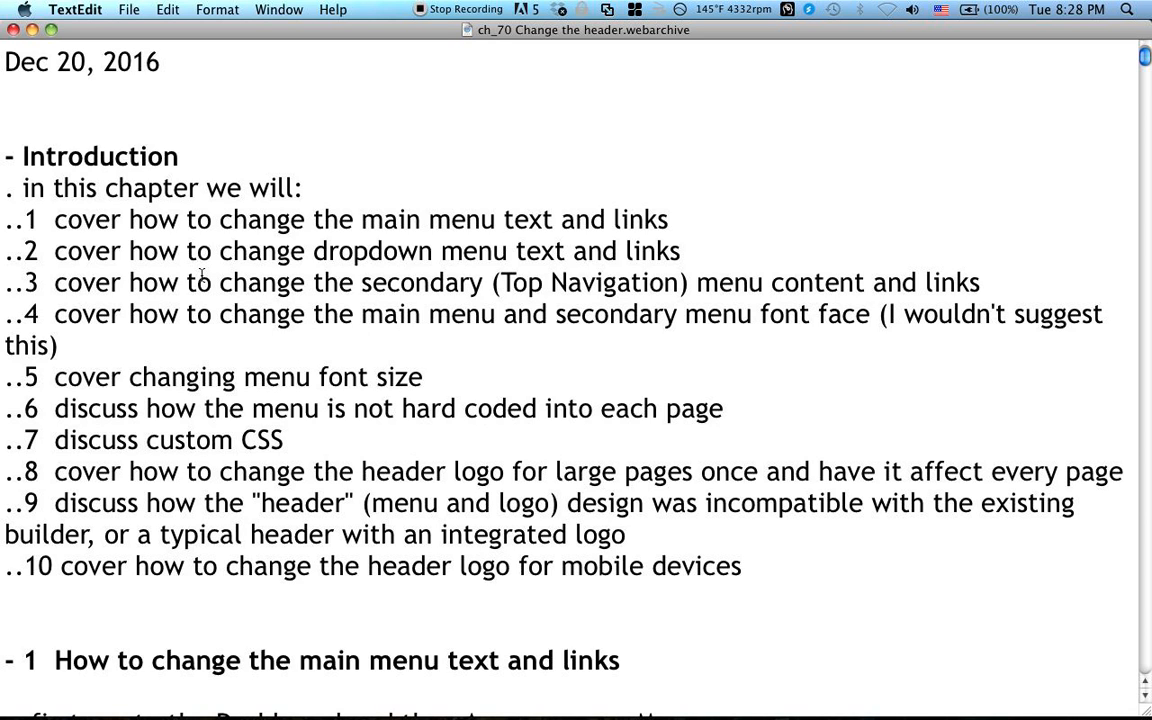
scroll(201, 275, down, 1)
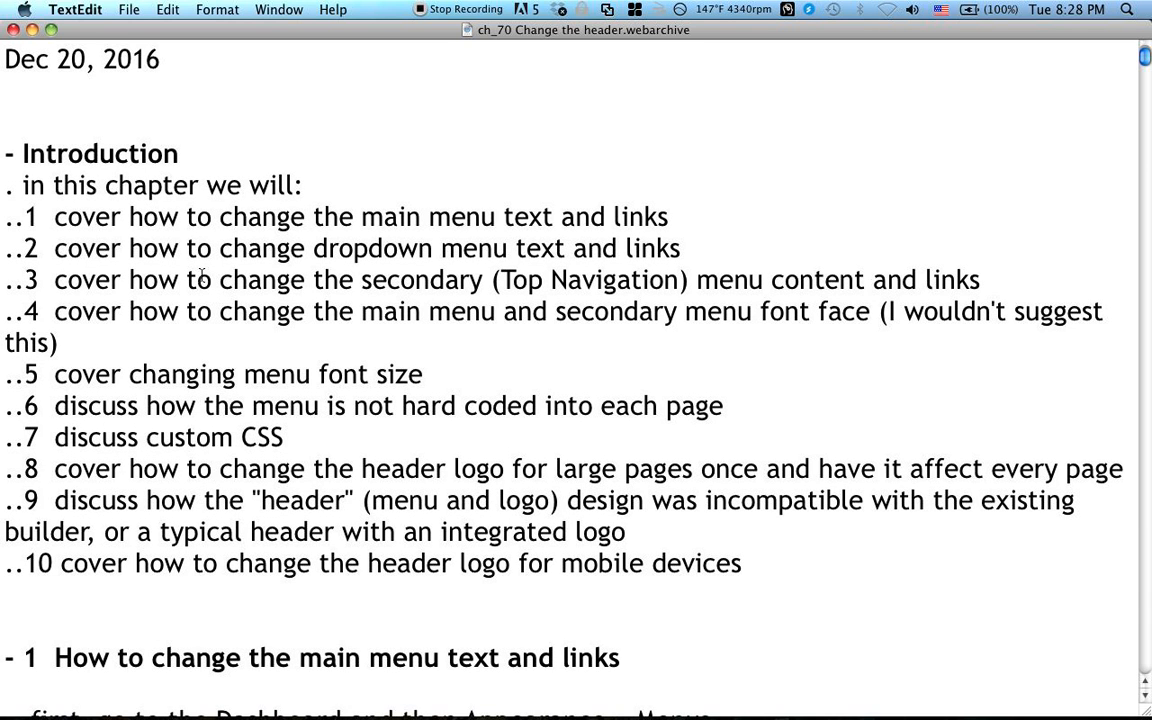
scroll(195, 262, down, 2)
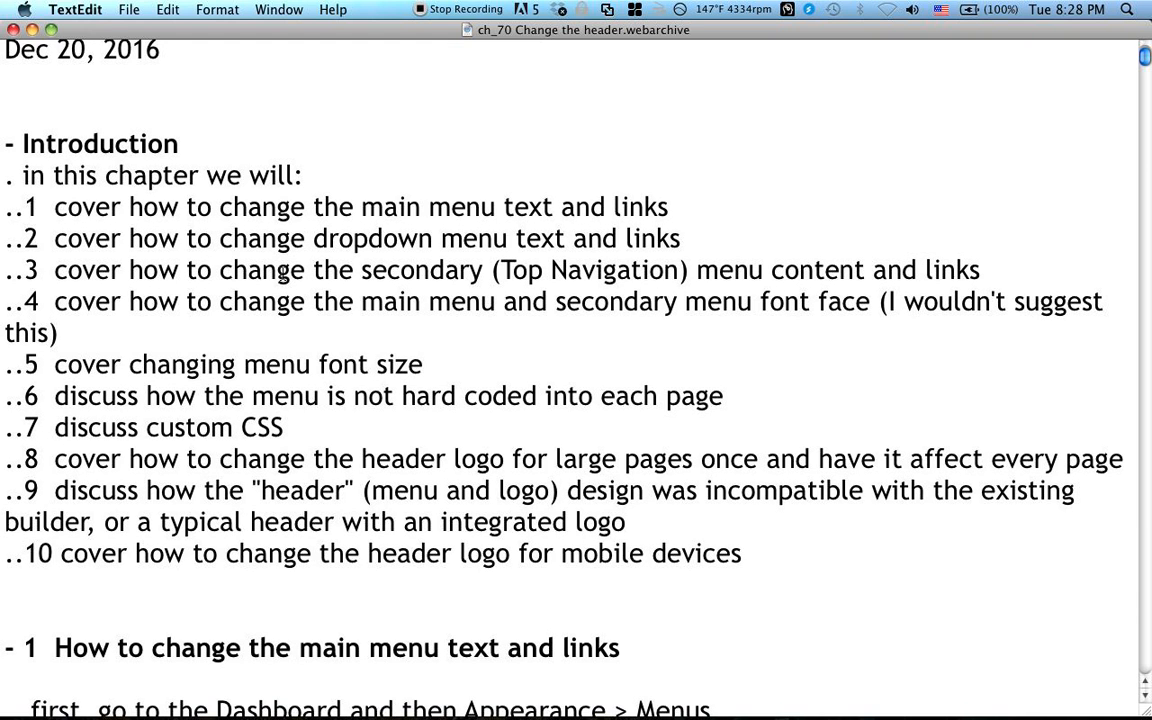
scroll(282, 270, down, 1)
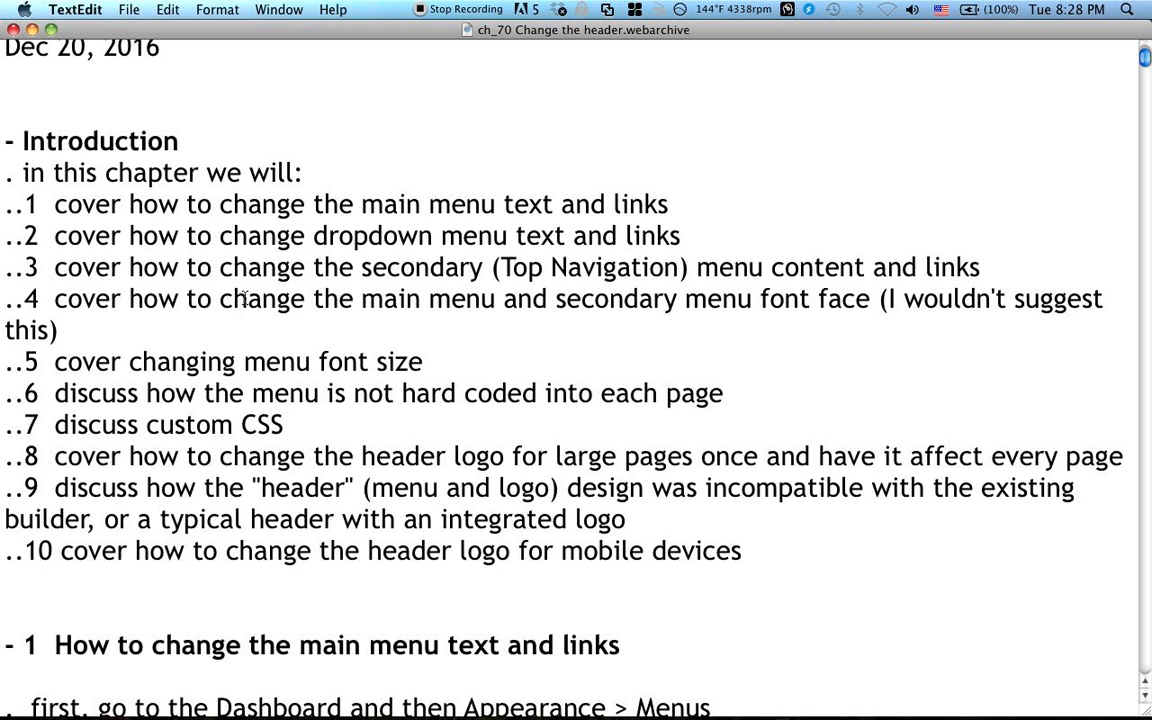
scroll(283, 290, down, 1)
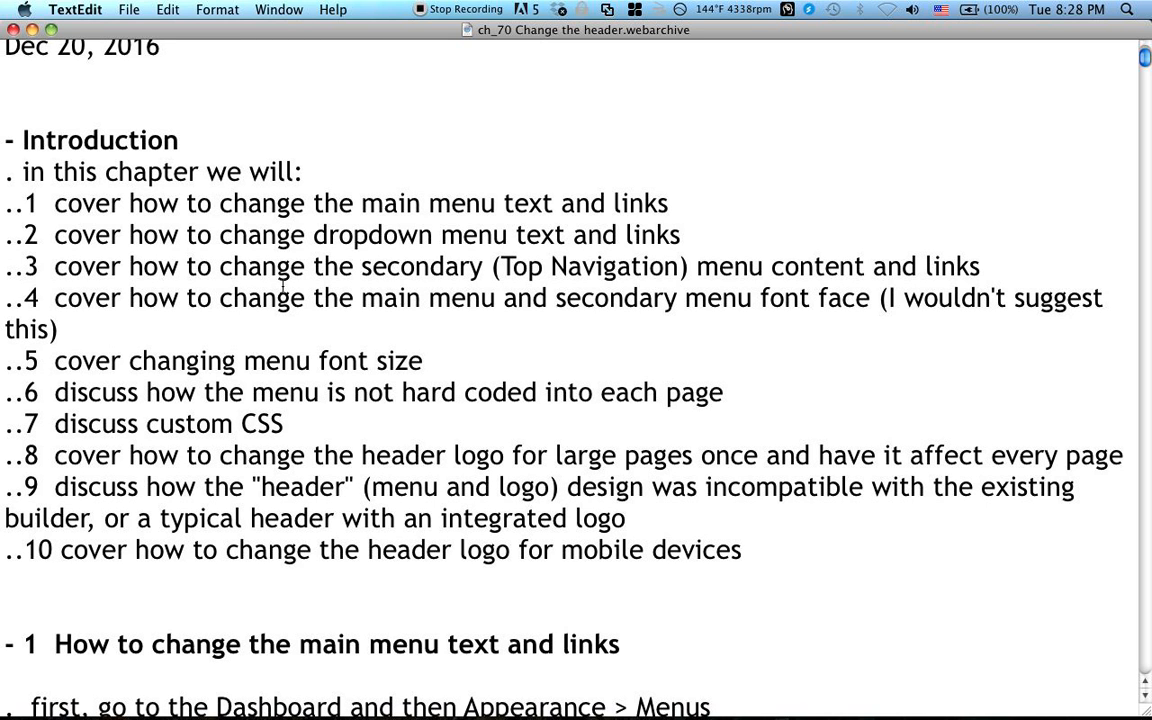
scroll(283, 288, down, 2)
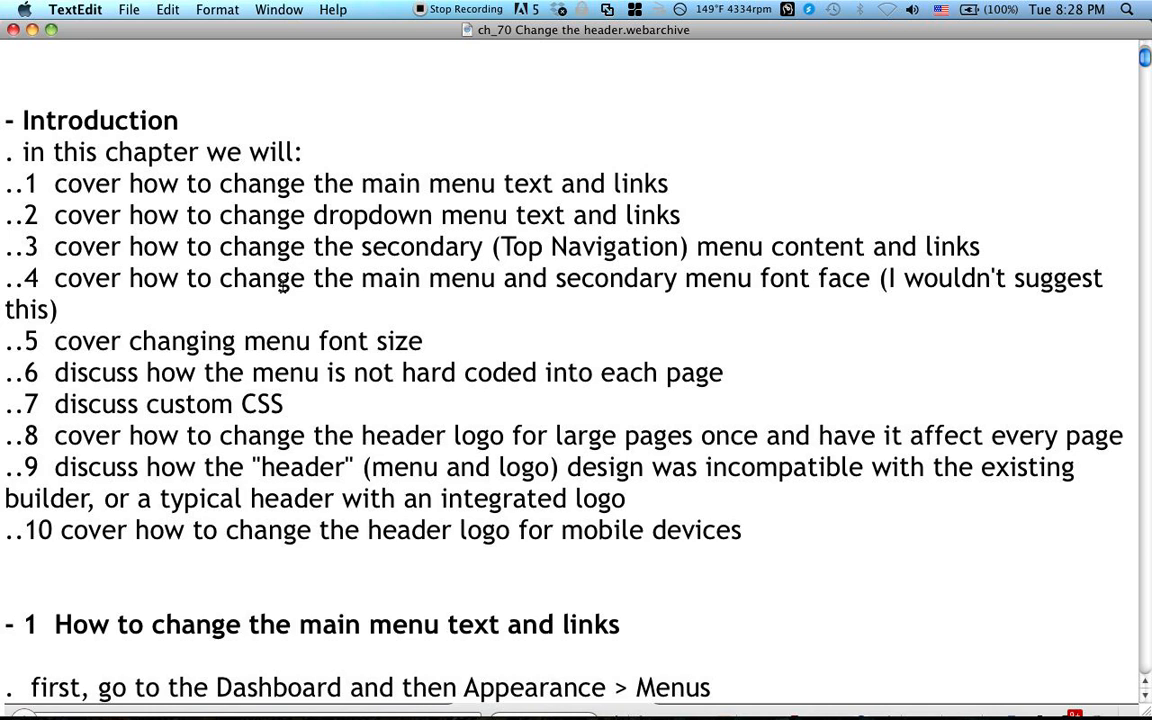
scroll(284, 287, down, 6)
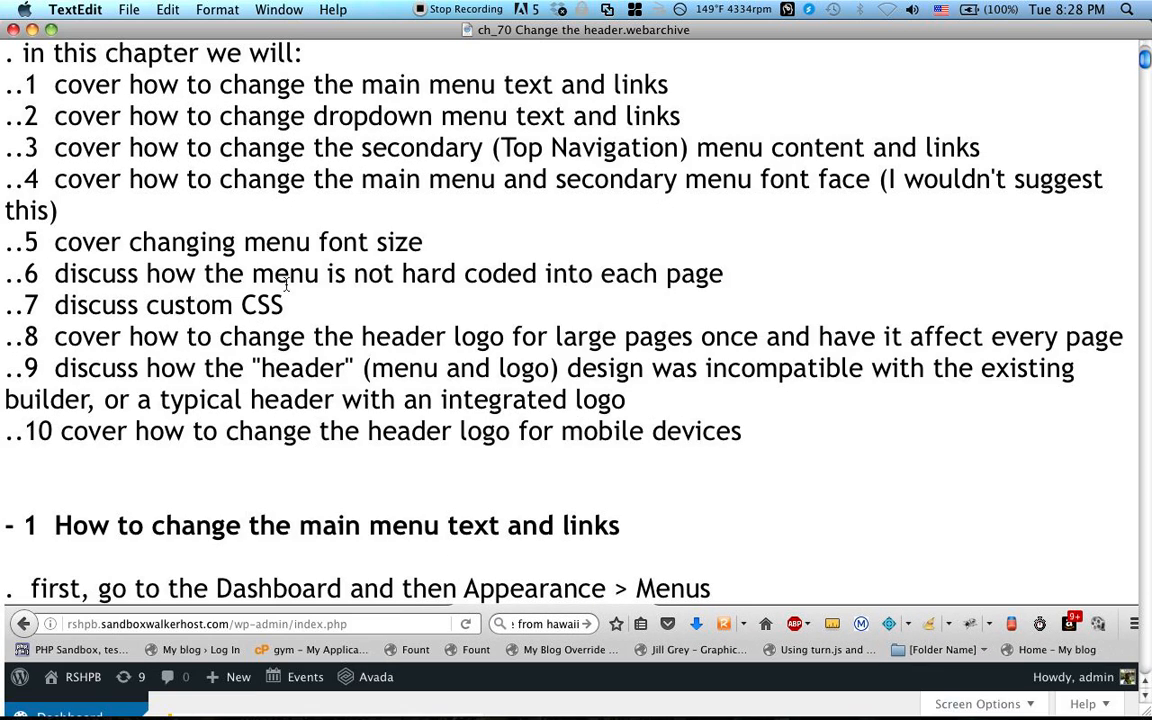
scroll(286, 284, down, 12)
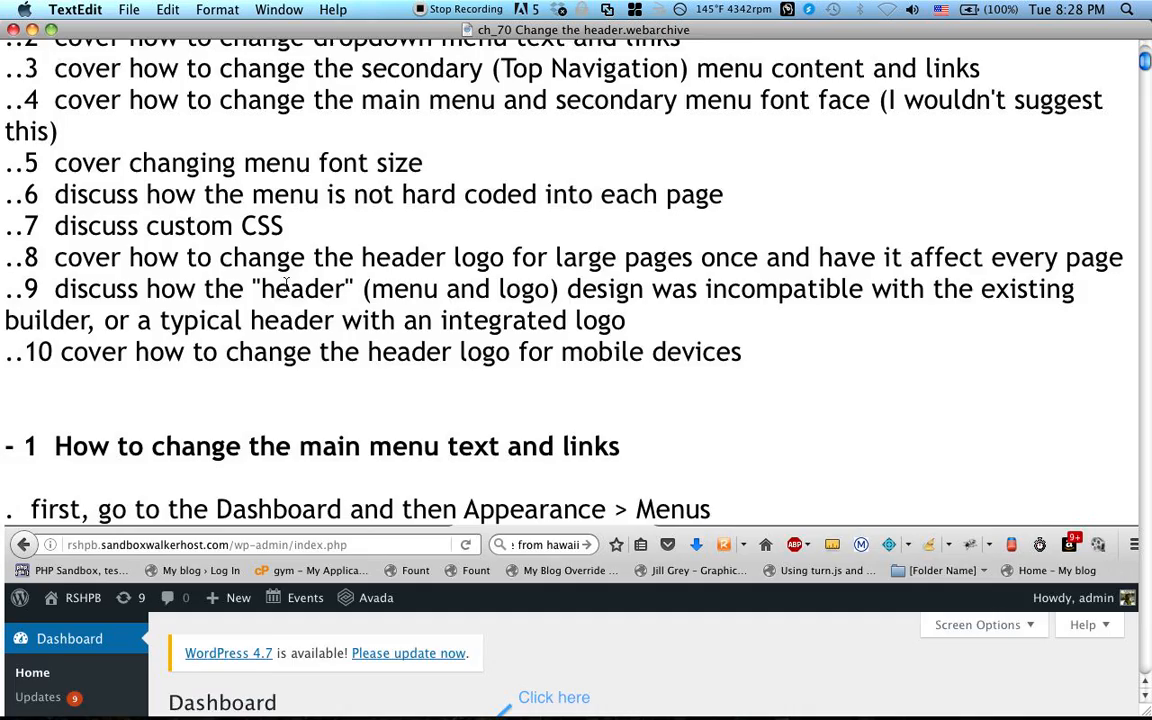
Step: Read the notes on reaching the WordPress menu editor and choosing Landing Page Menu (Main Navigation) for editing
scroll(286, 284, down, 13)
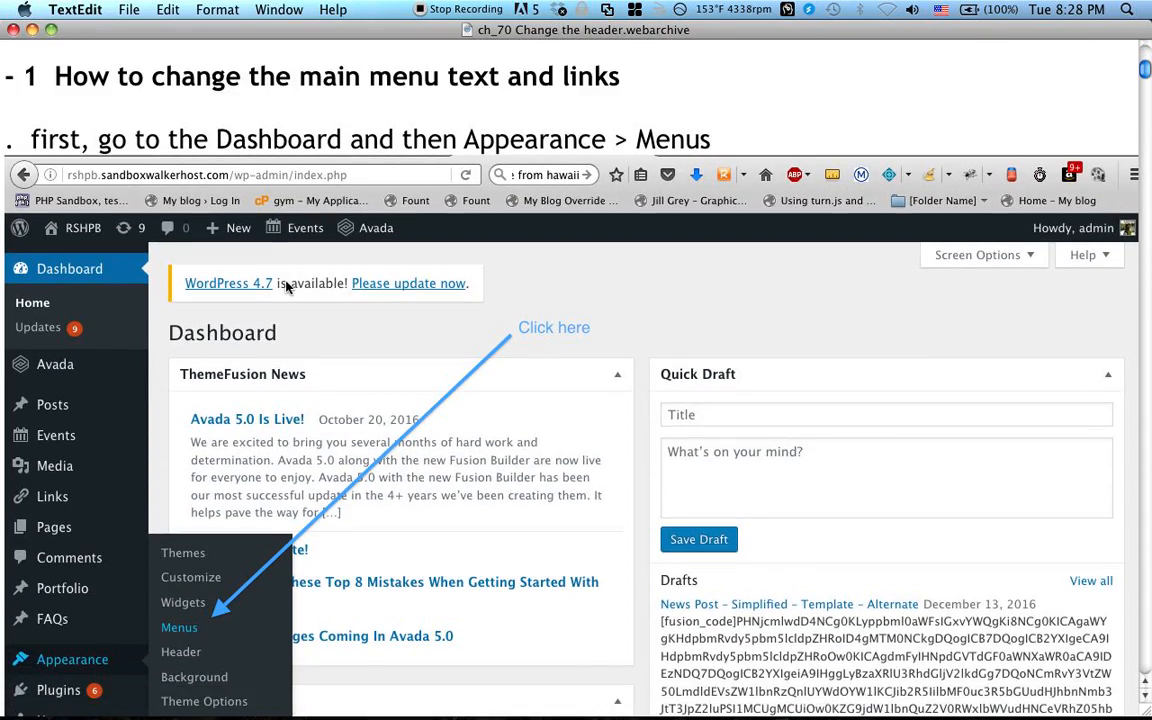
scroll(597, 264, down, 7)
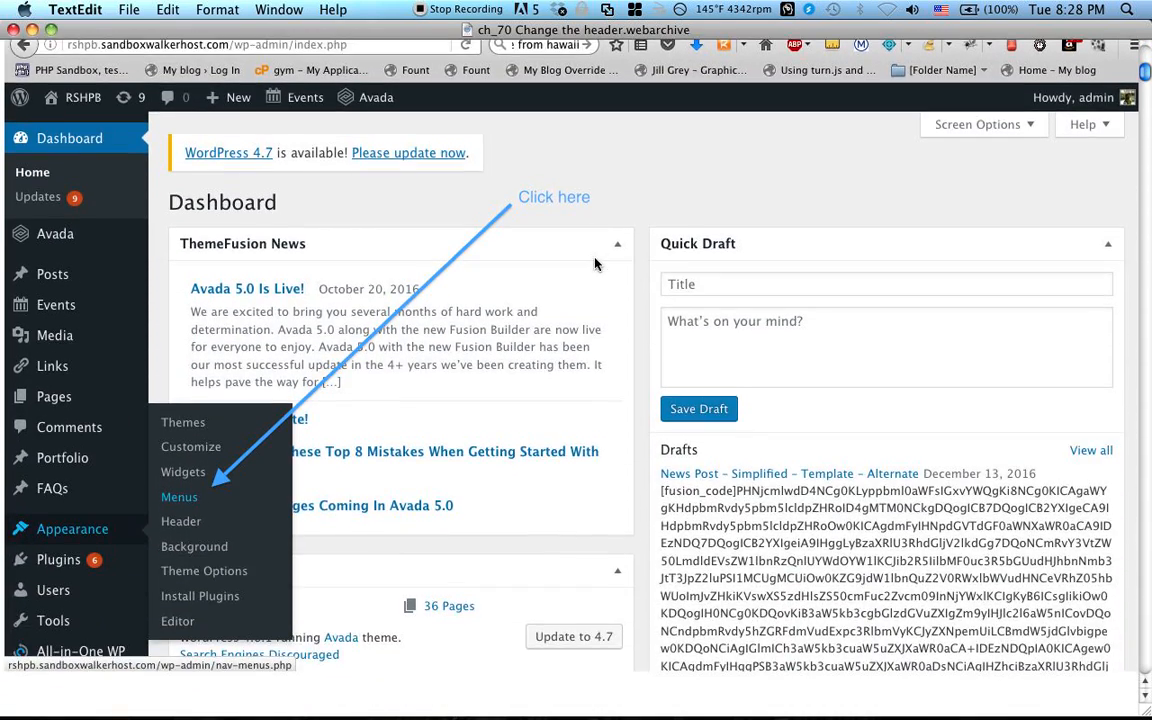
scroll(593, 263, down, 8)
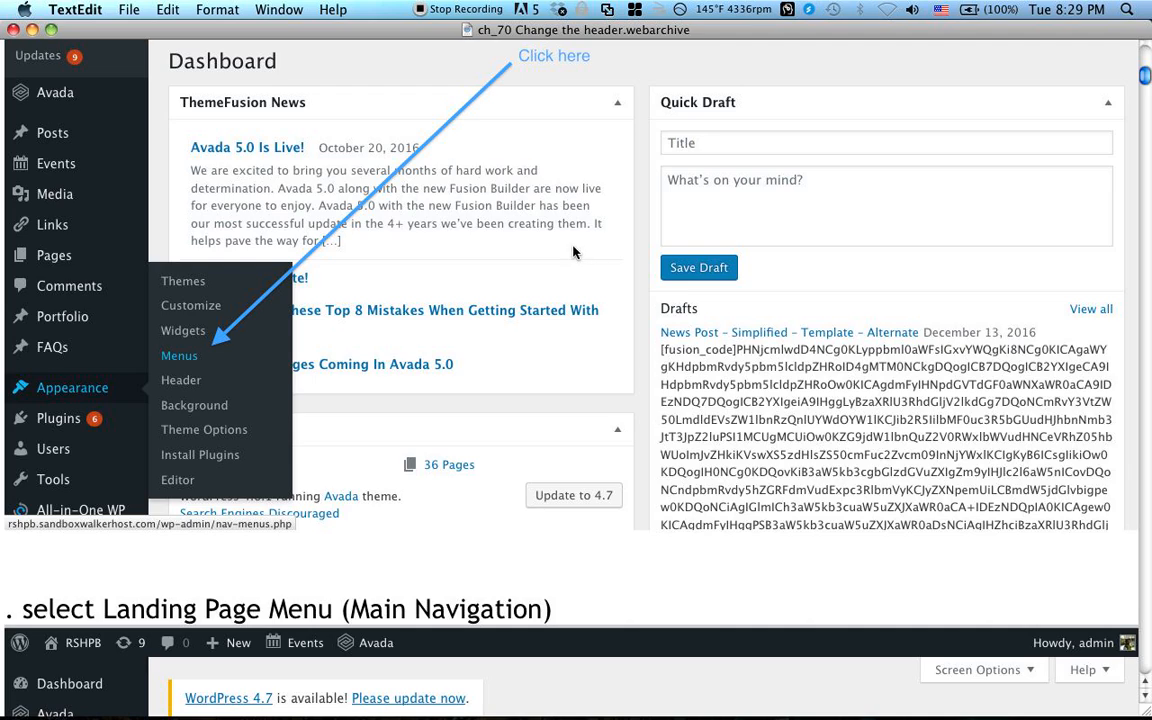
scroll(563, 252, down, 17)
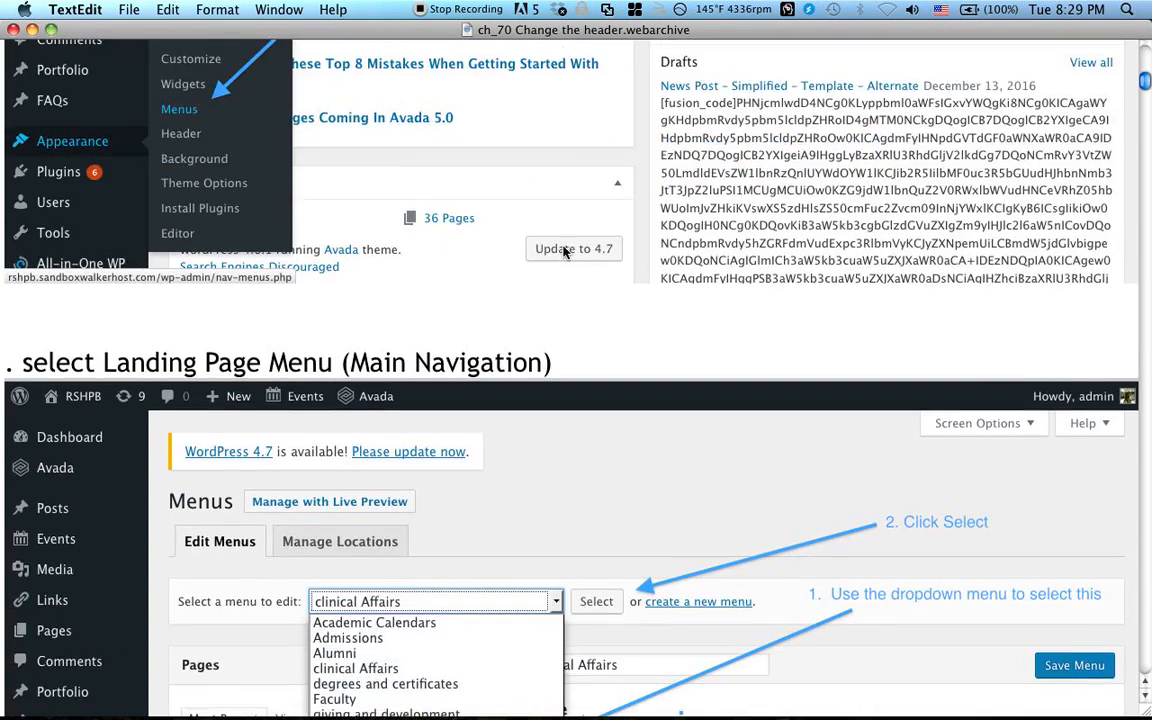
scroll(563, 249, down, 9)
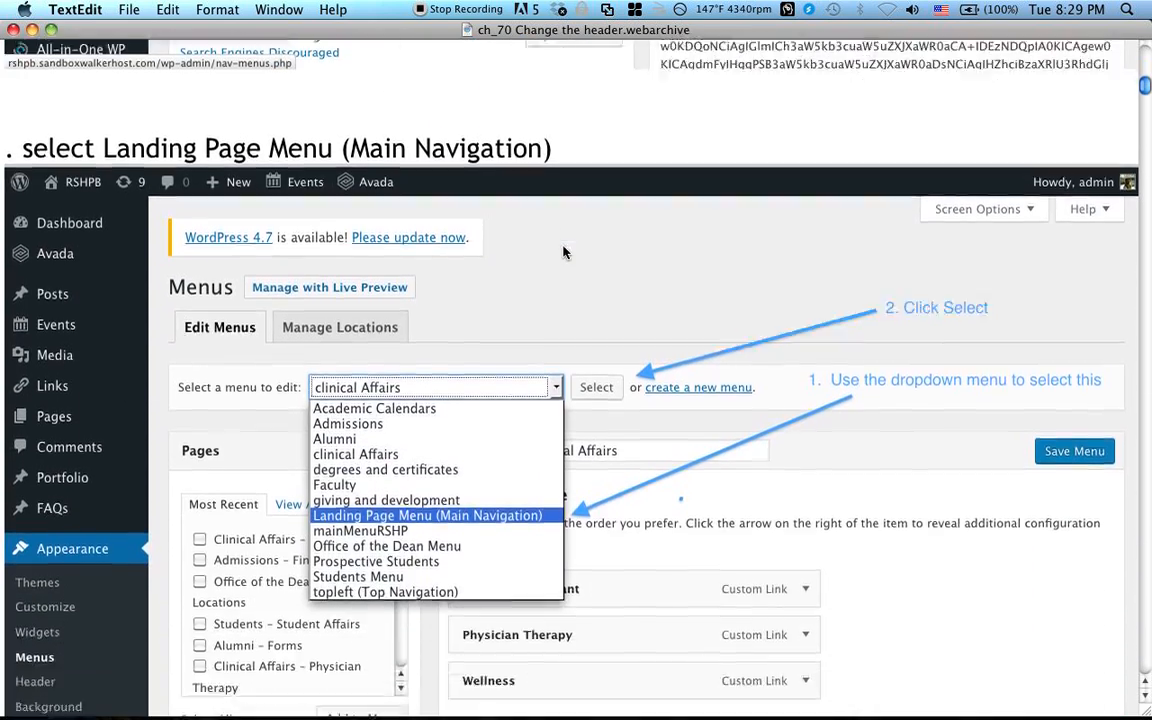
scroll(563, 250, down, 6)
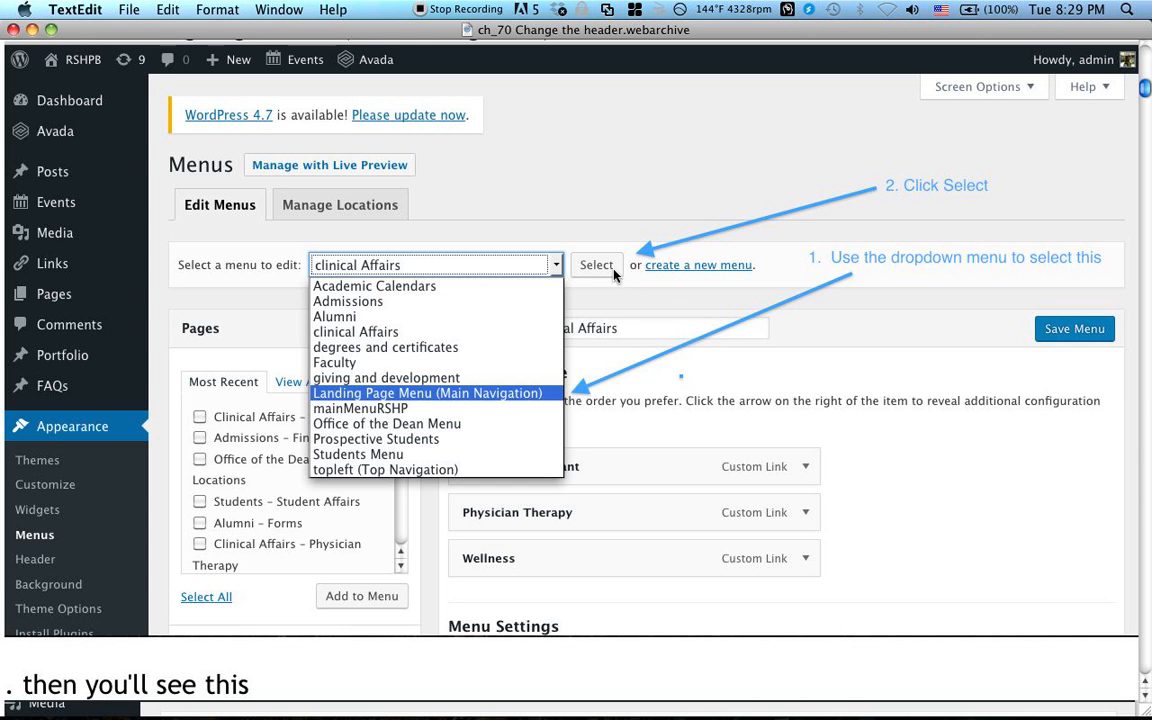
scroll(786, 303, down, 7)
scroll(786, 303, down, 20)
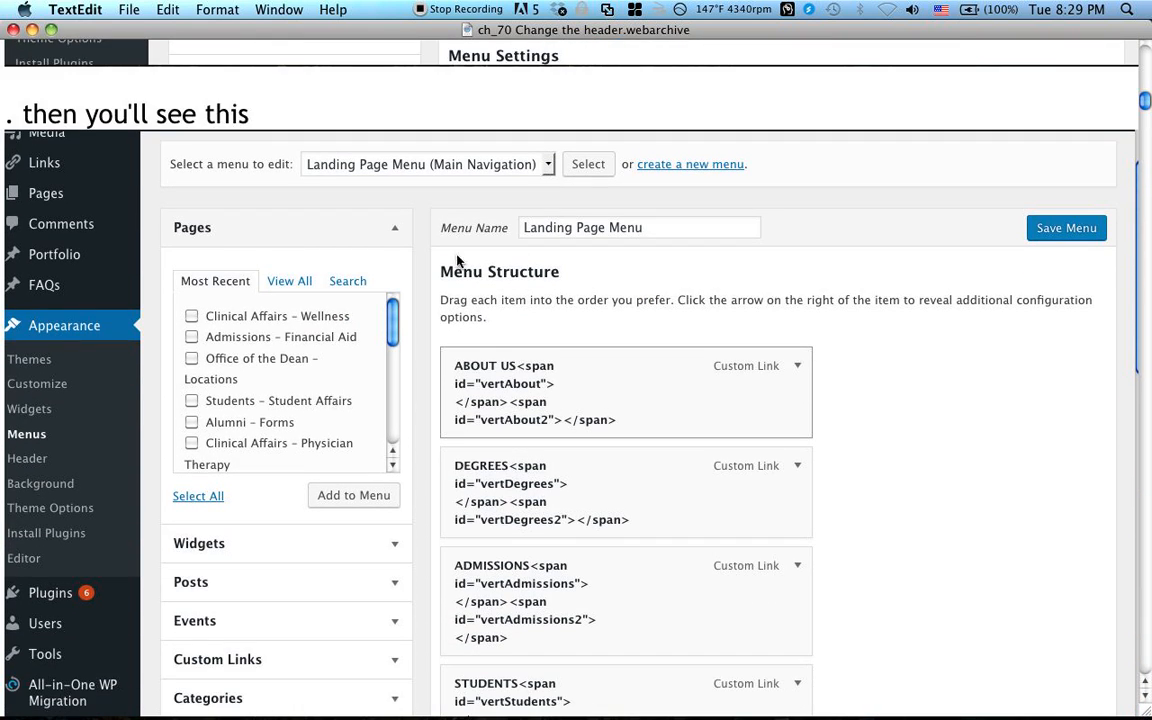
Step: Read the notes on the menu structure and the ABOUT US example, covering its link address, navigation label and span id
scroll(936, 349, down, 4)
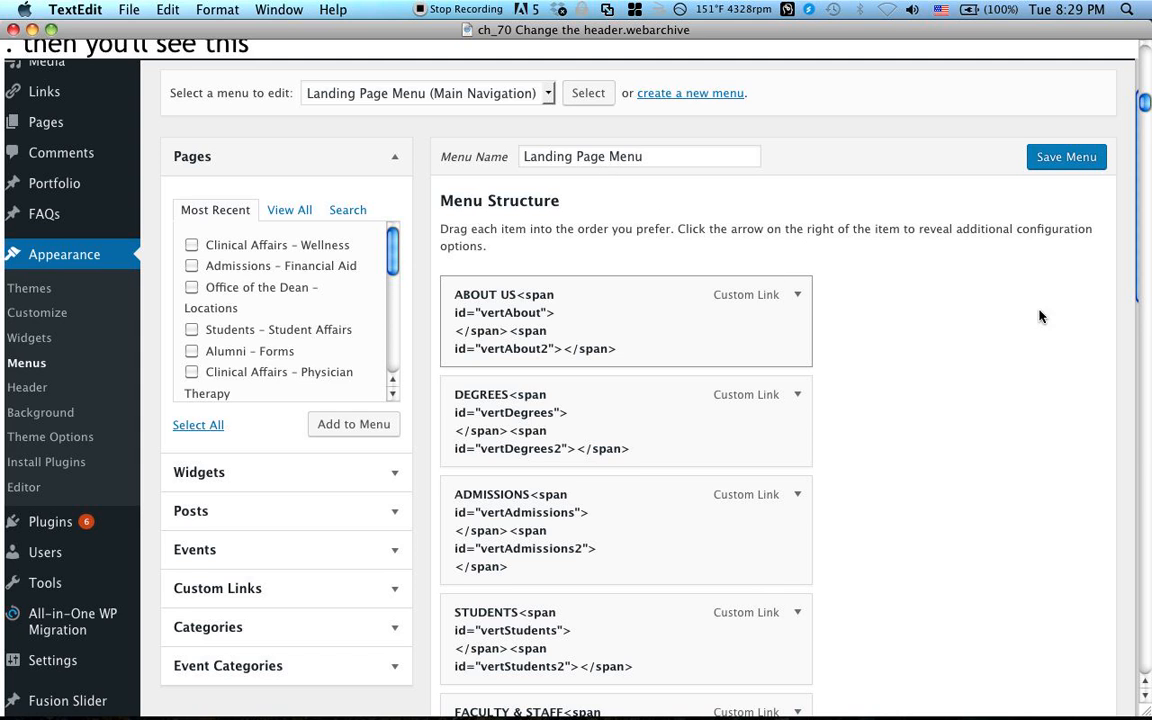
scroll(1000, 316, down, 4)
scroll(1015, 314, down, 20)
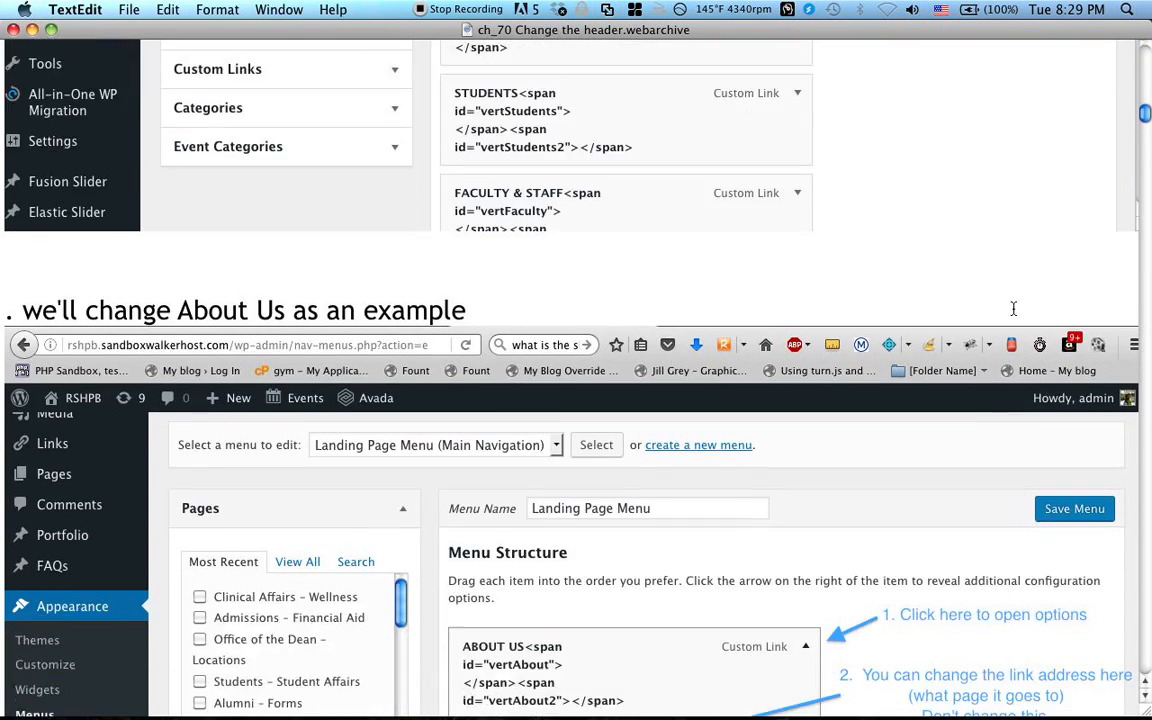
scroll(1013, 313, down, 7)
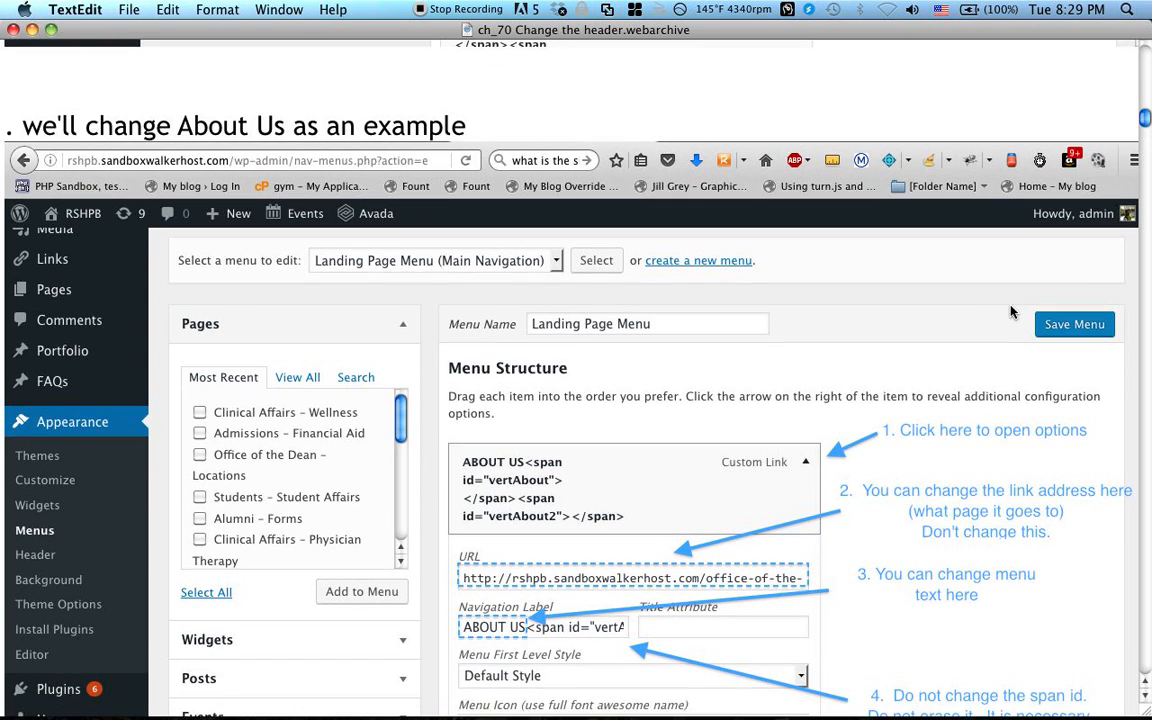
scroll(1010, 313, down, 4)
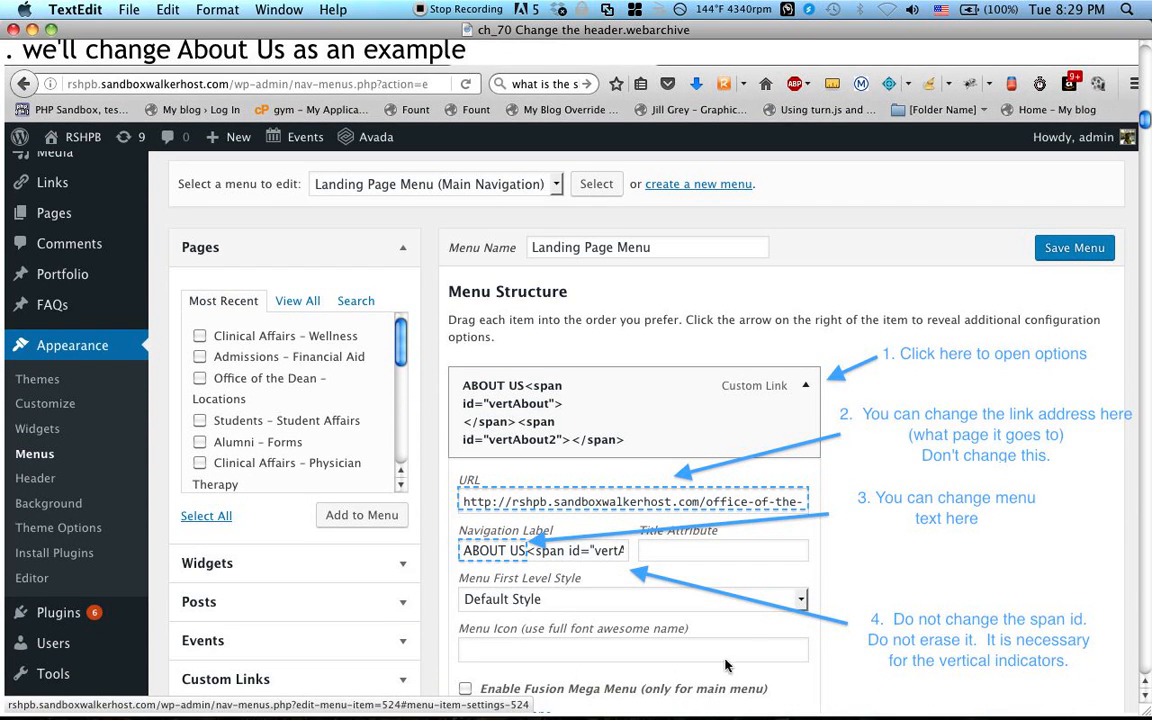
scroll(767, 548, down, 3)
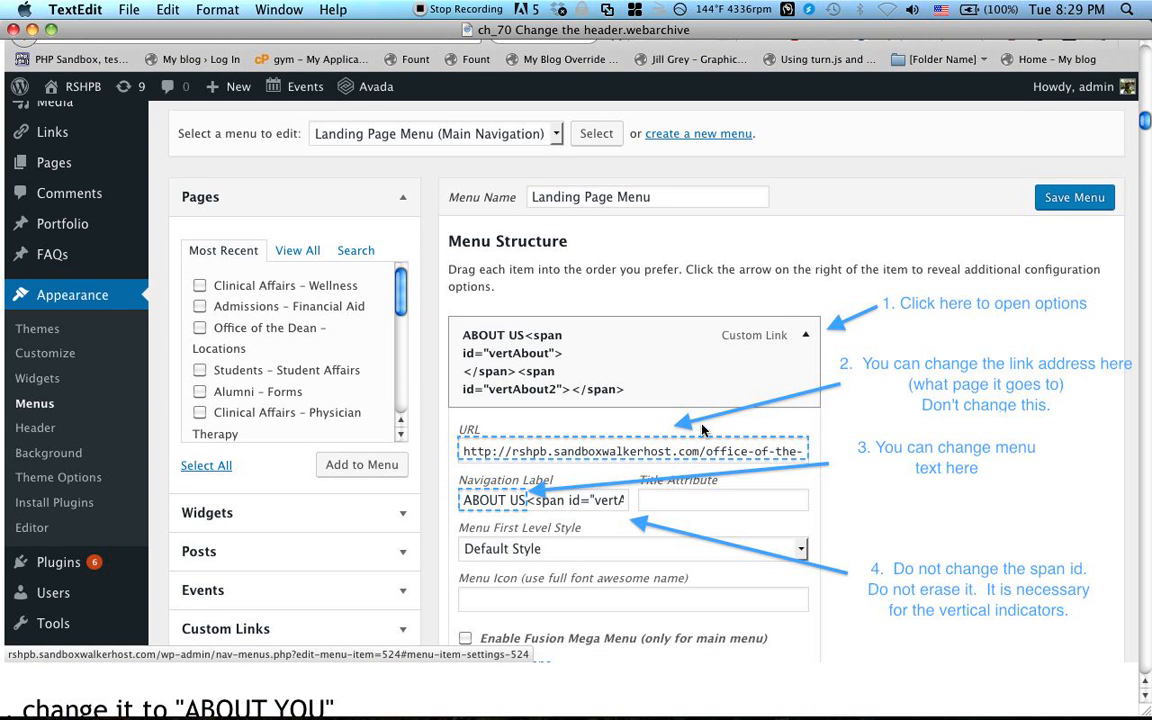
scroll(885, 395, down, 1)
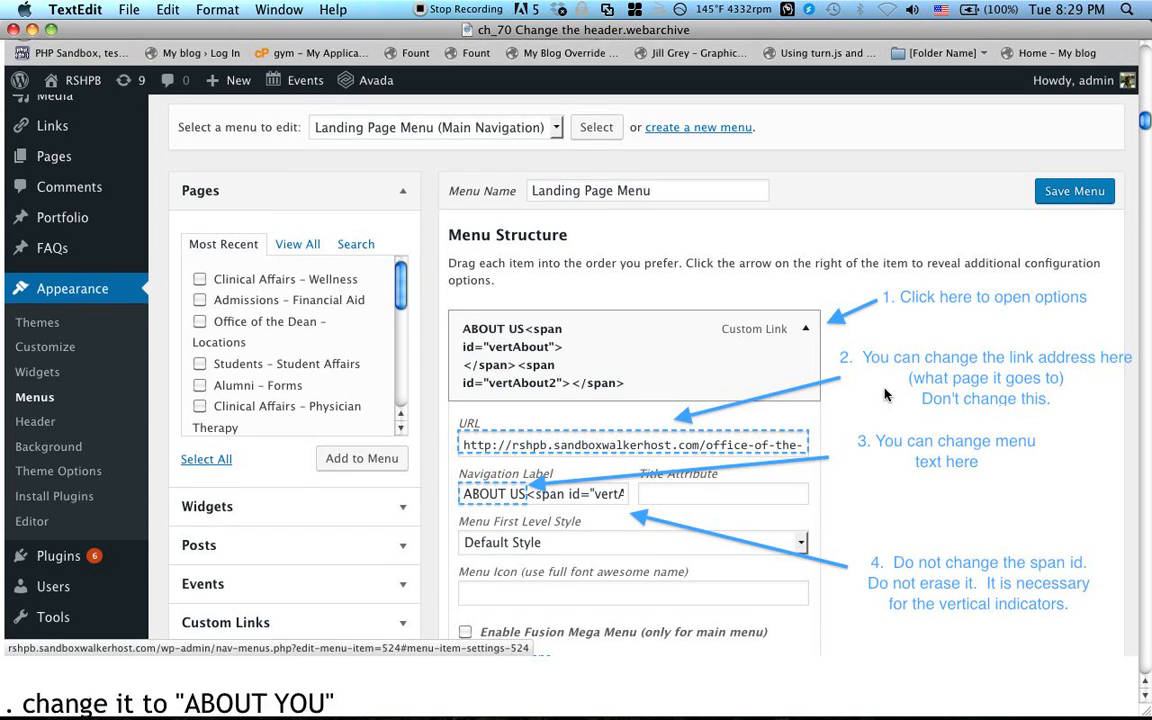
scroll(885, 395, down, 5)
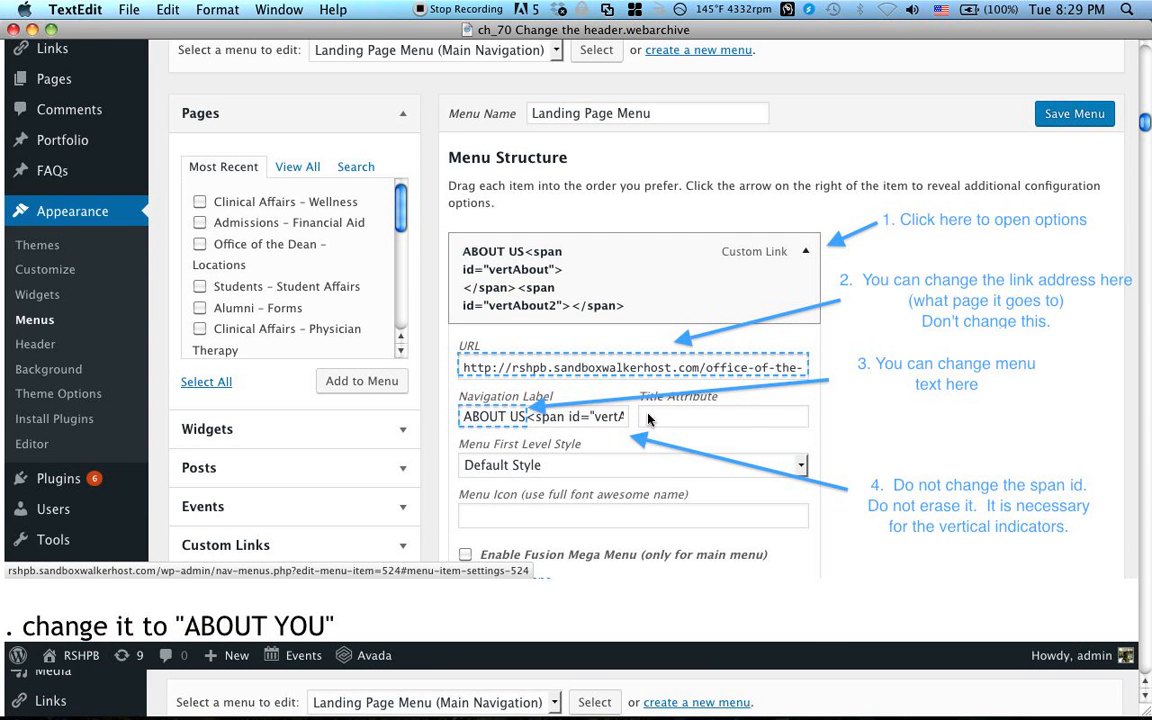
scroll(508, 424, down, 4)
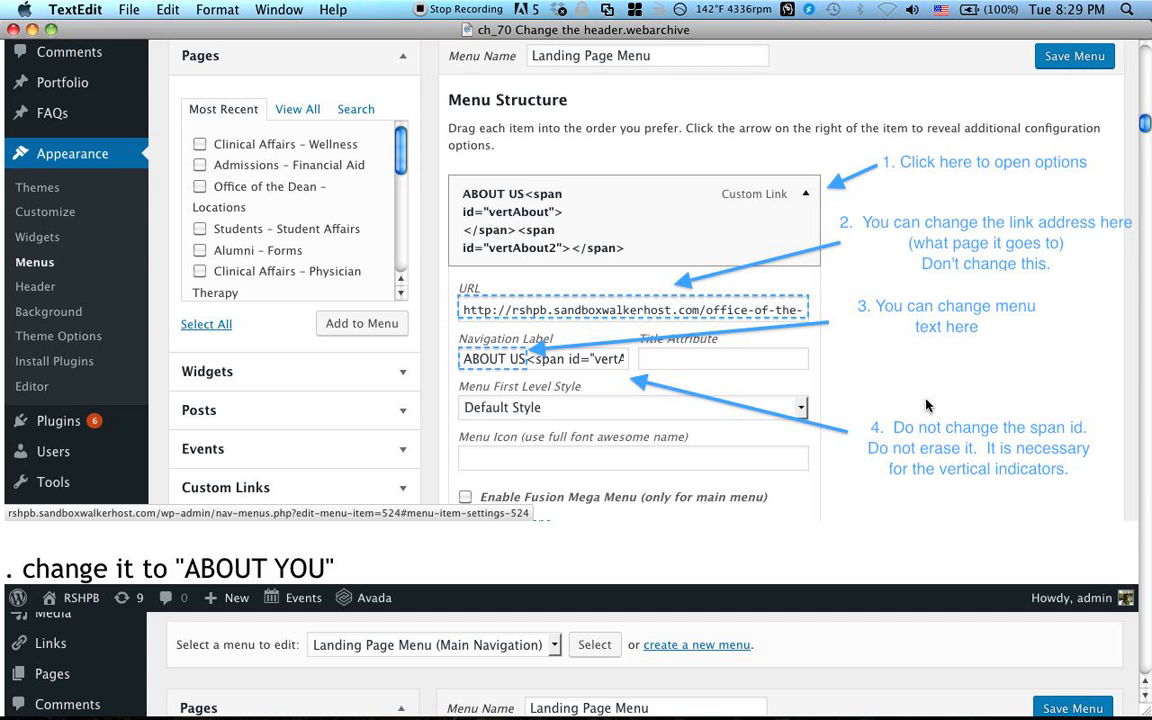
Step: Switch to Chrome, examine the vertical indicators below the main menu on the Office of the Dean page, and return to the dashboard
mouse_move(220, 700)
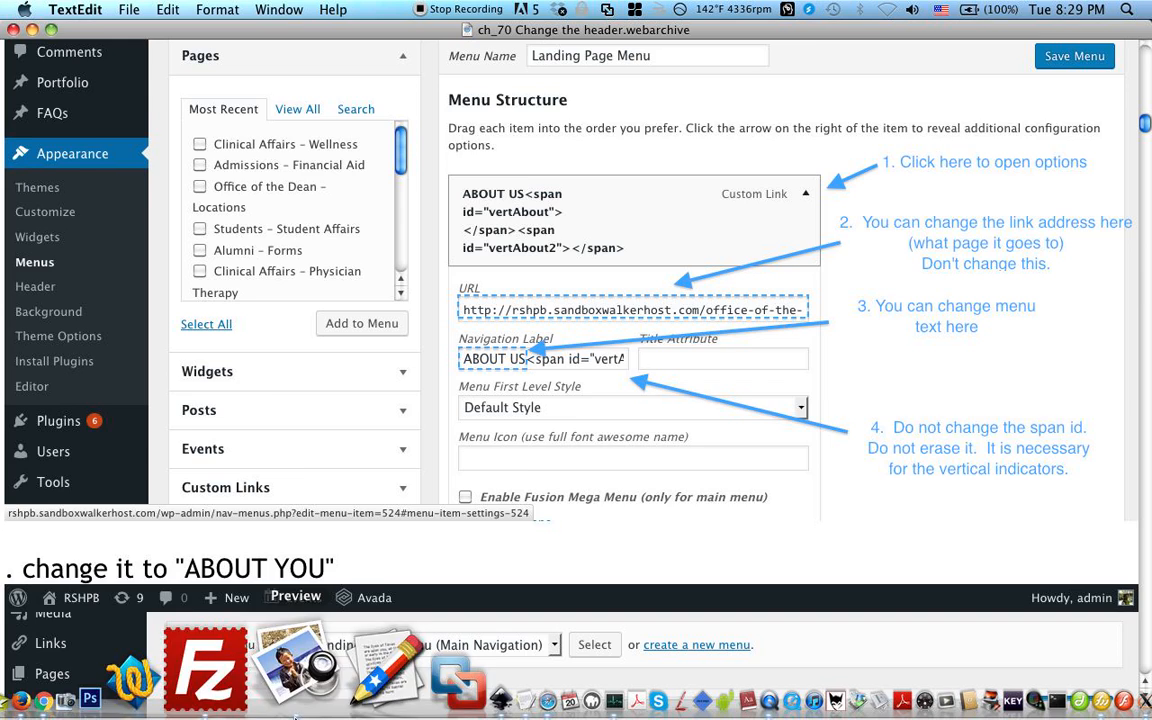
click(175, 670)
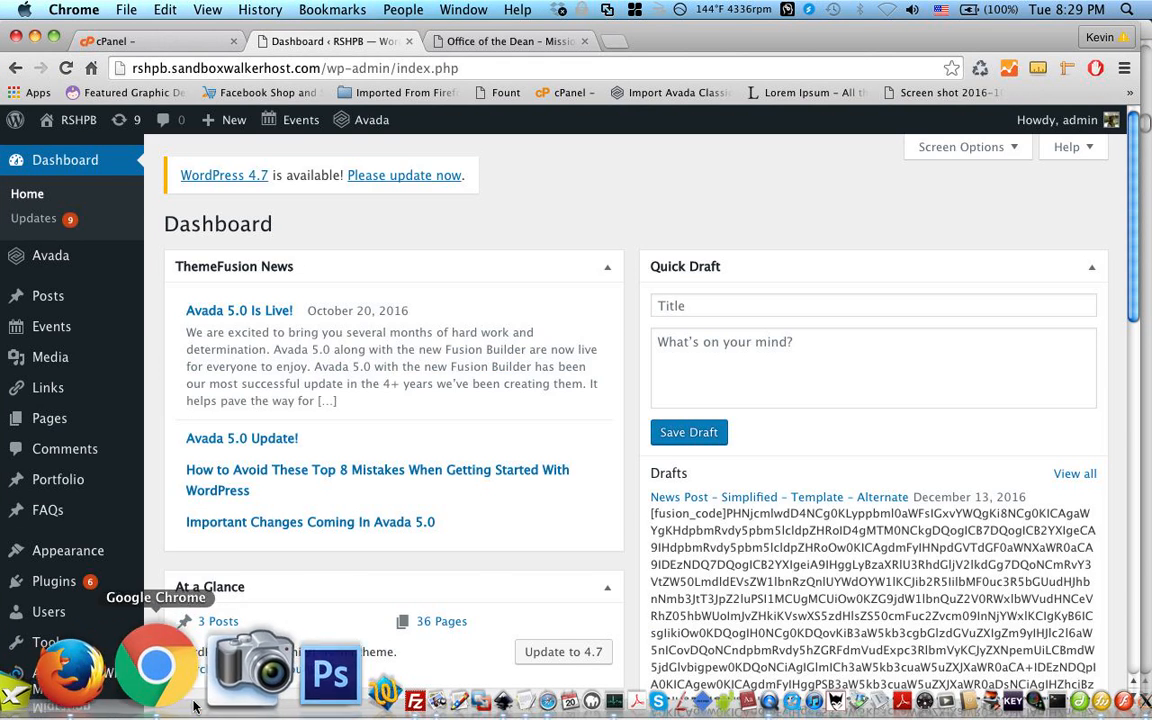
click(510, 43)
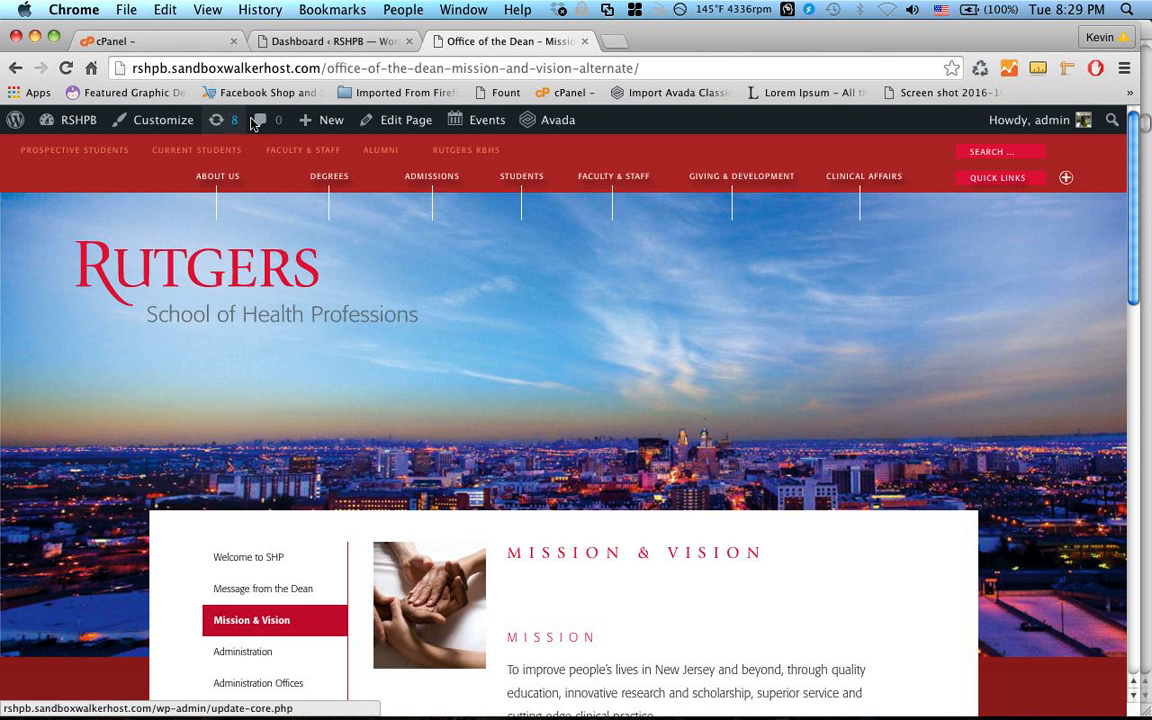
click(300, 50)
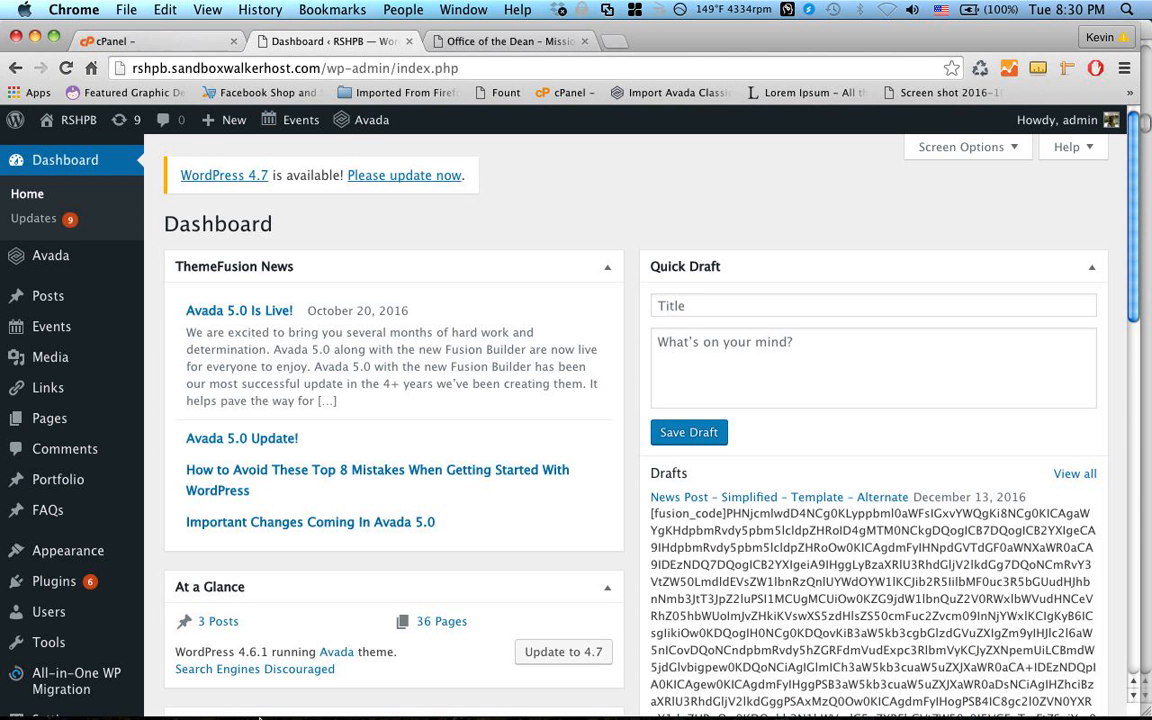
Step: Switch to the TextEdit notes and read how to change the navigation label to "ABOUT YOU" and save the menu
mouse_move(222, 700)
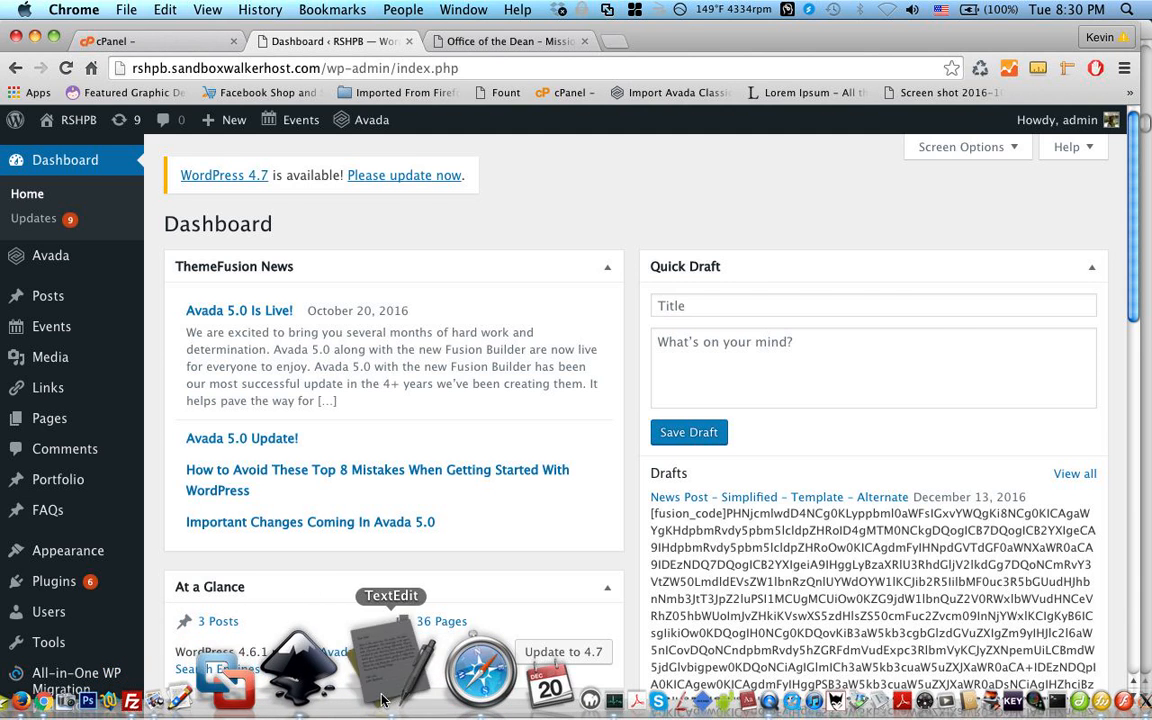
click(388, 688)
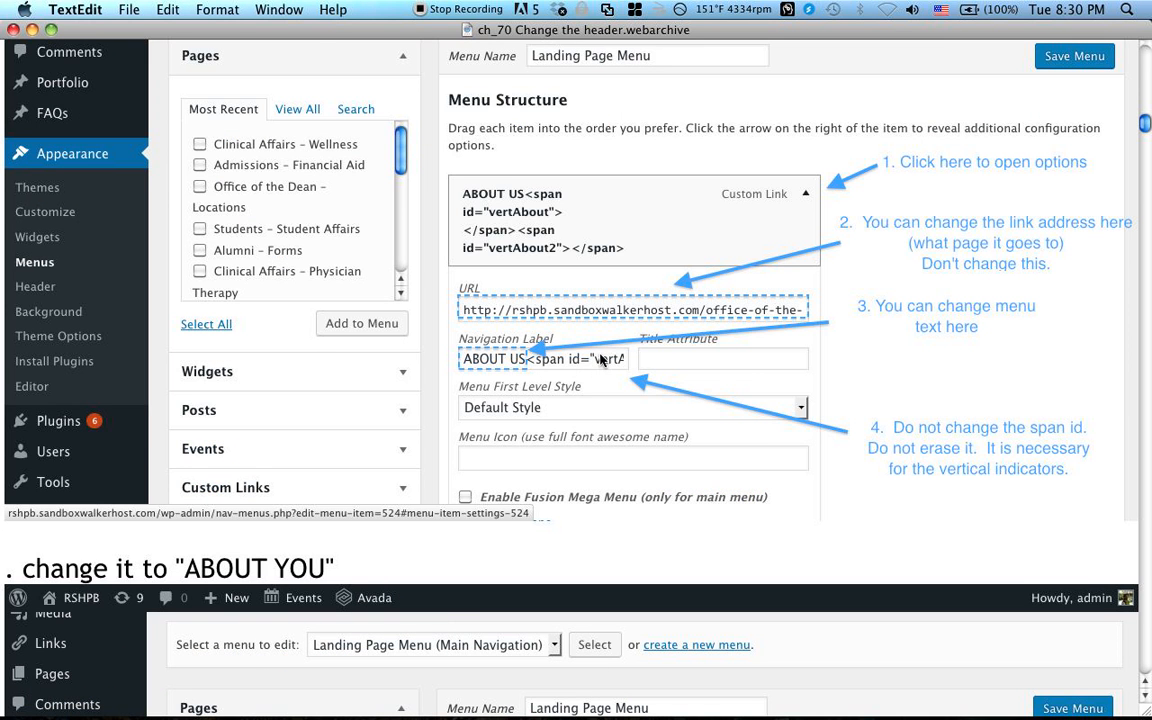
scroll(750, 393, down, 10)
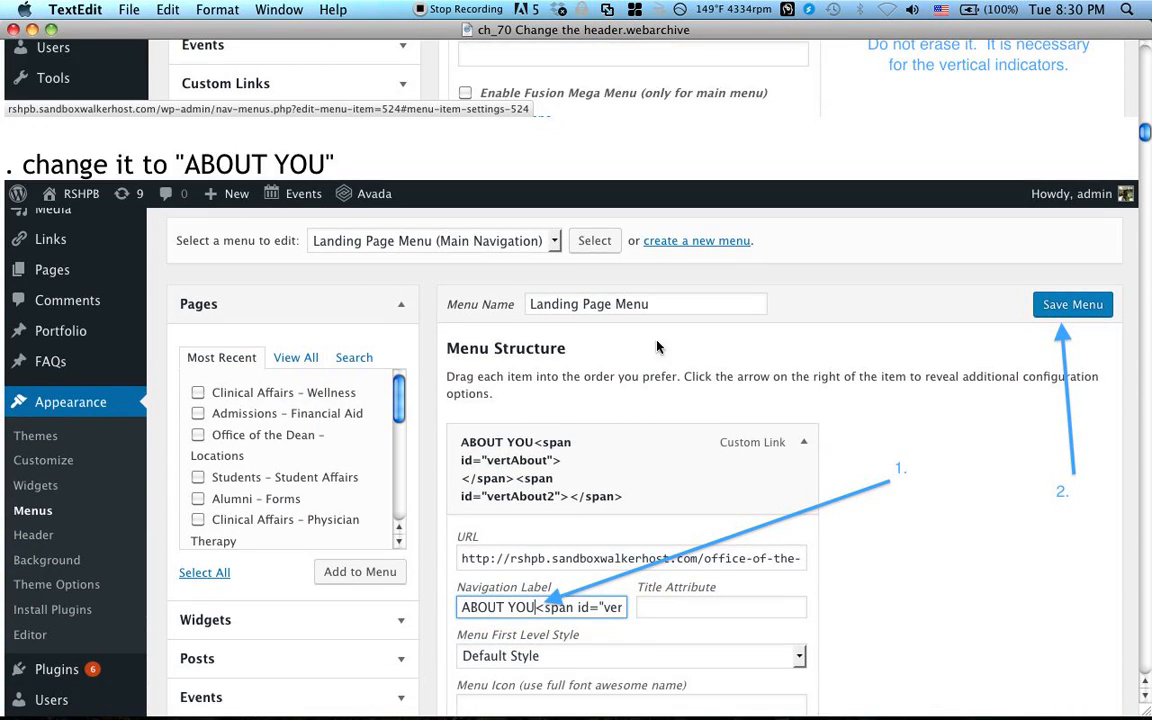
scroll(632, 382, down, 2)
scroll(632, 382, down, 1)
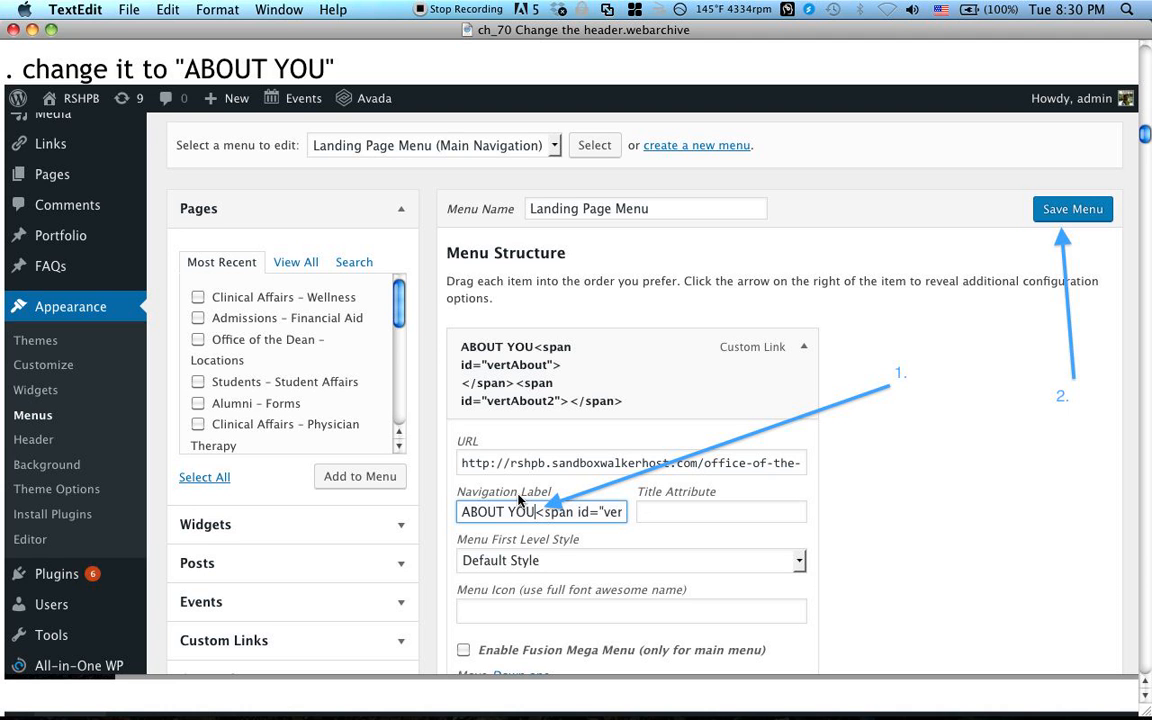
scroll(518, 500, down, 1)
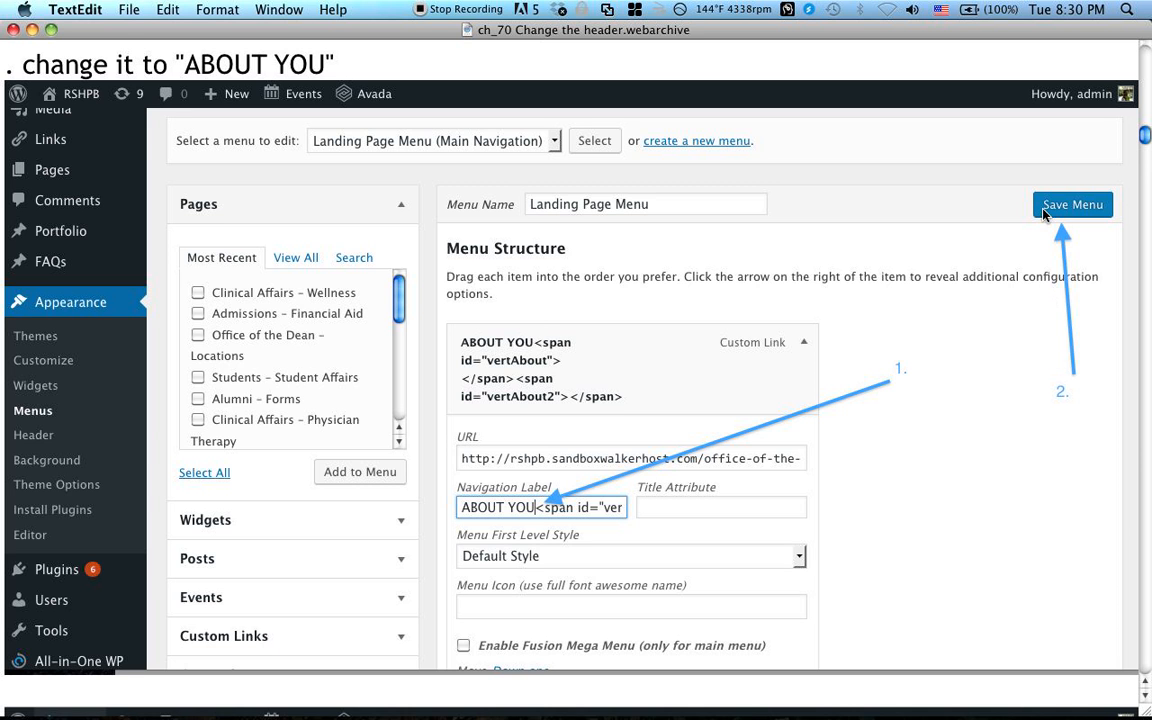
Step: Read the notes on visiting the site from the menu editor and the demonstration of the changed menu
scroll(965, 320, down, 8)
scroll(965, 320, down, 3)
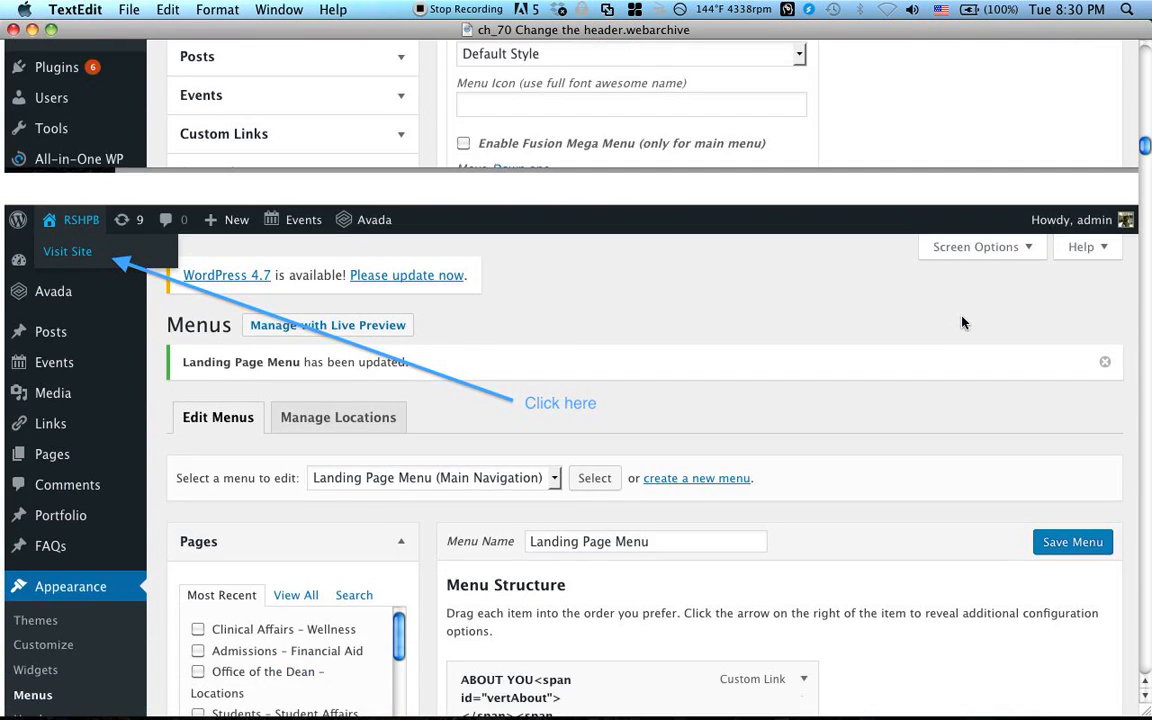
scroll(600, 342, down, 3)
scroll(598, 342, down, 2)
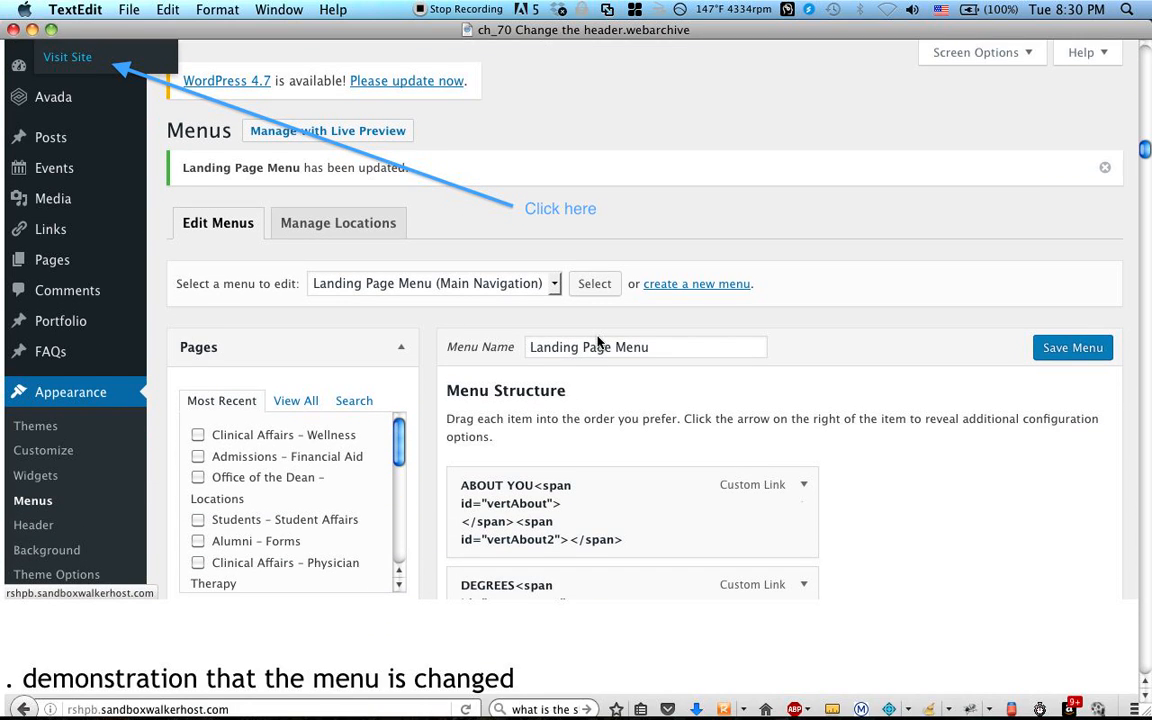
scroll(598, 342, down, 7)
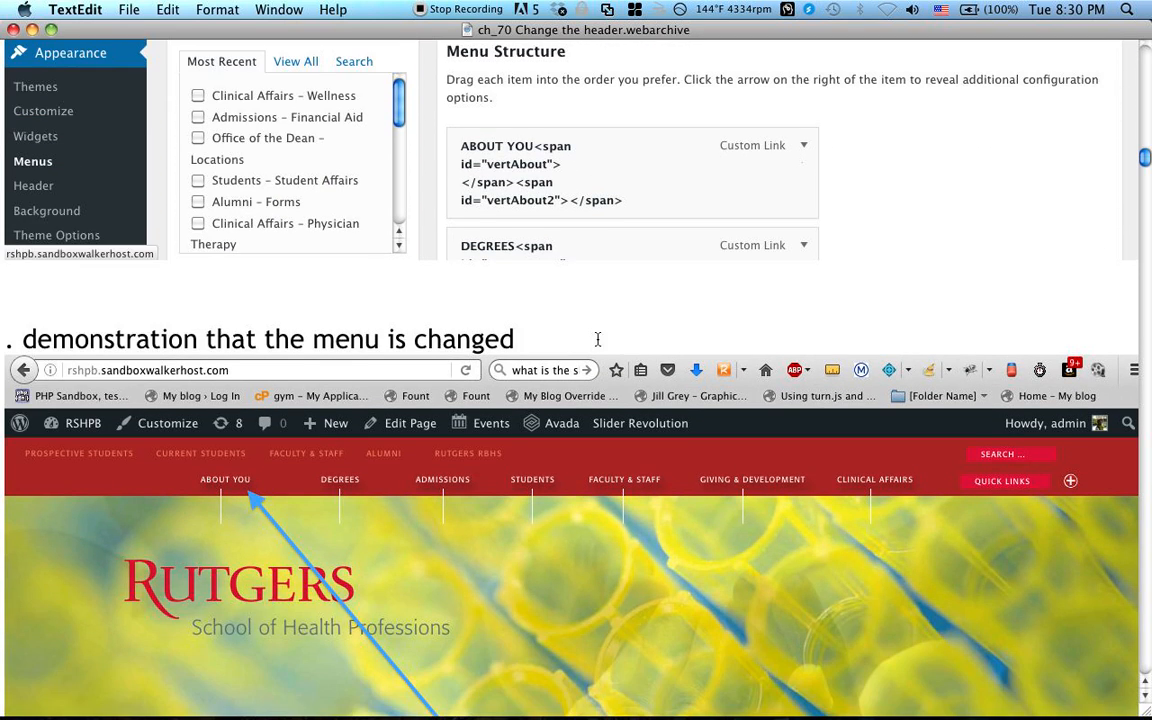
scroll(482, 395, down, 5)
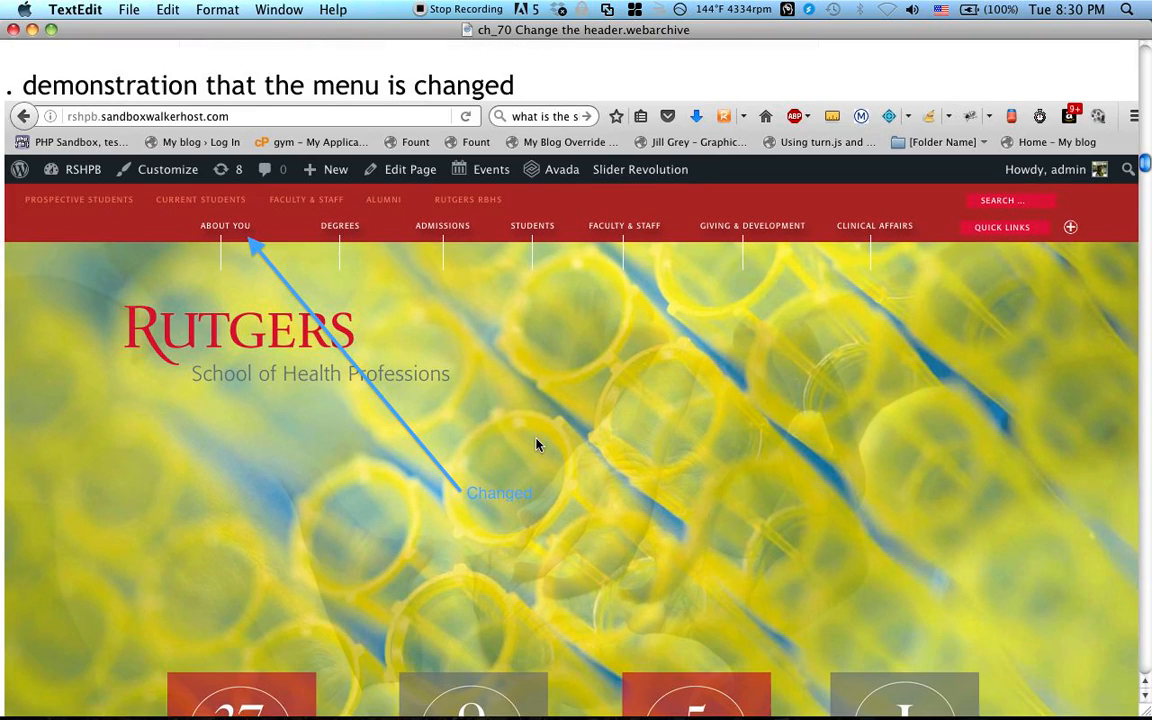
Step: Switch to Chrome and open the WordPress menu editor for the RSHPB site
mouse_move(226, 689)
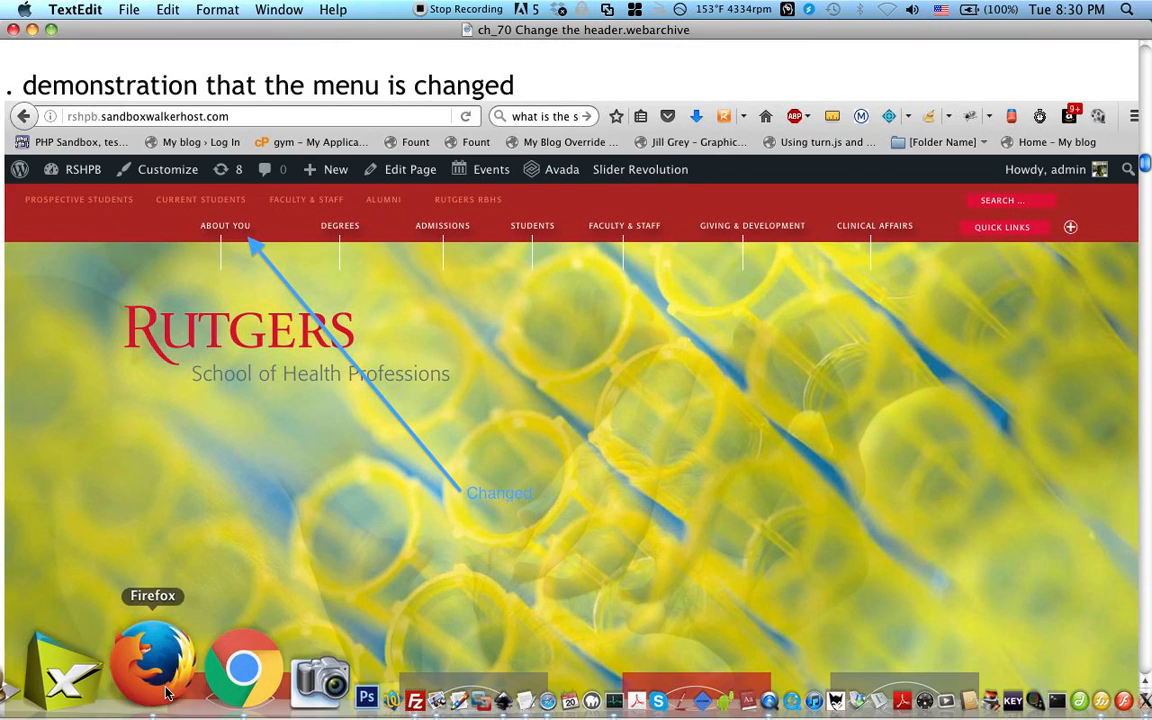
click(192, 685)
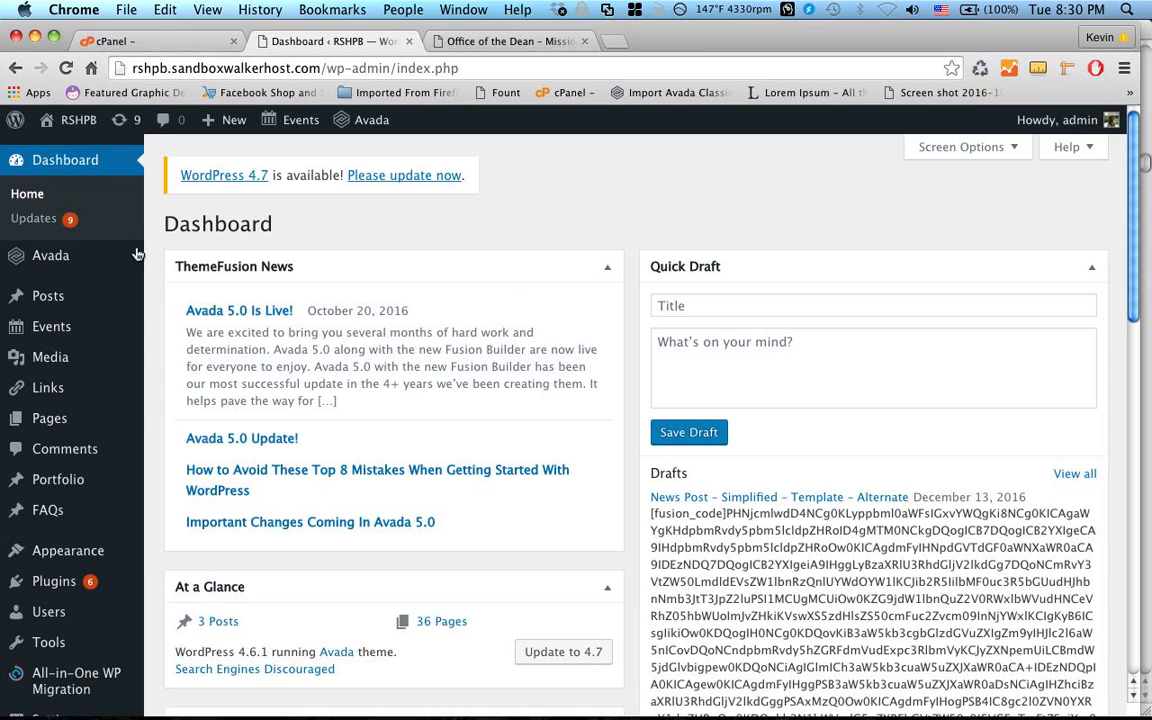
scroll(101, 328, down, 2)
mouse_move(59, 460)
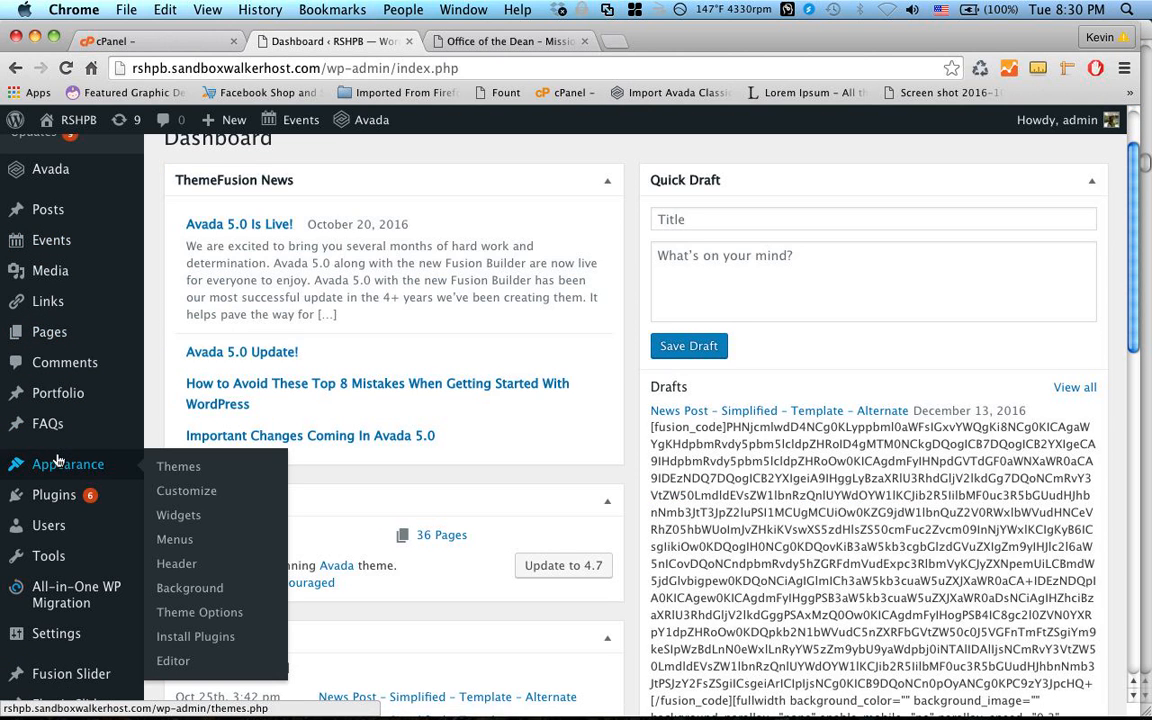
click(188, 540)
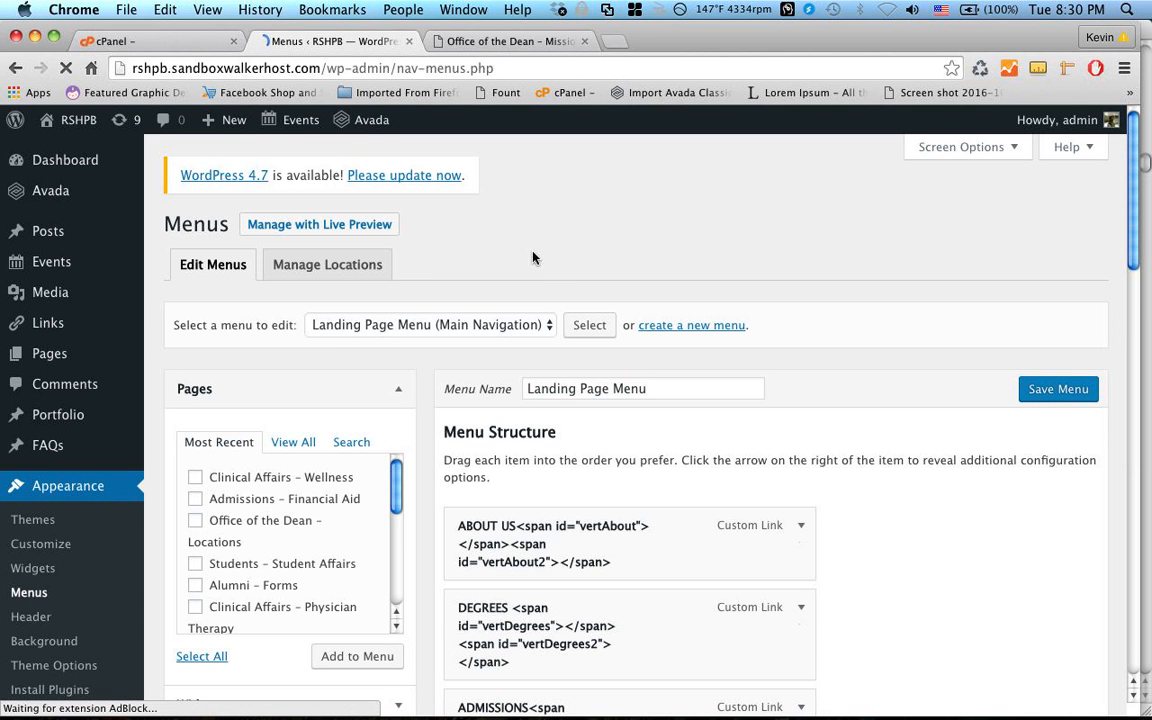
Step: Load the Faculty menu for editing
click(550, 325)
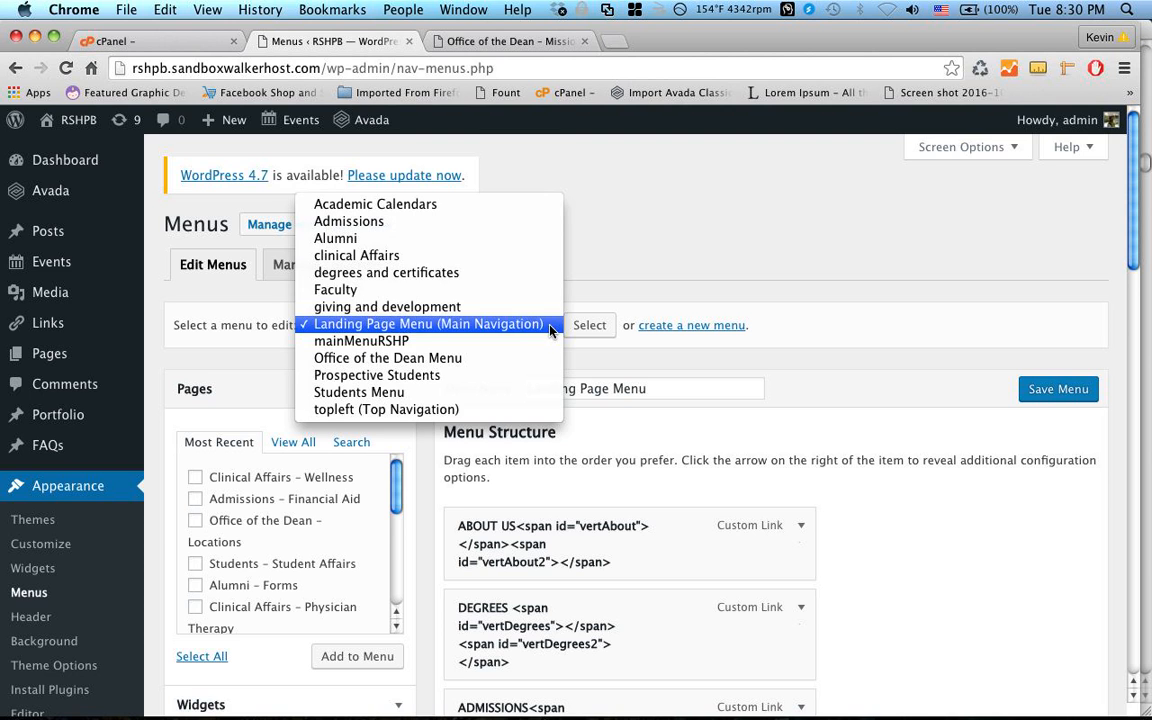
click(545, 292)
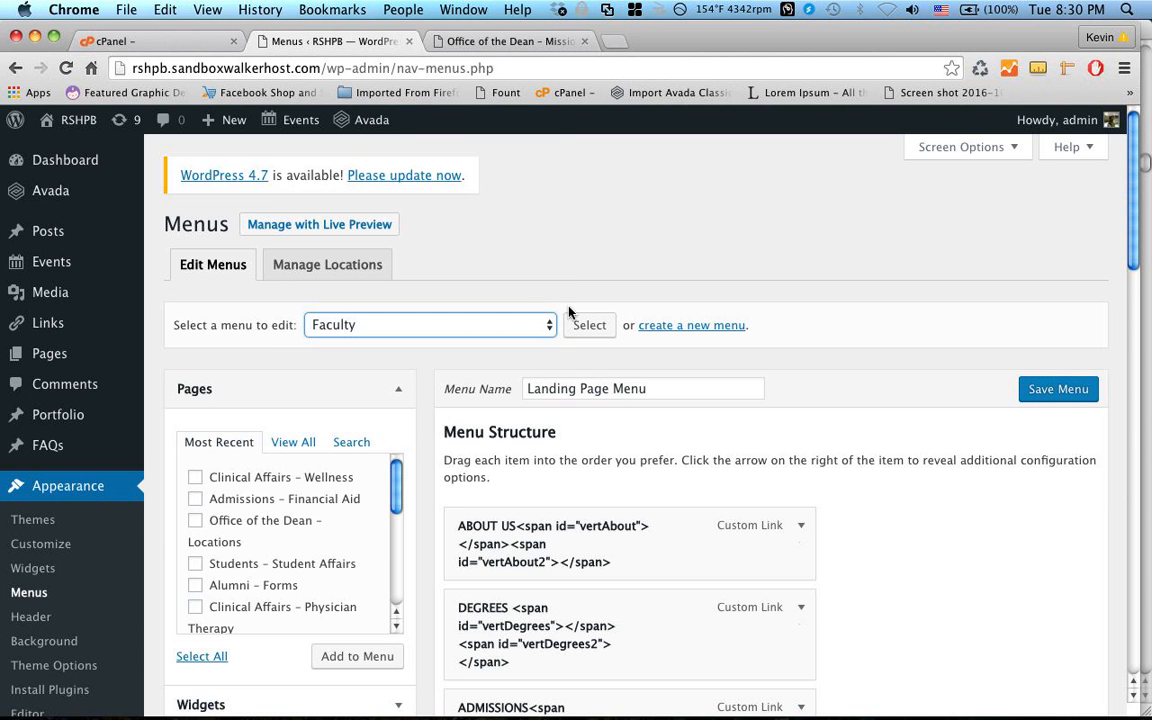
click(584, 328)
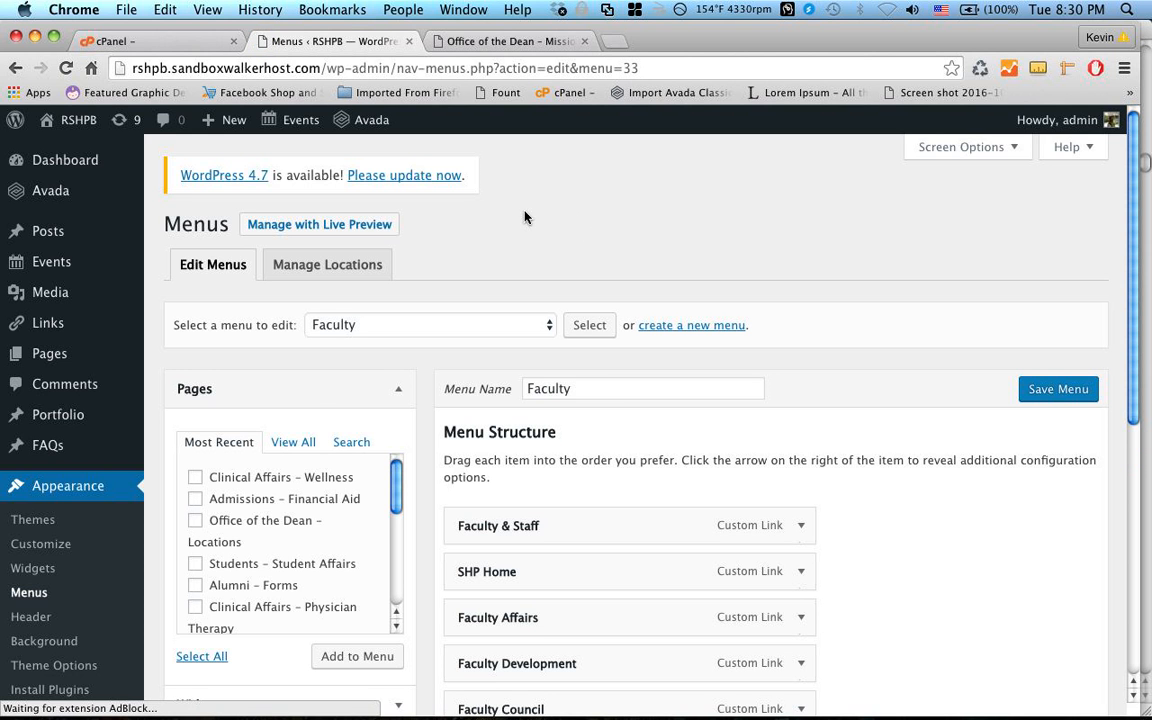
Step: Load Landing Page Menu (Main Navigation) for editing and look over its menu structure
click(549, 326)
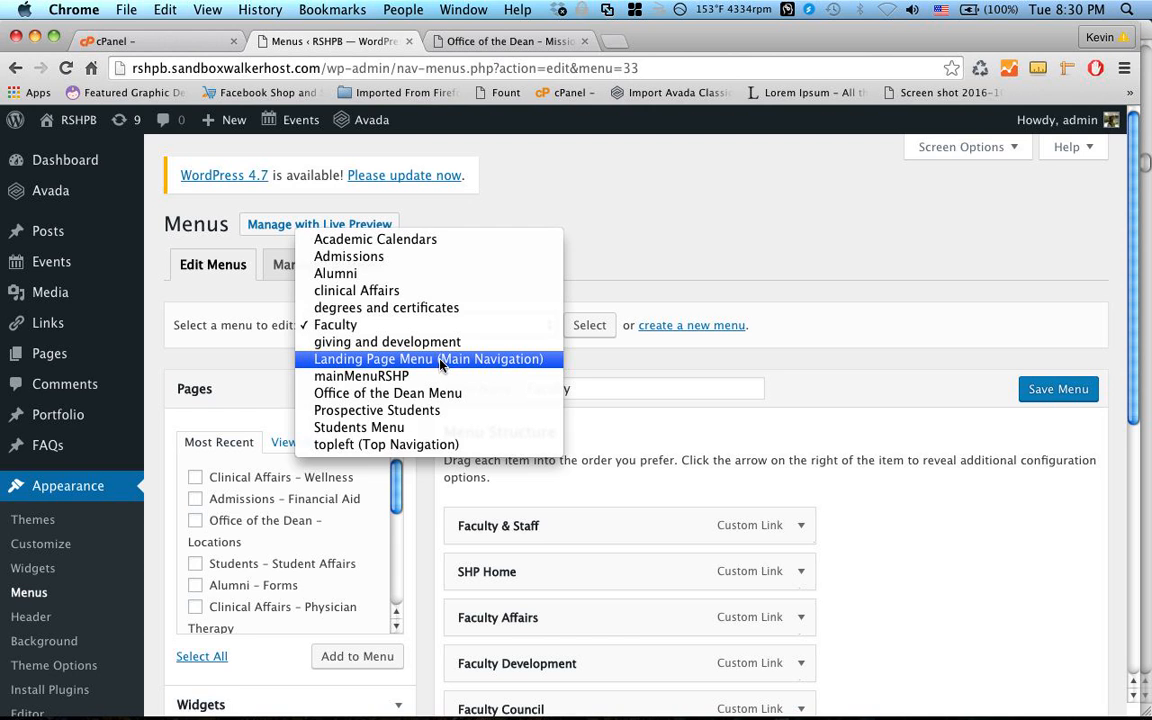
click(497, 362)
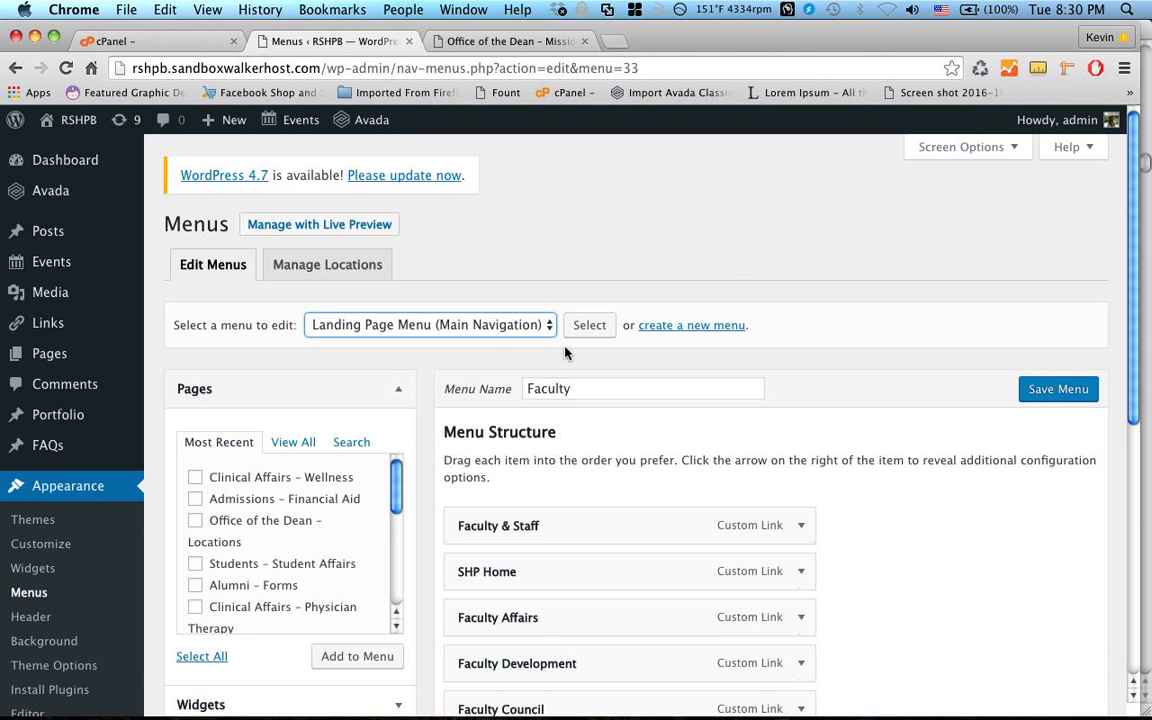
click(589, 327)
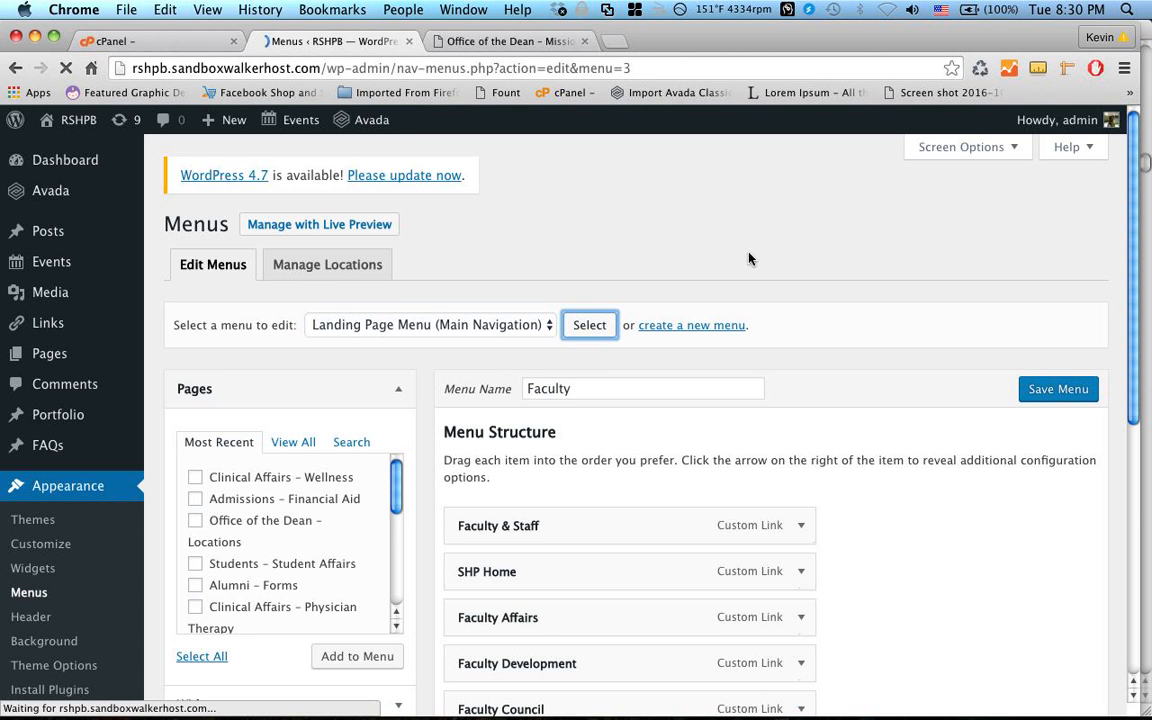
scroll(749, 259, down, 5)
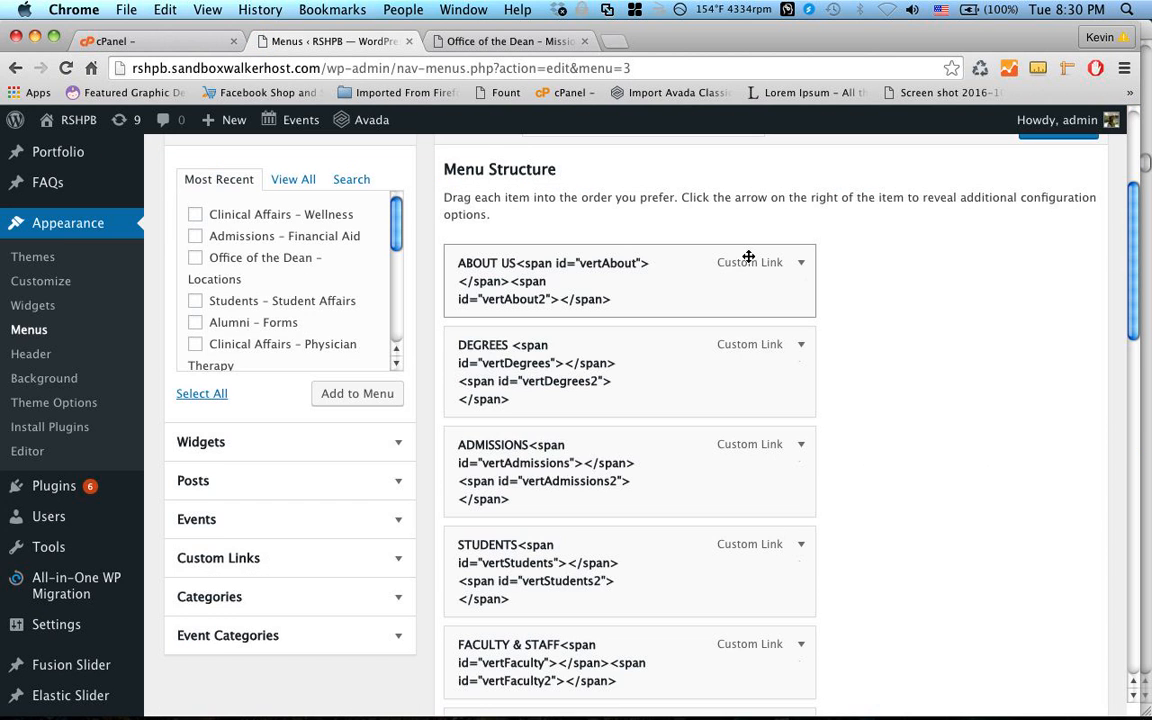
scroll(832, 308, up, 3)
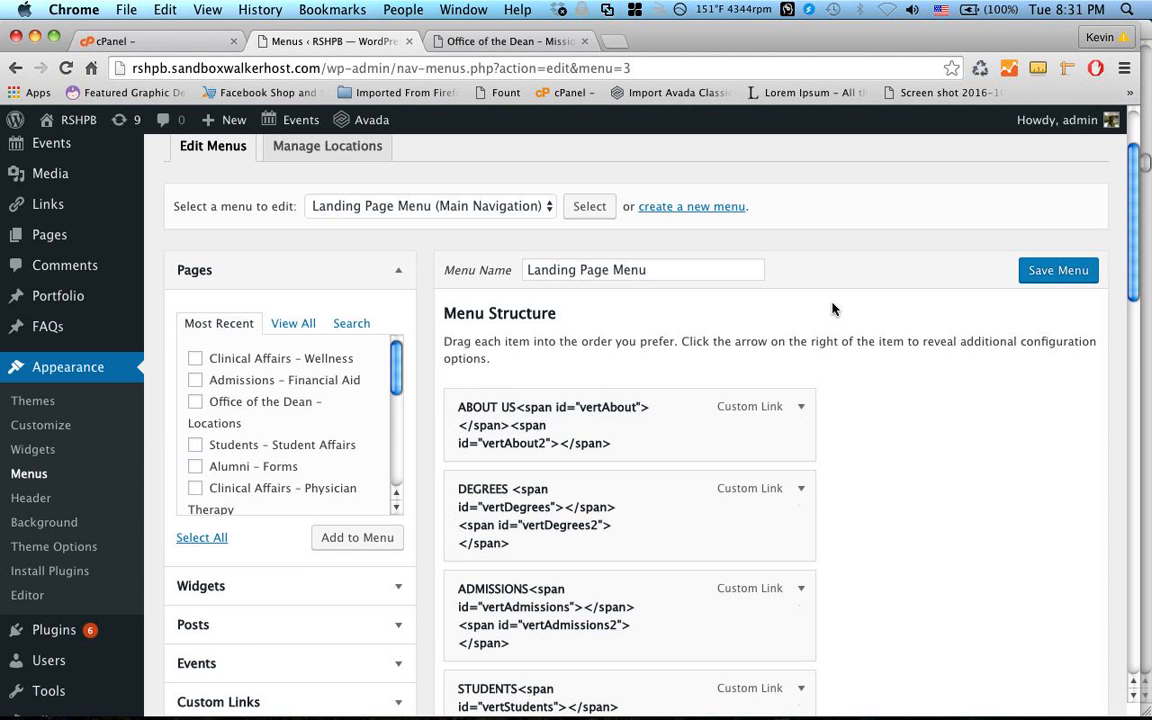
Step: Change the text "ABOUT US" to "ABOUT YOU" in the first item's navigation label, keeping the span code, and save the menu
click(801, 409)
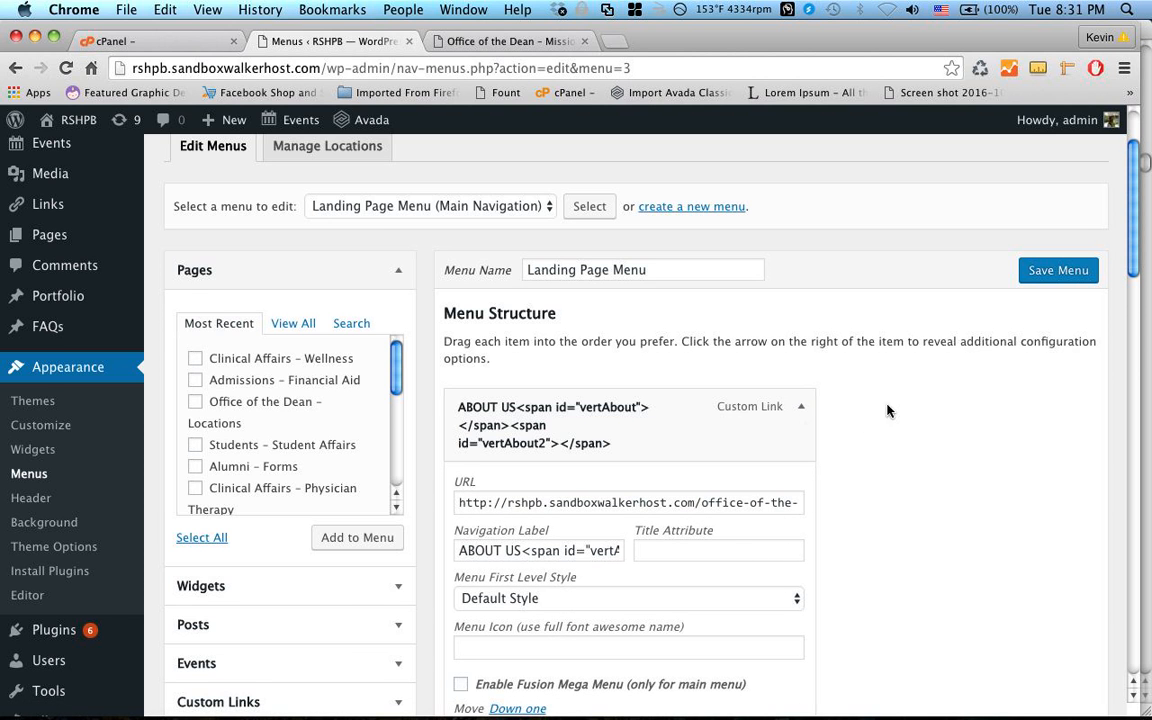
scroll(875, 429, down, 3)
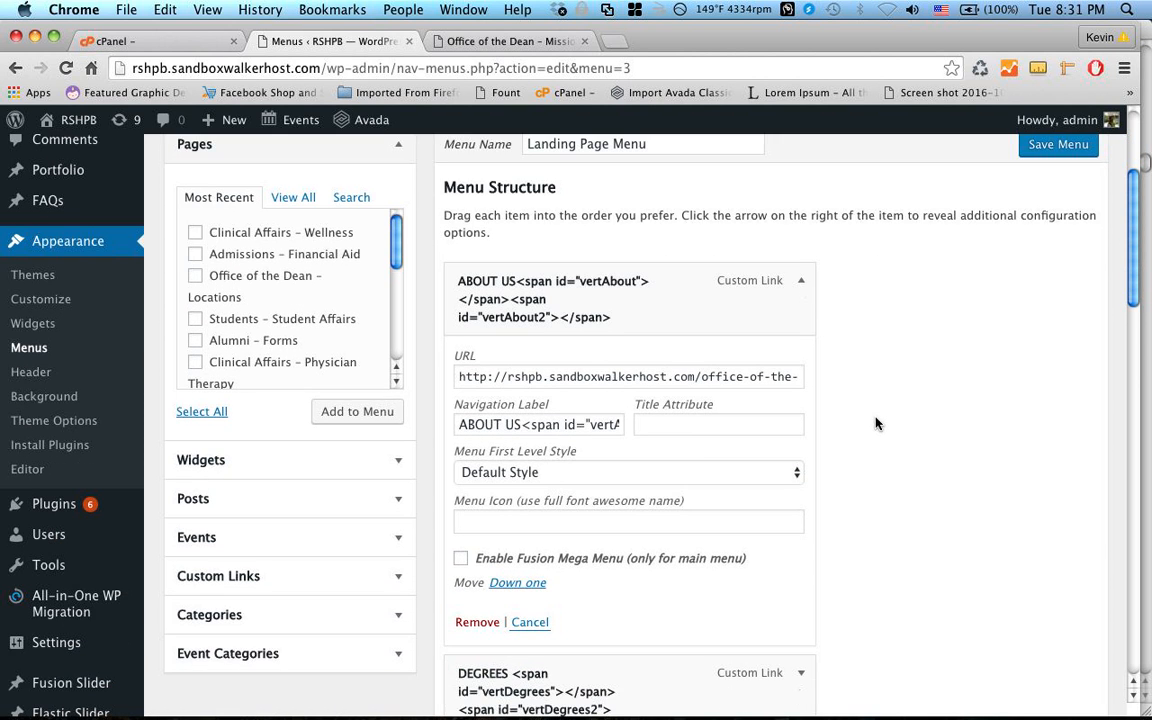
click(516, 424)
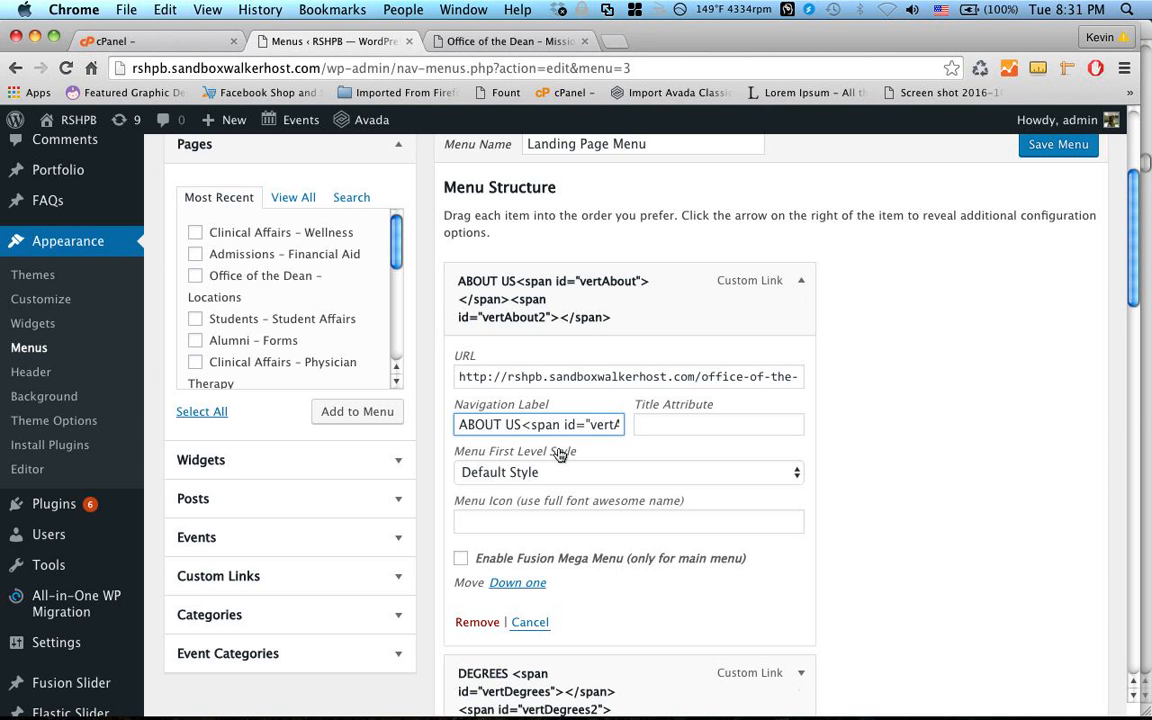
key(BackSpace)
key(BackSpace)
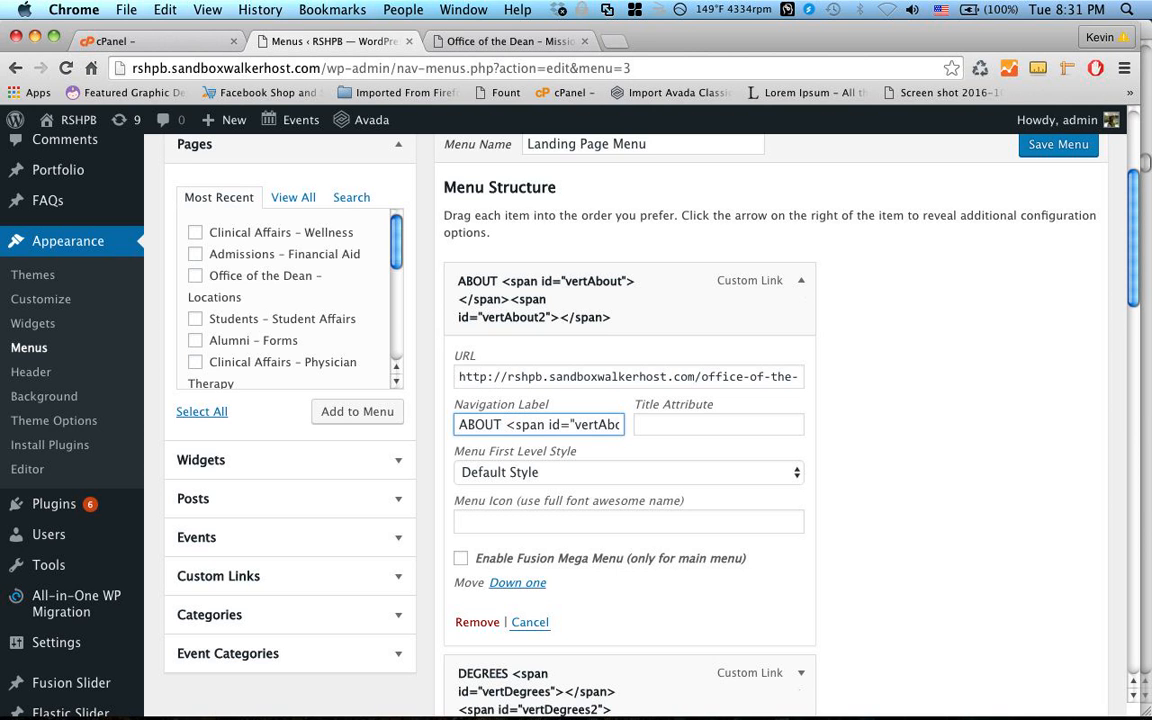
text(YOU)
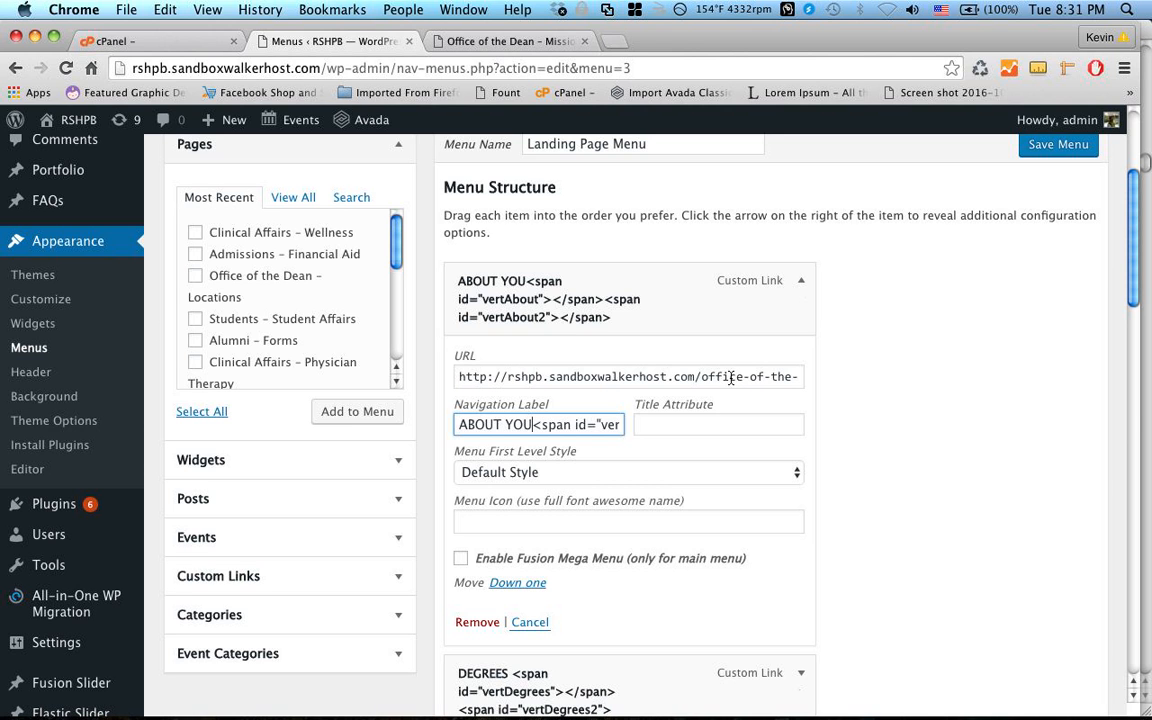
scroll(902, 395, up, 2)
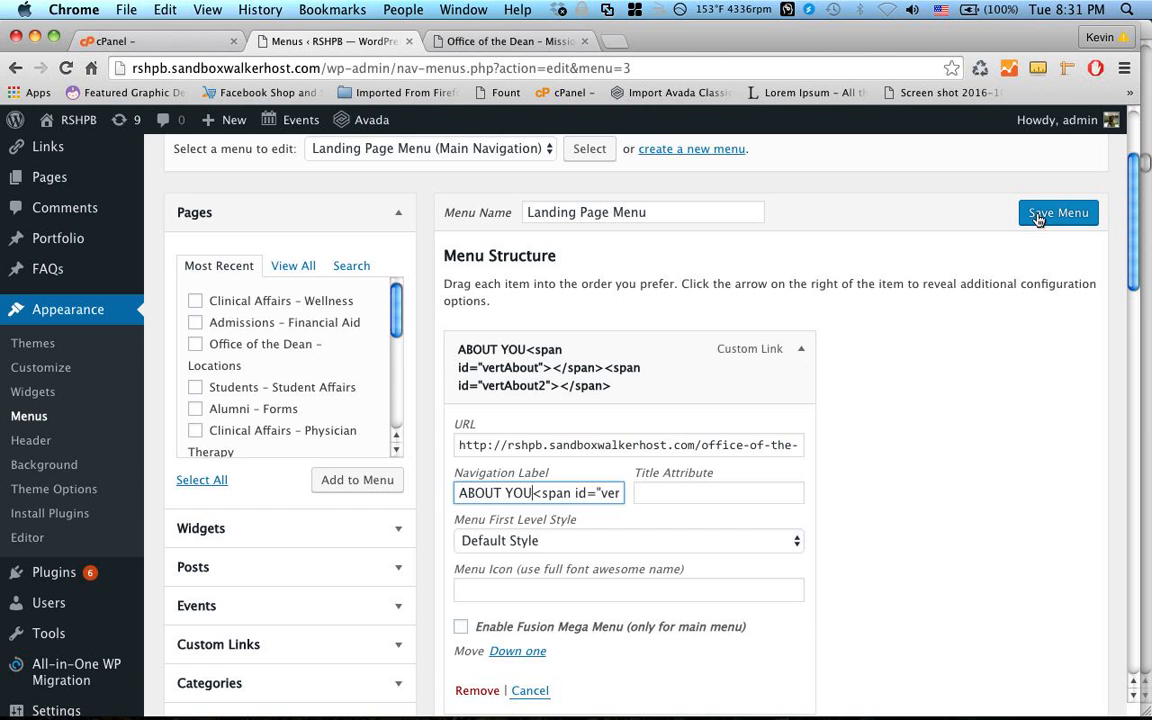
click(1037, 217)
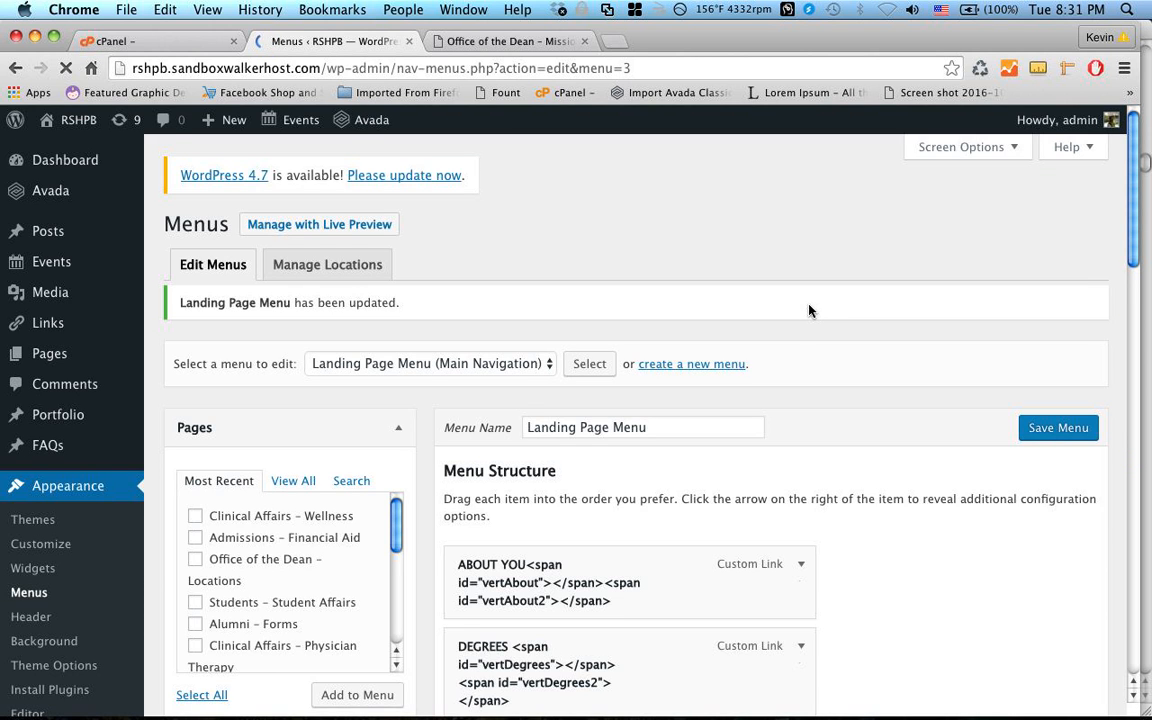
mouse_move(72, 119)
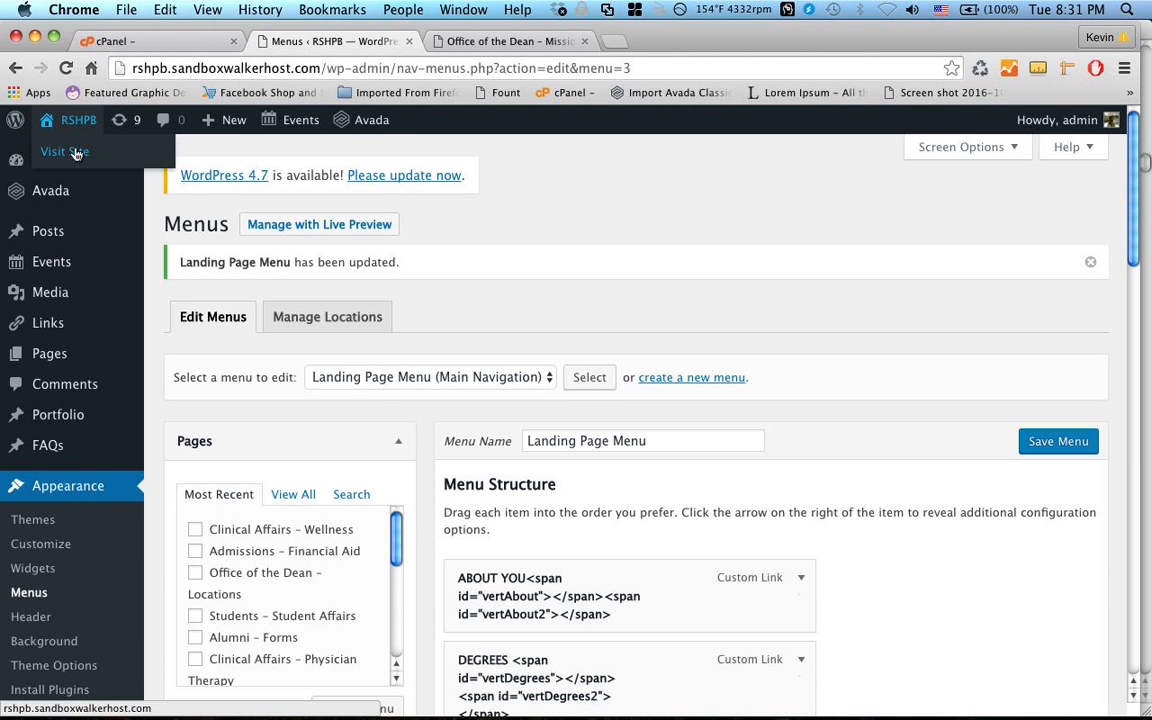
right_click(75, 150)
click(410, 158)
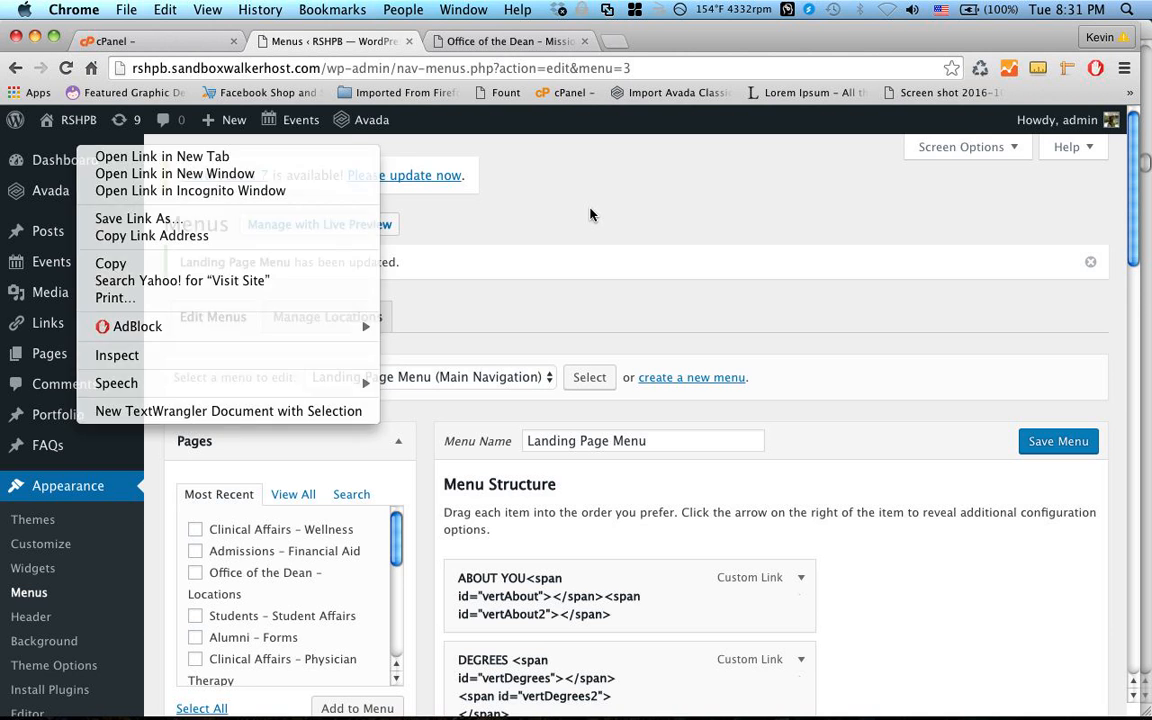
Step: Reload the Office of the Dean page and check the first main menu label there and on the Admissions, Giving & Development and Clinical Affairs pages
click(484, 45)
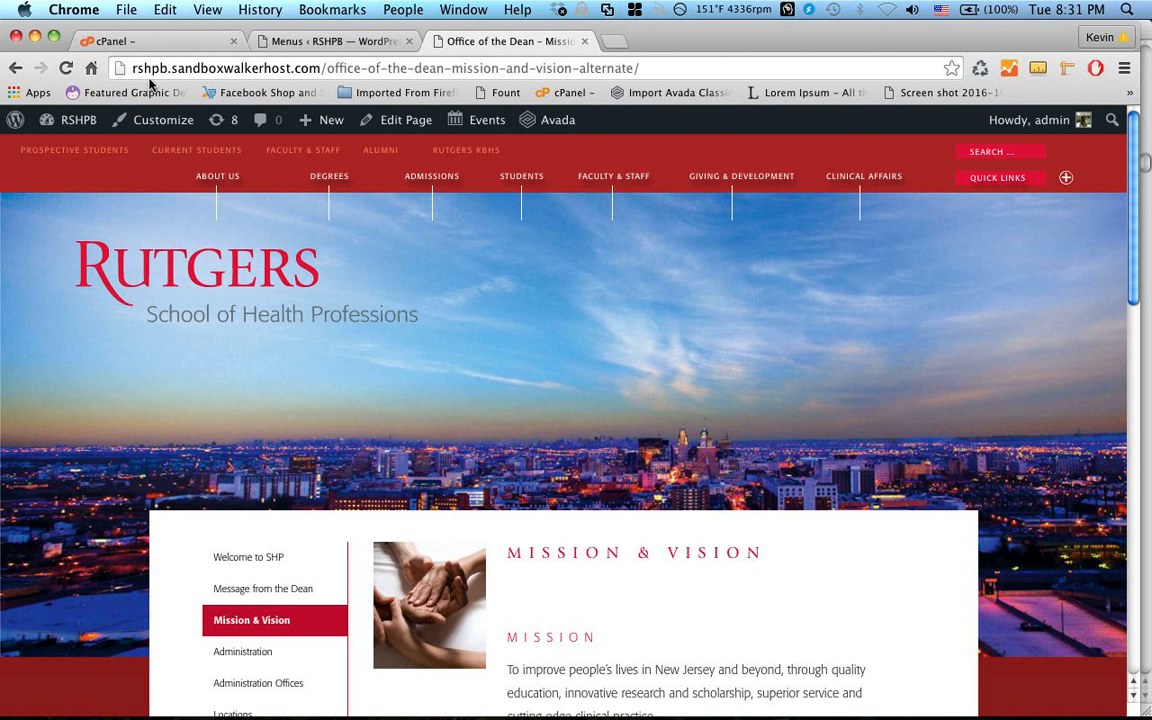
click(66, 68)
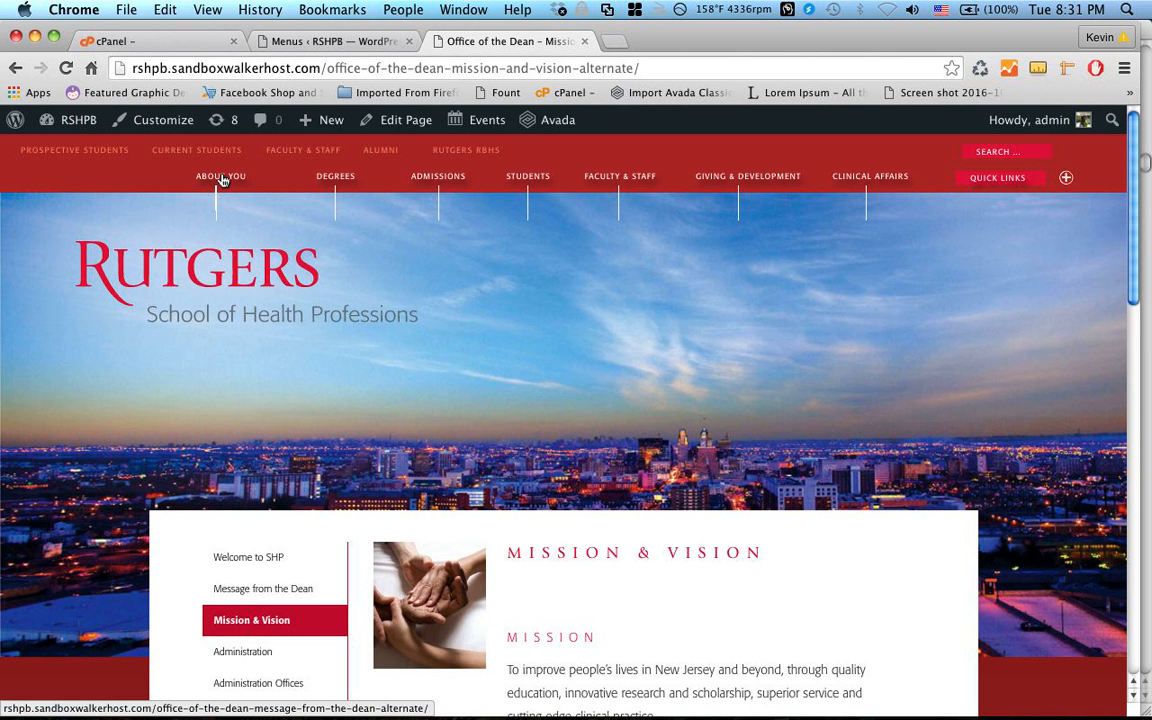
click(424, 185)
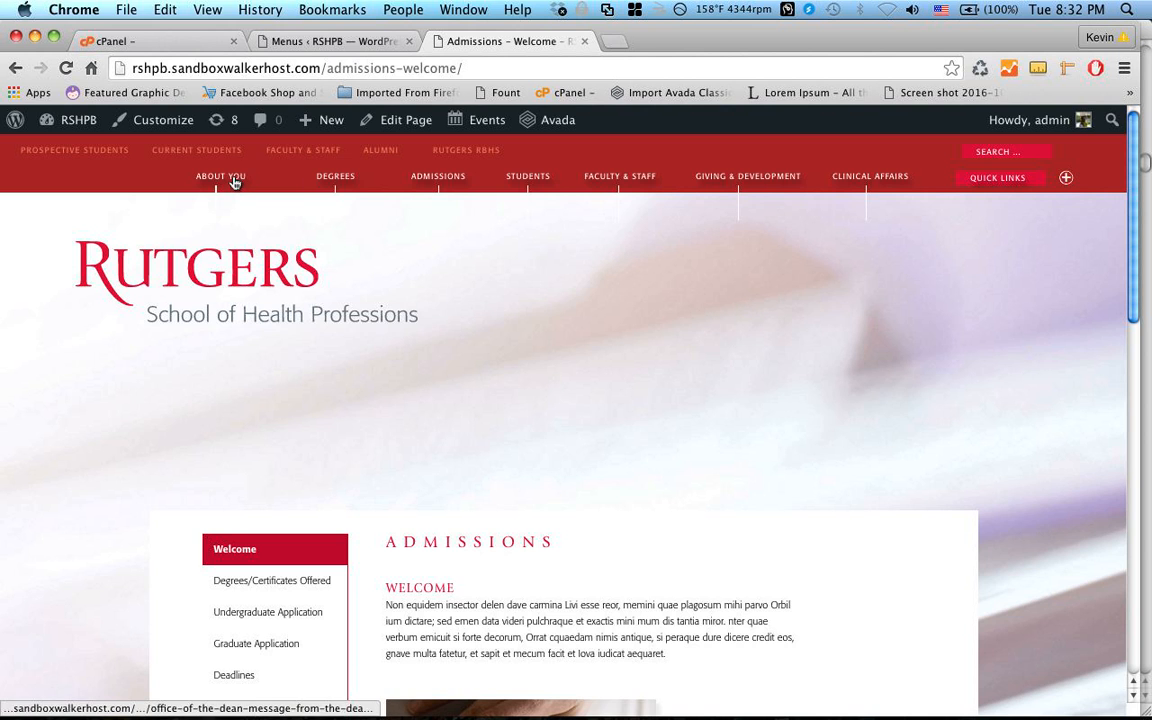
click(726, 179)
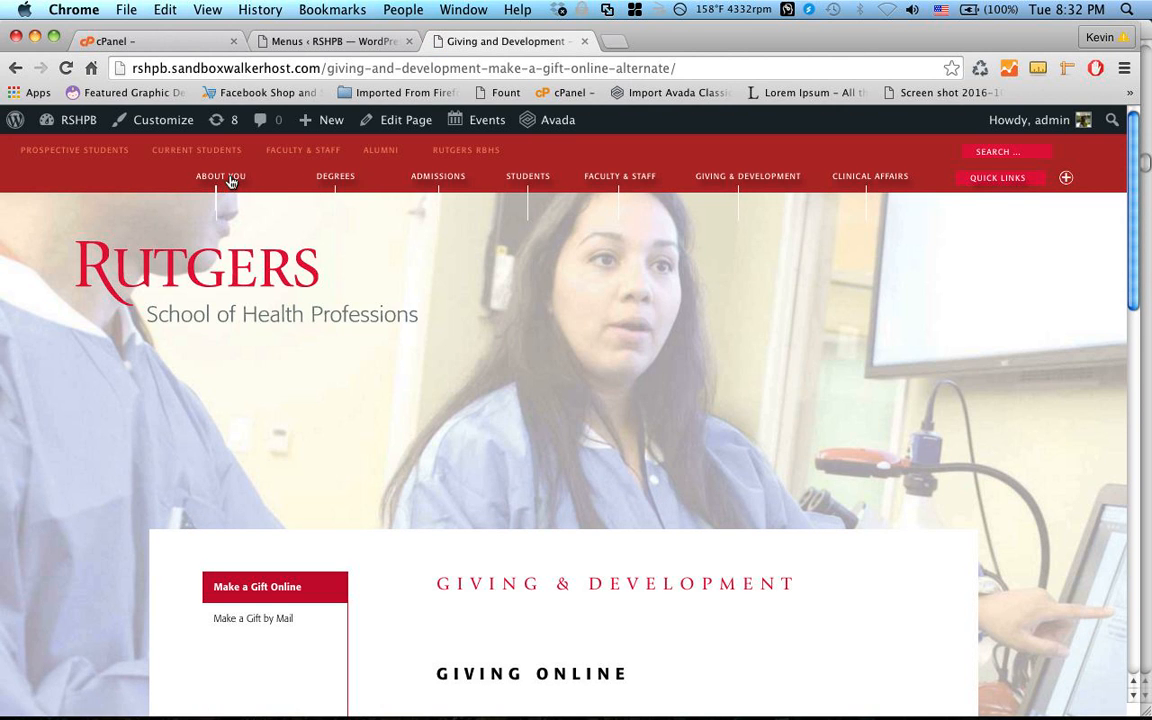
click(861, 180)
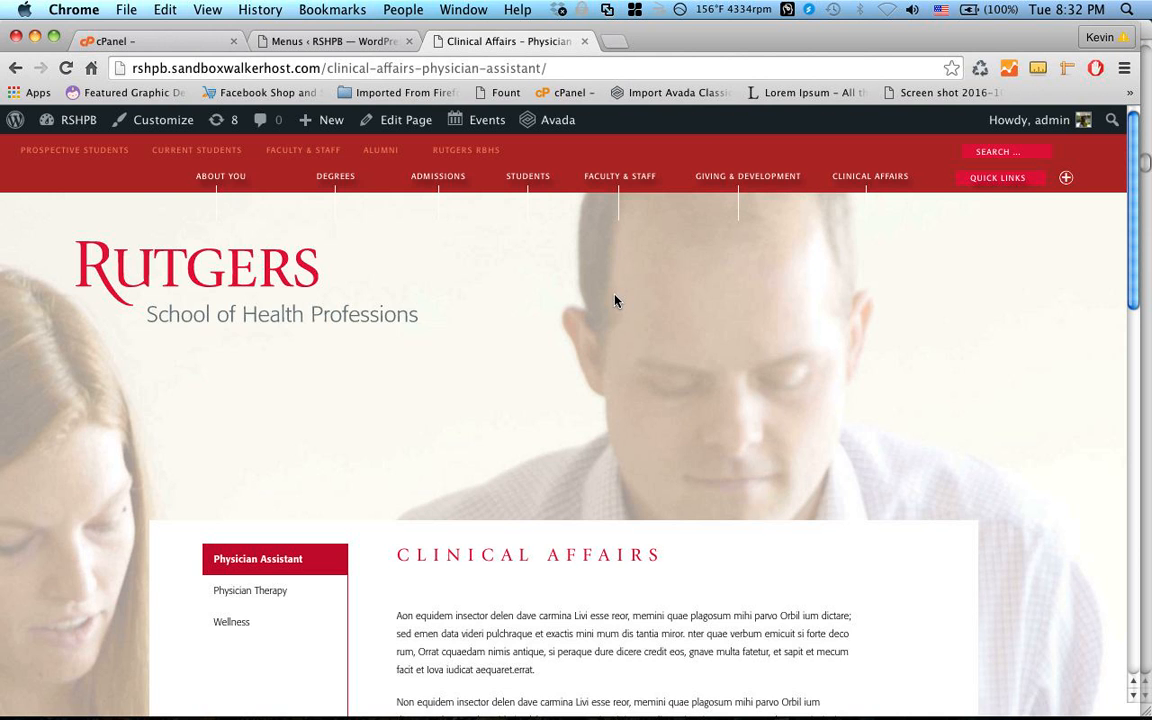
Step: Return to the menu editor, set the first item's label text back to "ABOUT US" before the span code, and save the menu
click(352, 42)
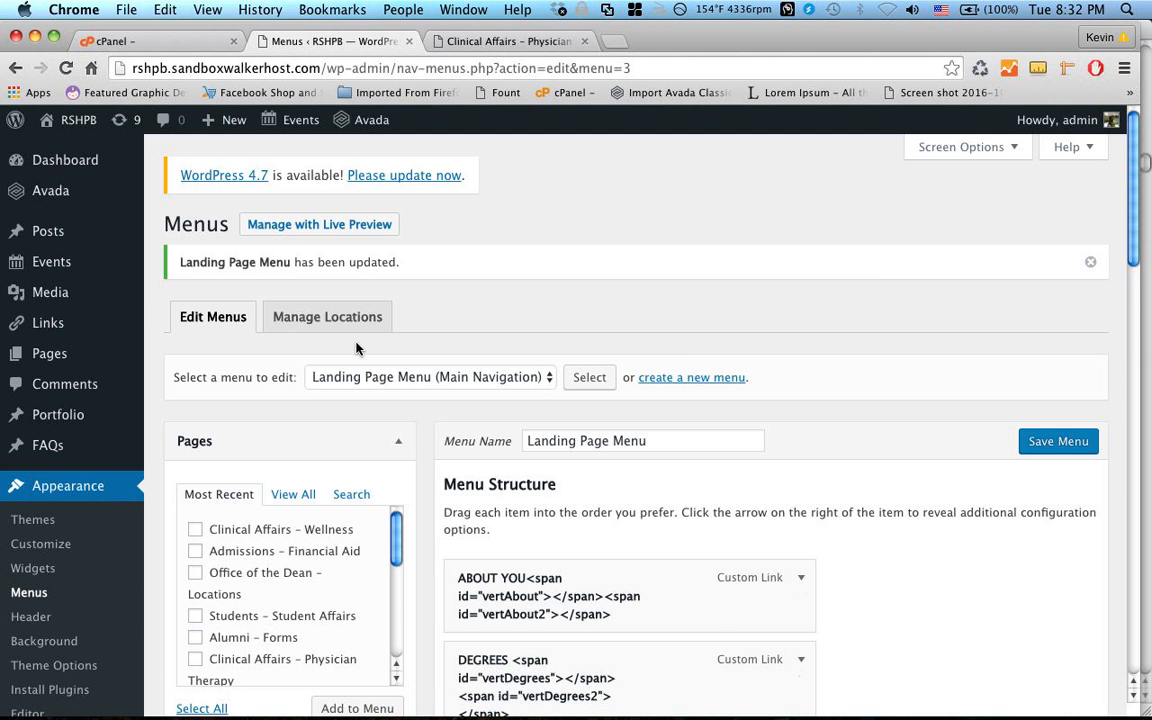
scroll(357, 348, down, 5)
scroll(766, 378, up, 2)
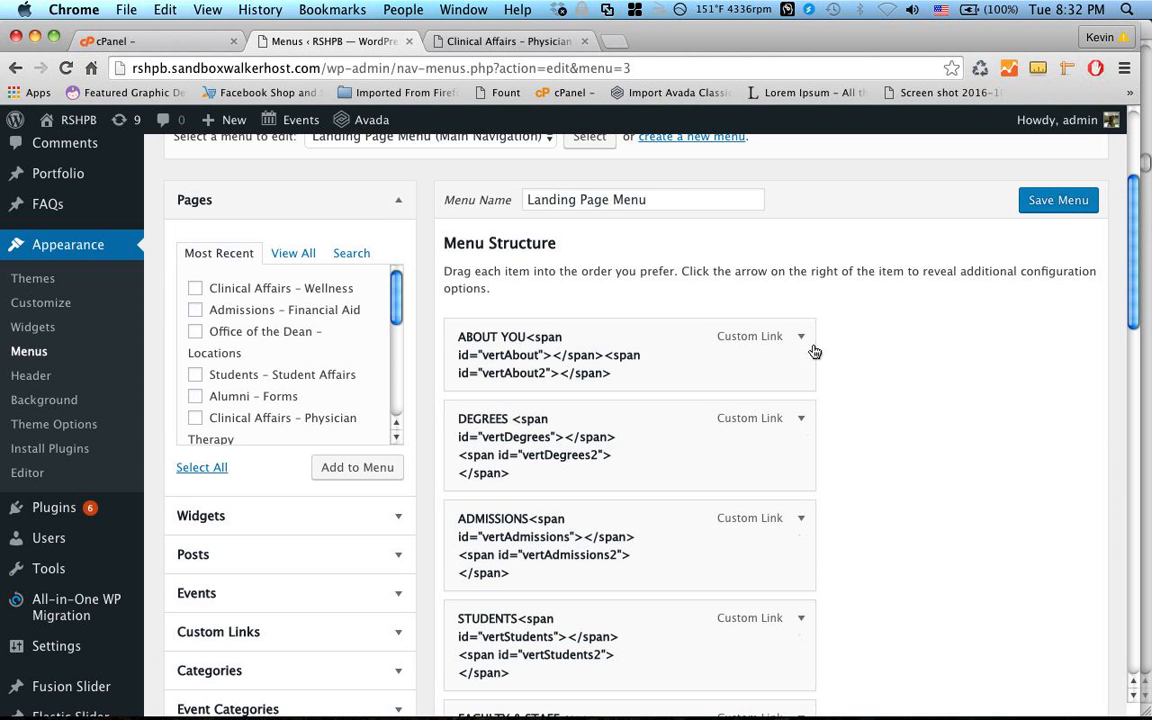
click(801, 337)
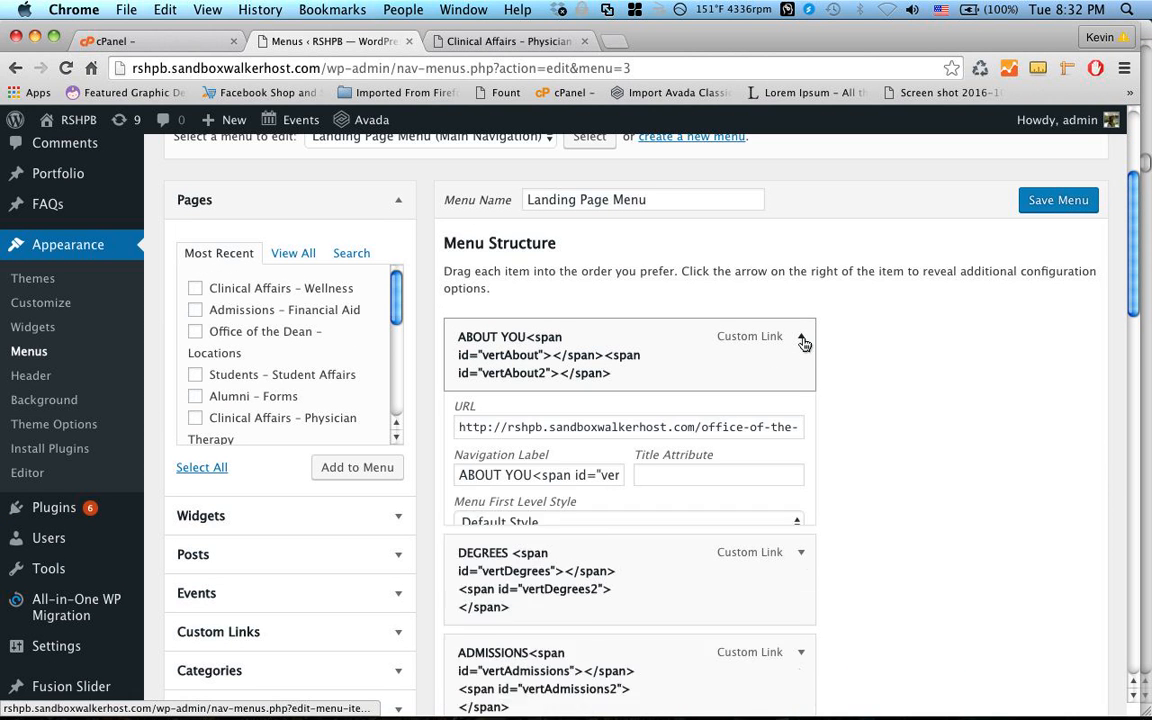
click(533, 481)
key(BackSpace)
key(BackSpace)
key(BackSpace)
text(US)
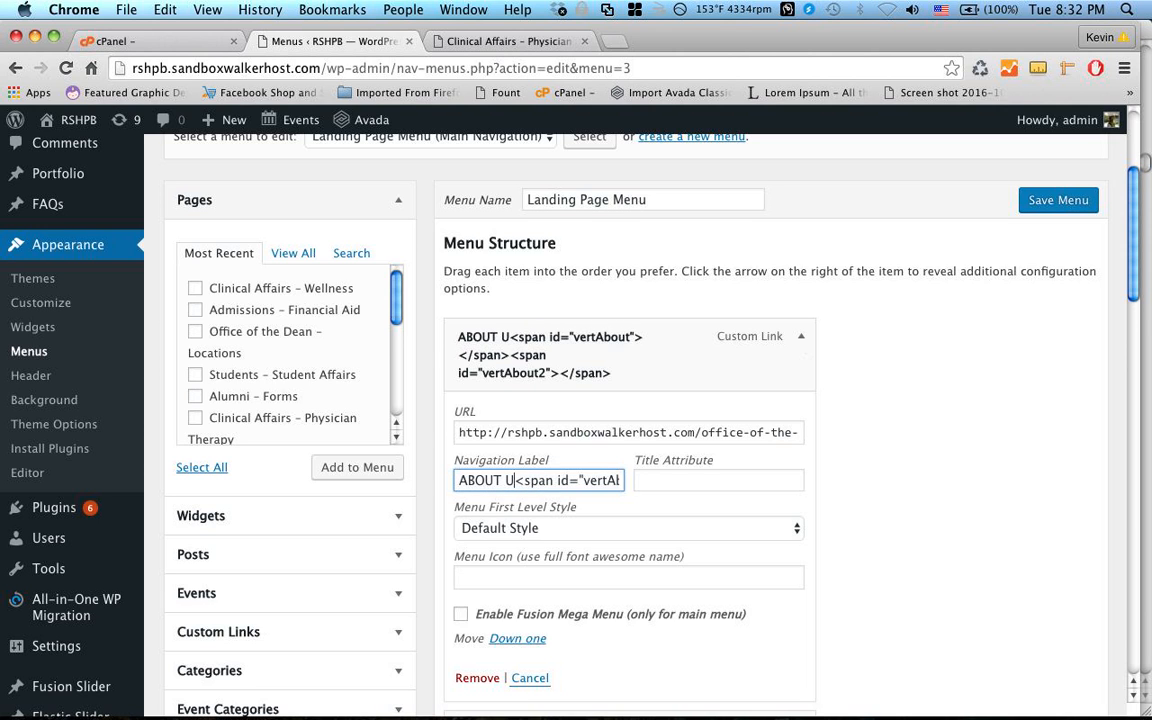
click(1032, 198)
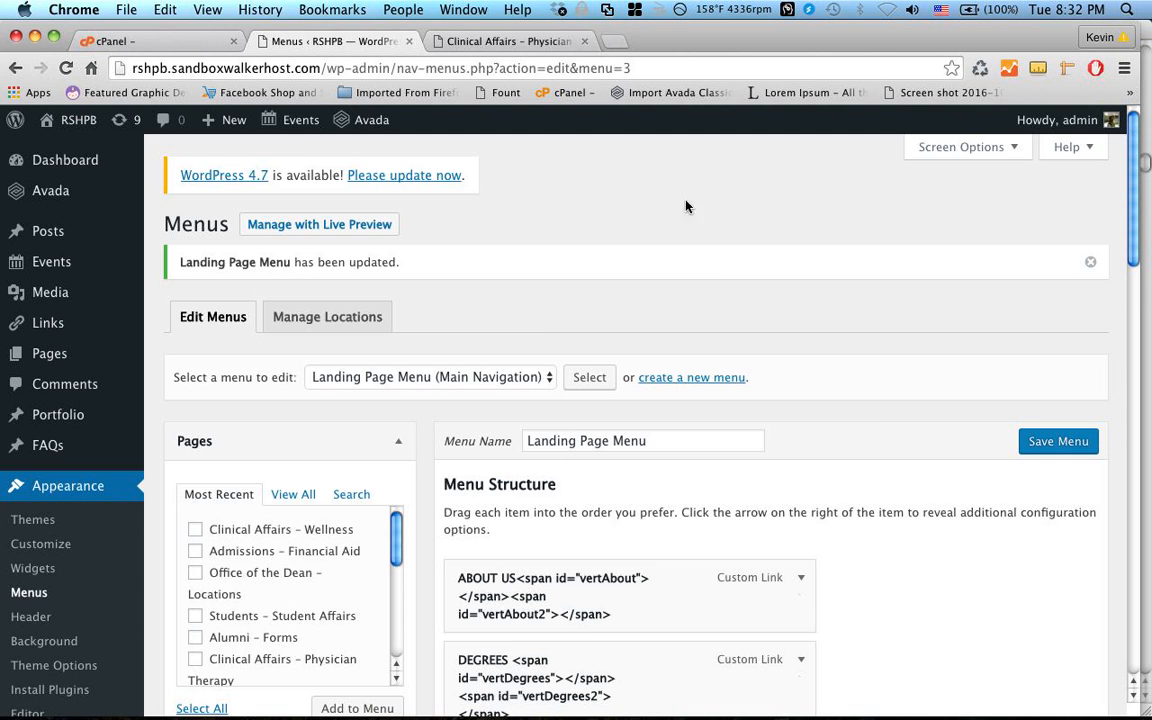
Step: Reload the Clinical Affairs page, check the first main menu label in its header, and return to the menu editor
click(515, 44)
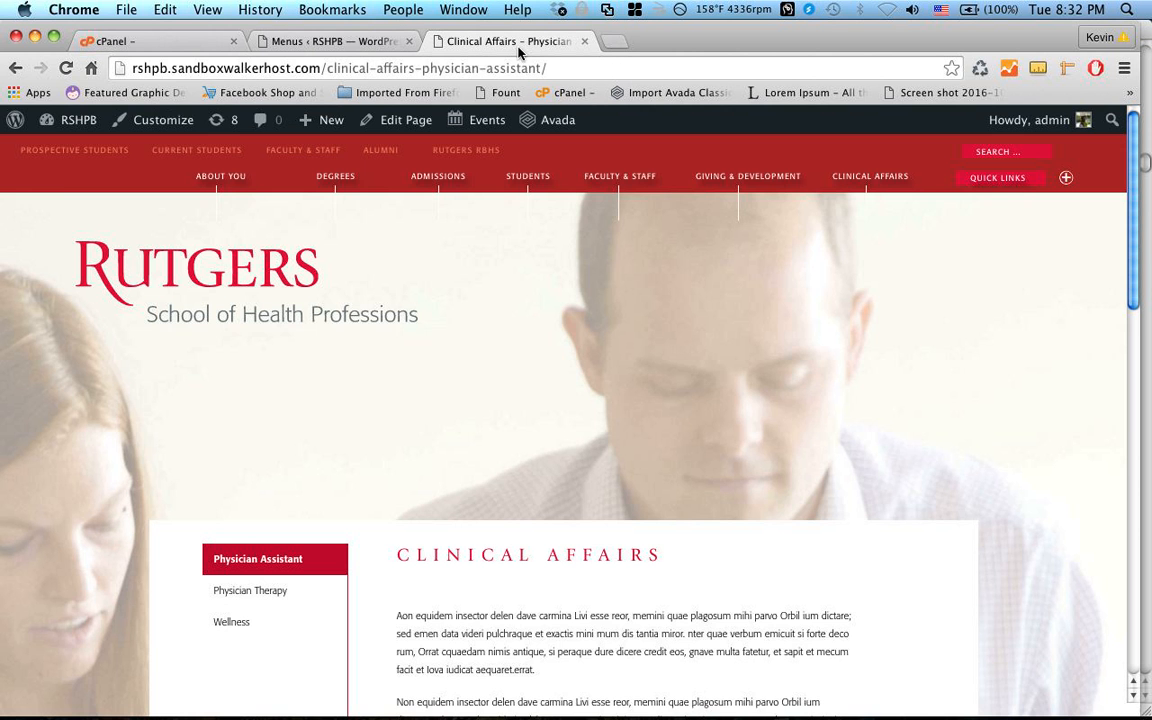
click(65, 68)
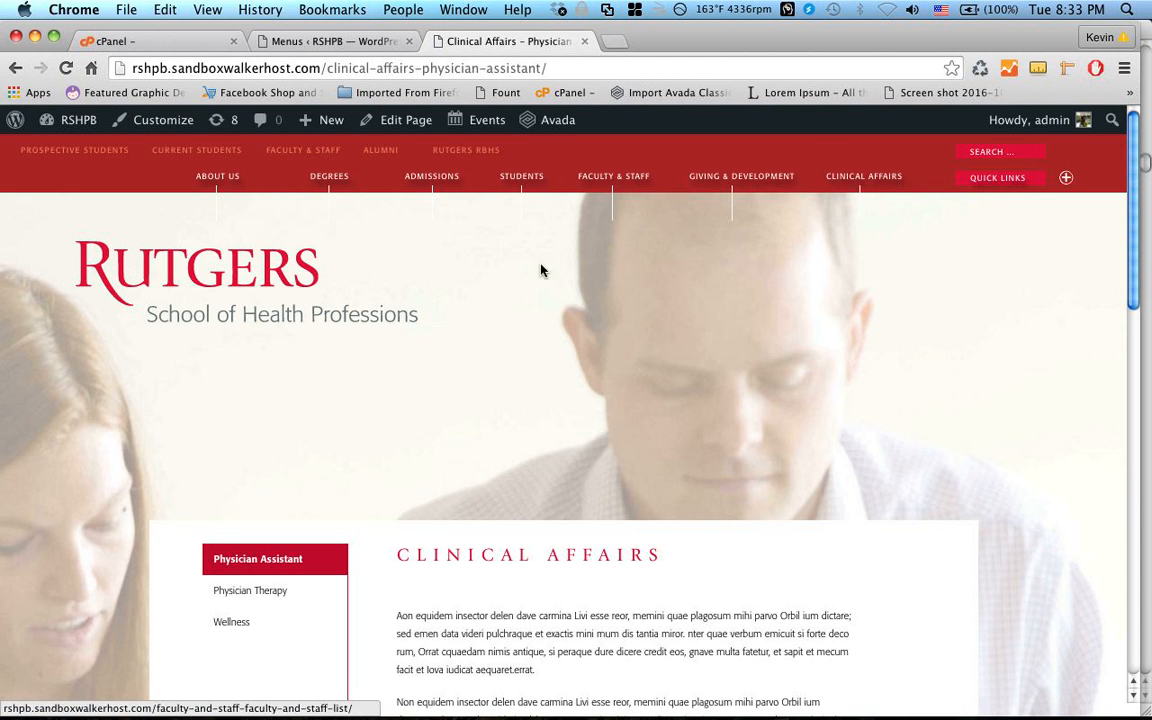
click(303, 45)
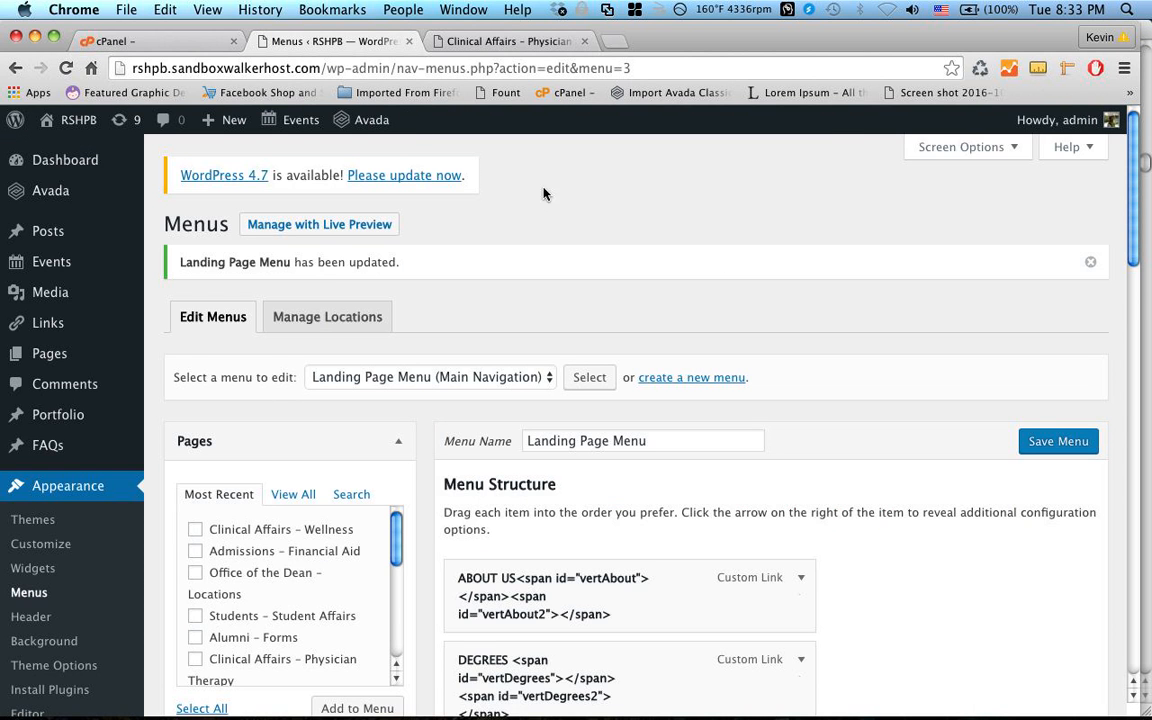
Step: Switch to the TextEdit chapter notes and read section 2 on changing the dropdown menu text and links
scroll(761, 260, down, 5)
mouse_move(270, 712)
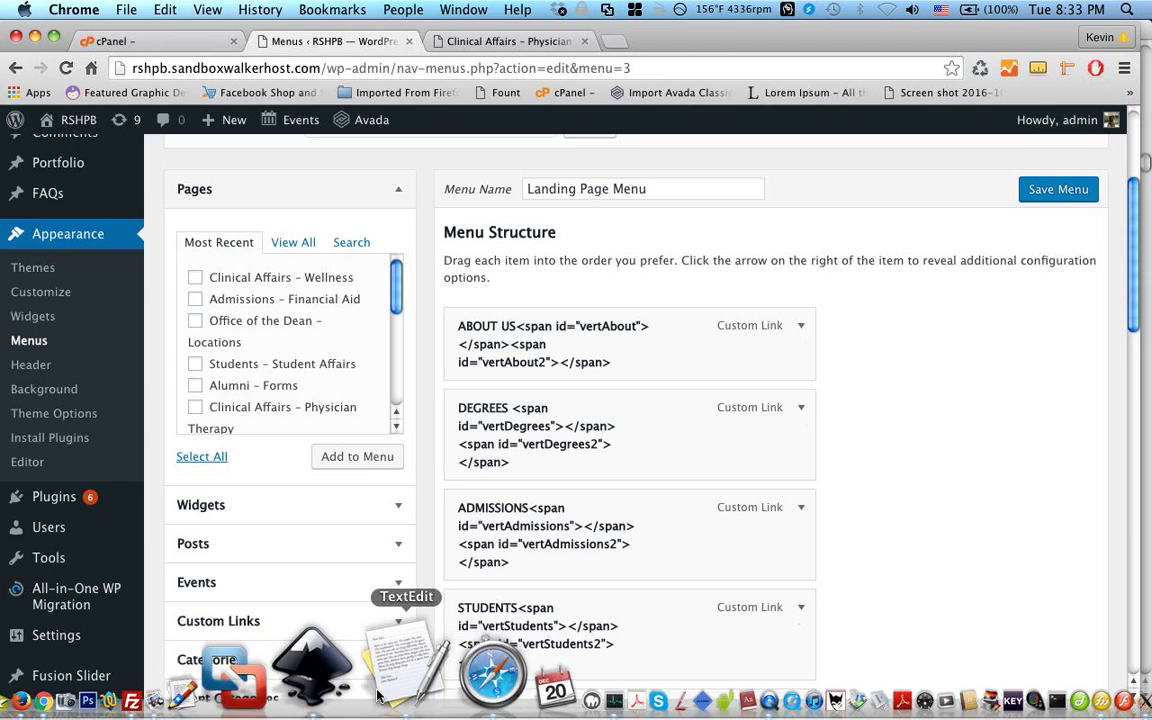
click(388, 688)
scroll(543, 338, down, 10)
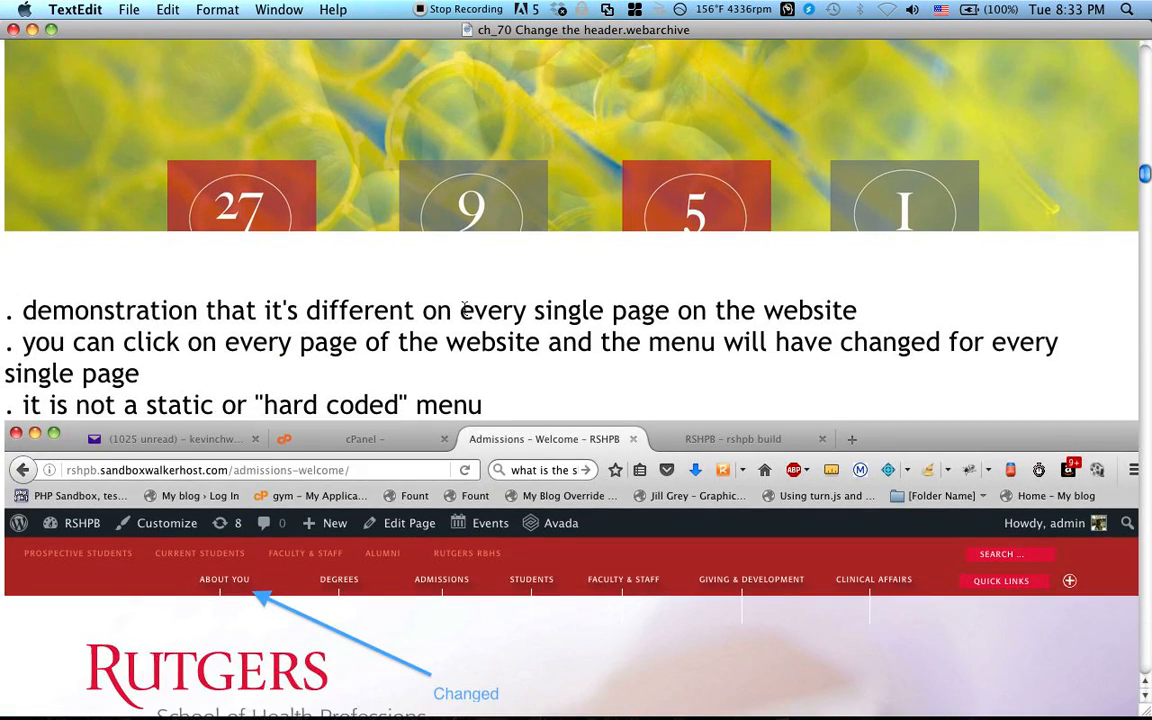
scroll(663, 334, down, 3)
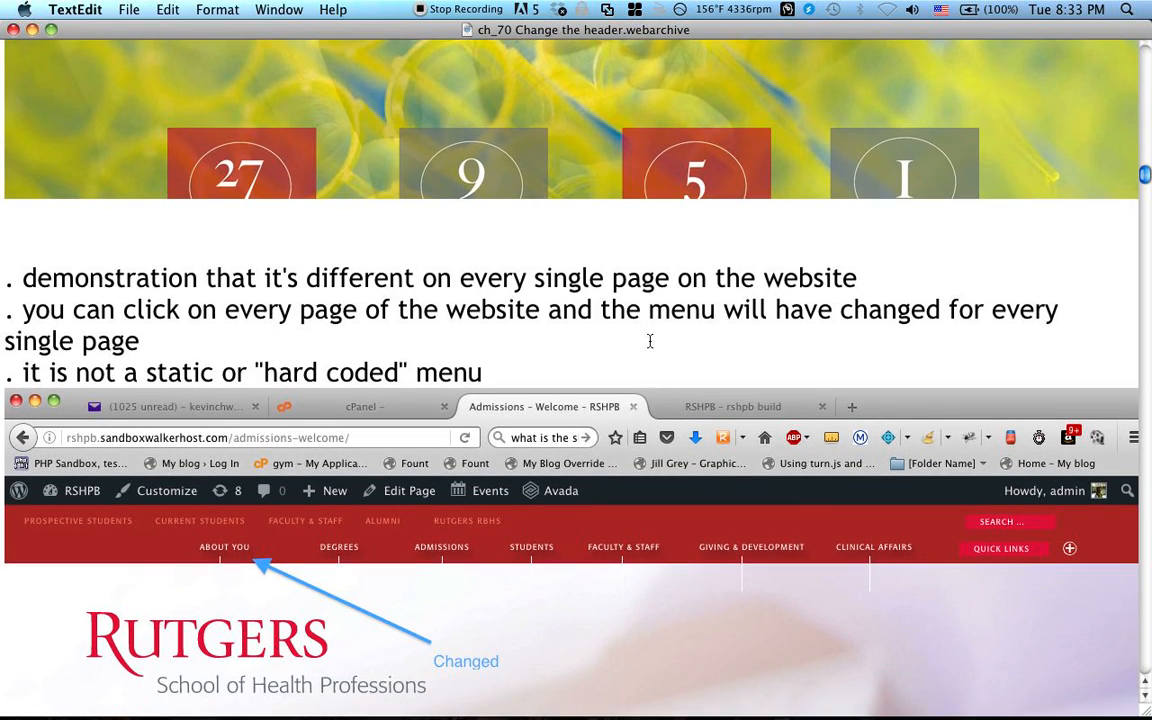
scroll(650, 344, down, 3)
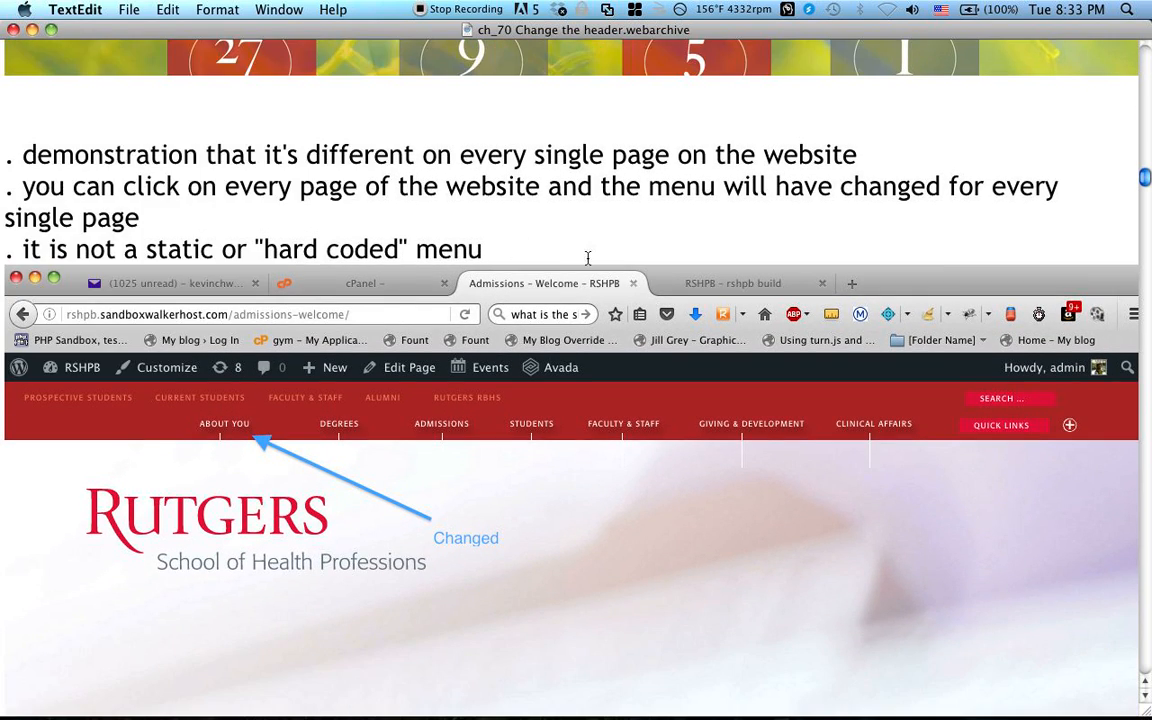
scroll(587, 262, down, 10)
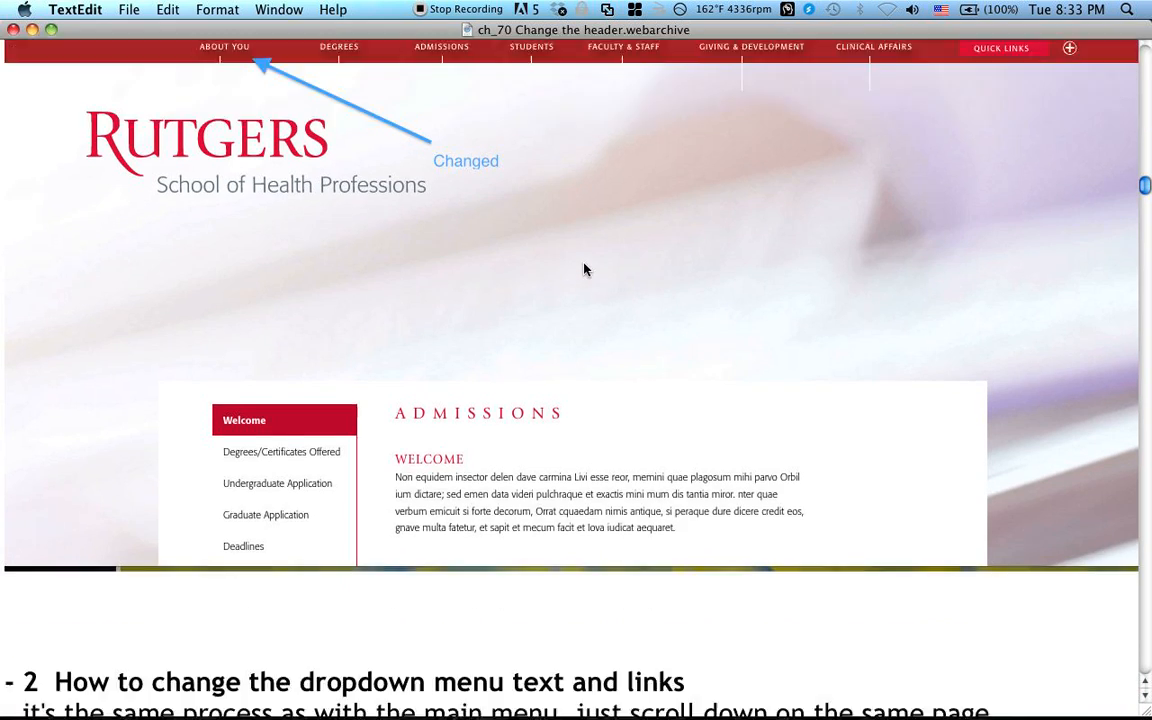
scroll(585, 268, down, 8)
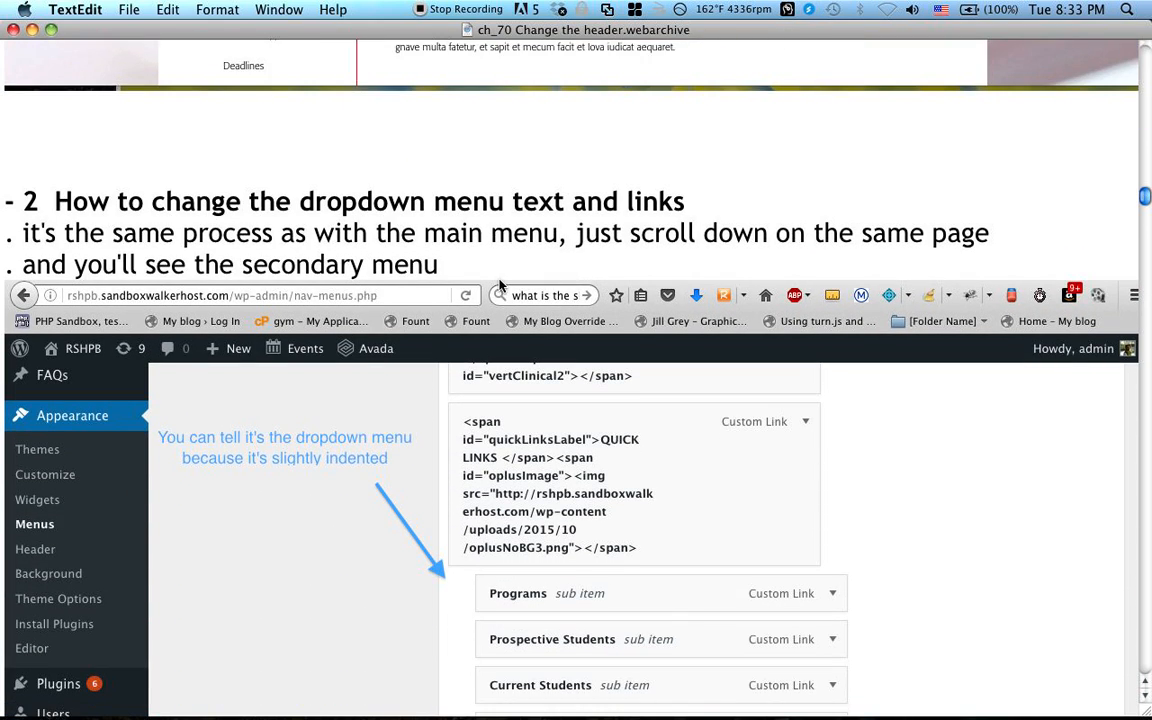
scroll(500, 286, down, 1)
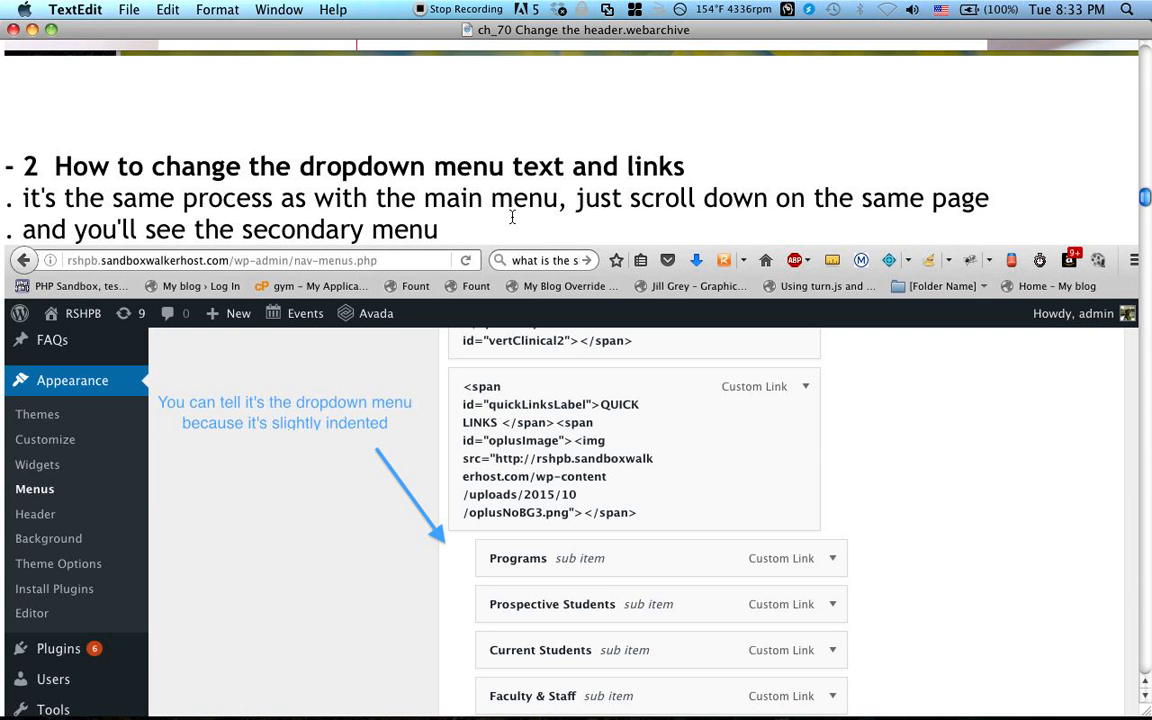
scroll(512, 216, down, 1)
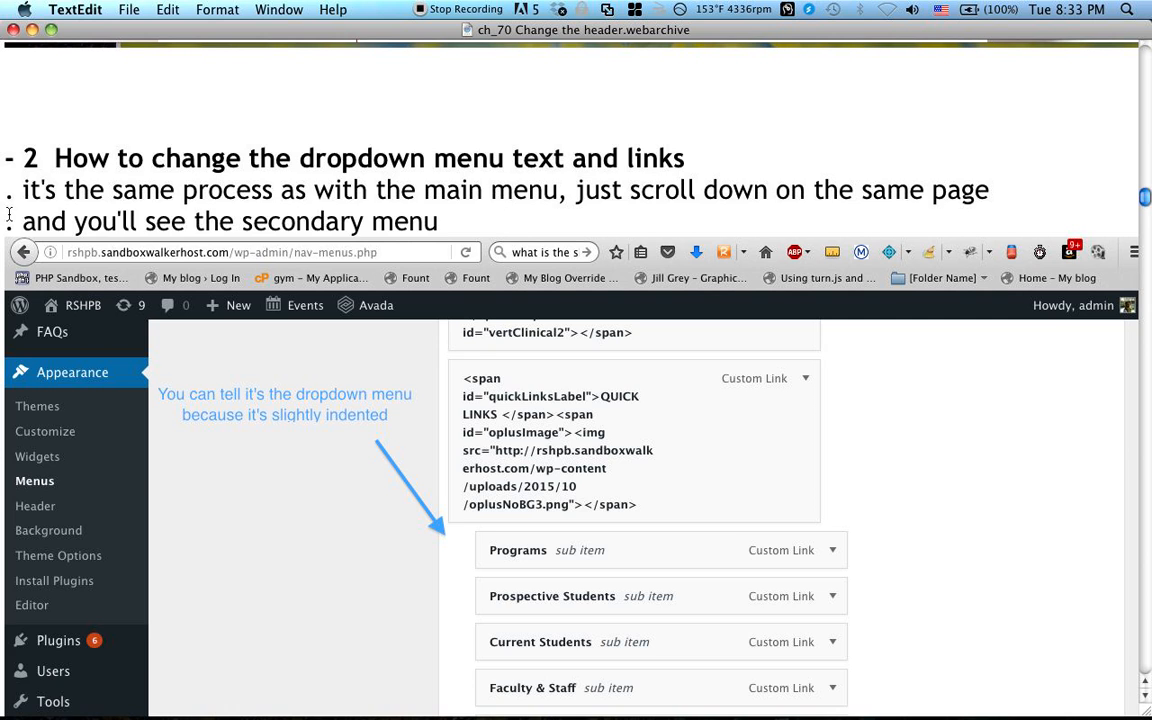
scroll(381, 190, down, 5)
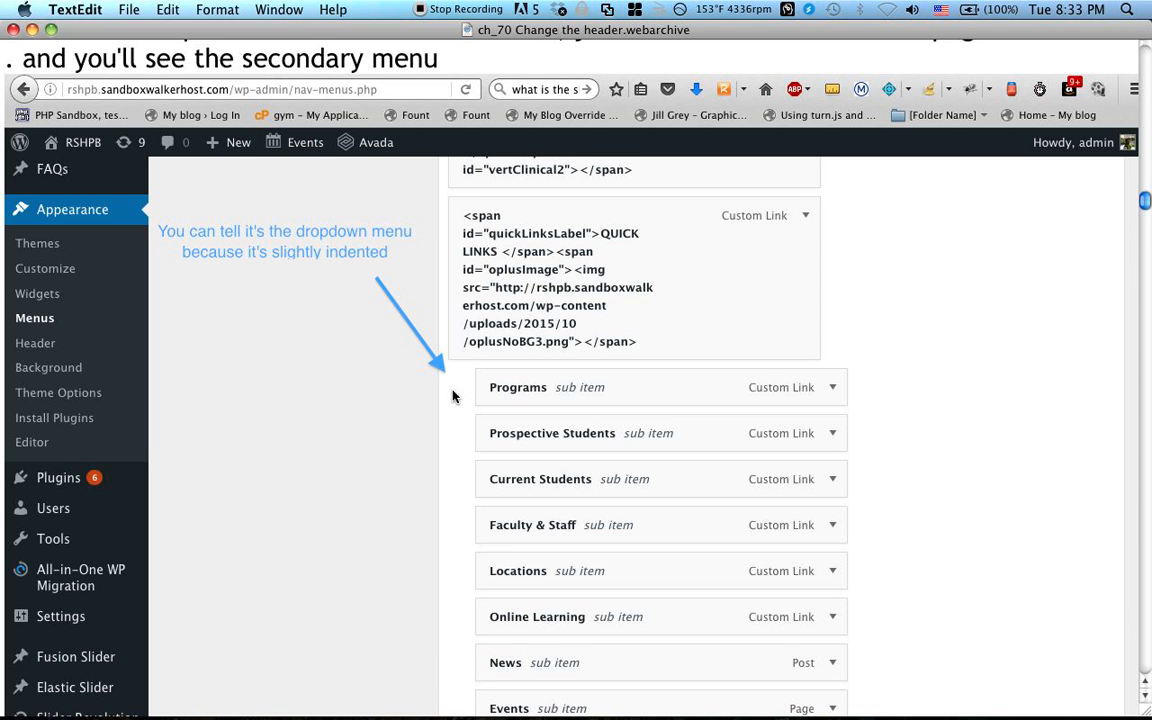
scroll(393, 356, down, 1)
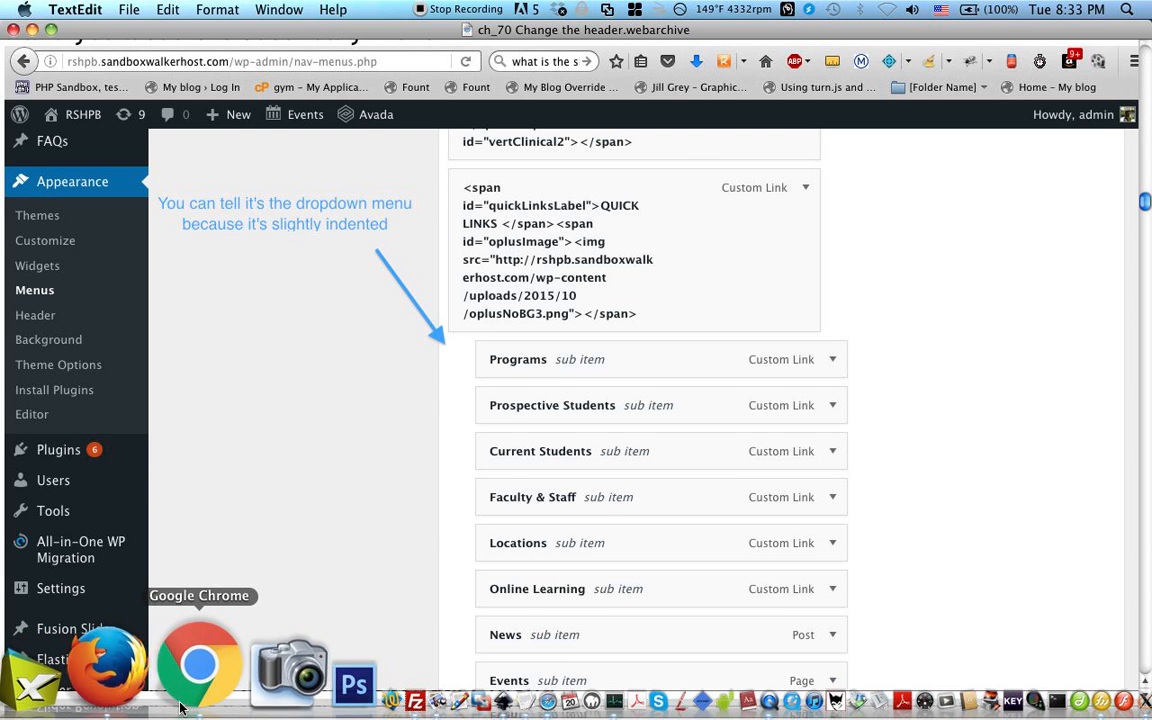
Step: Back in Chrome, change the navigation label of the Programs sub item under Quick Links to "Programs II" and save the menu
click(185, 678)
scroll(836, 307, down, 10)
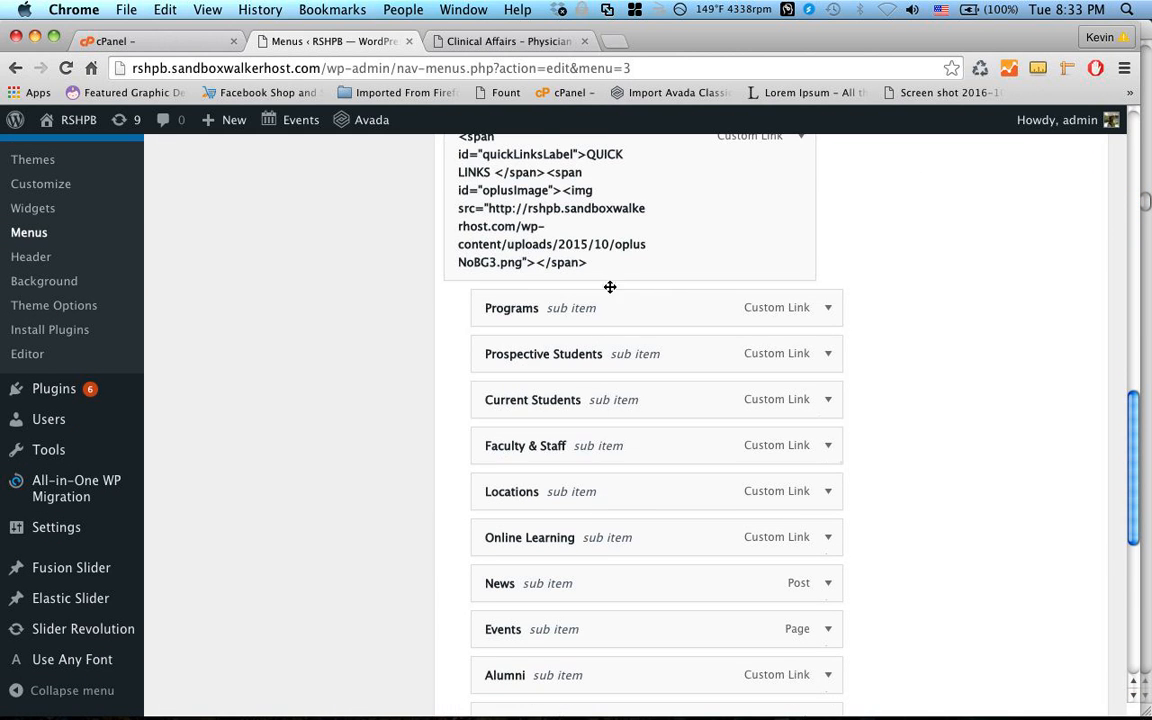
scroll(702, 244, down, 3)
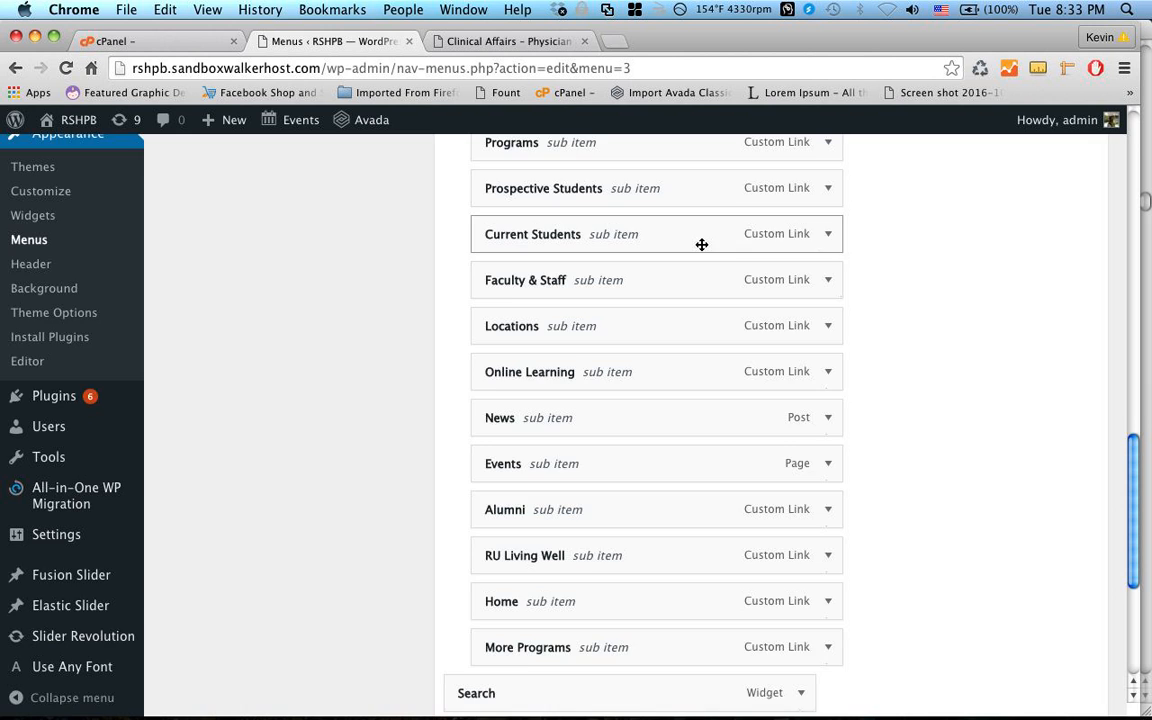
scroll(702, 244, up, 2)
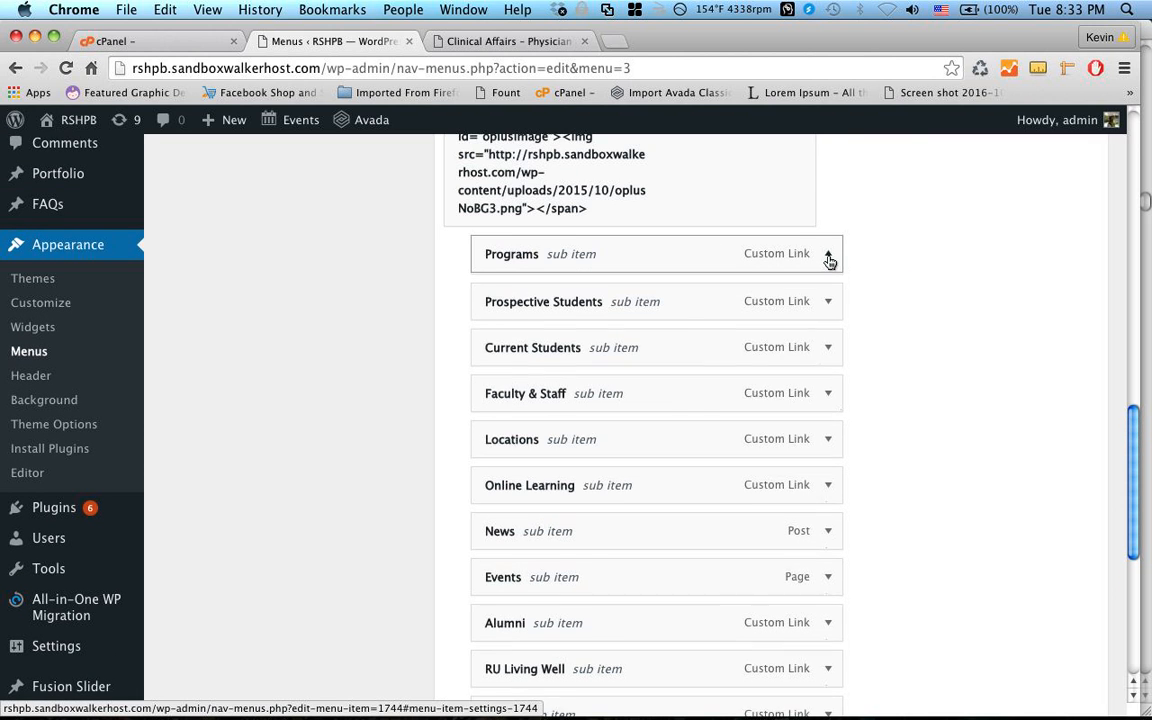
click(828, 261)
click(622, 363)
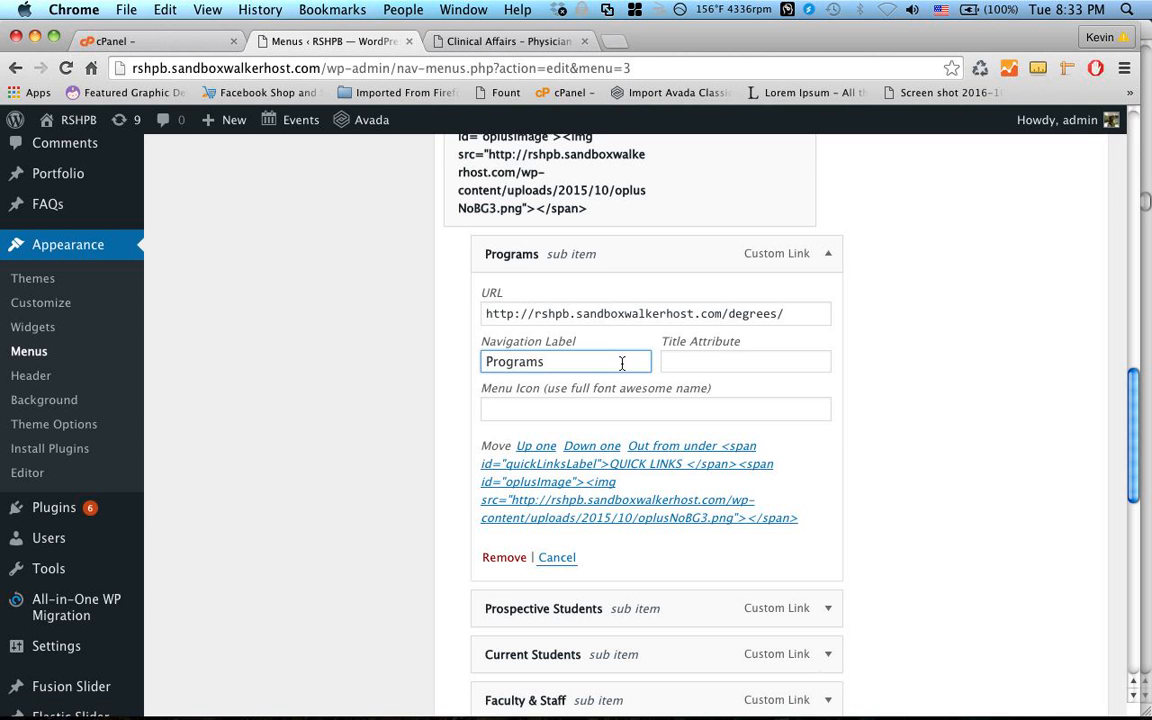
text(II)
scroll(880, 370, up, 10)
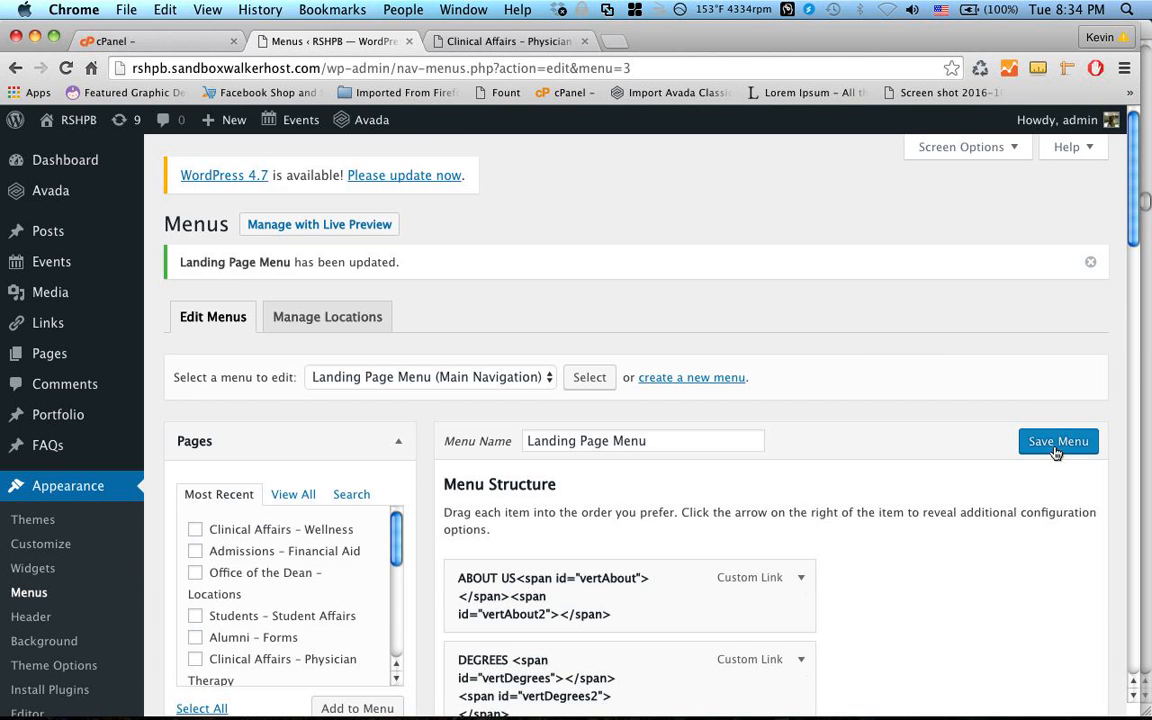
click(1055, 447)
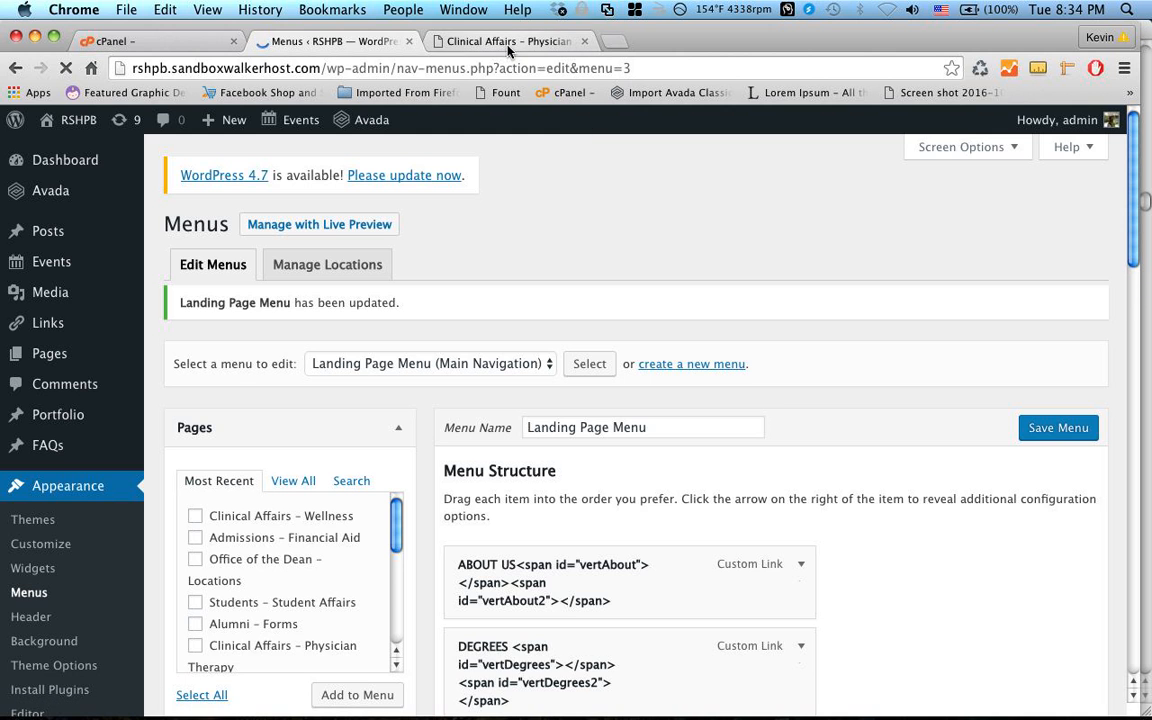
Step: Reload the Clinical Affairs page, then open Giving & Development and check the Quick Links dropdown in the header
click(508, 43)
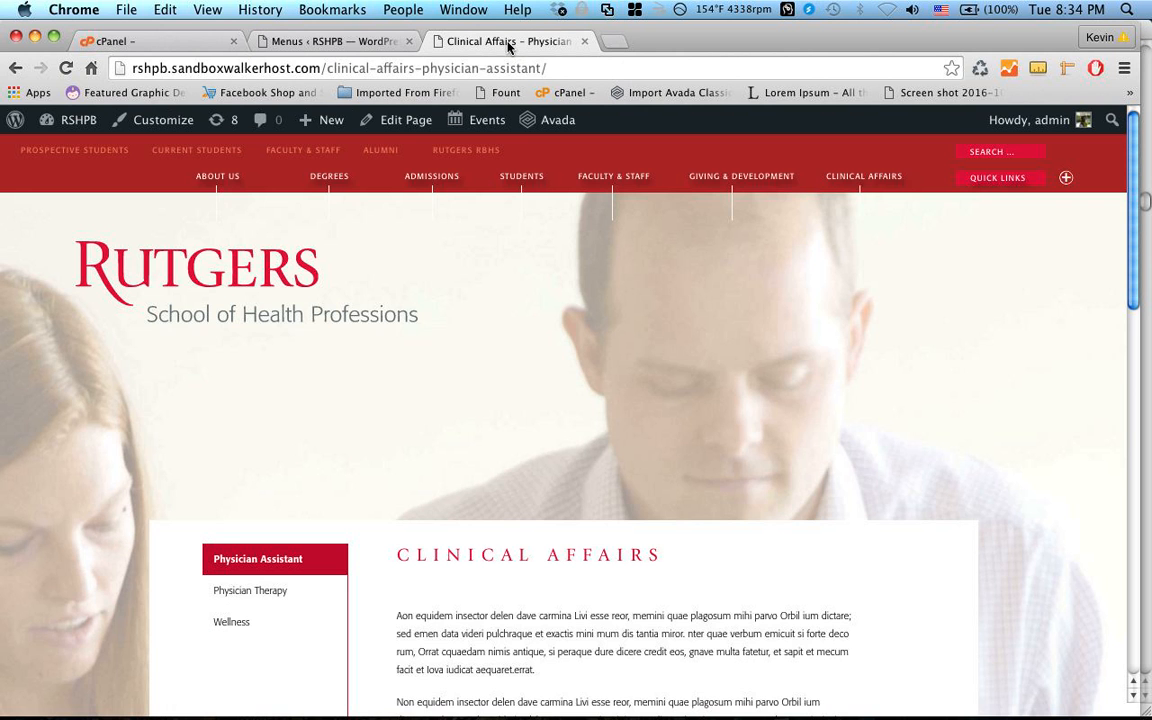
click(65, 68)
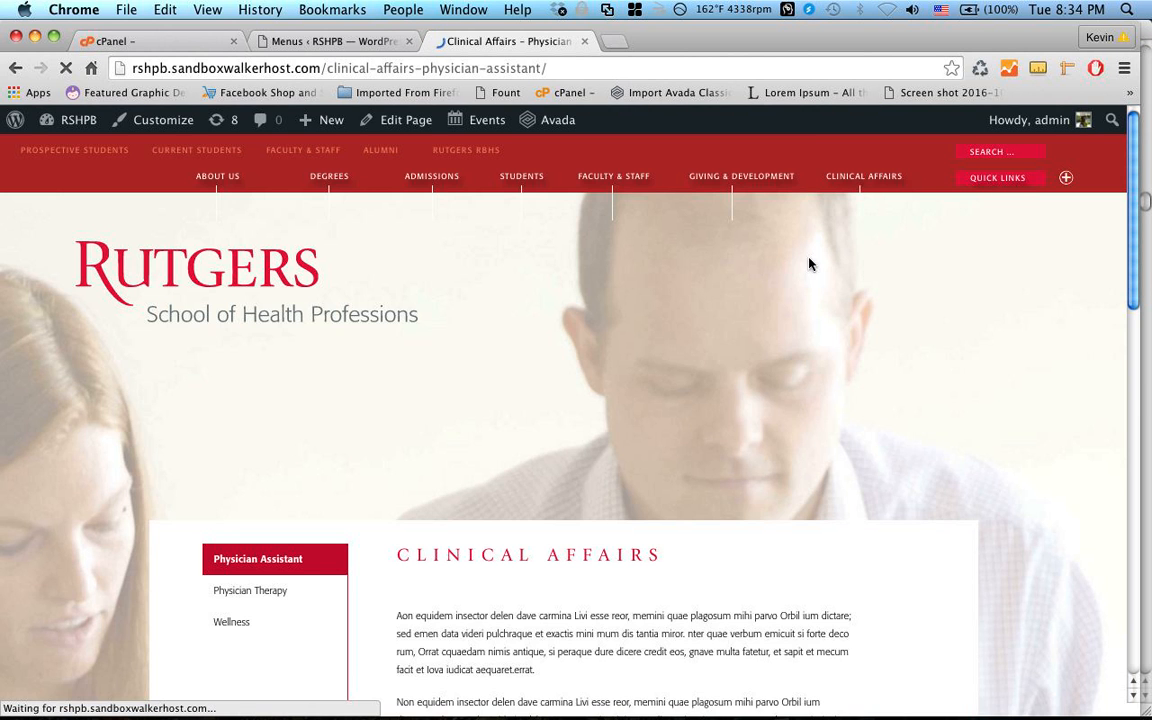
mouse_move(973, 181)
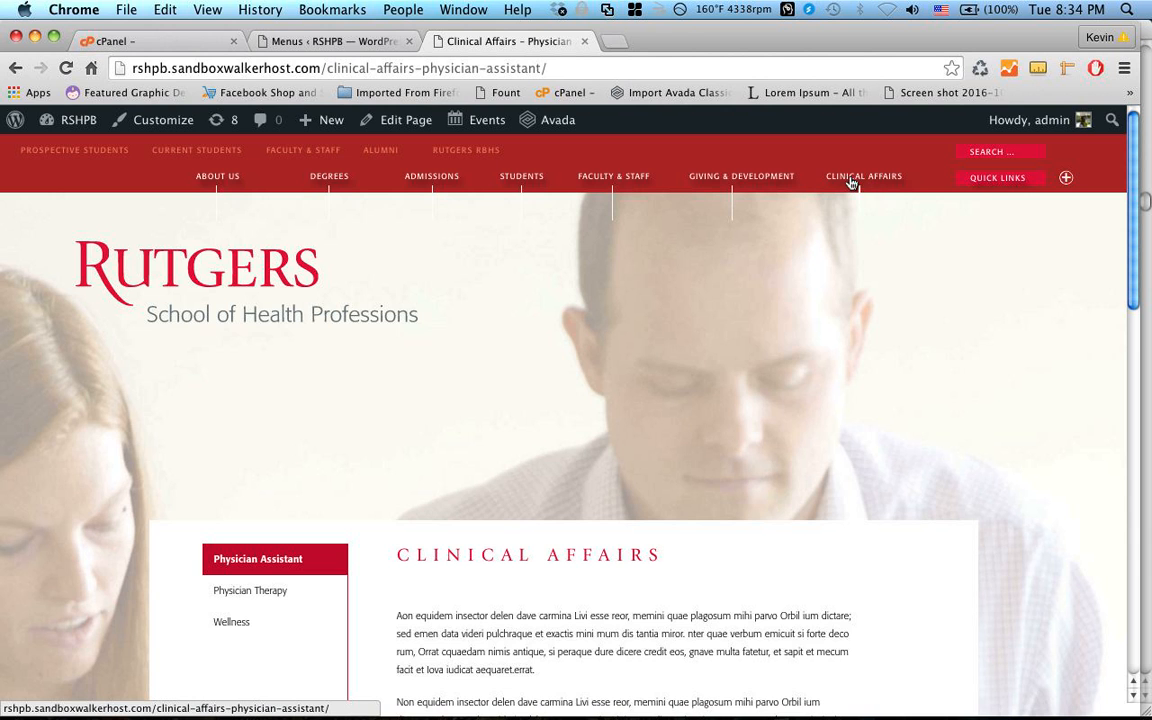
click(762, 179)
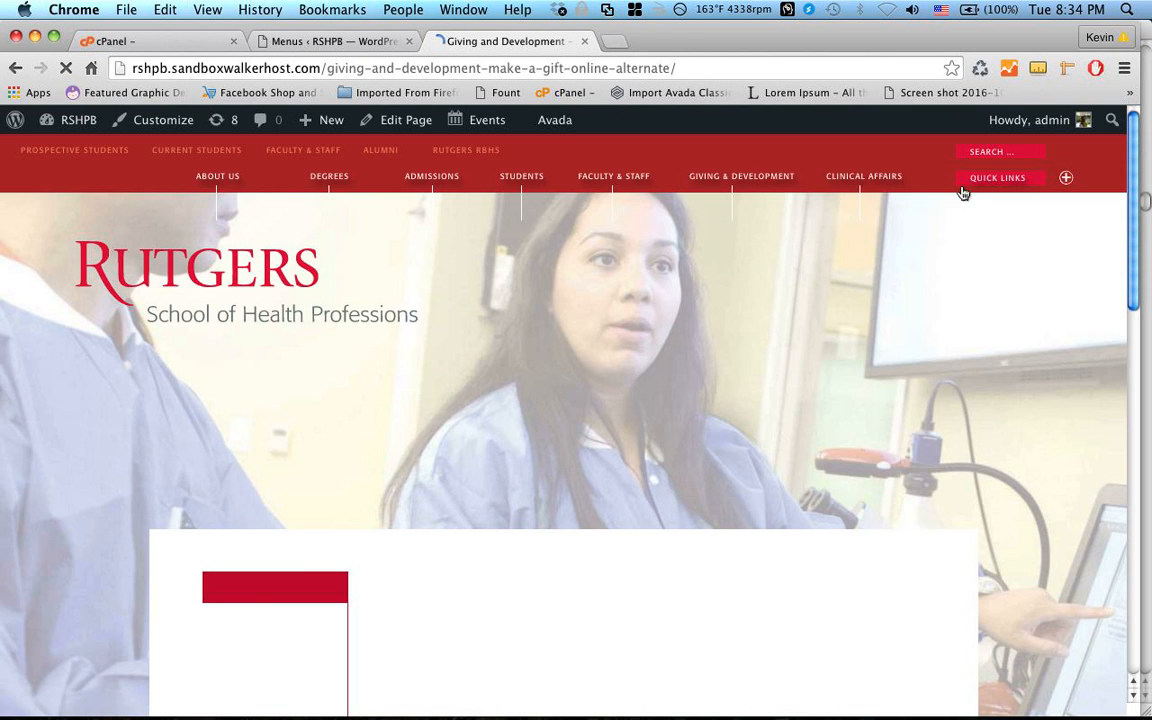
mouse_move(968, 187)
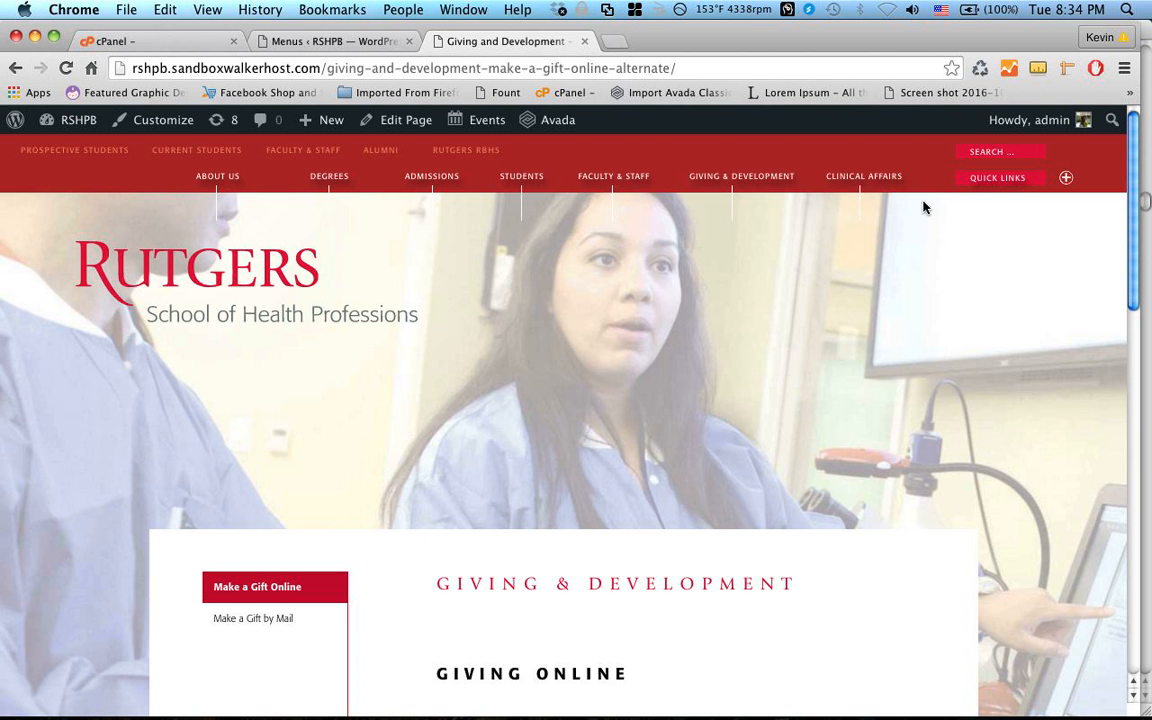
Step: Return to the menu editor, set the first Quick Links sub item's navigation label back to "Programs", and save the menu
click(351, 41)
scroll(767, 407, down, 5)
scroll(767, 407, down, 10)
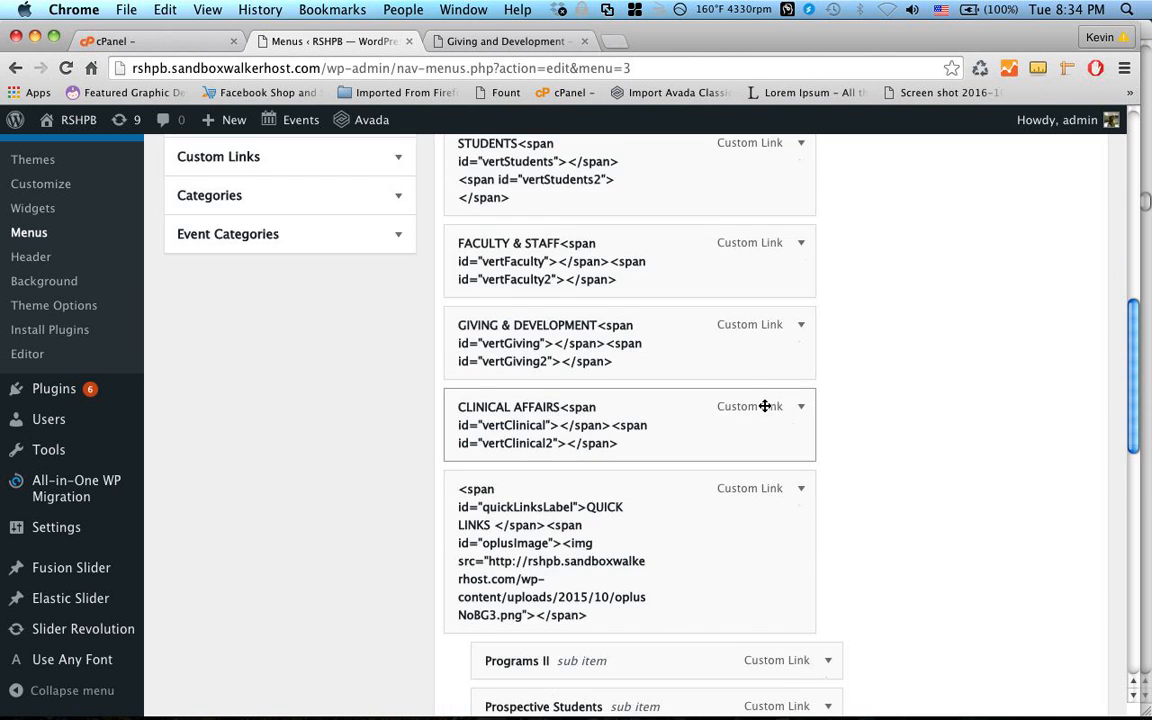
click(829, 344)
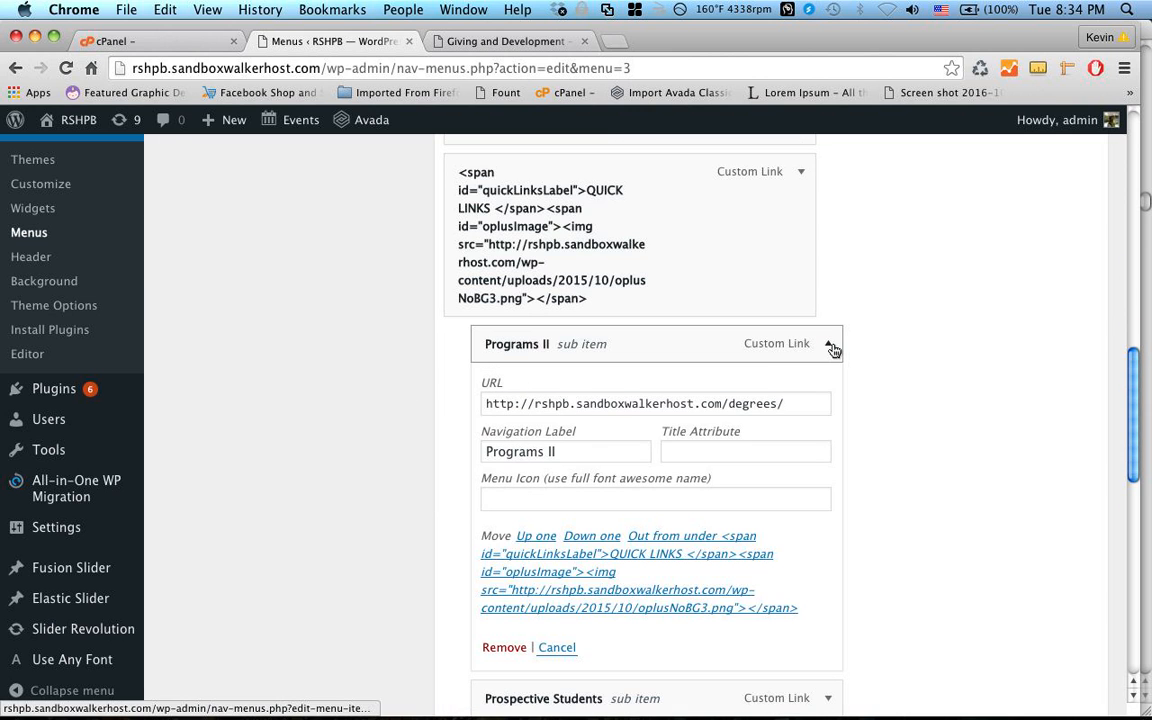
click(591, 452)
key(BackSpace)
key(BackSpace)
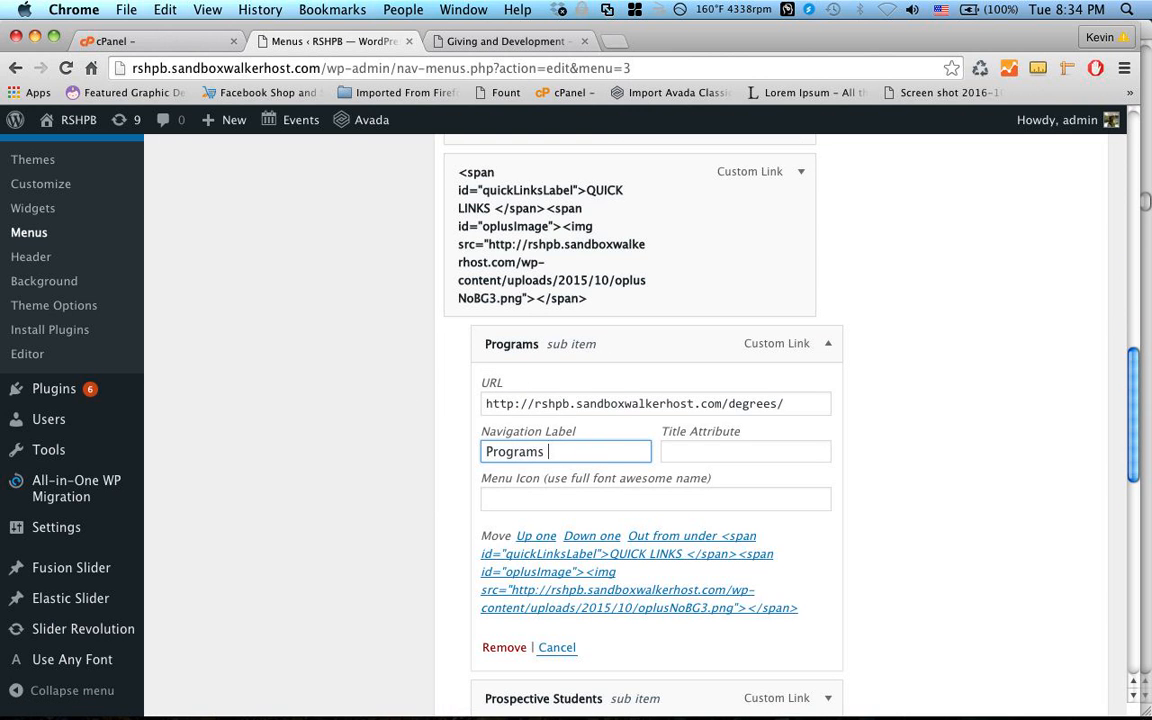
key(Return)
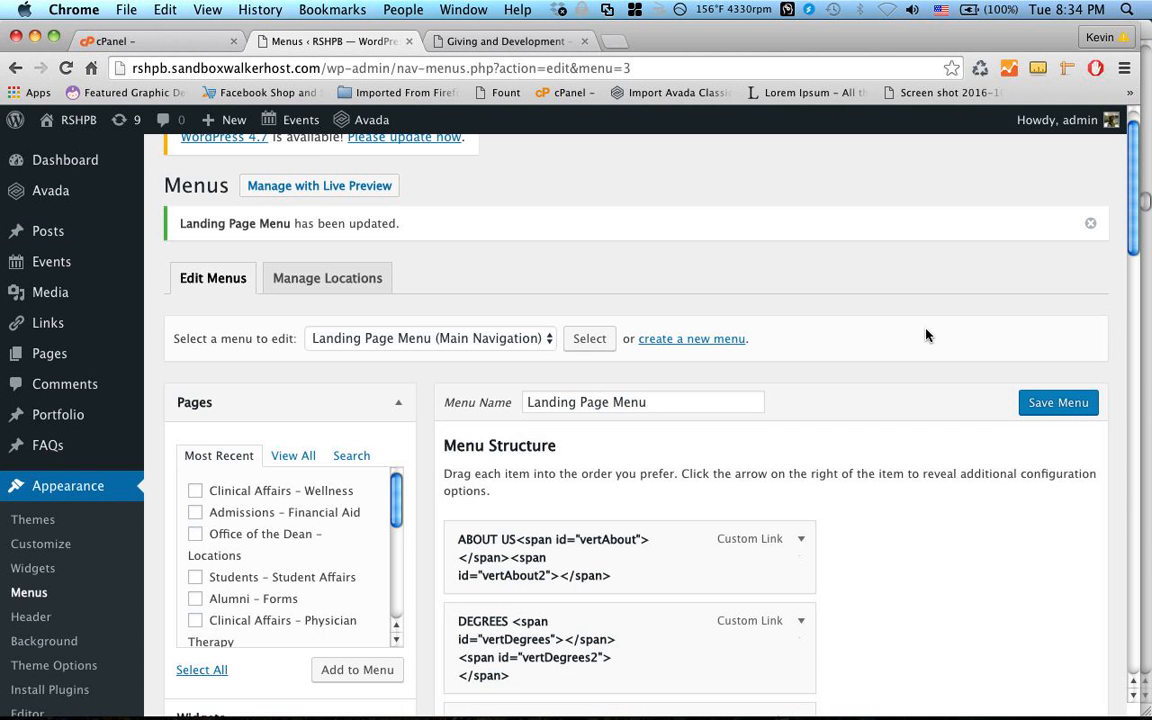
click(1057, 402)
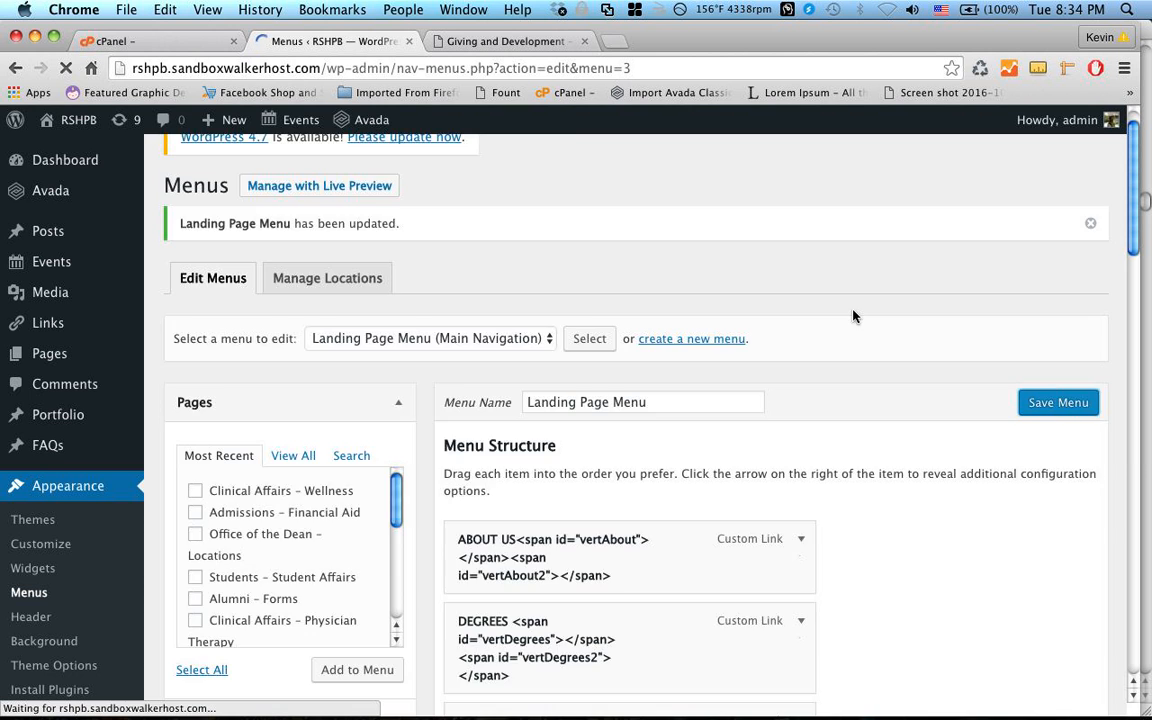
Step: Look over the saved menu's sub items and settings, and expand the Custom Links form for adding menu items
scroll(854, 324, down, 6)
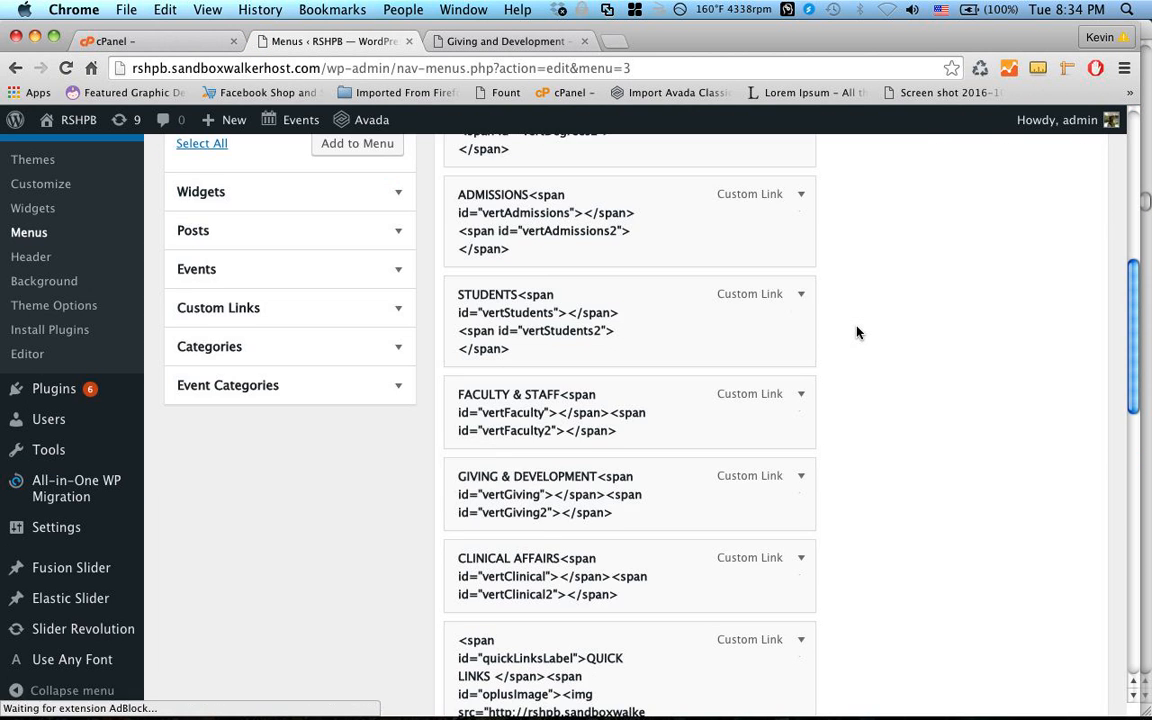
scroll(857, 332, down, 5)
scroll(859, 329, down, 1)
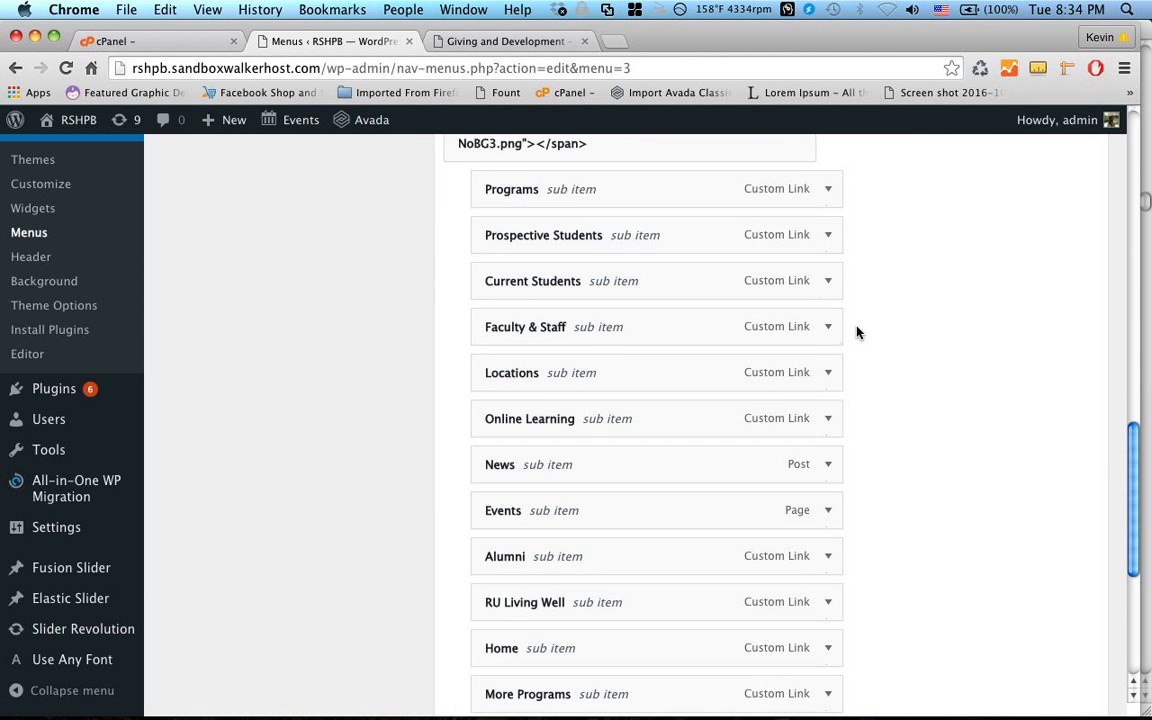
scroll(577, 495, down, 3)
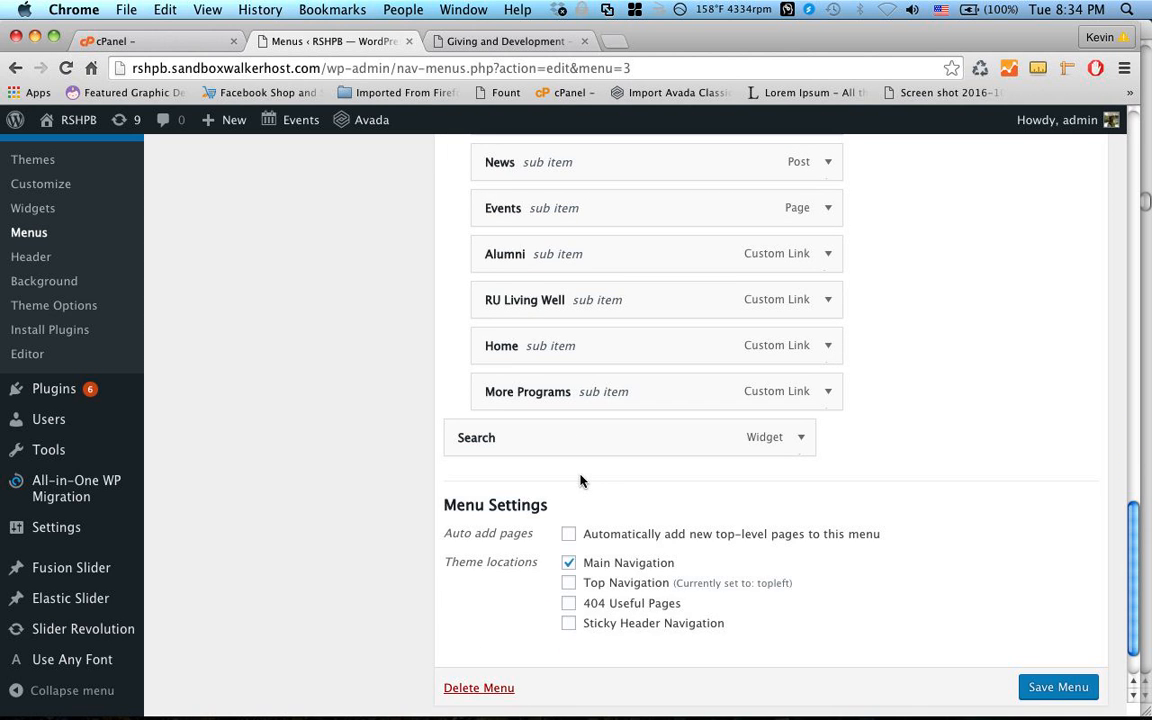
scroll(427, 473, up, 15)
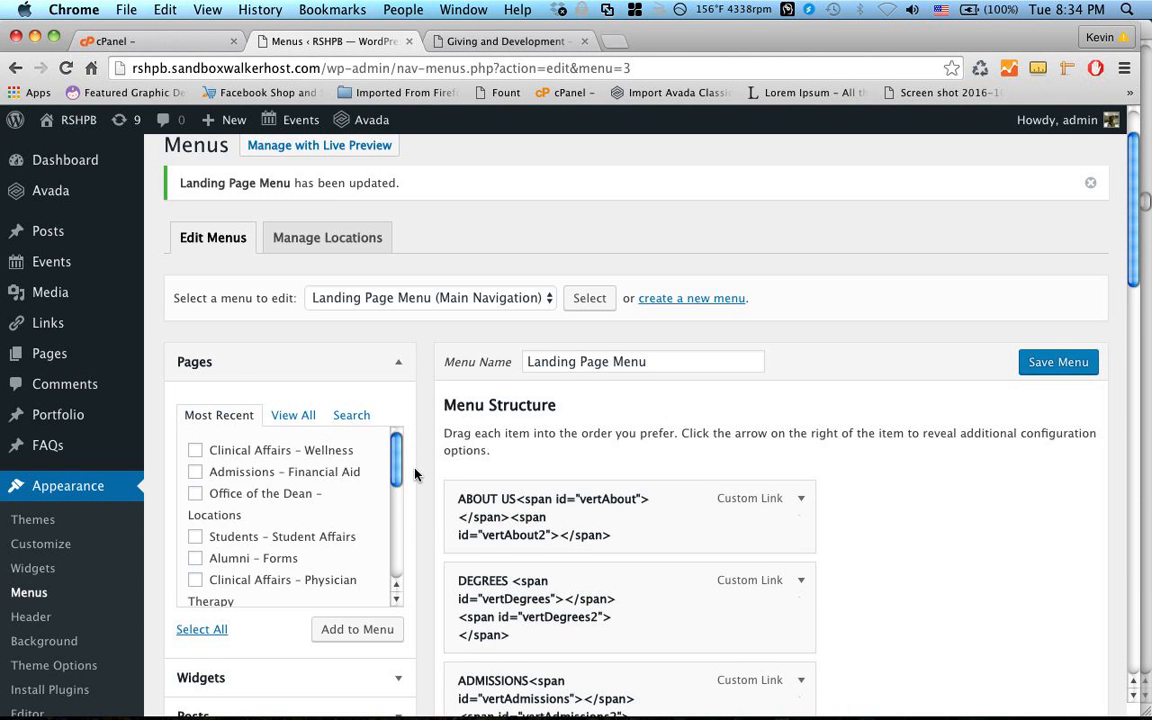
scroll(400, 474, down, 5)
scroll(455, 478, down, 5)
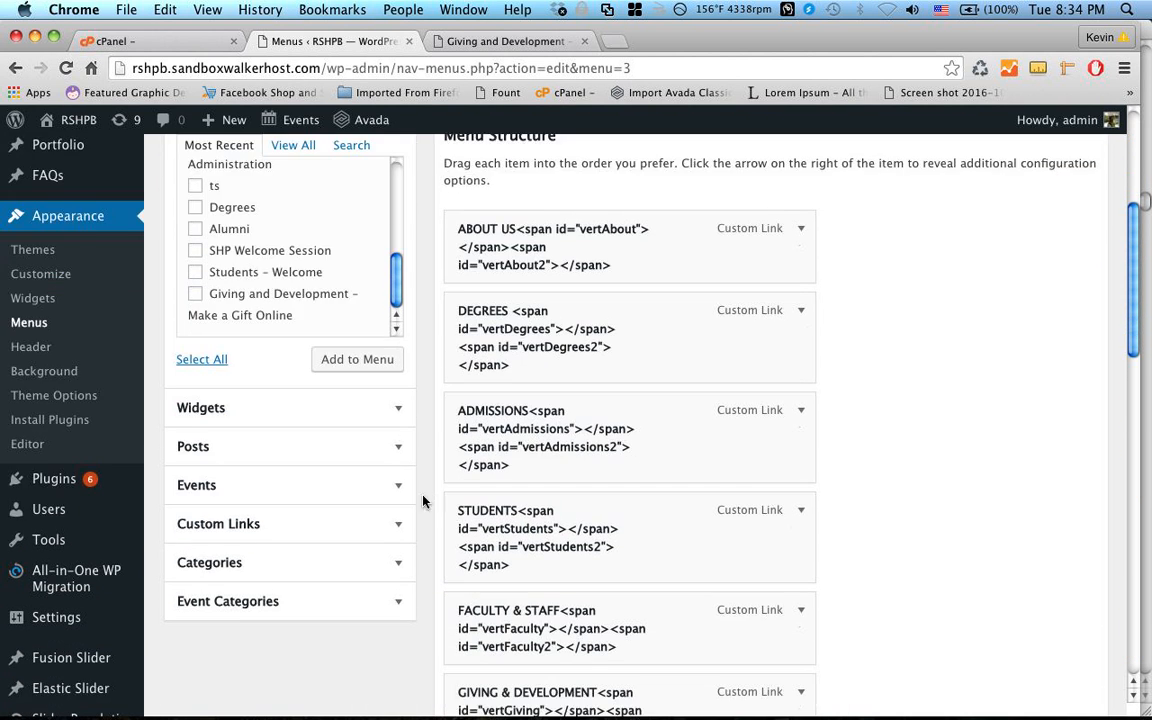
click(399, 524)
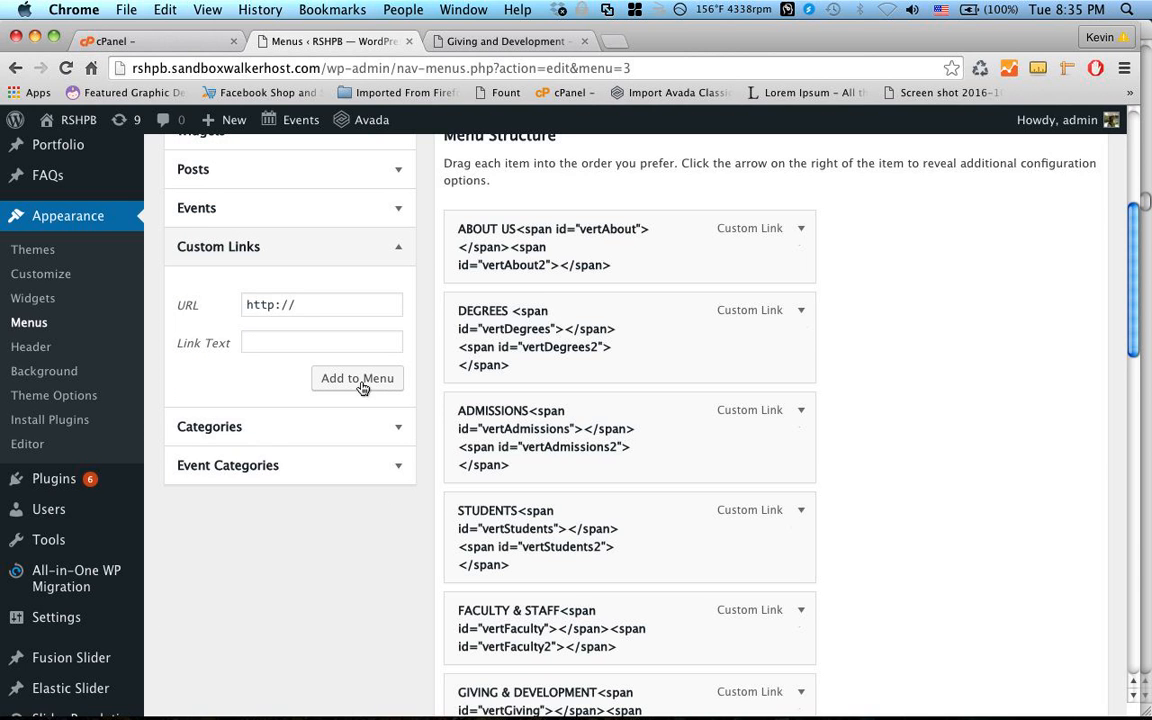
click(319, 307)
text(#)
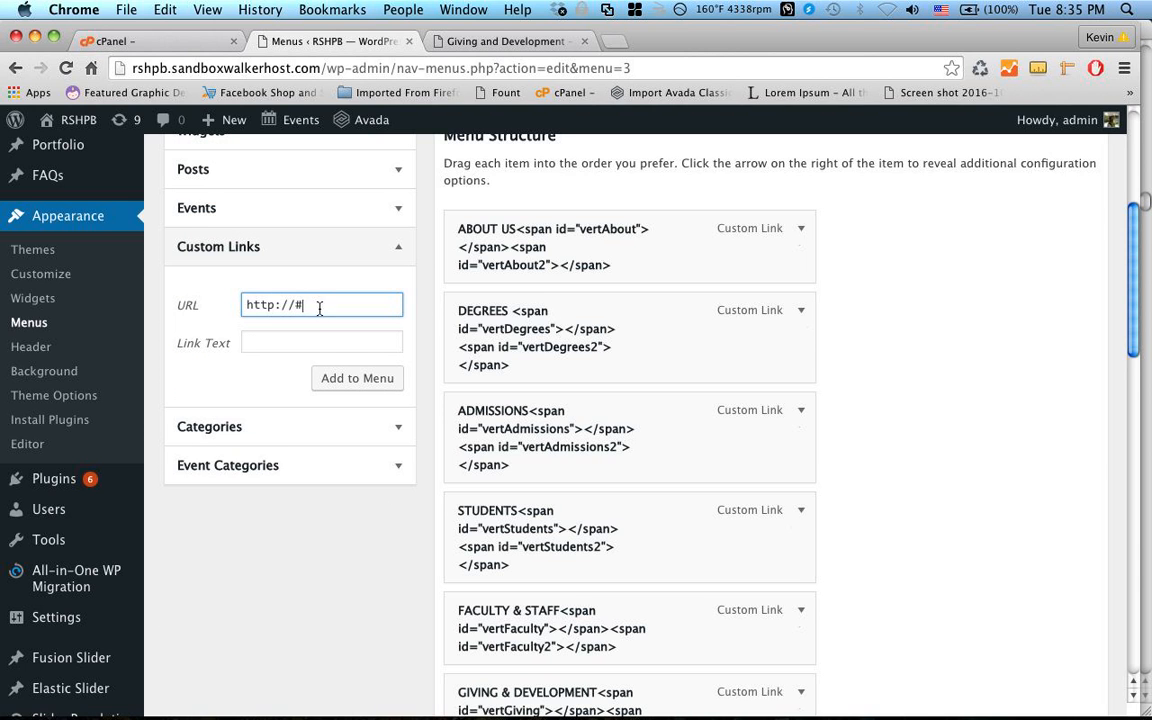
click(308, 343)
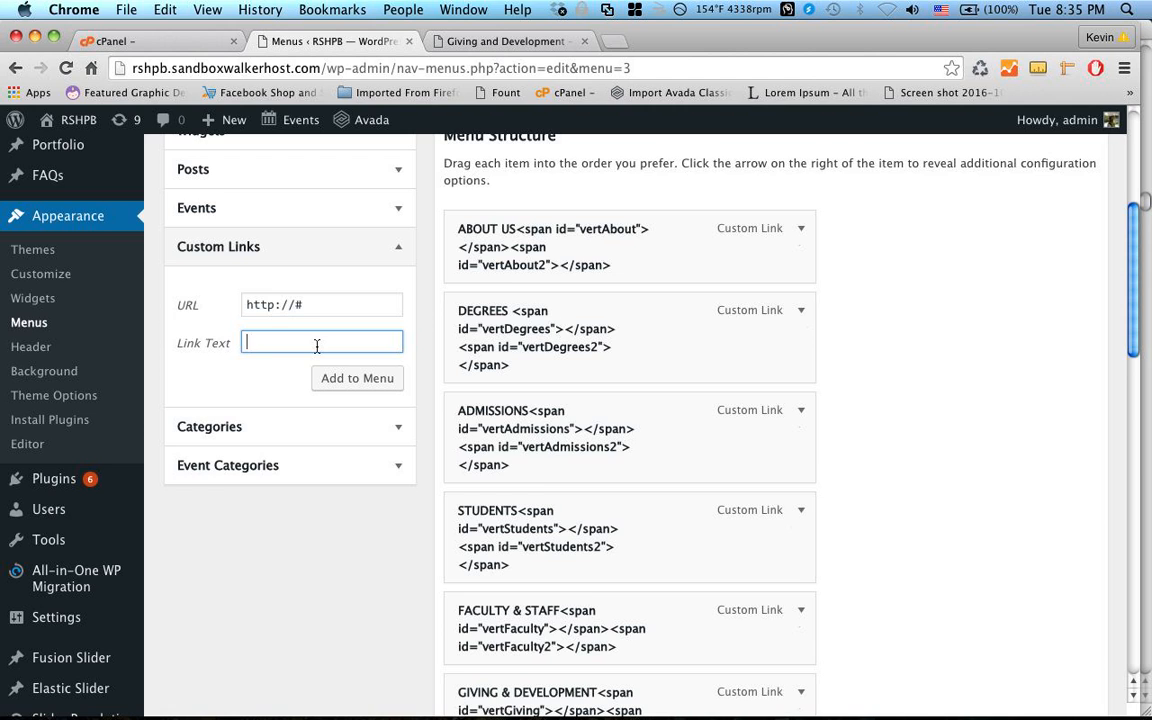
text(More Programs)
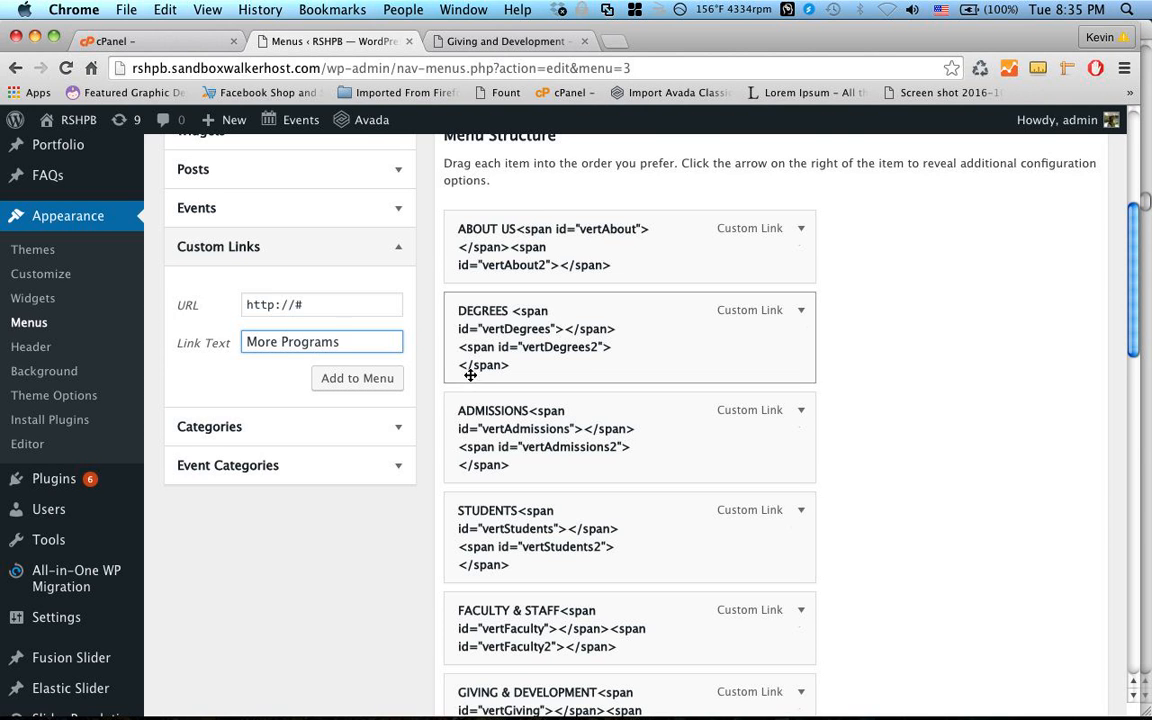
click(378, 378)
Step: Move the new top-level More Programs item above Search and indent it as the last Quick Links sub item
scroll(1011, 405, down, 15)
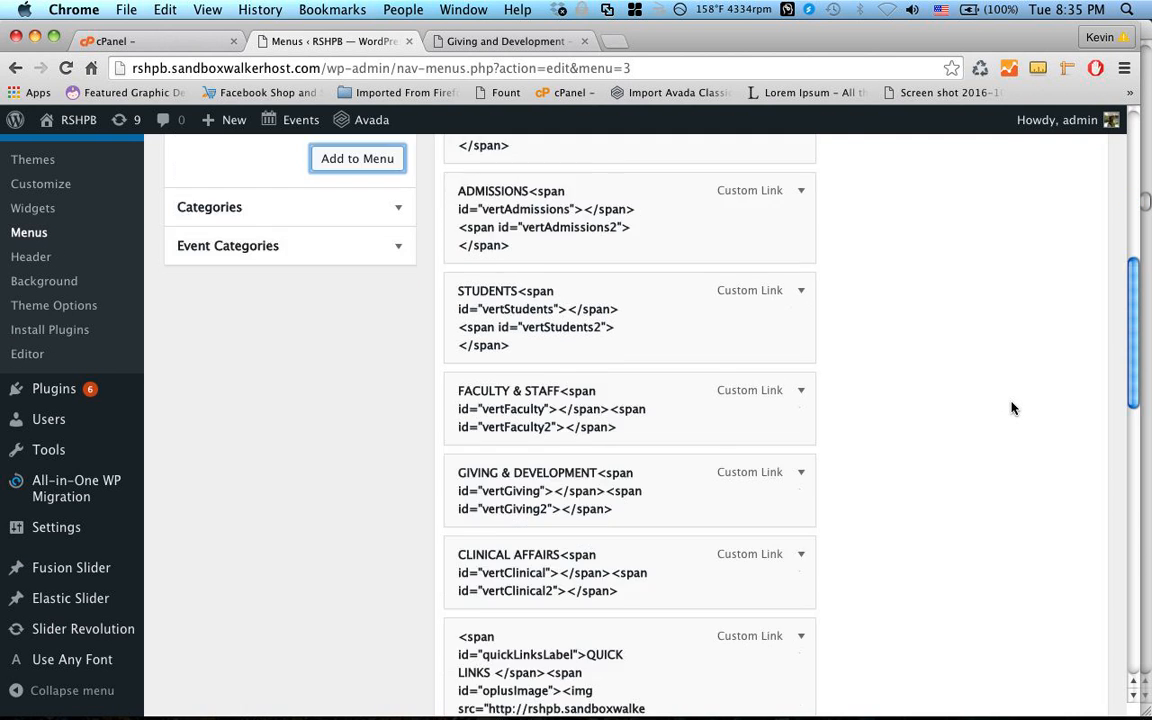
scroll(1011, 408, down, 4)
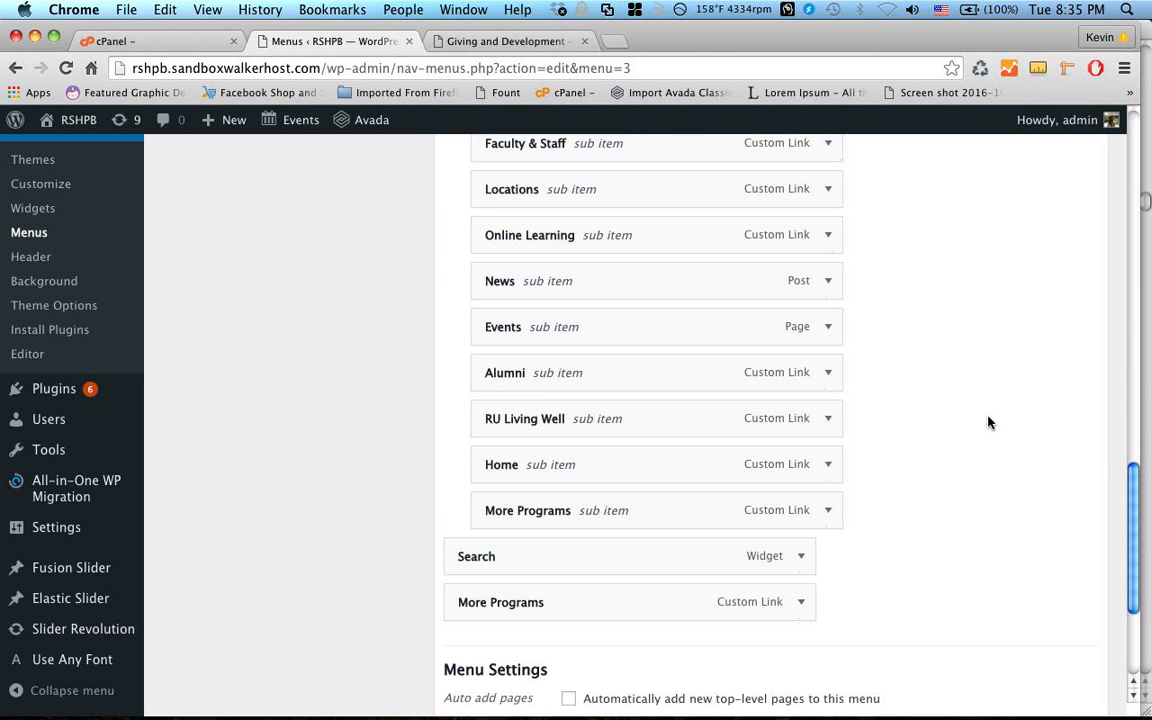
drag(630, 605, 658, 555)
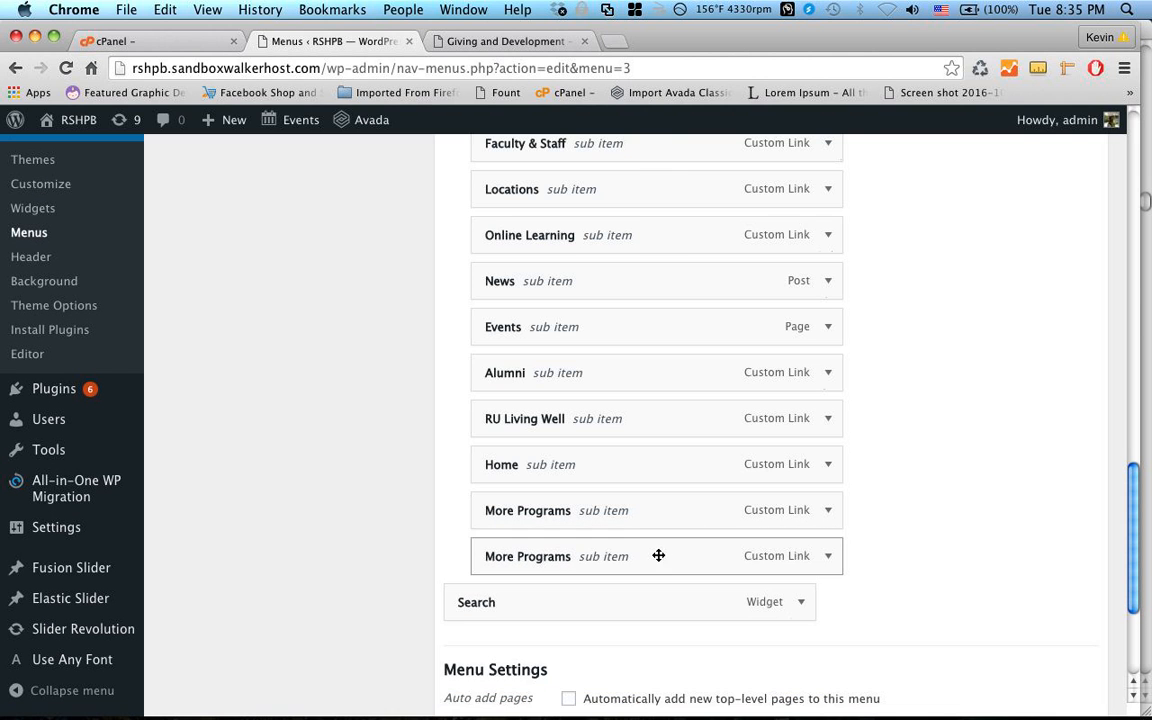
Step: Remove the upper of the two More Programs sub items, directly below Home, from the menu
click(829, 512)
scroll(830, 515, down, 2)
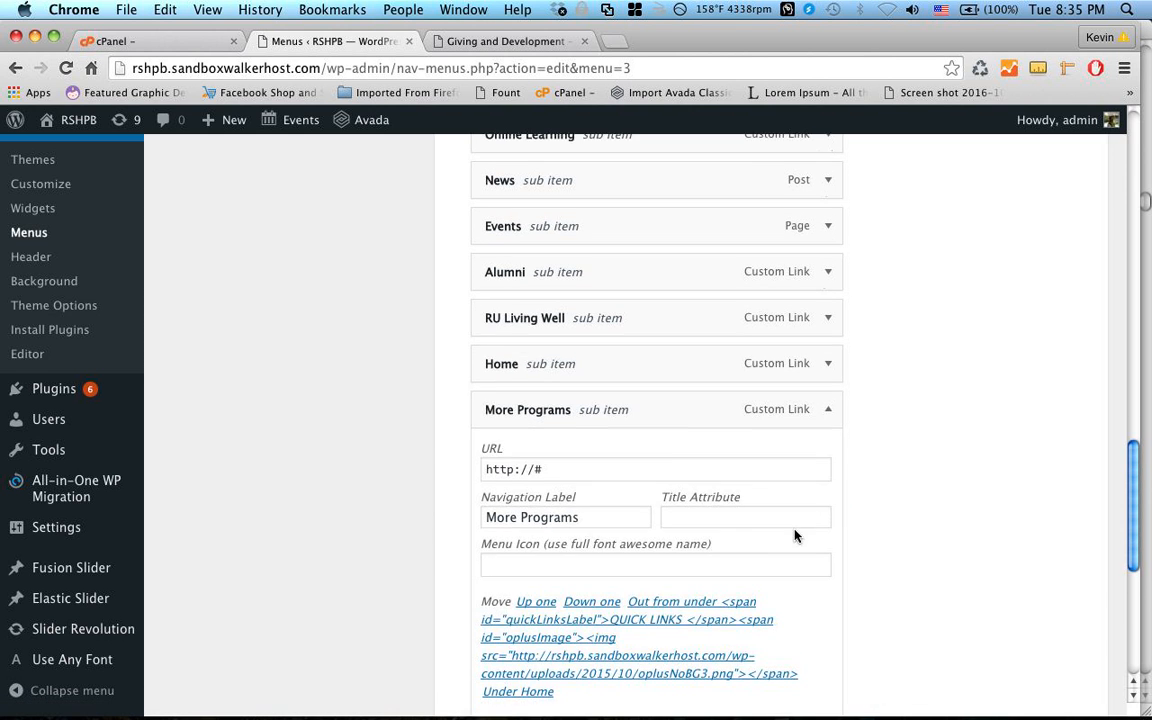
scroll(797, 535, down, 3)
click(503, 577)
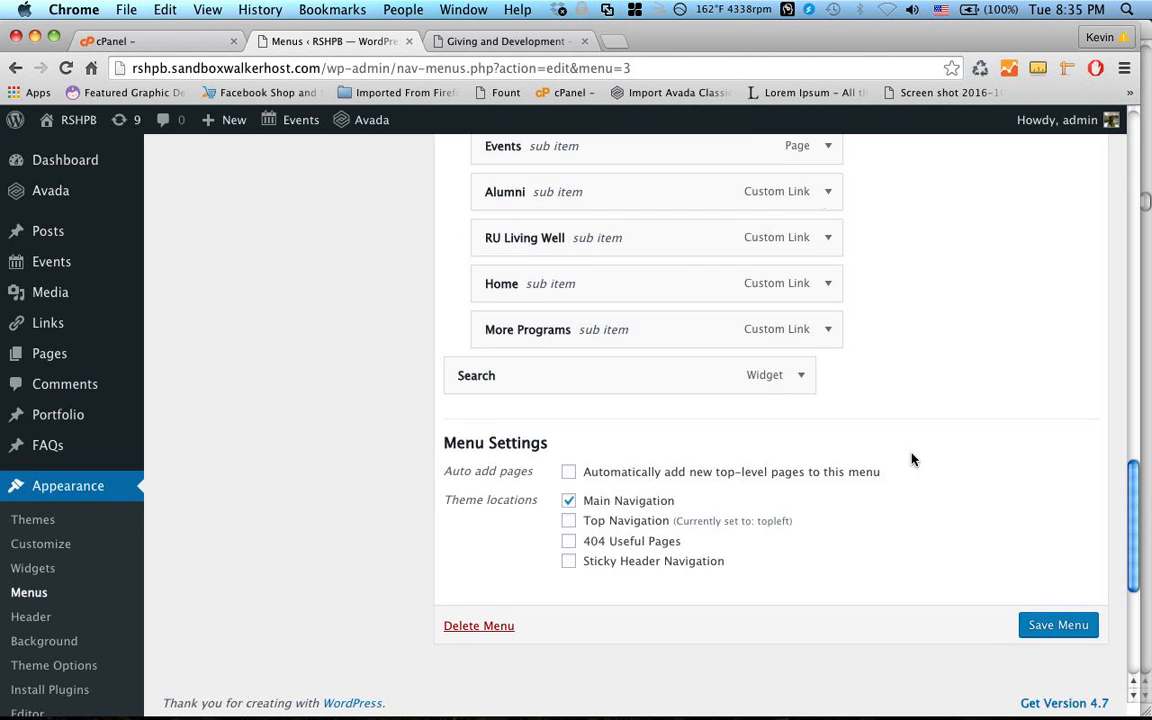
Step: Check the URL field of the remaining More Programs sub item, collapse its settings, and save the menu
scroll(905, 460, up, 3)
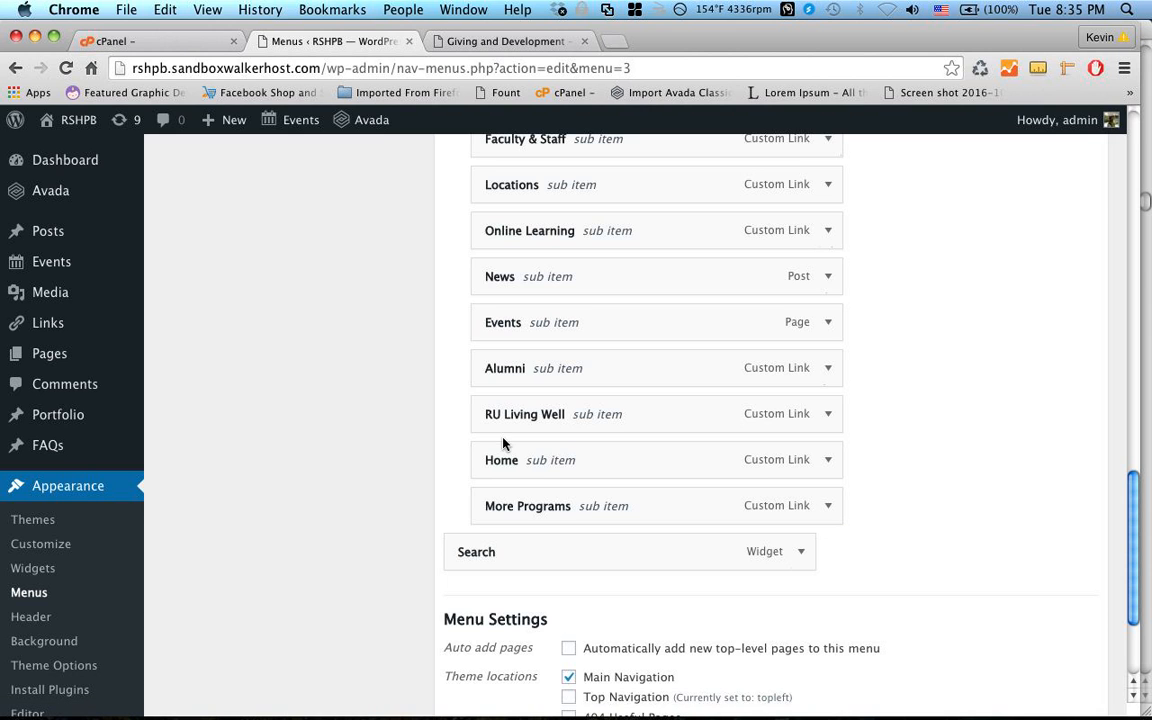
click(832, 510)
click(615, 566)
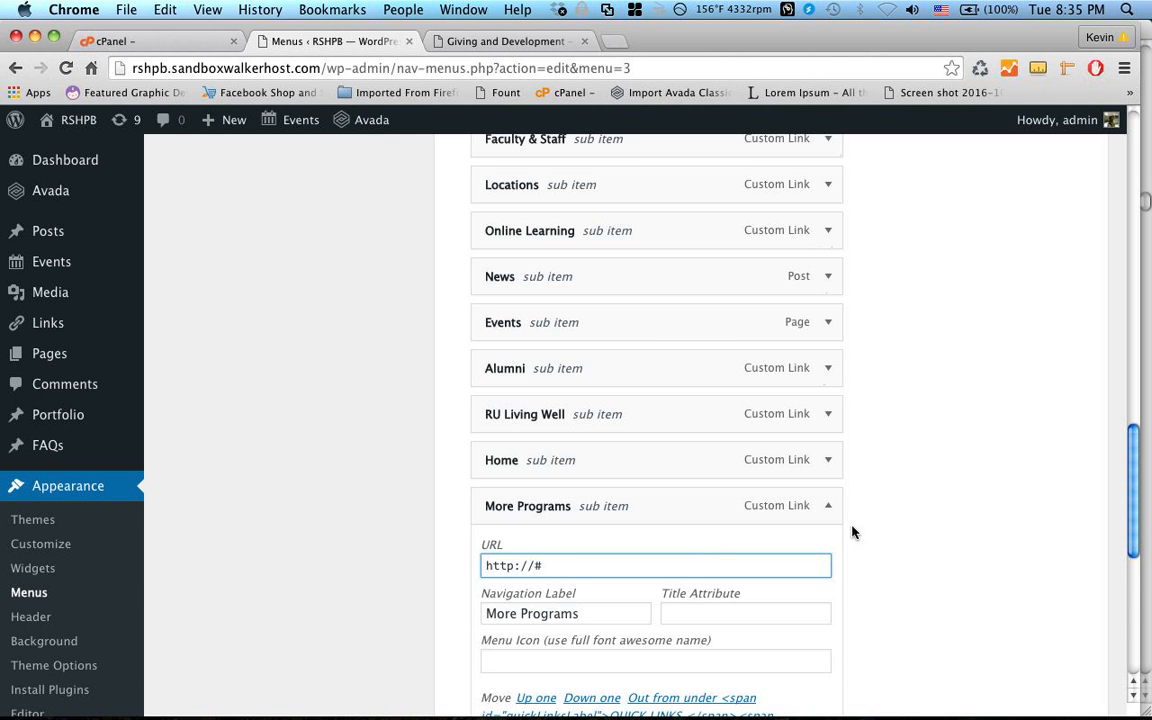
click(828, 508)
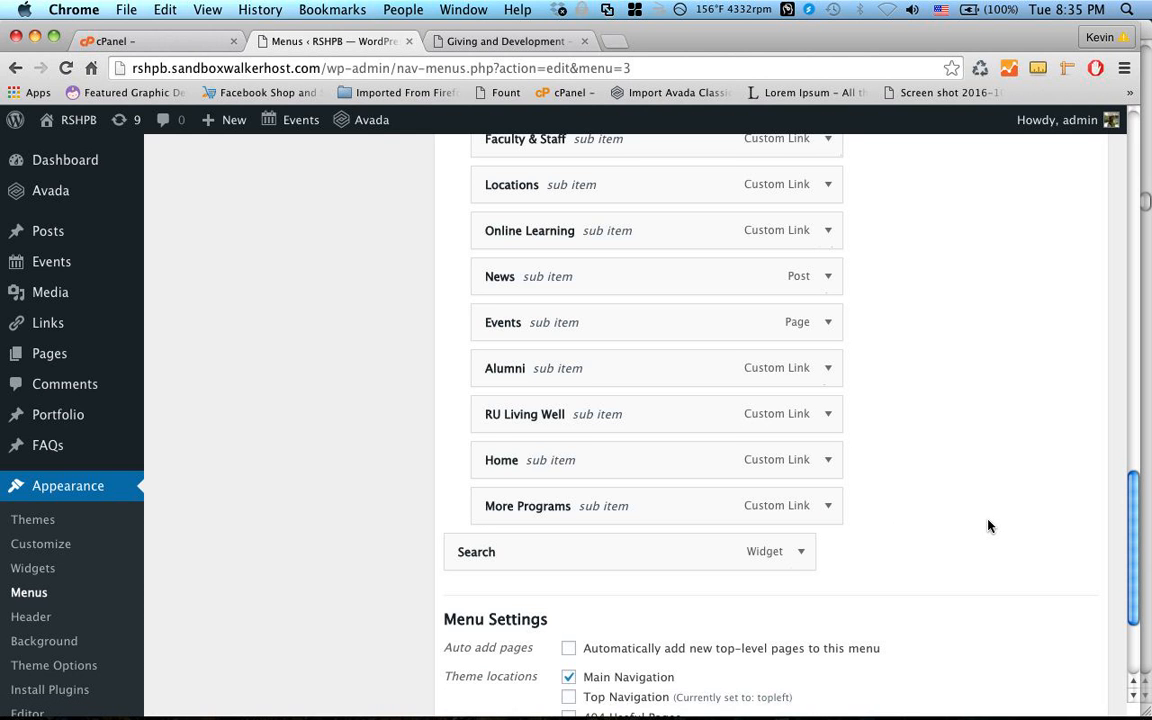
scroll(988, 526, up, 10)
scroll(988, 528, up, 10)
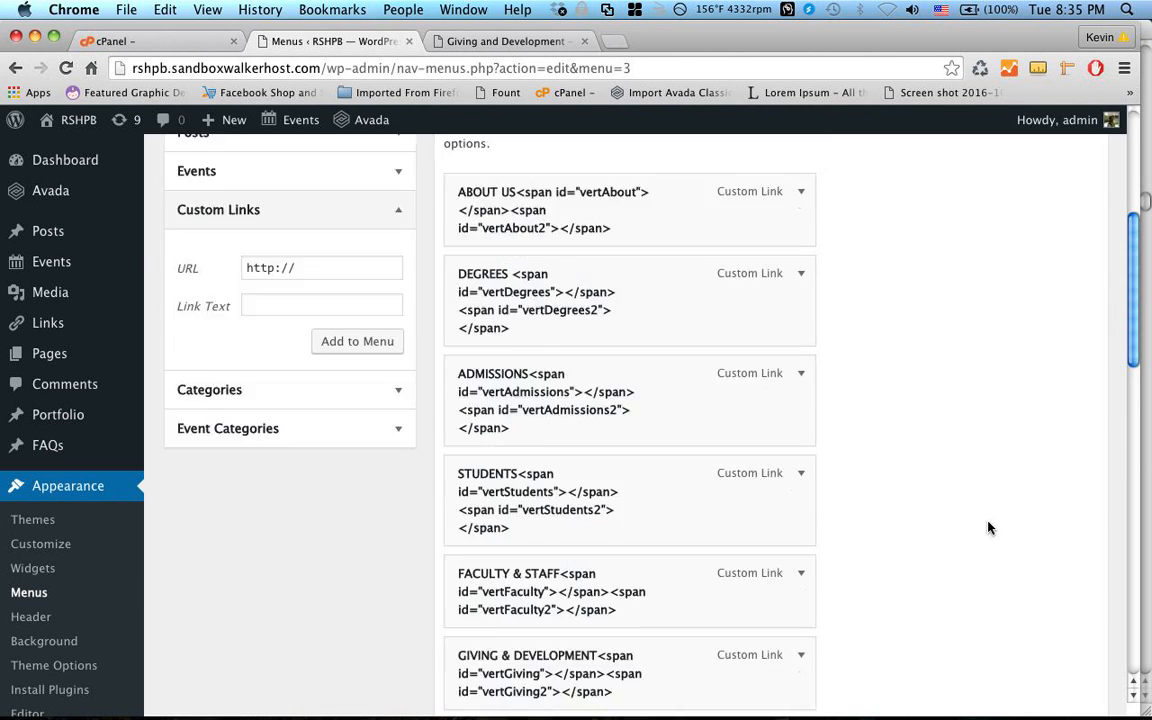
click(1058, 441)
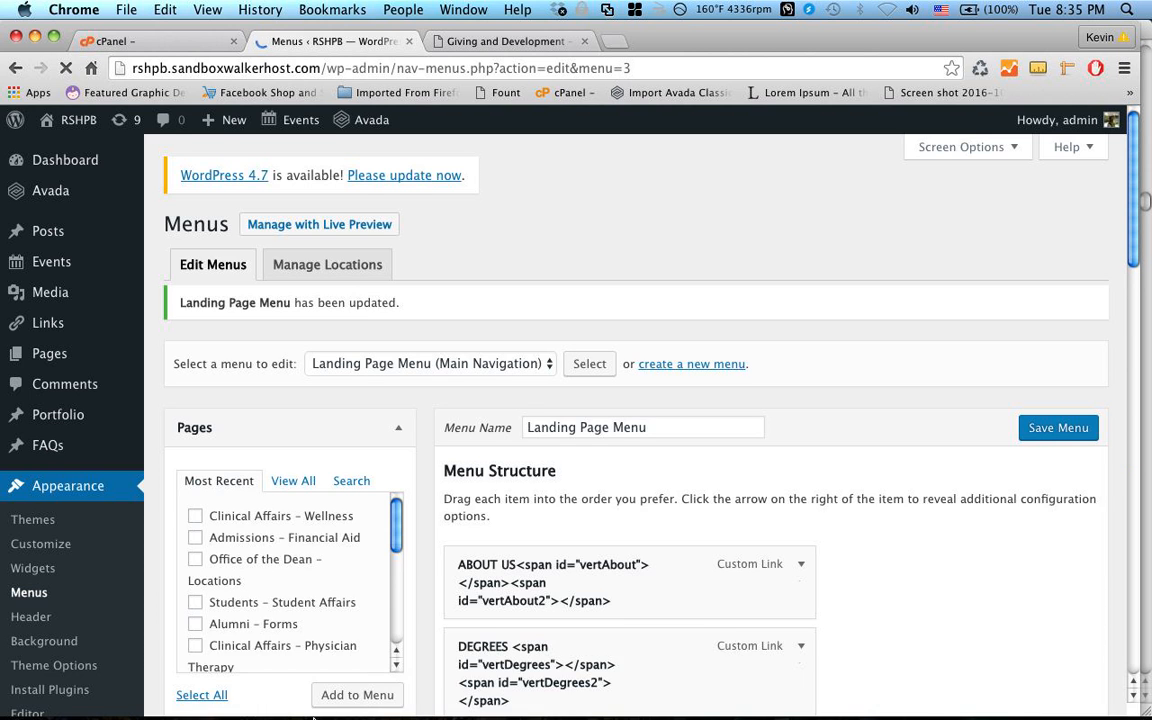
Step: Switch to the chapter notes in TextEdit and read the instructions for changing dropdown sub item addresses and labels
click(383, 708)
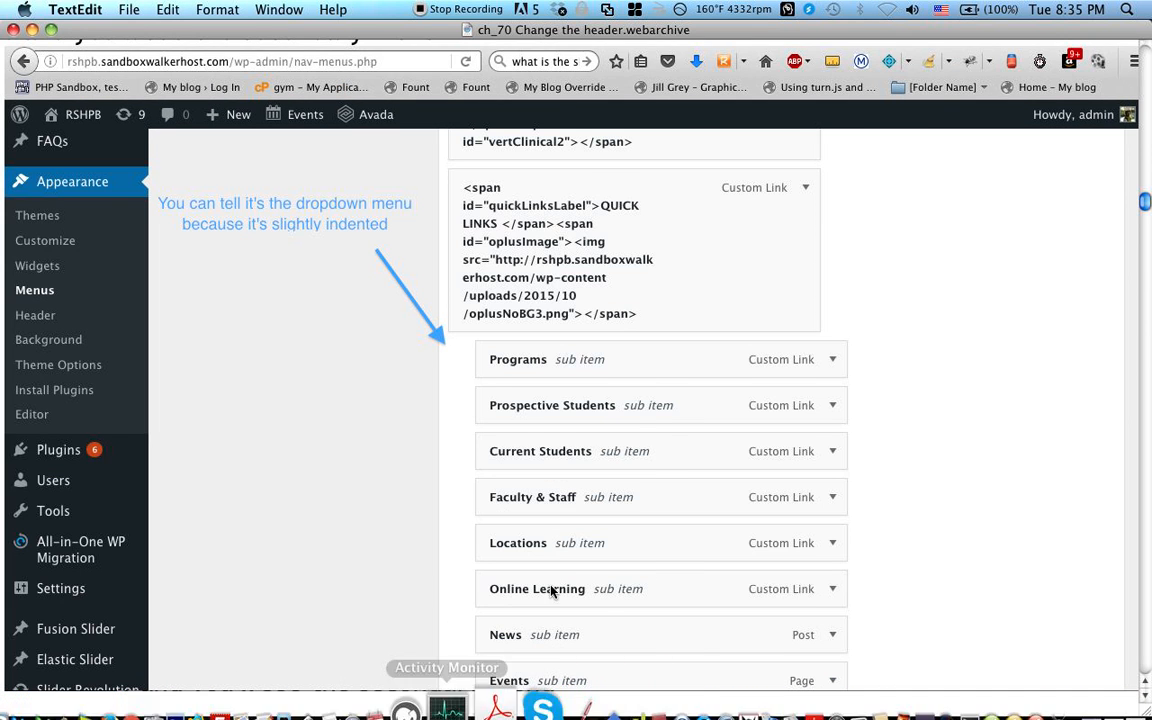
scroll(650, 375, down, 3)
scroll(643, 390, down, 7)
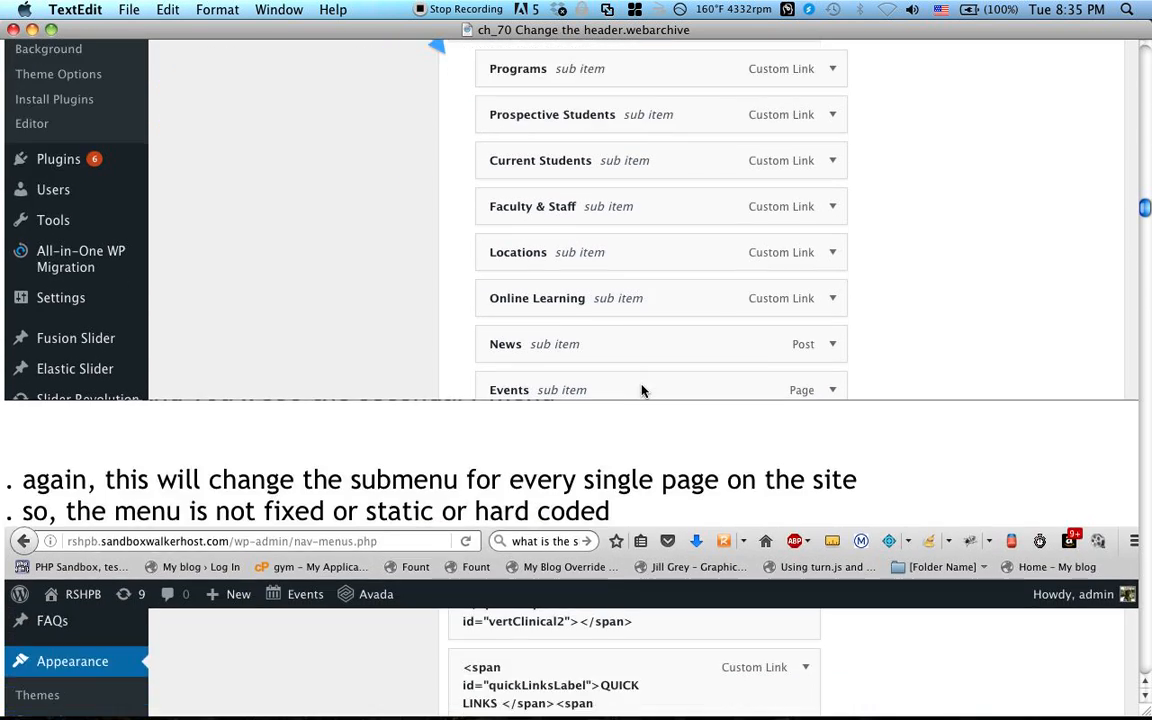
scroll(642, 387, down, 1)
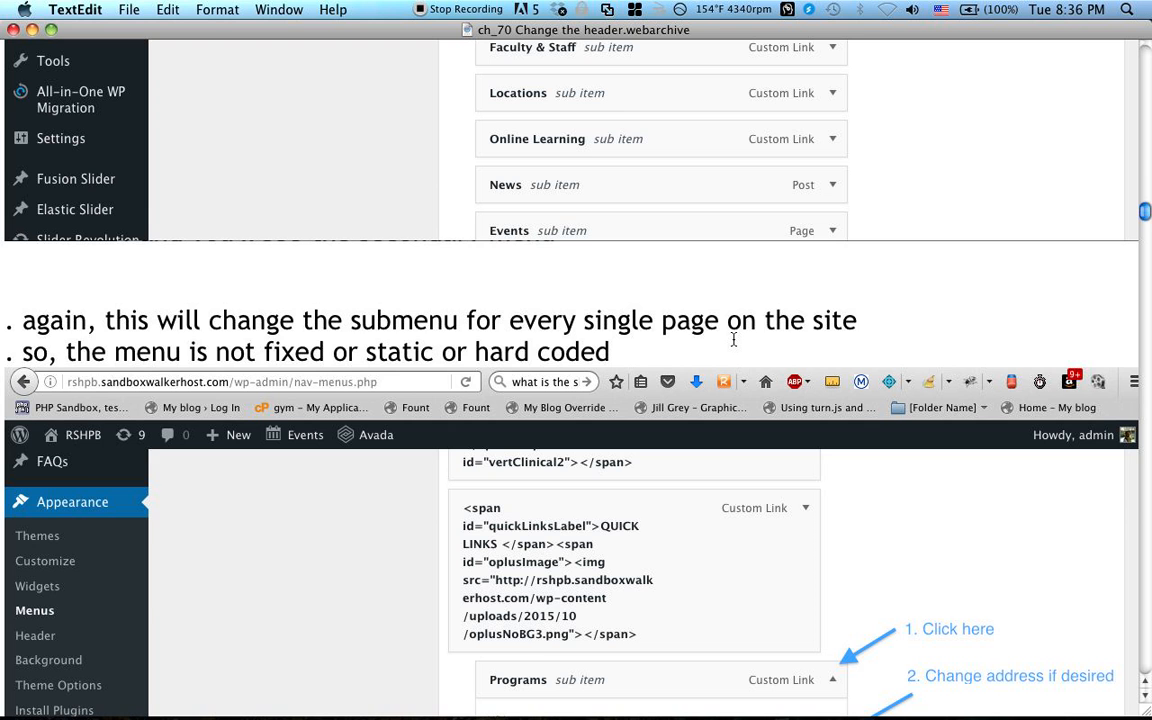
scroll(733, 340, down, 8)
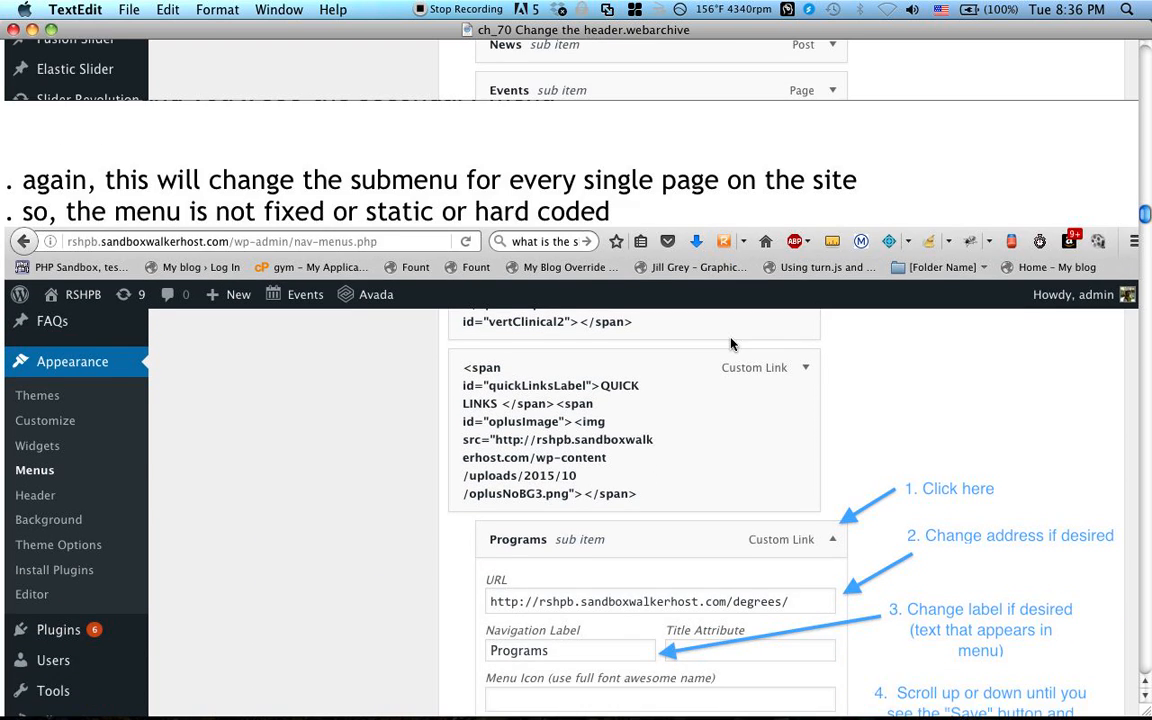
scroll(727, 345, down, 6)
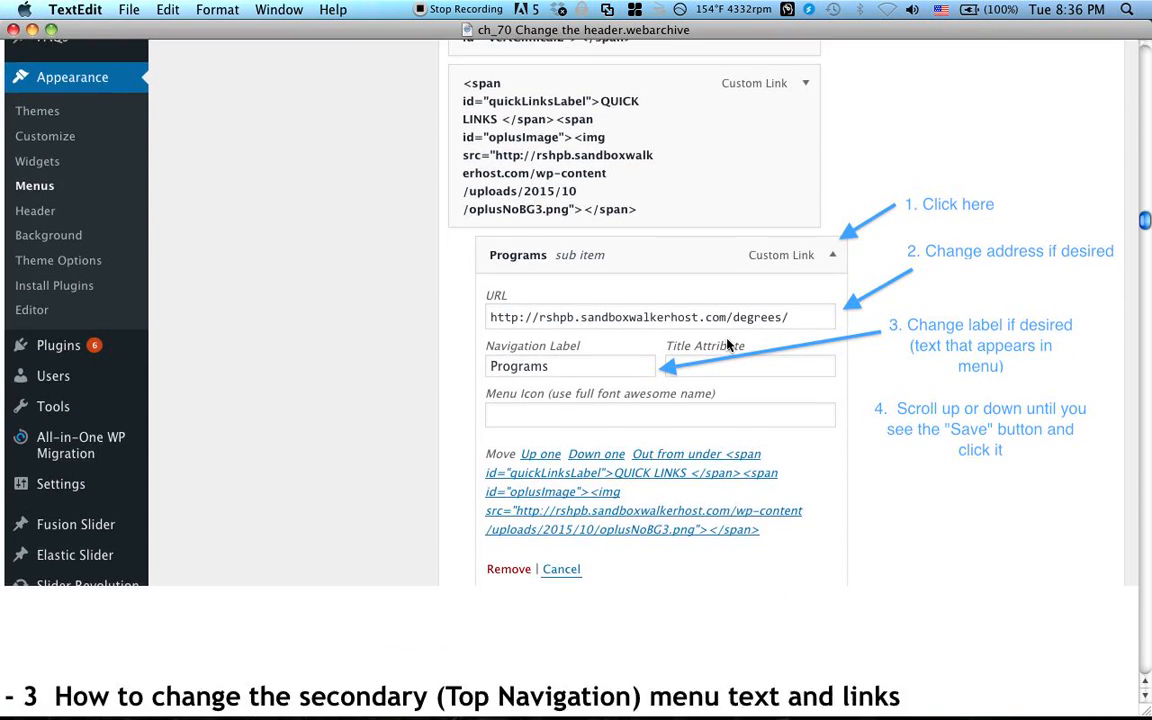
Step: Read section 3 of the notes on changing the text and links of the secondary (Top Navigation) menu
scroll(727, 345, down, 8)
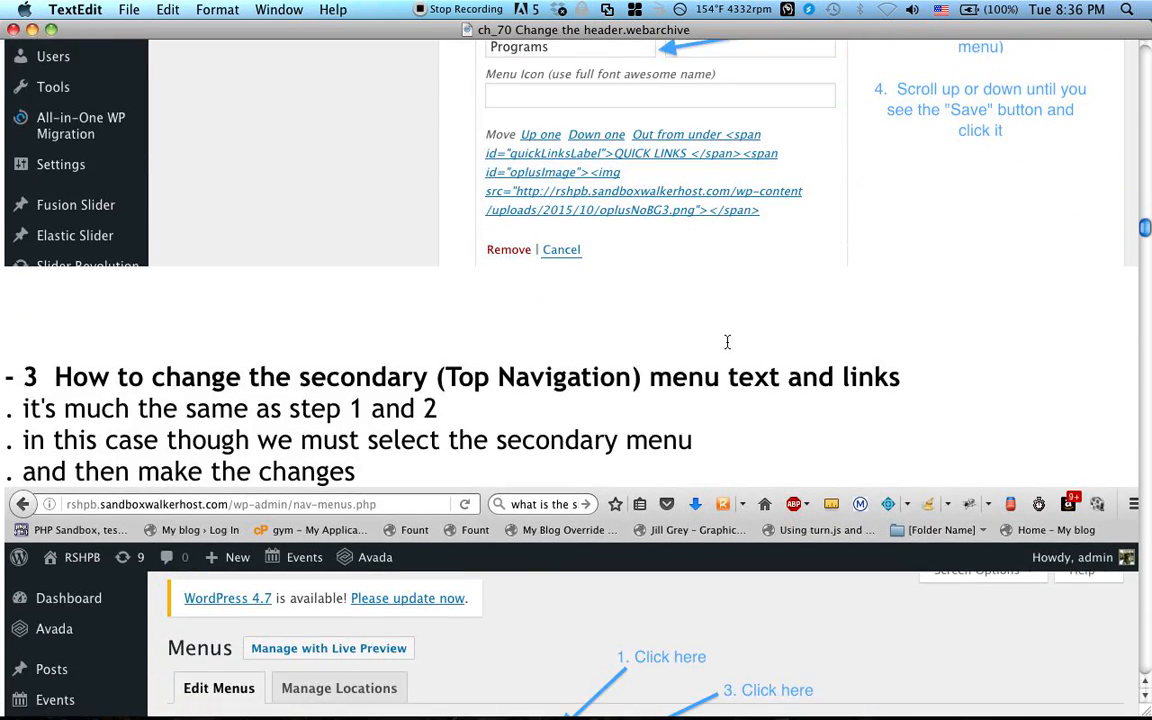
scroll(727, 345, down, 2)
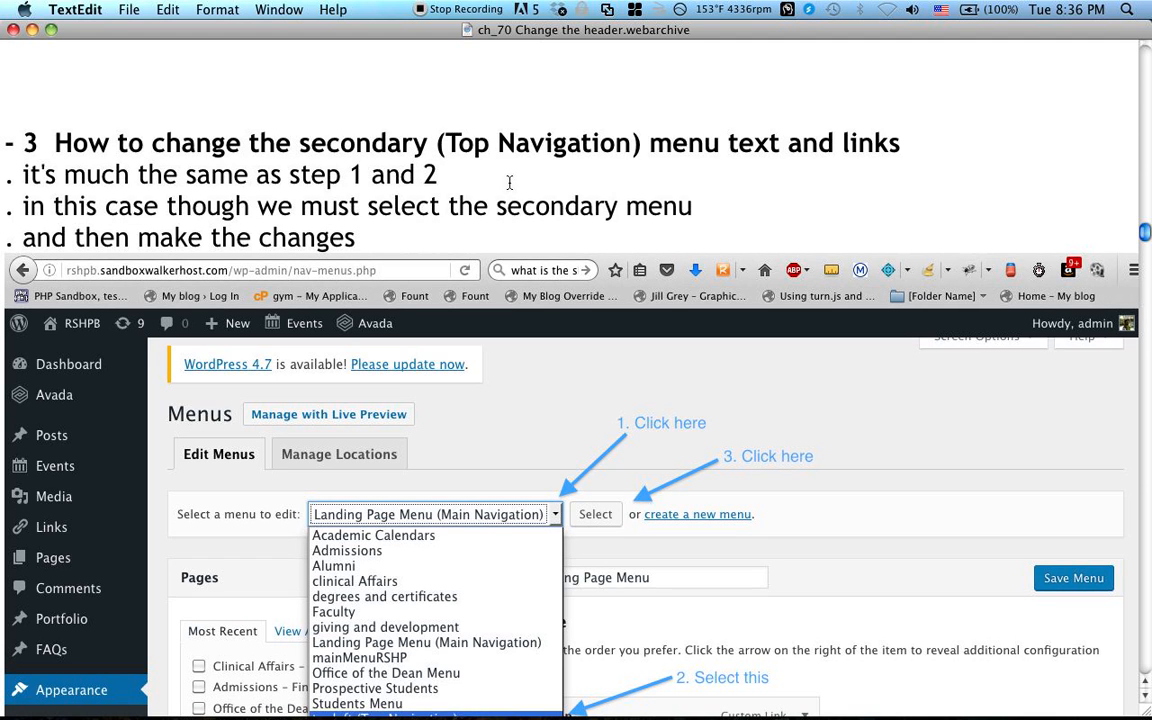
scroll(514, 182, down, 4)
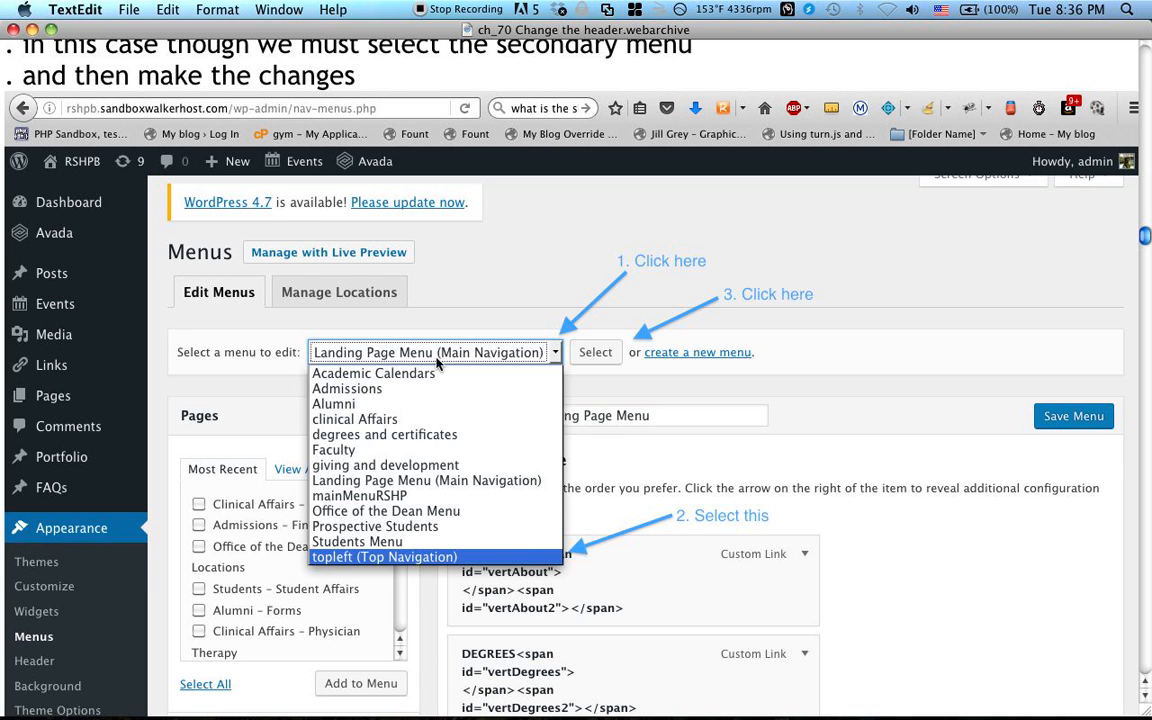
scroll(578, 230, down, 1)
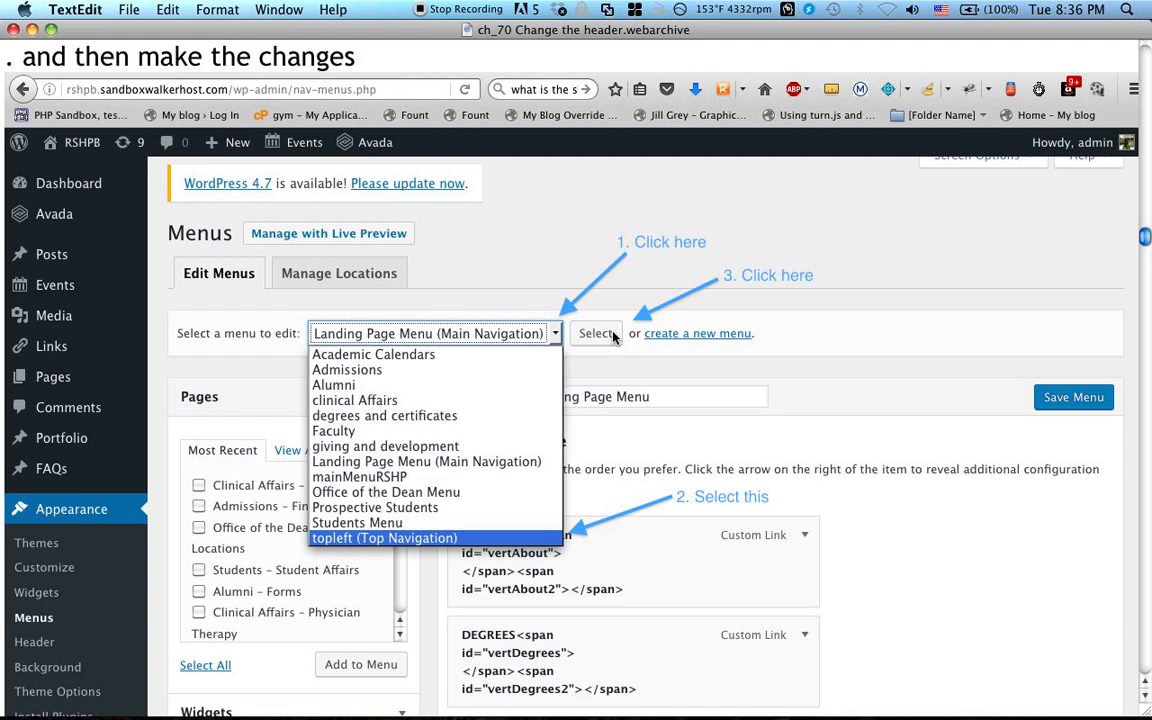
scroll(614, 337, down, 10)
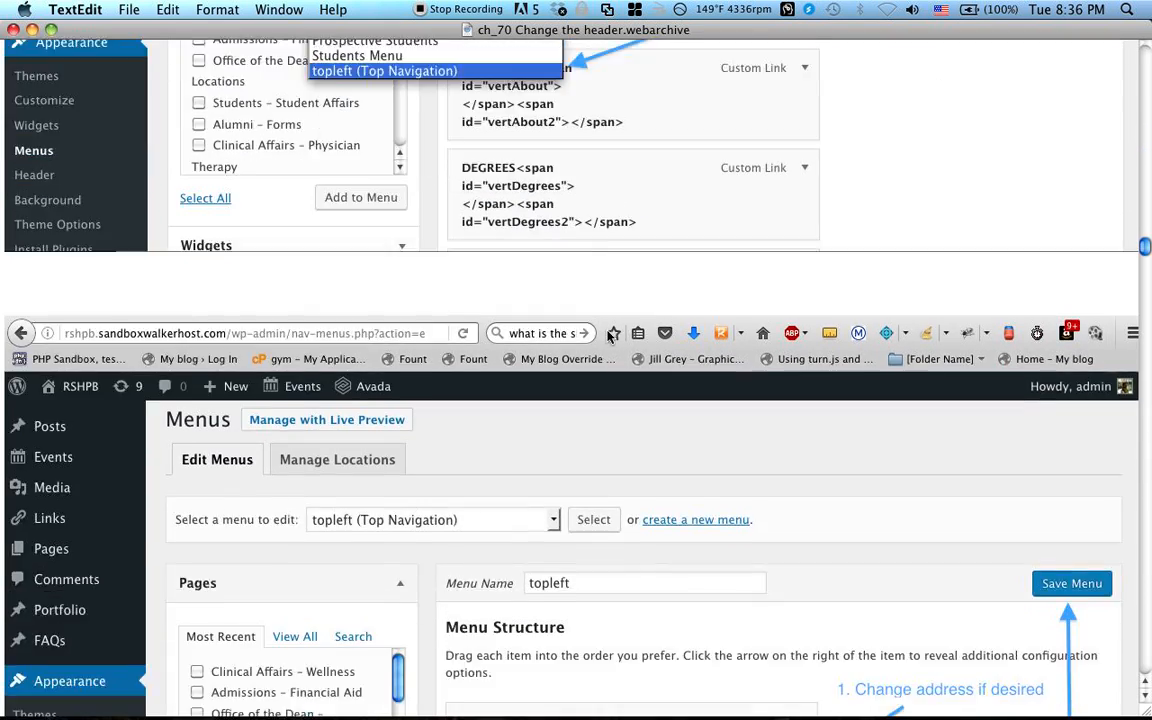
scroll(608, 336, down, 5)
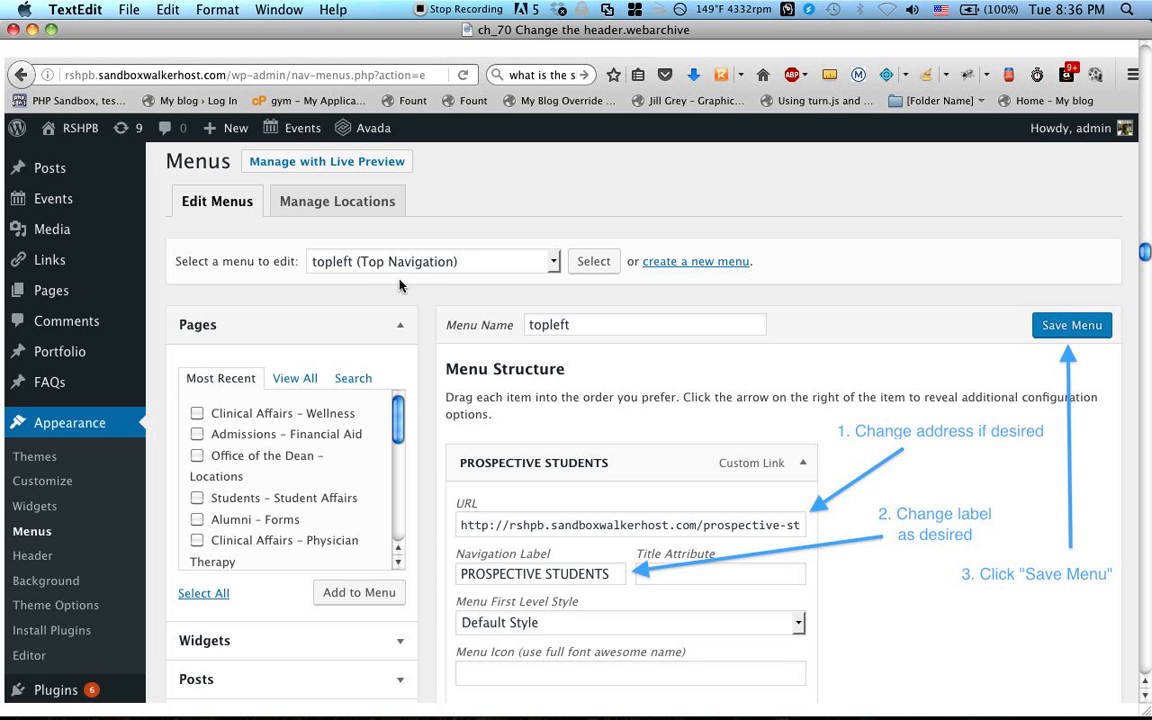
scroll(752, 320, down, 1)
scroll(752, 320, down, 3)
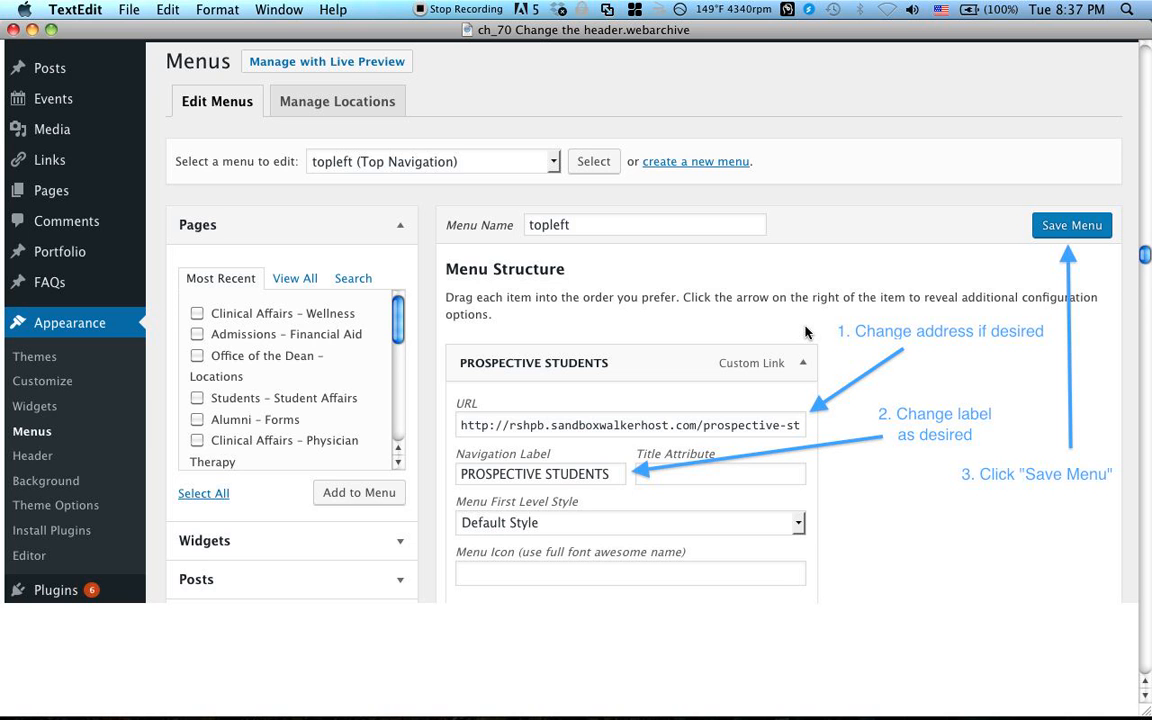
scroll(446, 300, down, 5)
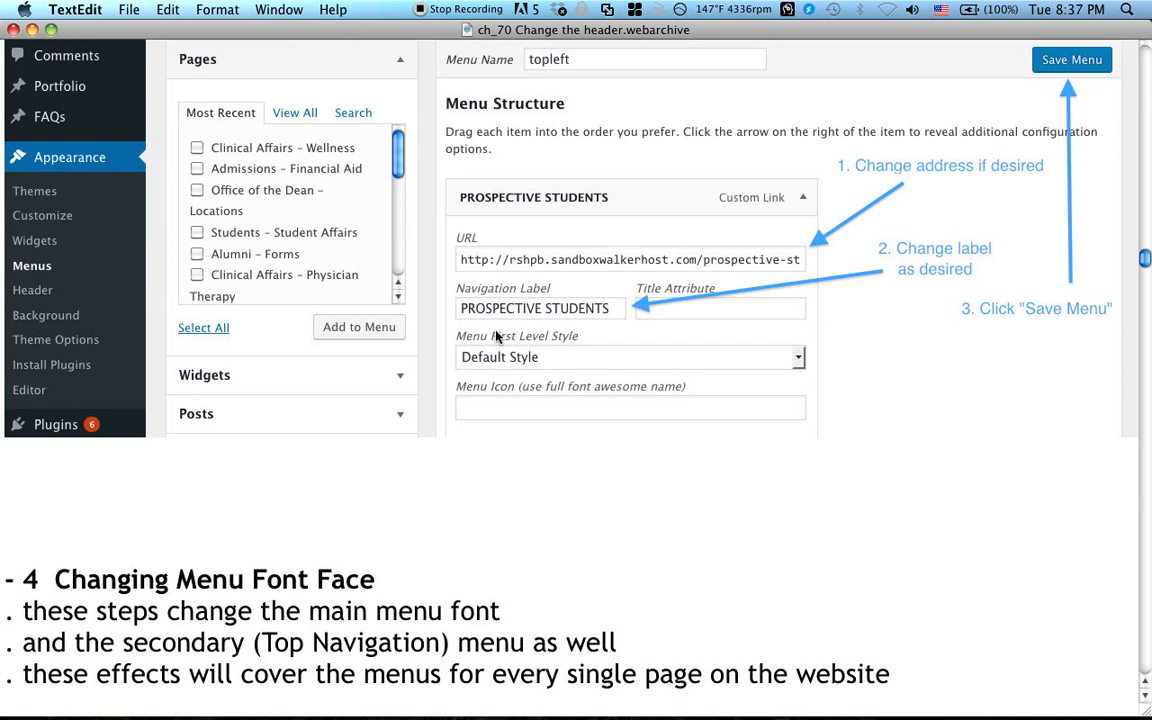
scroll(496, 337, up, 4)
scroll(496, 337, up, 2)
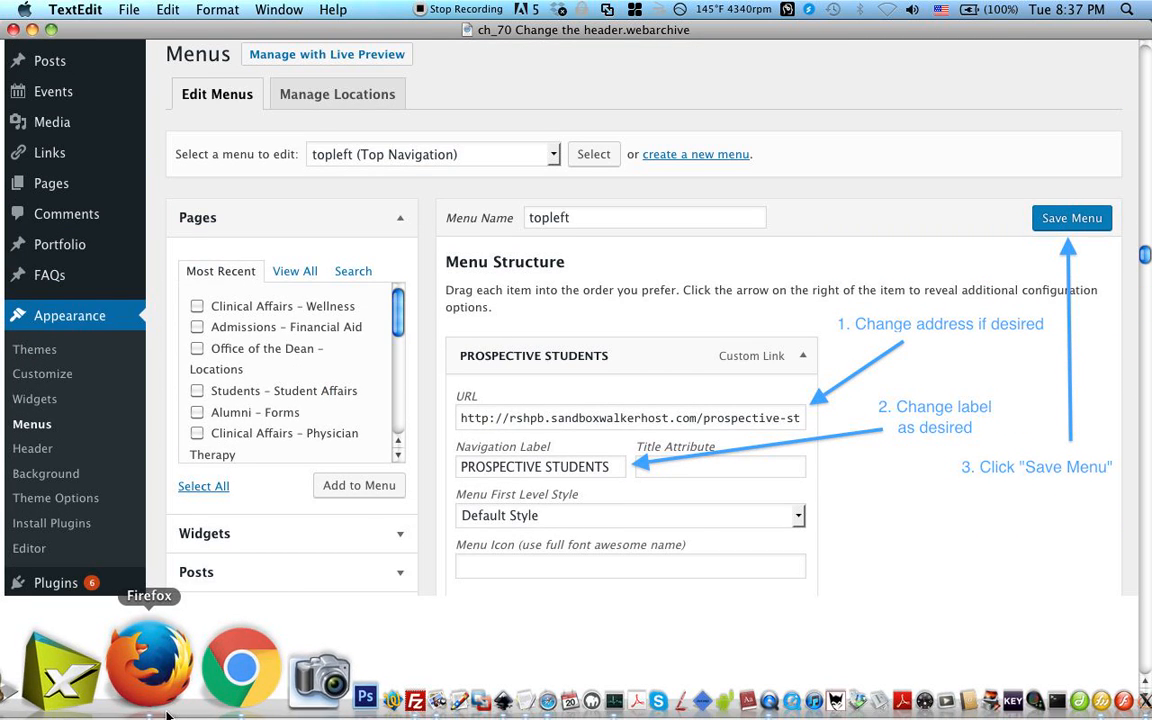
Step: Switch back to Chrome and load the topleft (Top Navigation) menu for editing
click(160, 700)
click(243, 690)
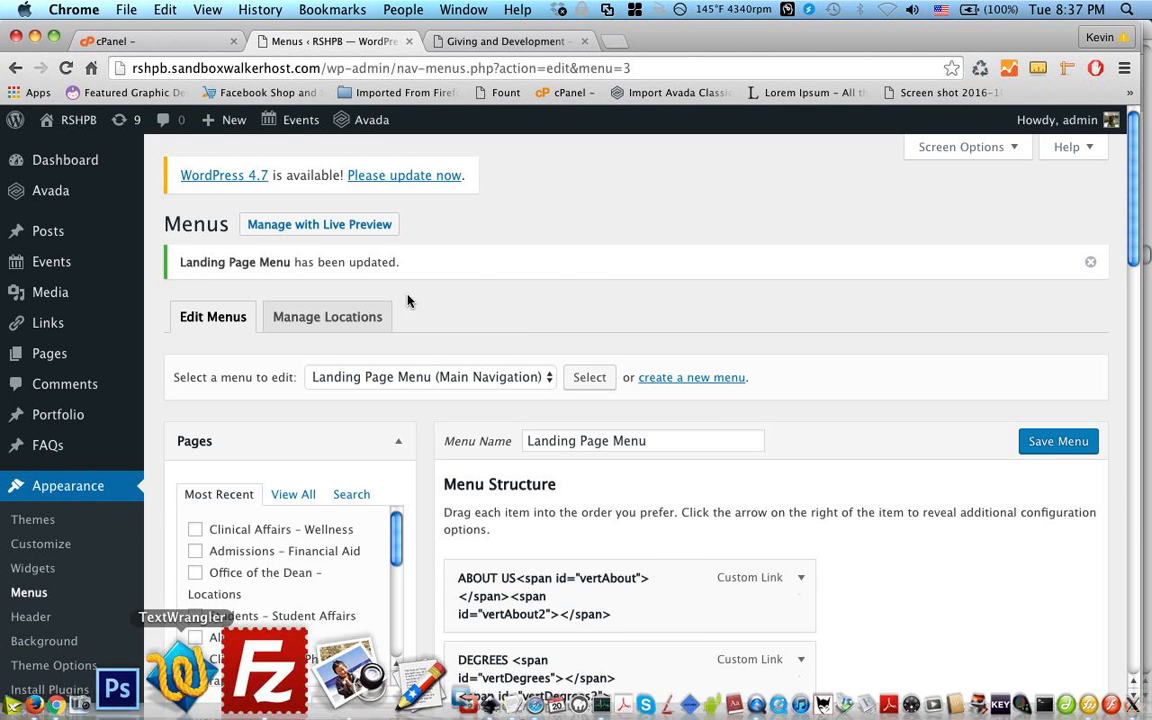
click(545, 378)
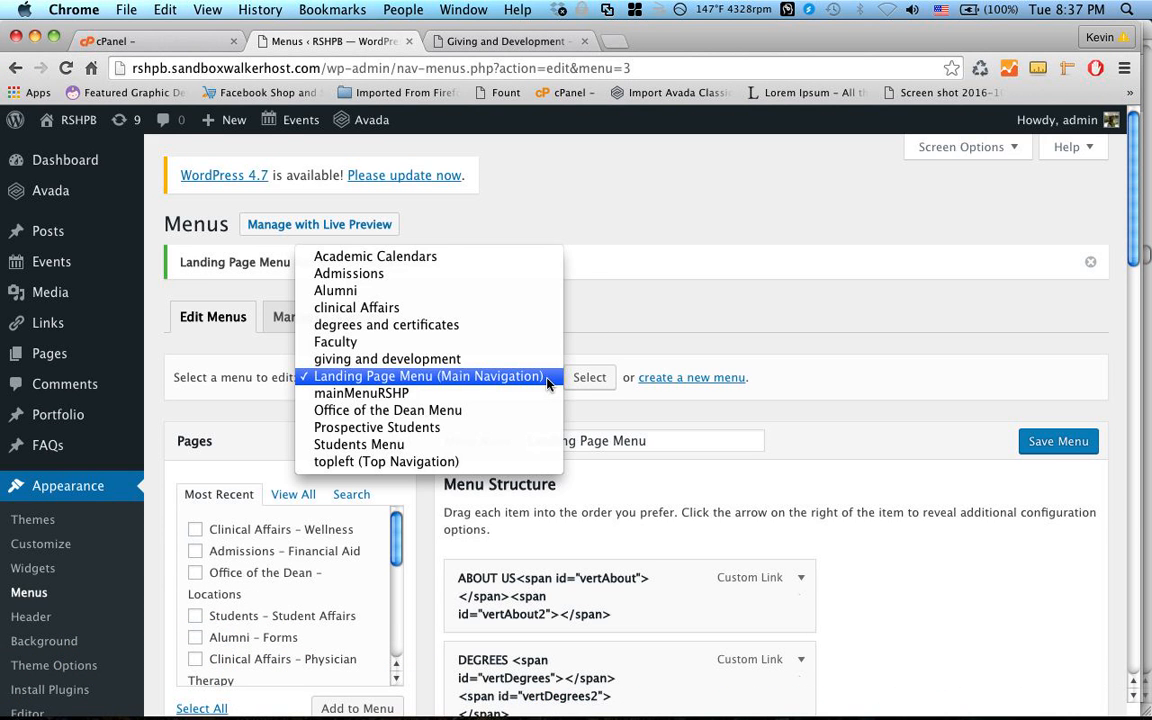
click(522, 462)
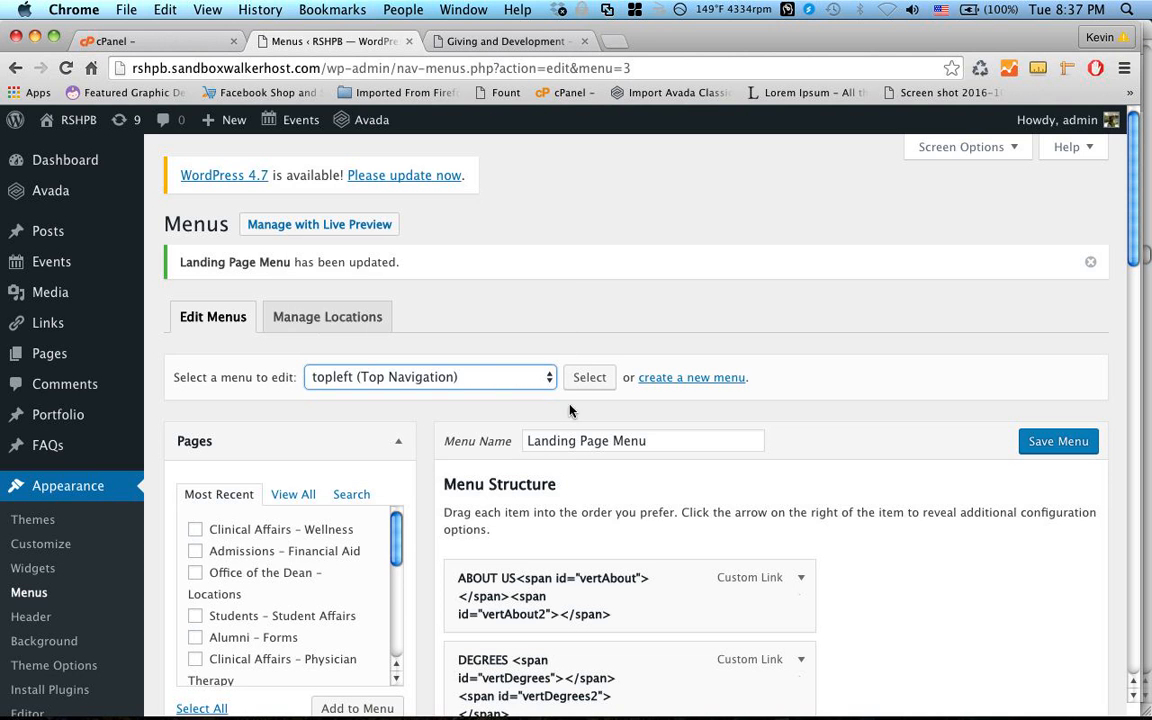
click(589, 380)
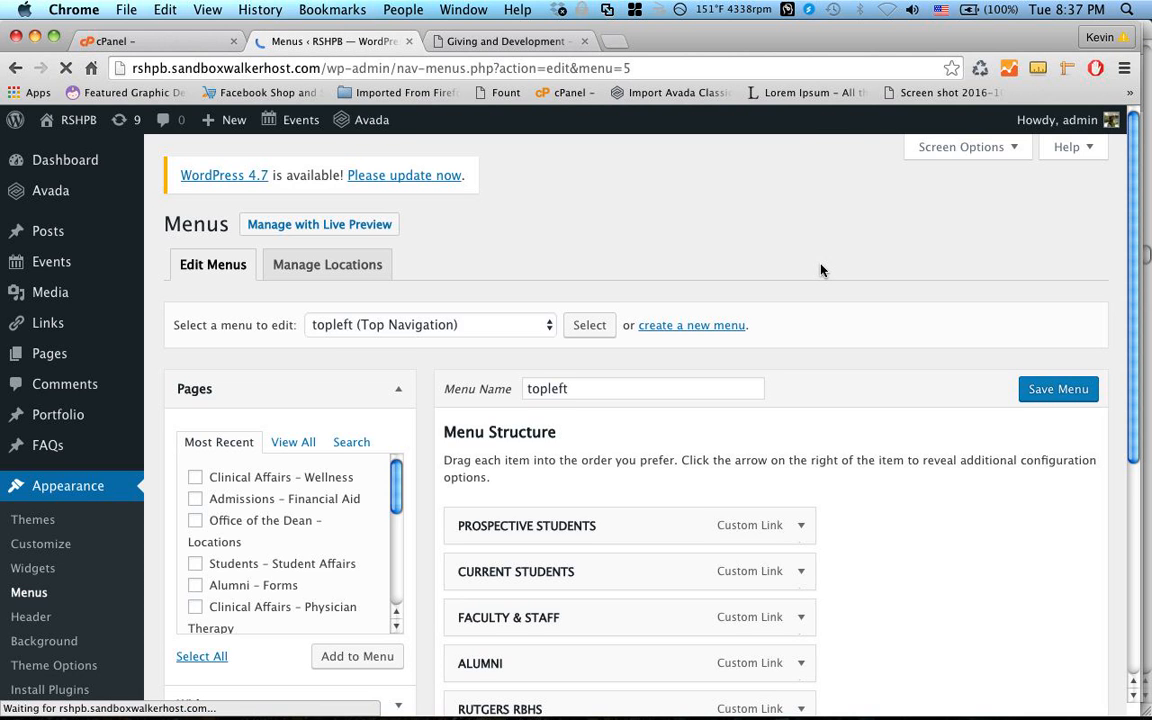
Step: Change the ALUMNI item's navigation label to "ALUMNI B" in the topleft menu and save the menu
scroll(821, 270, down, 5)
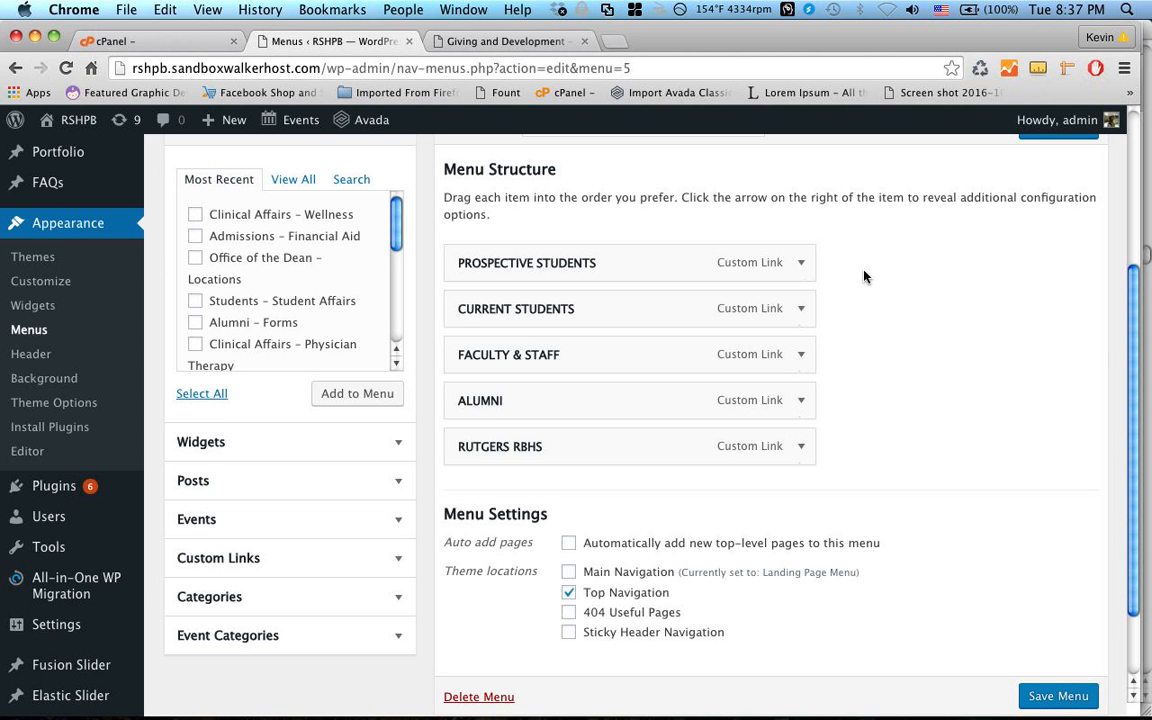
click(805, 401)
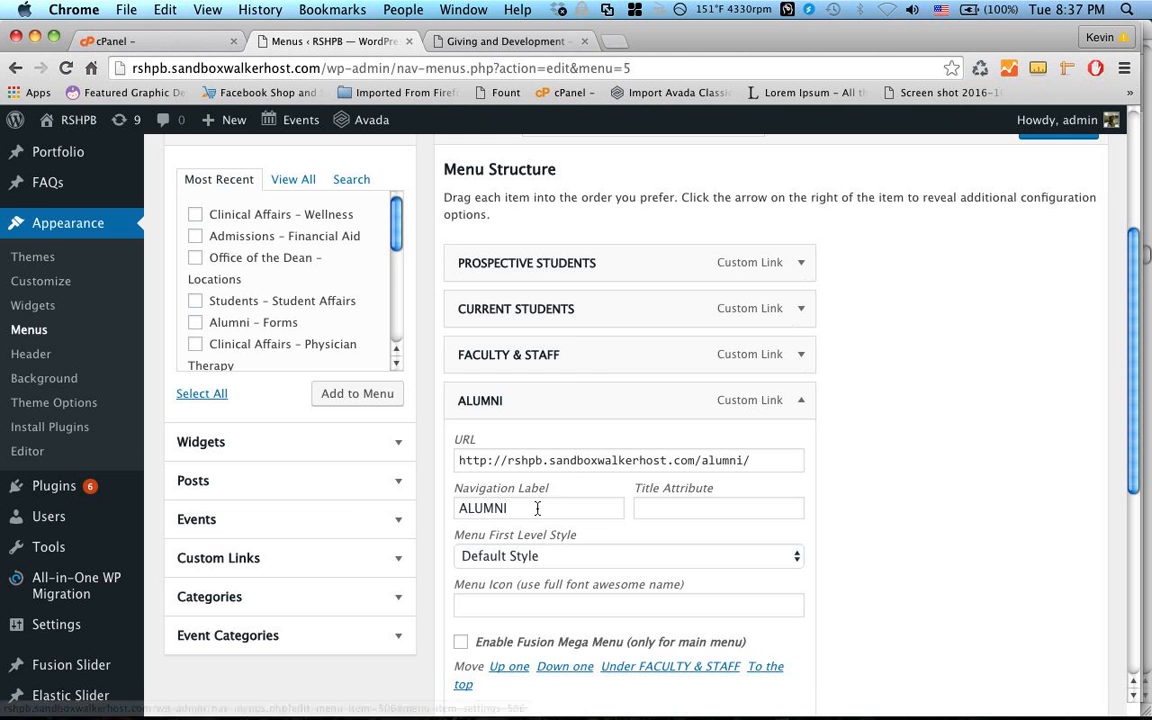
click(538, 508)
text(B)
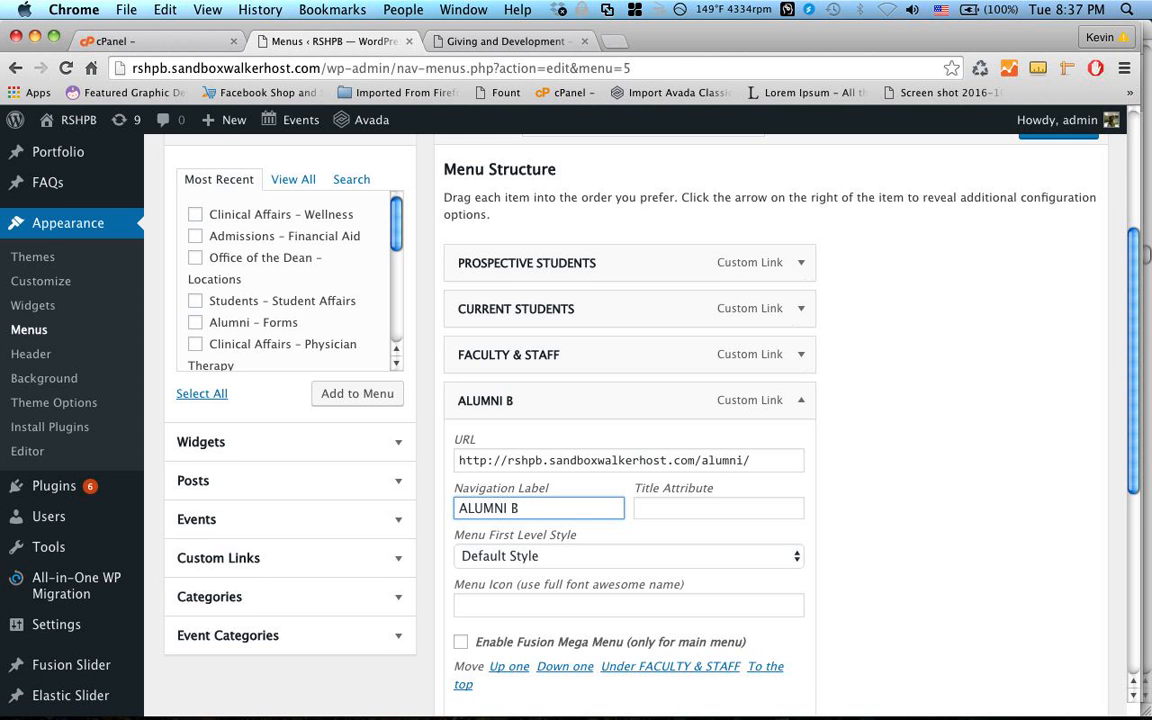
scroll(941, 378, down, 2)
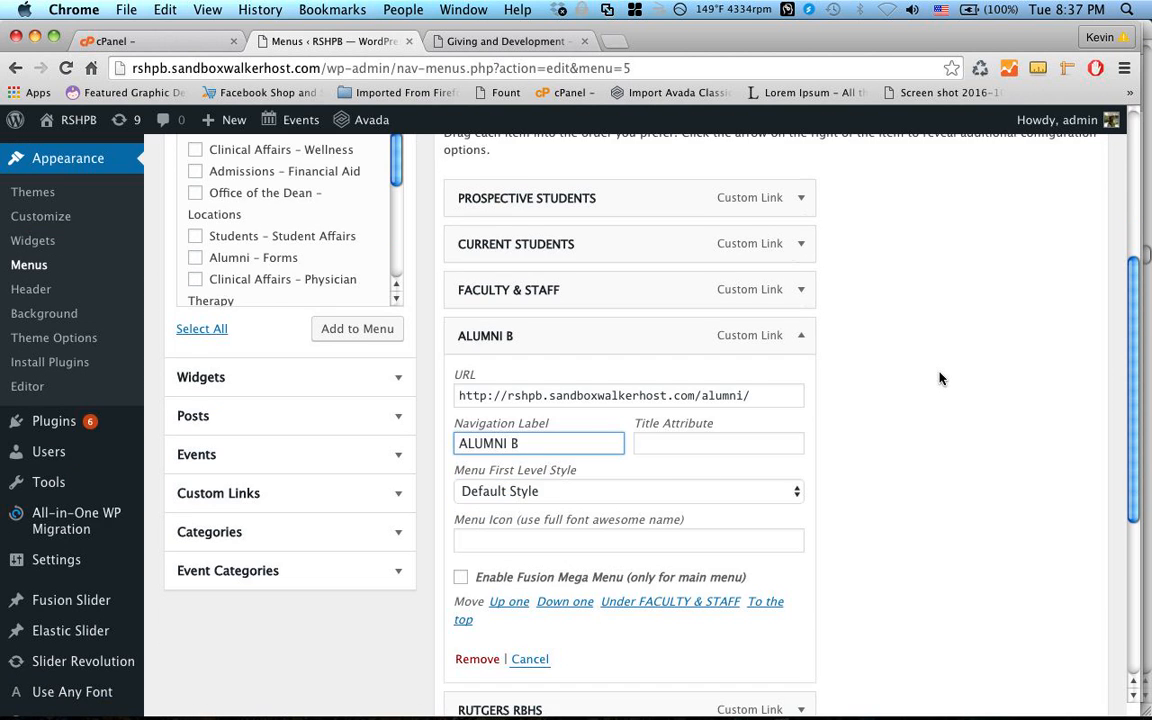
scroll(940, 378, down, 5)
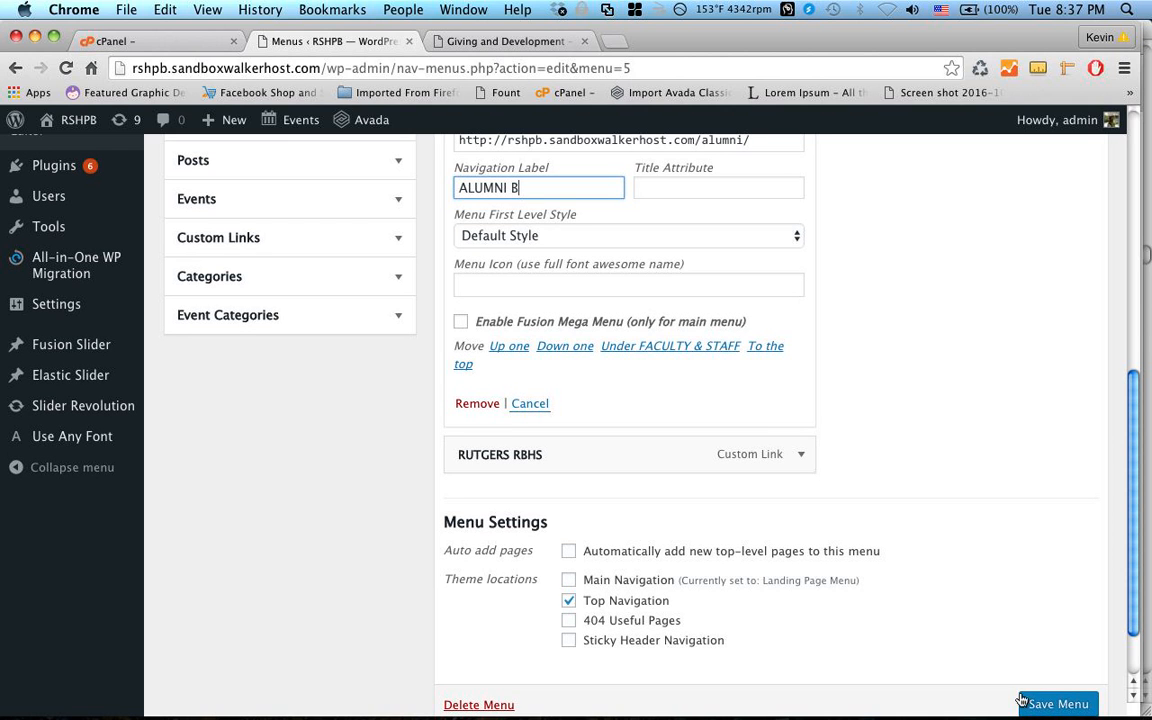
click(1045, 706)
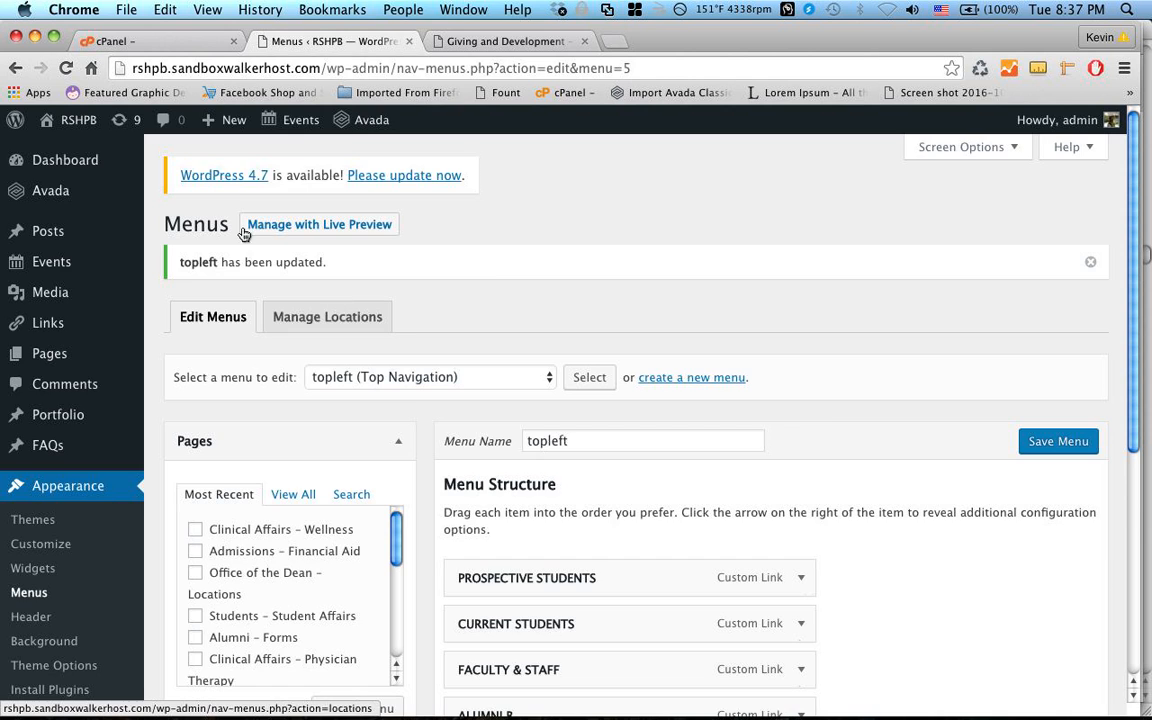
Step: Reload the Giving and Development page to check the header's secondary menu, and open the Clinical Affairs page from the main menu
click(470, 42)
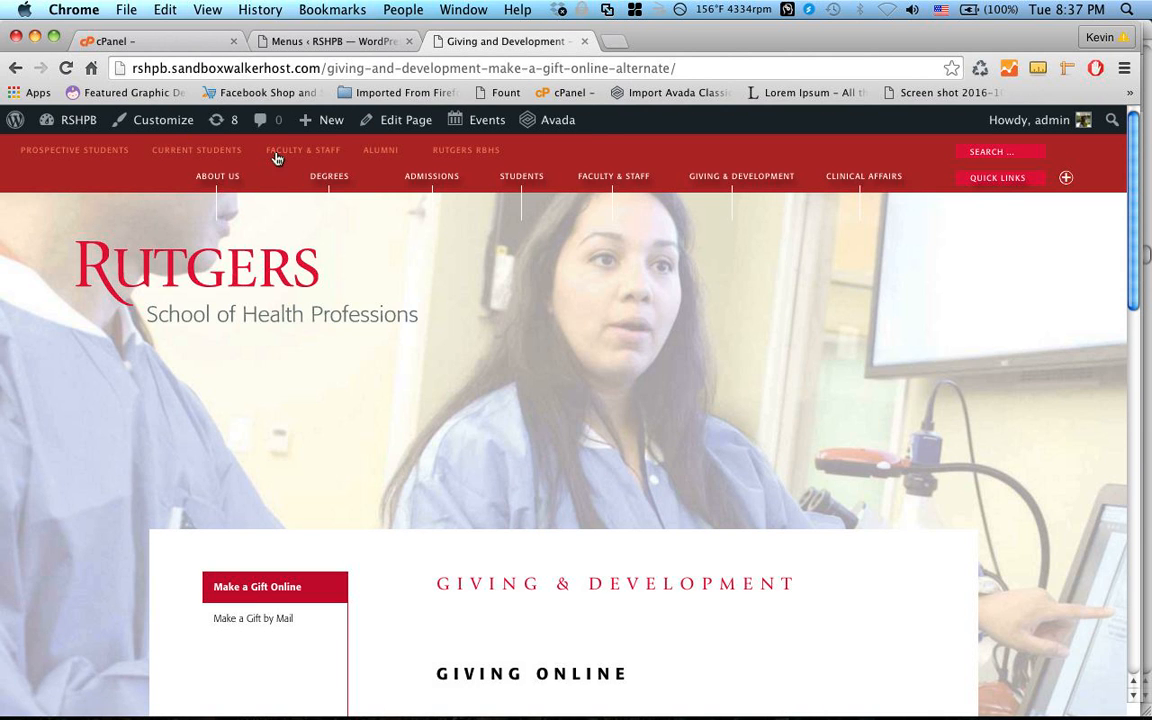
click(64, 69)
click(879, 186)
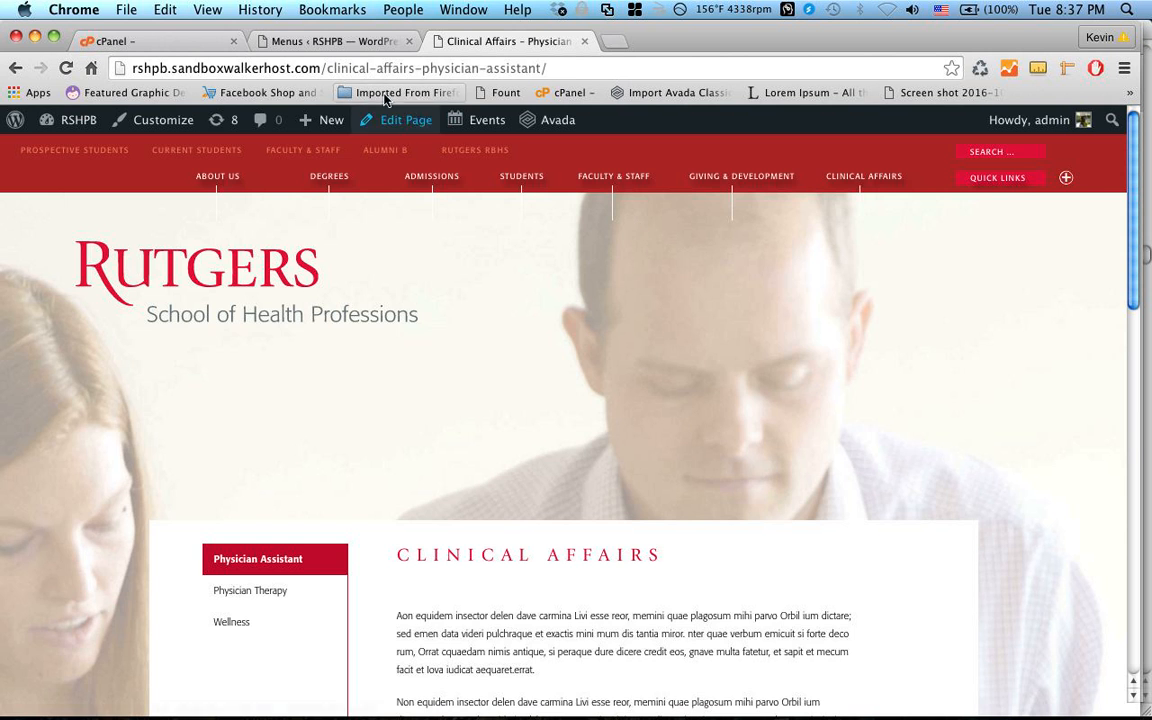
Step: Return to the menu editor, restore the ALUMNI B item's navigation label to "ALUMNI", and save the topleft menu
click(333, 41)
scroll(820, 371, down, 5)
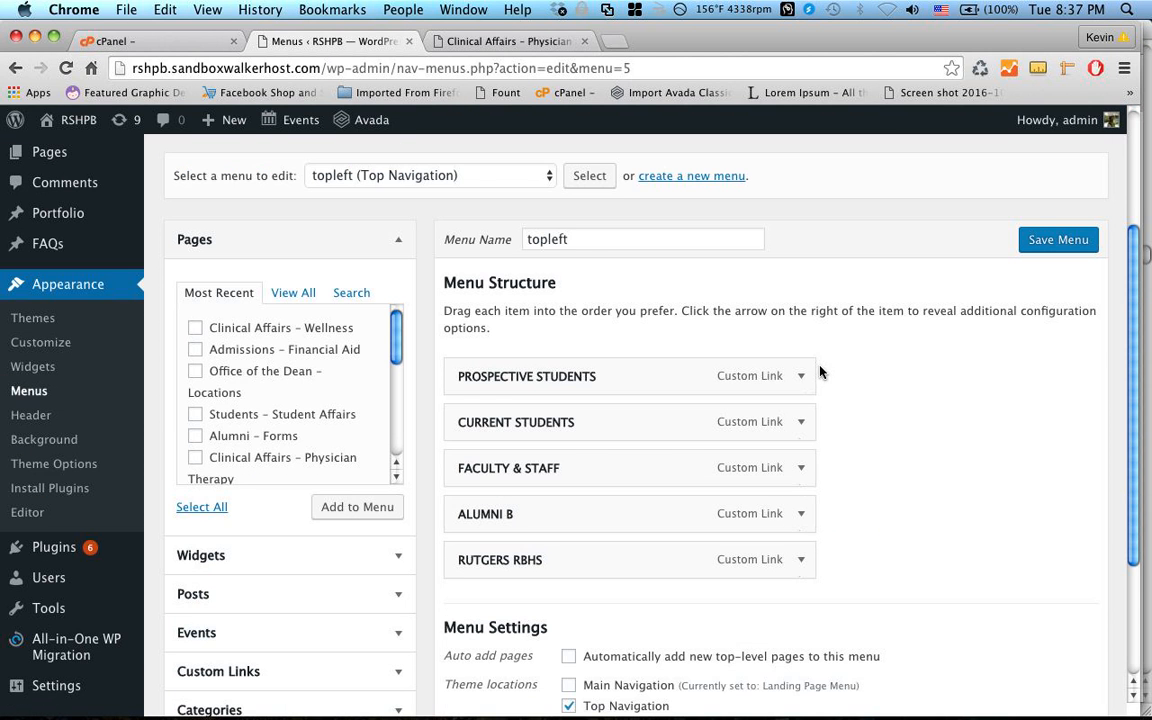
click(560, 621)
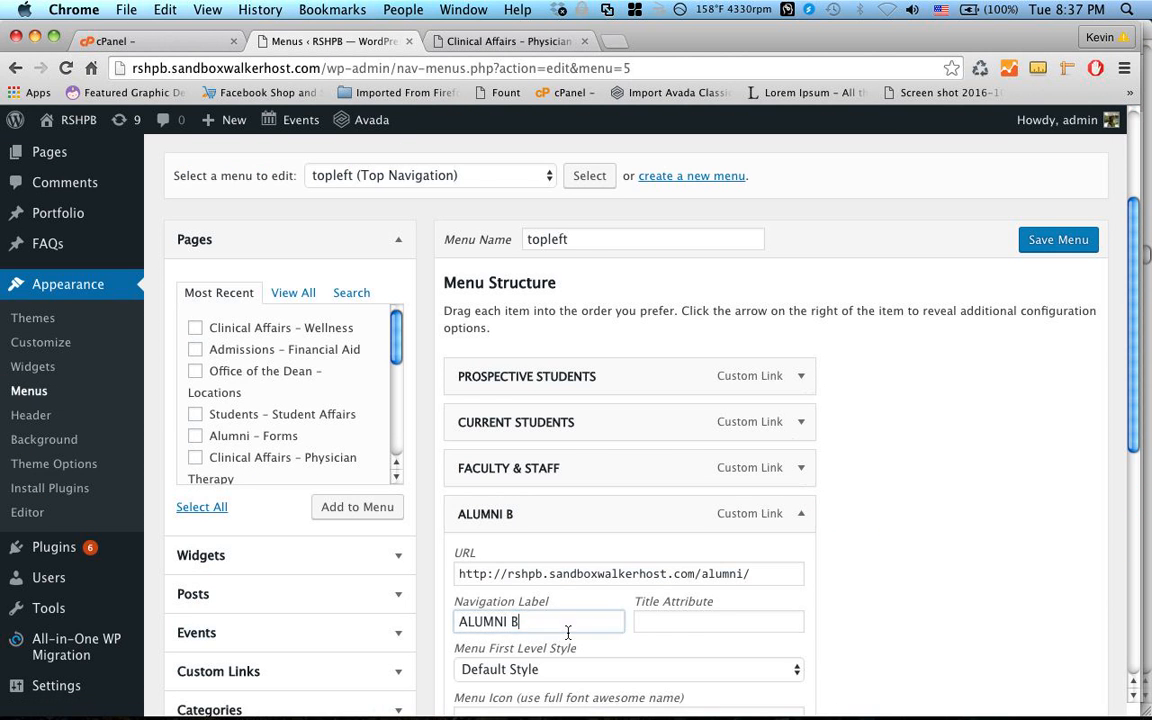
key(BackSpace)
key(BackSpace)
click(1060, 240)
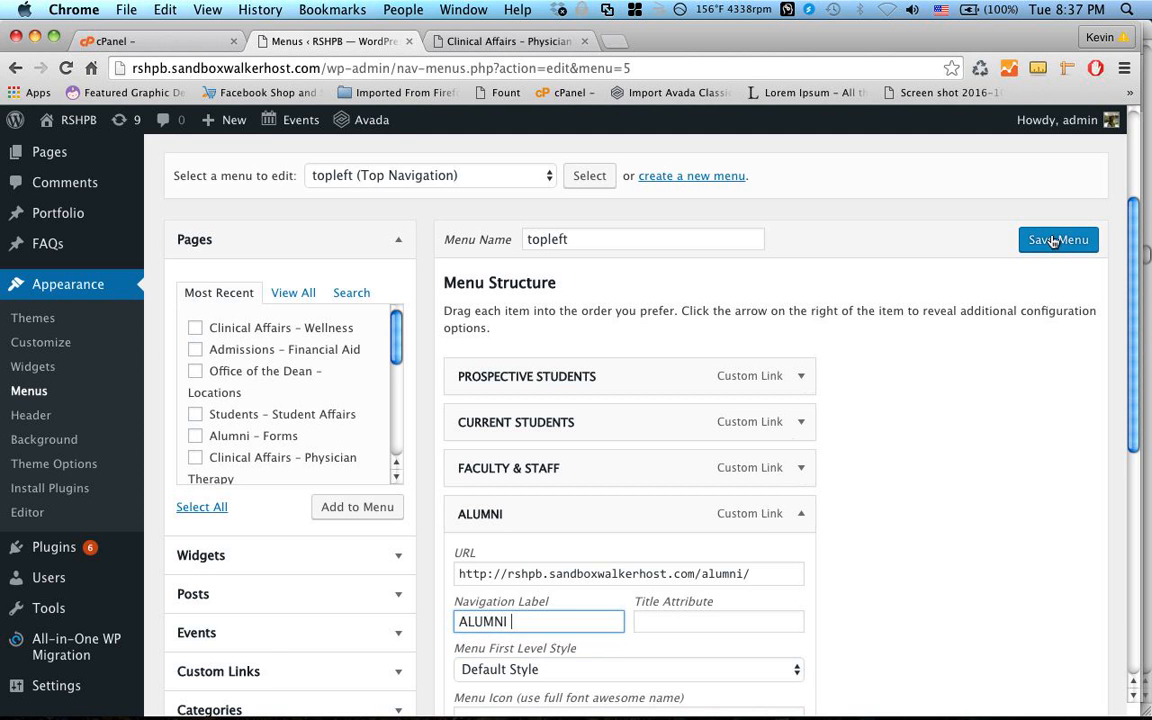
Step: Switch to the chapter notes in TextEdit and read the introduction of section 4, Changing Menu Font Face
mouse_move(425, 700)
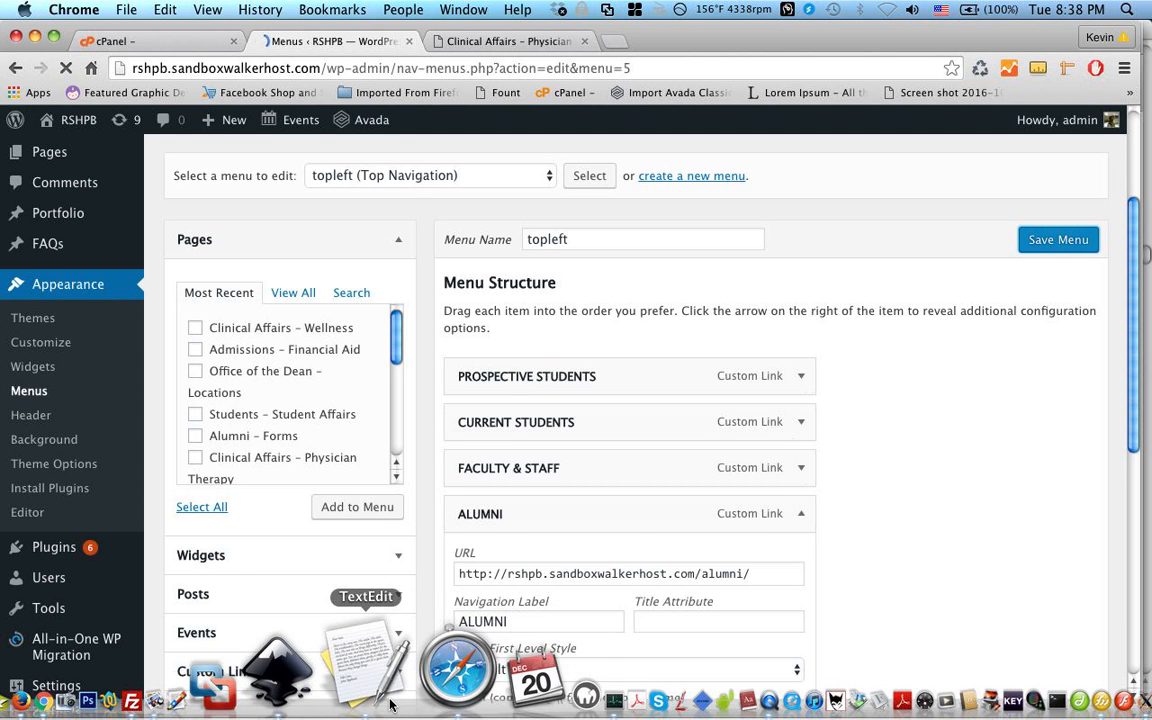
click(350, 660)
scroll(660, 341, down, 2)
scroll(655, 342, down, 10)
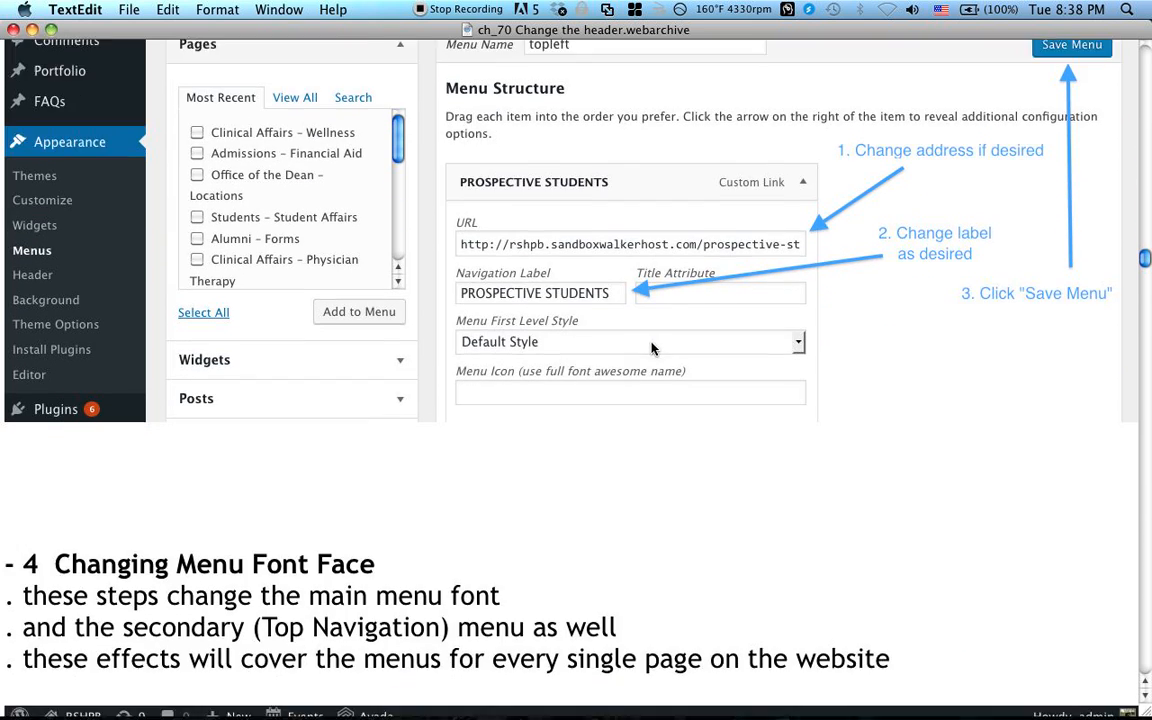
scroll(651, 349, down, 1)
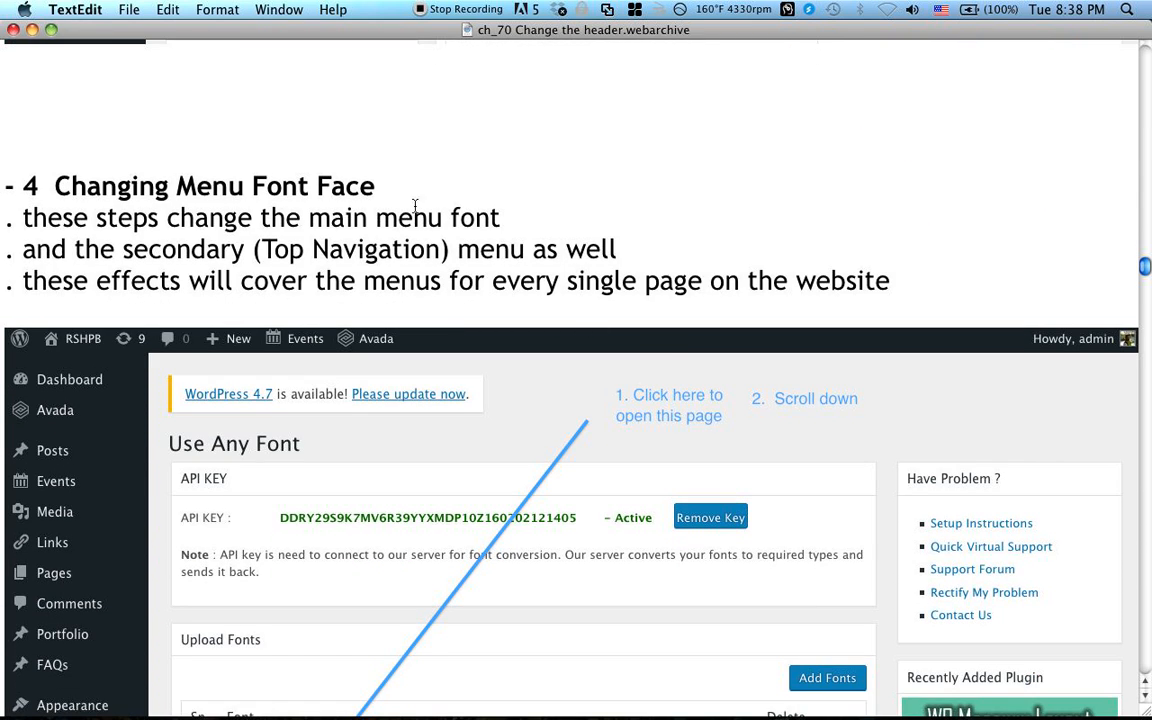
scroll(440, 272, down, 1)
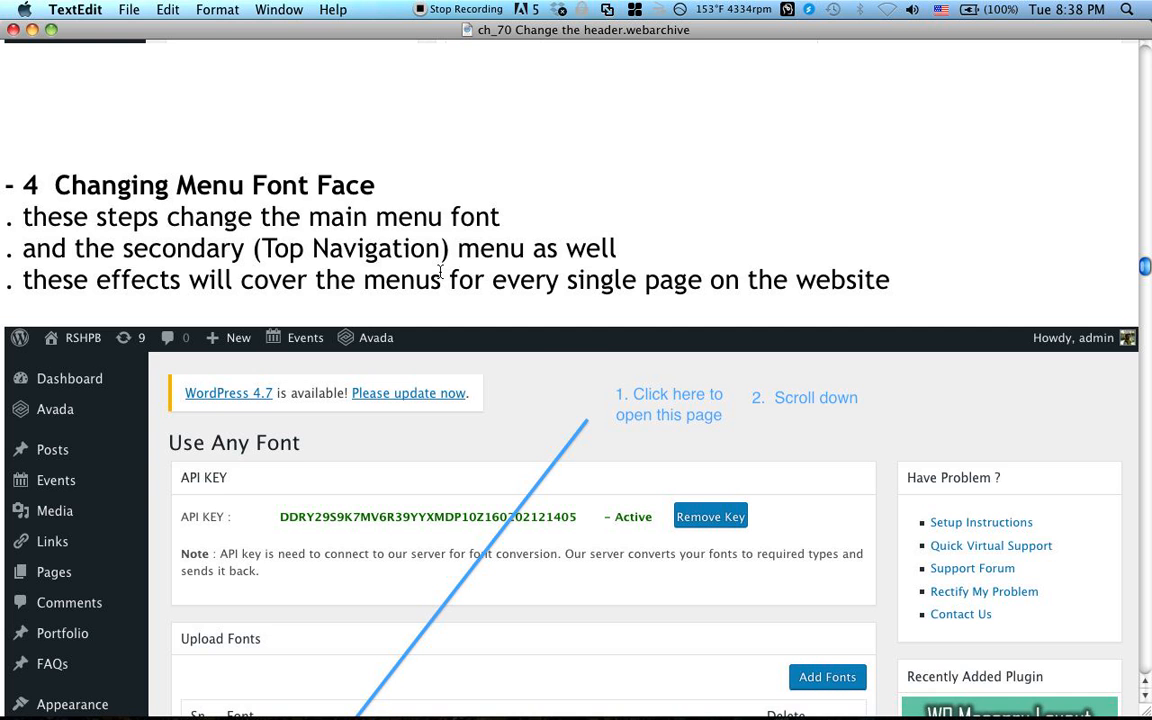
Step: Examine the notes' illustration of opening the Use Any Font page and its list of uploaded fonts
scroll(440, 272, down, 10)
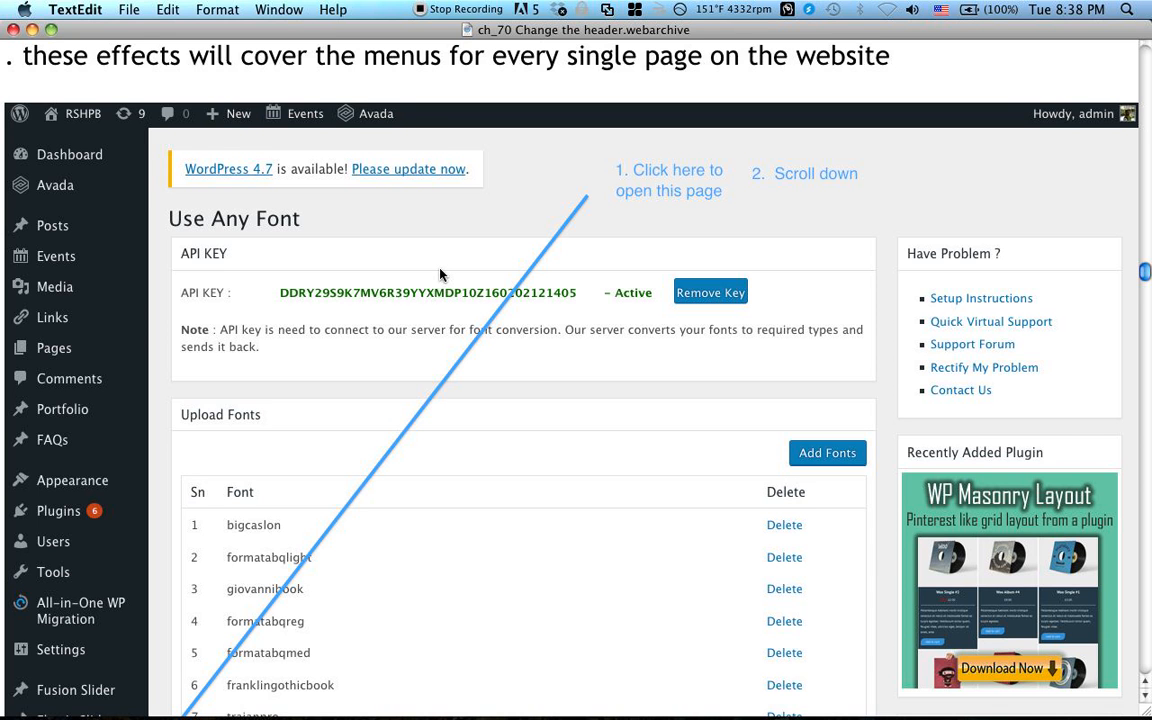
scroll(440, 274, down, 3)
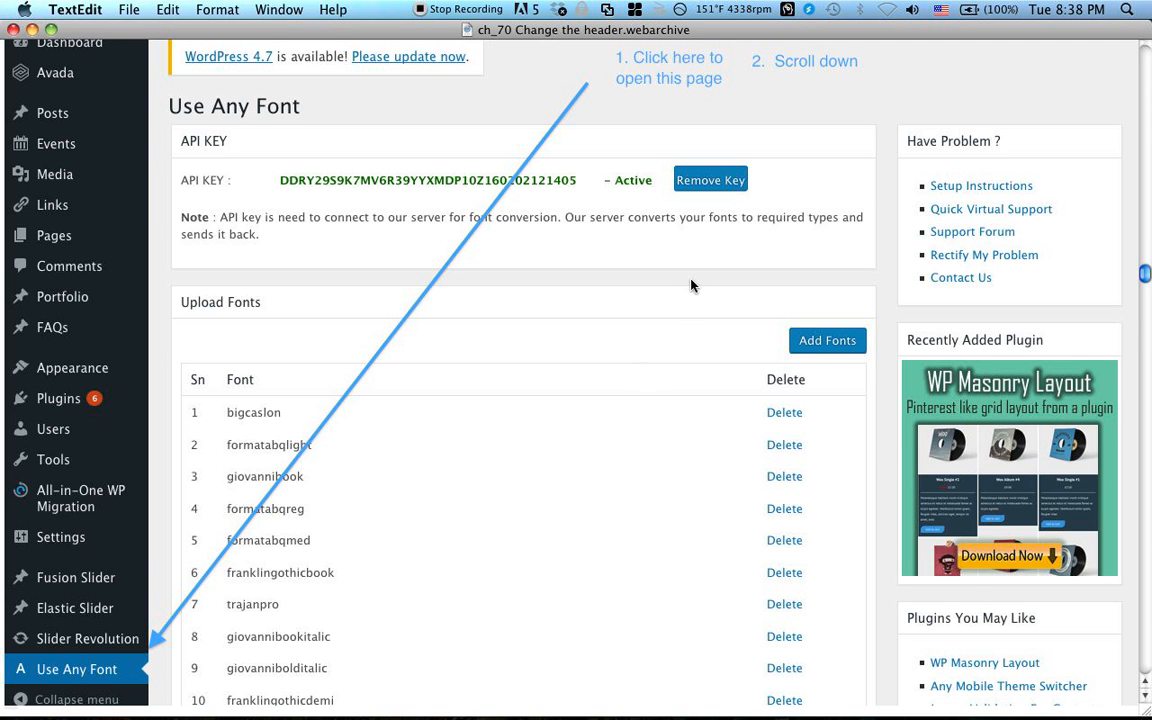
scroll(674, 281, down, 10)
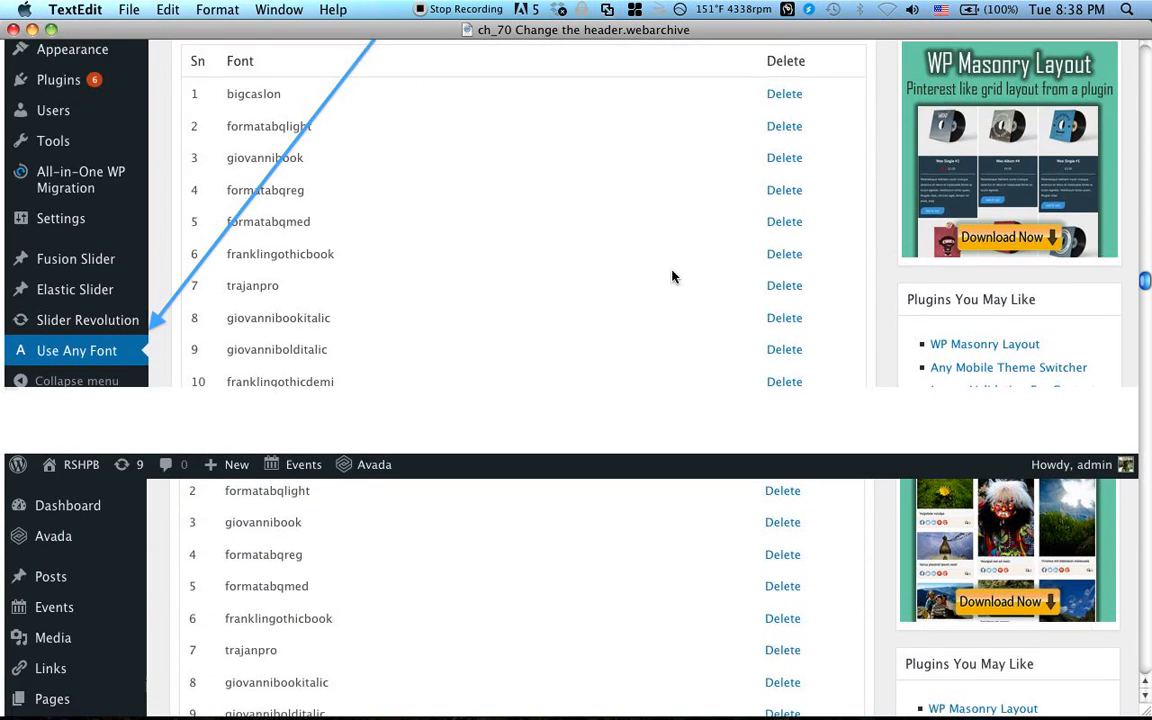
scroll(672, 273, down, 4)
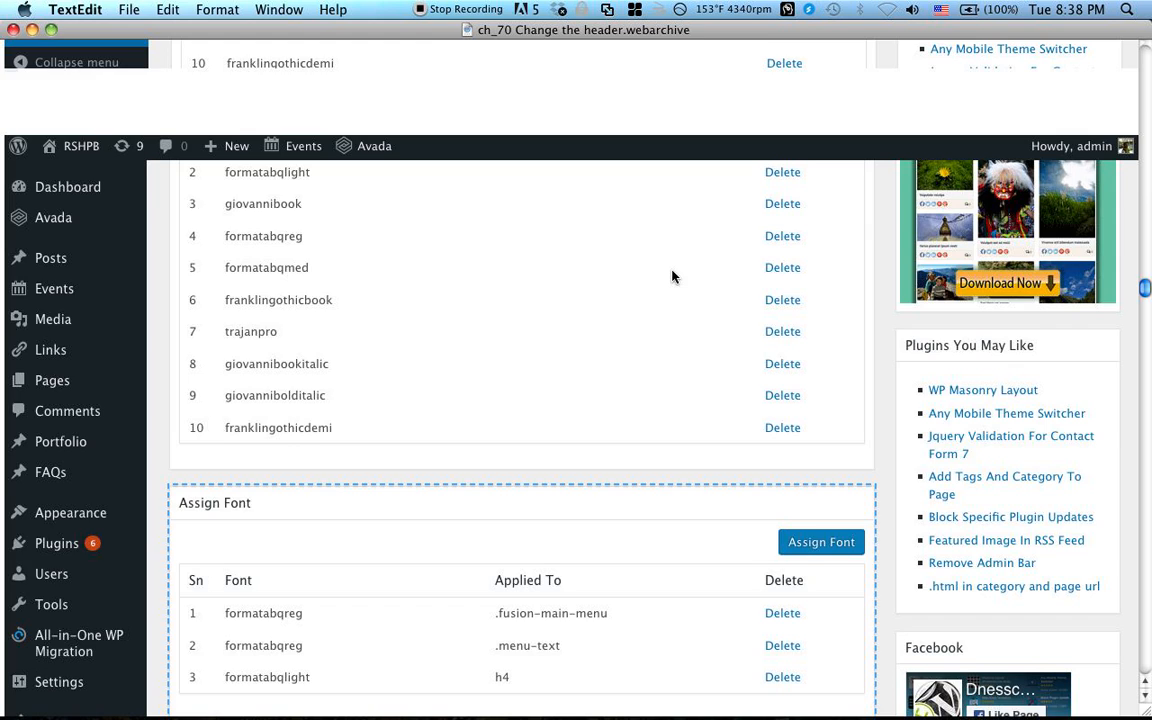
scroll(672, 277, up, 15)
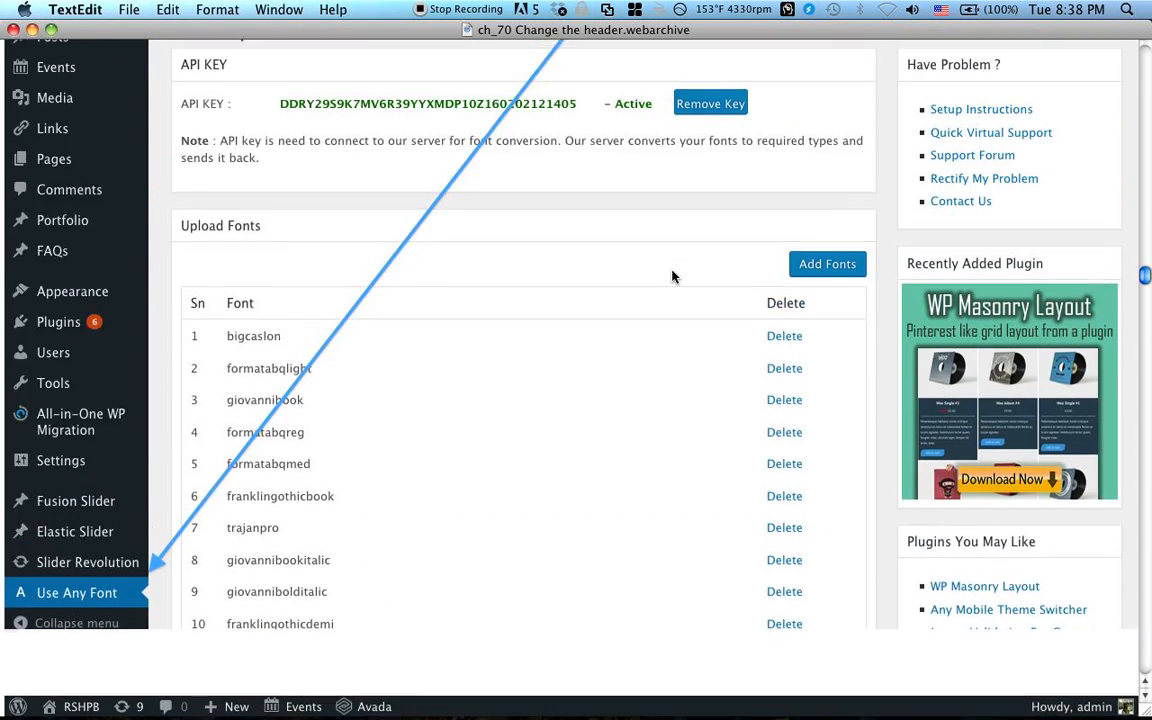
scroll(558, 153, up, 3)
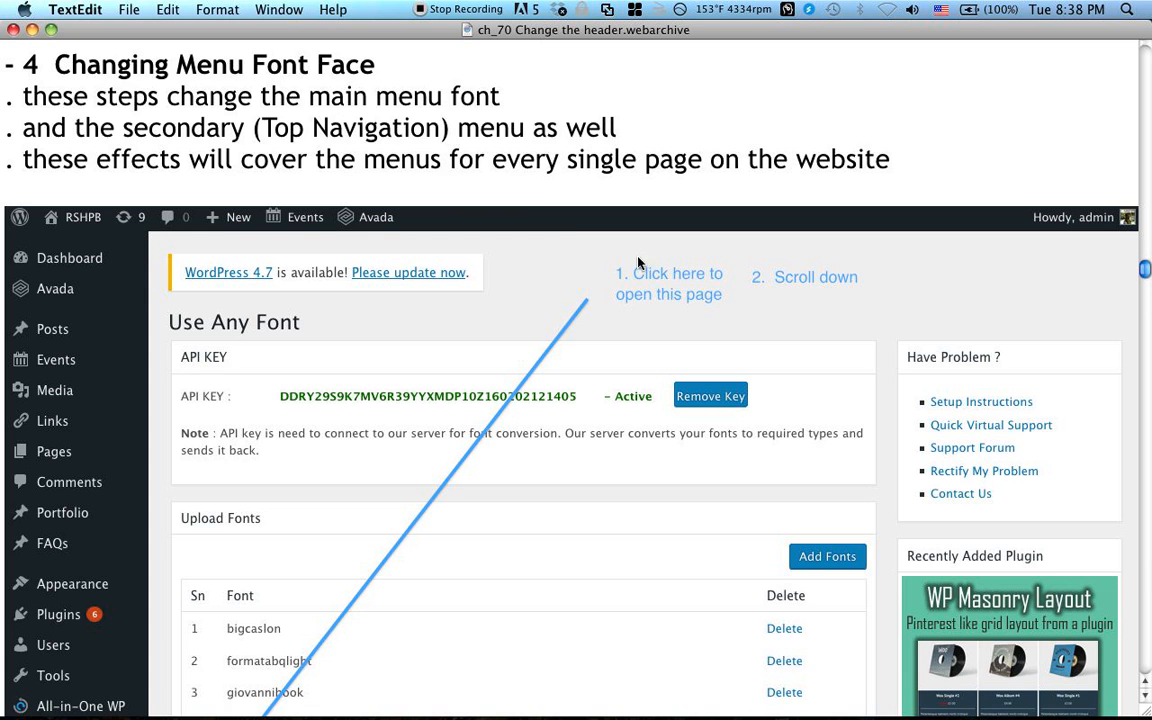
scroll(581, 303, down, 7)
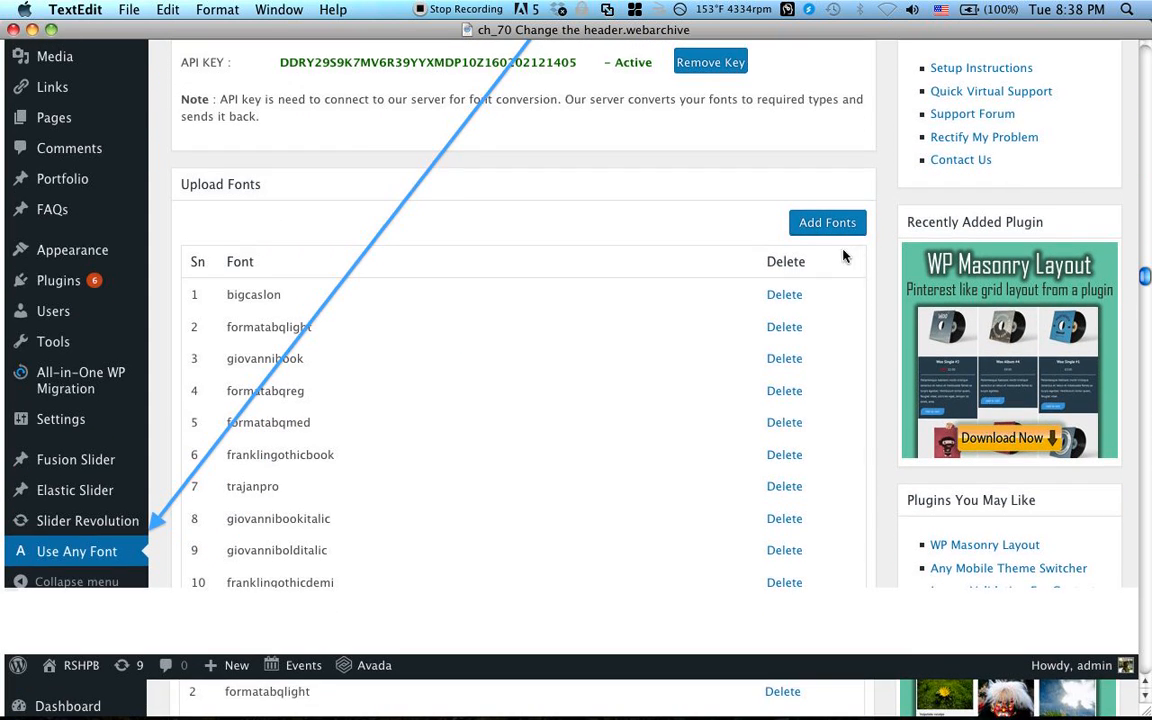
scroll(715, 244, down, 2)
scroll(712, 233, up, 5)
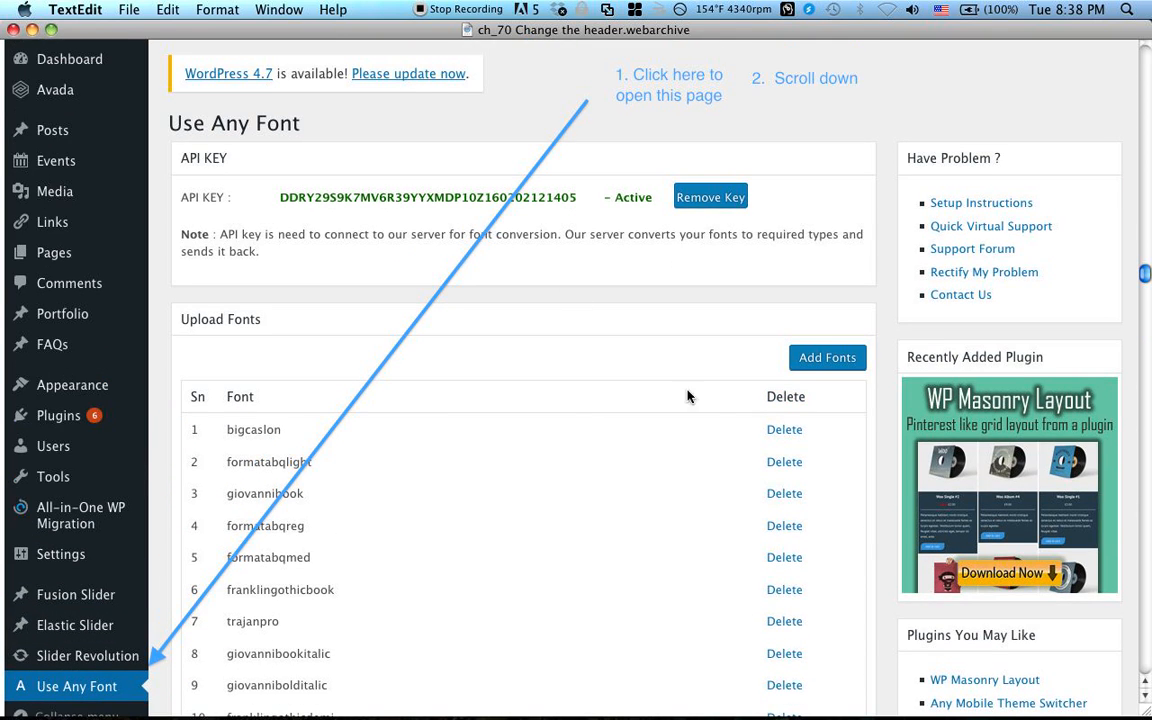
Step: Read the notes on the Assign Font table, where menu fonts are assigned to elements and can be deleted
scroll(589, 275, down, 10)
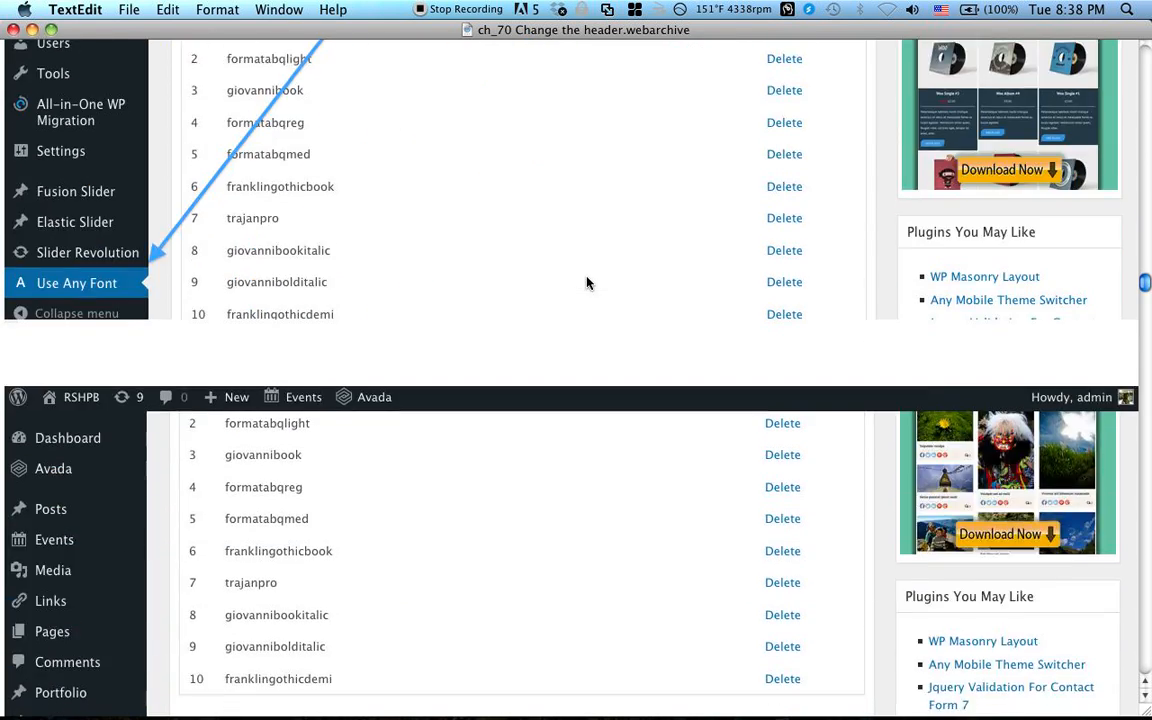
scroll(323, 293, down, 3)
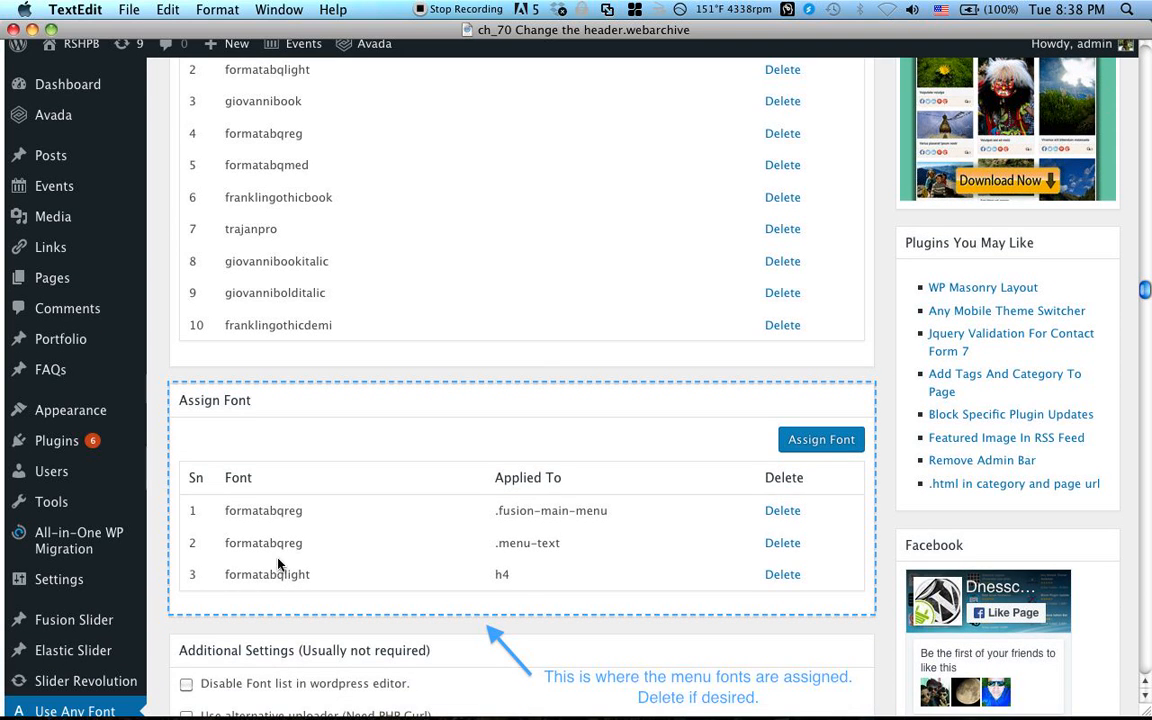
scroll(500, 405, down, 3)
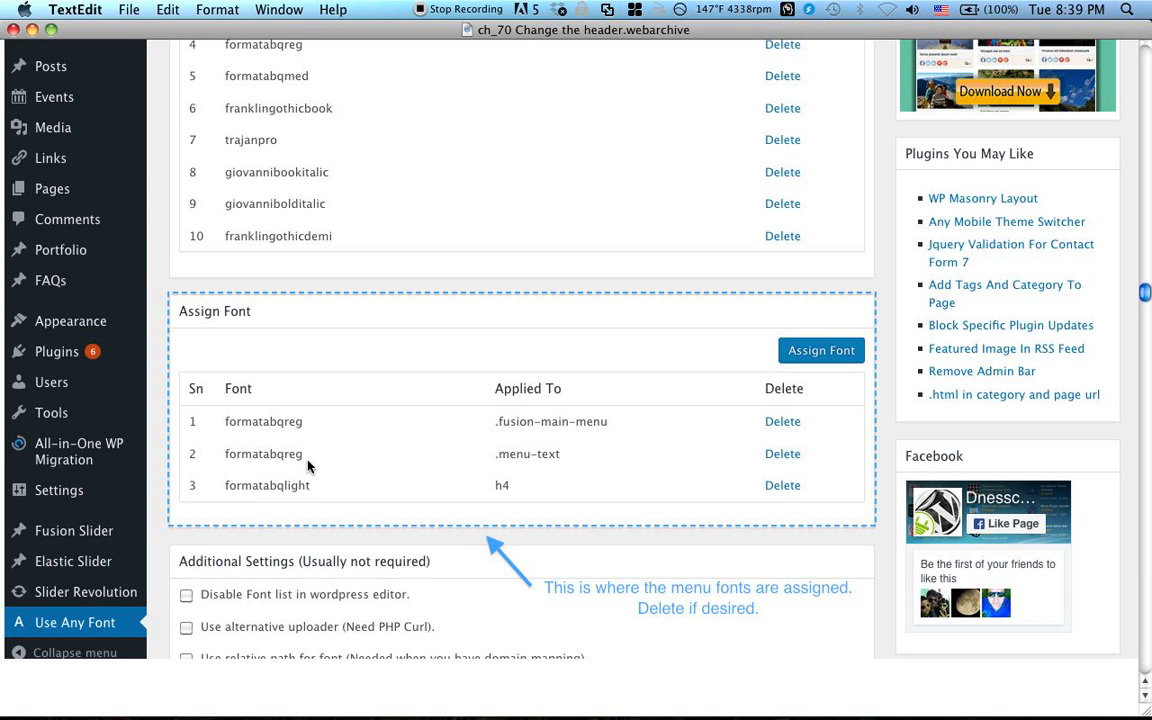
scroll(675, 480, down, 5)
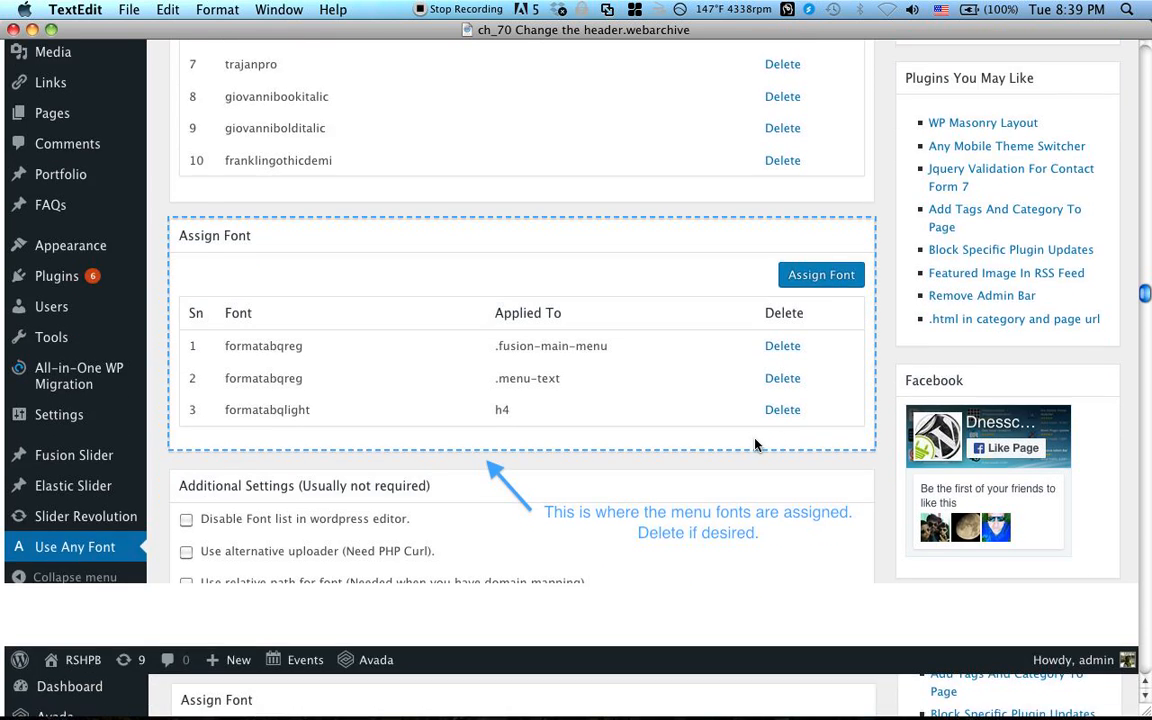
Step: Examine the notes' illustrated five-step procedure for assigning a font to elements or to a custom class or id
scroll(750, 444, down, 2)
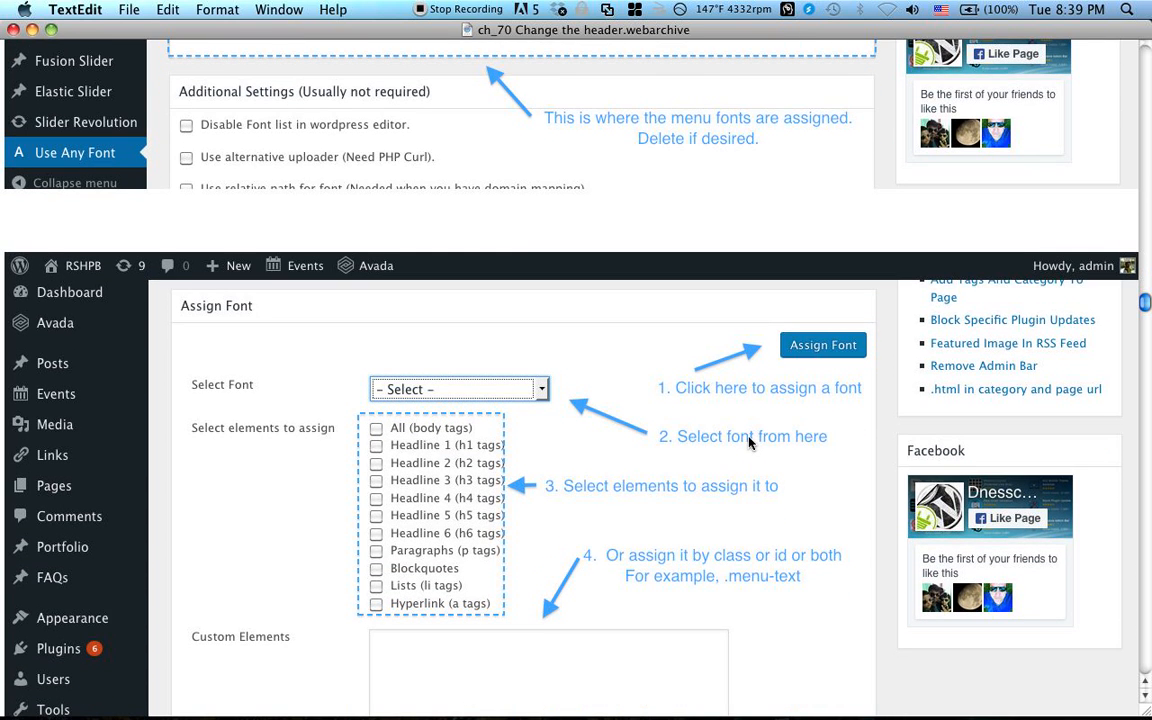
scroll(749, 441, up, 1)
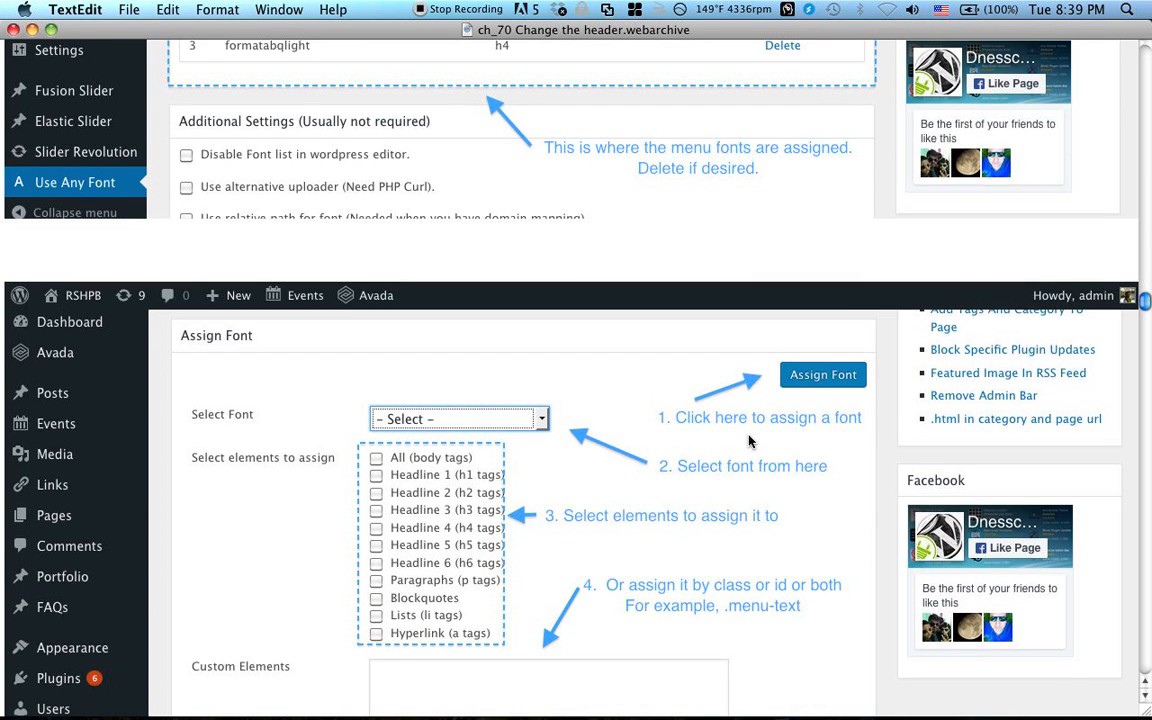
scroll(749, 441, up, 3)
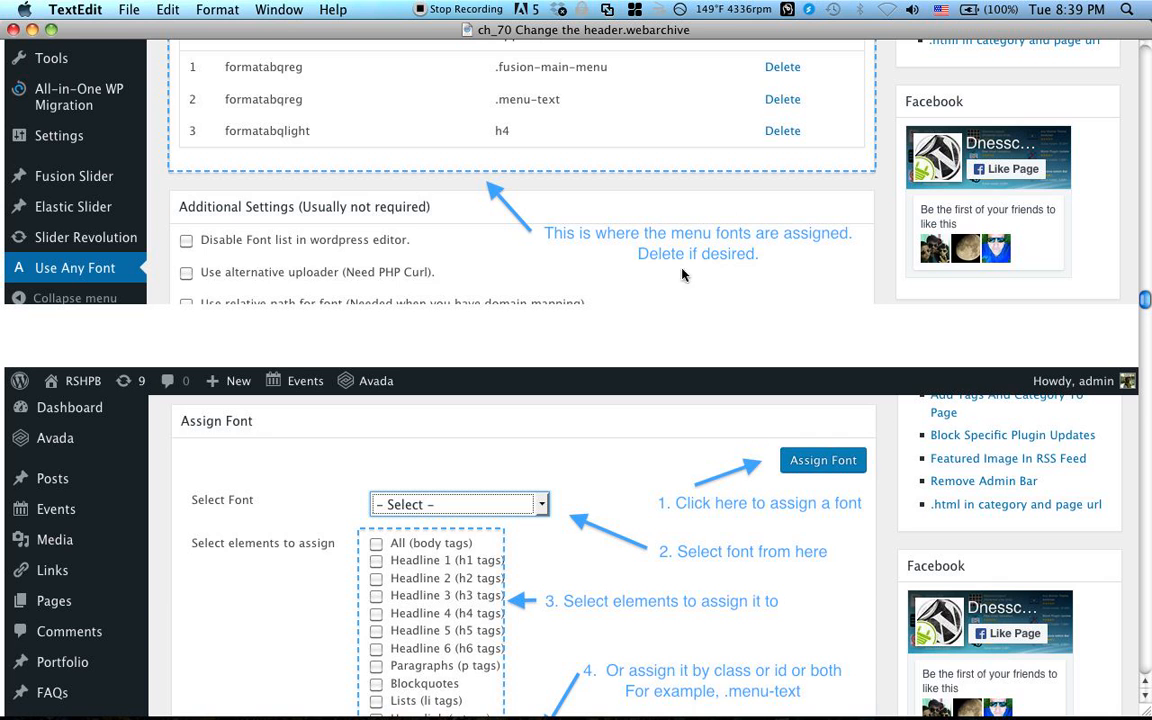
scroll(730, 218, down, 4)
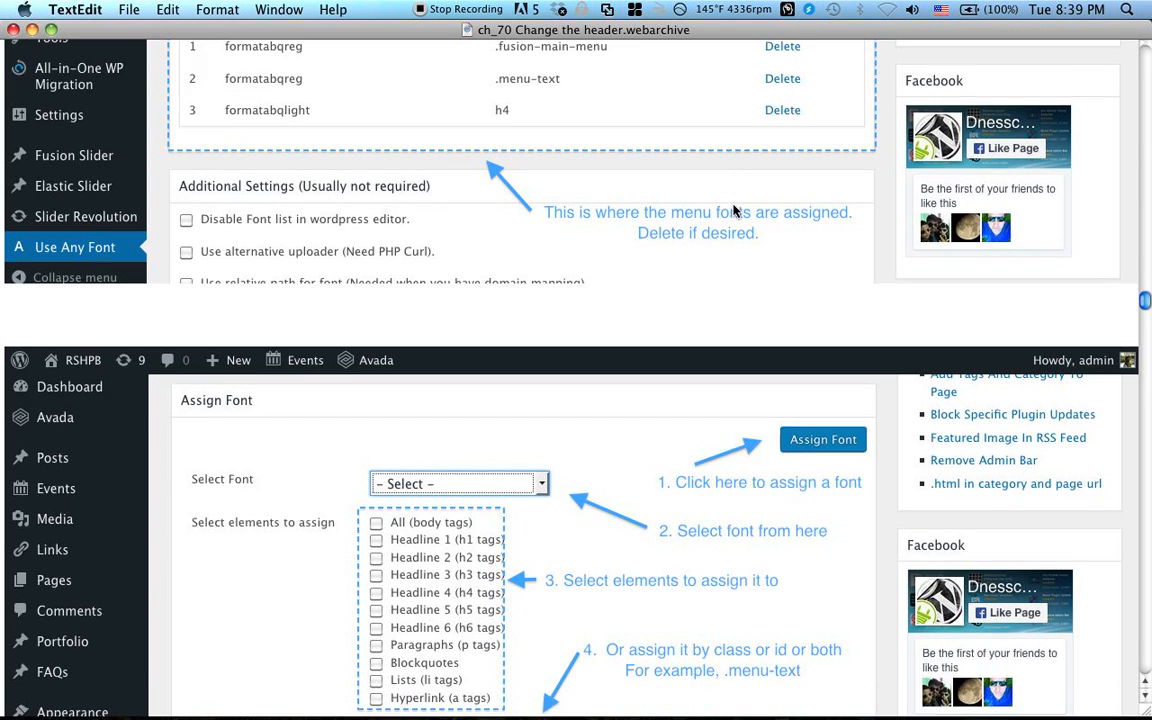
scroll(726, 222, up, 10)
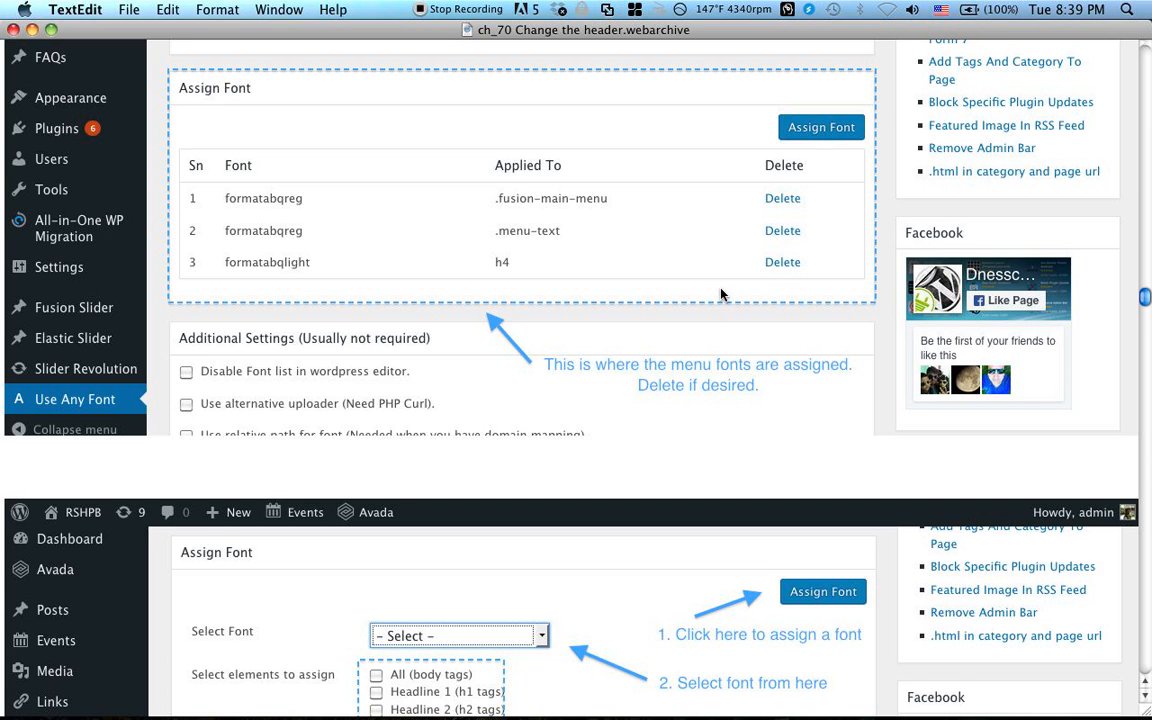
scroll(648, 258, down, 8)
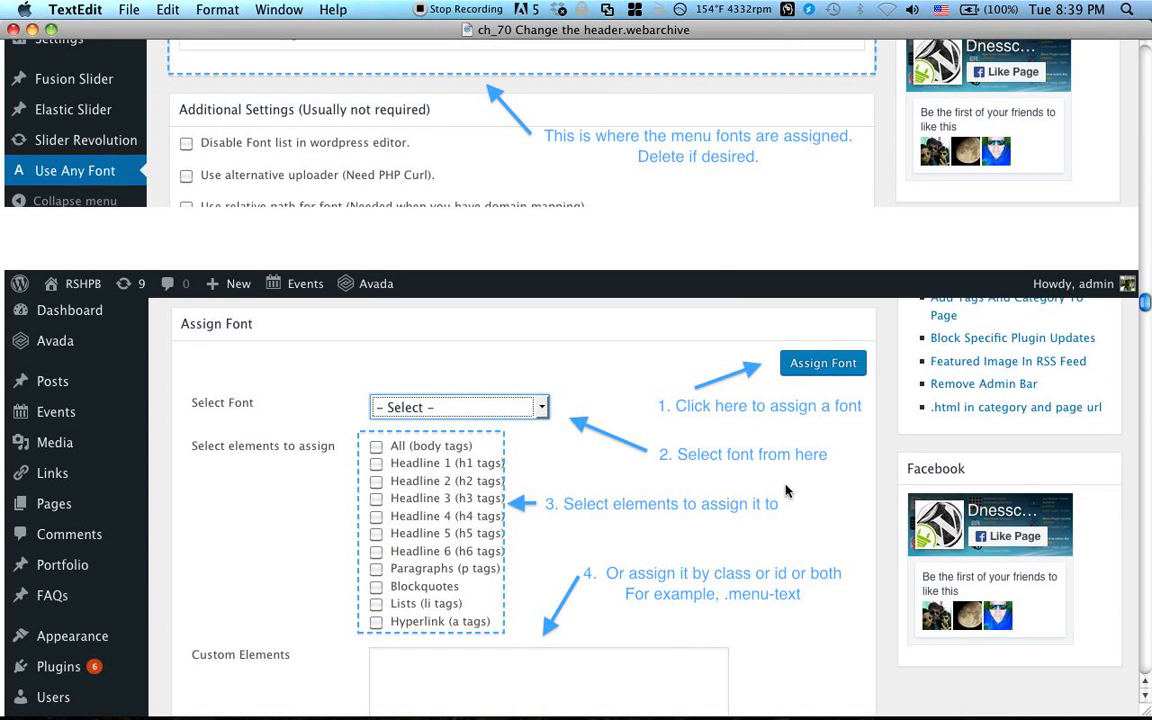
scroll(670, 429, down, 4)
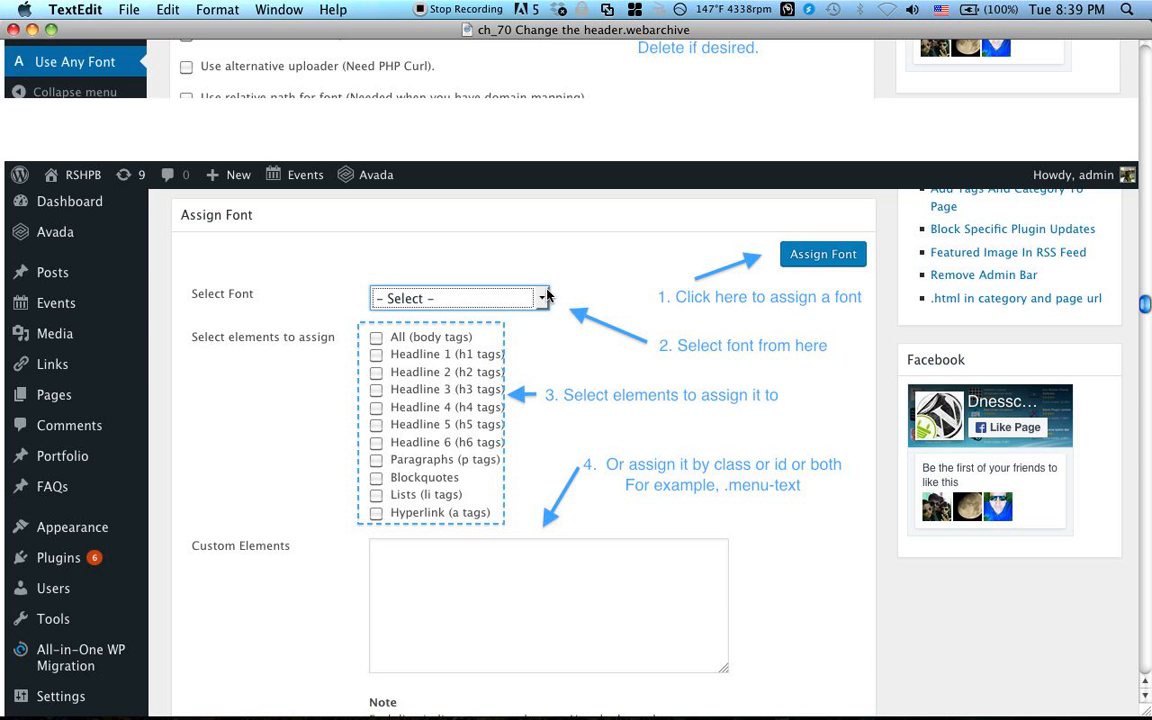
scroll(415, 410, down, 2)
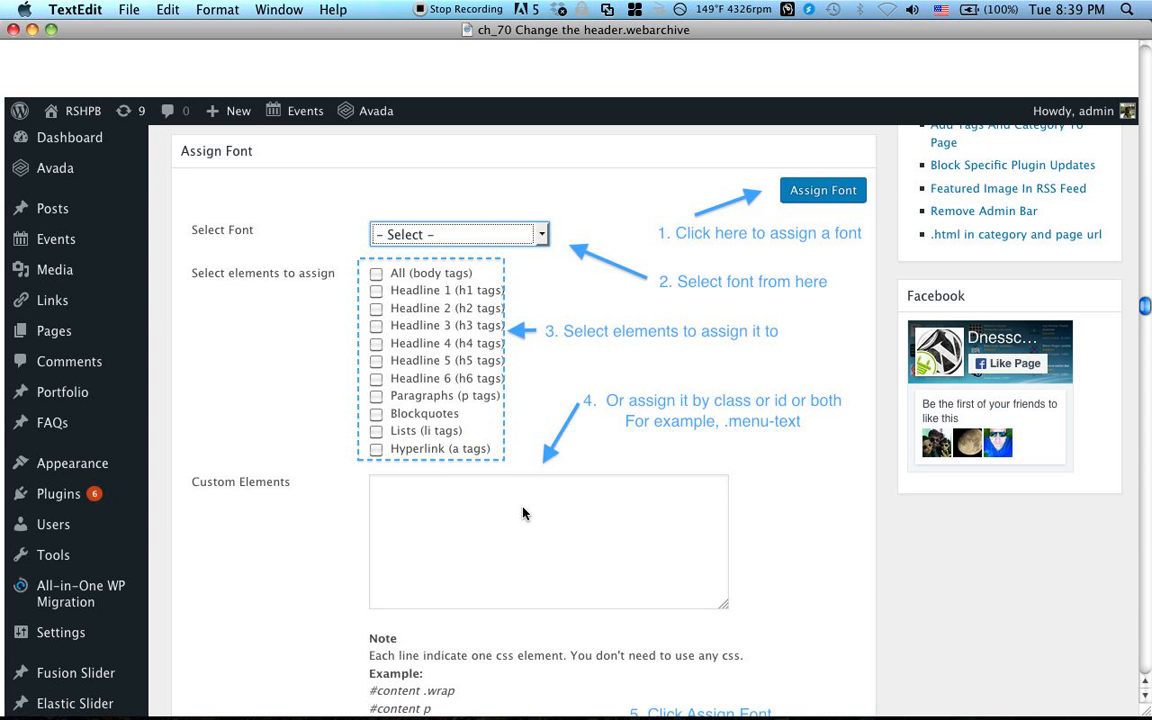
scroll(525, 508, down, 5)
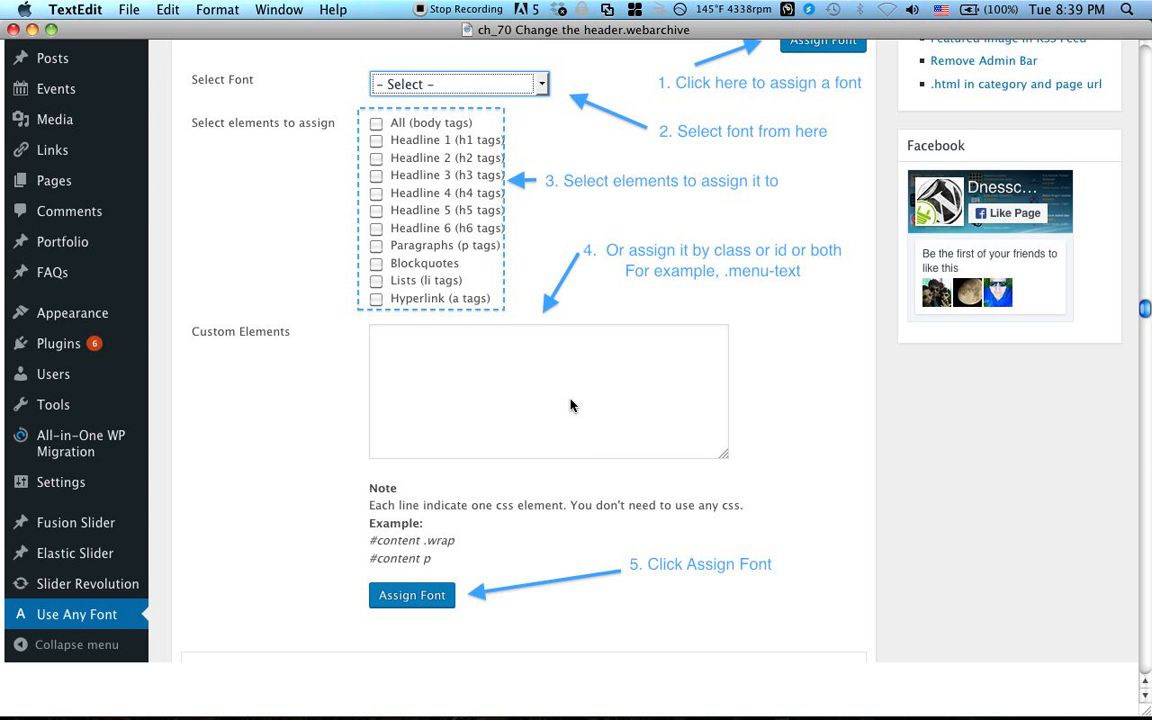
scroll(525, 480, down, 4)
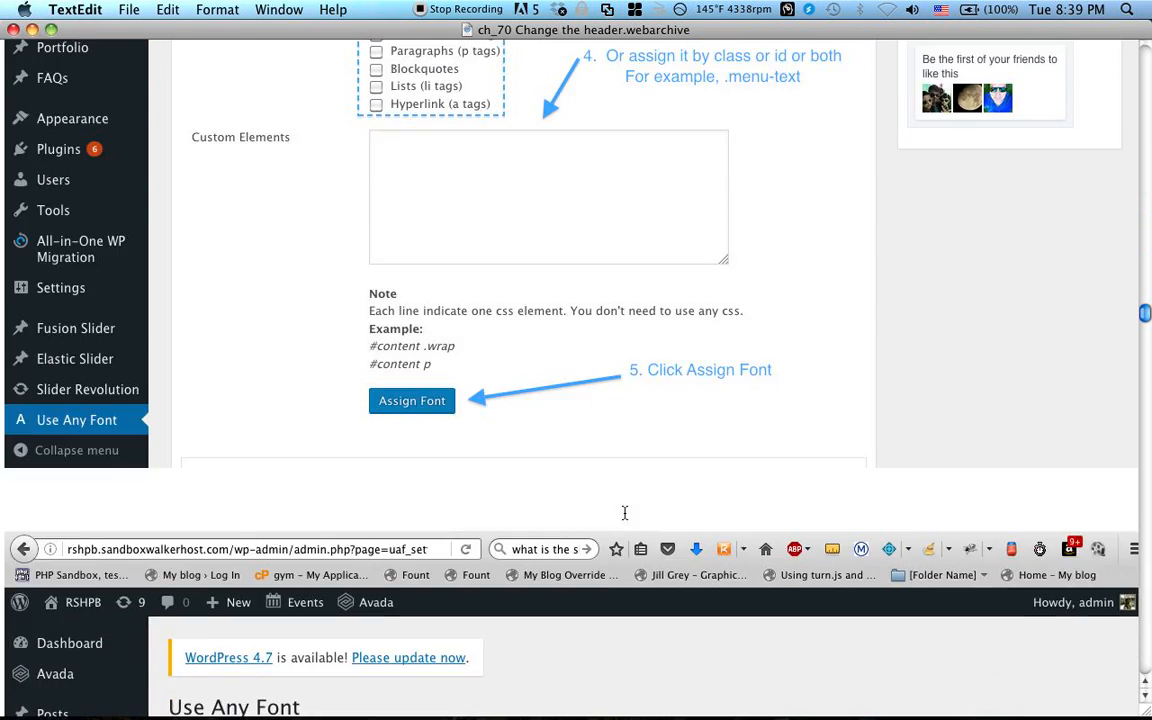
Step: Read the notes on adding fonts to Use Any Font and on the optional Avada font picker for menus
scroll(600, 490, down, 8)
scroll(627, 511, down, 3)
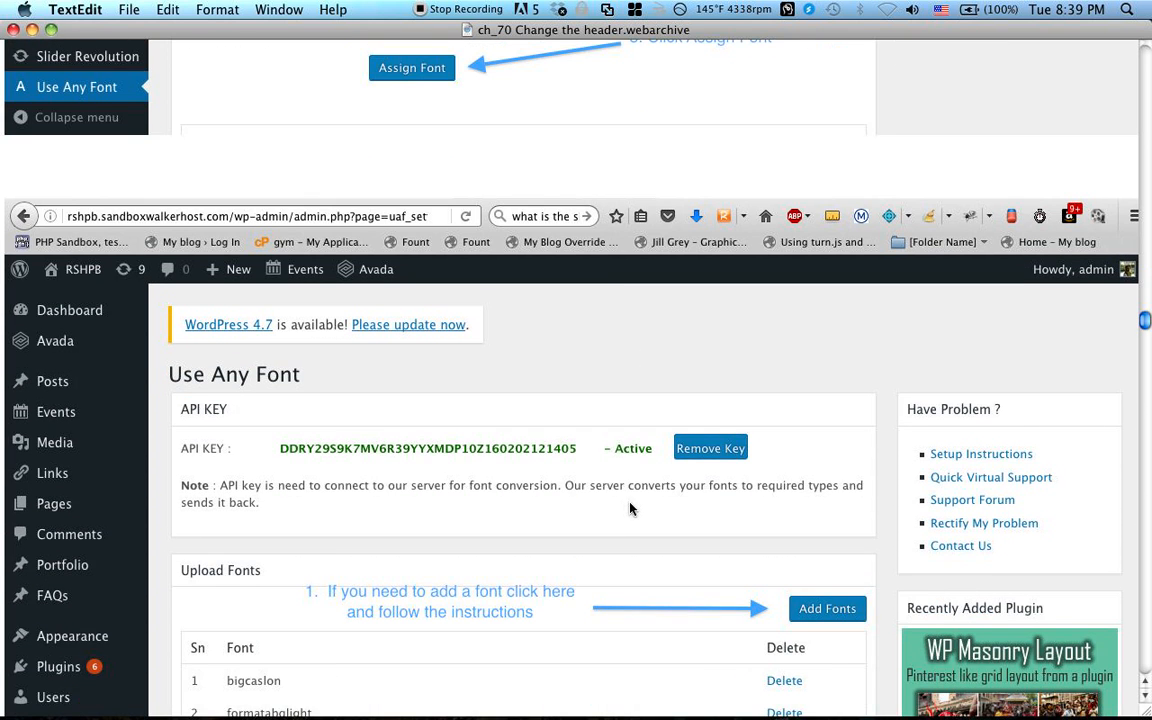
scroll(630, 509, down, 3)
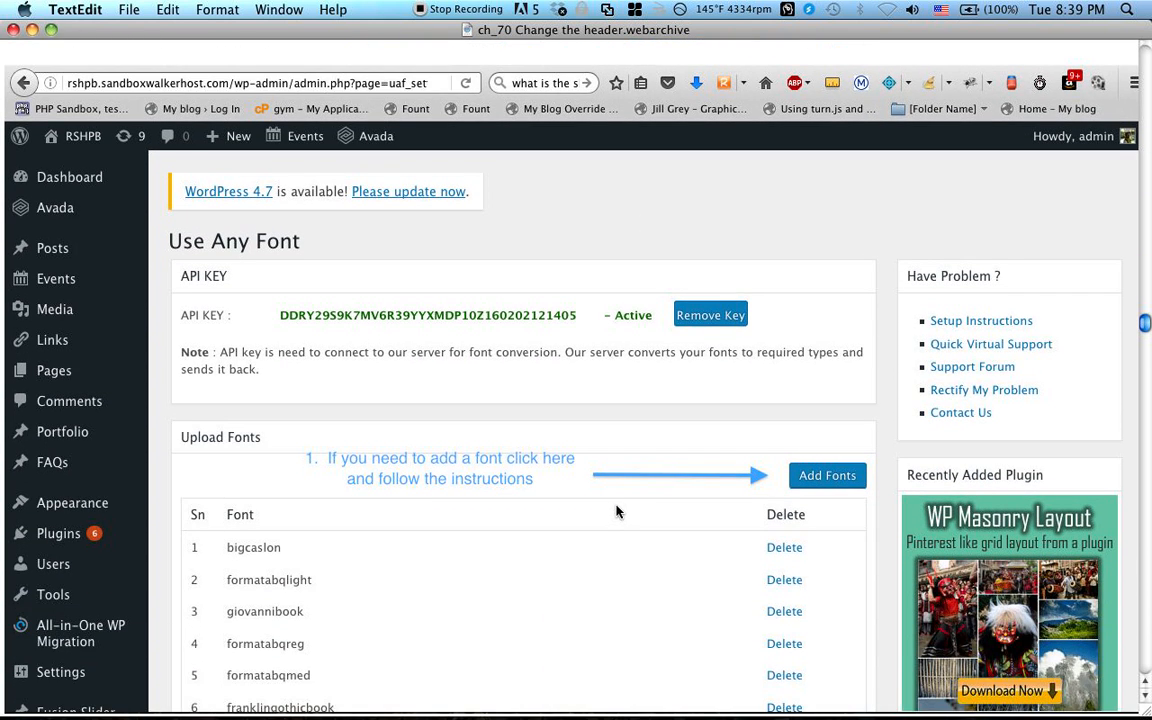
scroll(617, 512, down, 2)
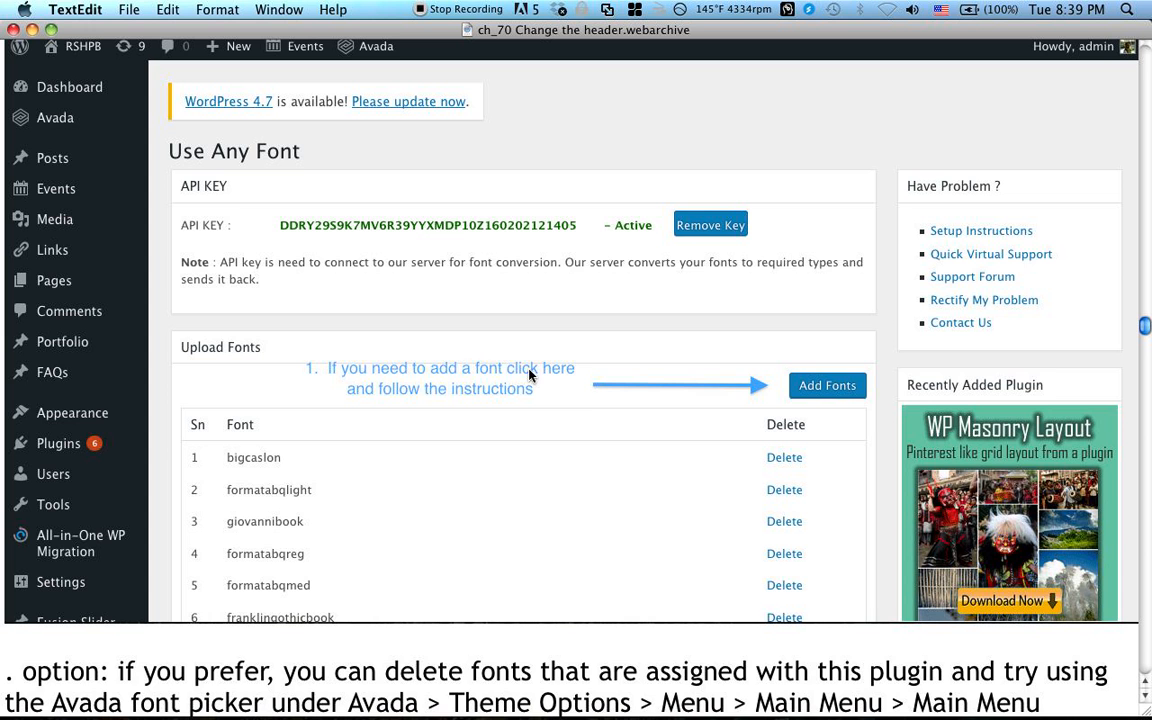
scroll(655, 396, down, 2)
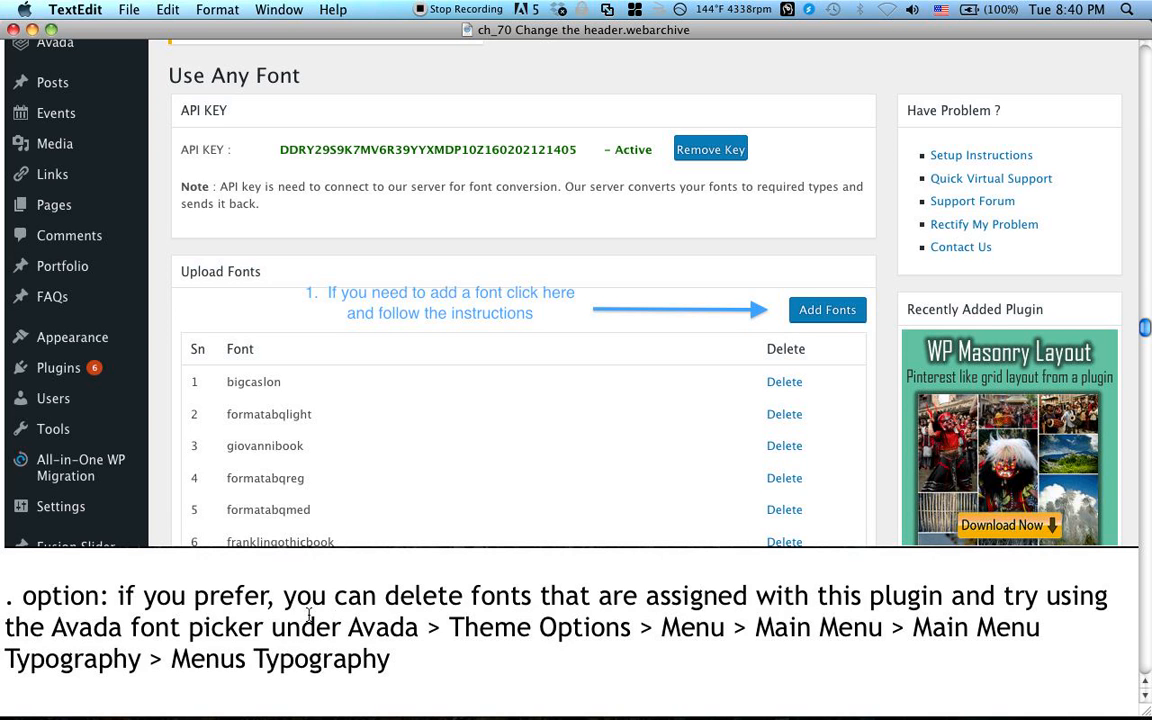
Step: Switch to Chrome and open the Use Any Font settings page in the WordPress dashboard
scroll(560, 545, up, 10)
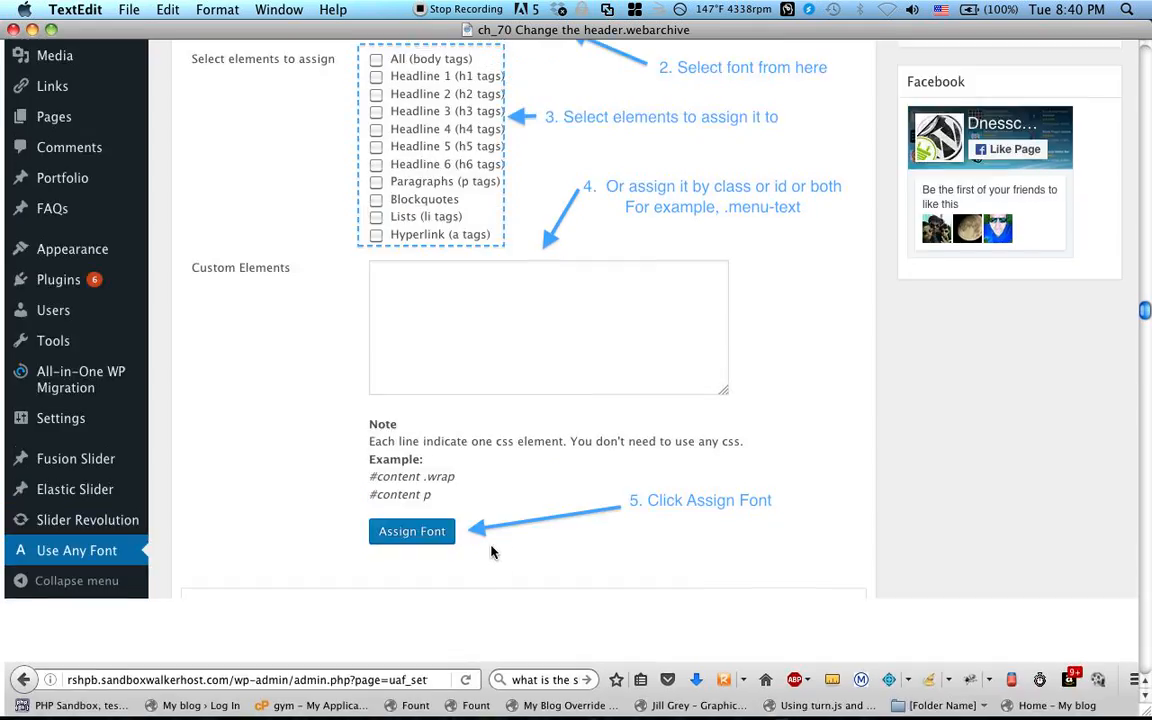
scroll(491, 551, up, 10)
mouse_move(197, 713)
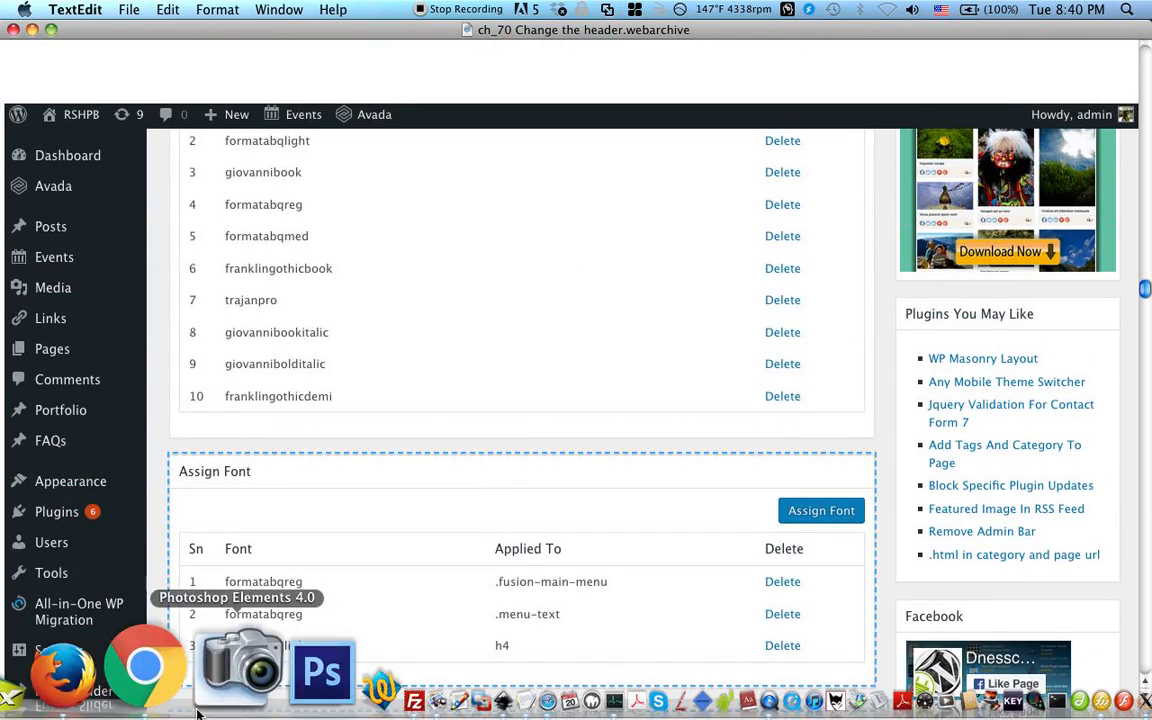
click(148, 668)
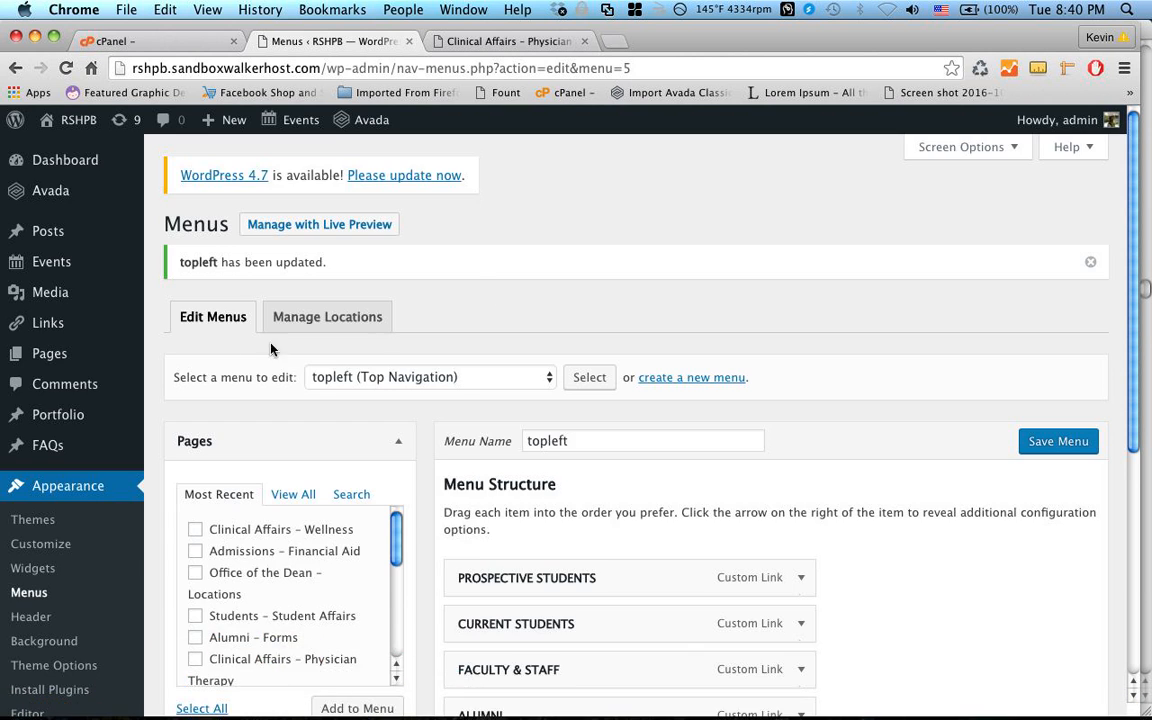
scroll(150, 380, down, 8)
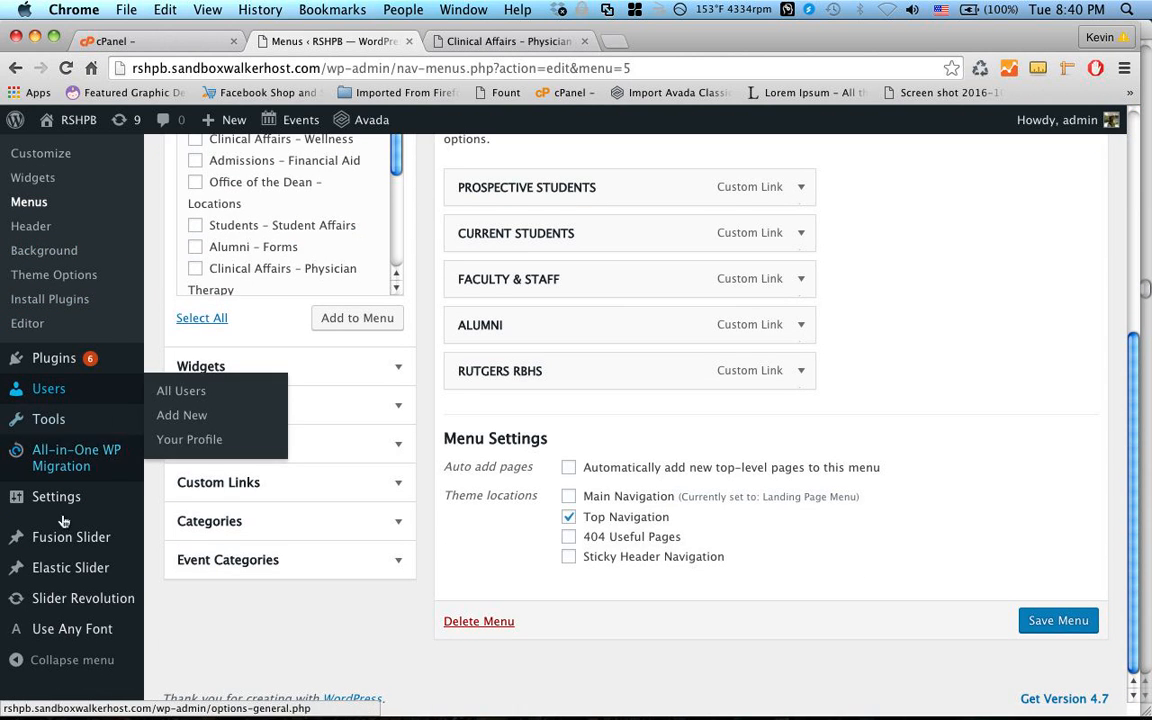
click(64, 628)
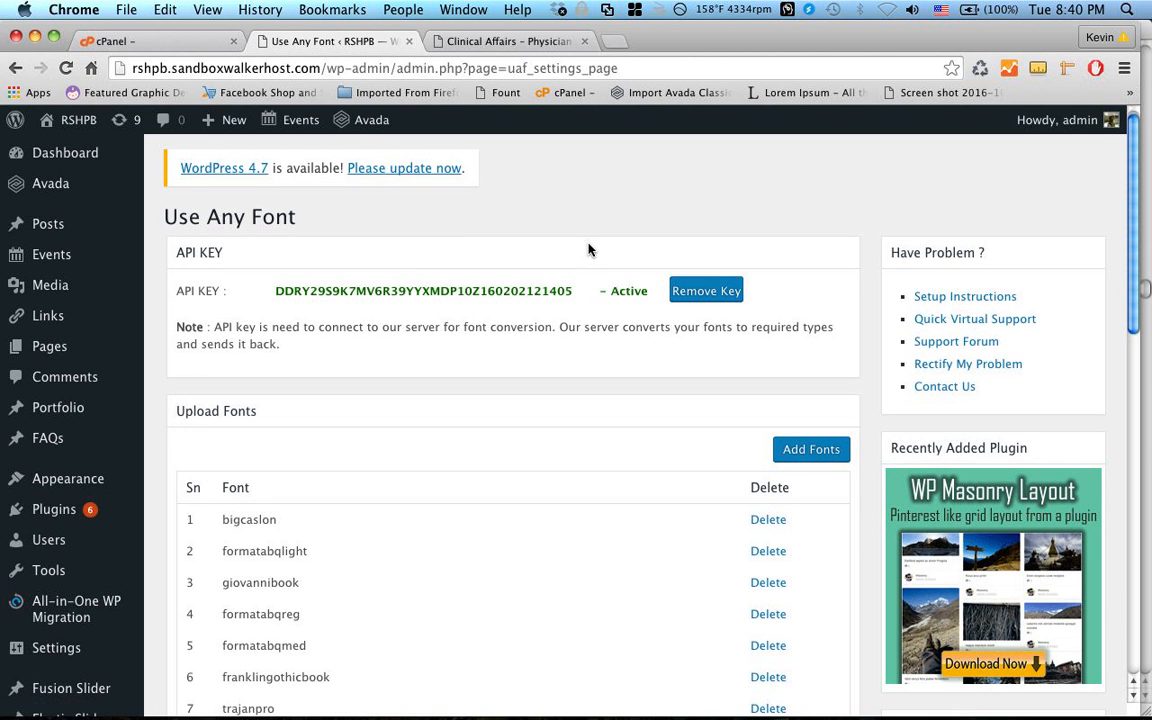
Step: Start a new font assignment with the bigcaslon font and Paragraphs (p tags) as its element
scroll(414, 267, down, 5)
scroll(430, 265, down, 5)
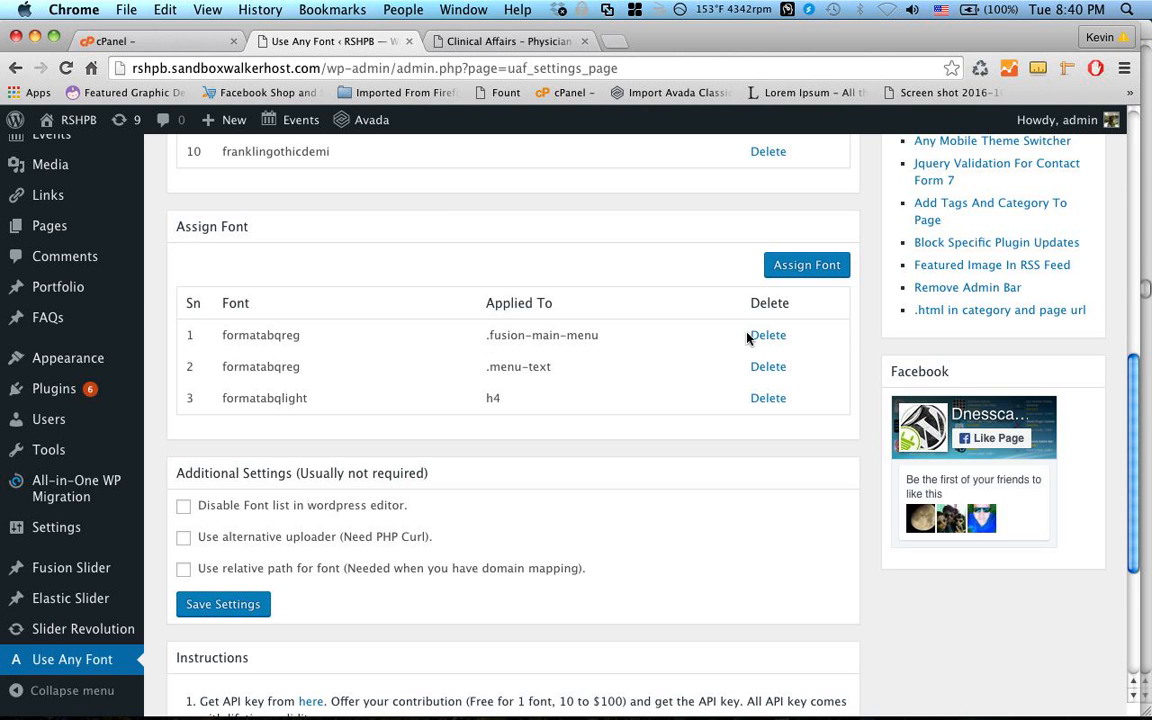
click(812, 265)
scroll(751, 300, down, 1)
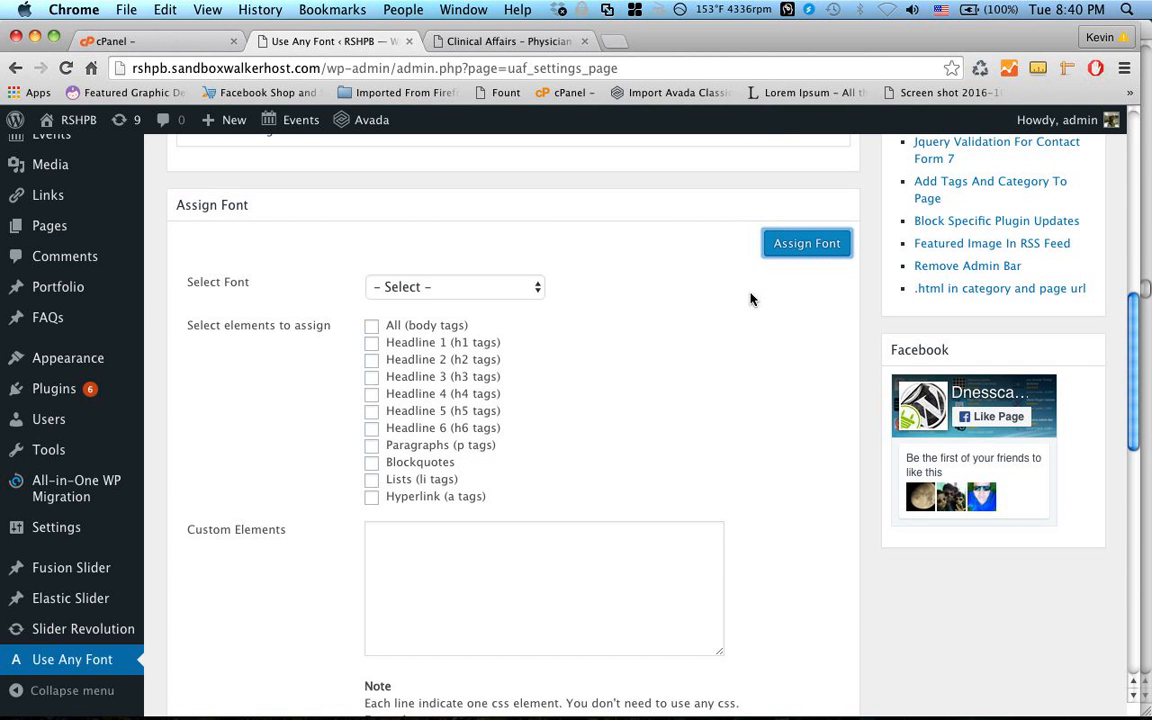
click(539, 288)
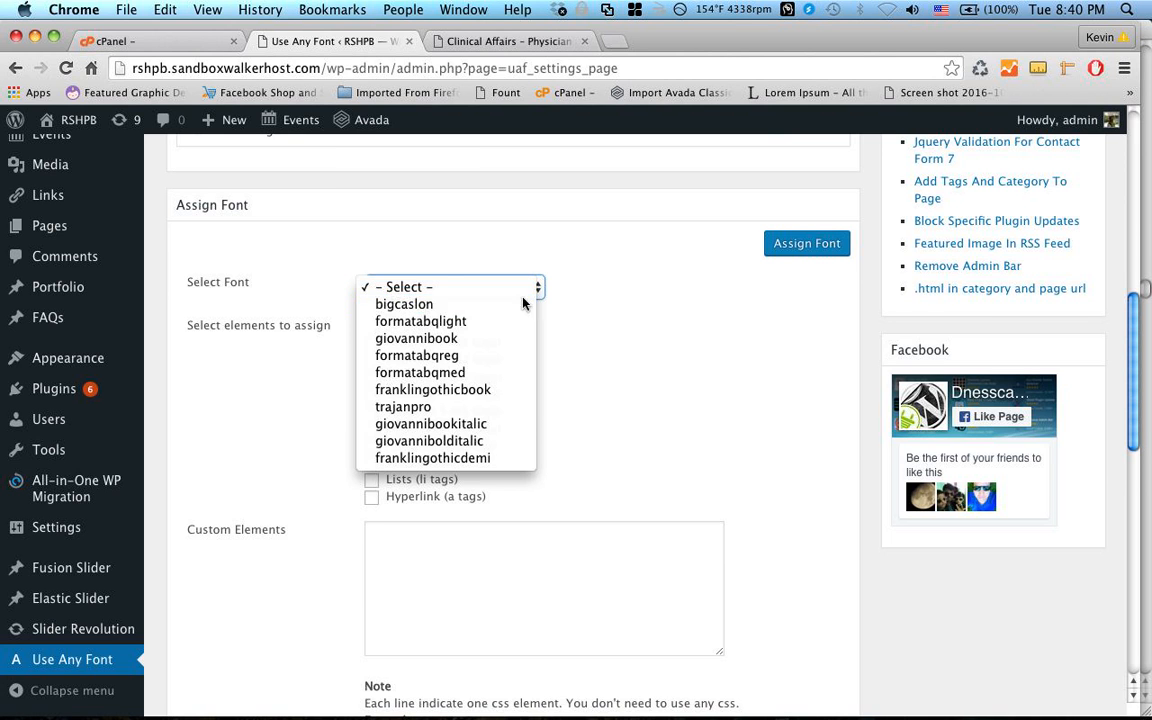
click(525, 303)
scroll(615, 309, down, 2)
scroll(615, 309, down, 1)
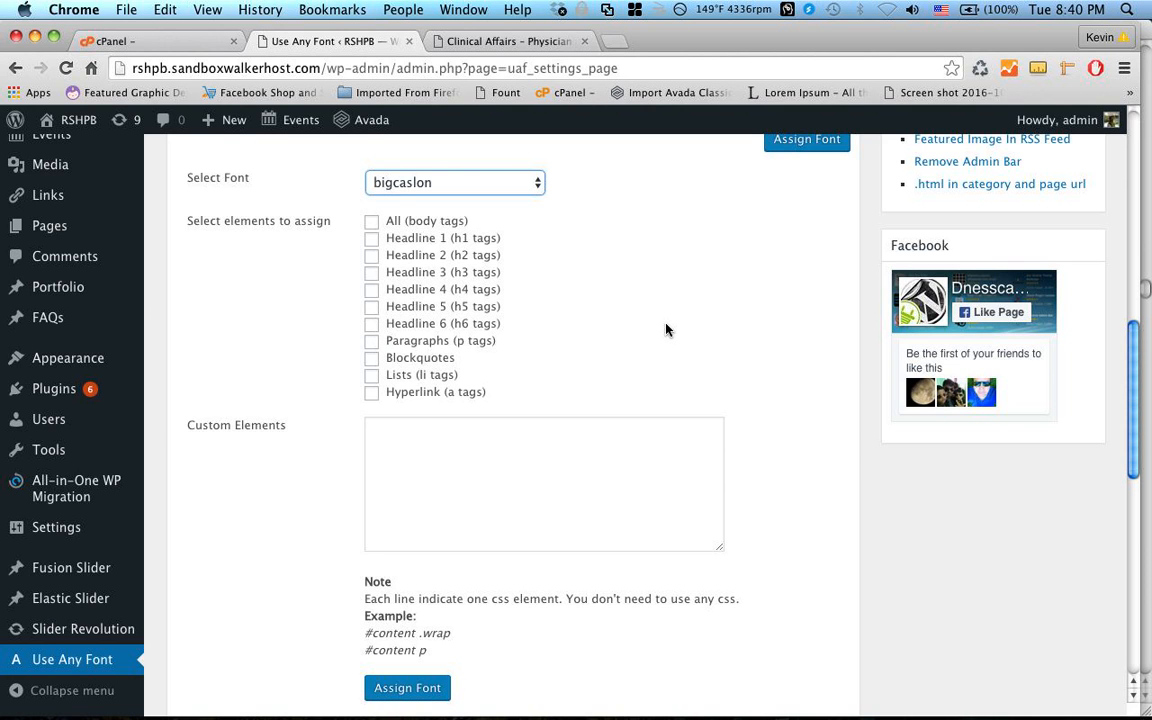
click(371, 342)
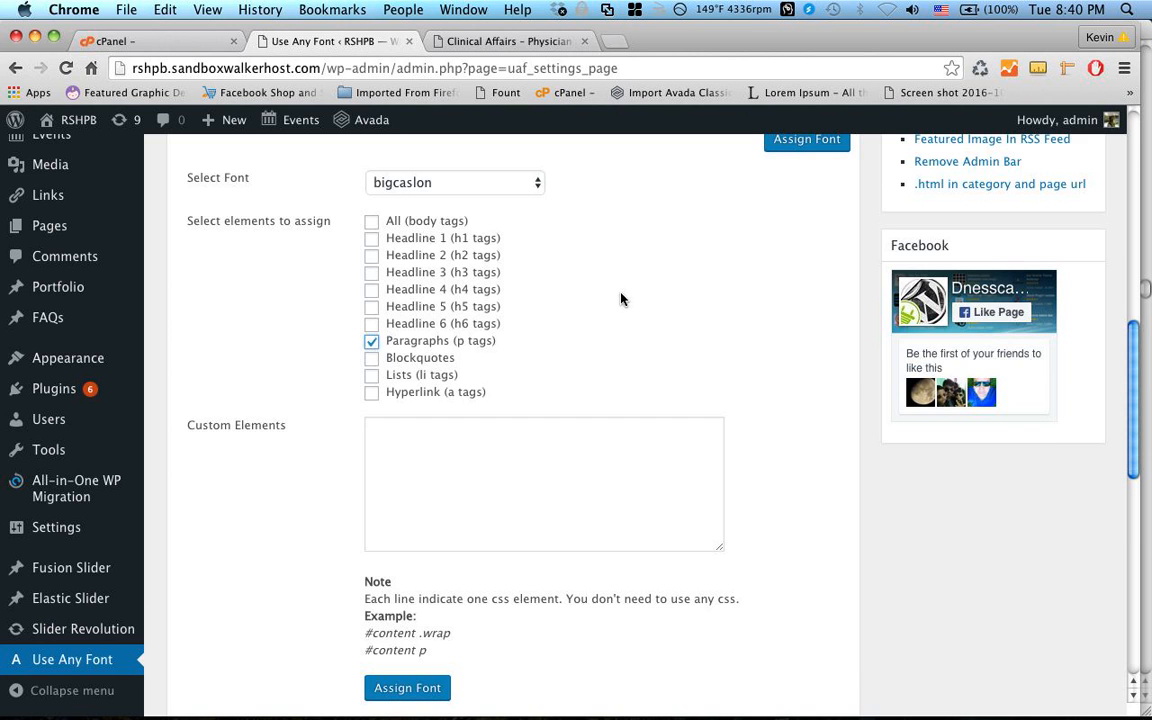
Step: Submit the bigcaslon assignment for paragraphs and check the table of assigned fonts
scroll(620, 297, down, 5)
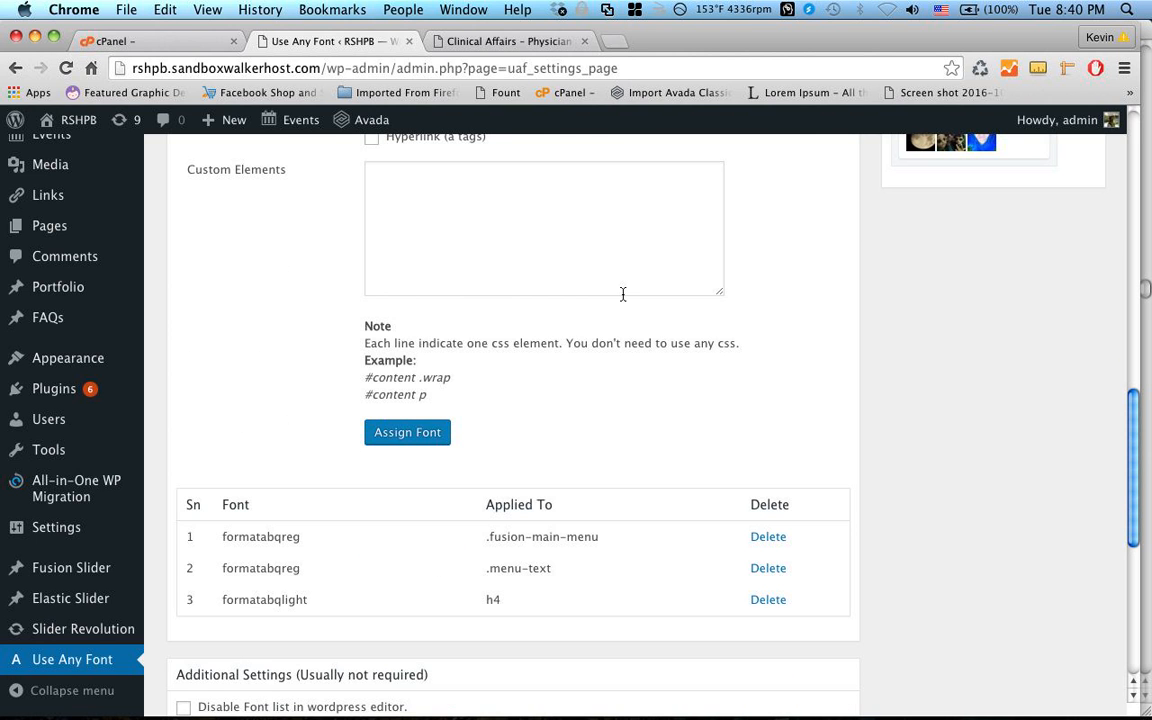
scroll(622, 294, up, 12)
scroll(733, 330, down, 5)
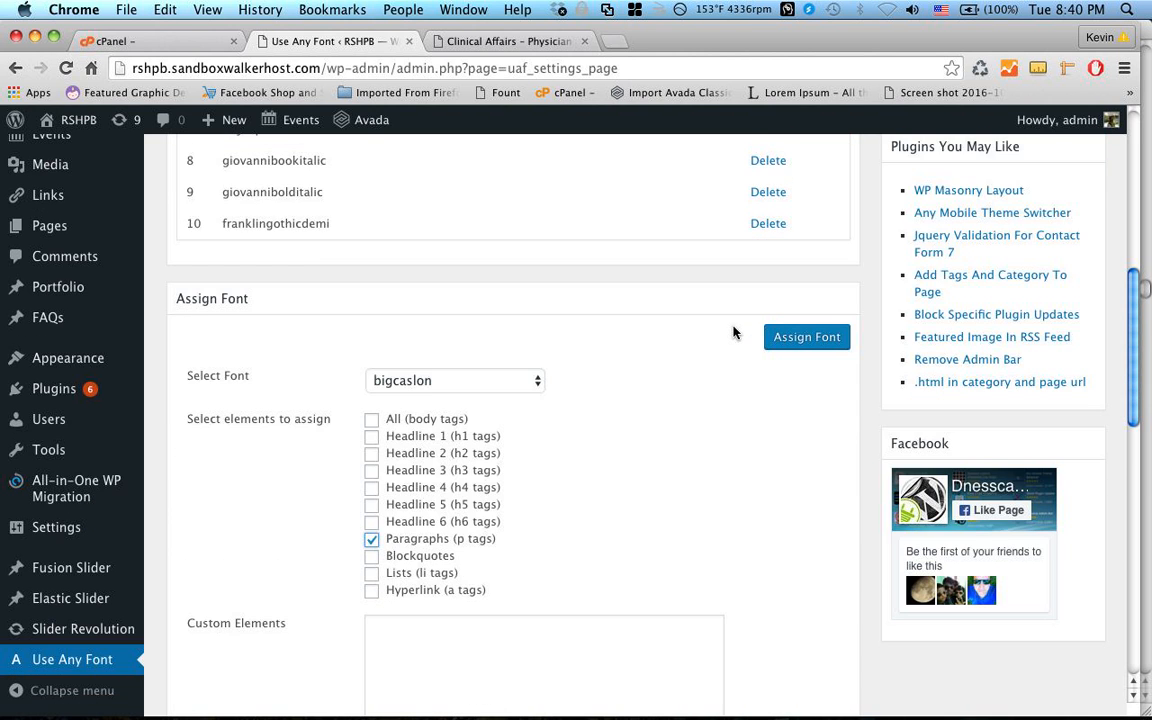
click(829, 339)
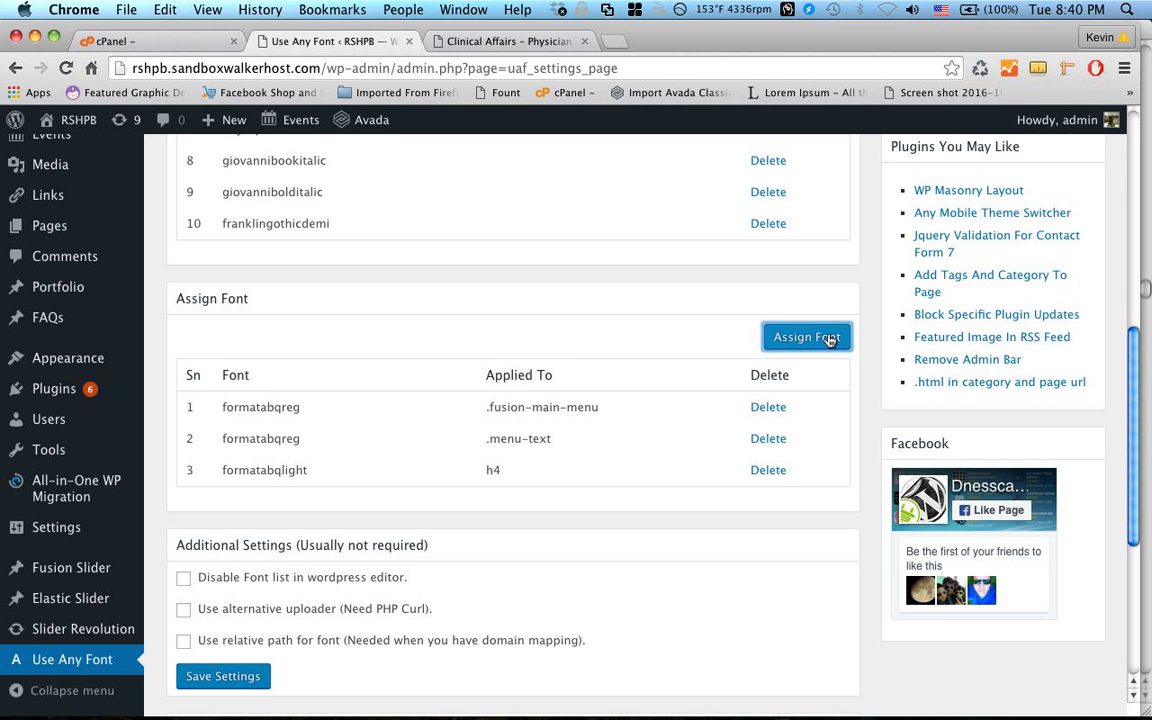
click(778, 345)
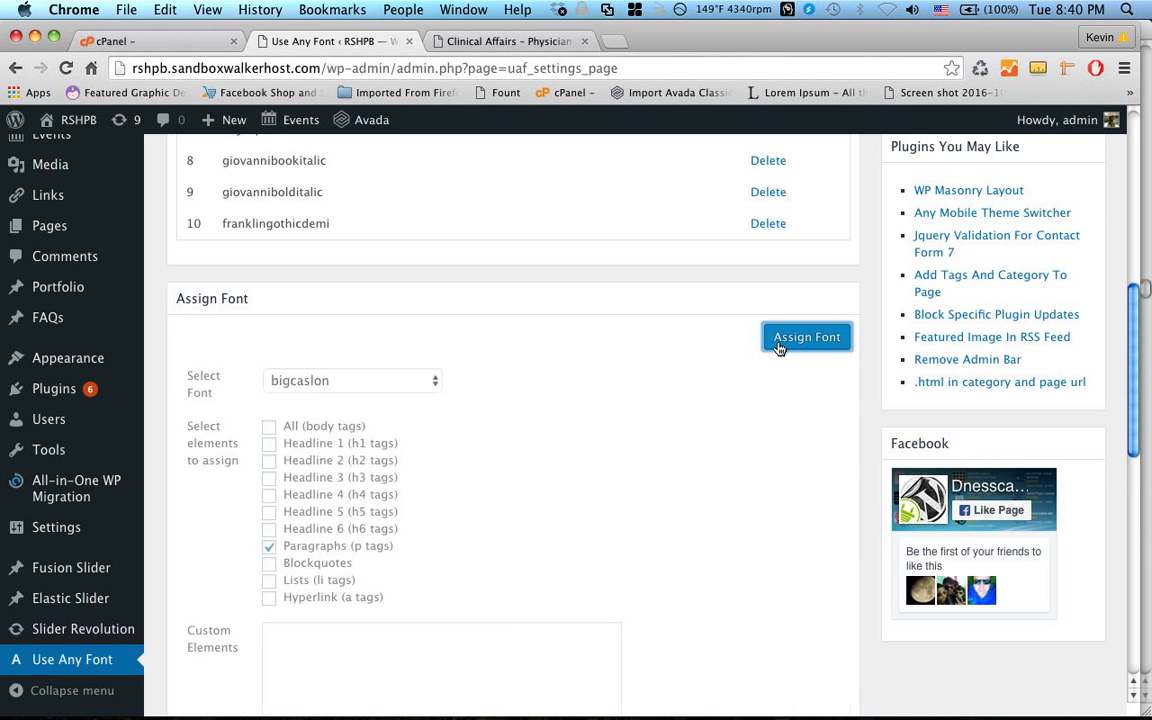
scroll(671, 363, down, 7)
scroll(671, 363, up, 2)
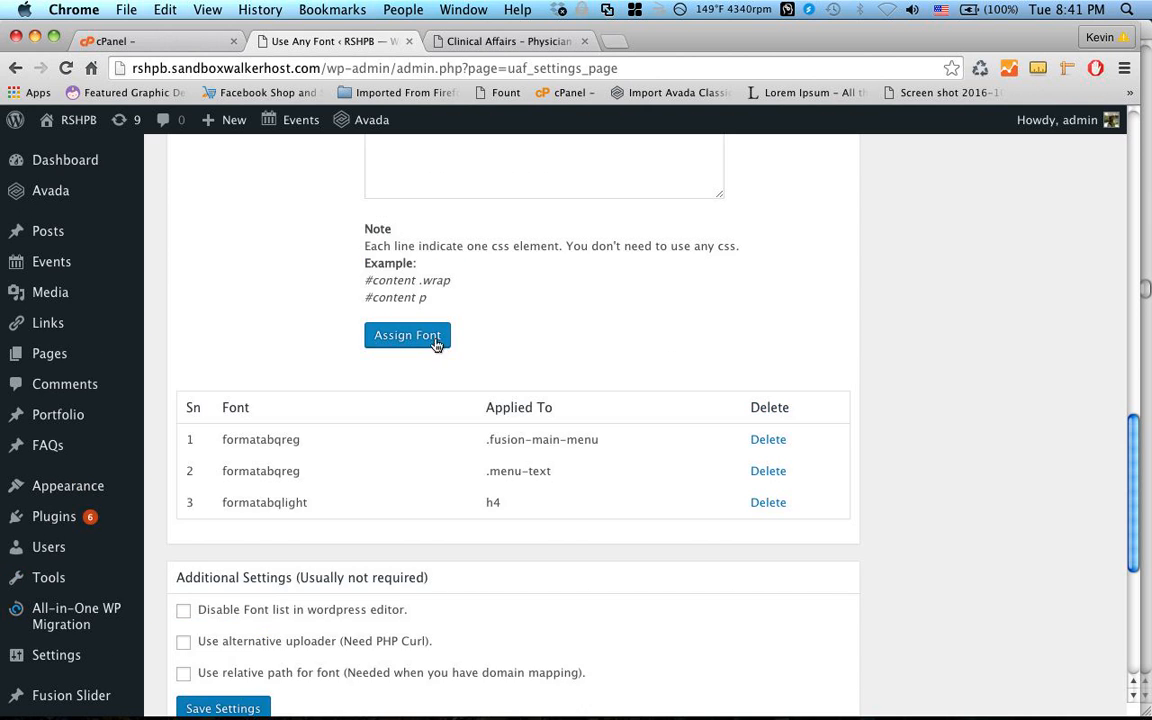
scroll(571, 332, up, 3)
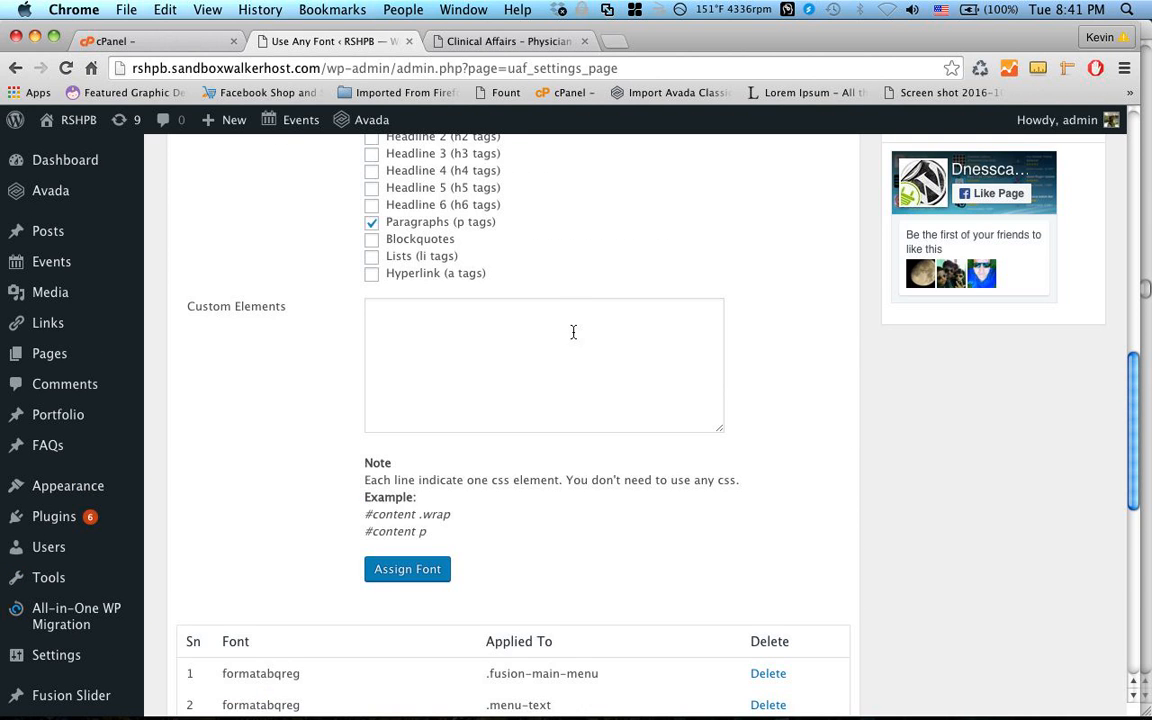
click(425, 570)
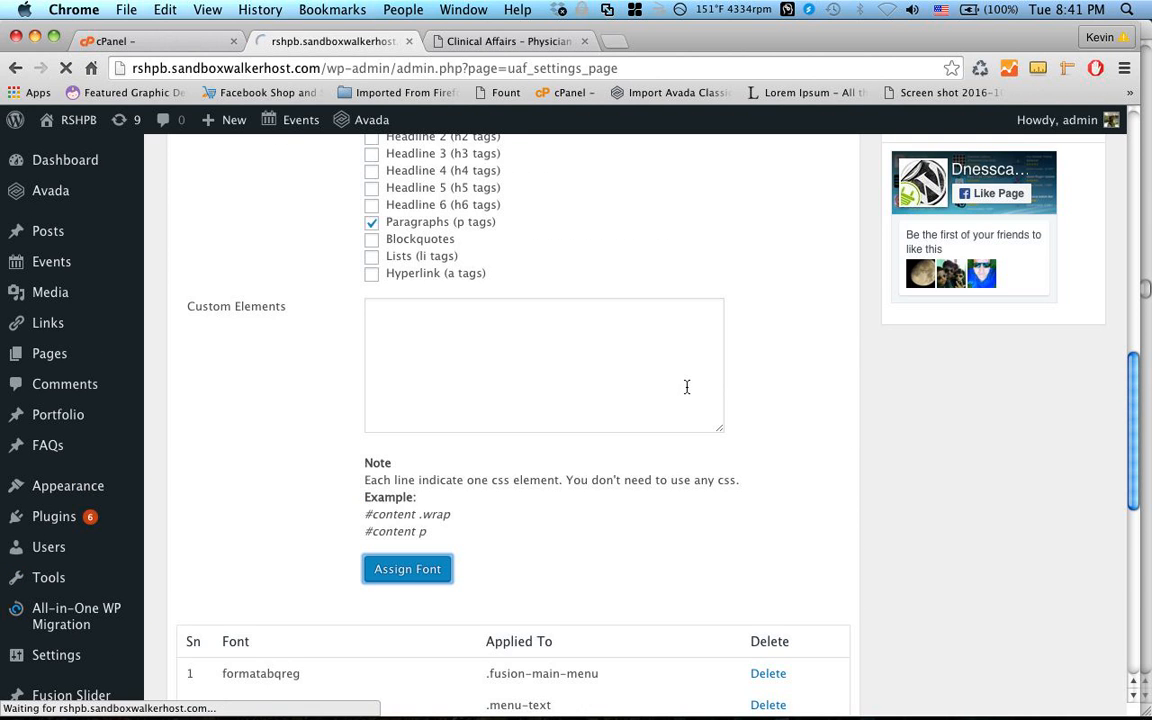
scroll(680, 383, down, 3)
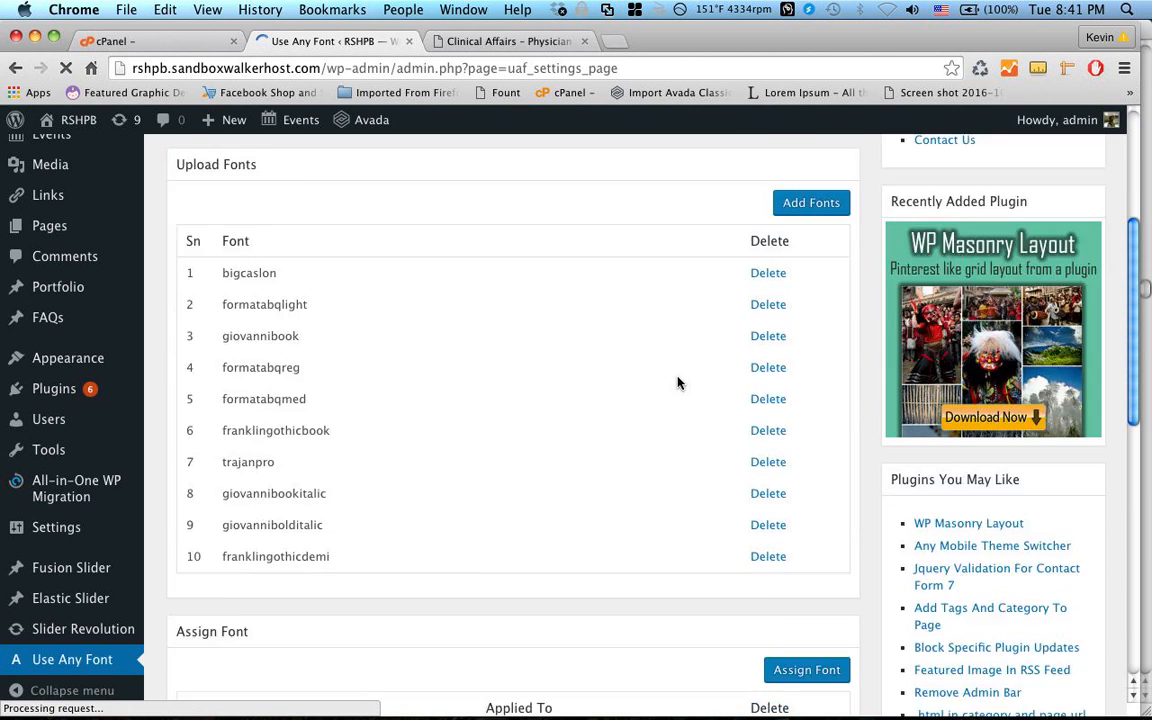
scroll(677, 383, down, 3)
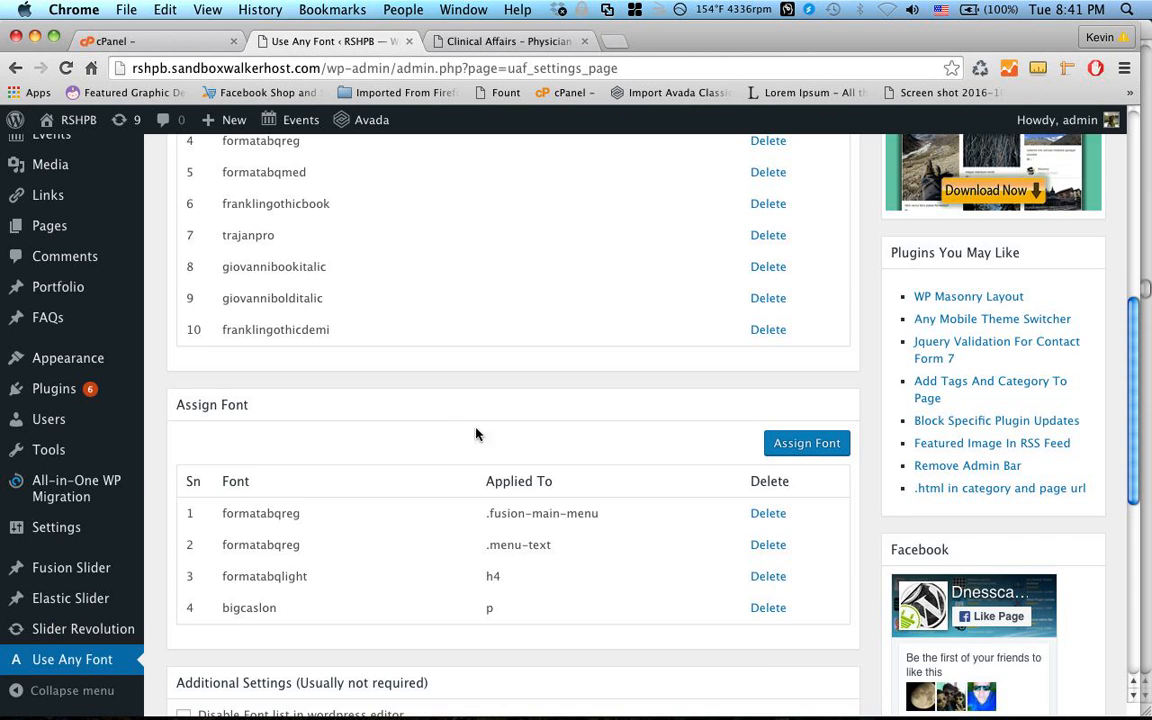
Step: Reload the Clinical Affairs page on the site to check the font of its paragraph text
scroll(476, 433, up, 10)
click(502, 42)
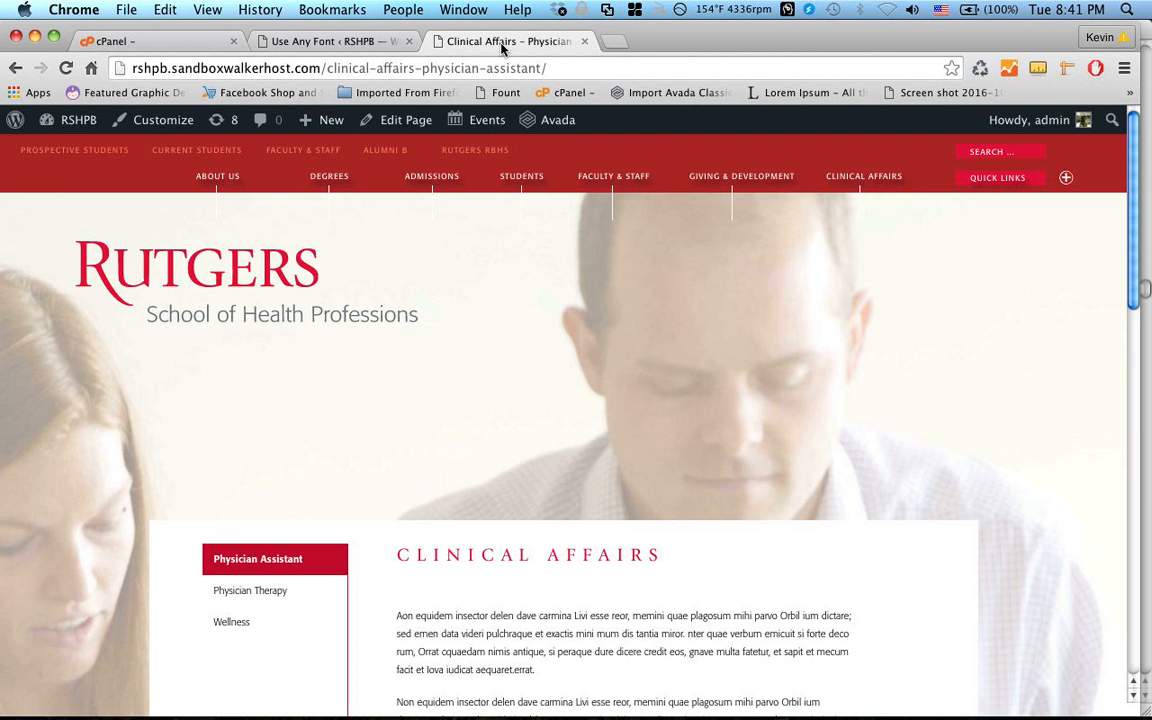
click(66, 68)
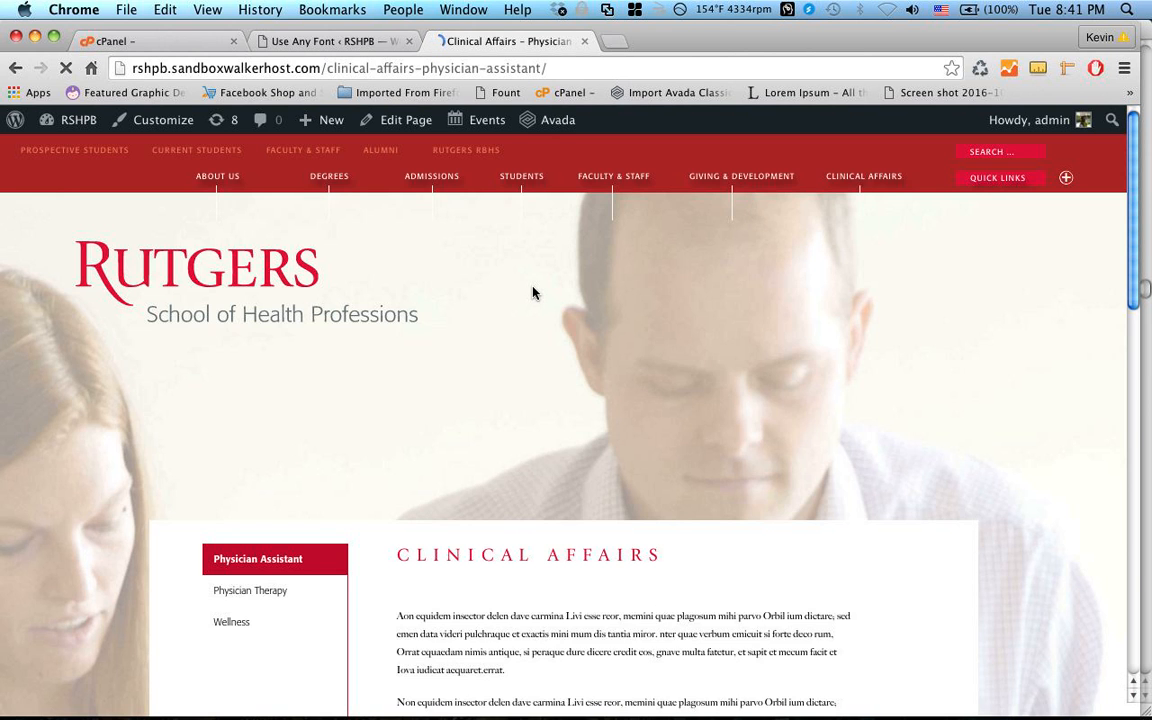
Step: Inspect the first paragraph of the Clinical Affairs page in the browser's developer tools
scroll(532, 291, down, 5)
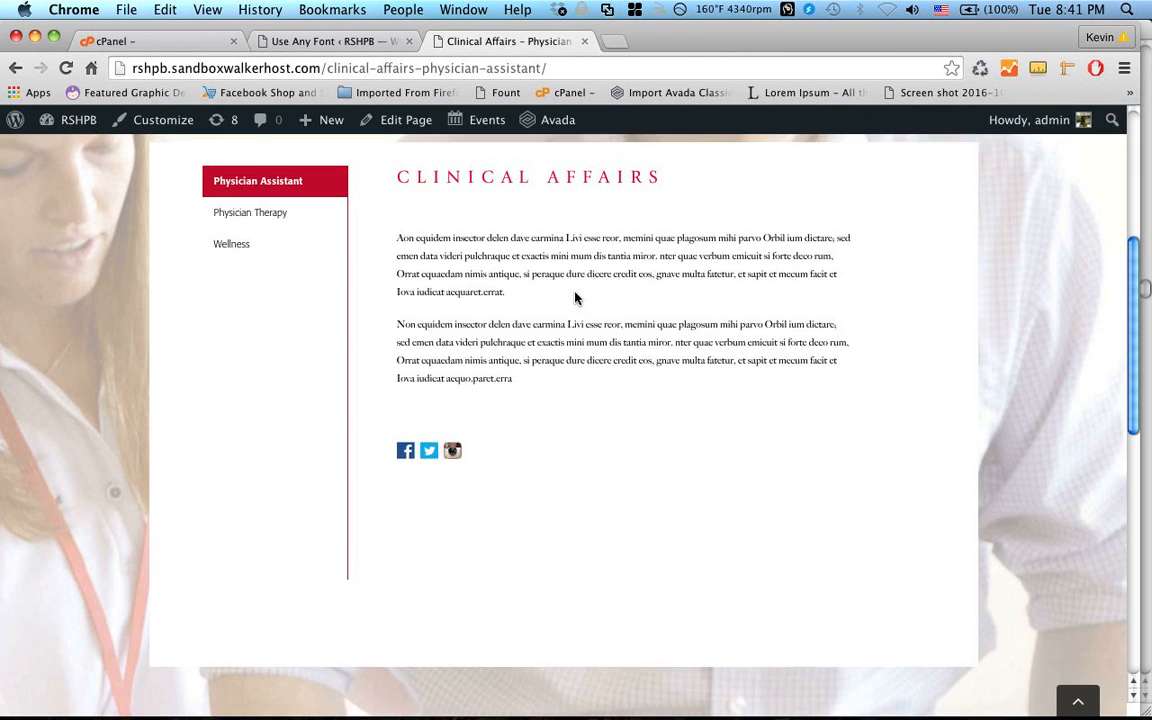
scroll(575, 297, up, 2)
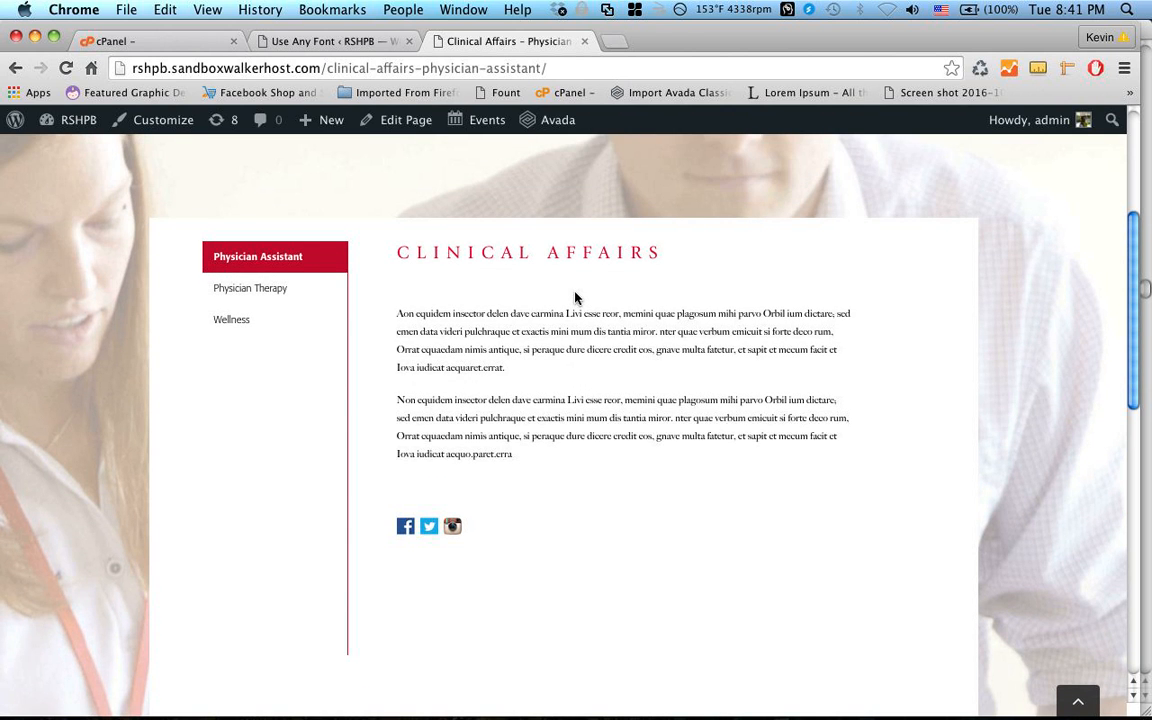
right_click(556, 315)
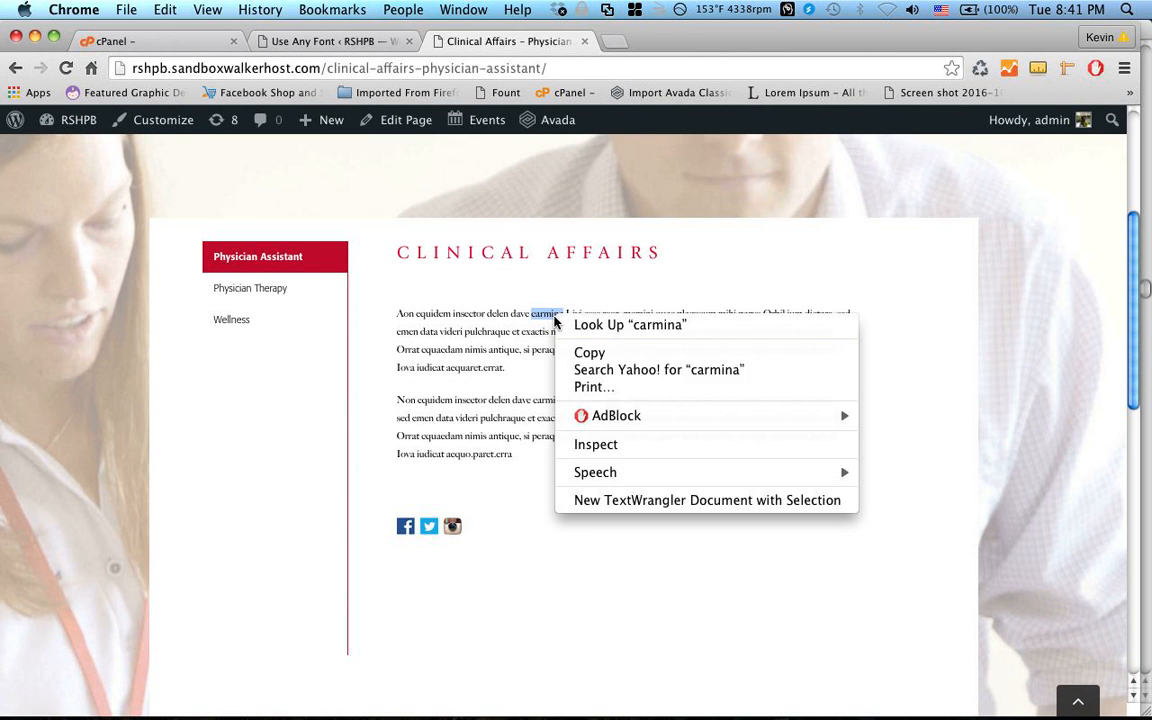
click(628, 454)
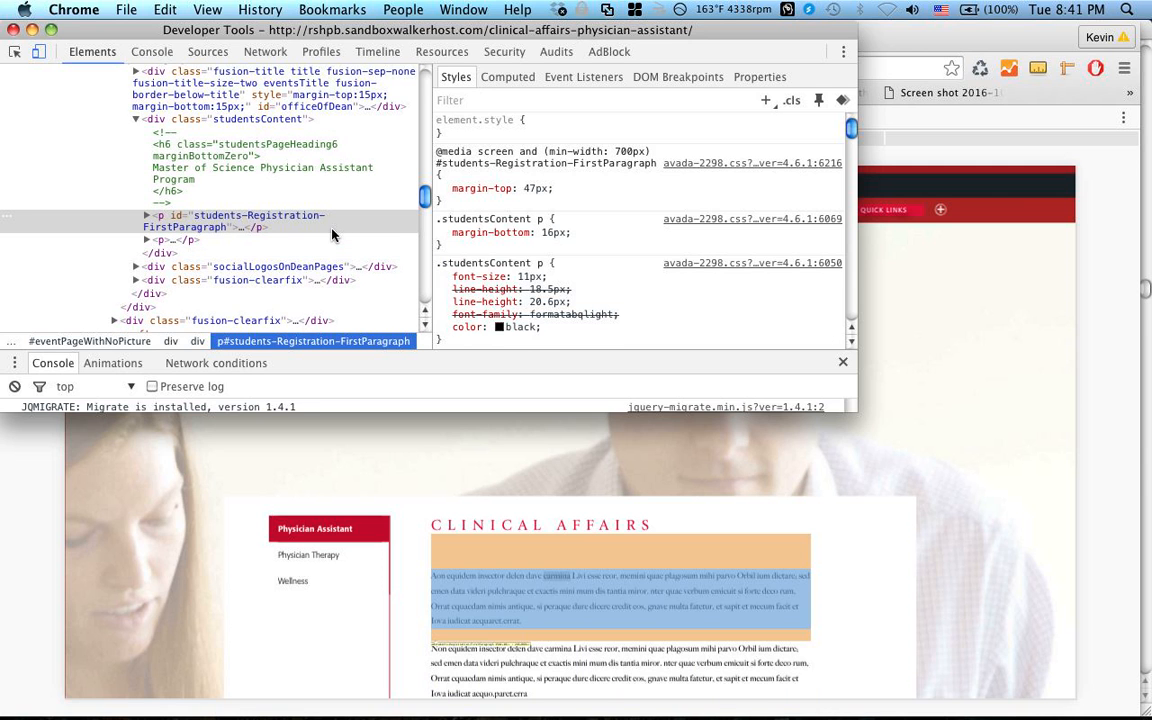
Step: Filter the inspected paragraph's styles by font-family and check which rule sets its font
click(526, 103)
text(fon)
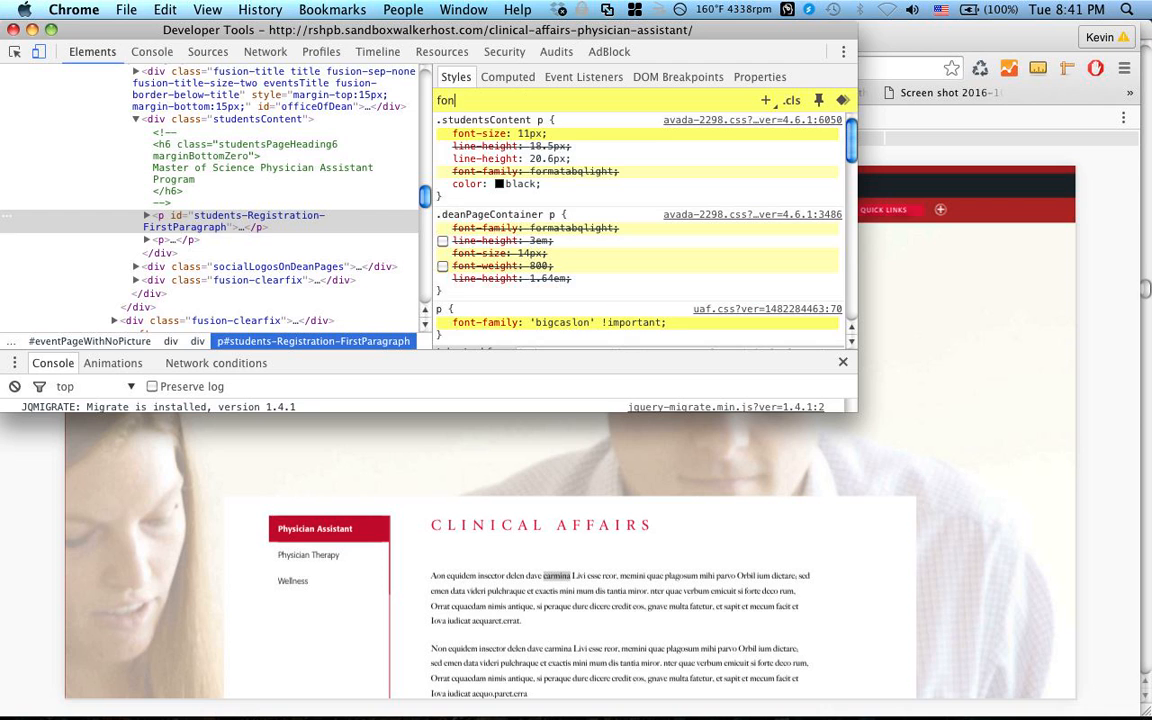
text(t-family)
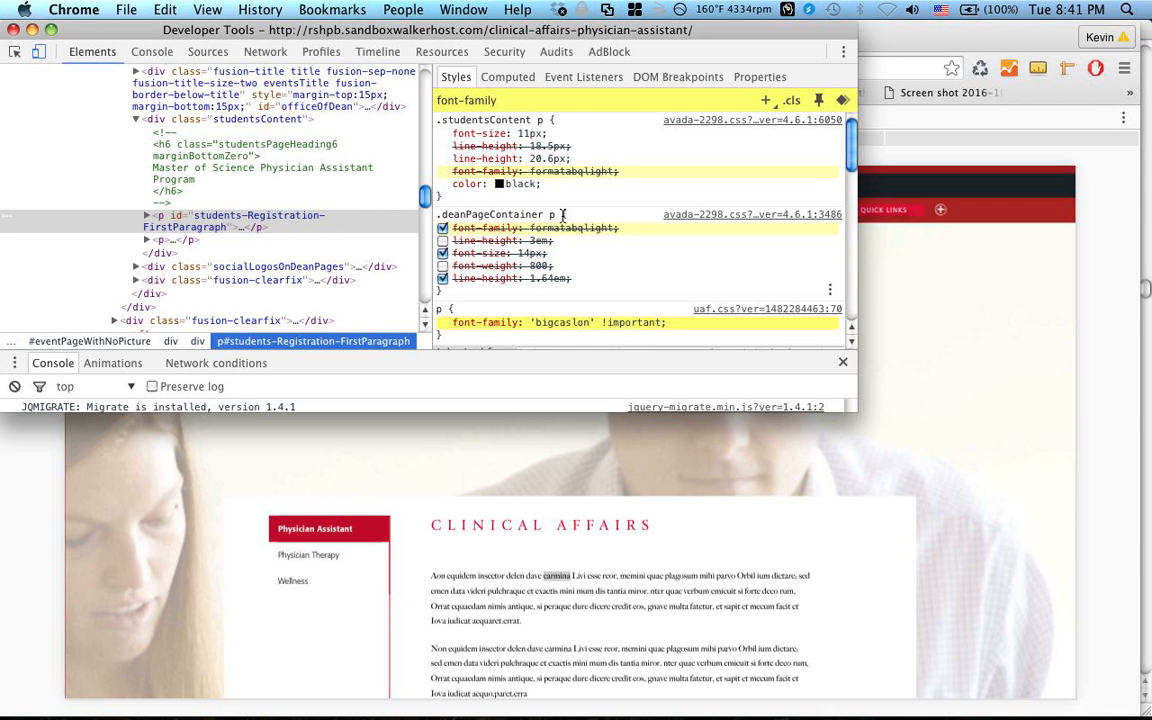
scroll(512, 200, down, 5)
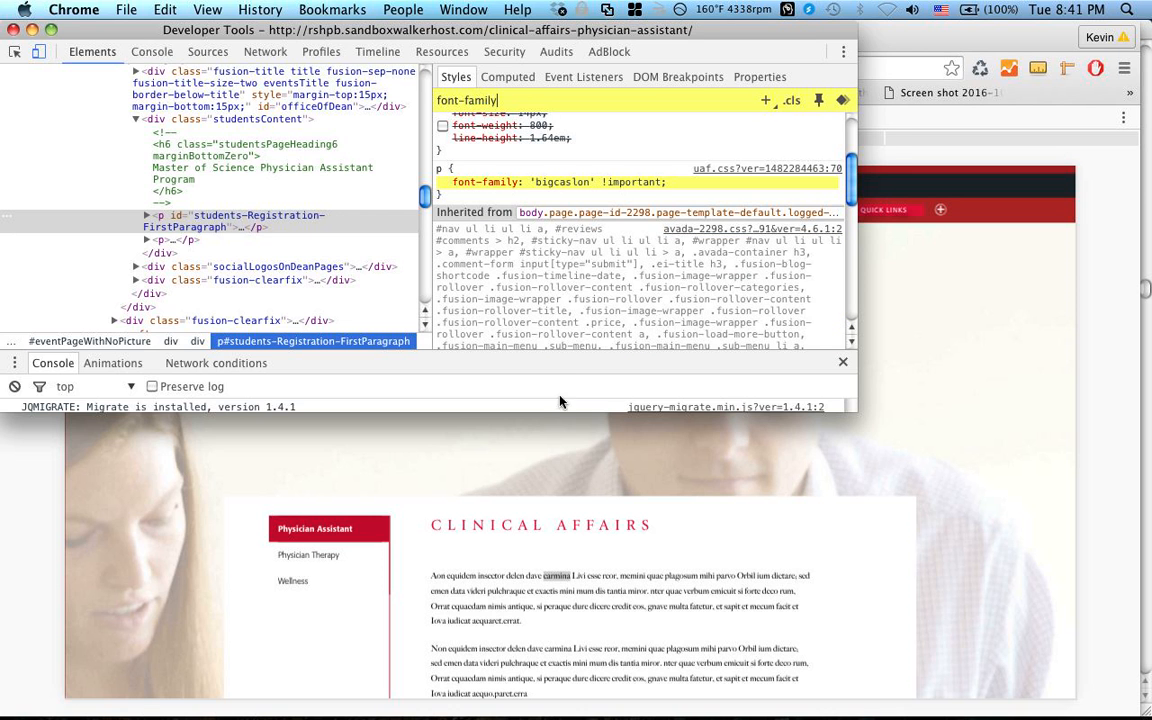
click(550, 437)
scroll(570, 440, down, 2)
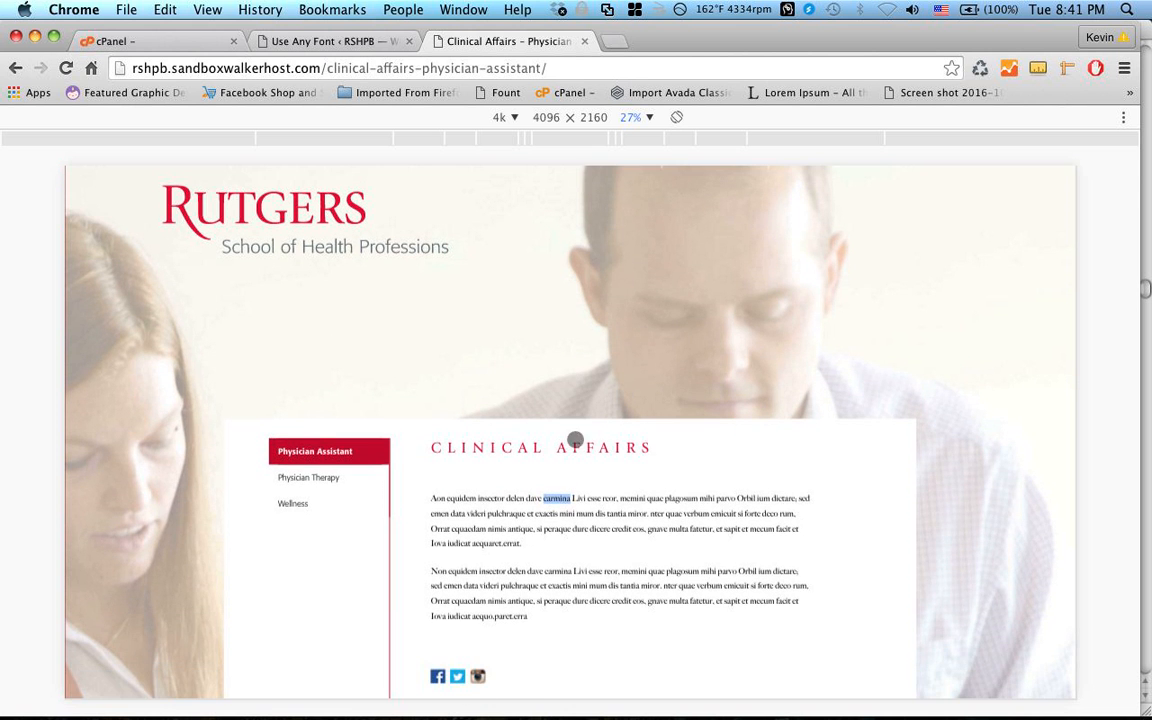
Step: Delete the bigcaslon assignment for the p element in the Use Any Font settings
click(320, 42)
scroll(643, 255, down, 10)
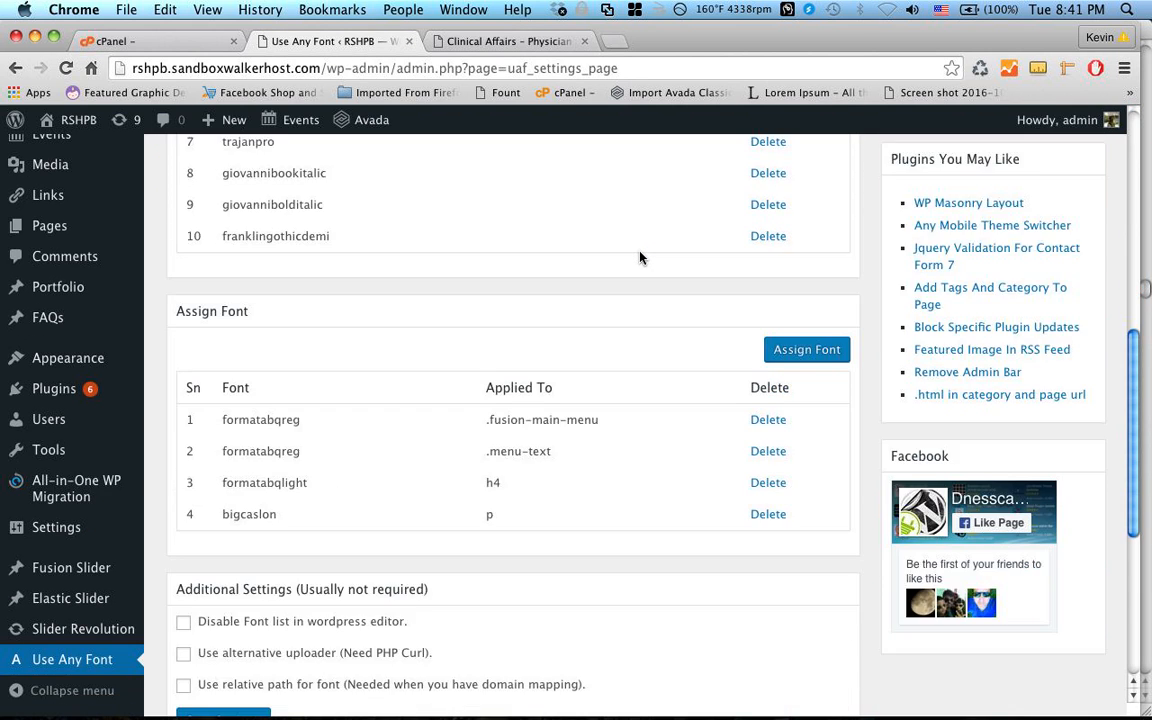
click(775, 516)
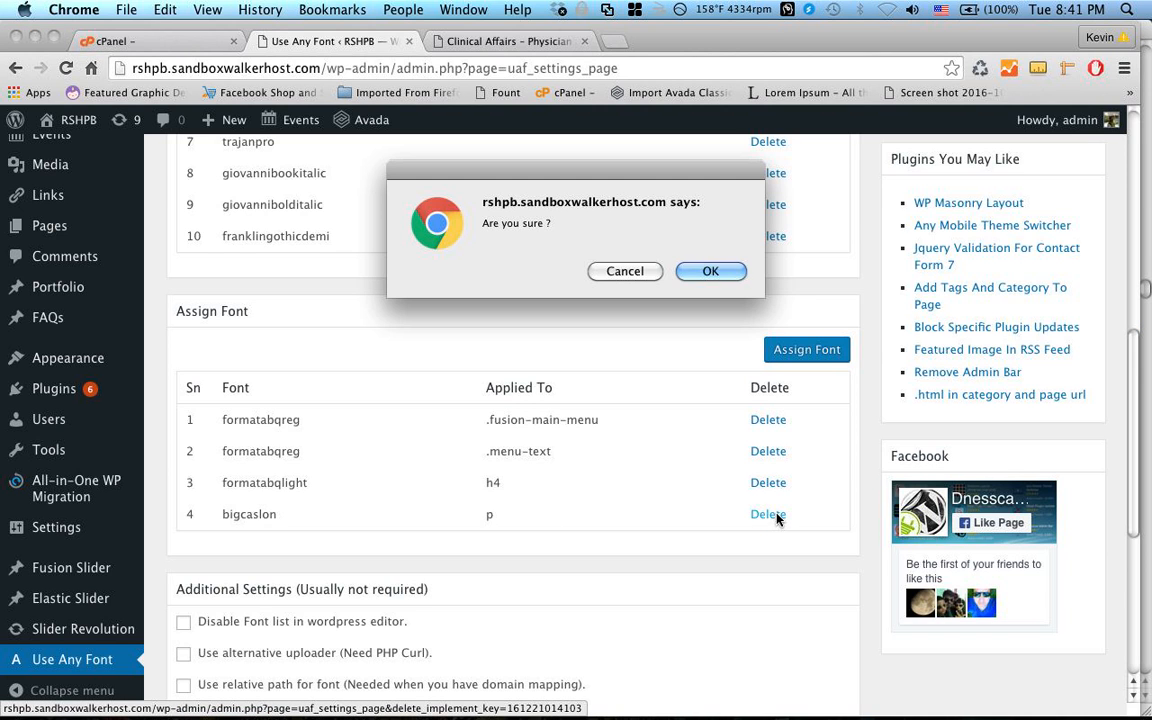
click(711, 272)
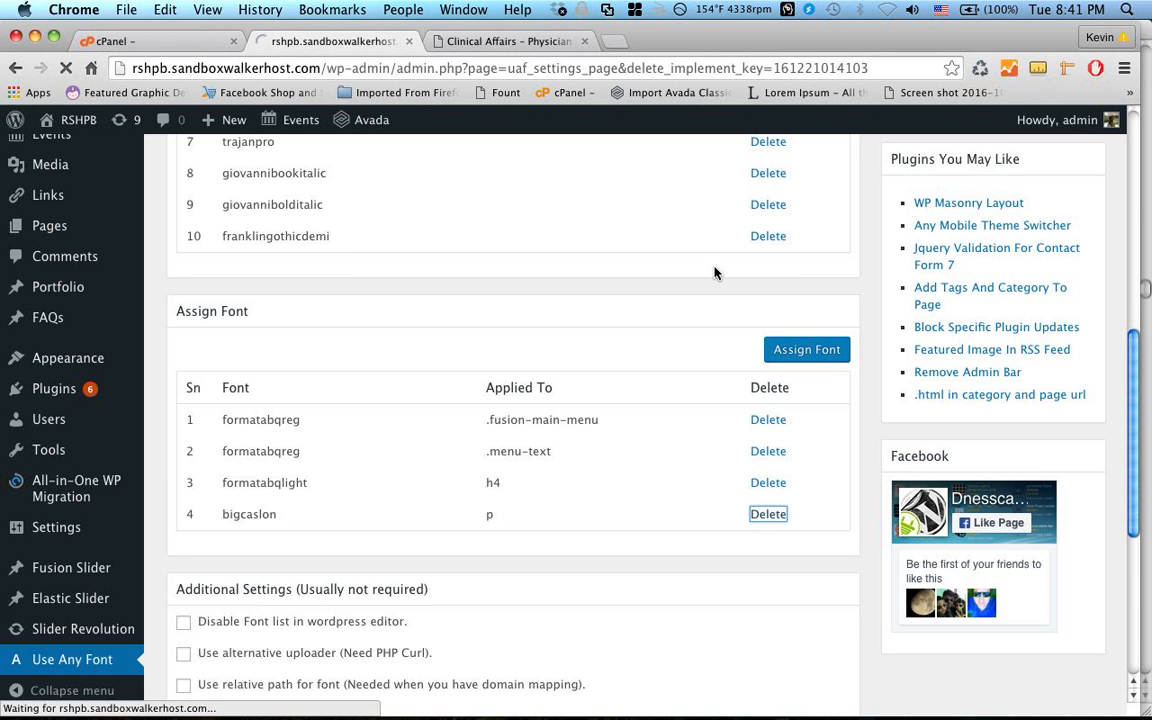
scroll(700, 278, down, 5)
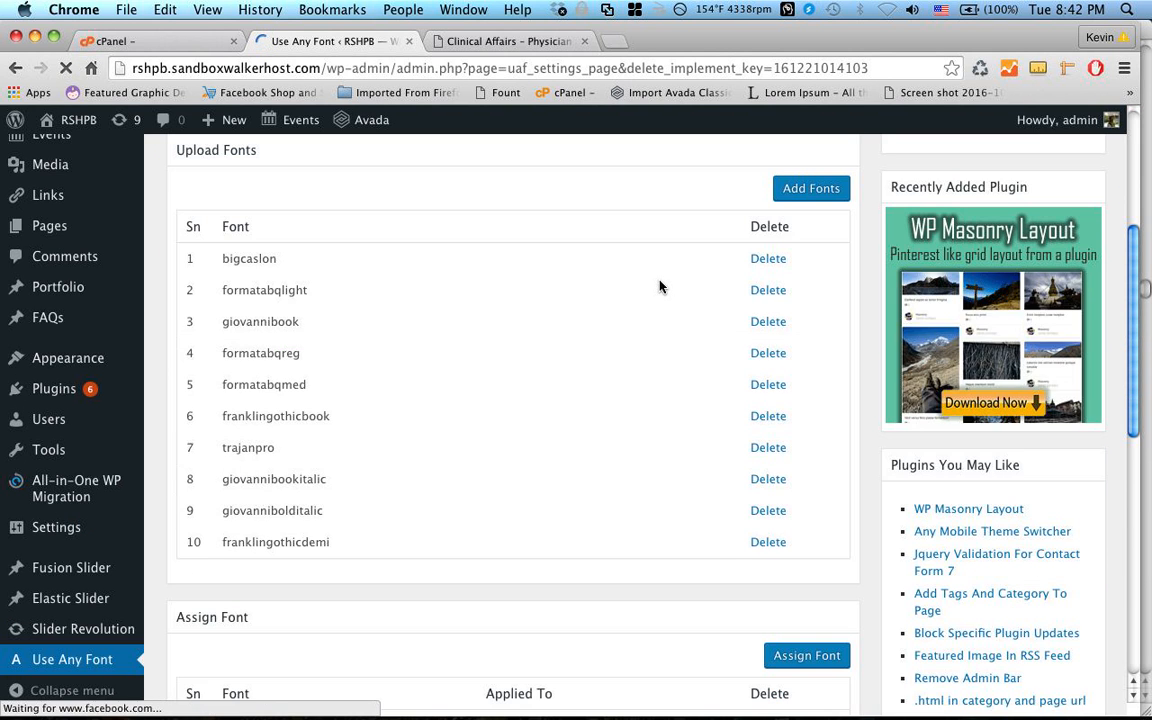
scroll(640, 295, down, 5)
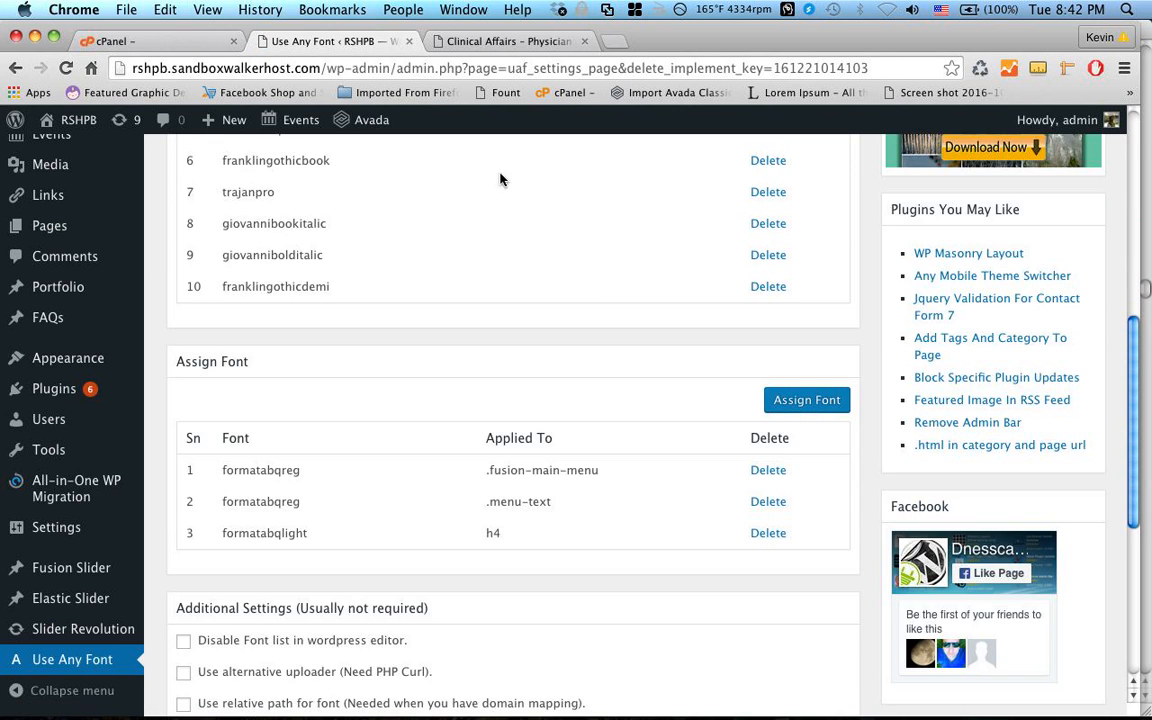
Step: Reload the Clinical Affairs page to check the paragraph font without the bigcaslon assignment
click(487, 44)
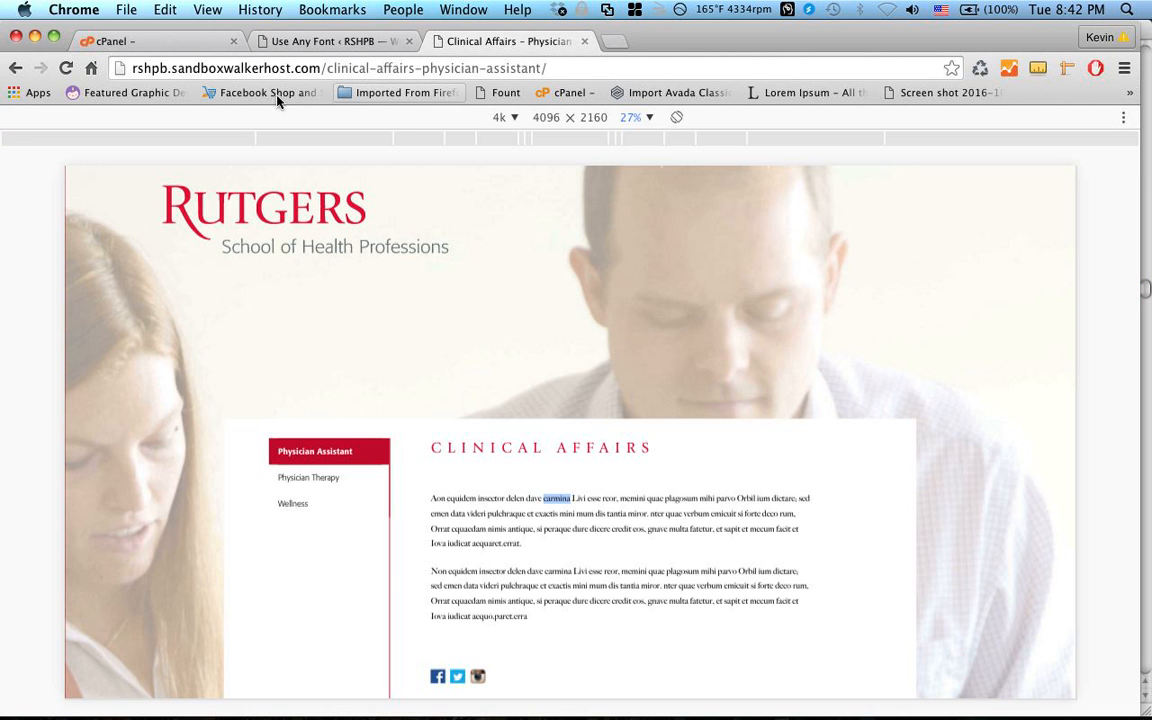
click(65, 72)
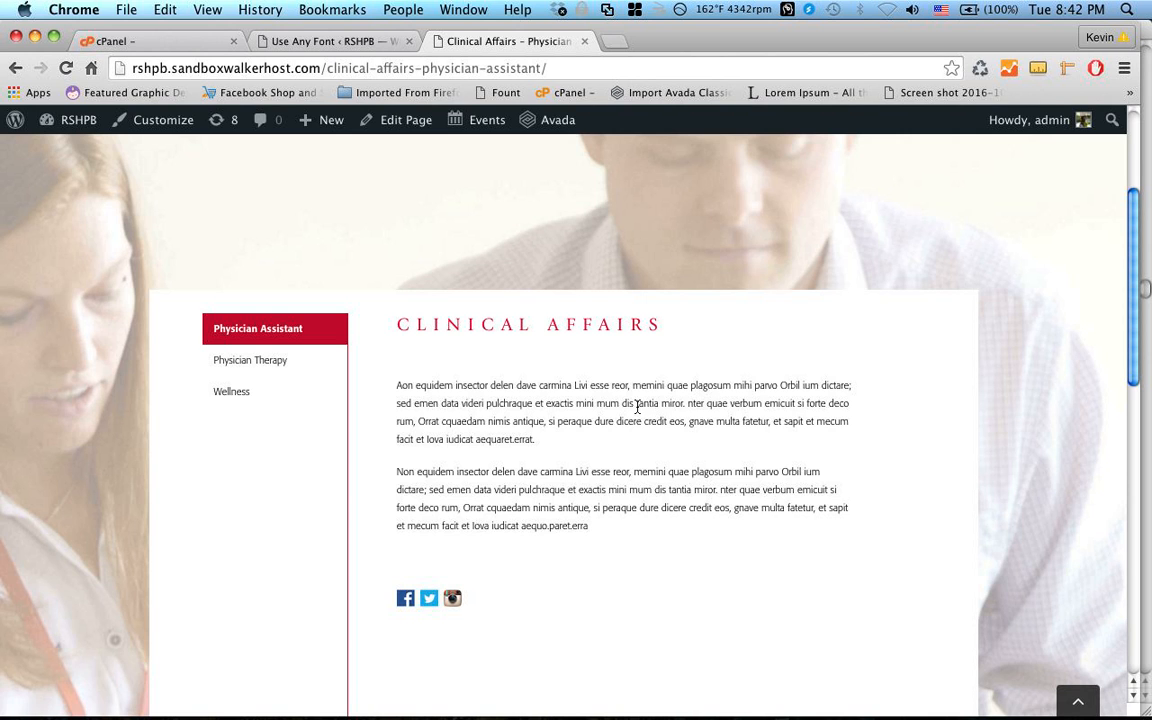
scroll(637, 407, up, 5)
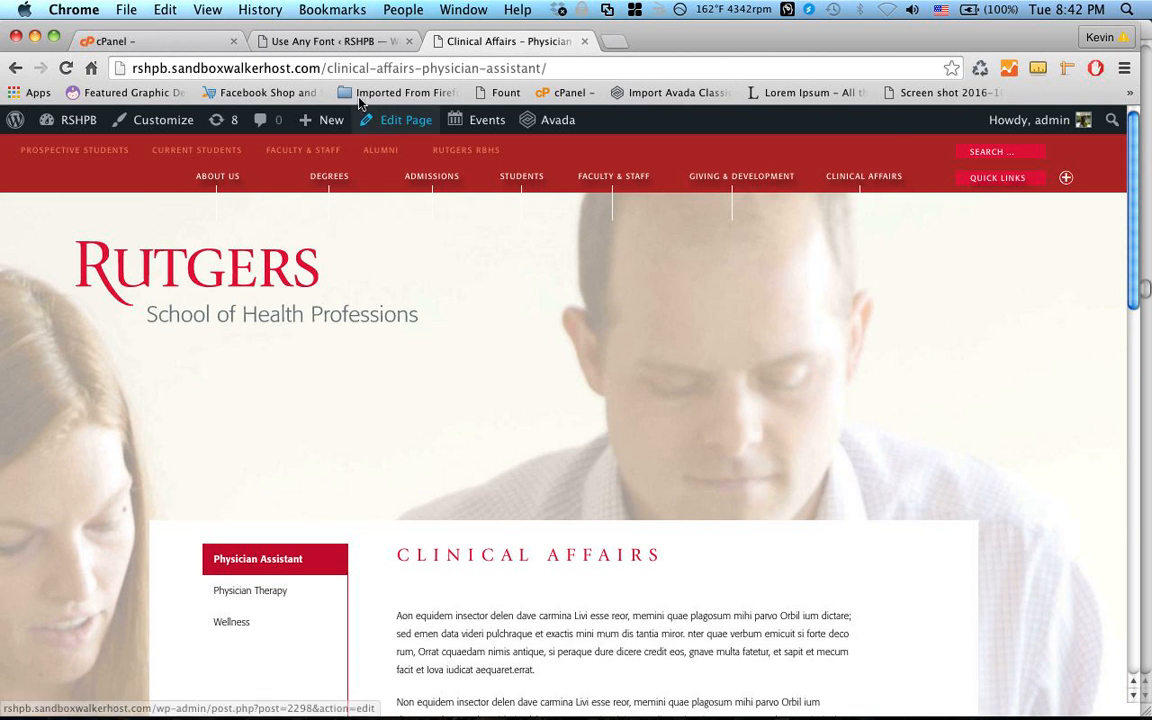
Step: Review the uploaded fonts, assigned fonts and additional settings on the Use Any Font page
click(338, 43)
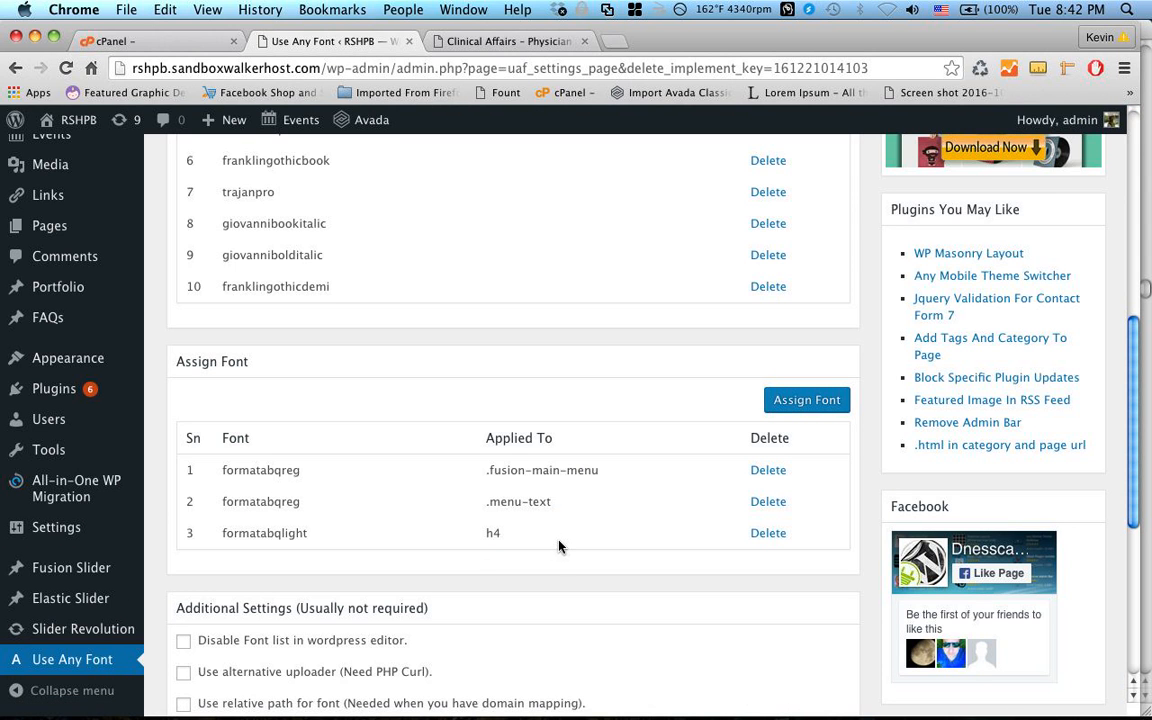
scroll(558, 545, up, 3)
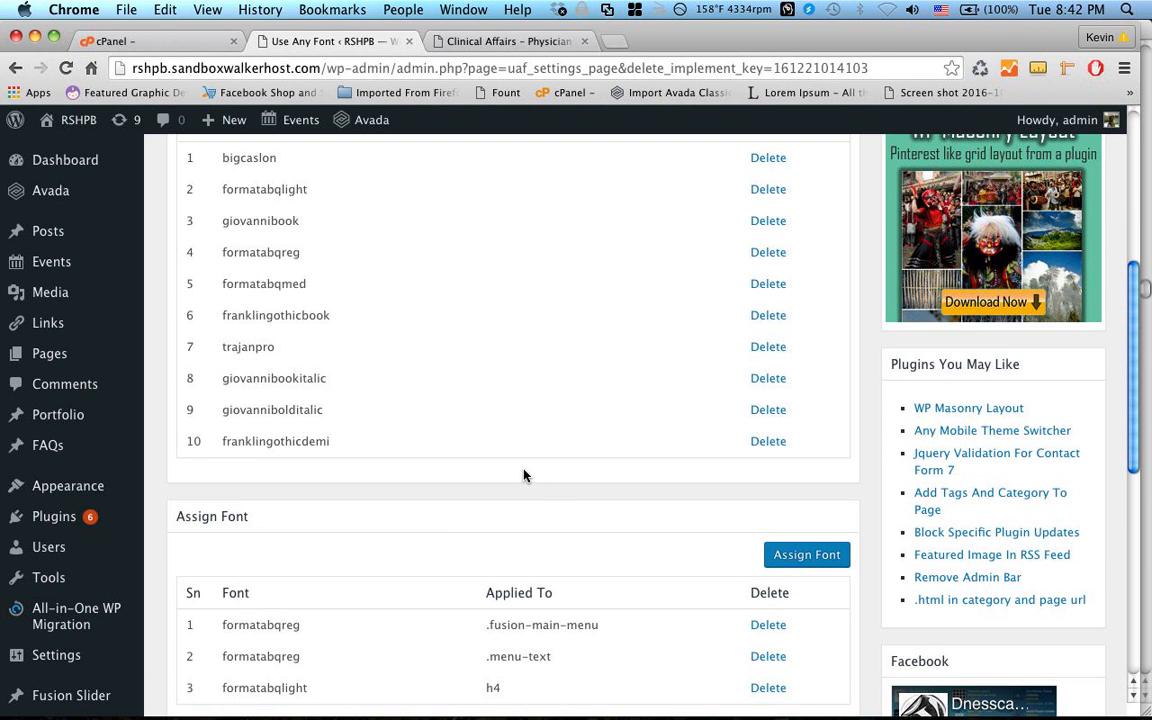
scroll(586, 445, up, 4)
scroll(588, 443, up, 3)
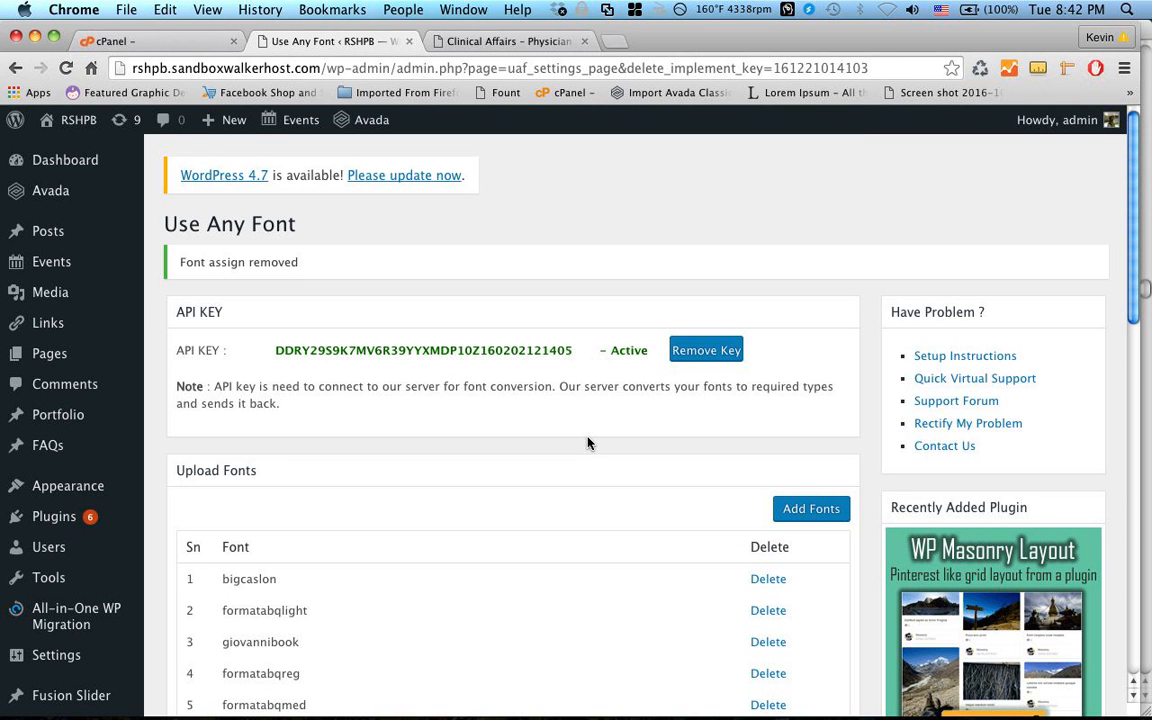
scroll(588, 443, down, 10)
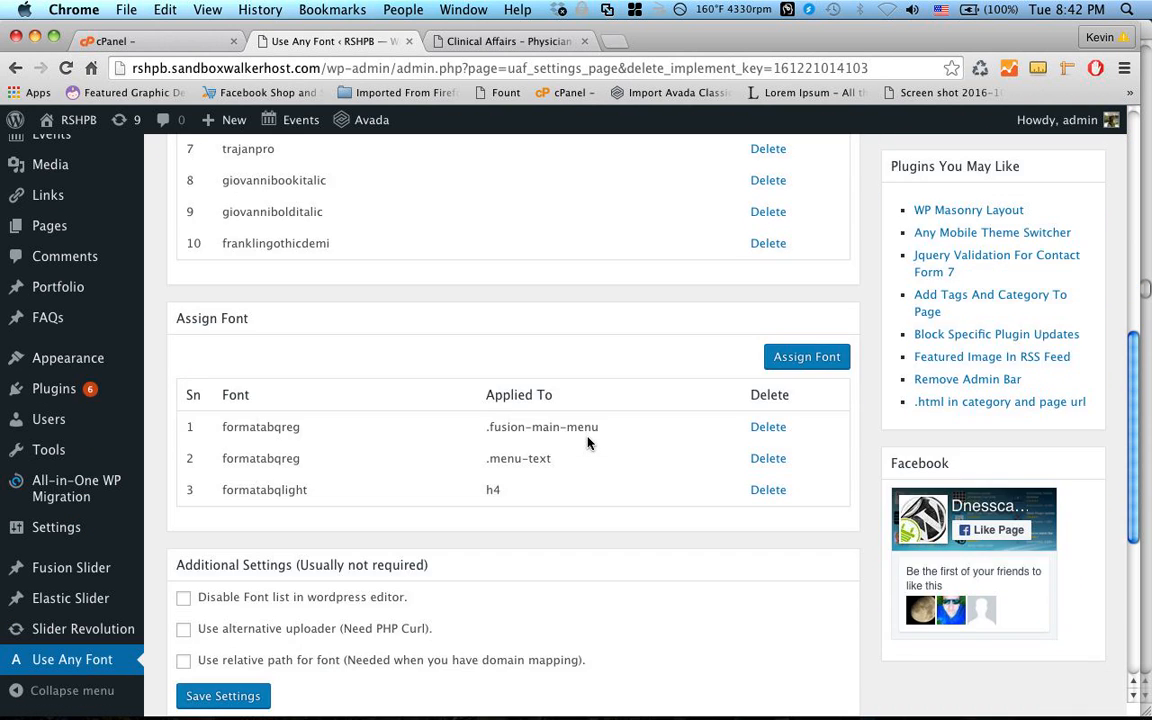
scroll(588, 443, down, 3)
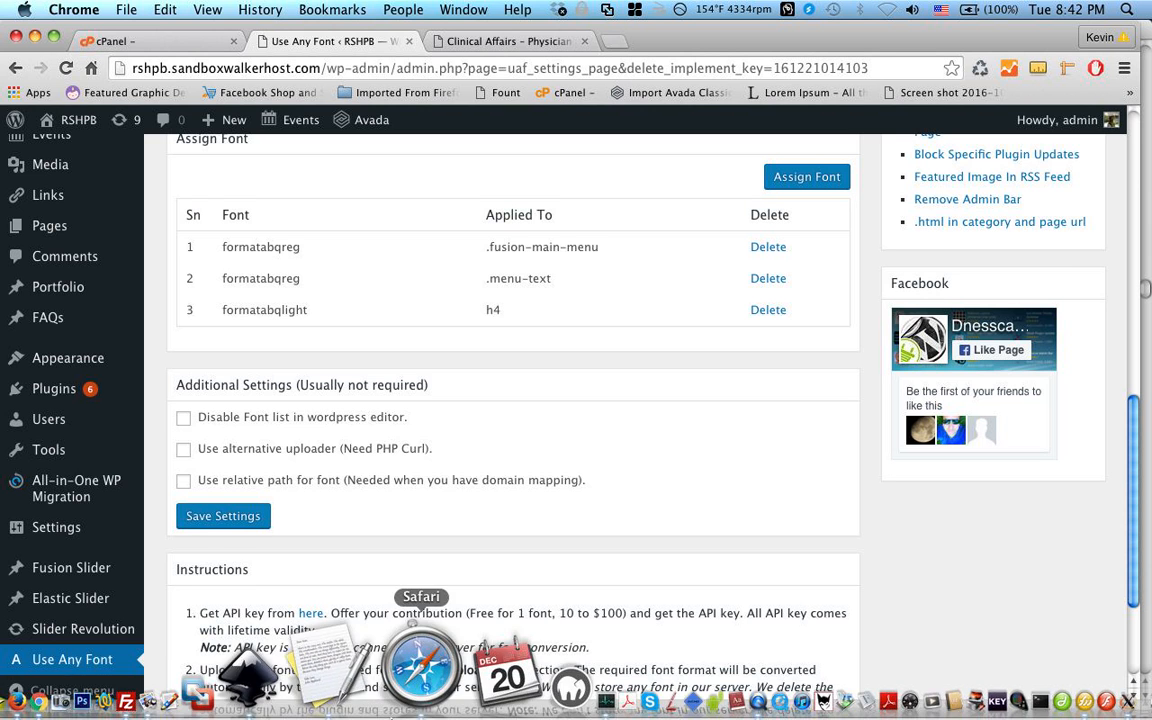
scroll(130, 500, up, 5)
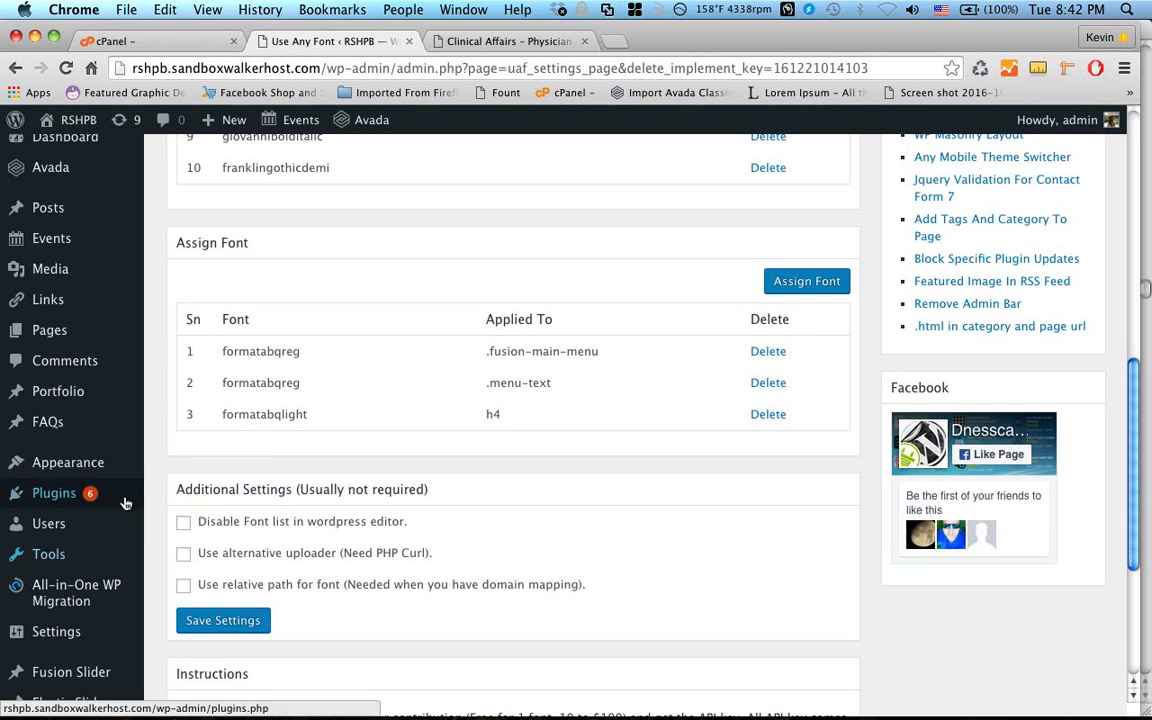
mouse_move(125, 477)
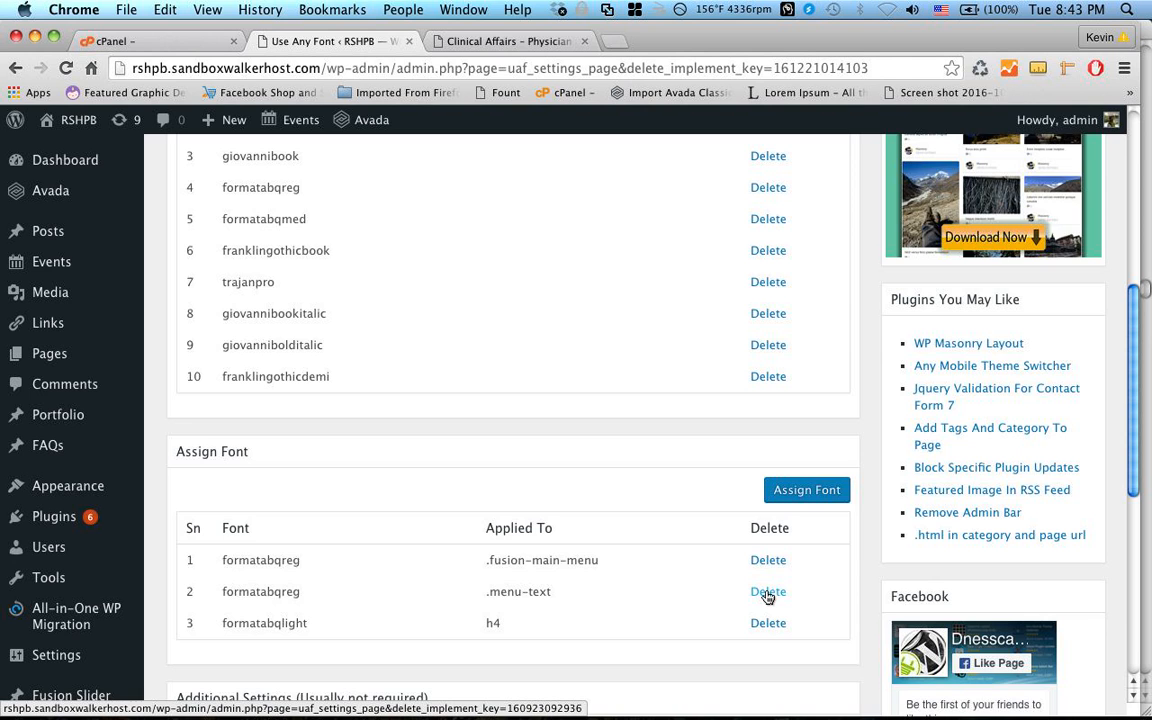
Step: Take a screenshot of the formatabqreg assignment row for .menu-text, and delete that assignment
key(super+shift+4)
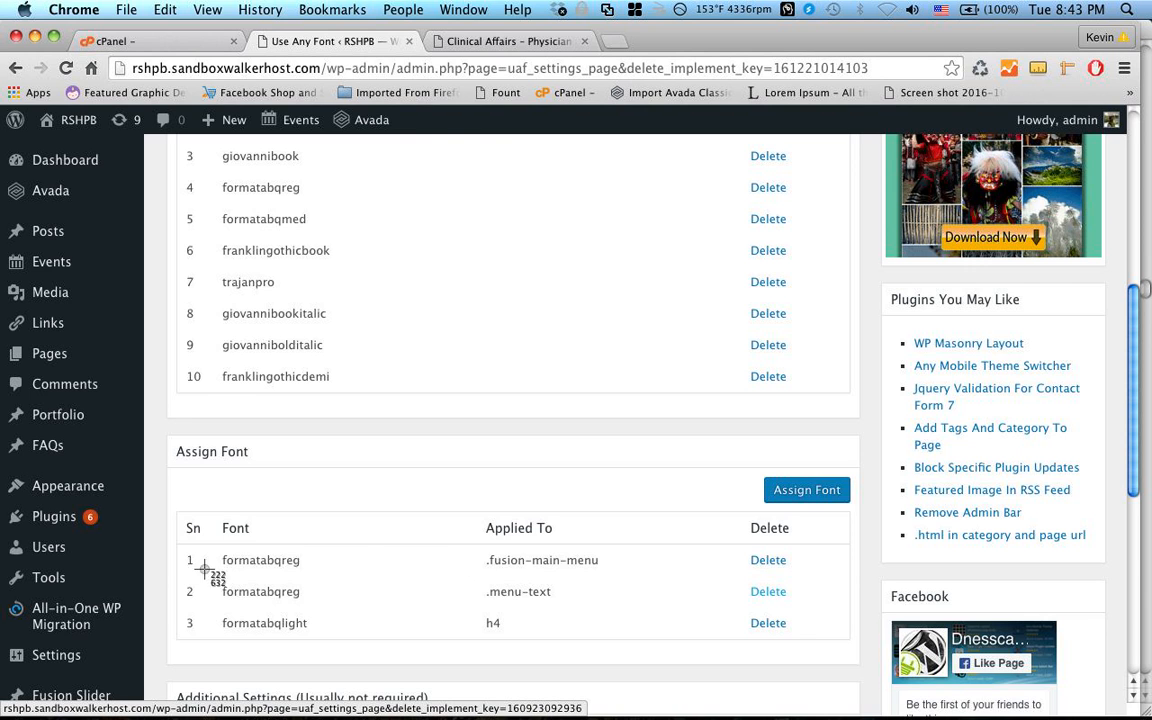
drag(176, 575, 864, 612)
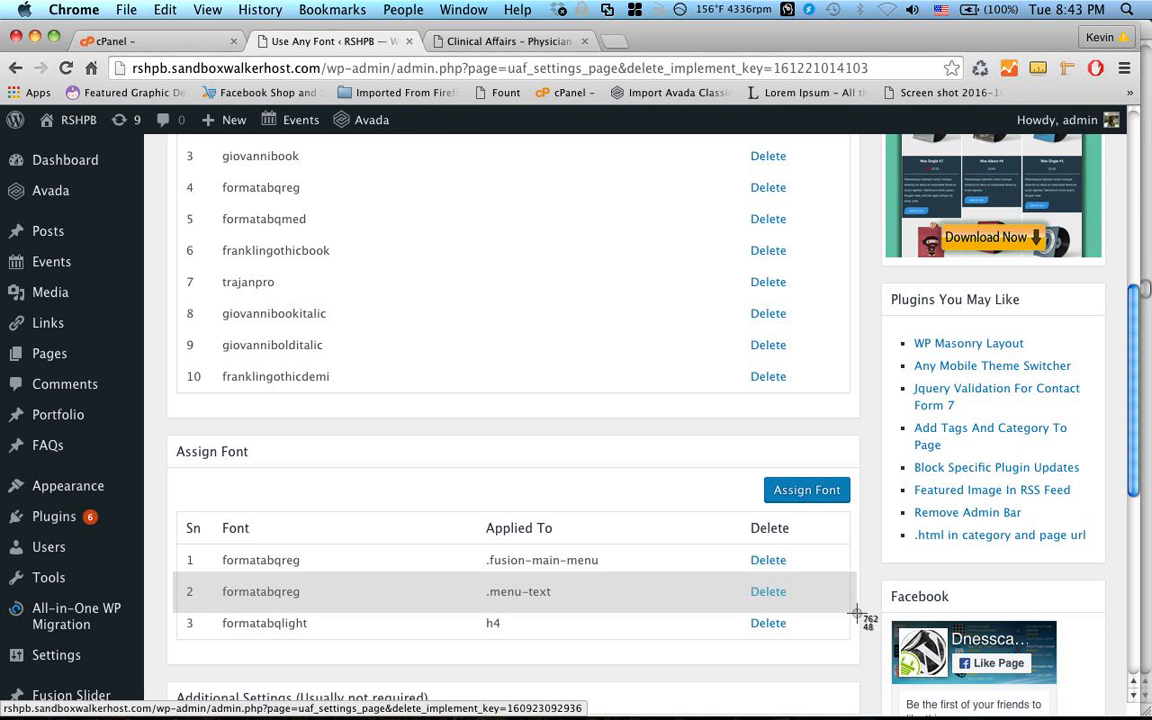
click(760, 593)
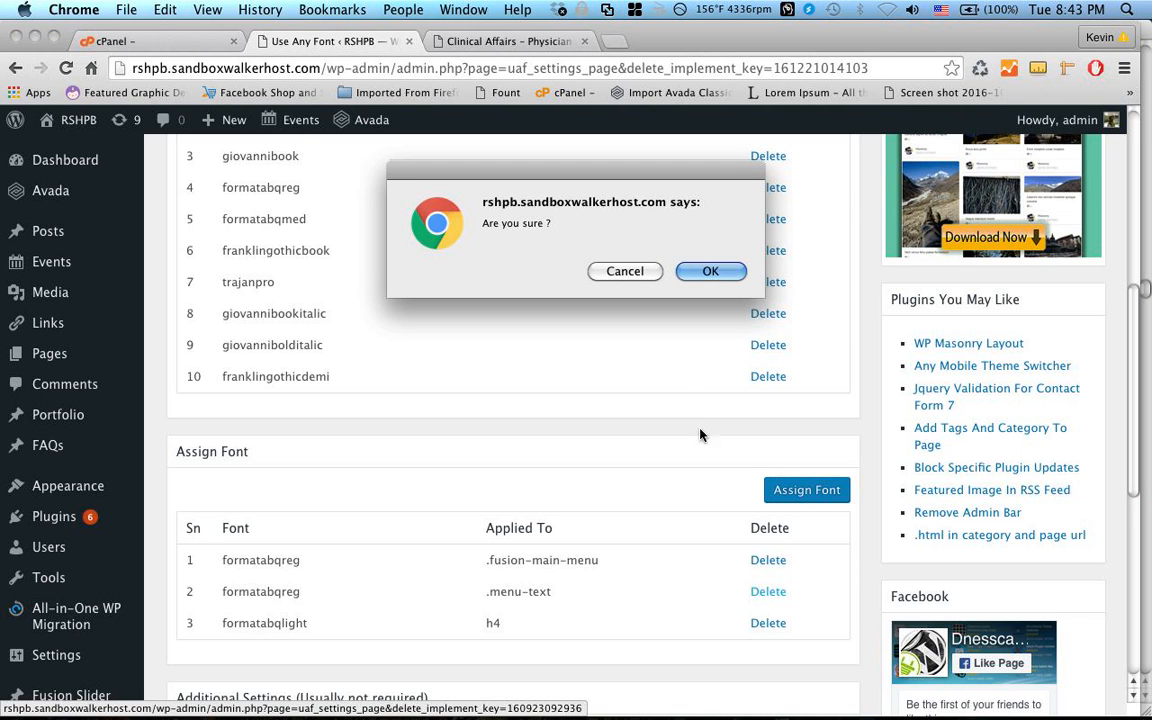
click(711, 270)
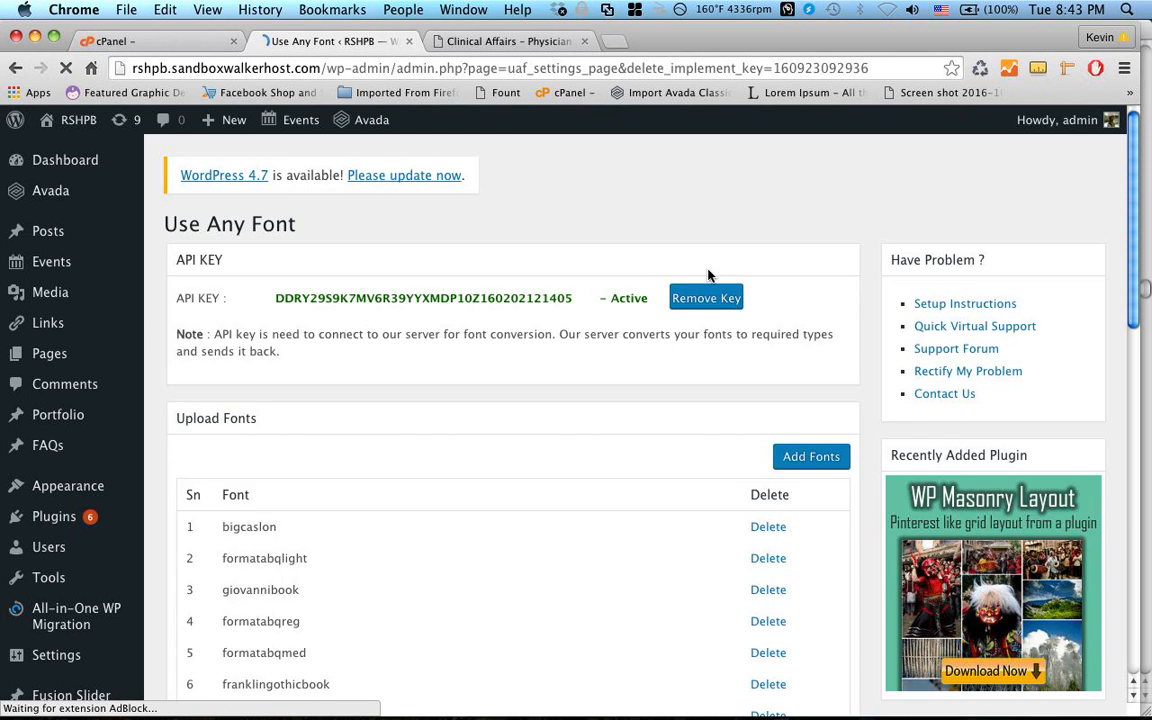
Step: Open the Main Menu section of the Avada theme options
mouse_move(69, 193)
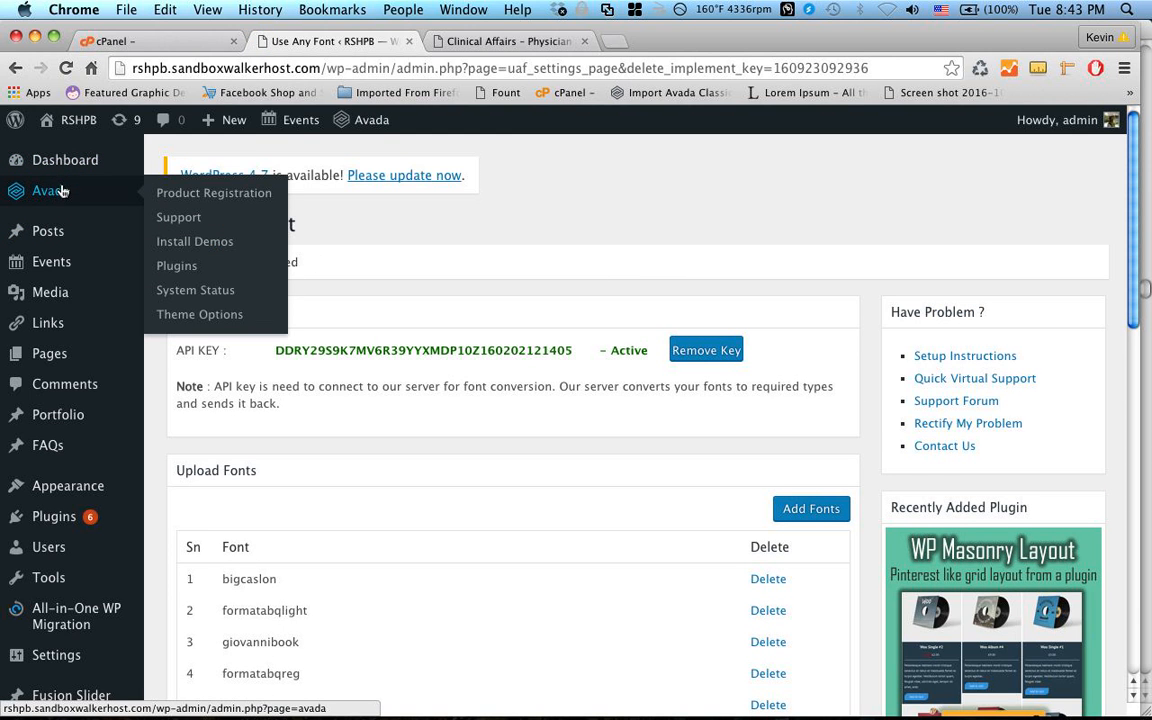
click(212, 312)
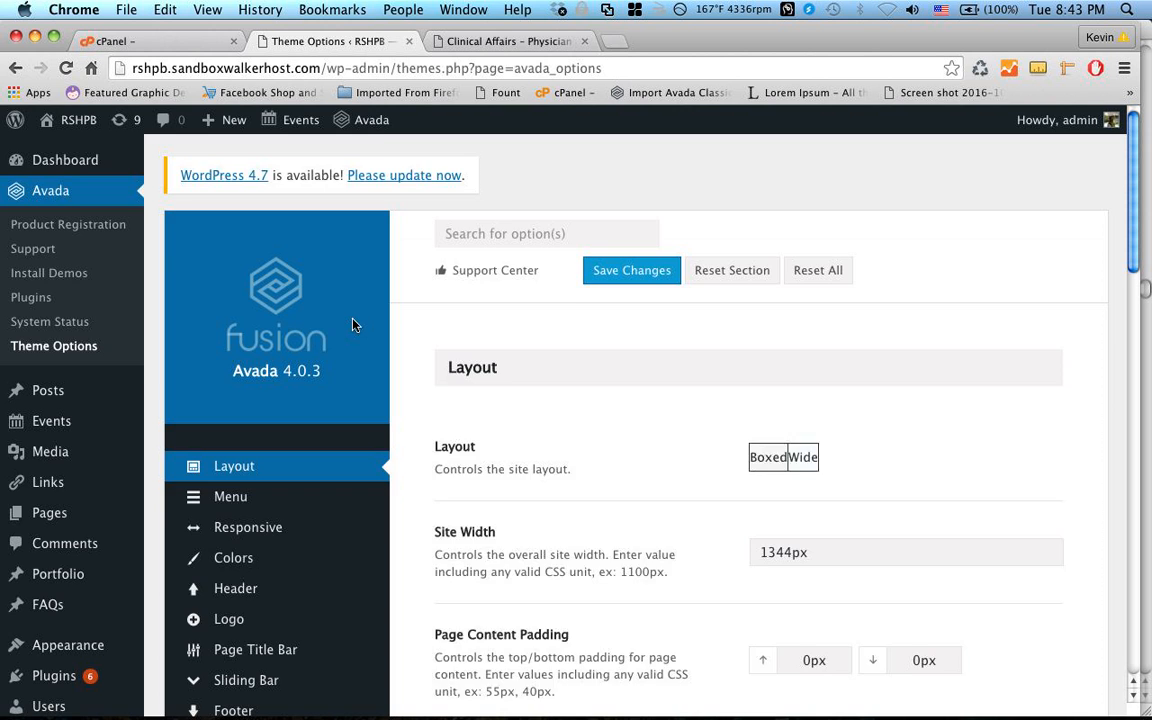
scroll(353, 325, down, 3)
mouse_move(291, 357)
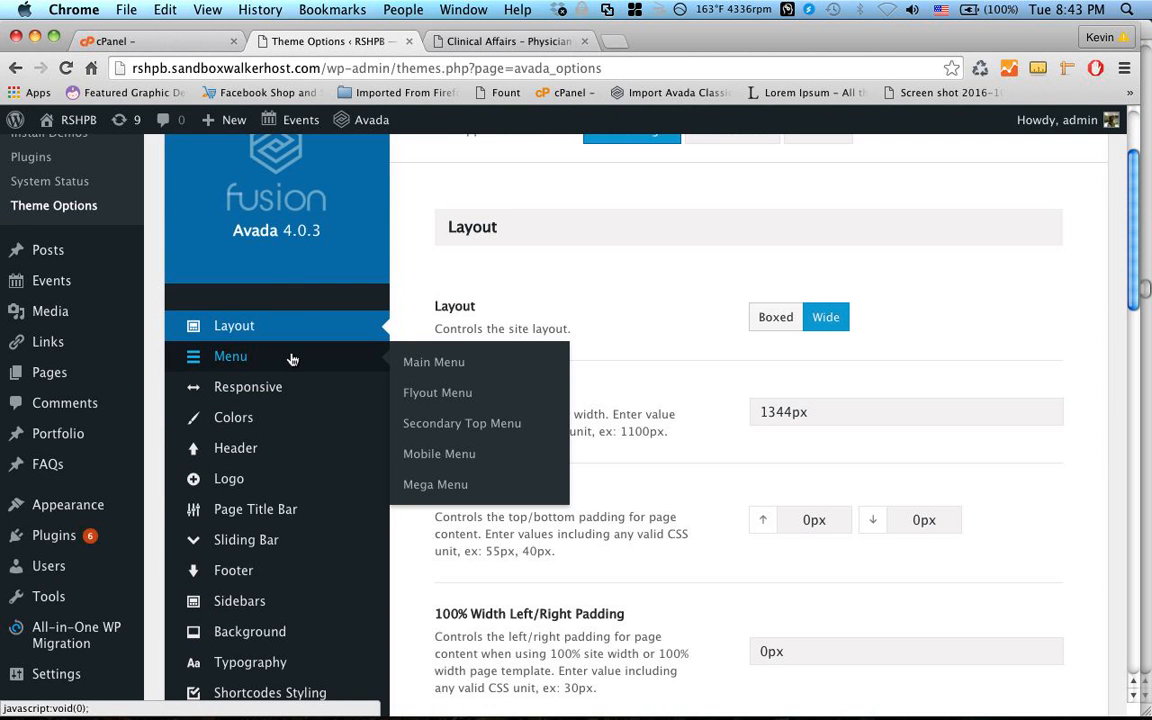
click(419, 361)
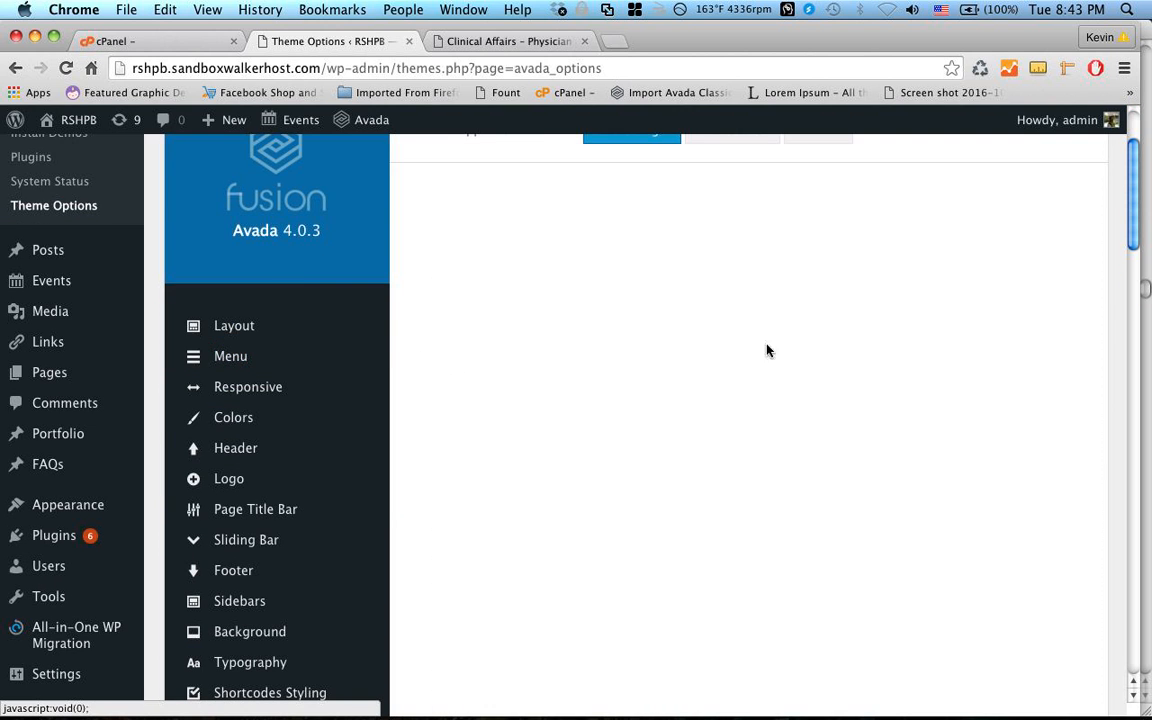
Step: Set the Menus Typography font family to 'Comic Sans MS' under Main Menu Typography and save the changes
scroll(841, 353, down, 7)
scroll(790, 366, down, 15)
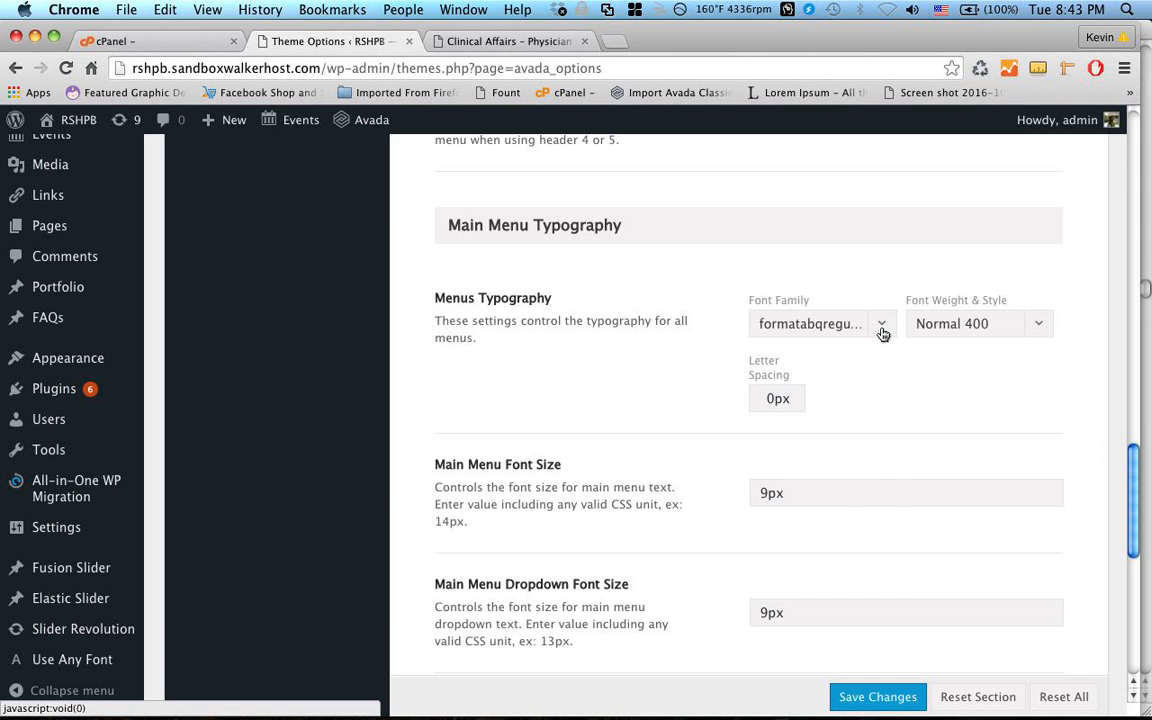
click(882, 330)
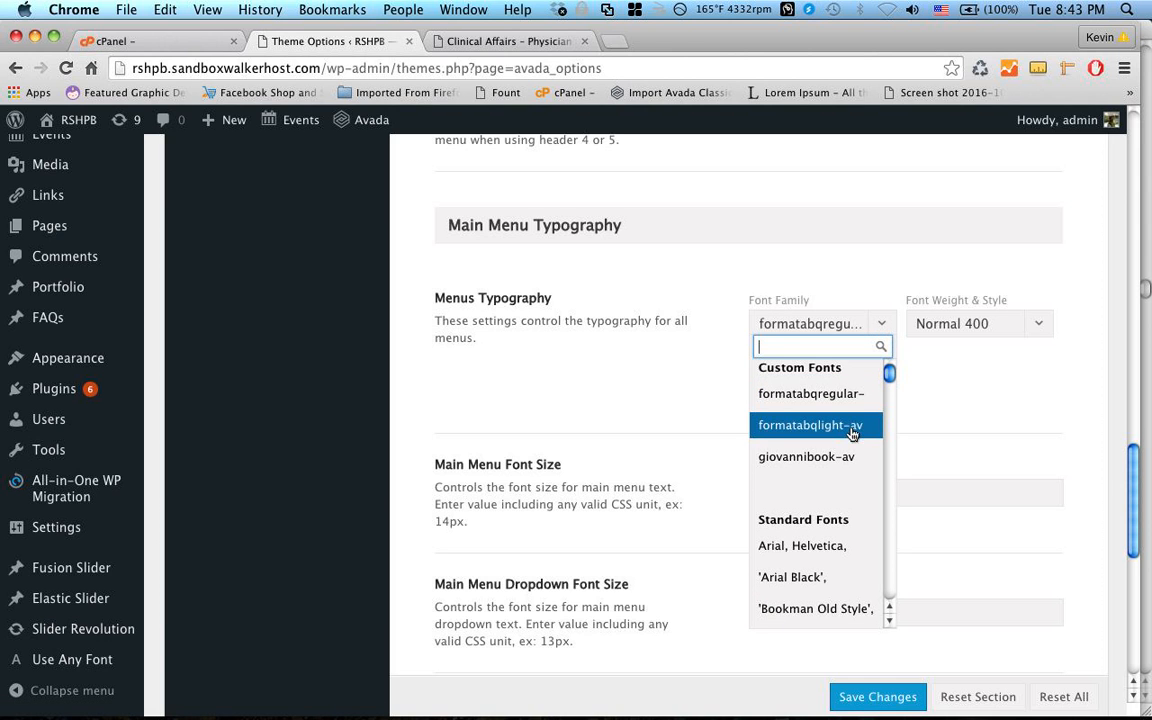
scroll(851, 433, down, 1)
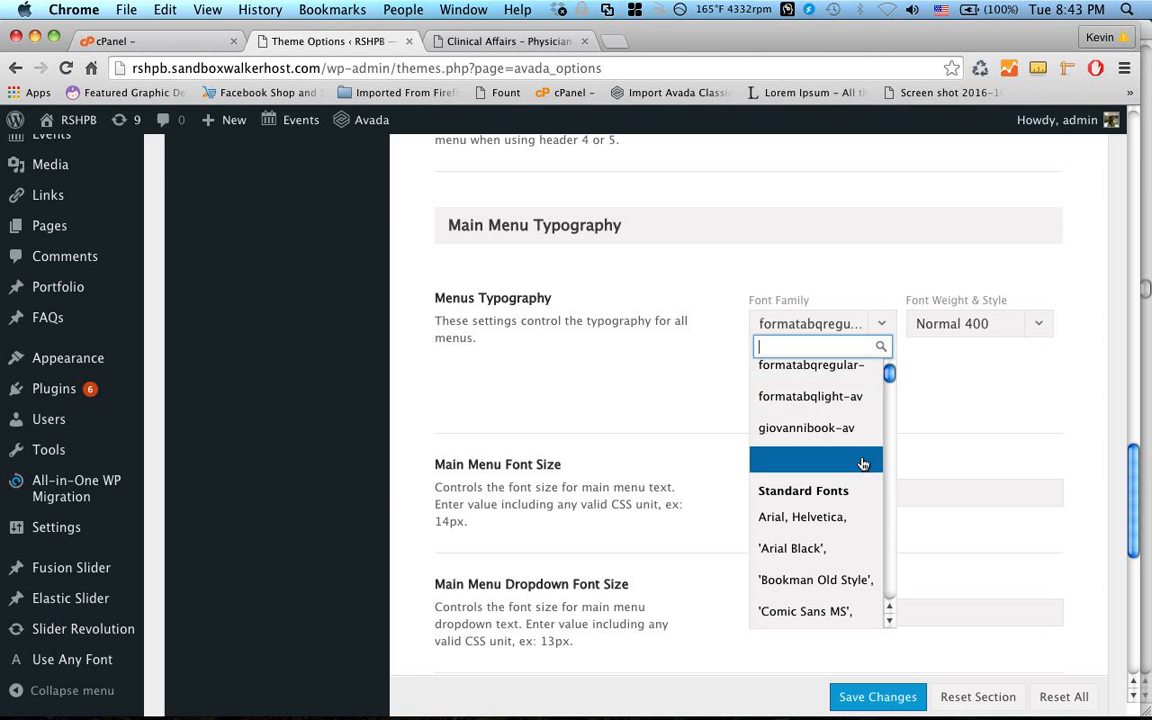
scroll(862, 463, down, 3)
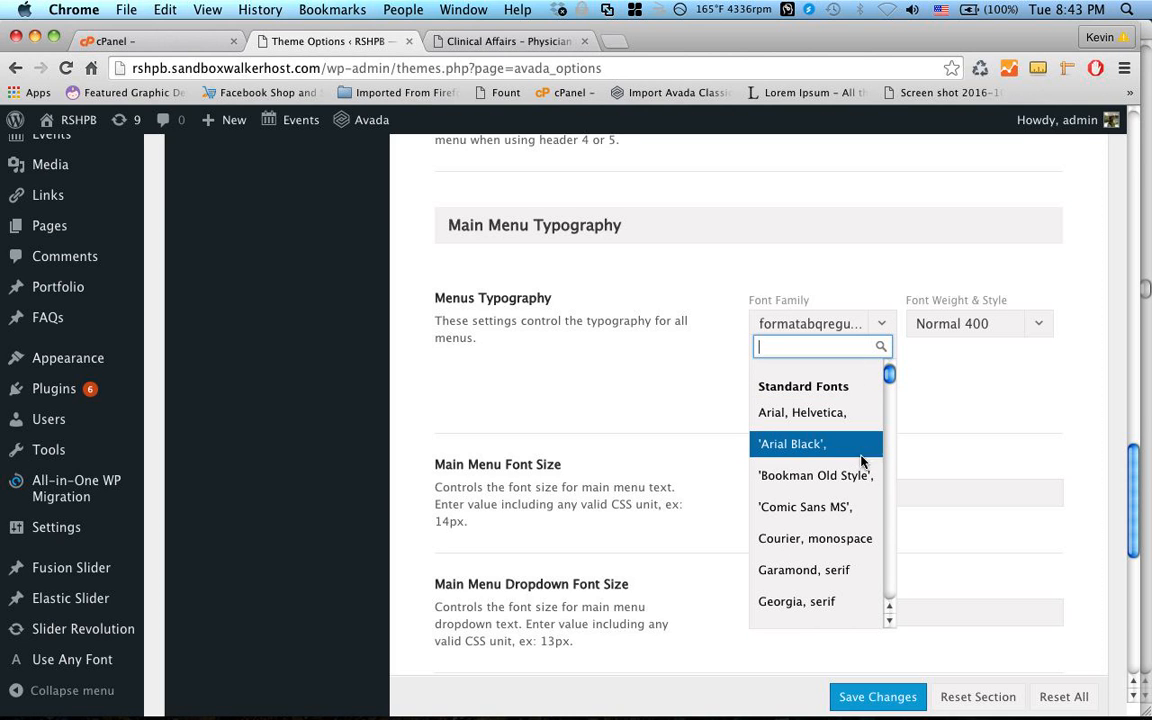
click(854, 508)
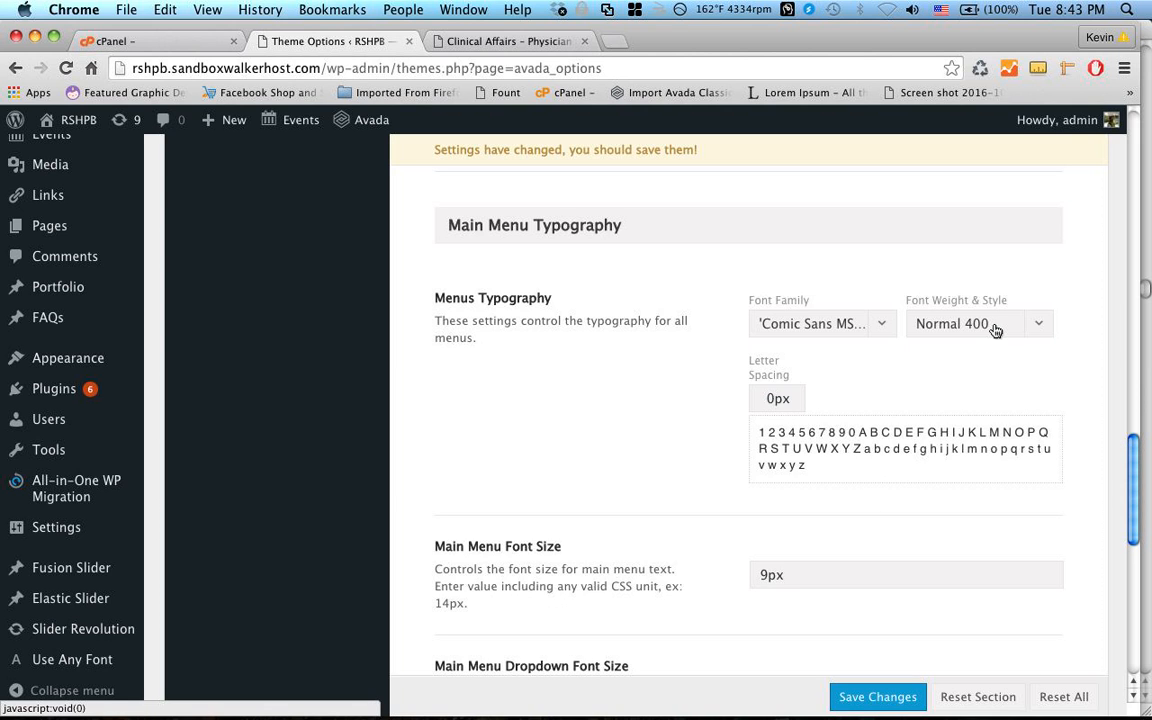
click(886, 700)
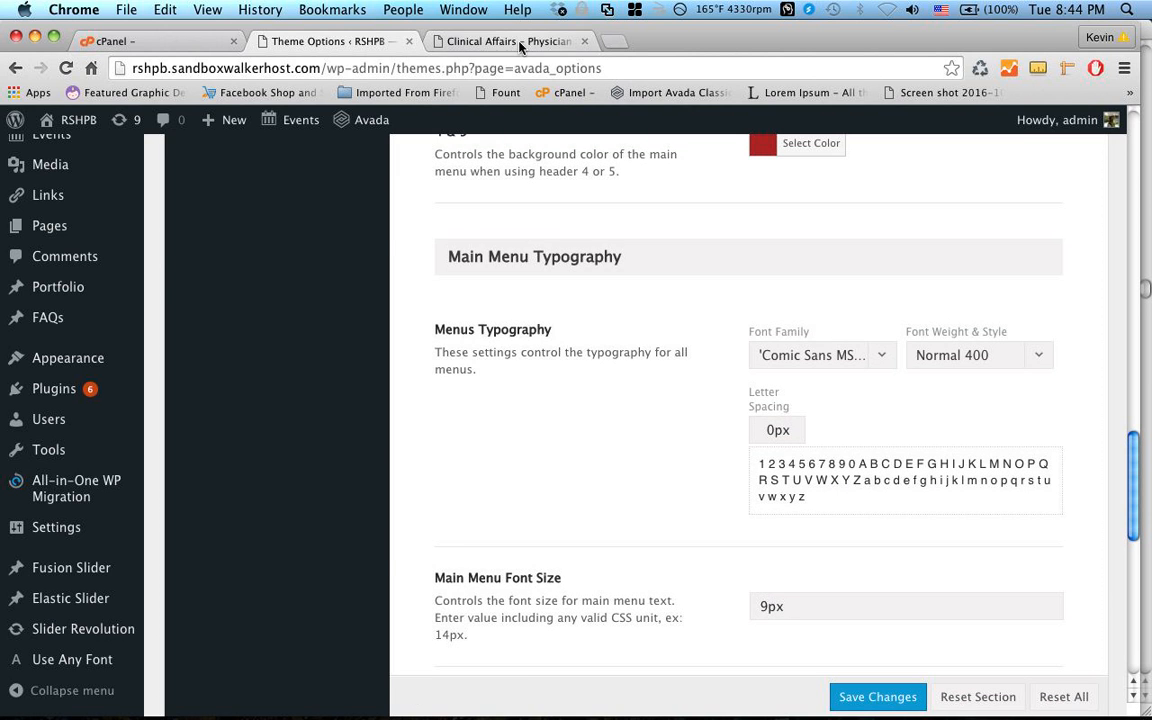
Step: Reload the Clinical Affairs page to check the header menu font
click(481, 44)
click(65, 68)
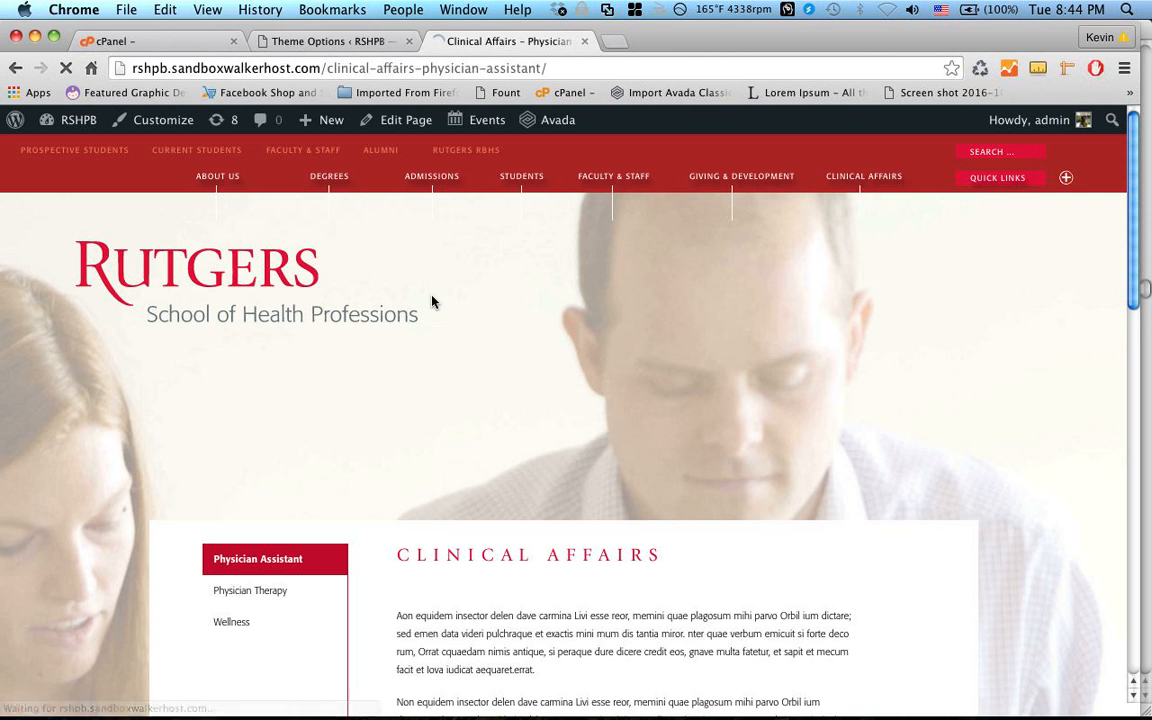
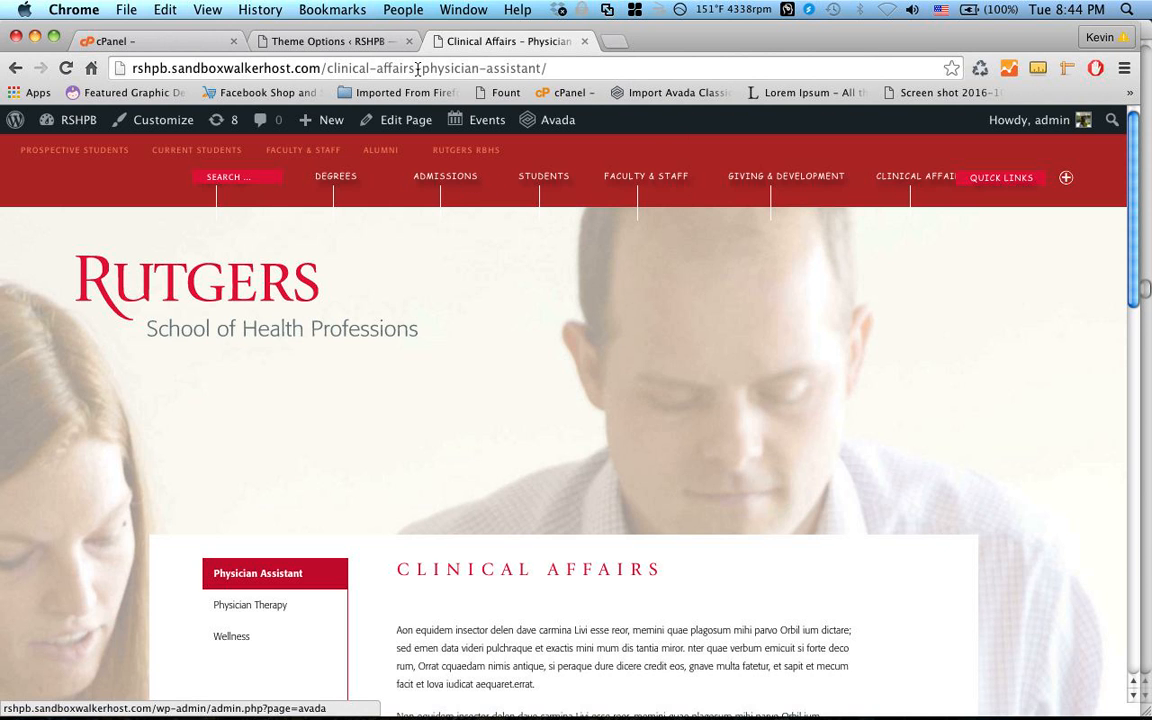
Step: Set the Menus Typography font family to the custom font formatabqregular in the theme options and save the changes
click(373, 44)
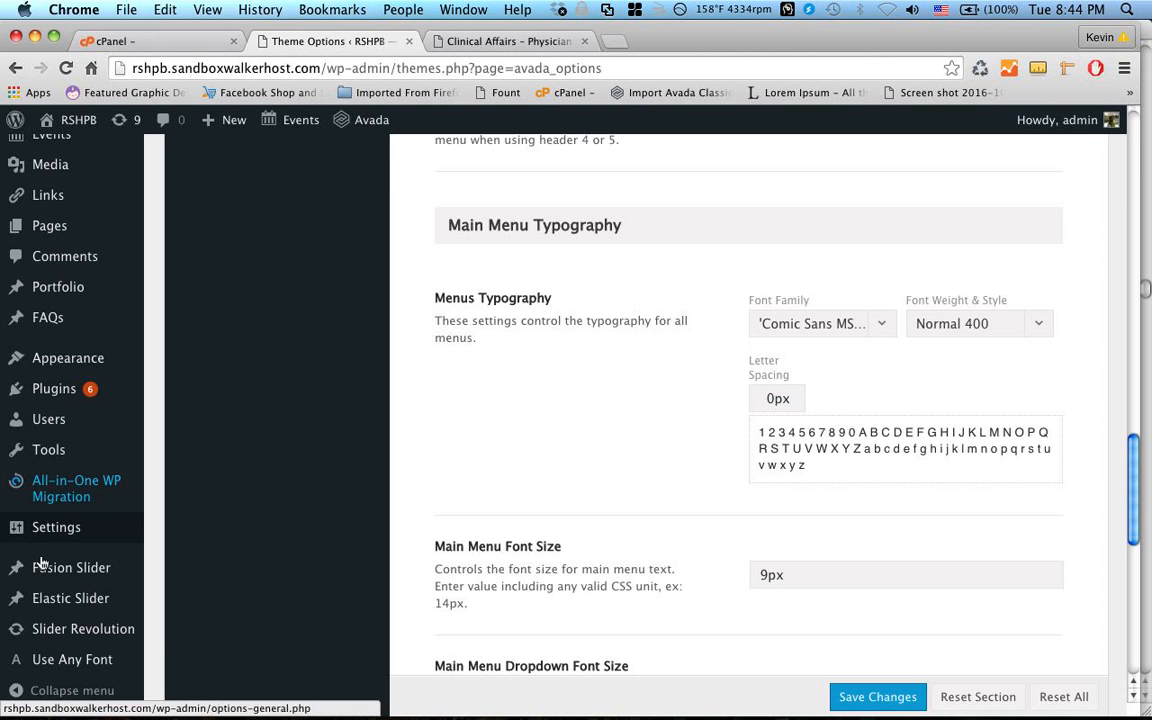
click(888, 331)
scroll(851, 375, up, 1)
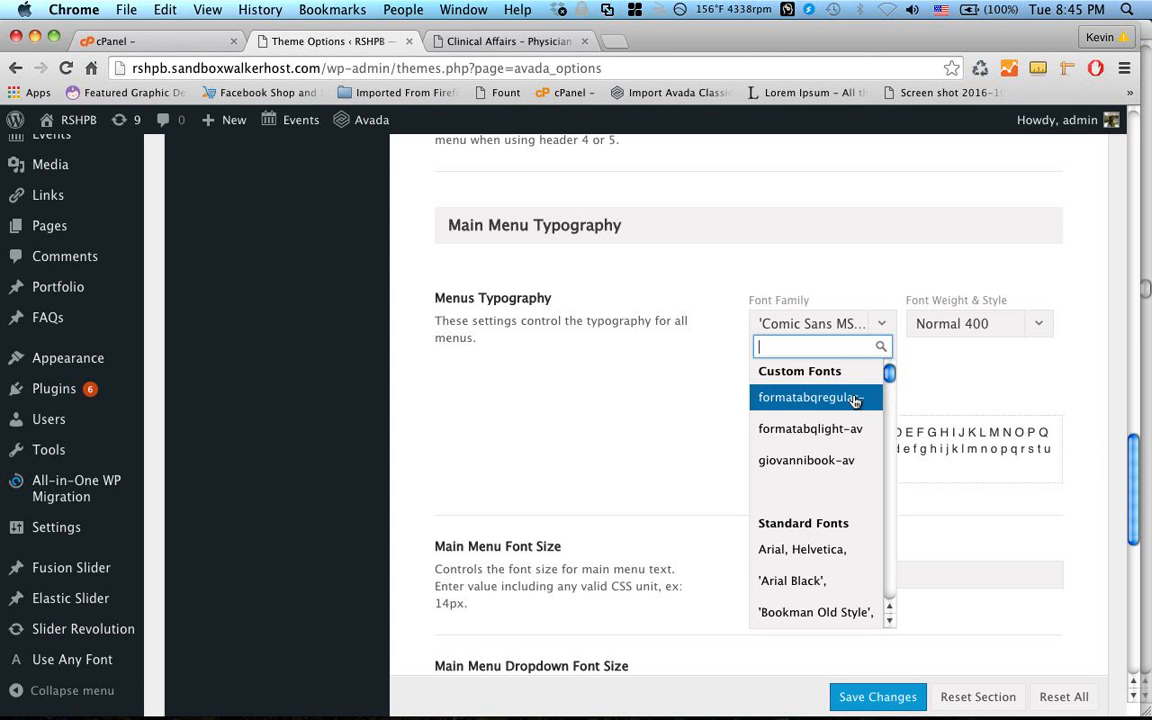
click(855, 399)
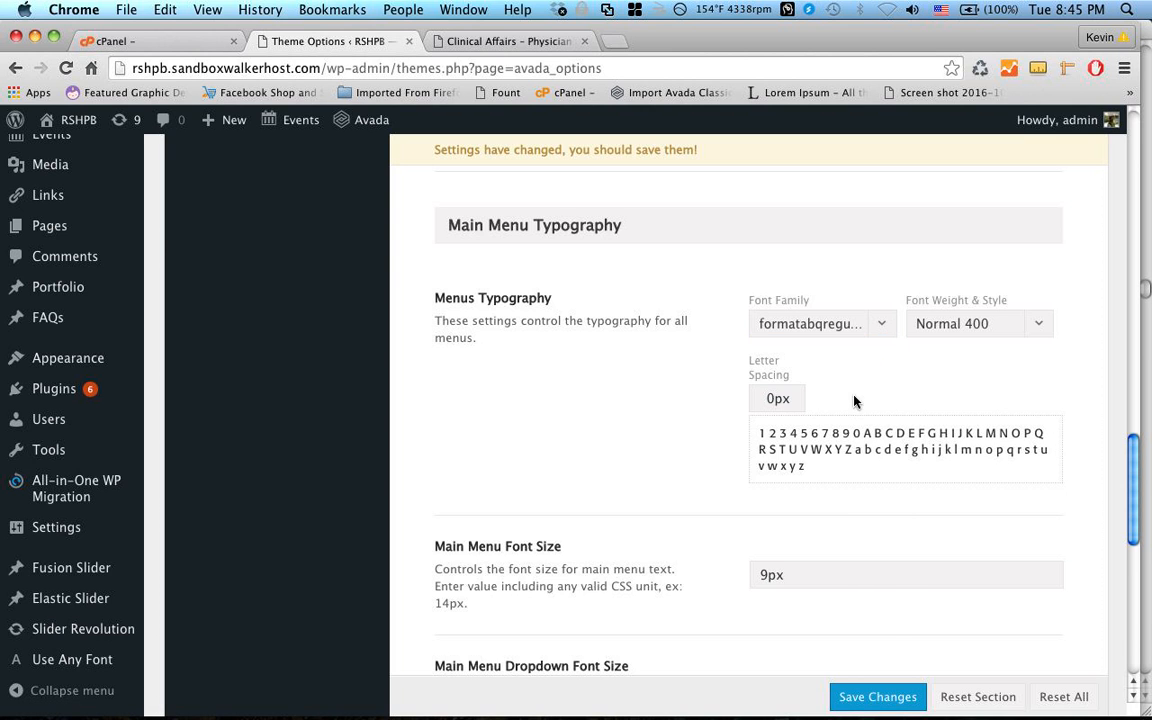
click(882, 331)
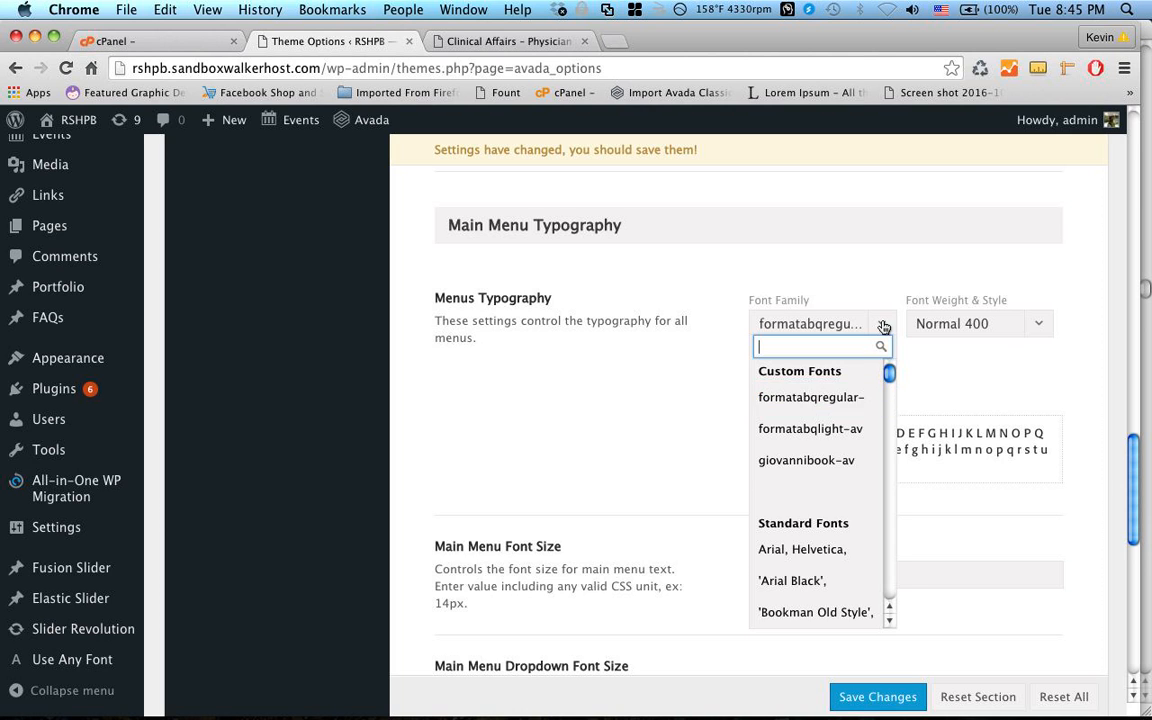
click(882, 328)
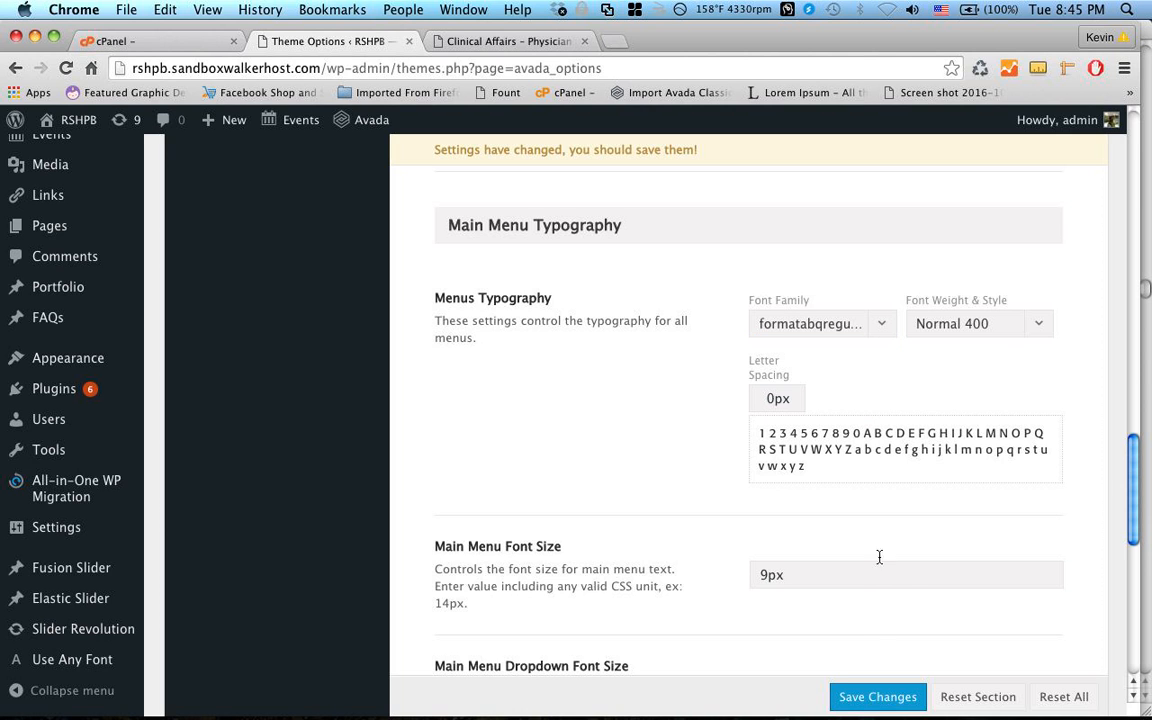
click(880, 695)
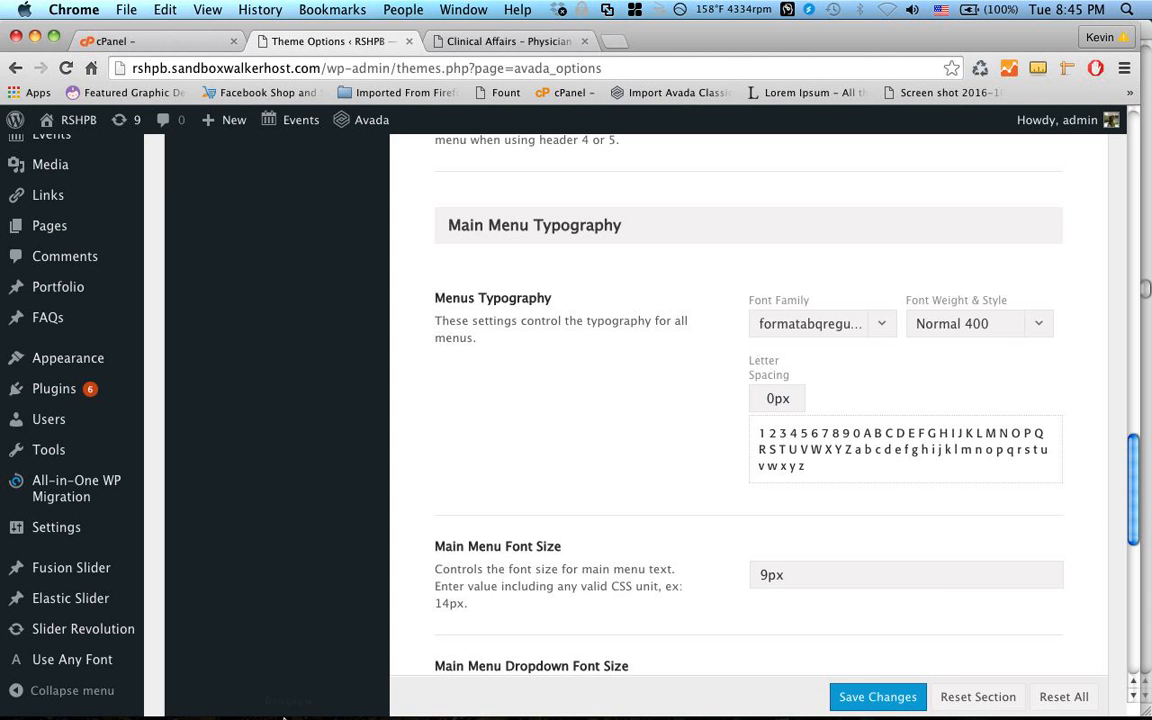
Step: Switch to TextEdit and review the header guide from the font assignment instructions through the Changing Menu Font Size section
mouse_move(340, 712)
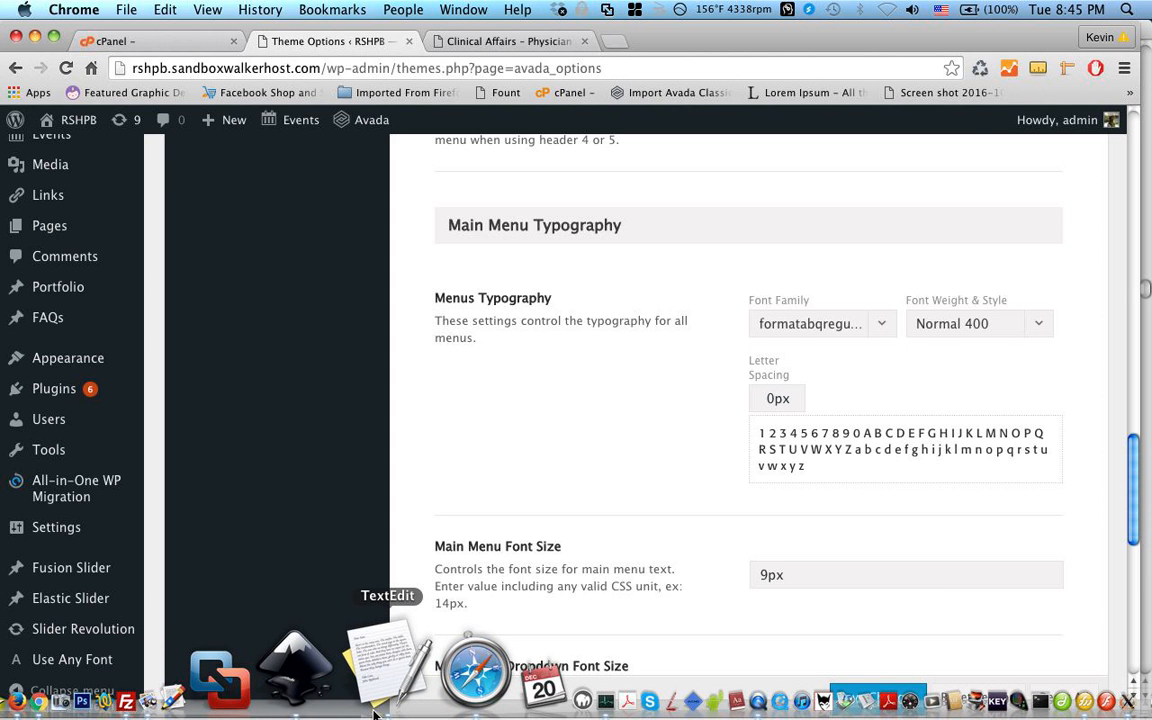
click(378, 695)
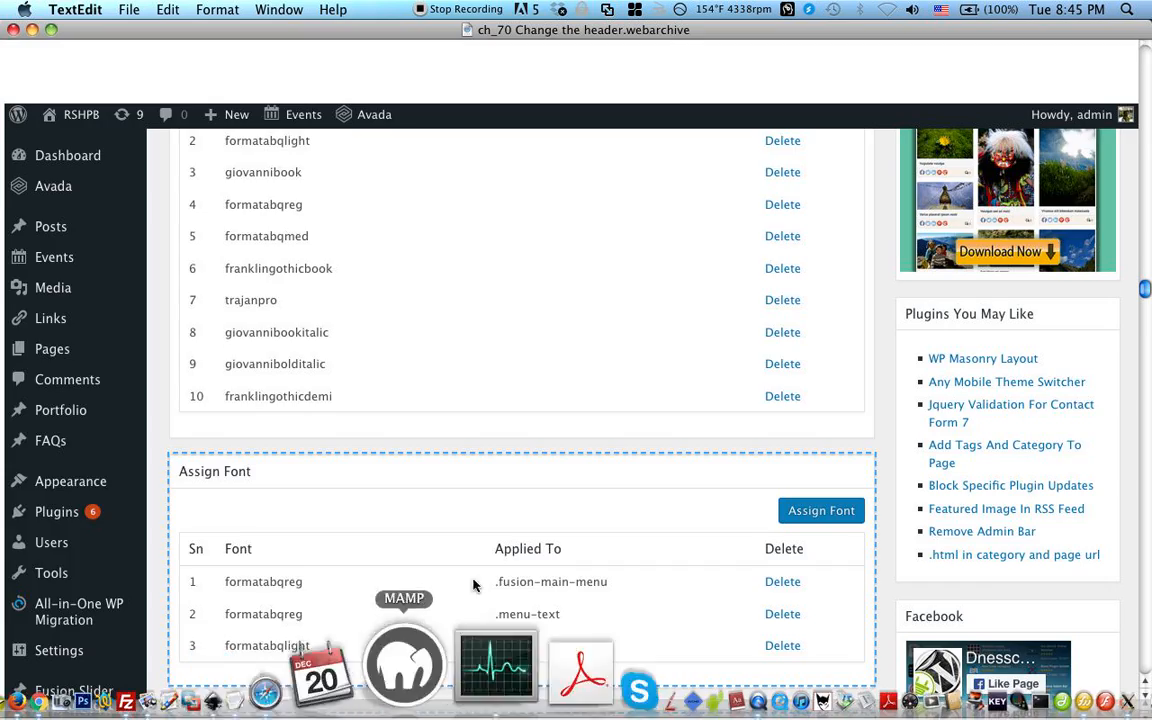
scroll(457, 467, down, 8)
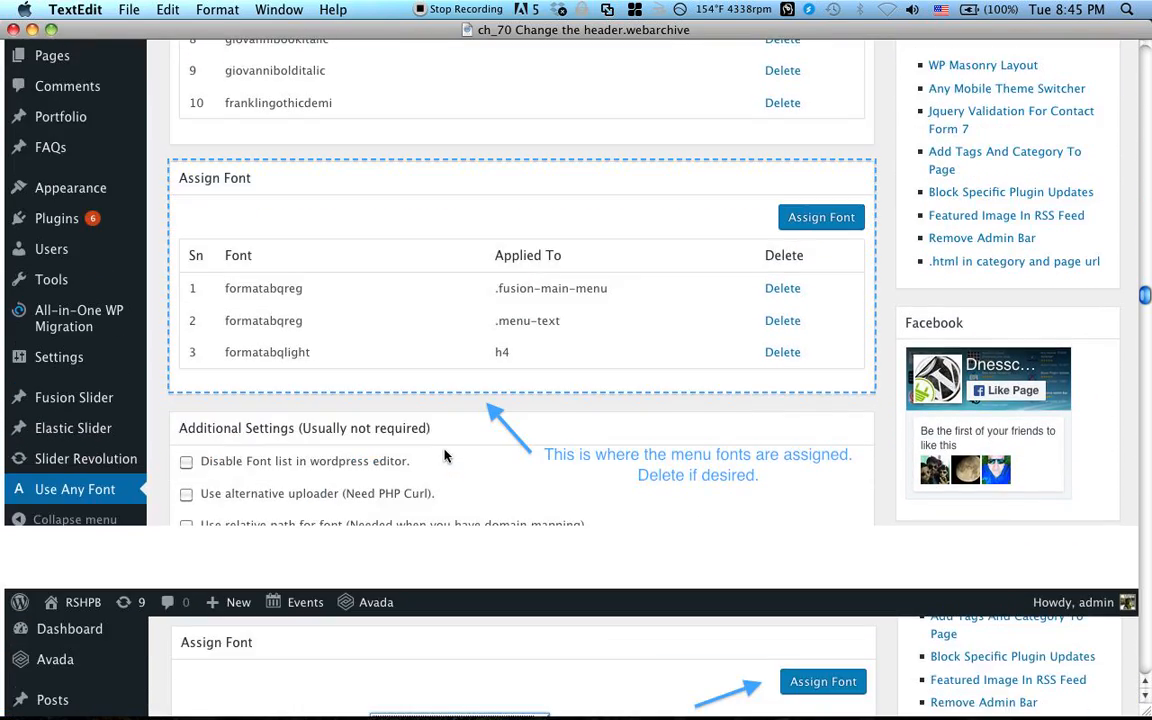
scroll(445, 452, down, 20)
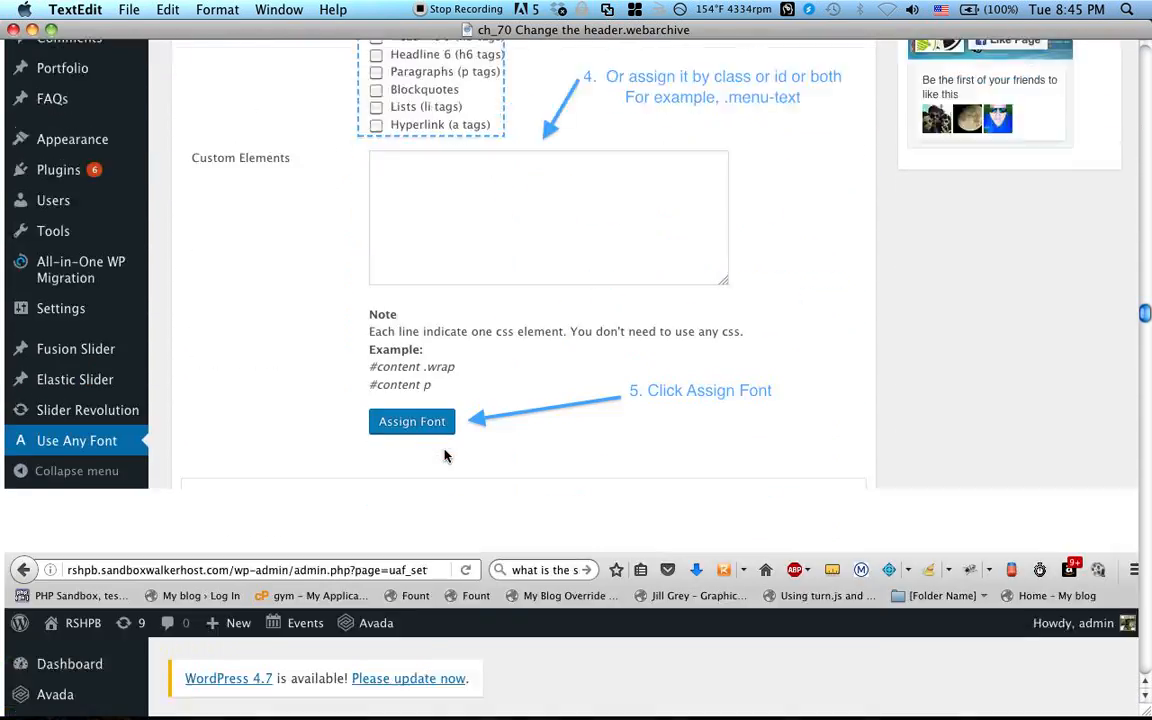
scroll(446, 456, down, 7)
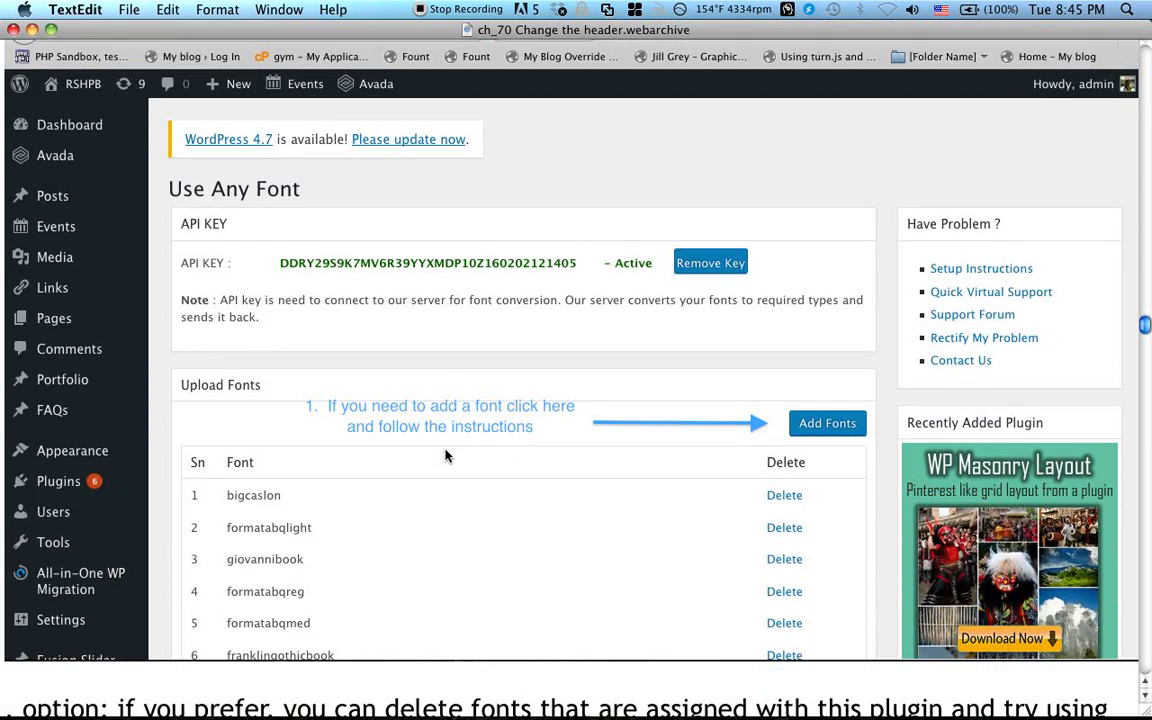
scroll(446, 456, down, 13)
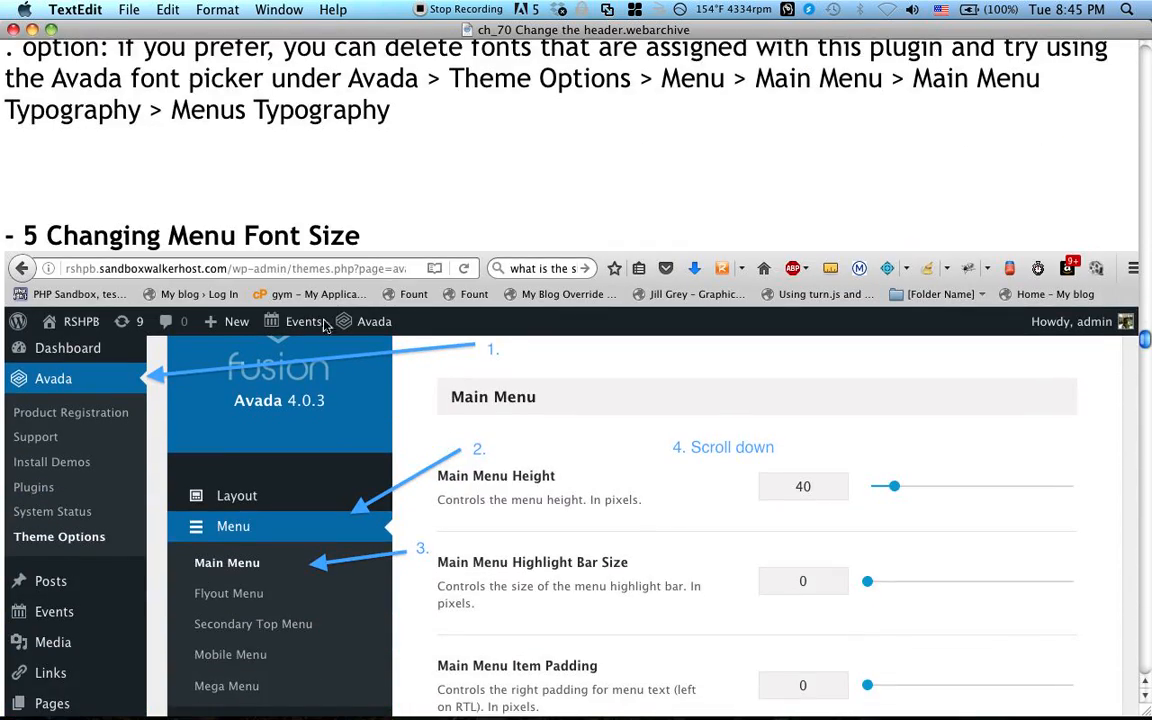
scroll(566, 358, down, 4)
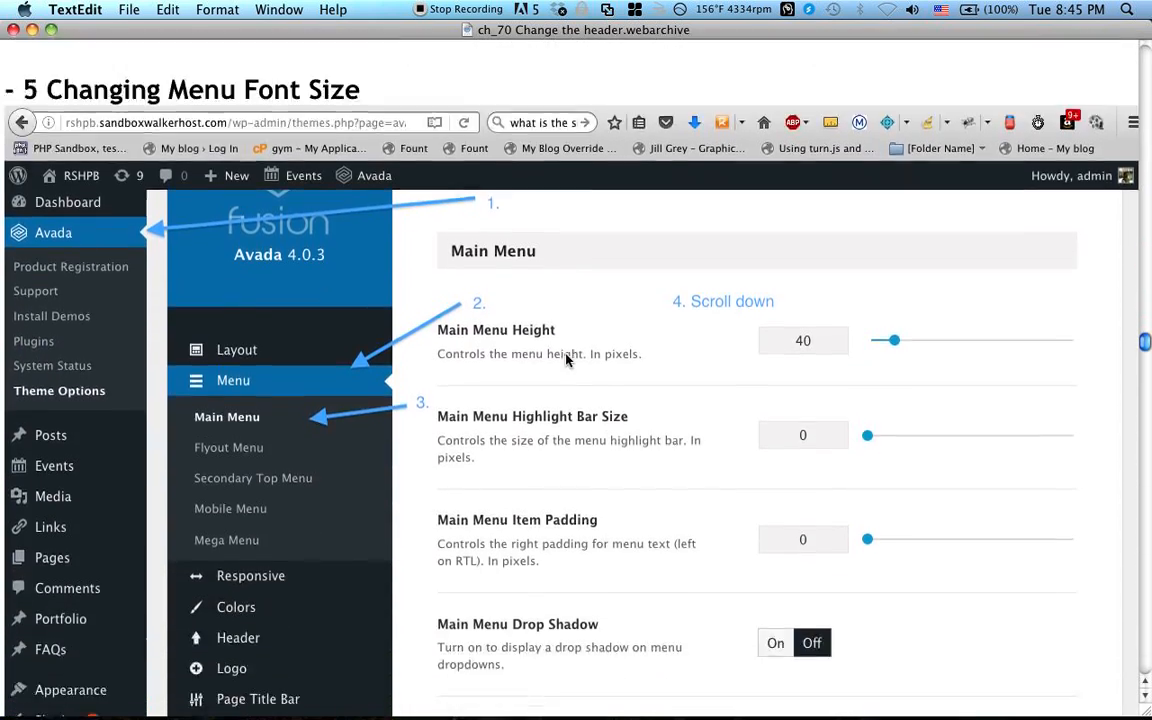
scroll(566, 358, down, 2)
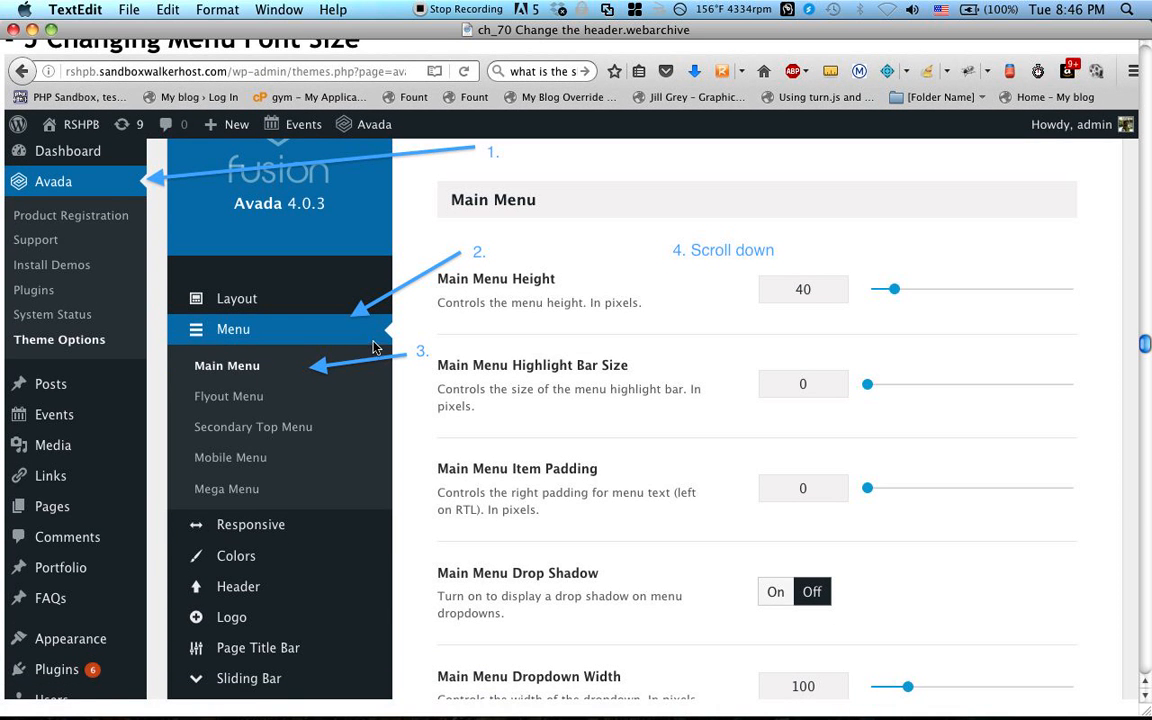
scroll(563, 362, down, 1)
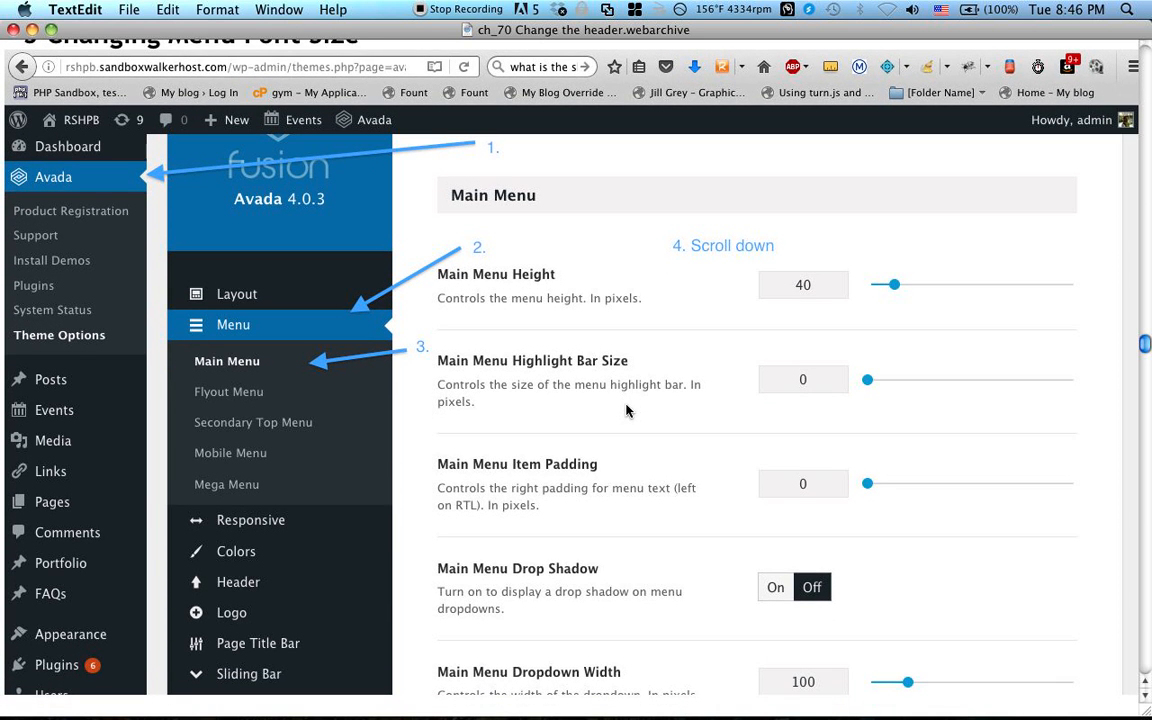
scroll(628, 408, down, 15)
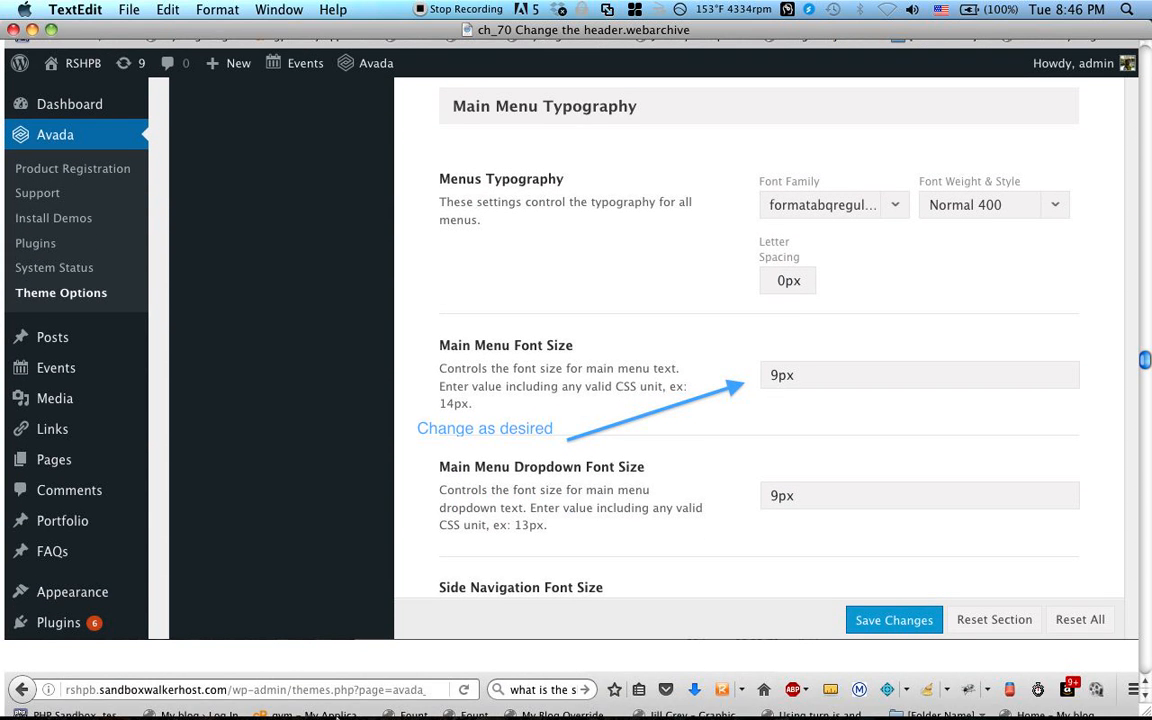
Step: Switch back to Chrome, inspect the header menu on the Clinical Affairs page, and open the About Us page from it
mouse_move(272, 714)
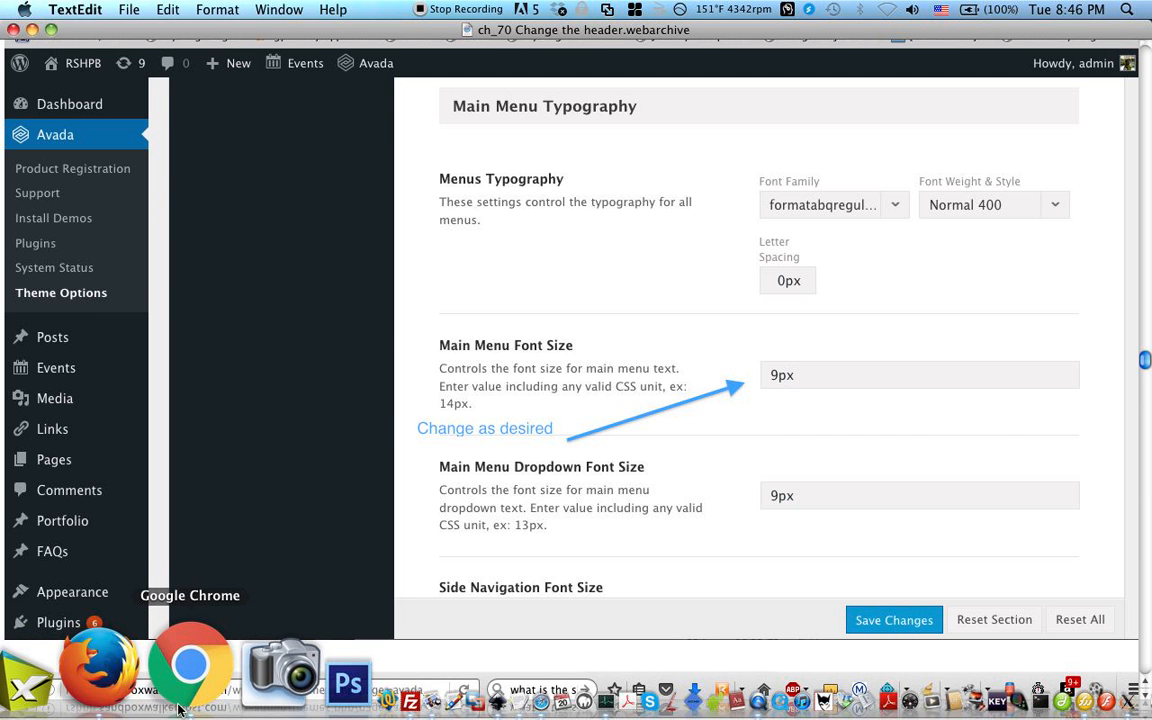
click(180, 708)
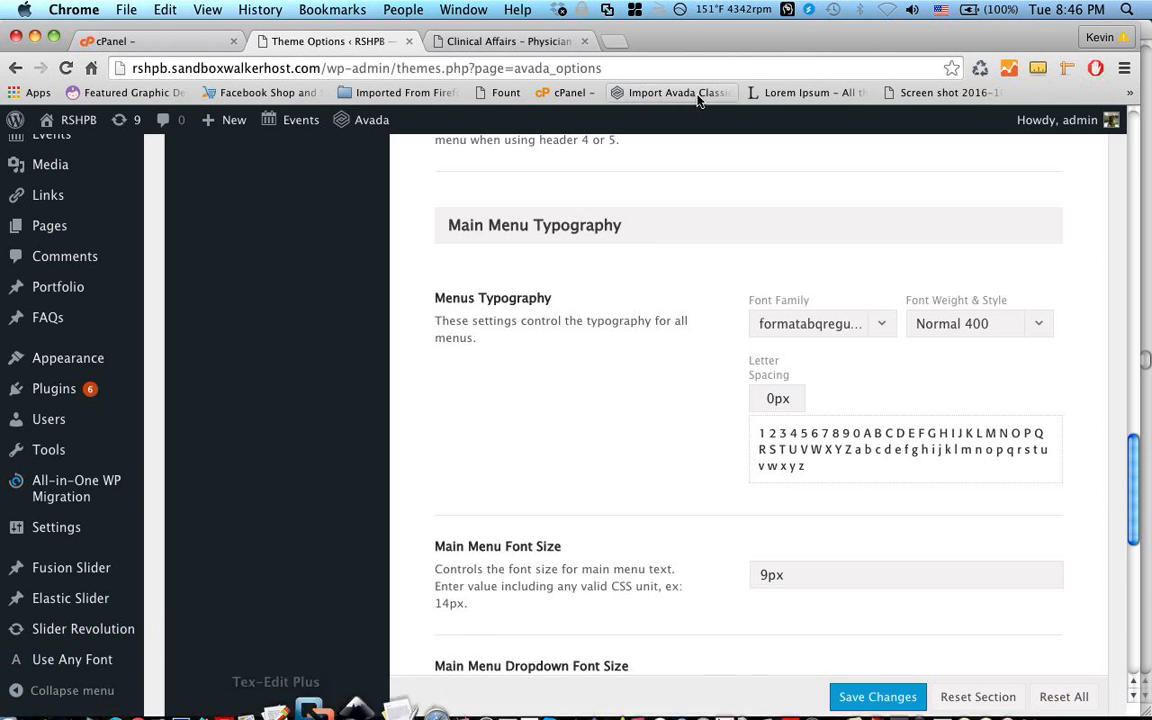
click(470, 40)
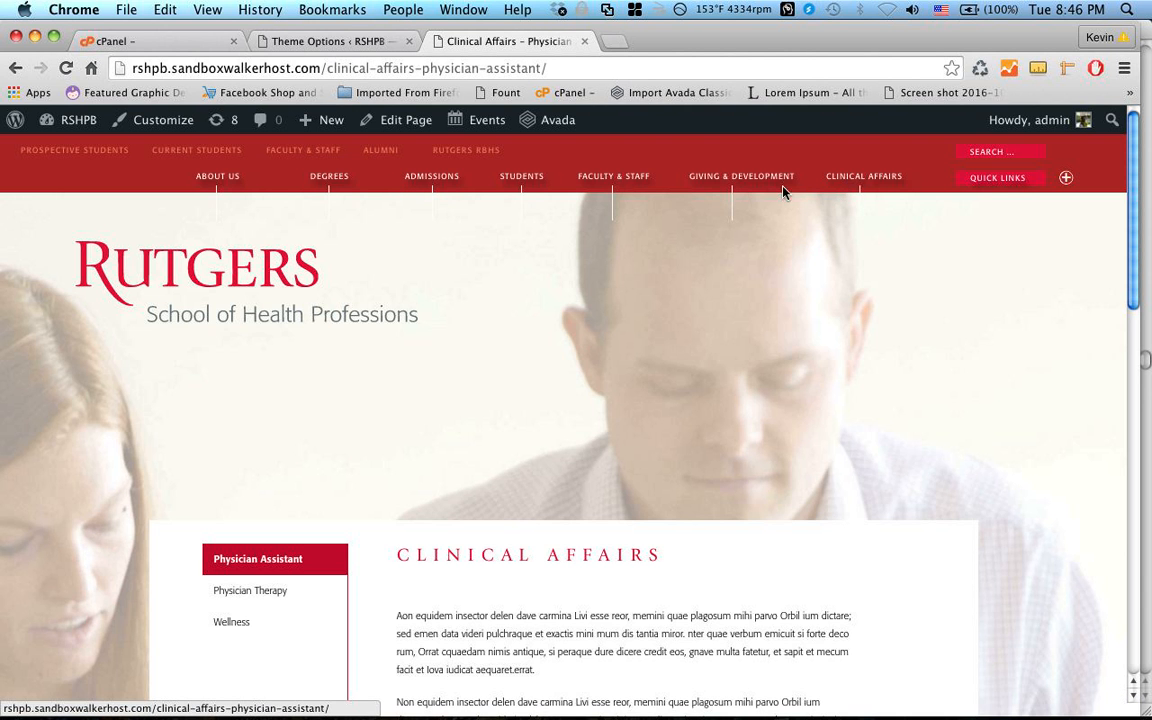
click(227, 180)
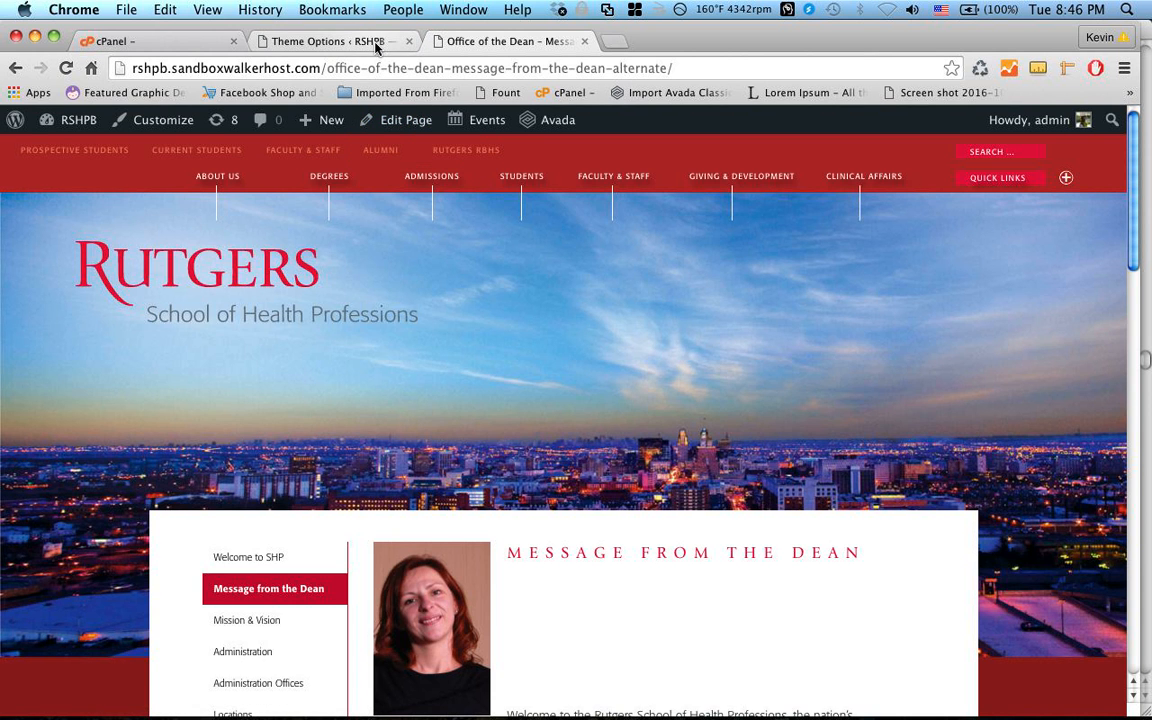
Step: Set the Main Menu Font Size to 15px in the theme options and save the changes
click(376, 42)
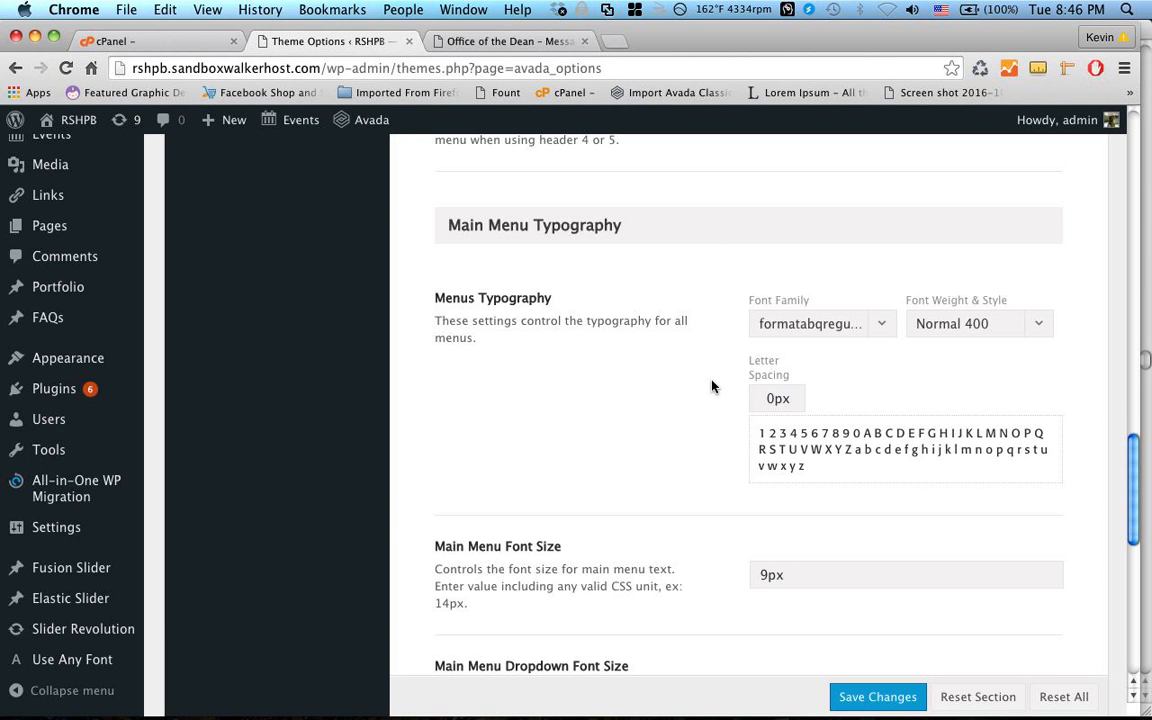
scroll(712, 386, down, 3)
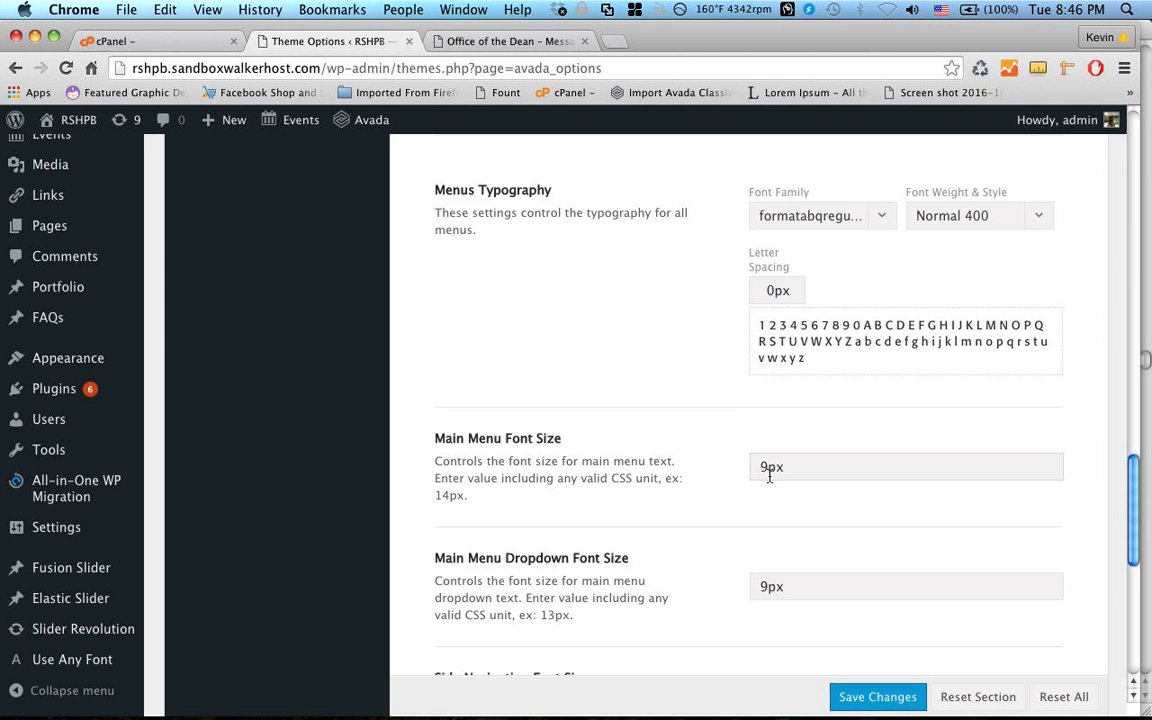
click(769, 477)
text(5)
key(BackSpace)
key(BackSpace)
text(15)
click(903, 709)
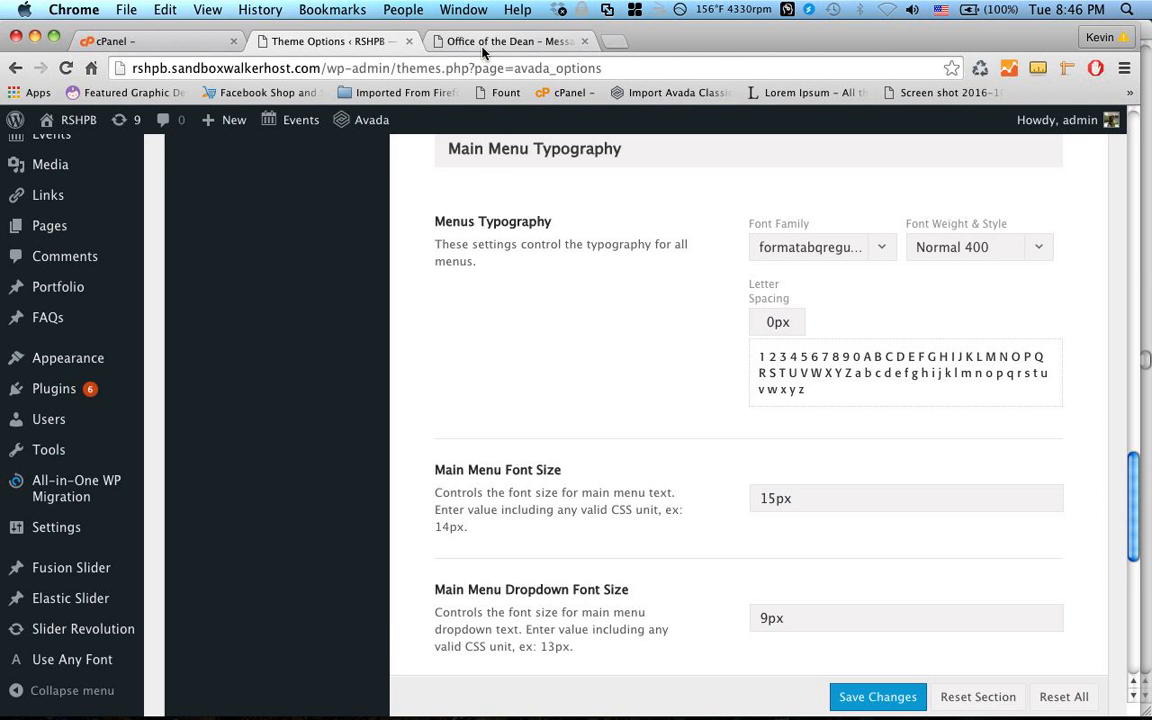
Step: Reload the Message from the Dean page to check the menu text size, and open the Giving & Development page
click(483, 45)
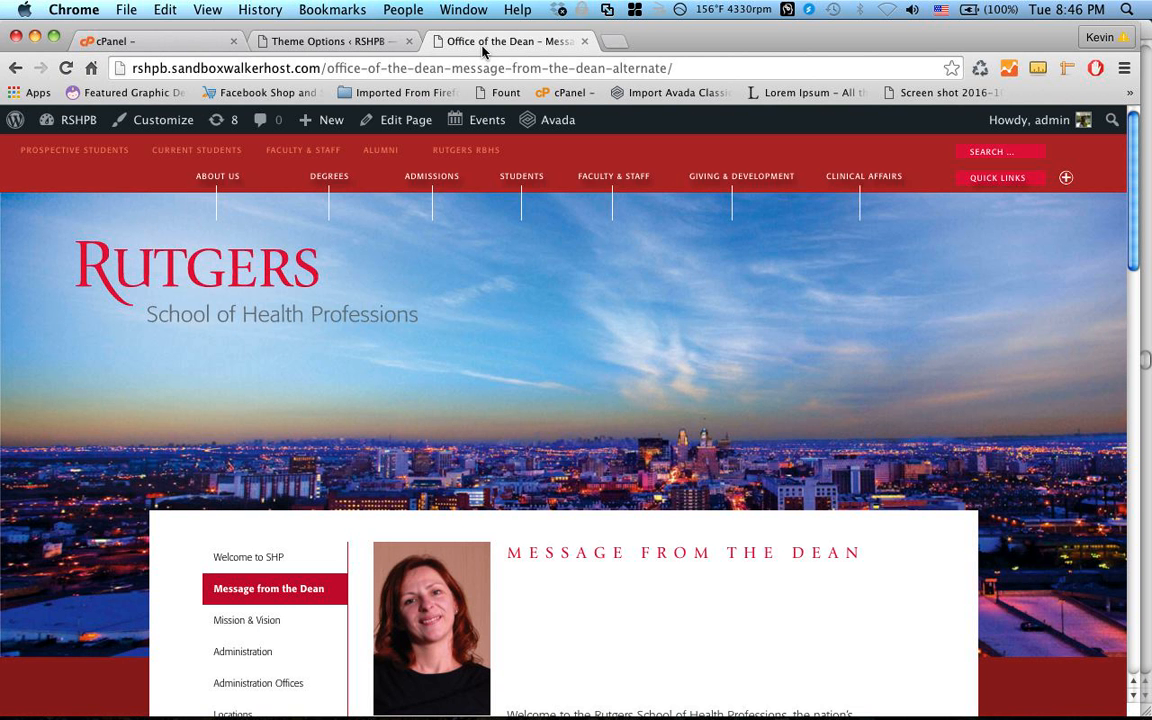
click(66, 68)
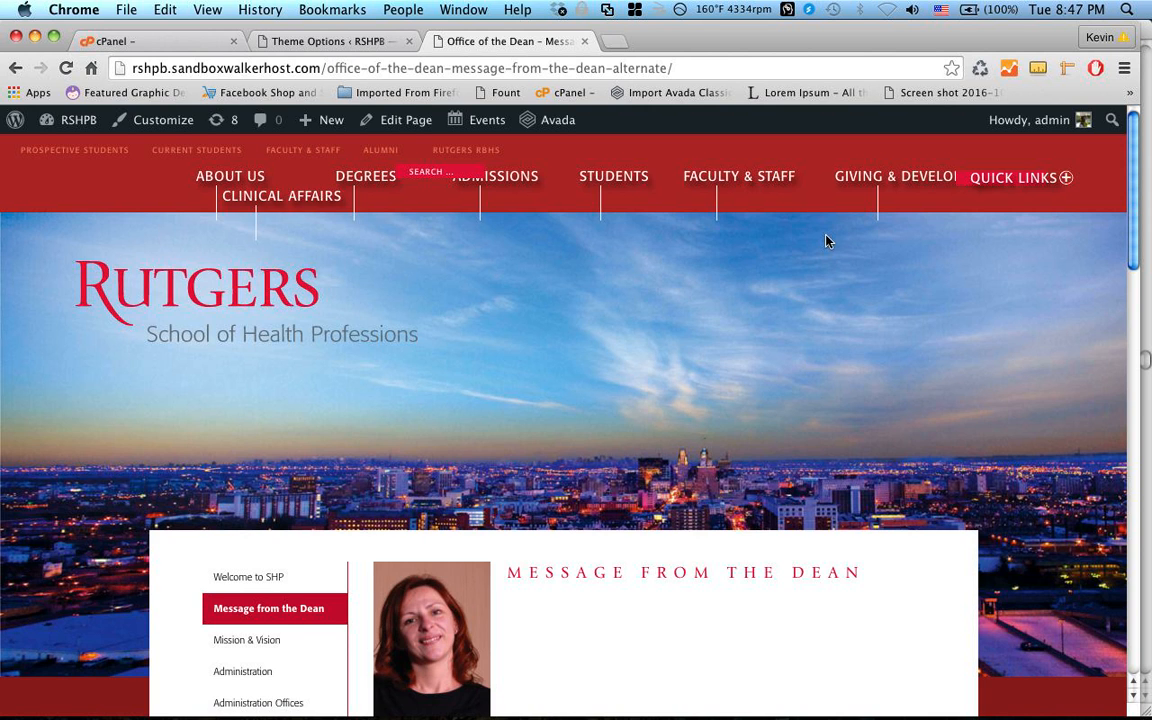
click(864, 179)
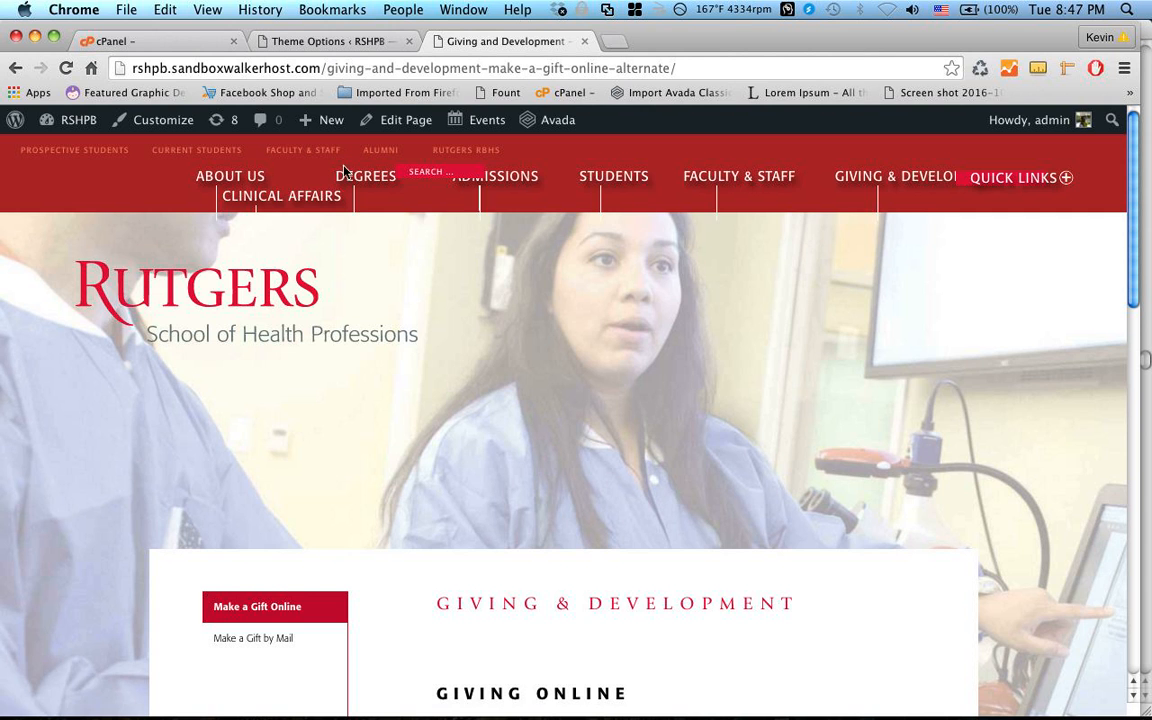
Step: Set the Main Menu Font Size back to 9px in the saved theme options and reload the Giving & Development page to check the menu
click(304, 38)
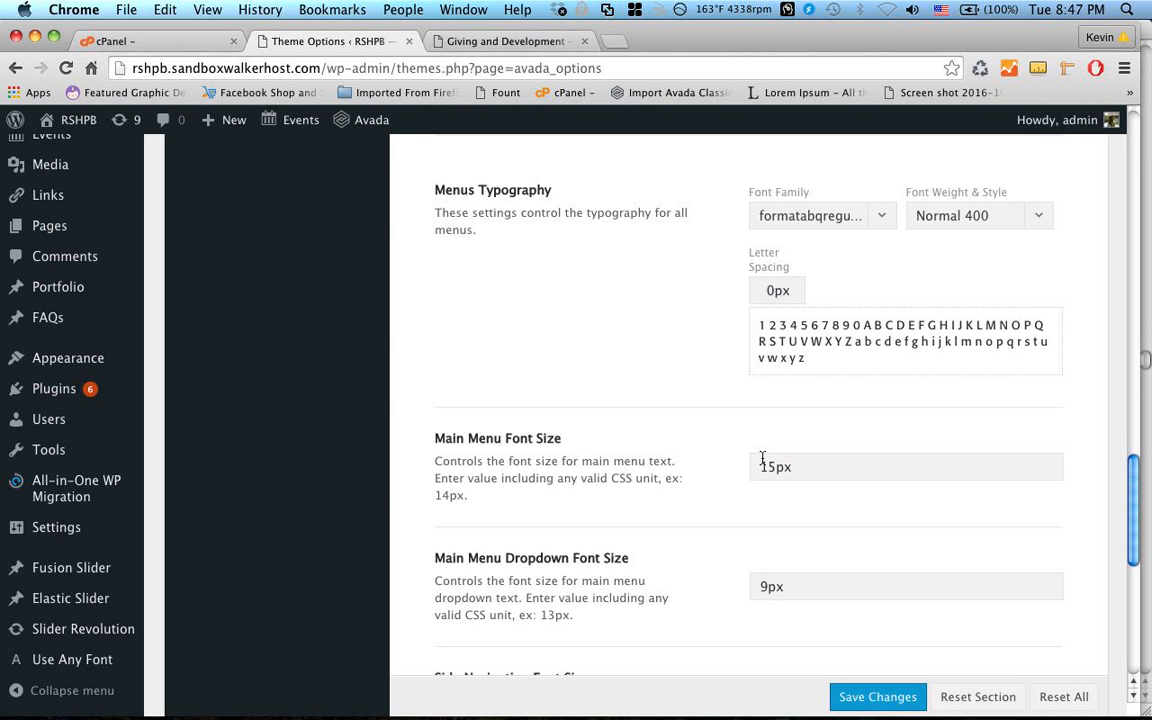
drag(774, 469, 757, 468)
text(9)
click(882, 697)
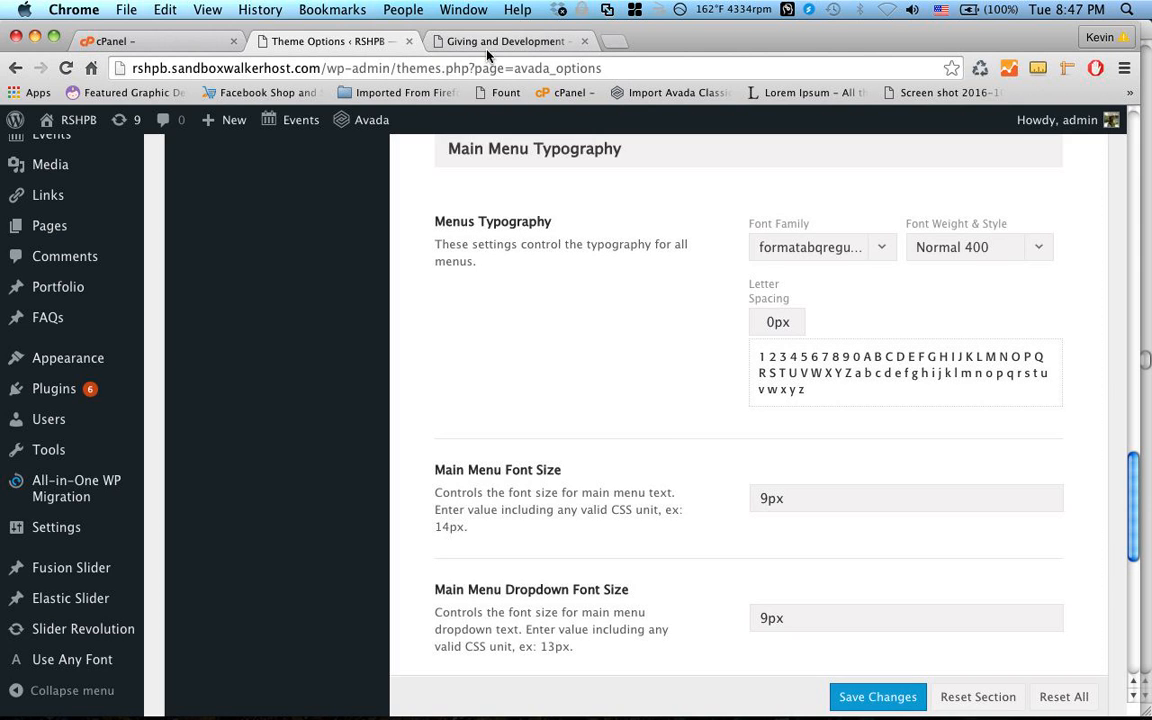
click(437, 42)
click(67, 69)
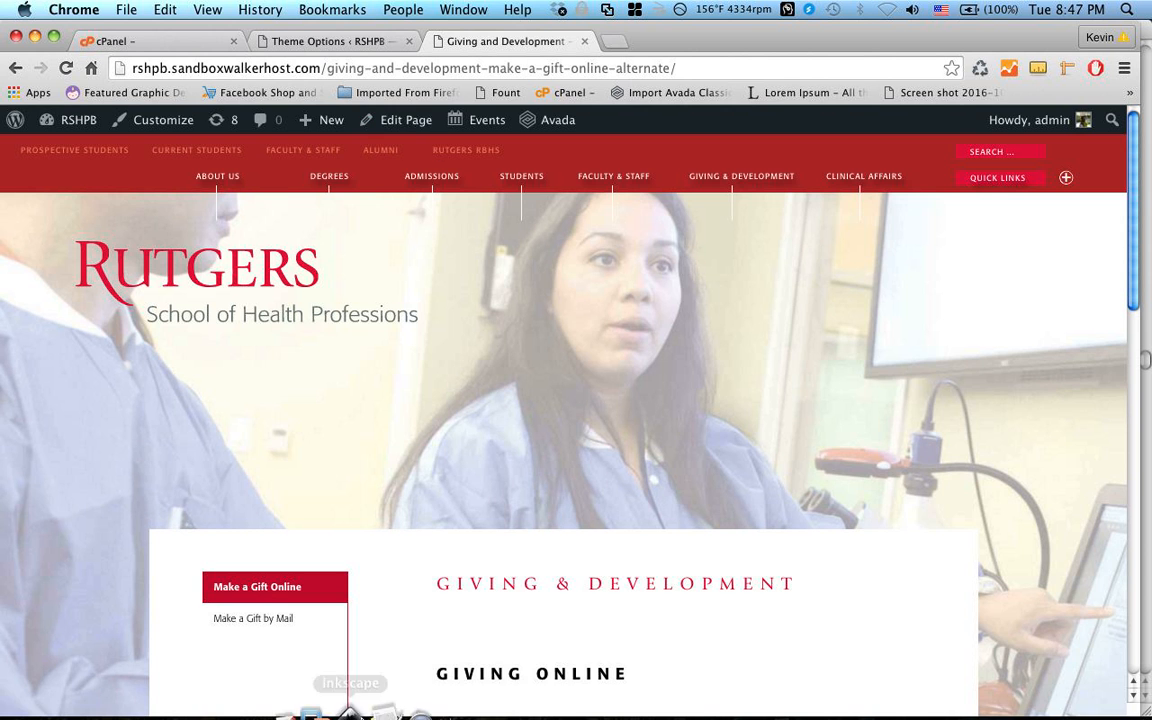
Step: Switch to TextEdit and review the header guide from the main menu font size example through section 6 on the menu not being hard coded
mouse_move(362, 716)
click(398, 688)
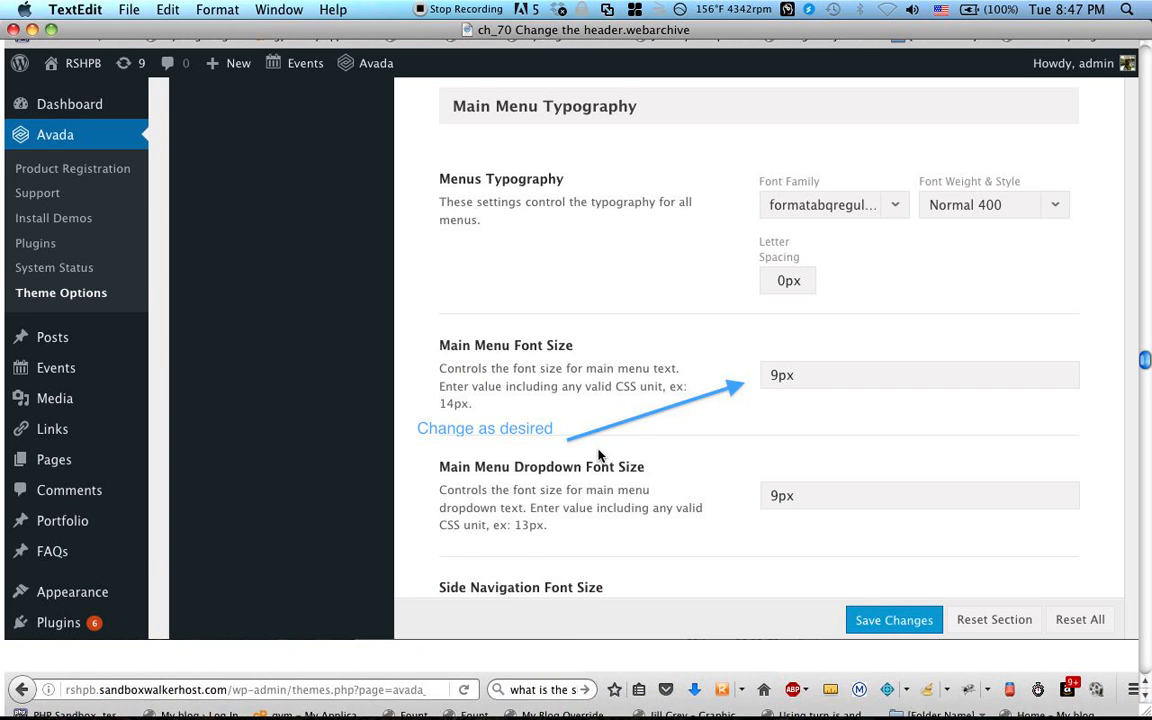
scroll(594, 453, down, 5)
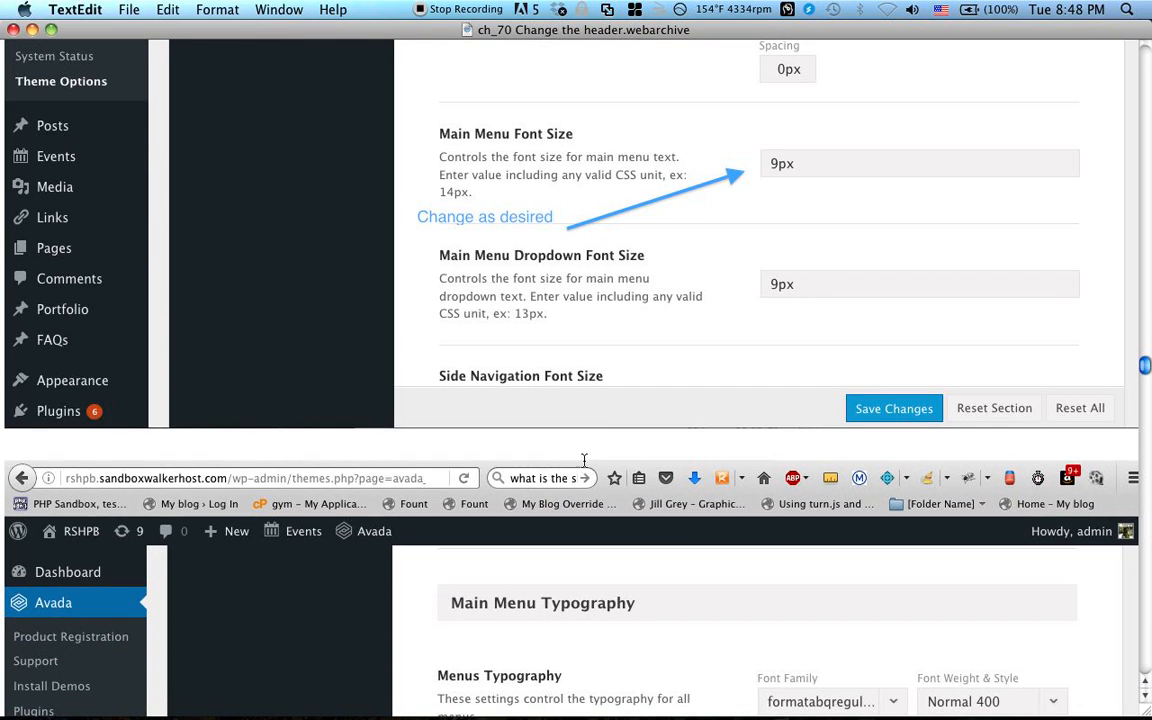
scroll(676, 360, down, 4)
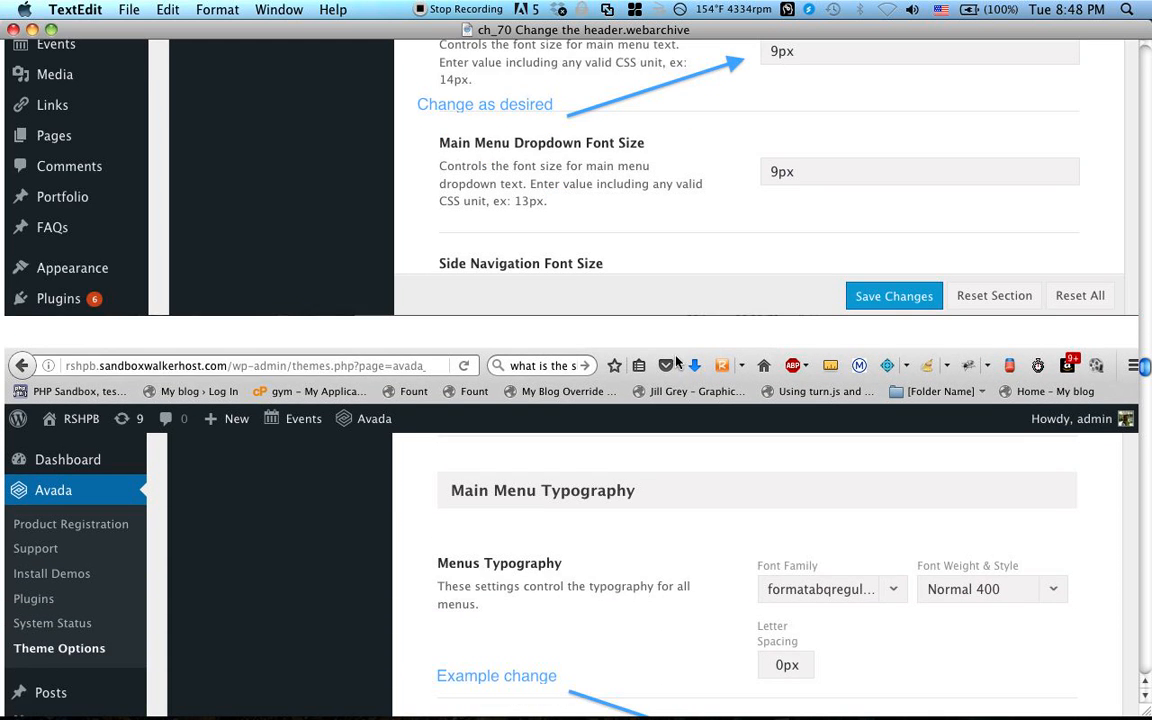
scroll(675, 395, down, 5)
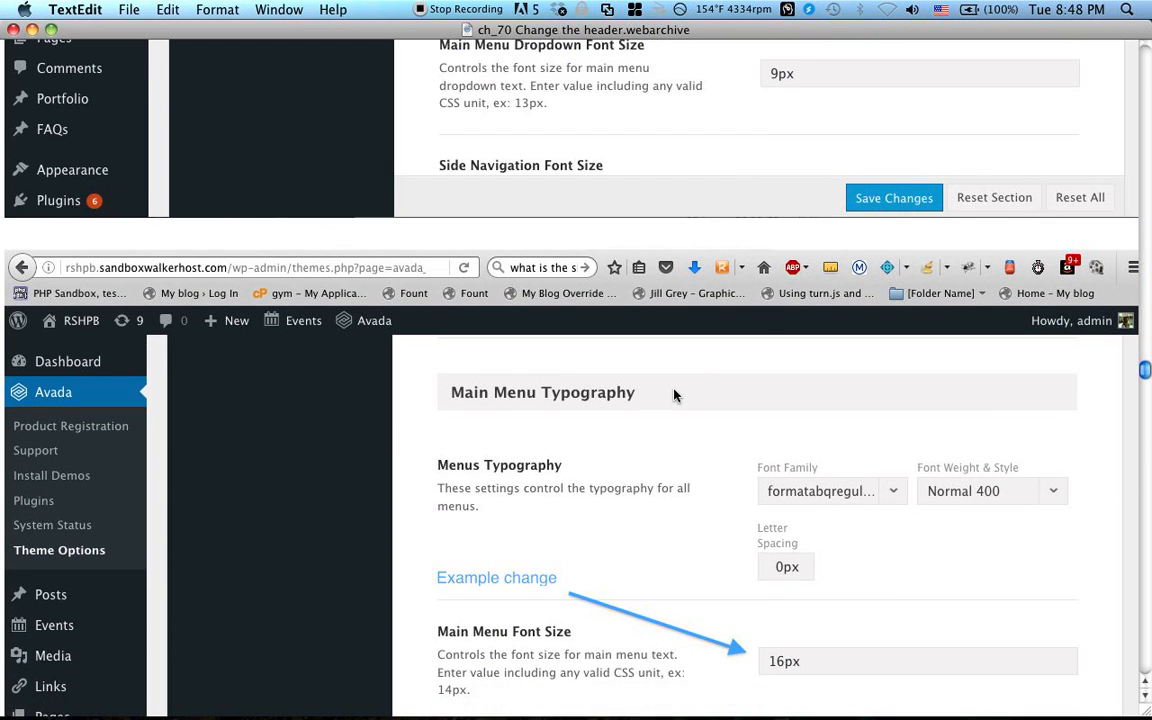
scroll(674, 396, down, 15)
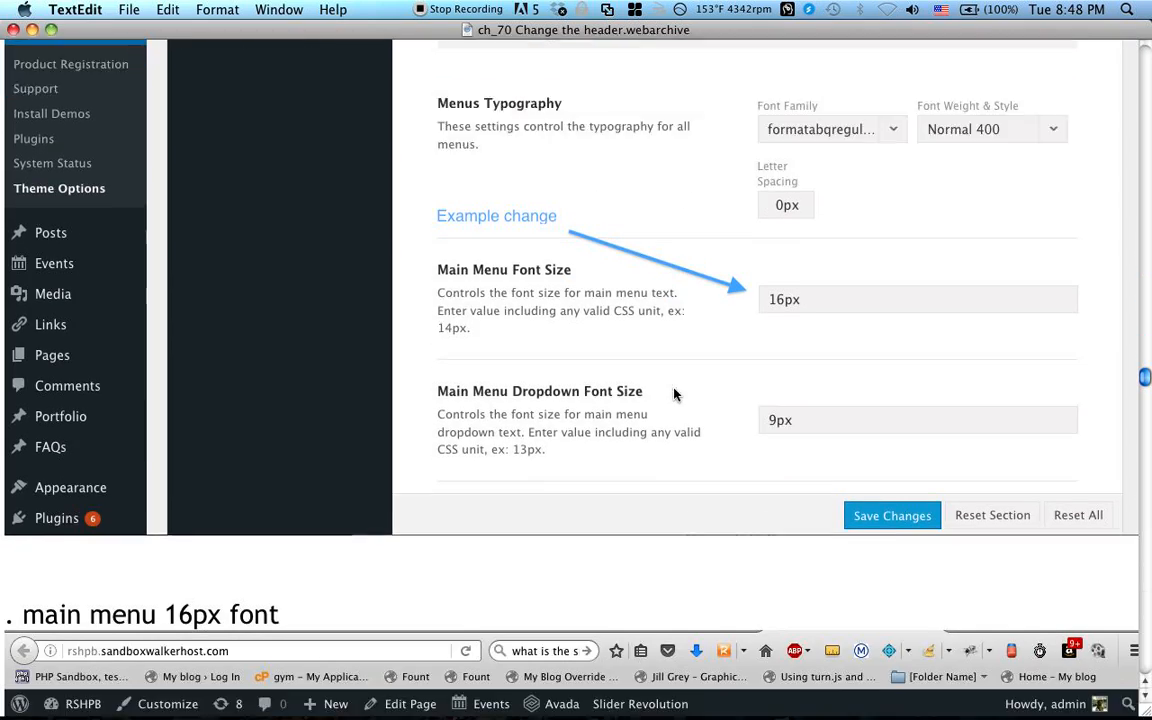
scroll(674, 391, down, 5)
scroll(674, 391, down, 5)
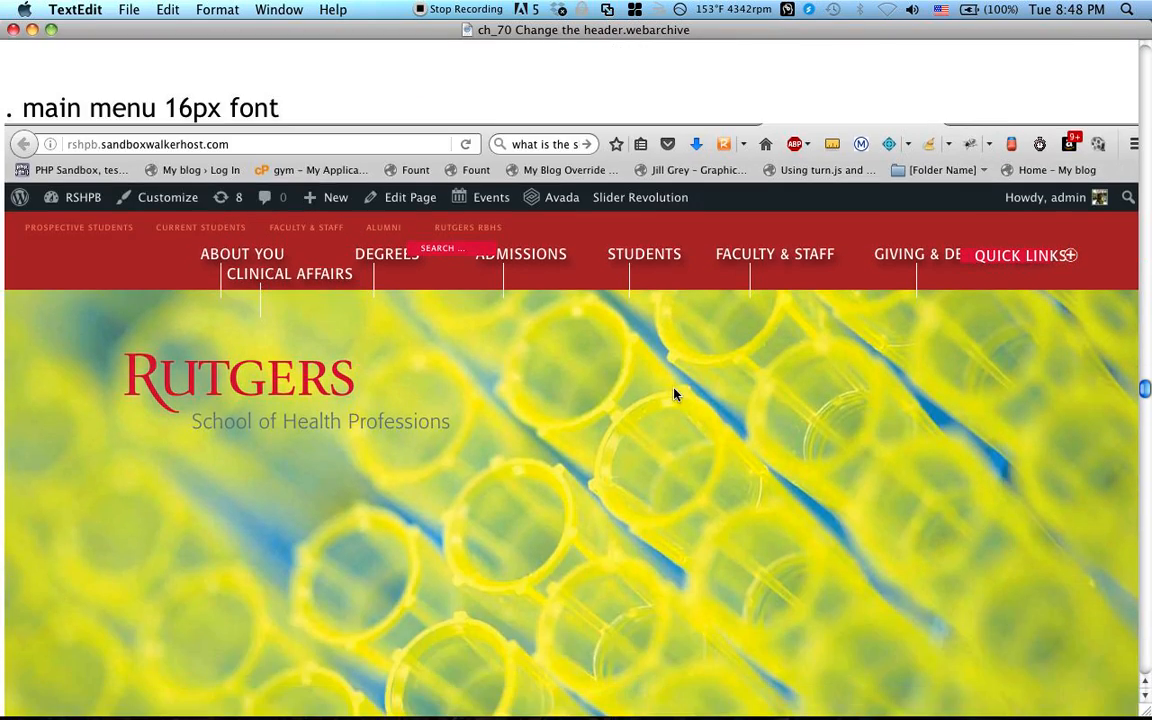
scroll(856, 305, down, 15)
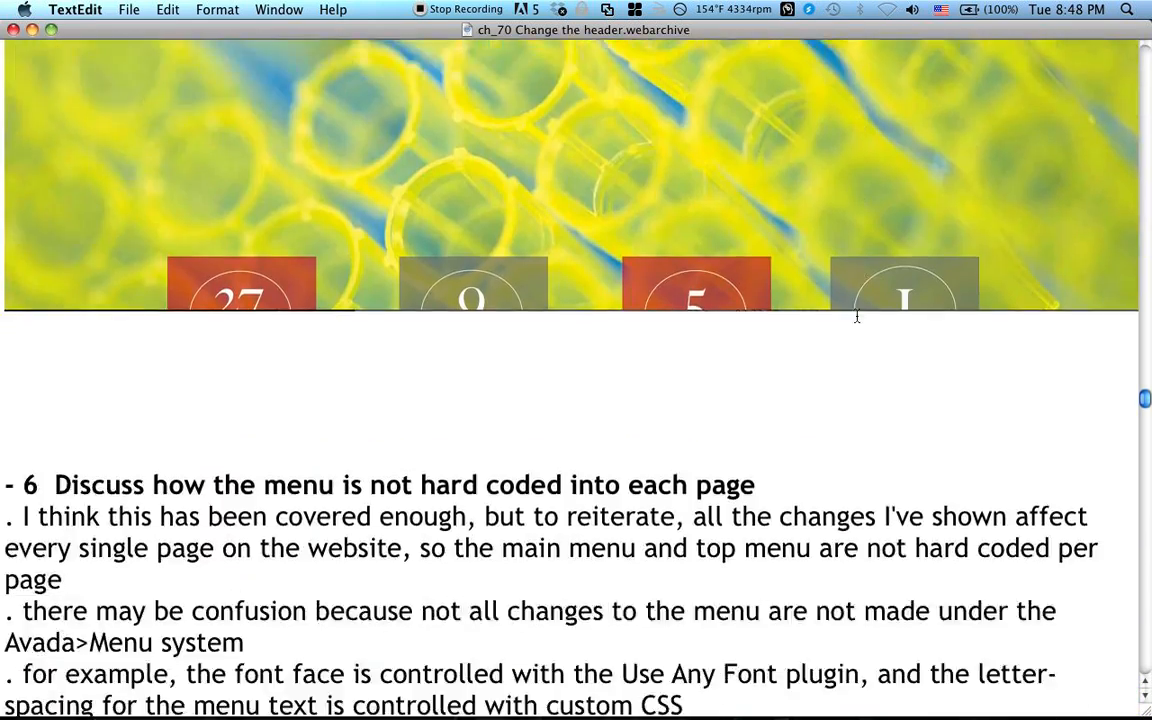
scroll(856, 316, down, 6)
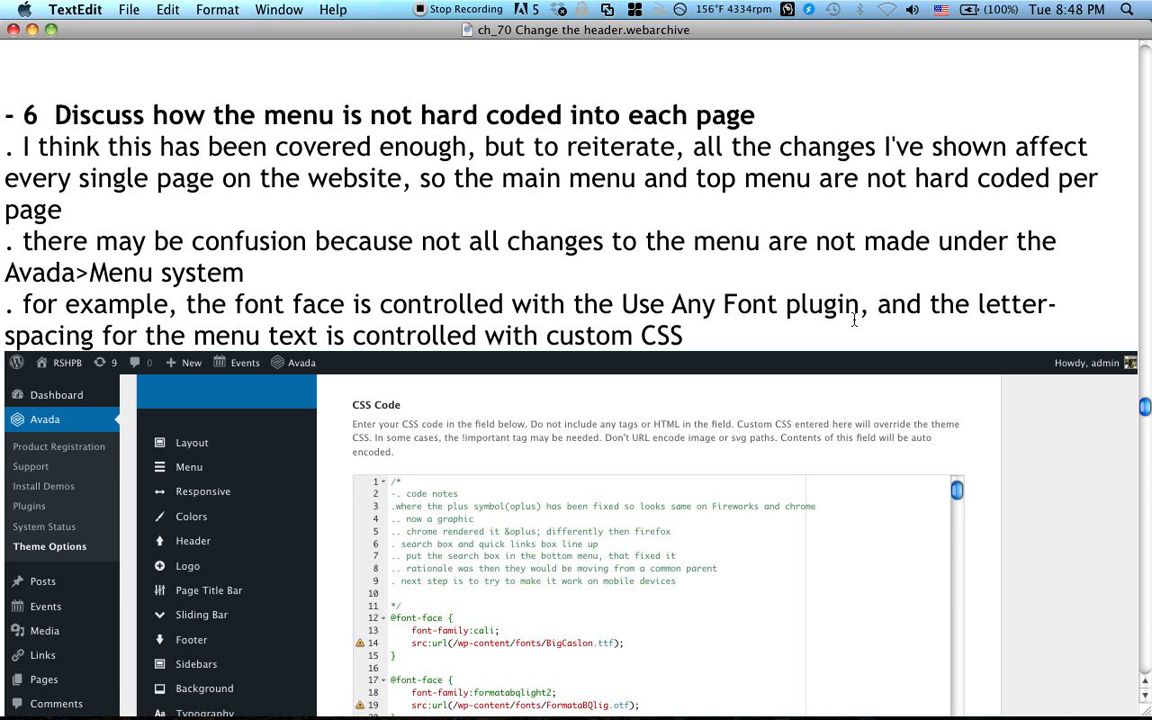
Step: Delete the extra "not" before "made under the Avada>Menu system" in section 6 and save the guide
click(850, 241)
key(BackSpace)
key(BackSpace)
key(BackSpace)
key(BackSpace)
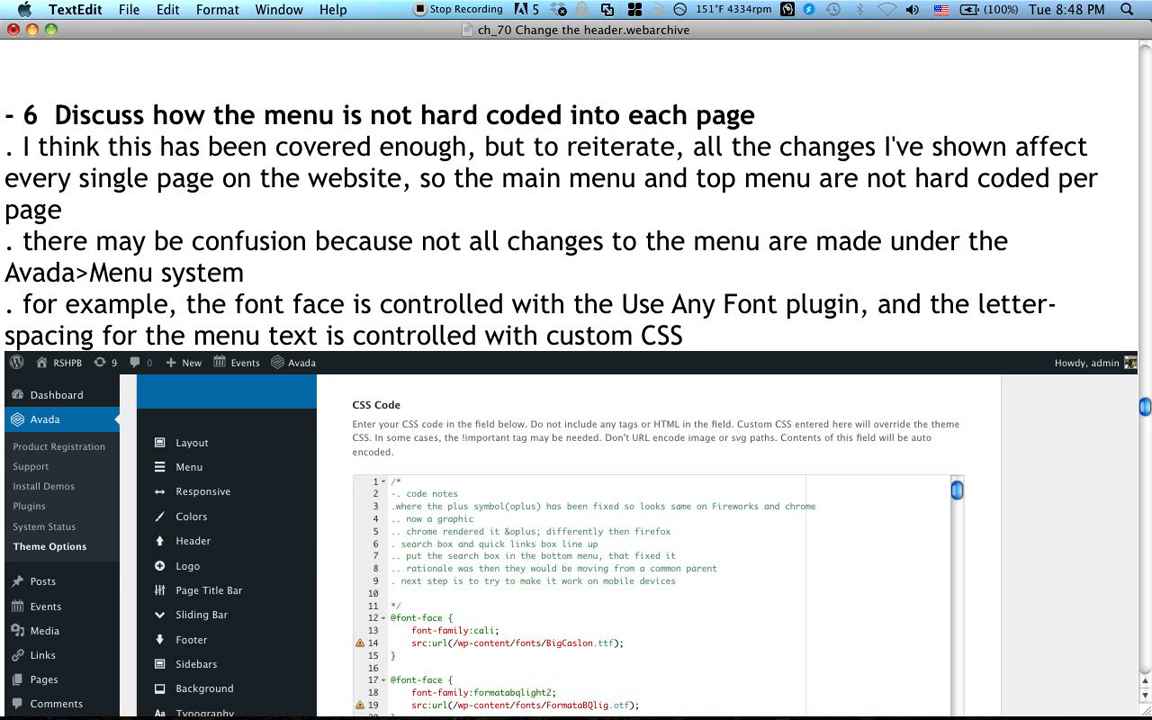
key(super+s)
Step: Read on in the guide through section 7 on custom CSS, the element inspector, and the menu letter spacing example
scroll(528, 197, down, 1)
scroll(528, 196, down, 1)
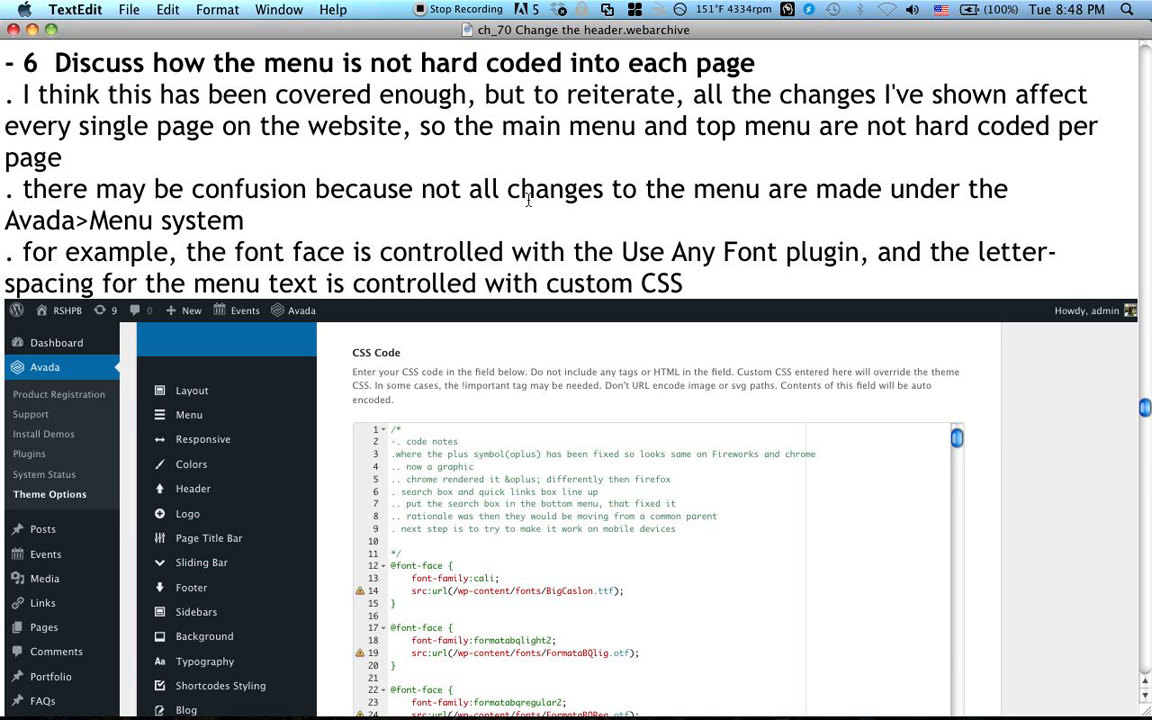
scroll(463, 327, down, 10)
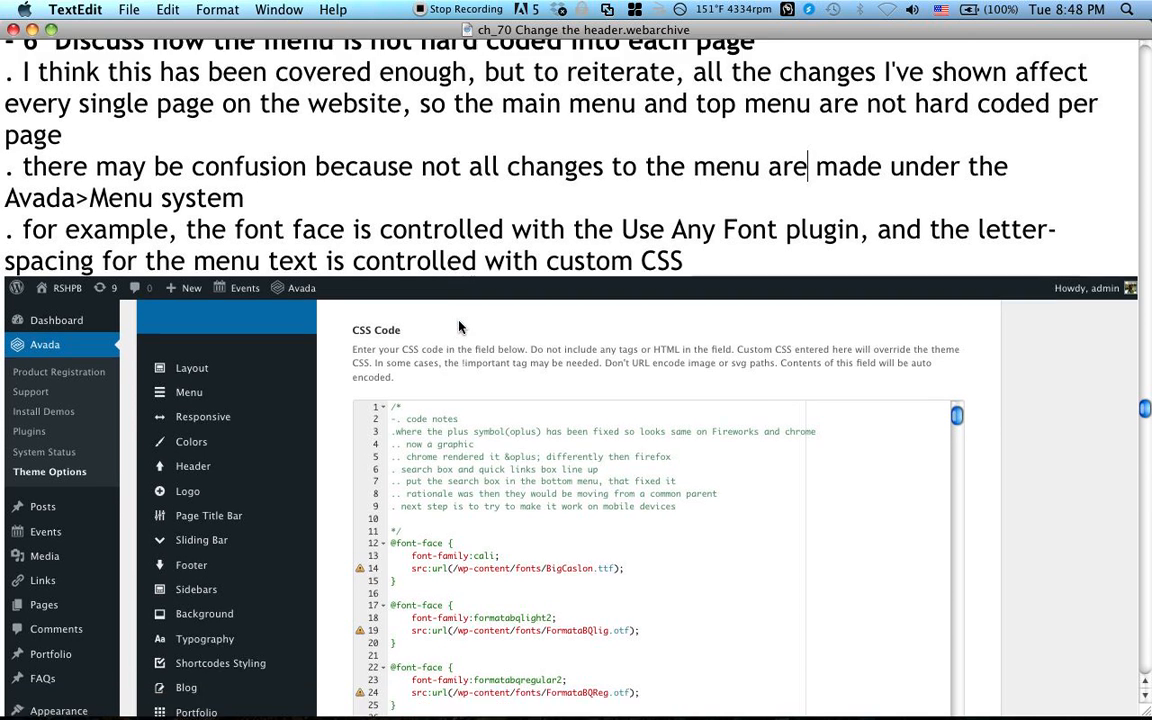
scroll(463, 327, down, 6)
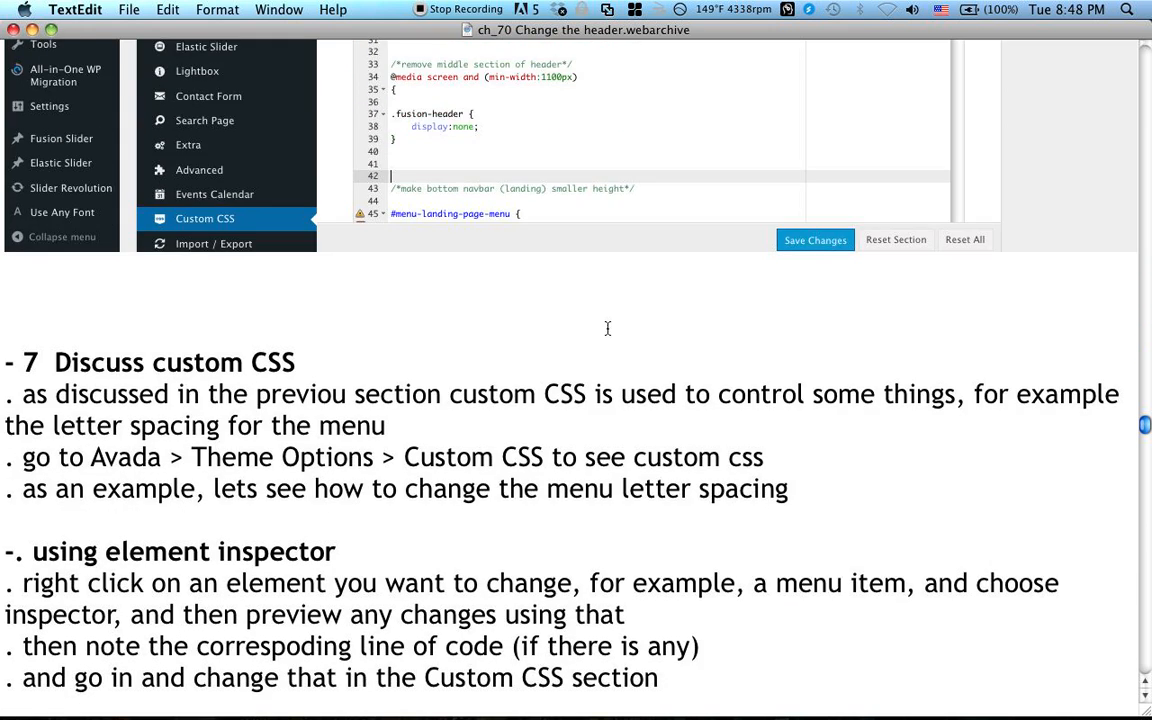
scroll(576, 370, down, 1)
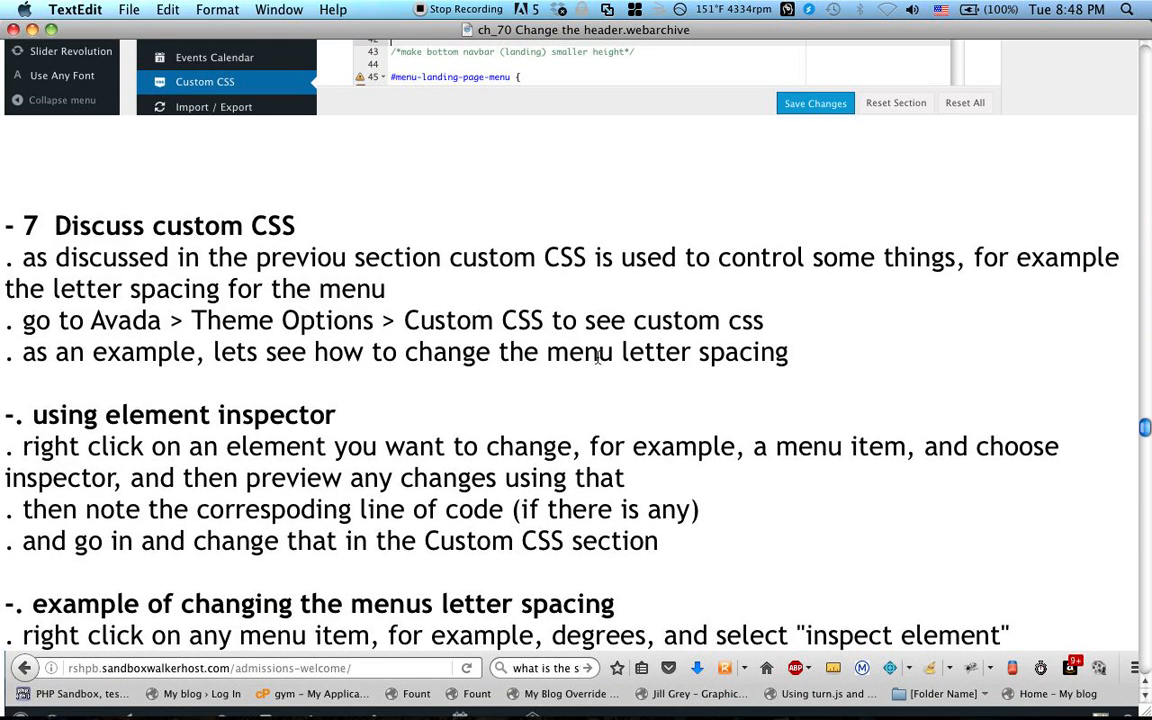
scroll(545, 340, down, 2)
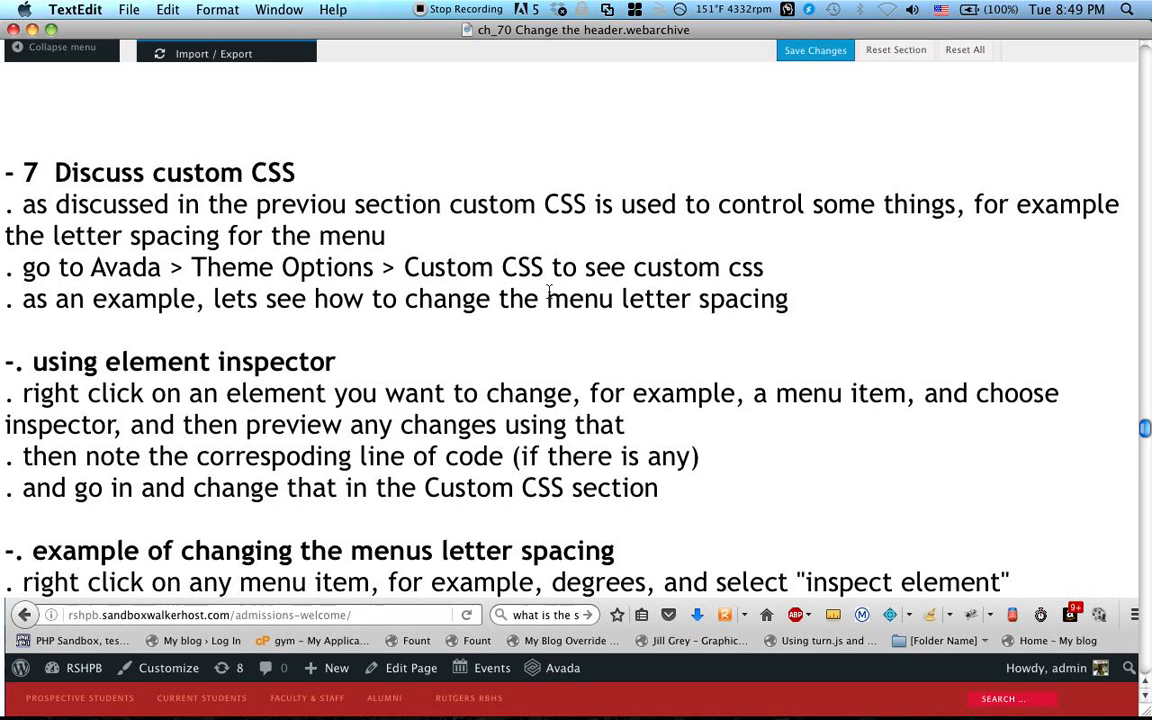
Step: Read the notes on custom CSS, the element inspector and the example of changing the menu's letter spacing
scroll(540, 288, down, 2)
scroll(540, 290, down, 3)
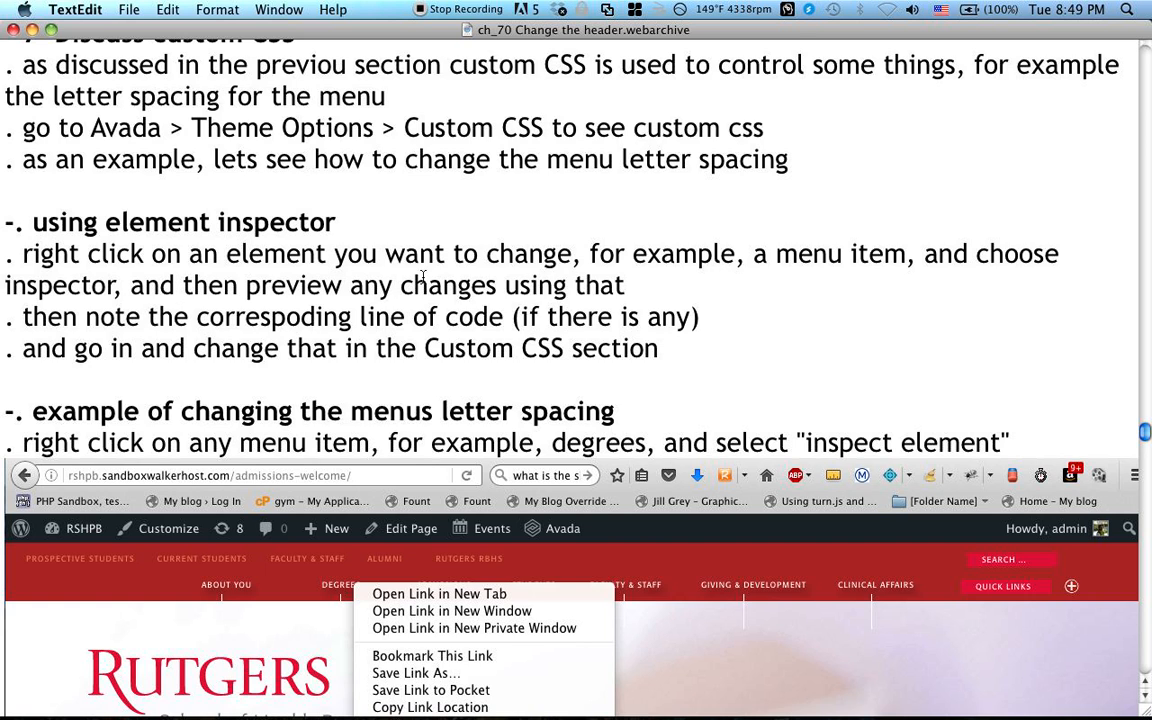
scroll(423, 277, down, 2)
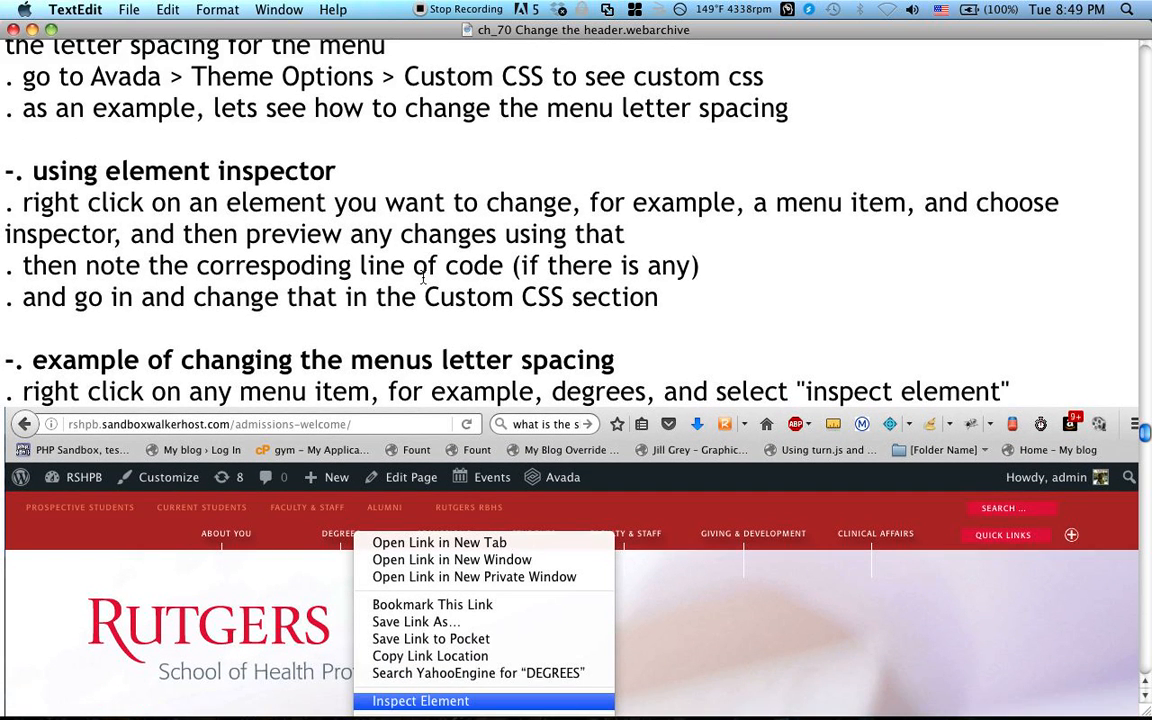
scroll(423, 279, down, 1)
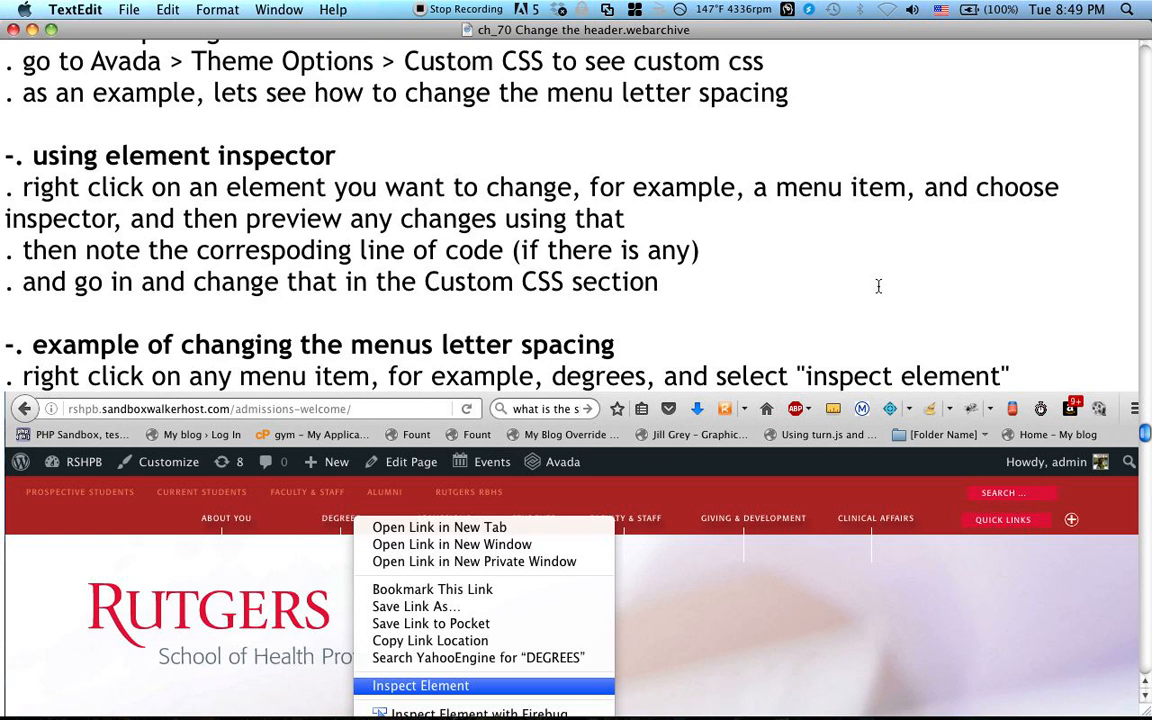
scroll(878, 286, down, 5)
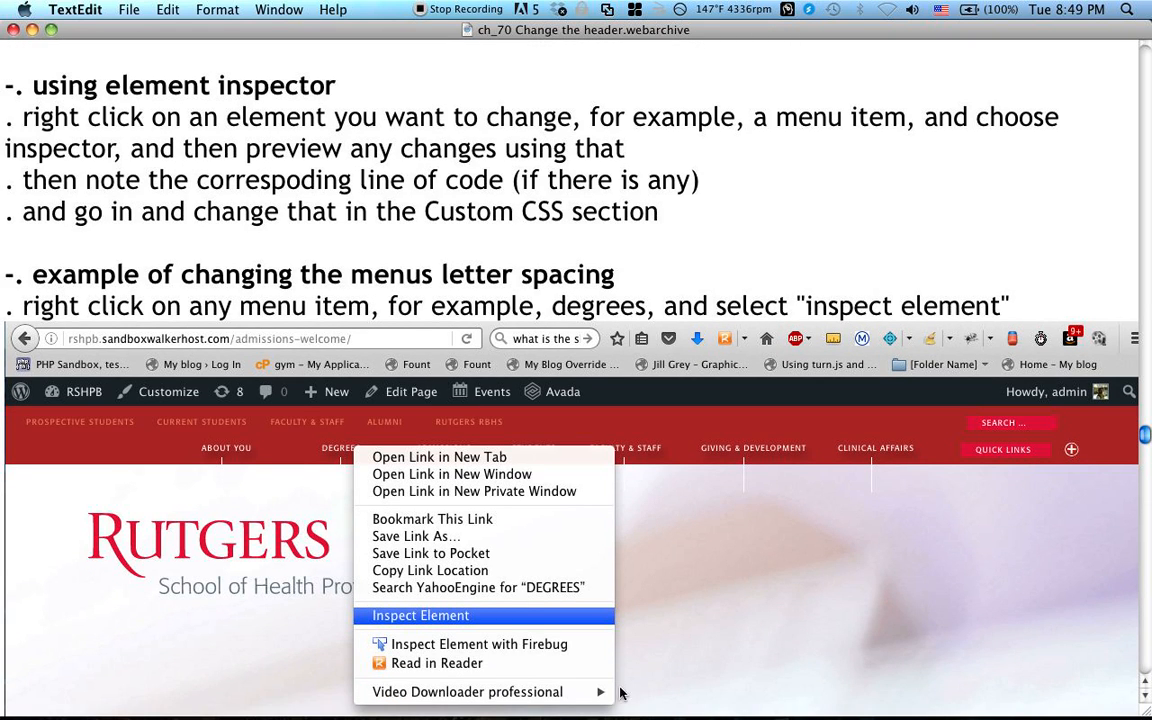
scroll(800, 445, down, 10)
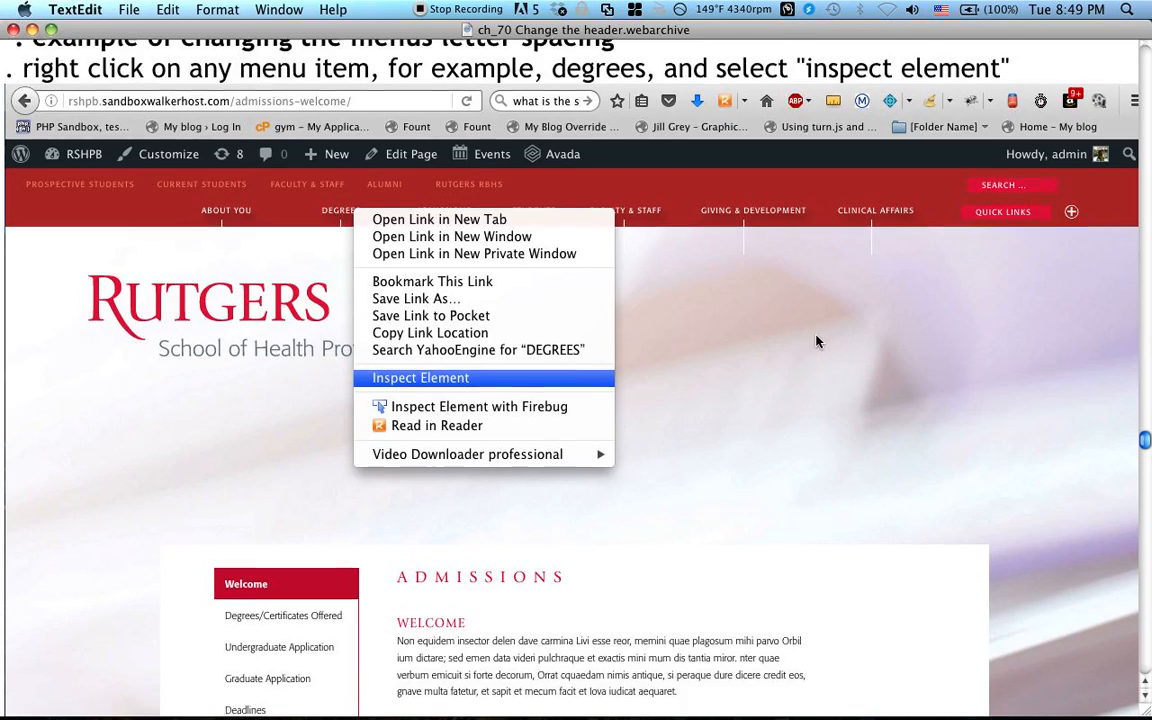
scroll(813, 343, down, 4)
scroll(813, 343, down, 20)
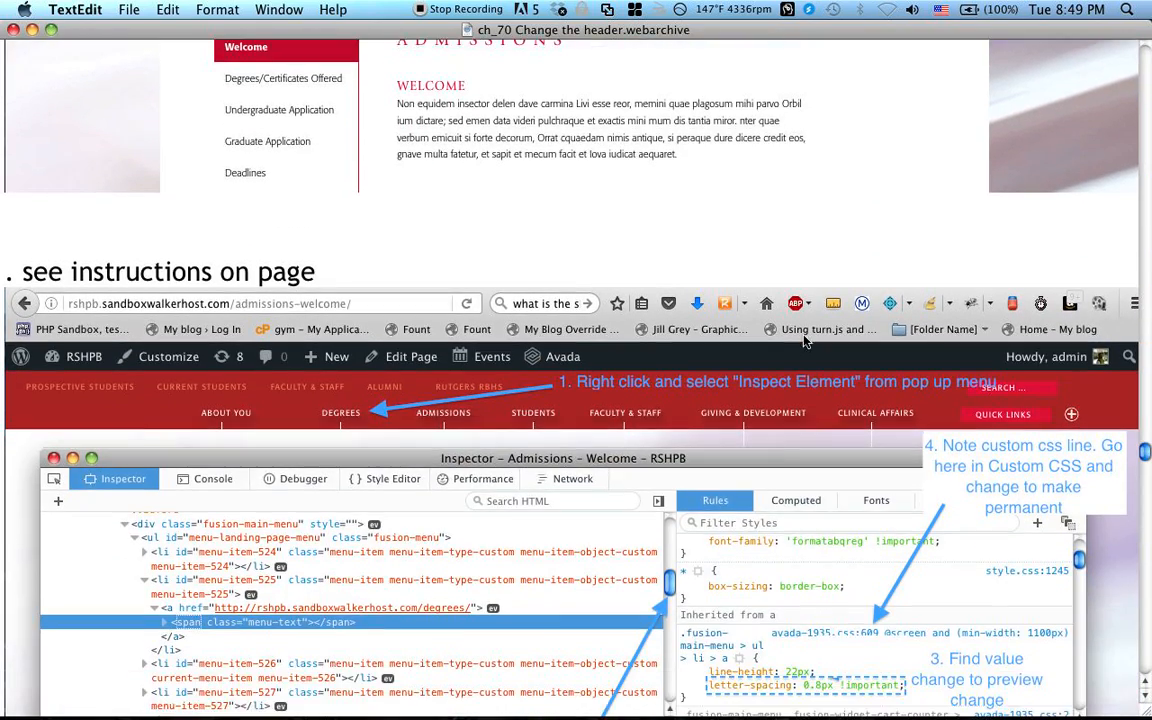
scroll(806, 342, down, 8)
scroll(806, 342, up, 17)
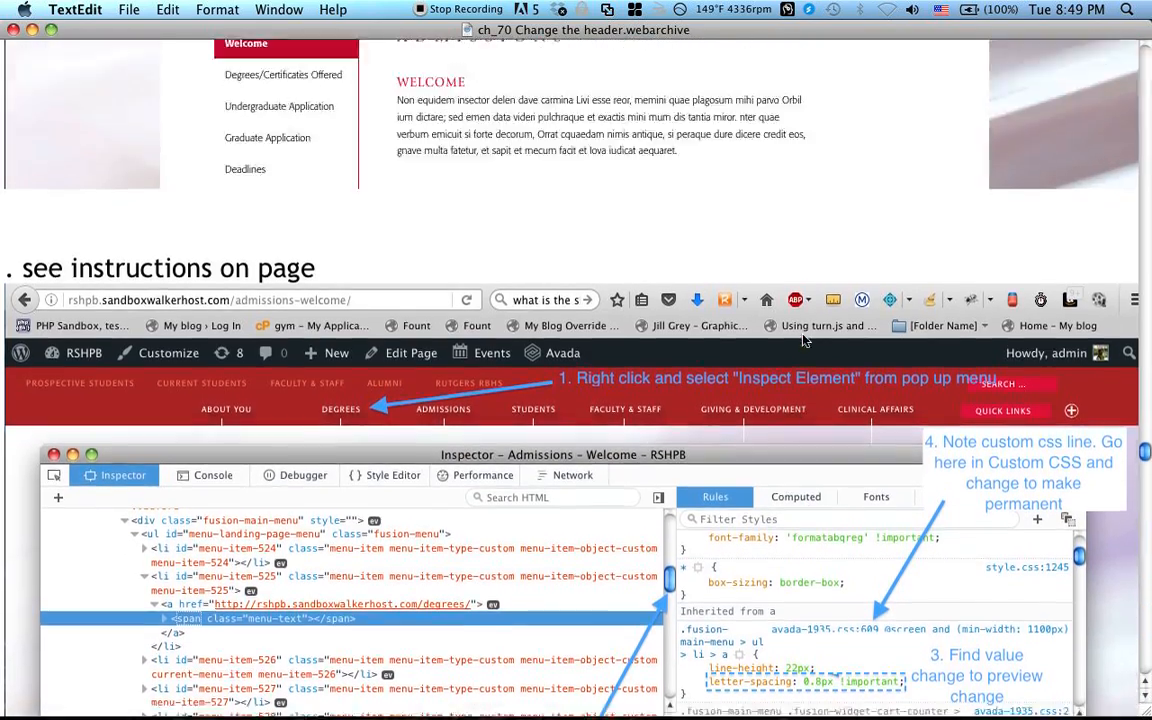
scroll(790, 342, up, 3)
scroll(790, 342, down, 6)
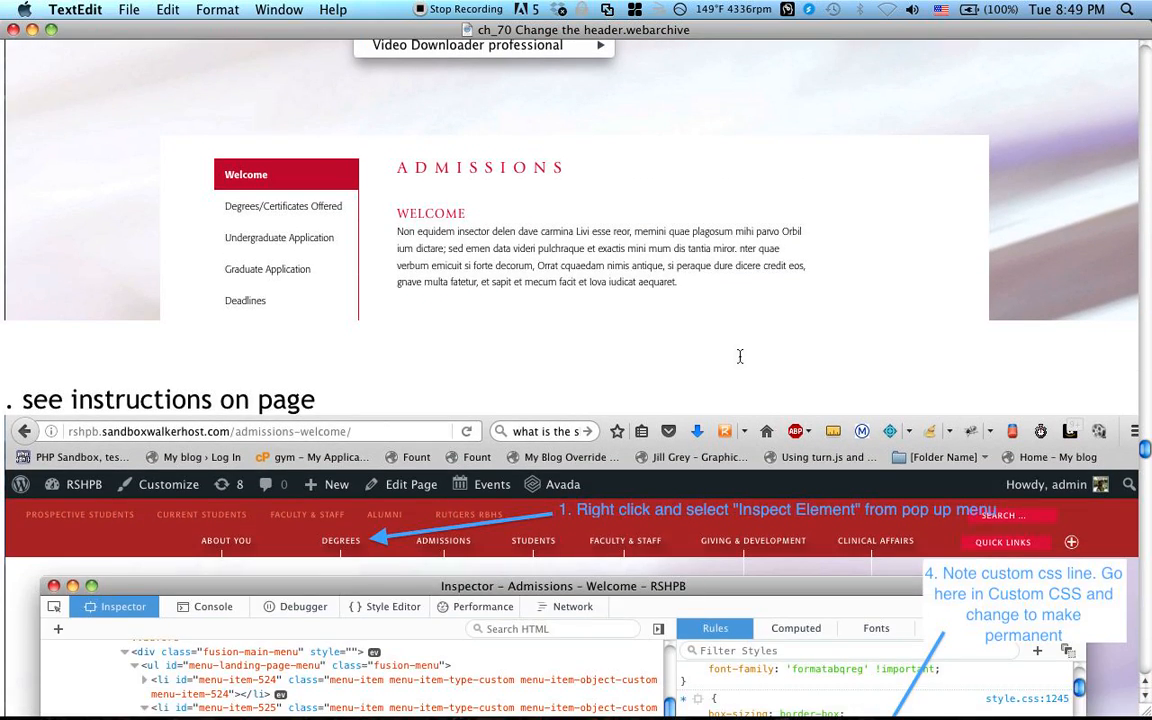
scroll(716, 258, up, 11)
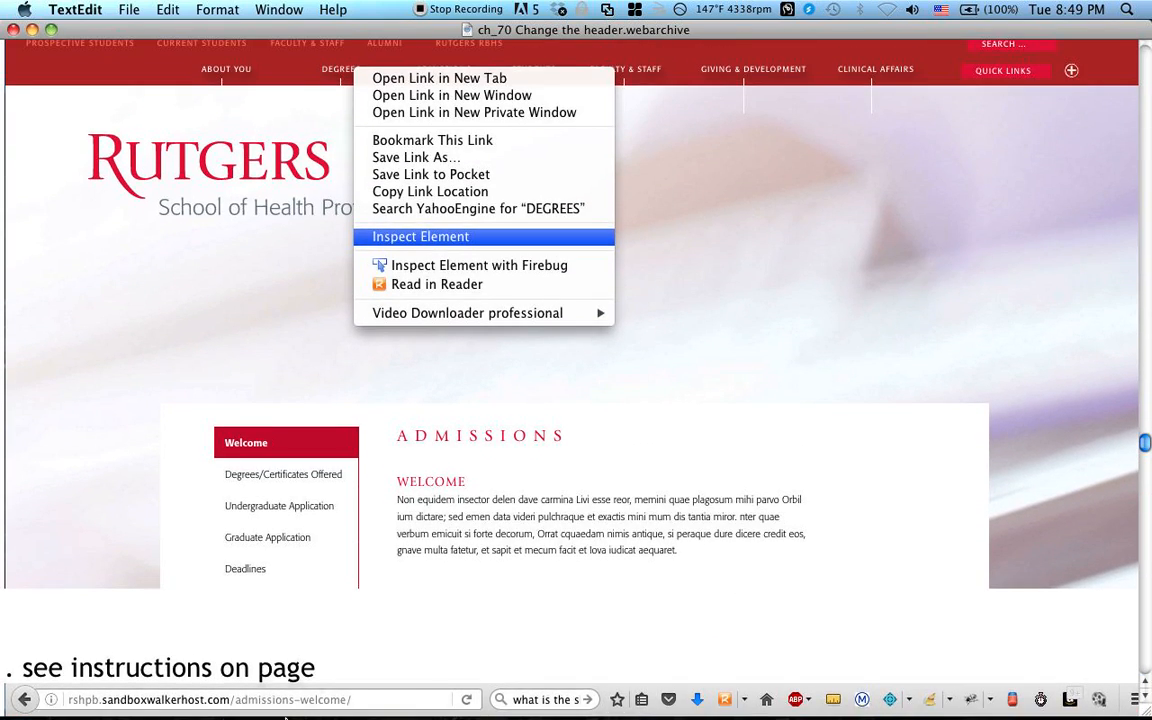
Step: Switch to Chrome, inspect the DEGREES menu item, and move the Developer Tools window clear of the site's menu
click(165, 663)
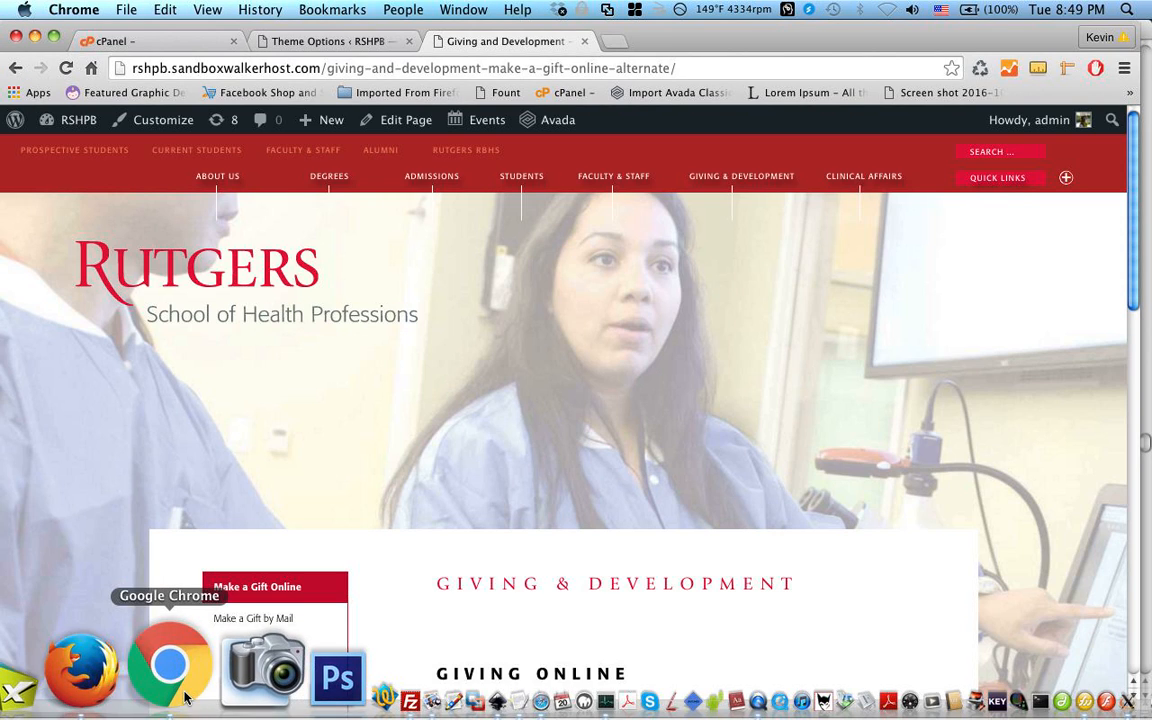
right_click(343, 175)
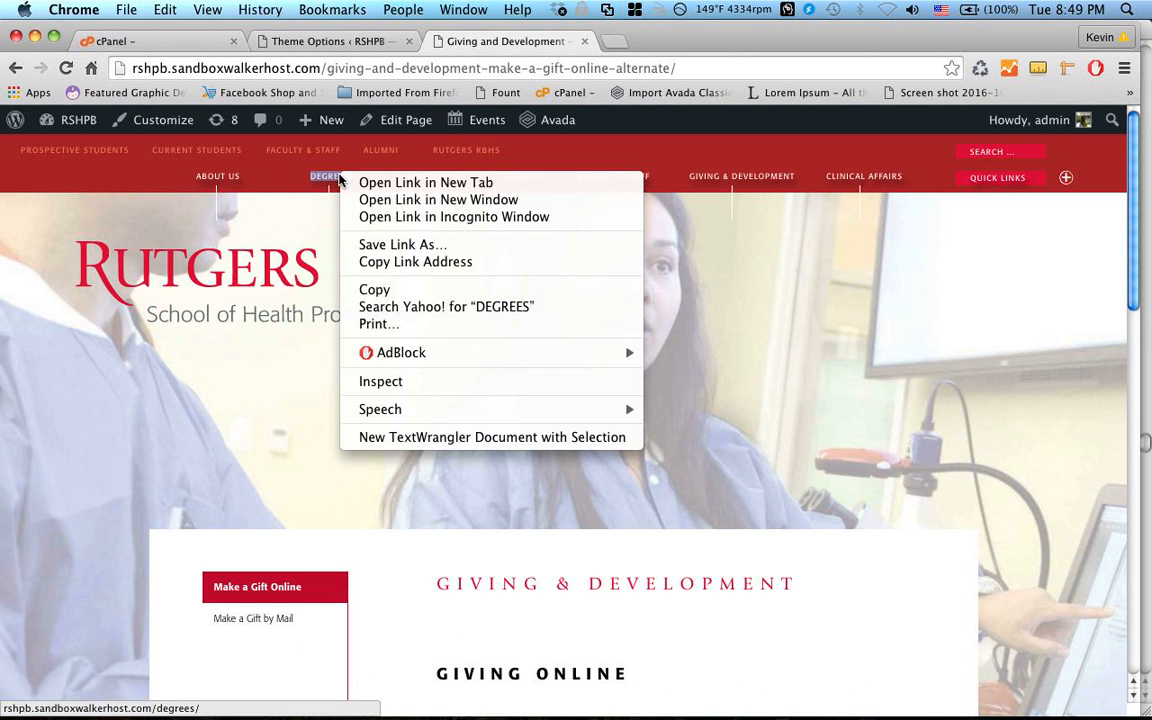
click(447, 380)
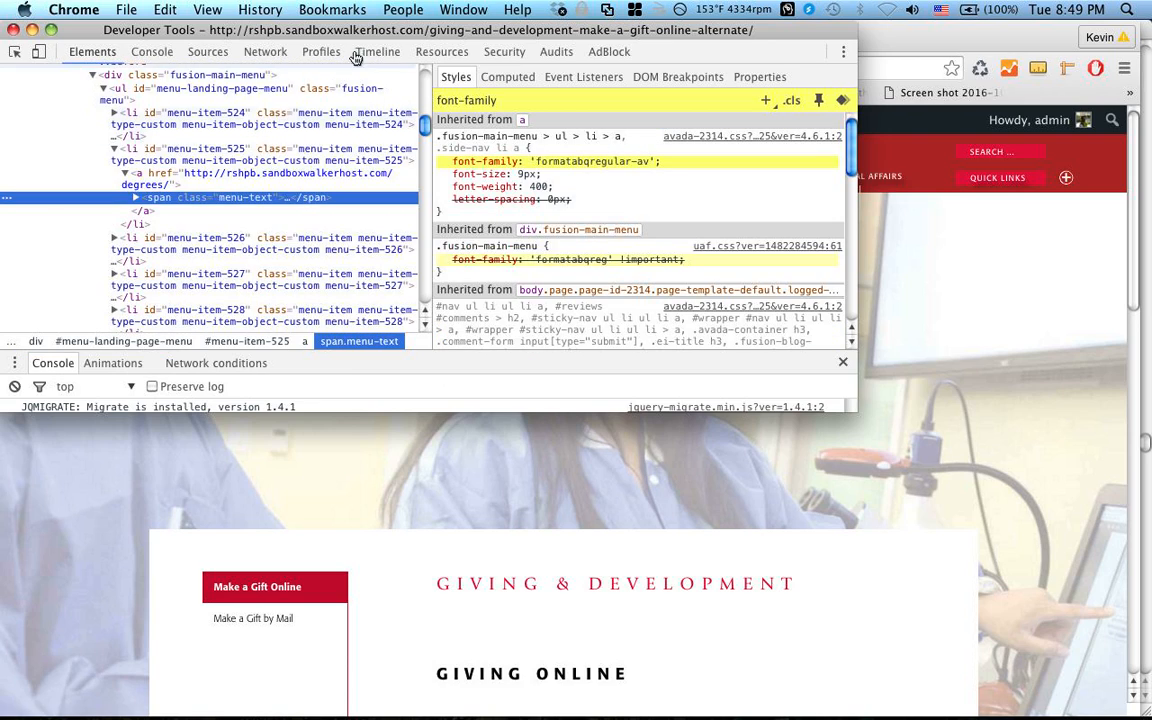
drag(352, 38, 527, 223)
Step: Replace the styles filter for the inspected menu item with letter-spacing
click(704, 290)
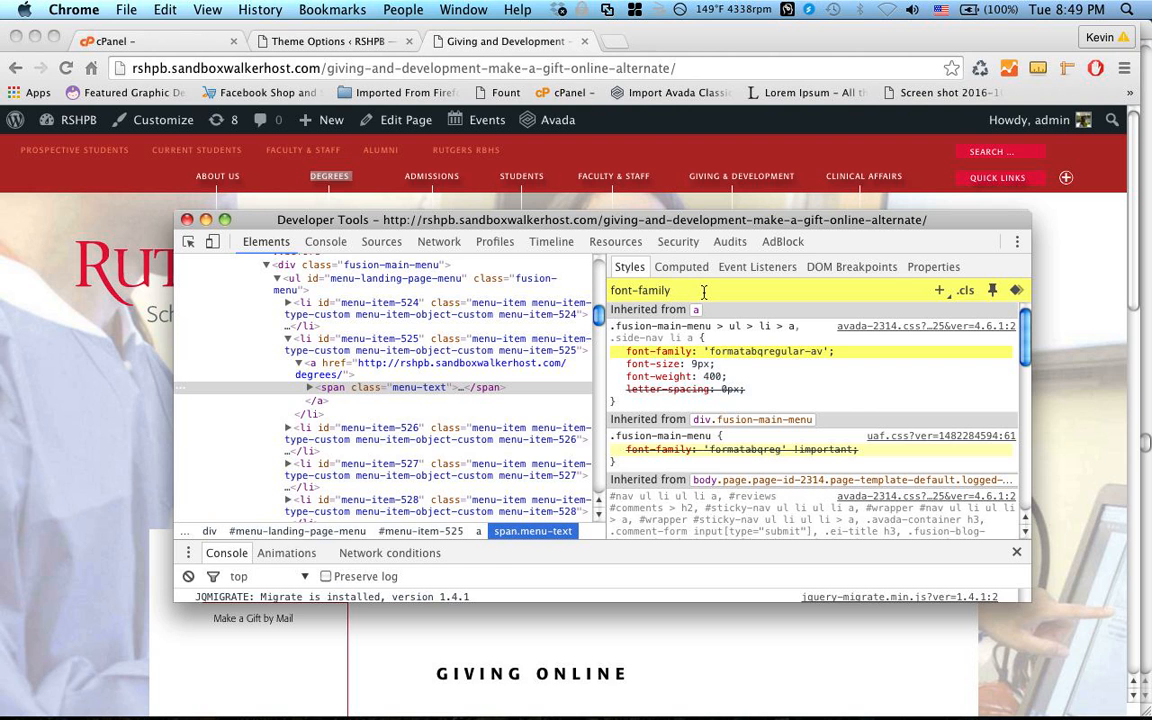
key(BackSpace)
key(BackSpace)
key(BackSpace)
key(BackSpace)
key(BackSpace)
key(BackSpace)
key(BackSpace)
key(BackSpace)
key(BackSpace)
key(BackSpace)
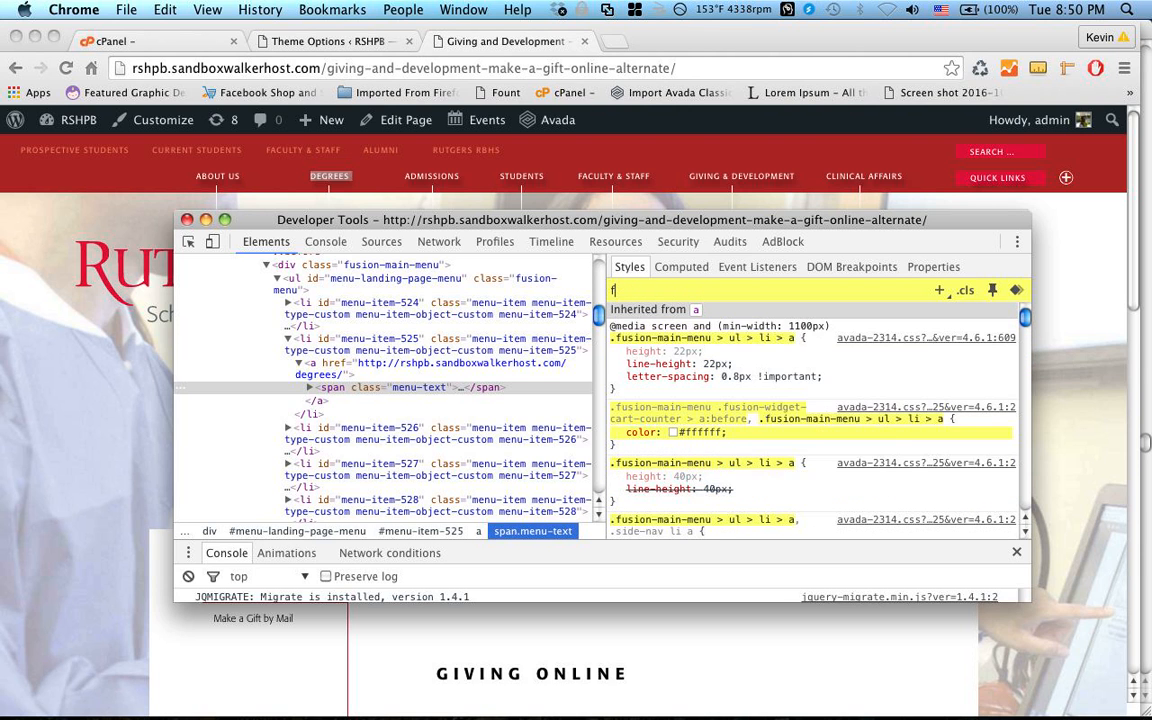
key(BackSpace)
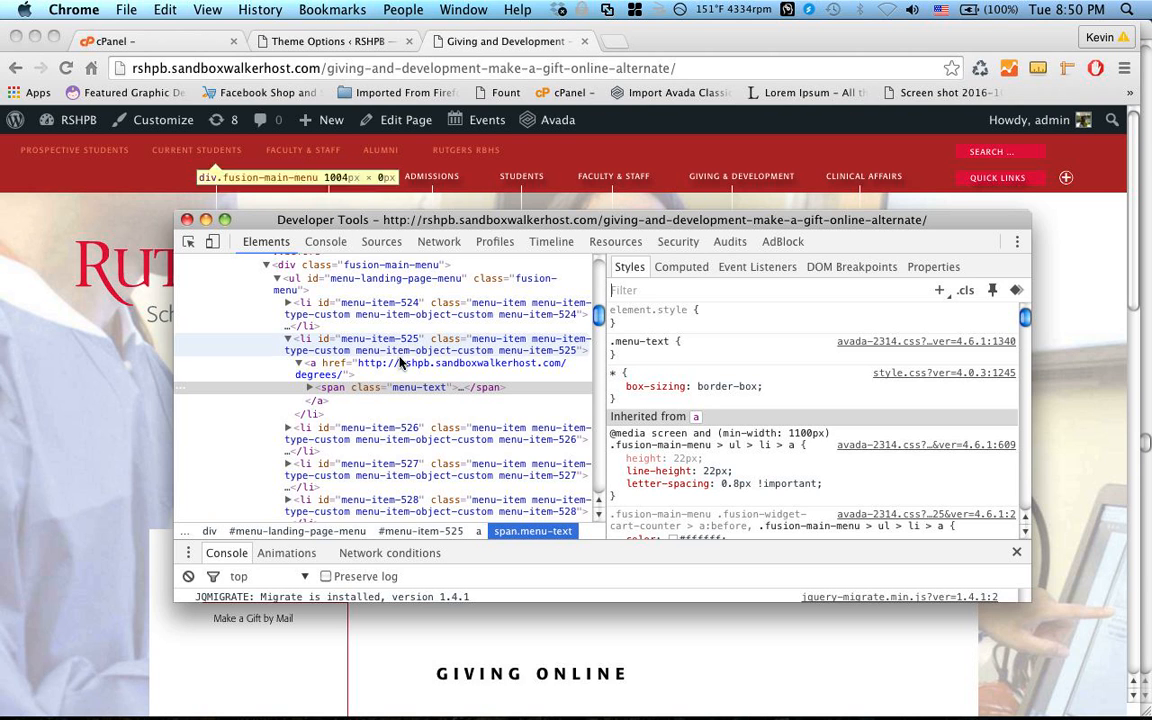
click(655, 291)
text(letter-spacing)
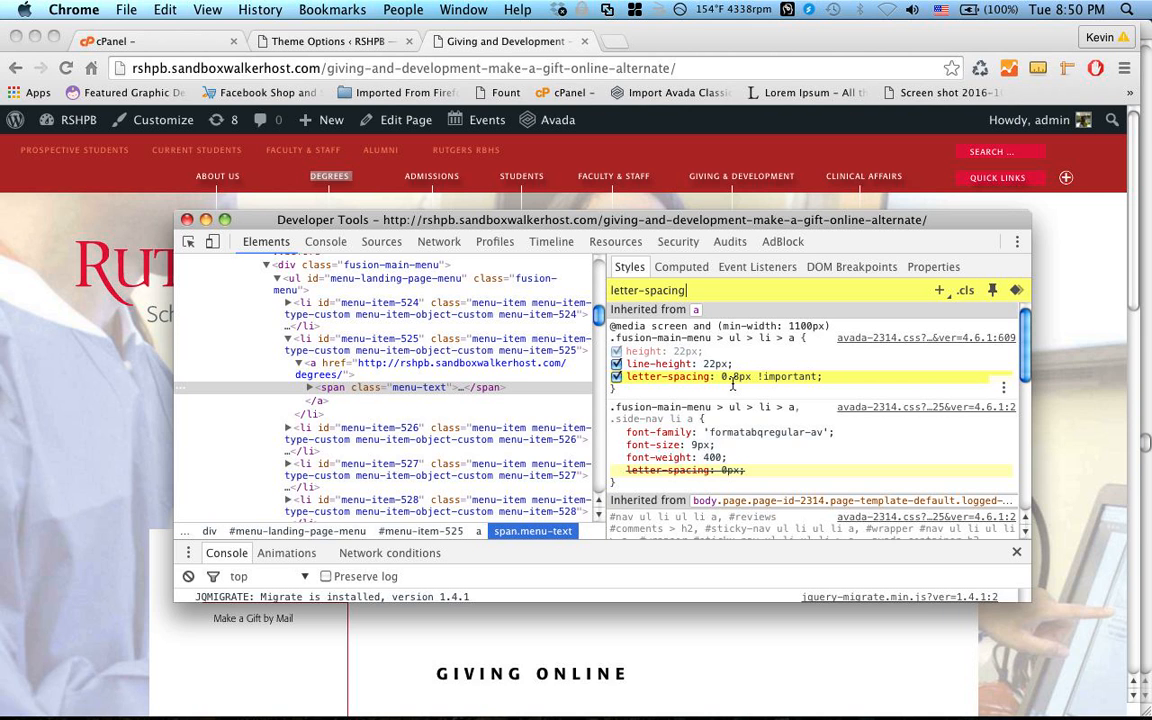
Step: Preview a letter-spacing of 3.8px on the main menu links rule
click(733, 385)
click(728, 378)
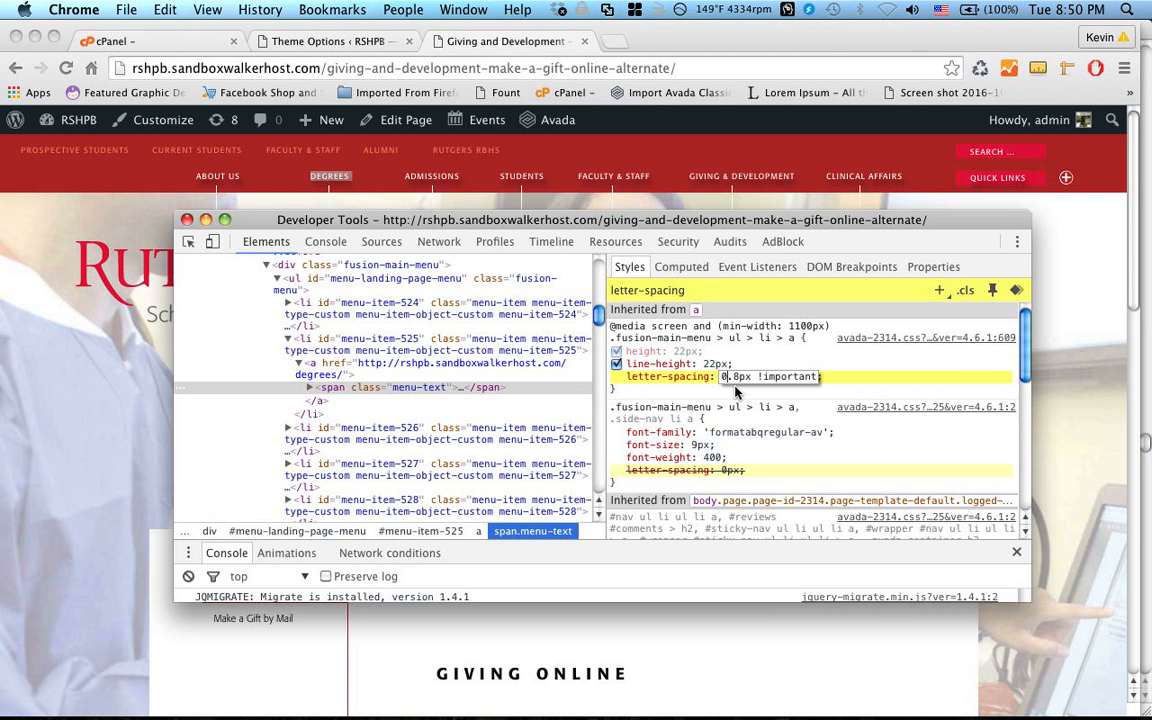
key(Up)
key(Up)
key(Up)
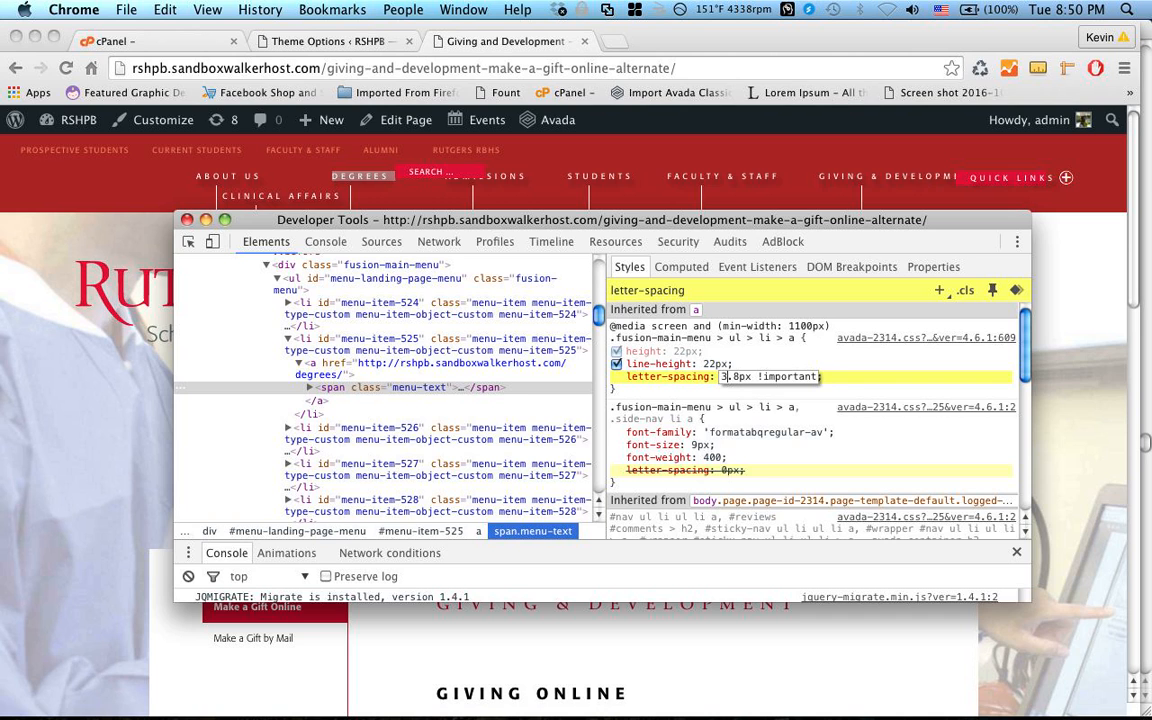
click(773, 400)
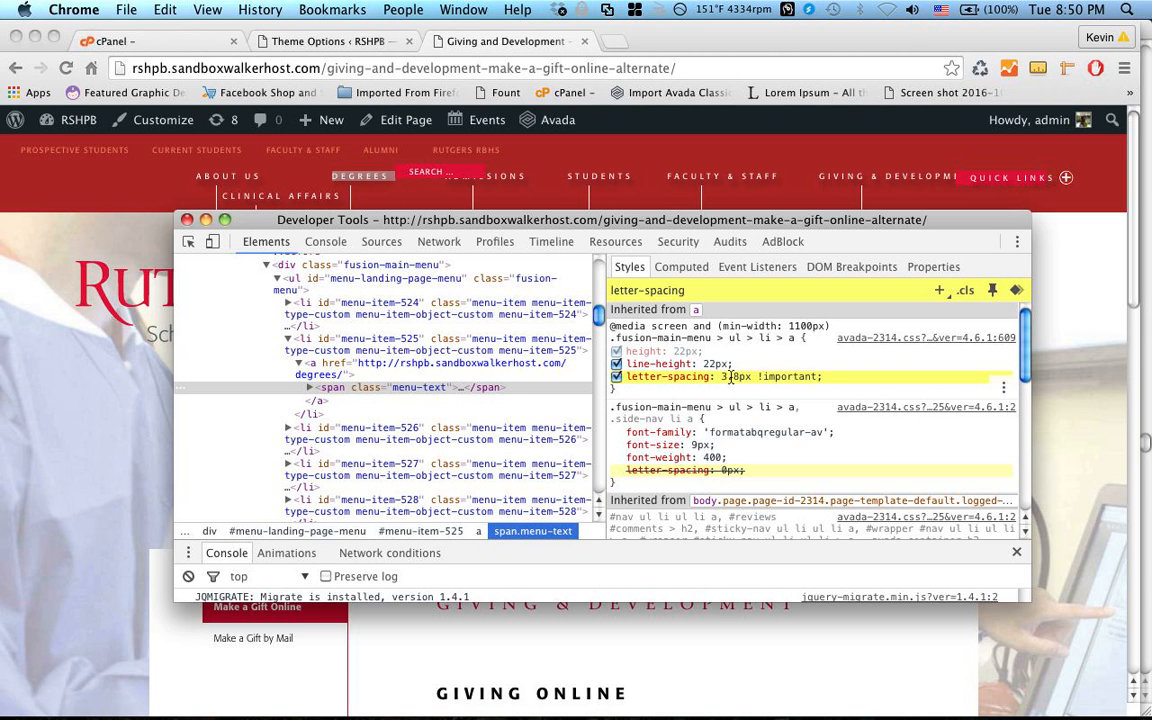
Step: Try letter-spacing values of 2px, 1px and 0.1px for the main menu links
click(731, 376)
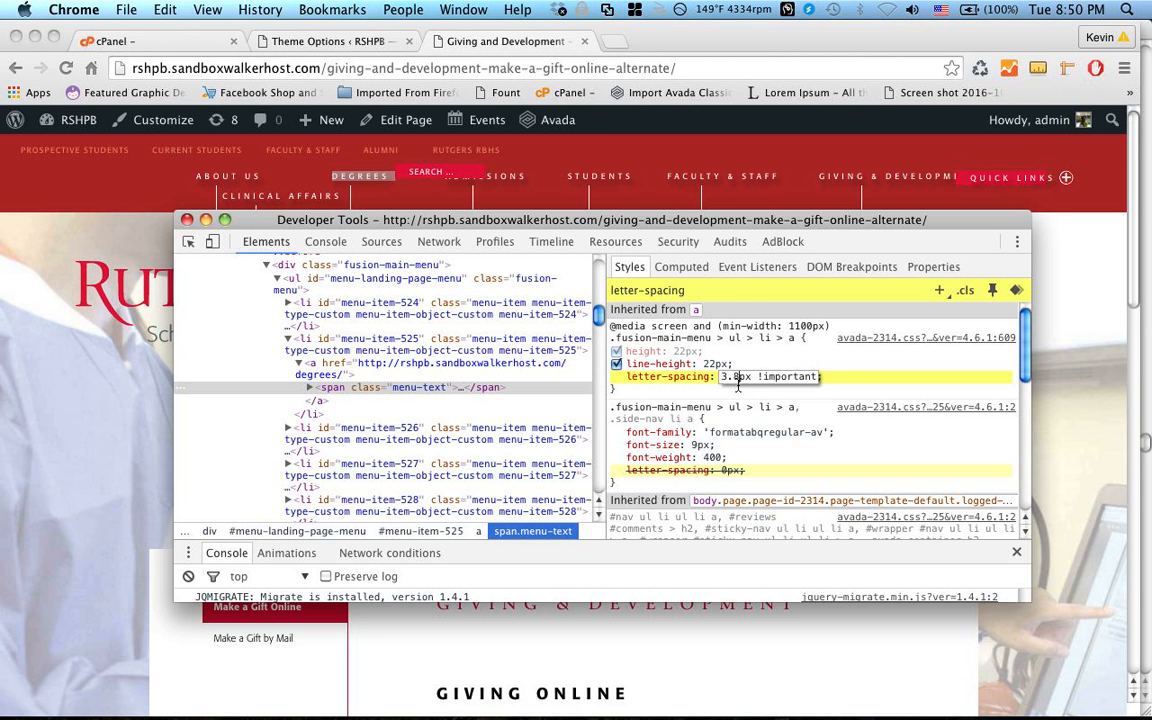
key(BackSpace)
key(BackSpace)
key(BackSpace)
text(2)
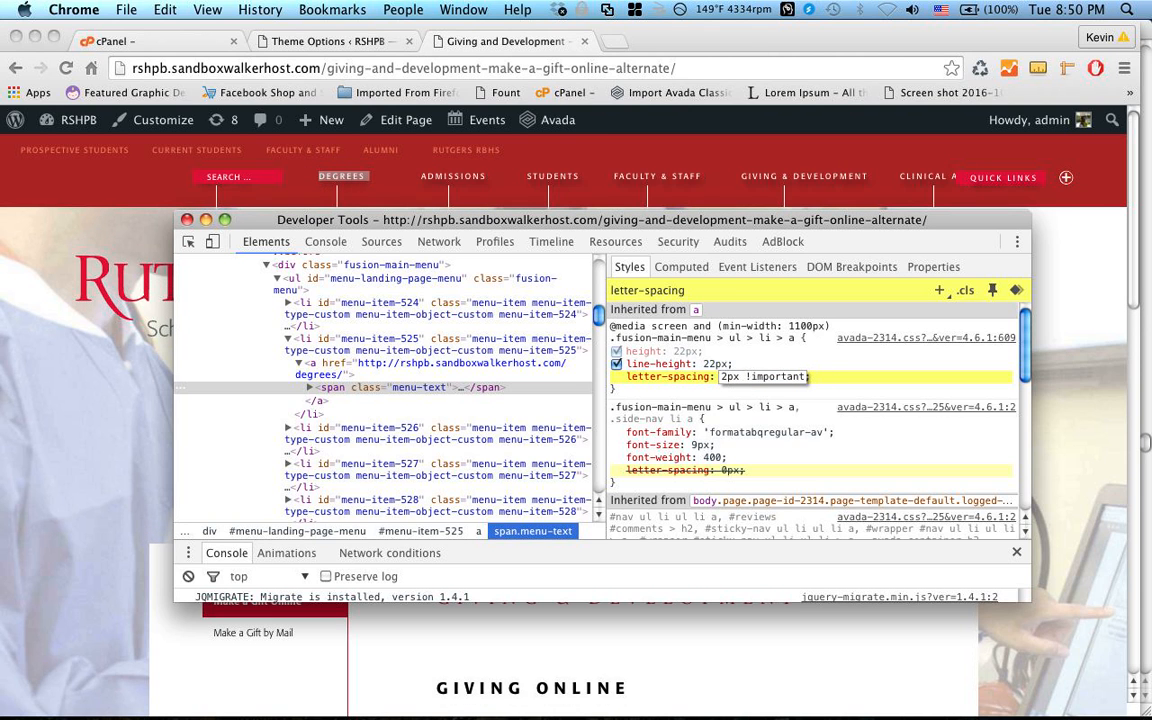
key(BackSpace)
text(1)
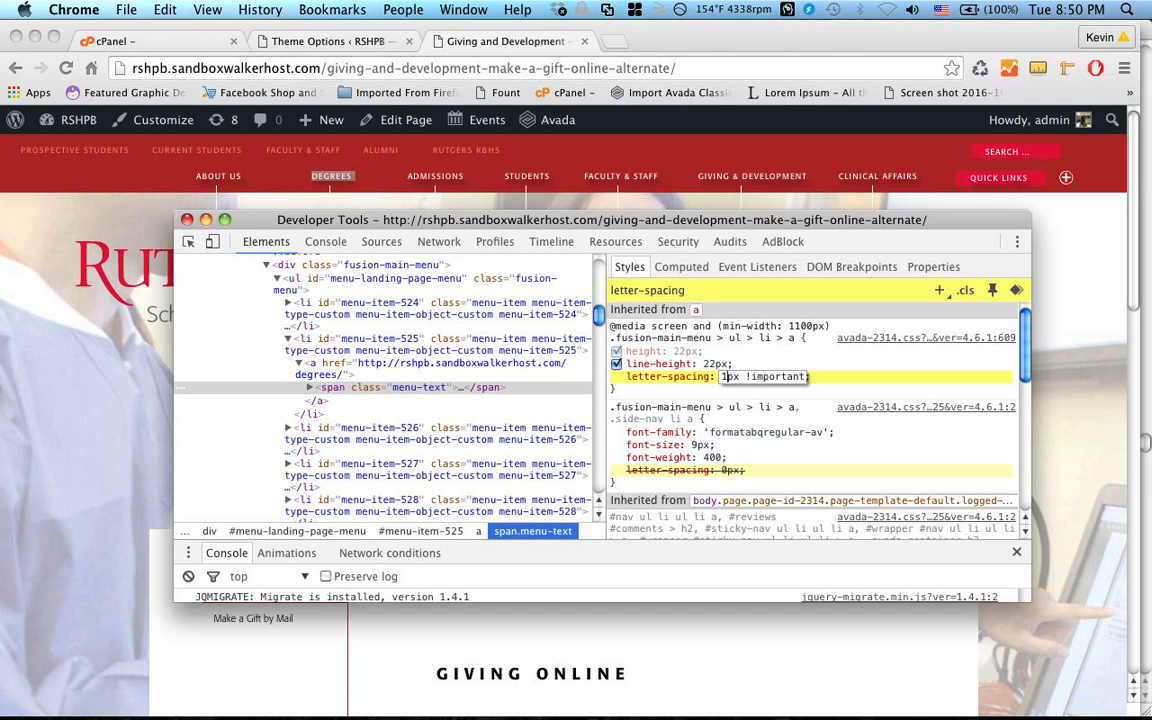
key(BackSpace)
text(0.1)
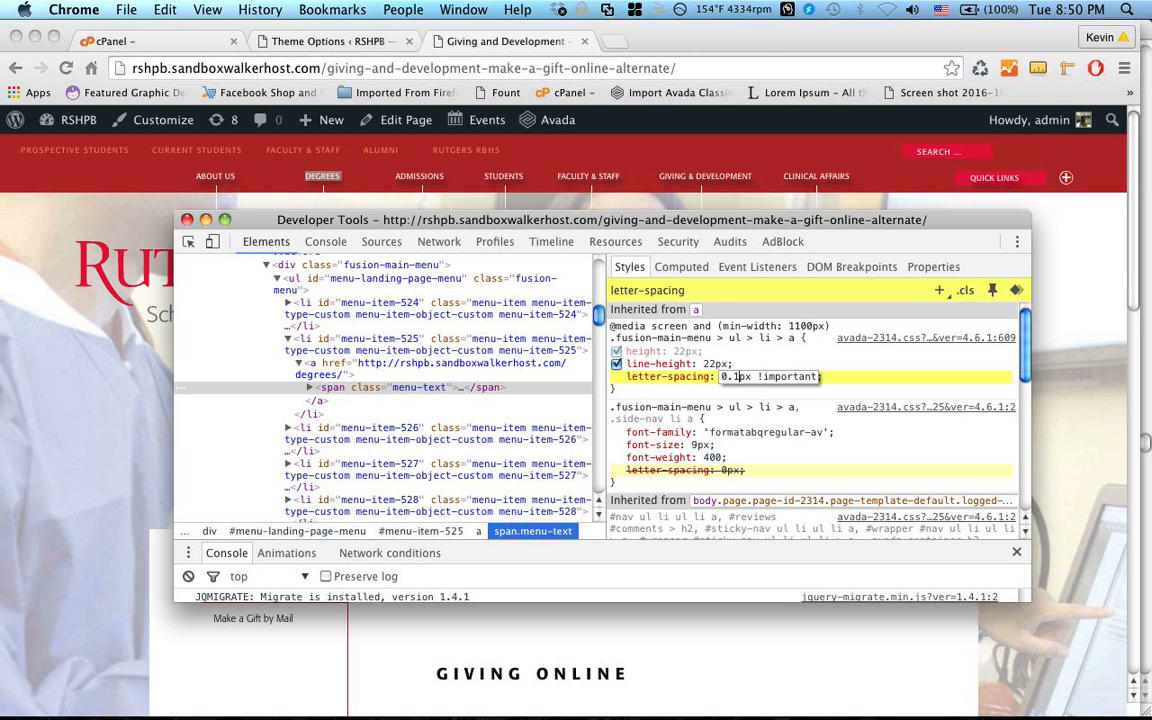
Step: Try a letter-spacing of 3px for the main menu links and increase it to 7px
key(BackSpace)
key(BackSpace)
key(BackSpace)
text(3)
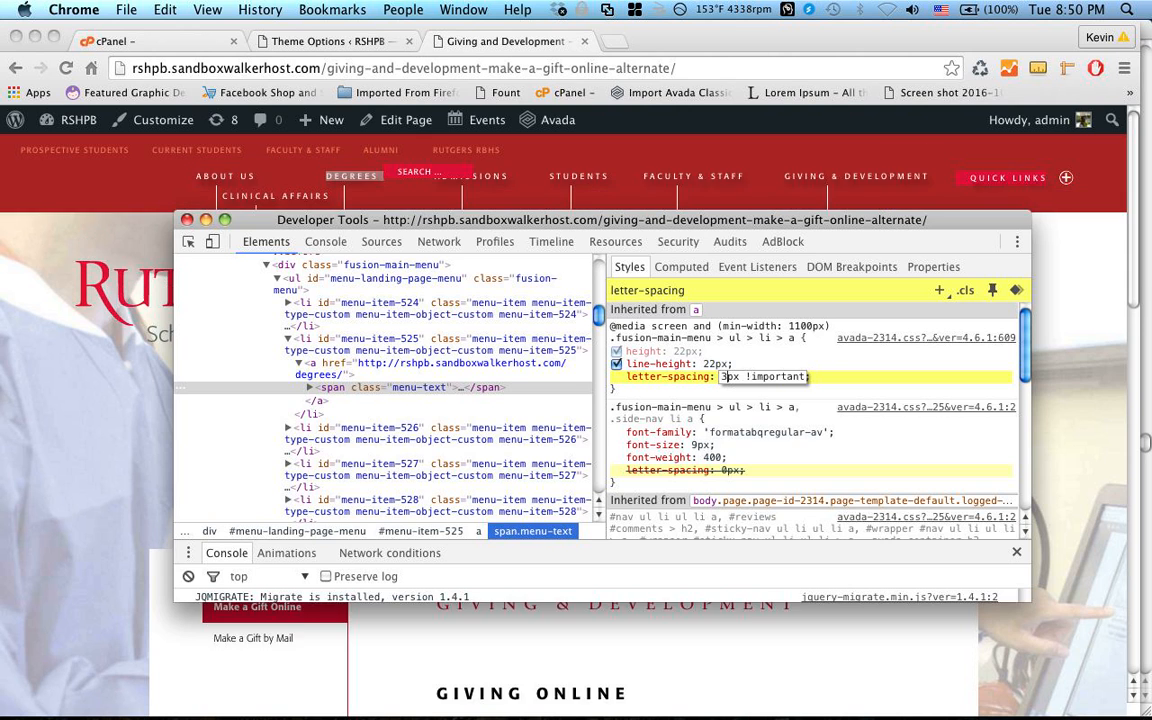
key(Up)
key(Up)
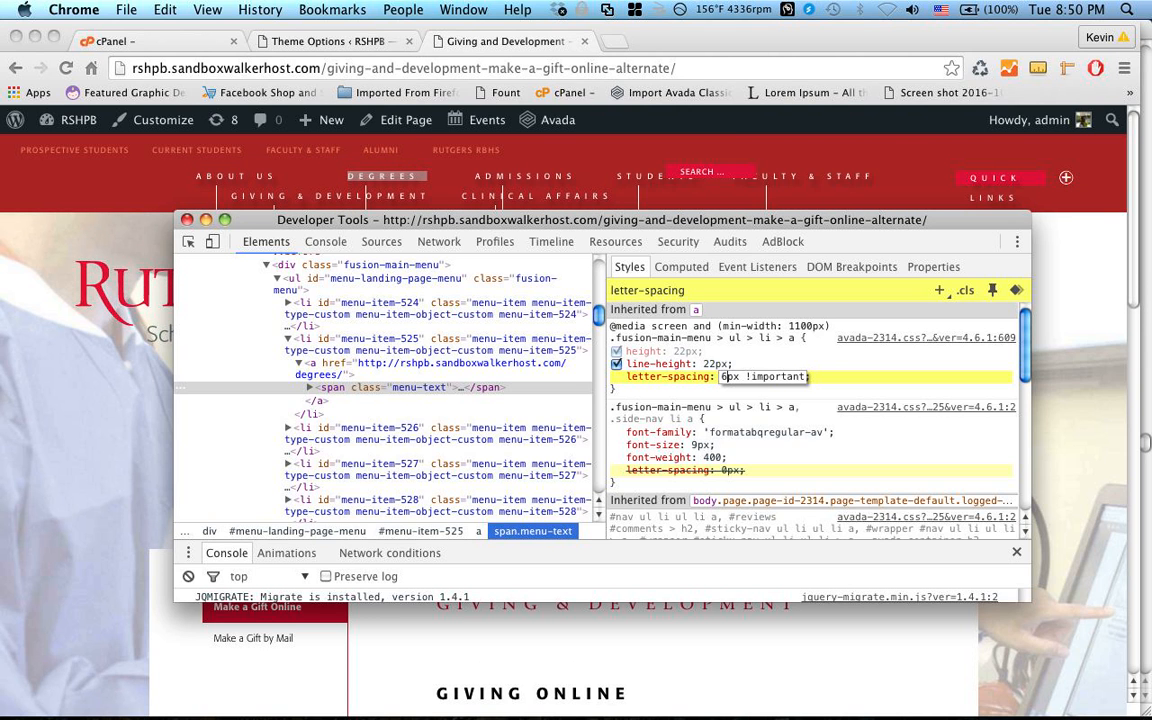
key(Up)
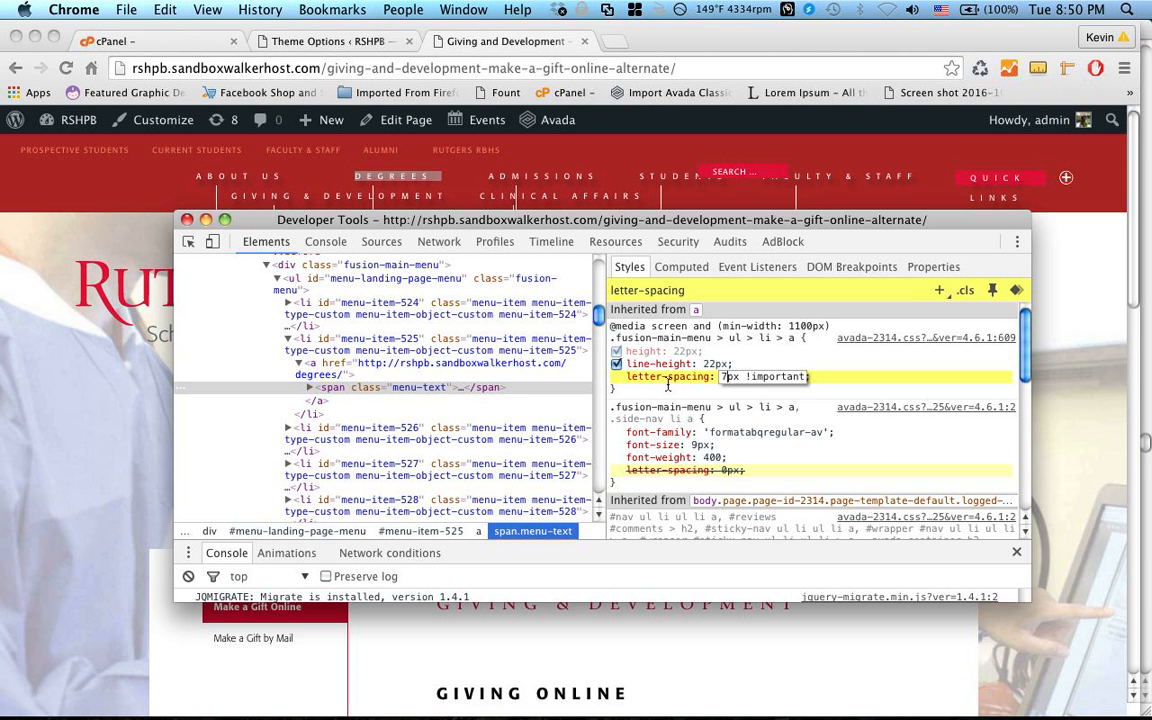
Step: Reduce the main menu links' letter-spacing to 2px, then settle on 1px
key(BackSpace)
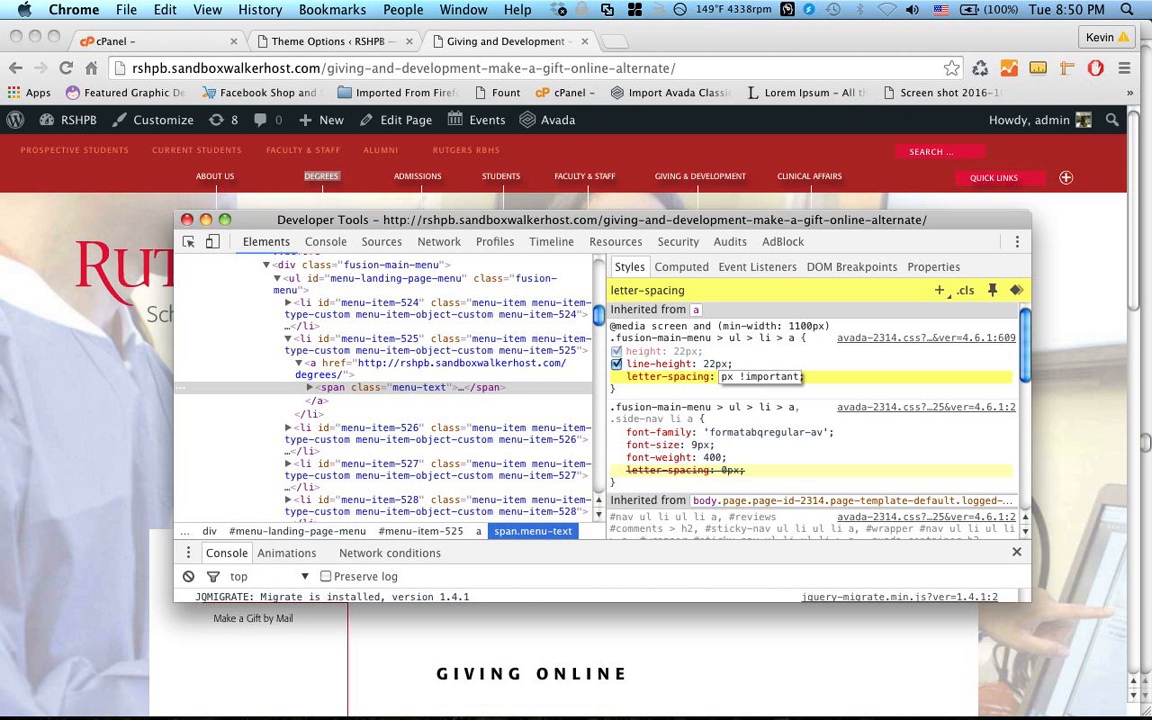
text(2)
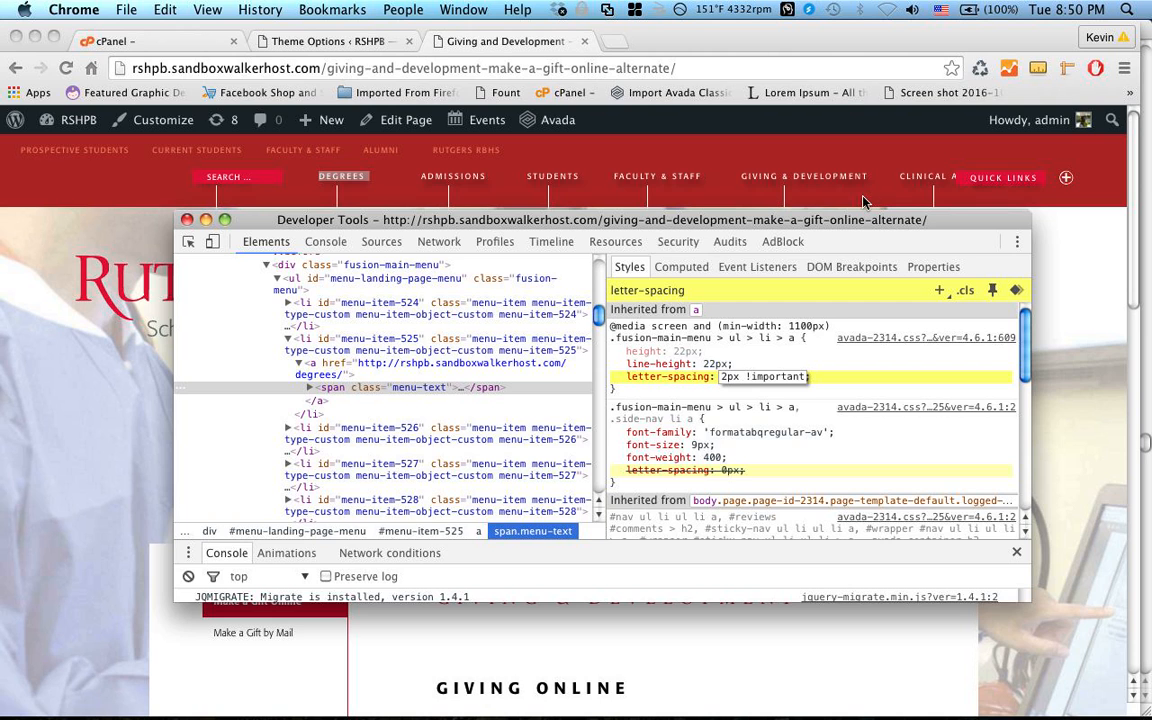
key(BackSpace)
text(1)
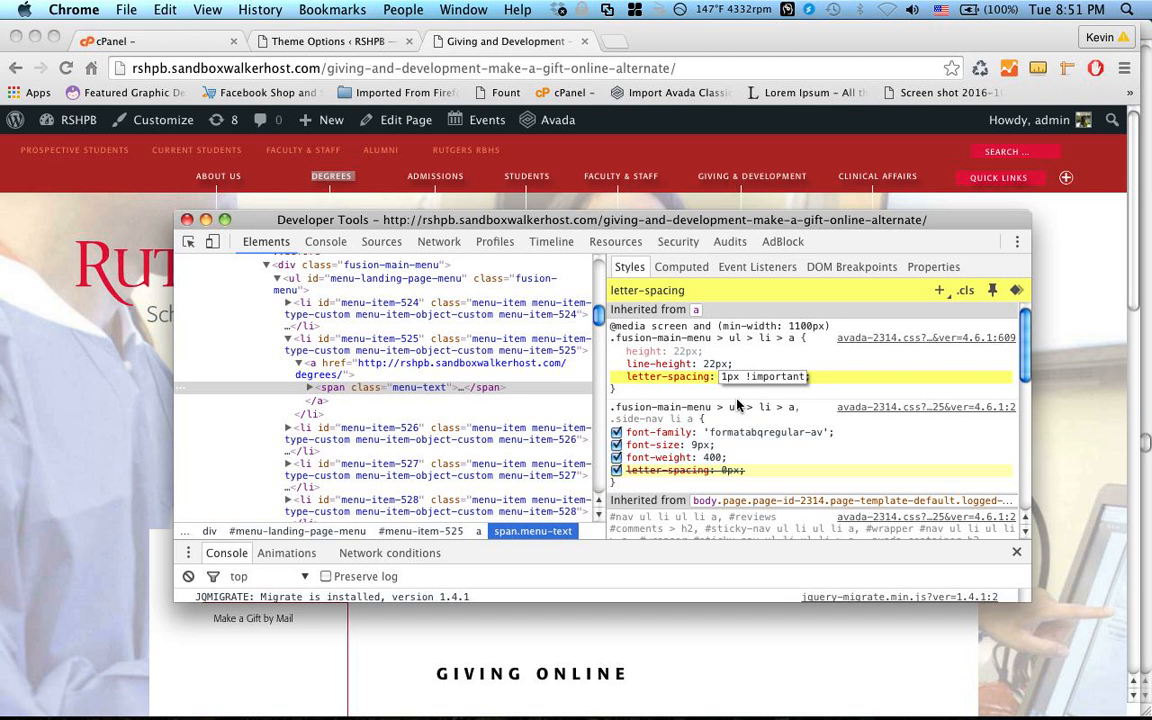
Step: Preview line-heights of 42px and 72px on the main menu links, then restore 22px
click(712, 364)
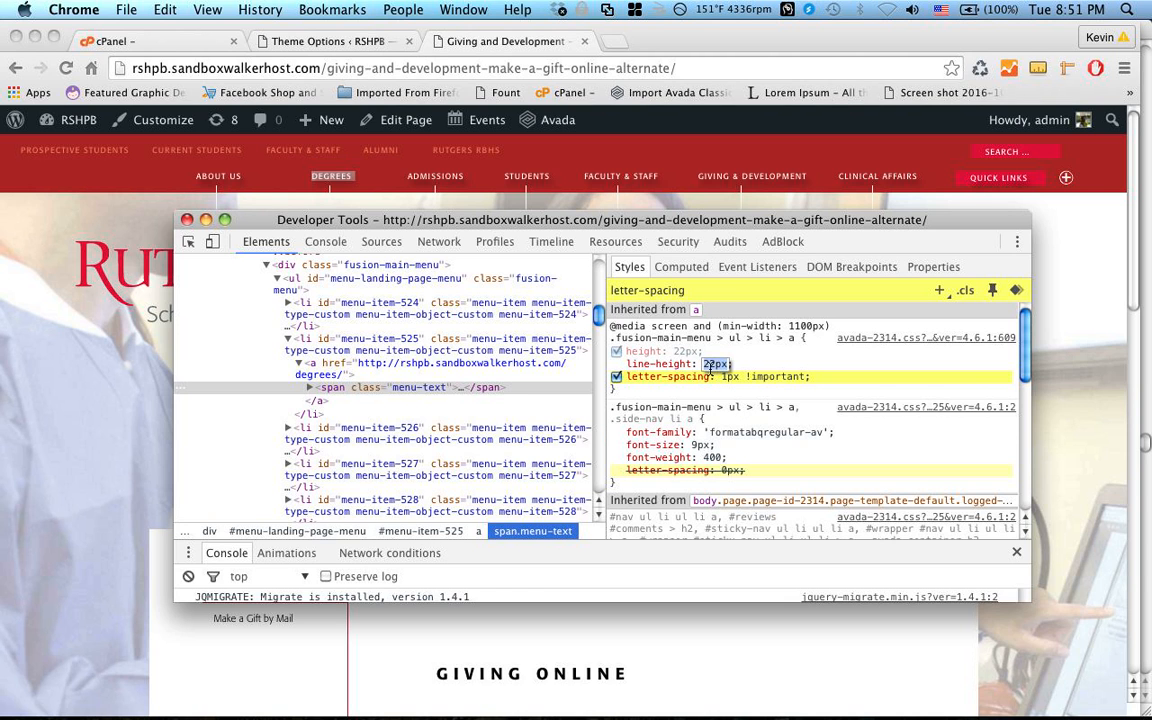
click(712, 366)
key(BackSpace)
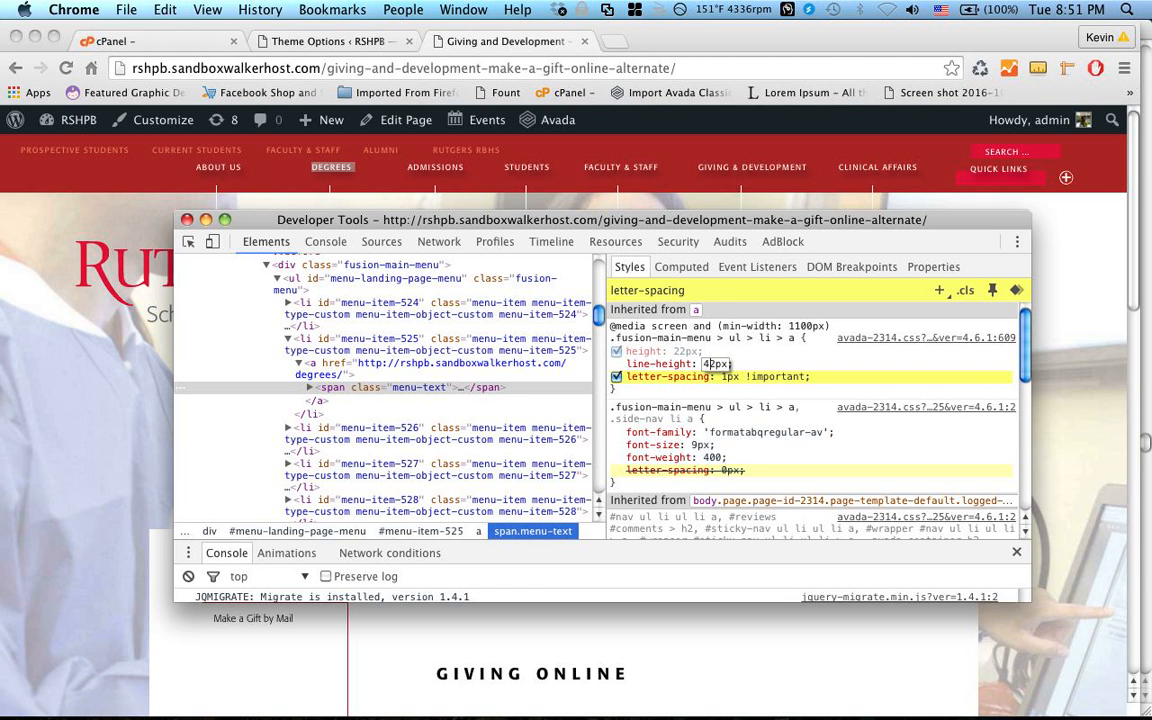
text(4)
key(BackSpace)
text(72)
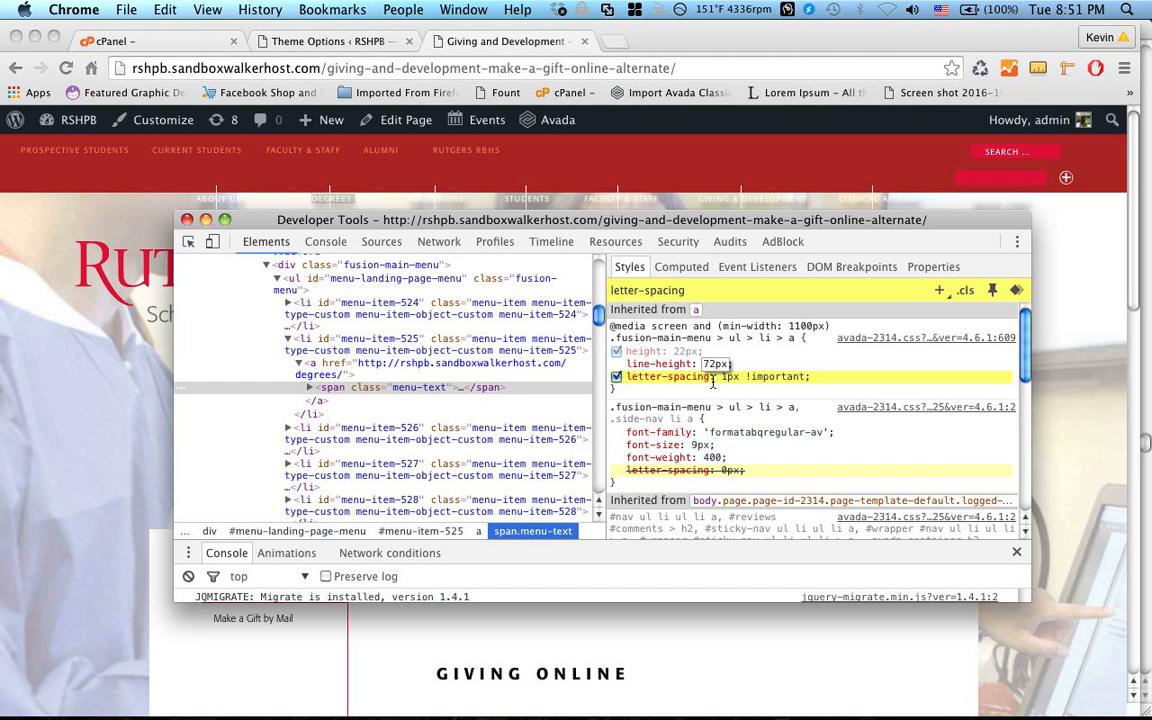
key(BackSpace)
text(2)
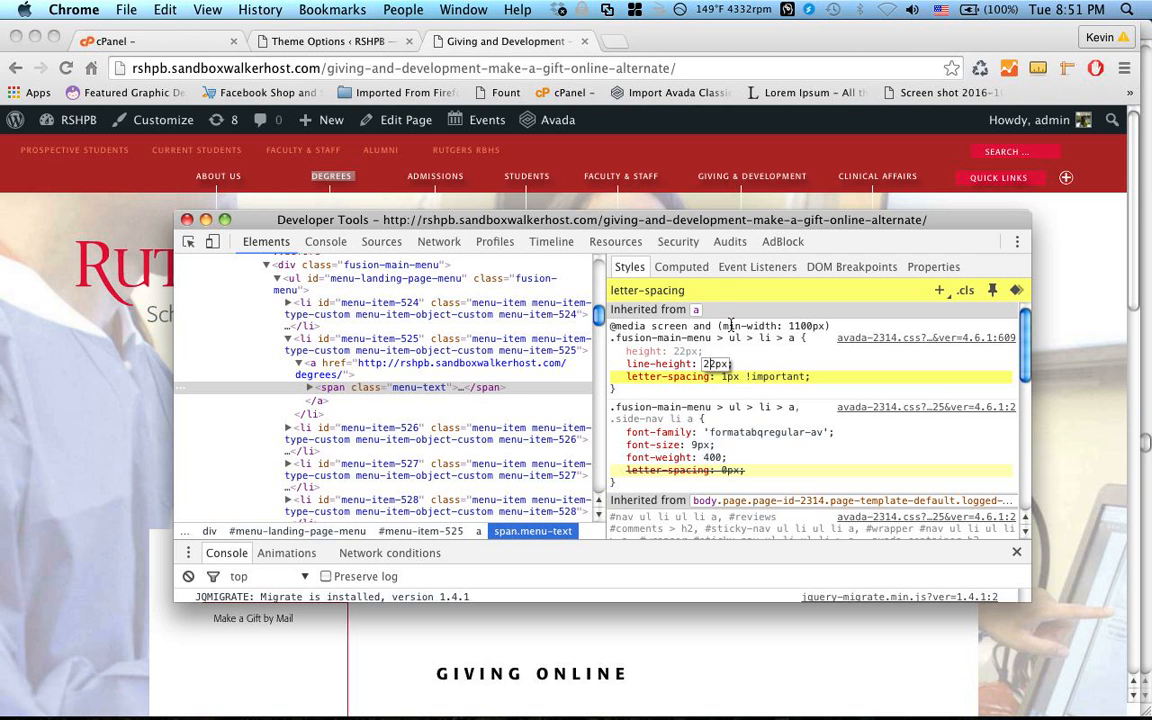
click(723, 384)
click(722, 389)
Step: Open the Custom CSS section of the Avada theme options
click(303, 42)
scroll(321, 280, up, 10)
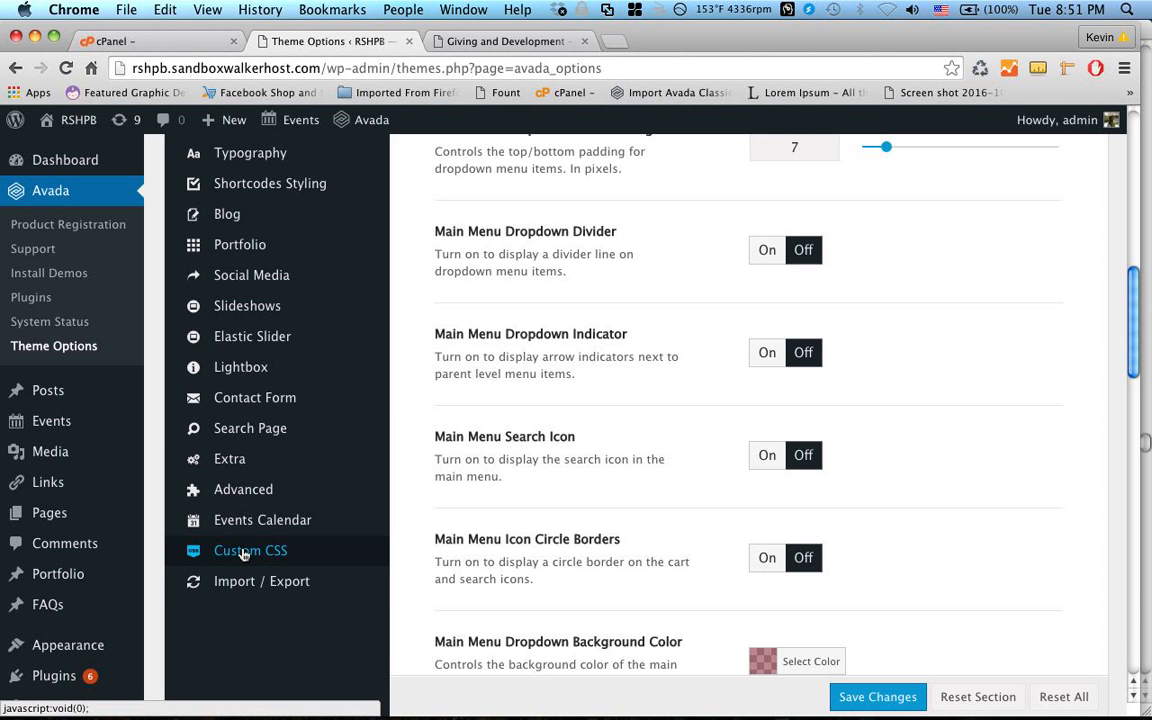
click(243, 552)
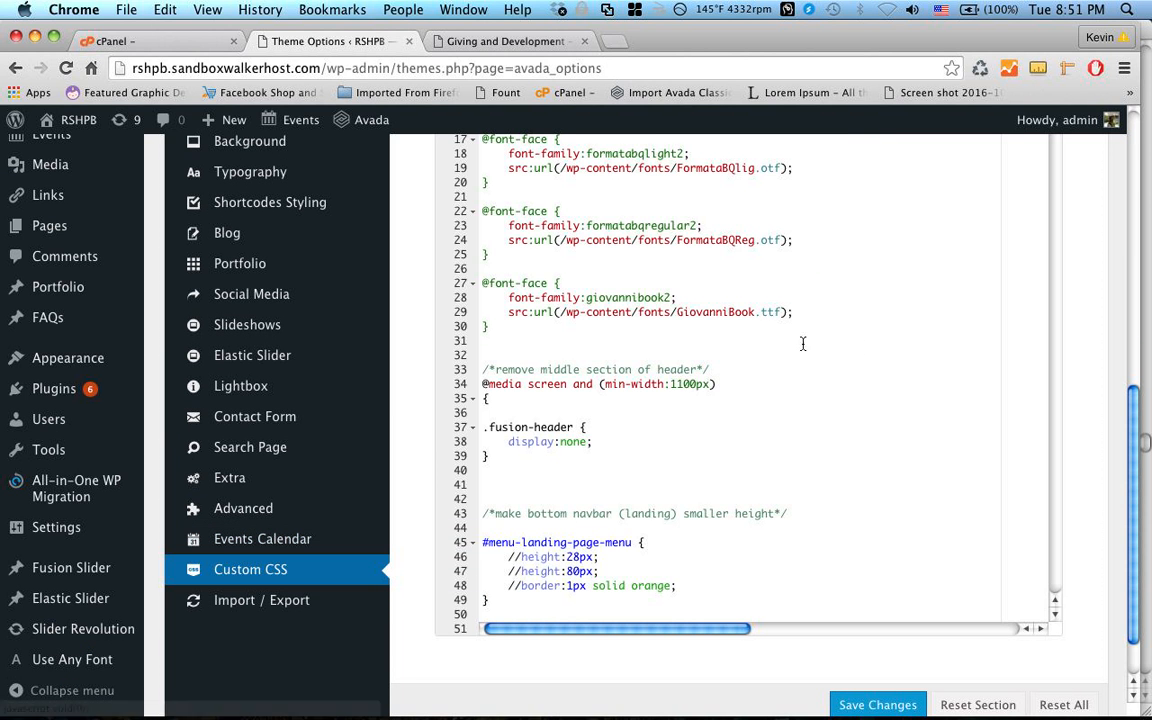
Step: Set the letter-spacing in the main menu links rule at line 611 of the Custom CSS to 1.8px and save the changes
scroll(1048, 304, down, 15)
scroll(1049, 307, down, 20)
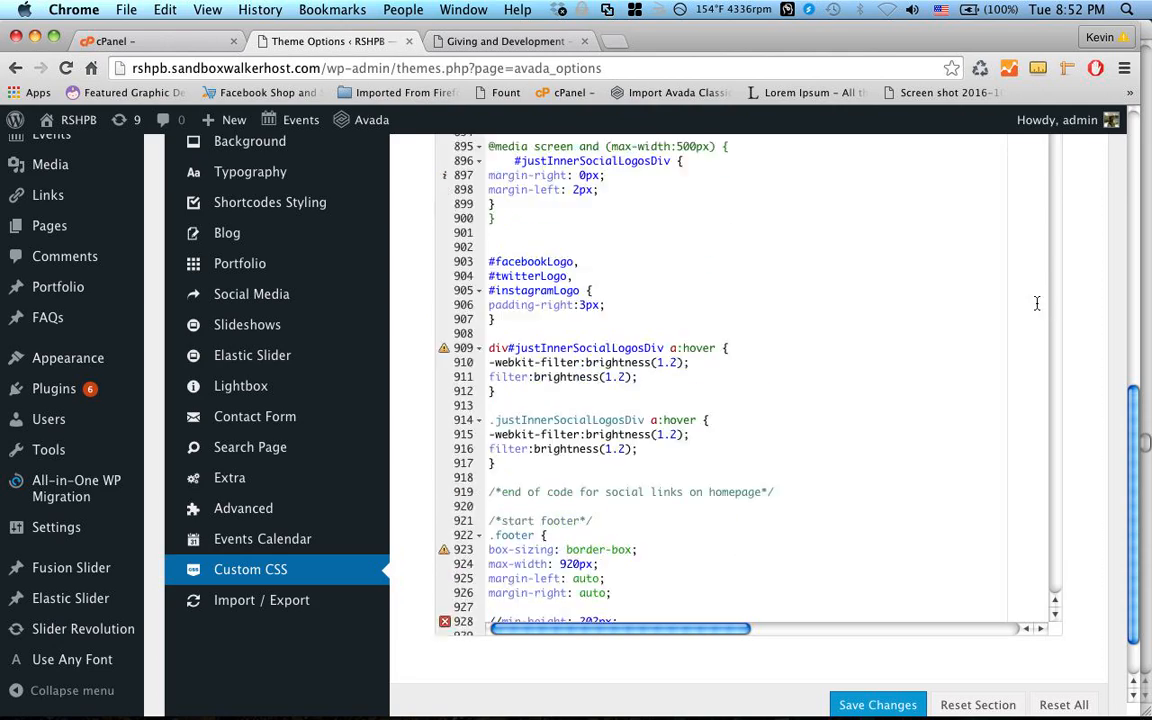
scroll(1029, 303, up, 10)
scroll(713, 311, up, 13)
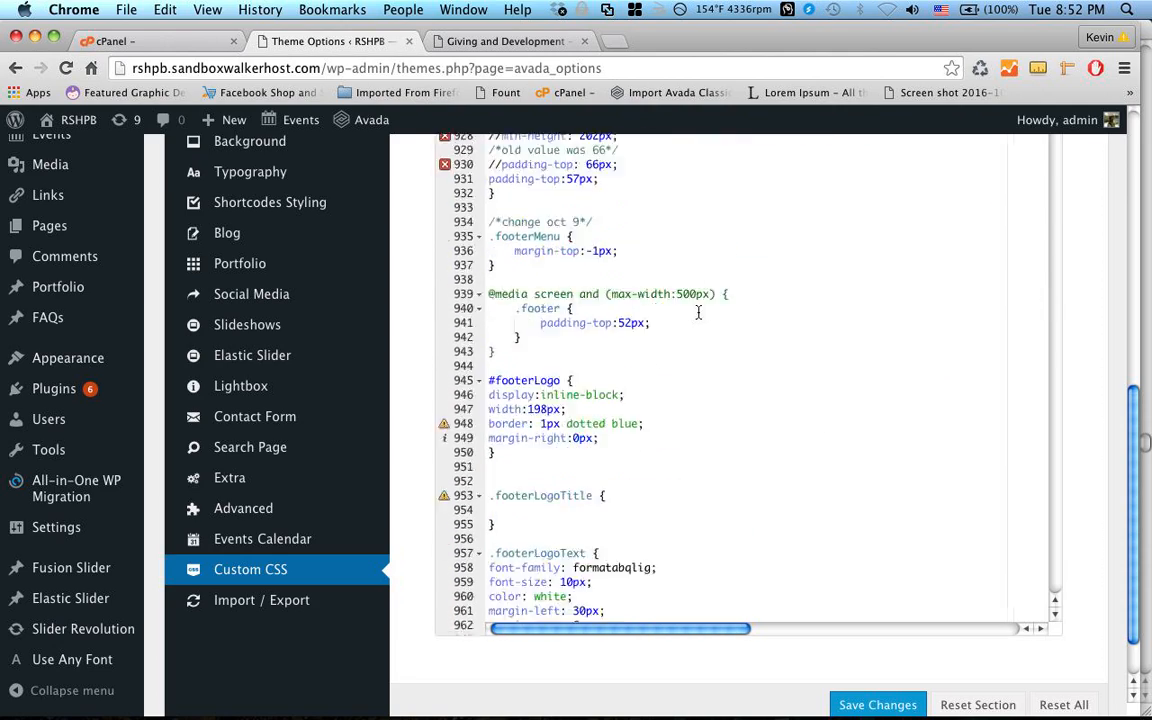
scroll(678, 311, up, 6)
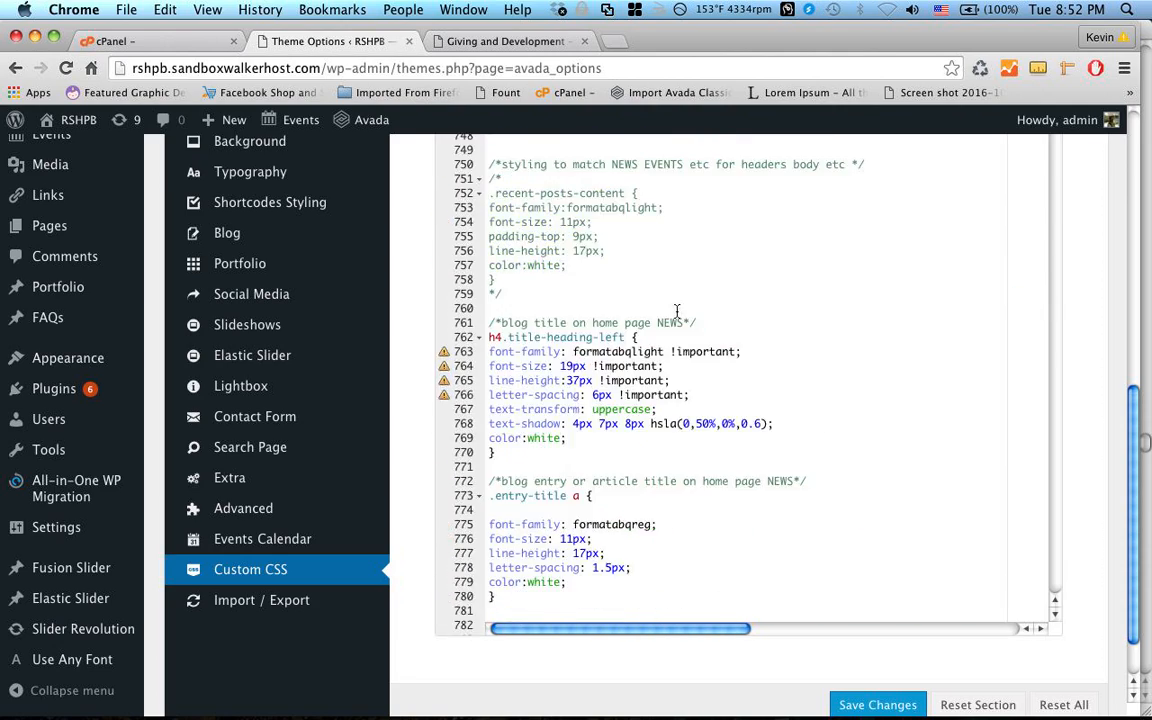
scroll(677, 312, up, 4)
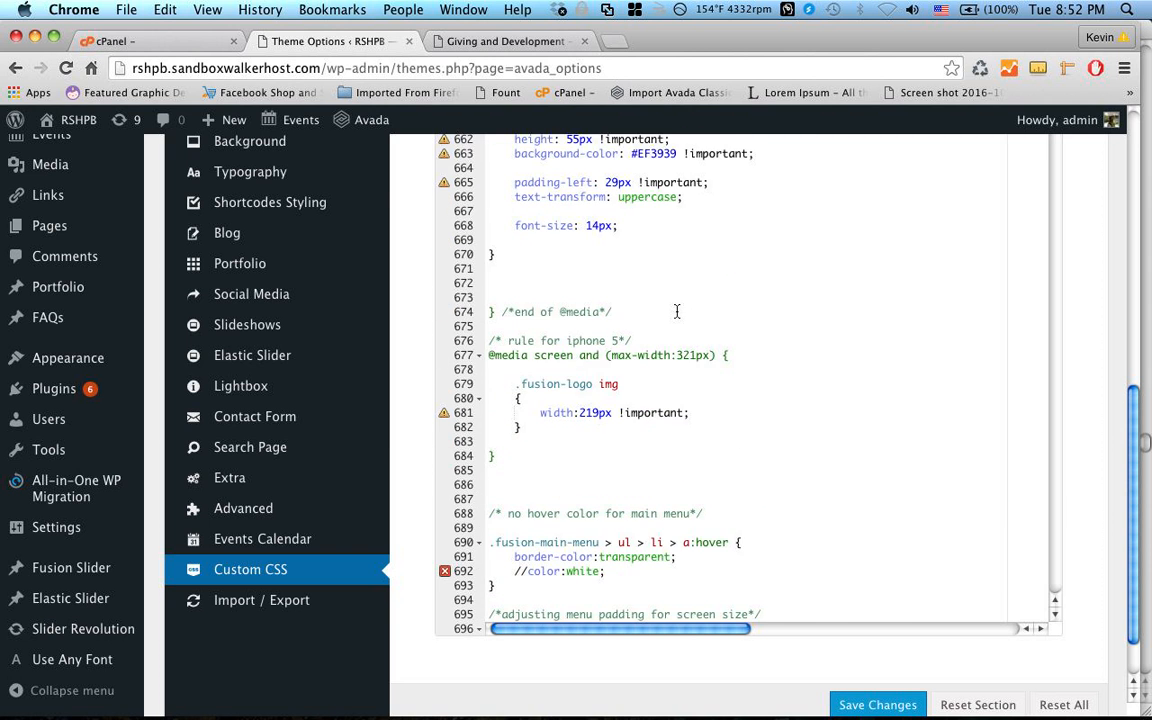
scroll(677, 312, up, 2)
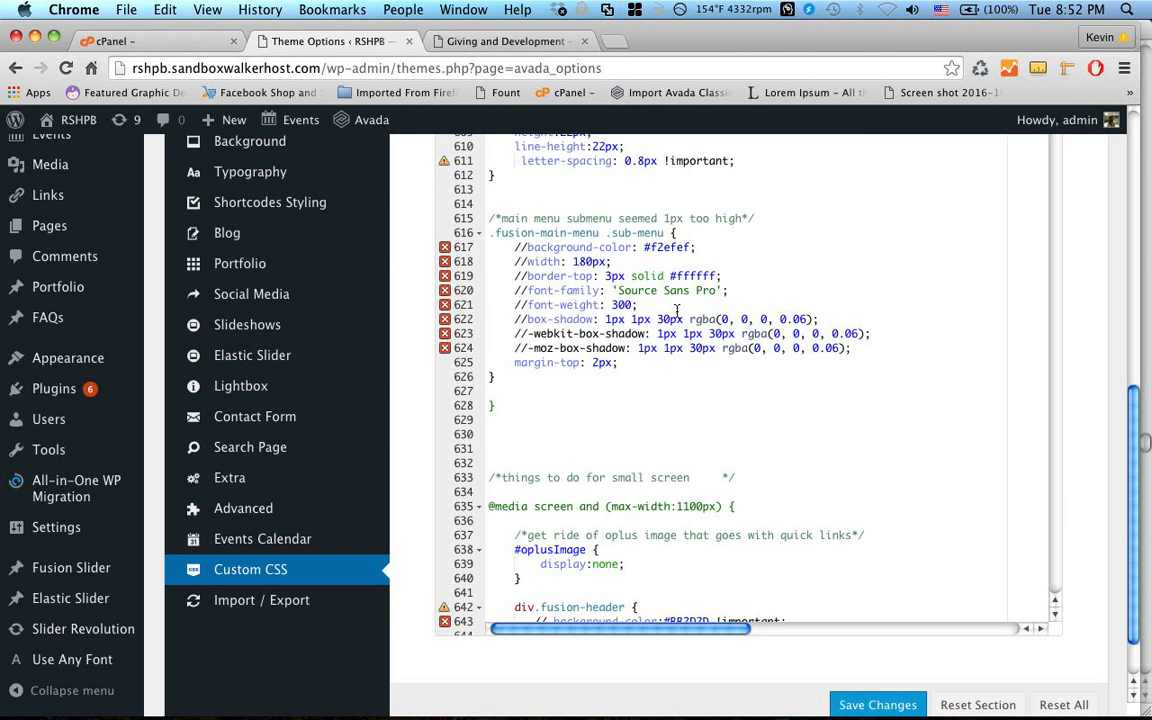
click(574, 401)
click(630, 430)
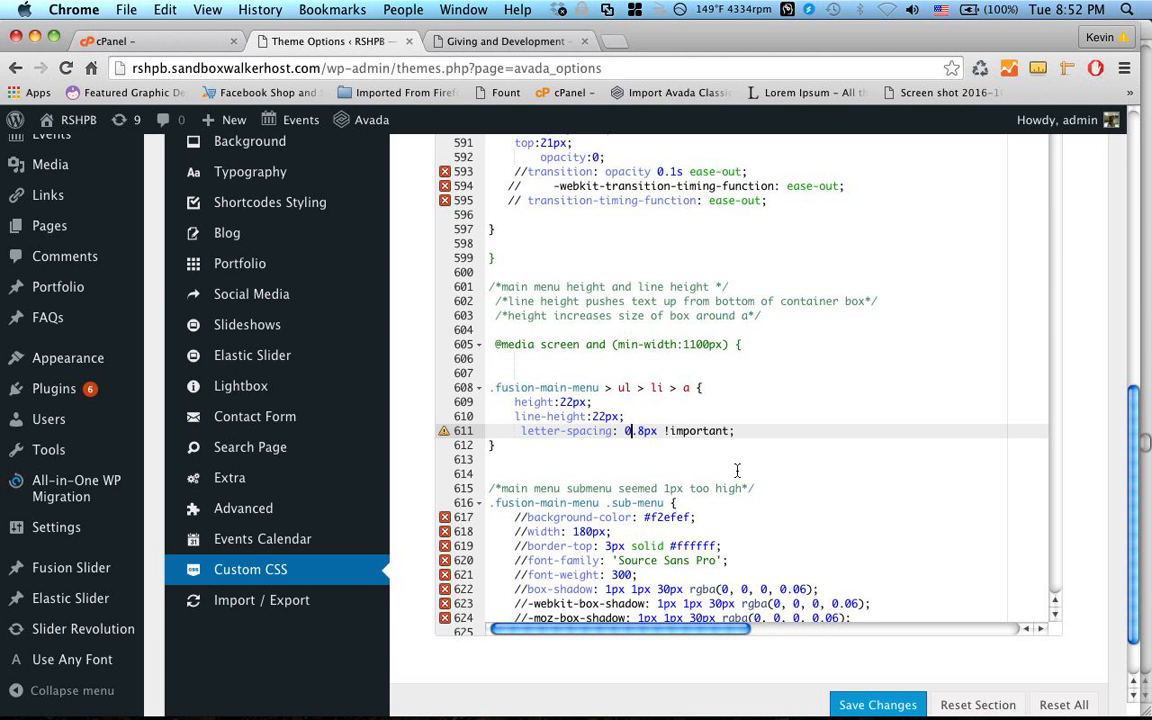
key(BackSpace)
text(1)
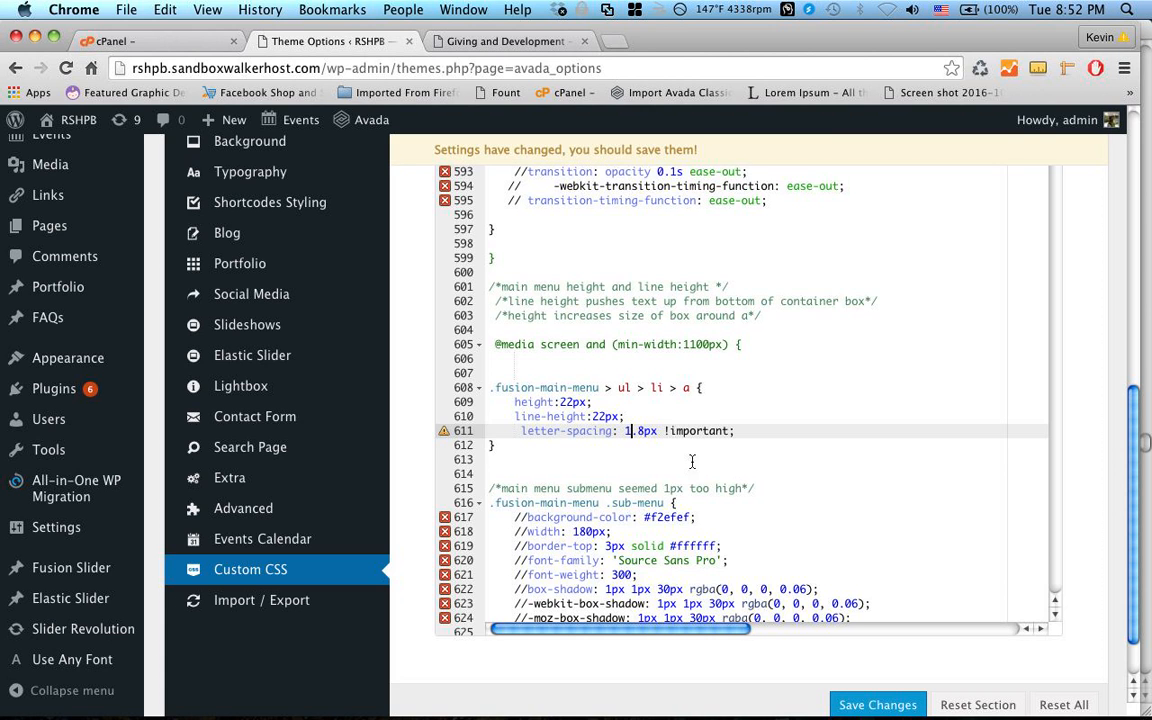
click(868, 706)
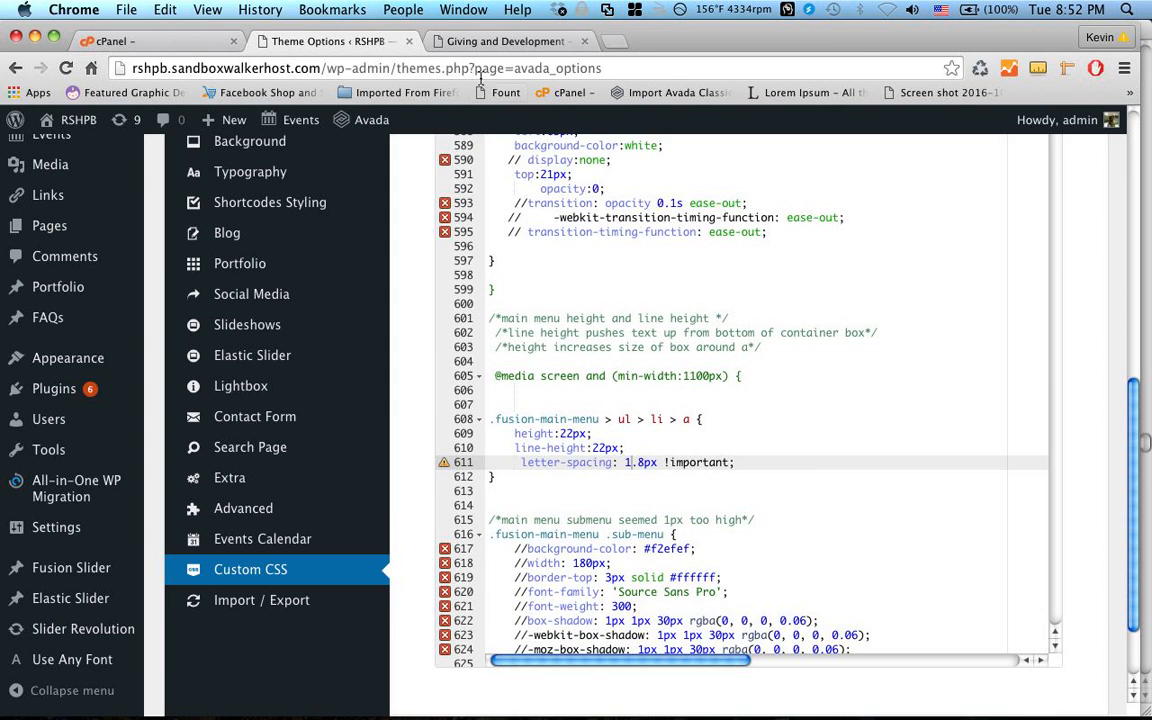
Step: Check the main menu's letter spacing on the live Giving & Development page and on the Clinical Affairs page
click(482, 42)
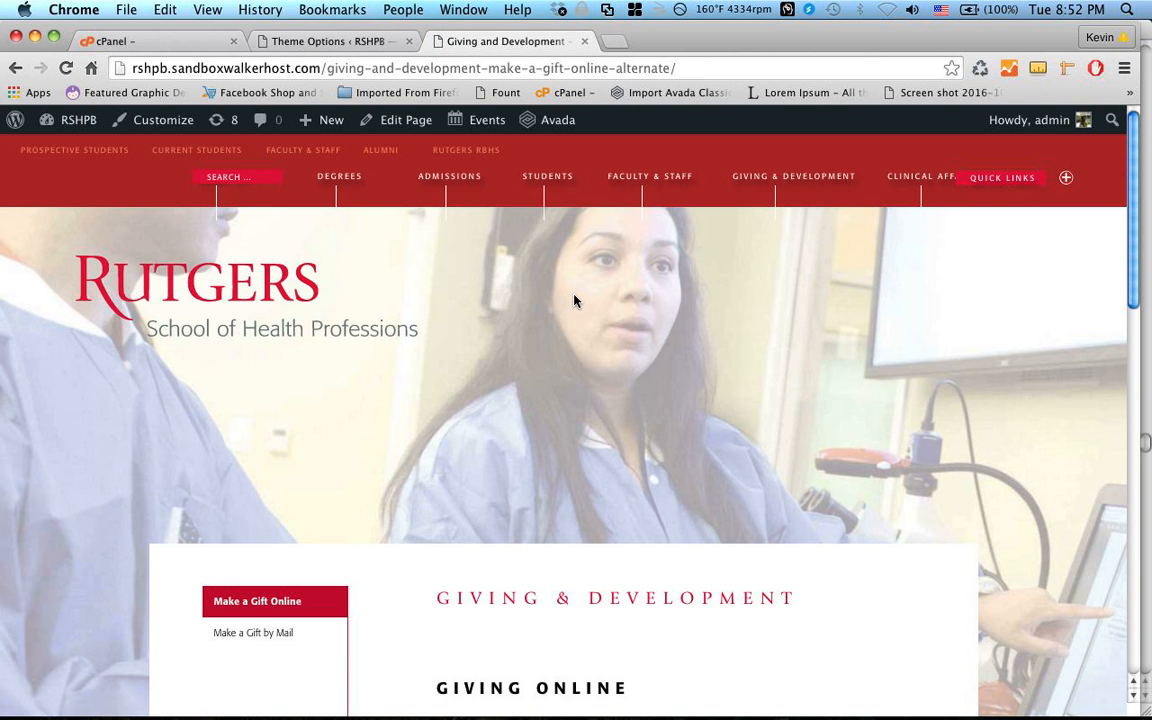
click(913, 187)
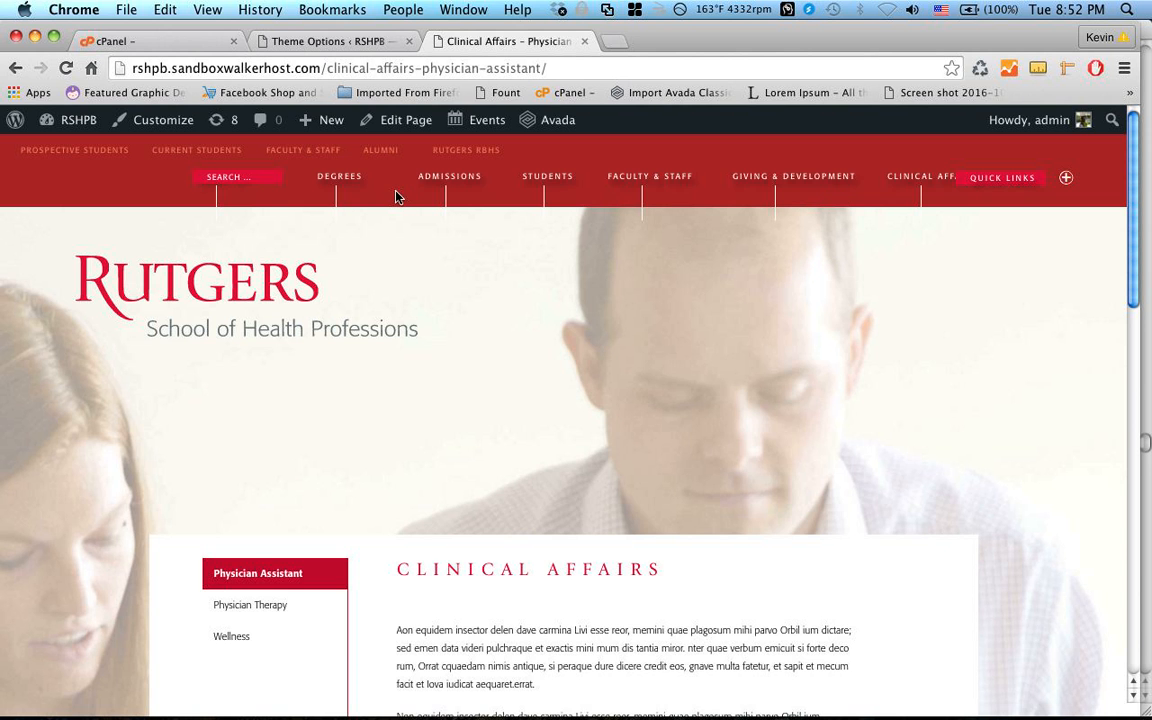
Step: Set the main menu links' letter-spacing in the theme options' Custom CSS back to 0.8px and save the changes
click(333, 44)
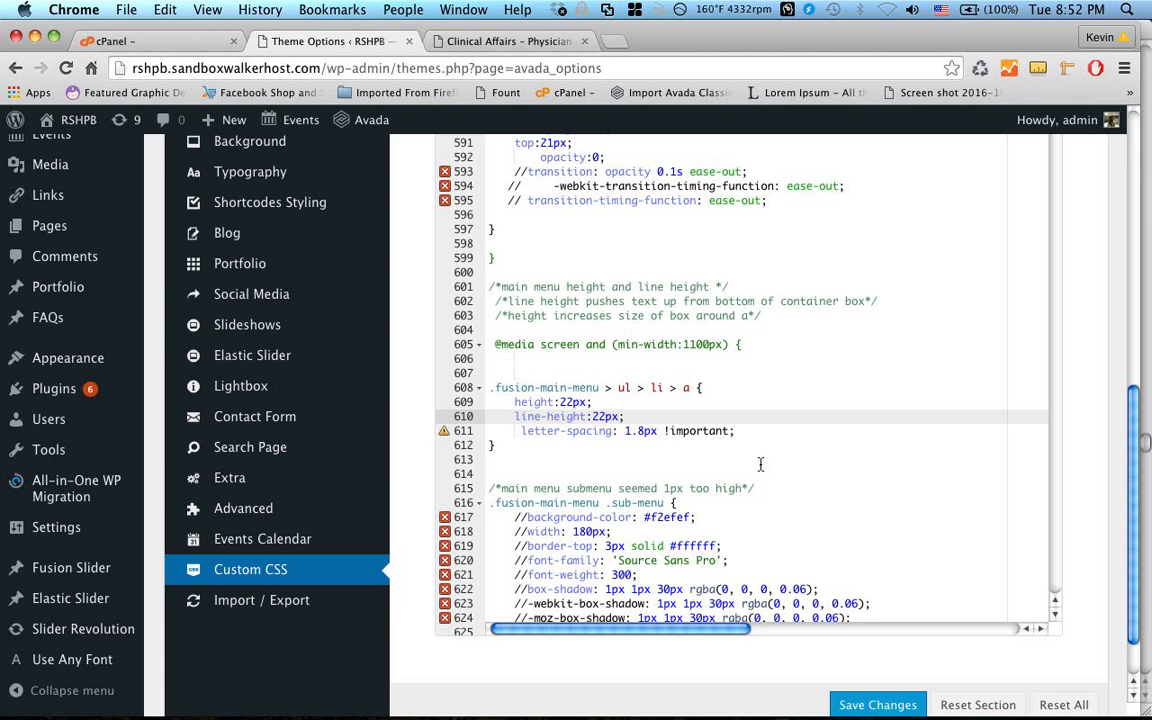
click(627, 431)
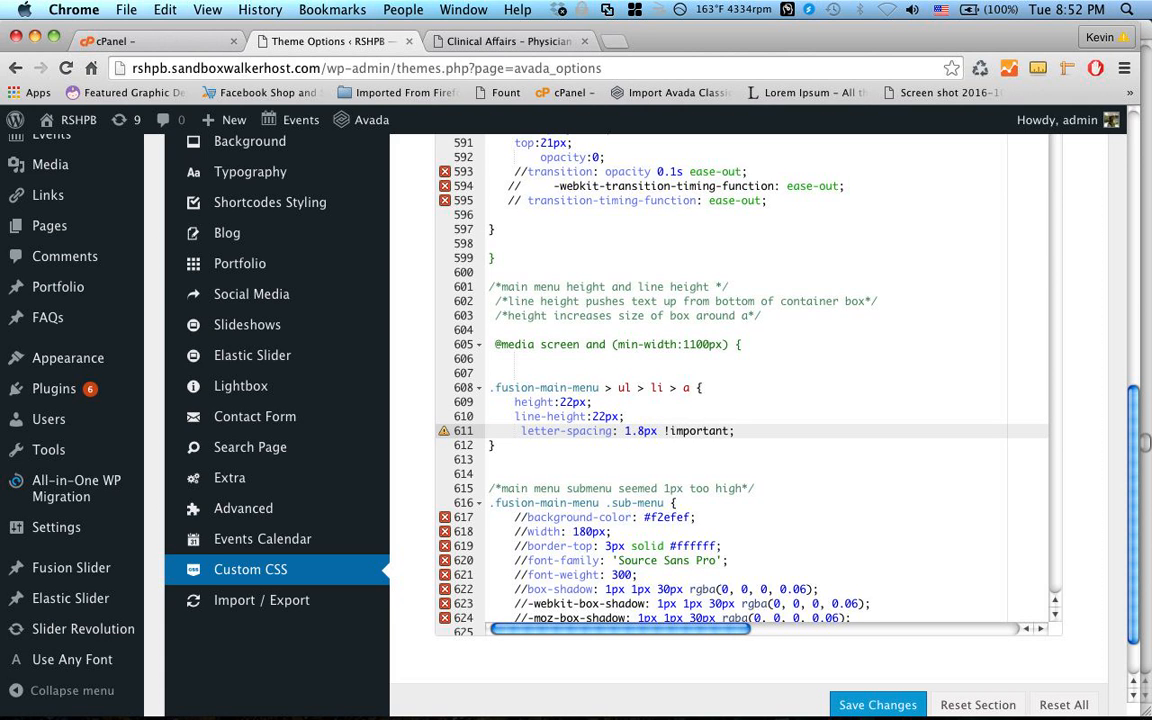
key(BackSpace)
text(0)
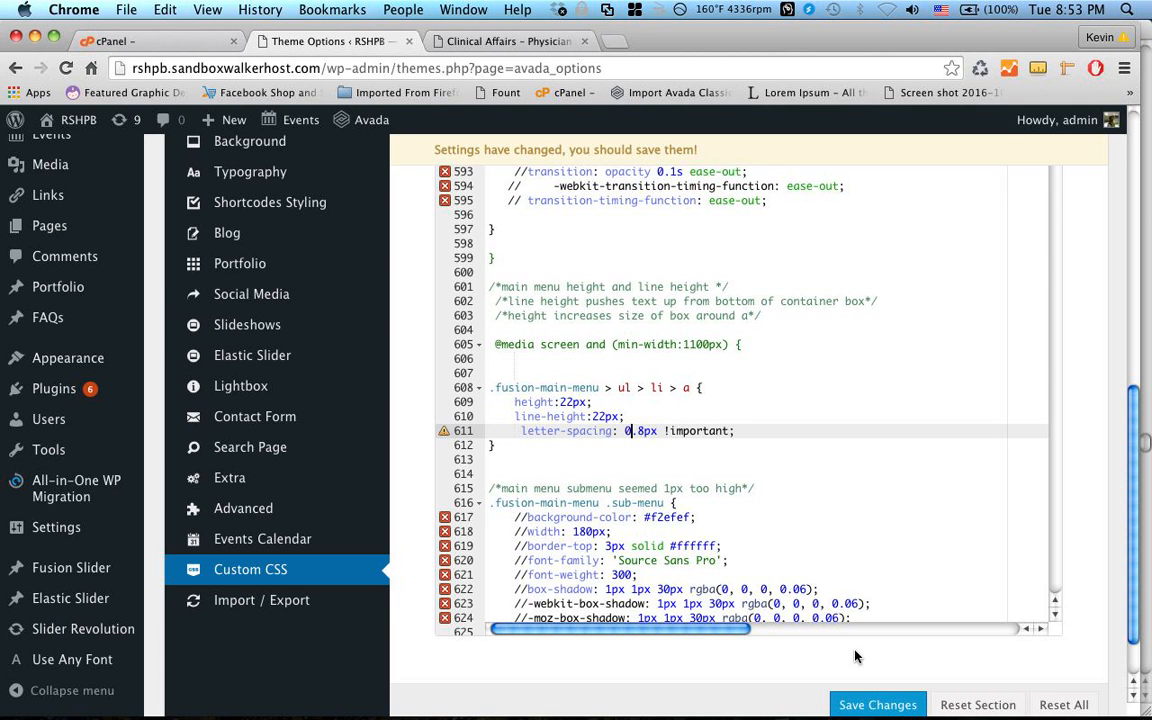
click(862, 704)
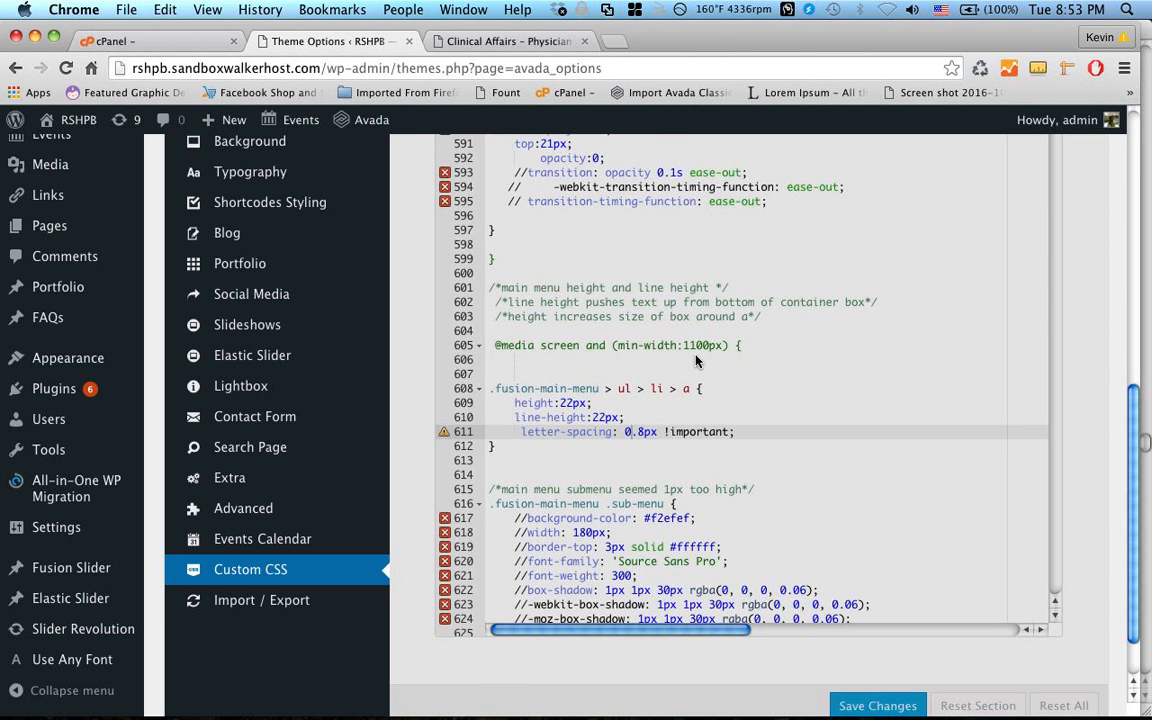
scroll(697, 361, up, 1)
Step: Switch to the TextEdit document on changing the header and review its annotated instructions for inspecting a main menu link
click(385, 705)
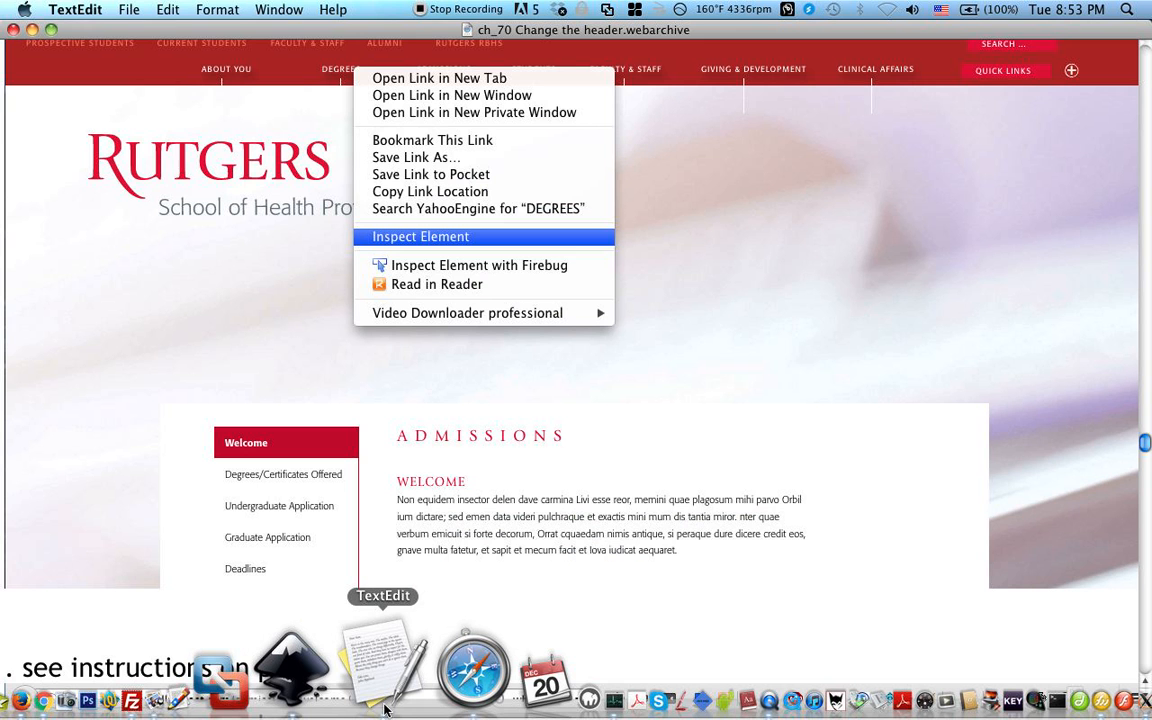
scroll(284, 375, down, 8)
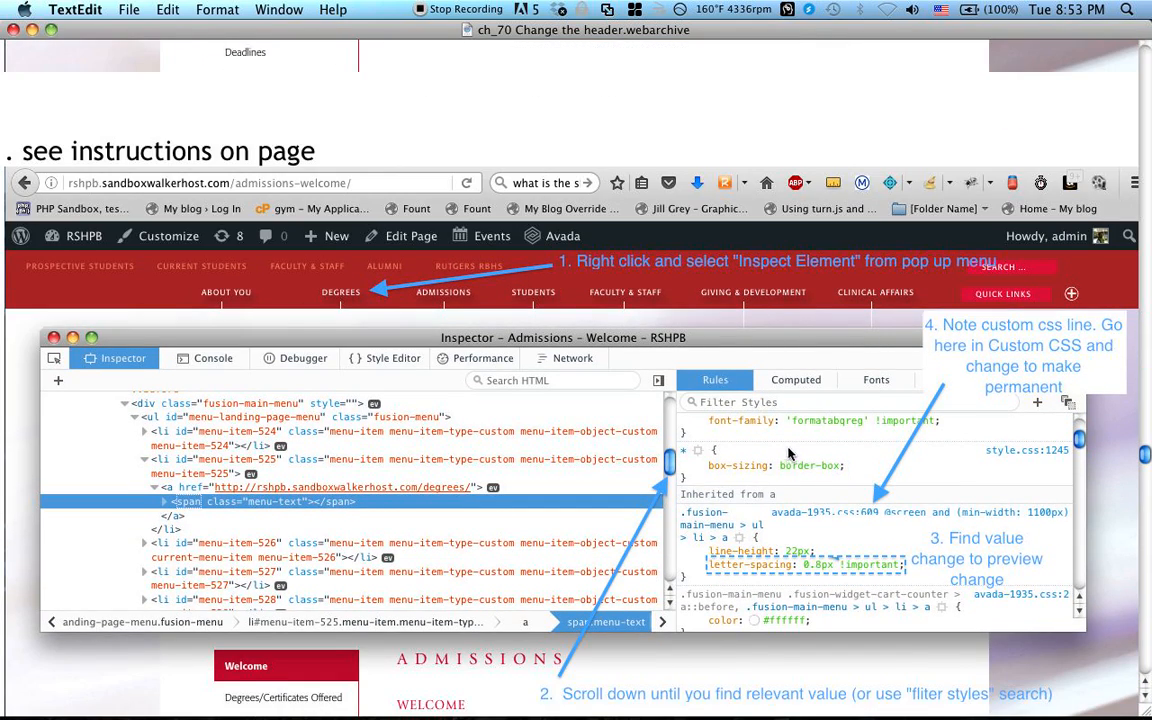
scroll(712, 382, down, 1)
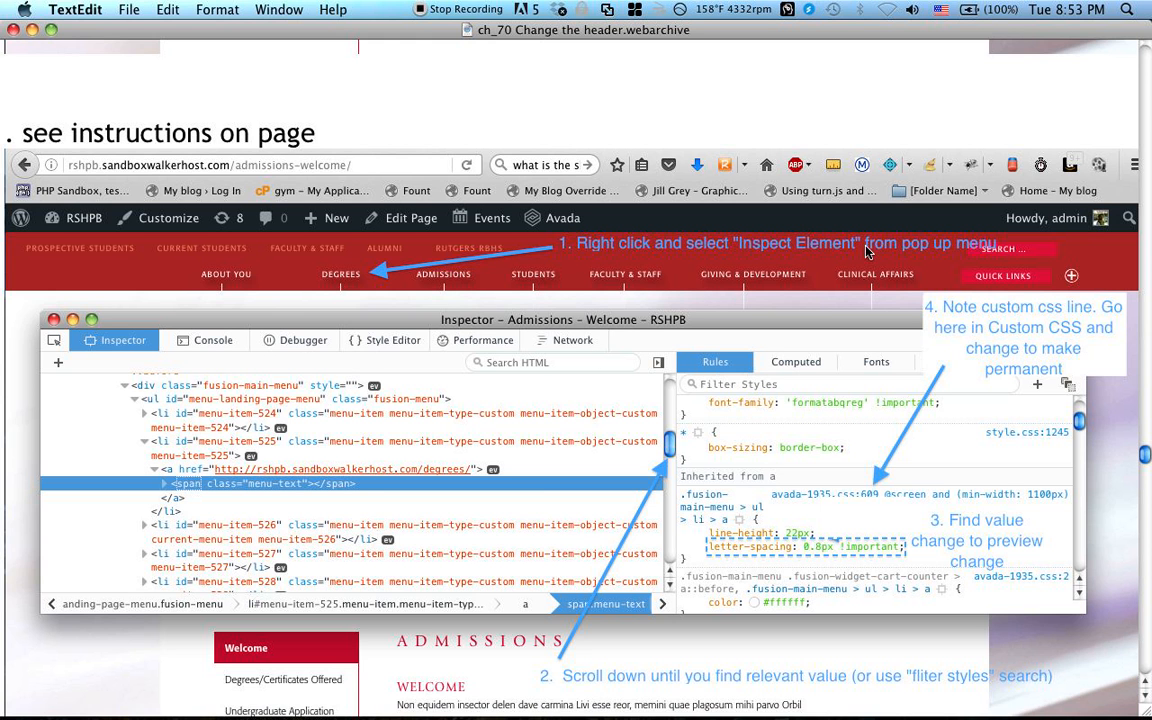
scroll(688, 590, down, 1)
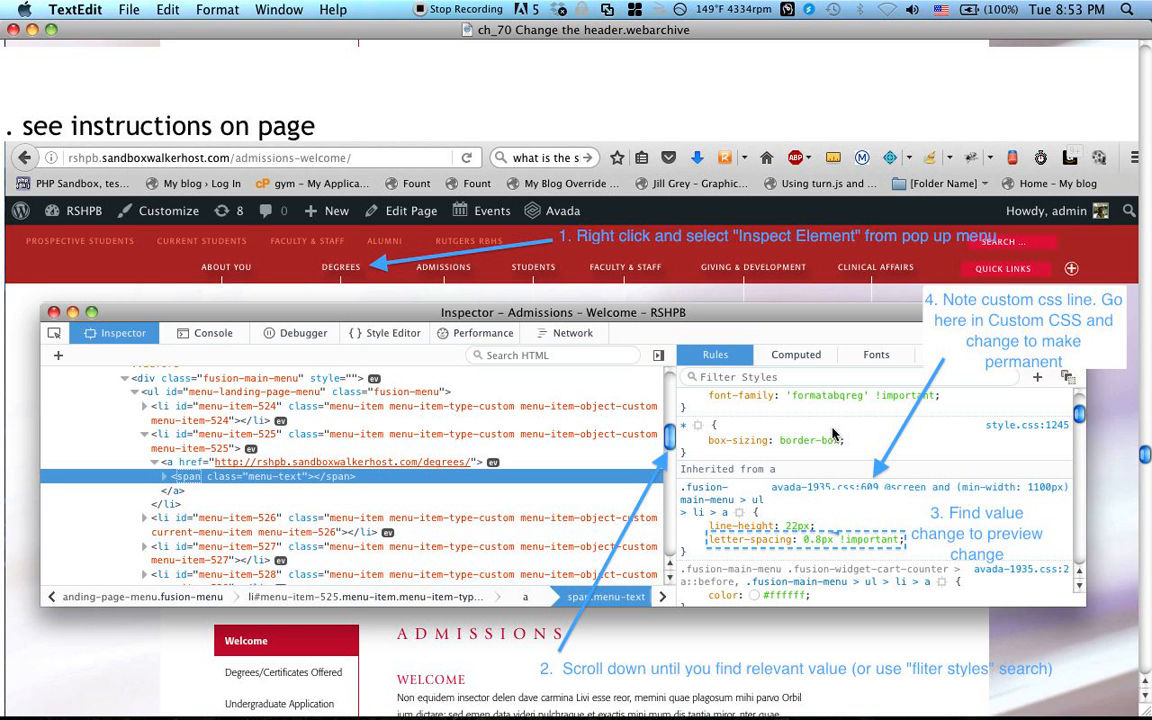
scroll(545, 282, up, 3)
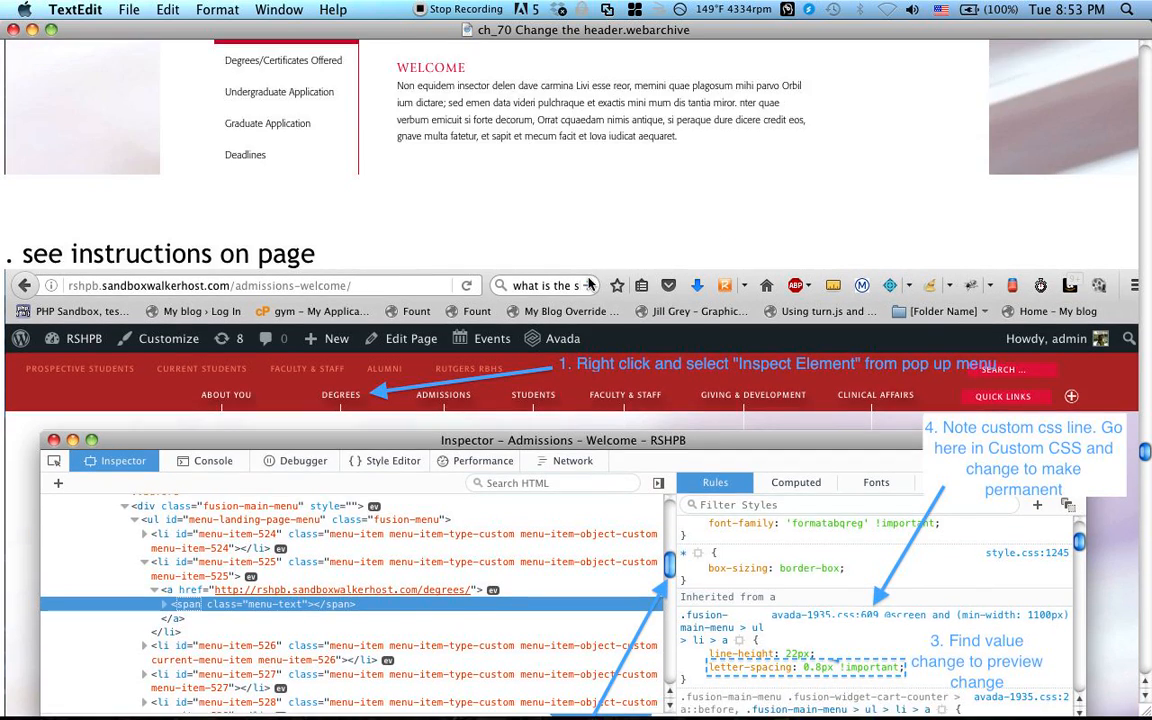
scroll(590, 284, down, 1)
scroll(590, 284, down, 1)
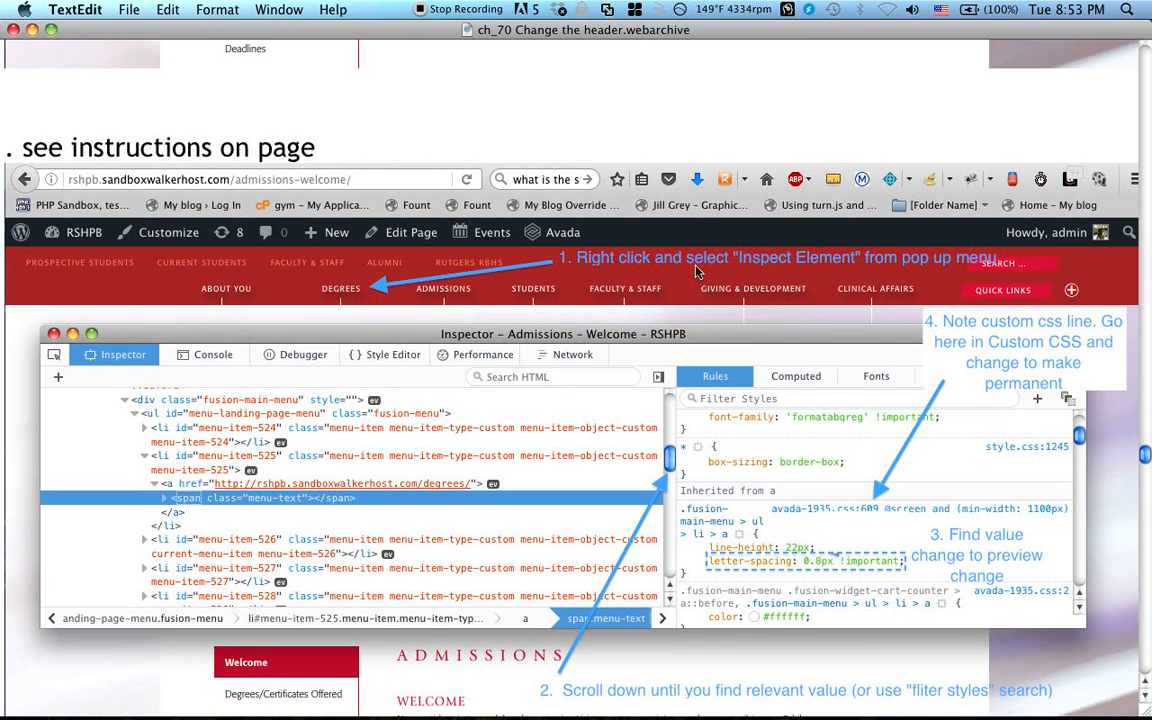
Step: Review the document's instructions for editing letter-spacing in Custom CSS at line 609 and its 5px example
scroll(753, 284, down, 5)
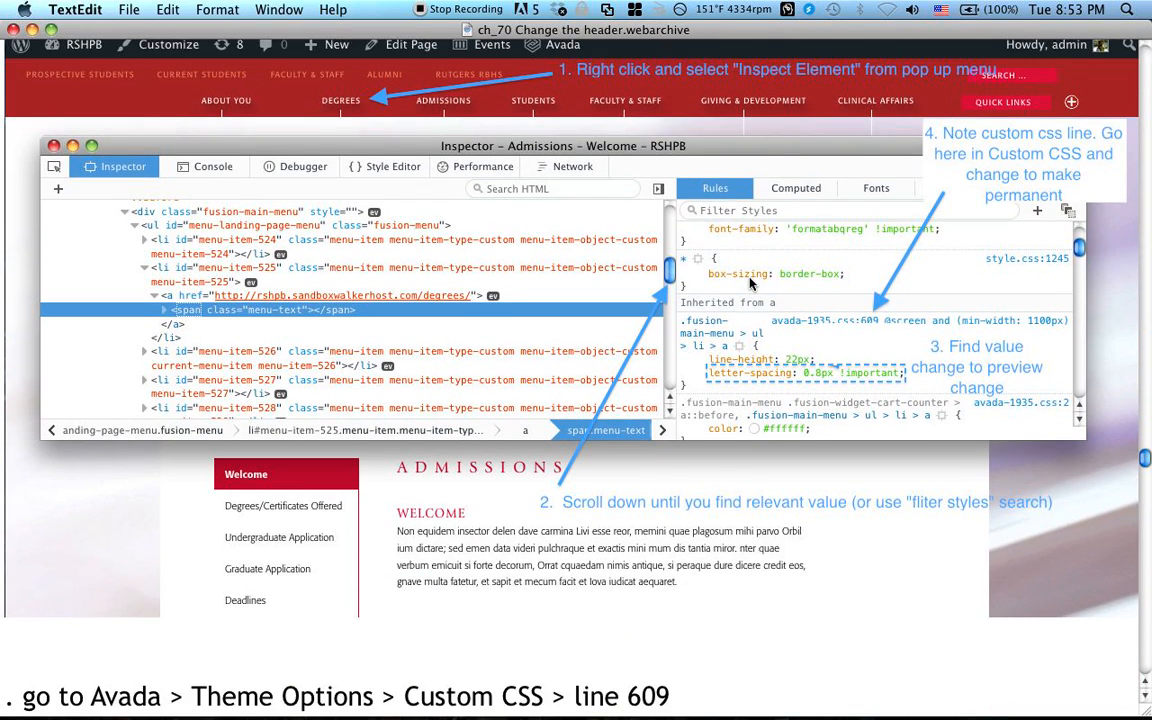
scroll(750, 284, down, 8)
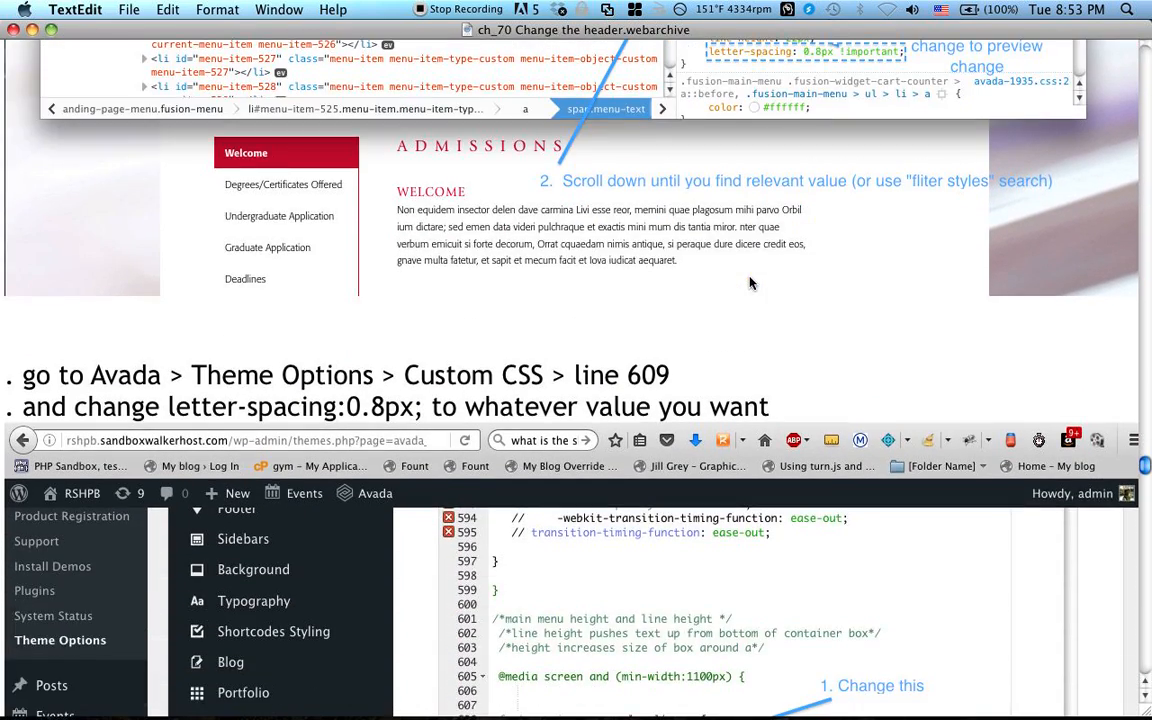
scroll(750, 284, down, 6)
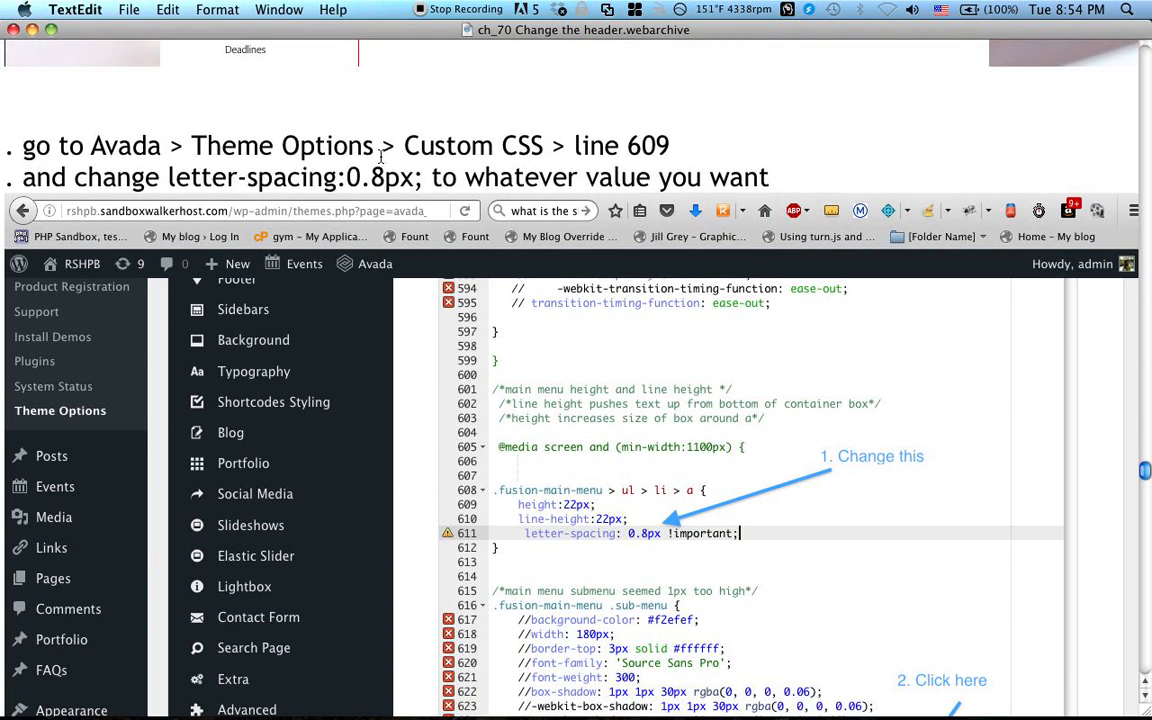
scroll(750, 281, down, 12)
scroll(594, 217, down, 9)
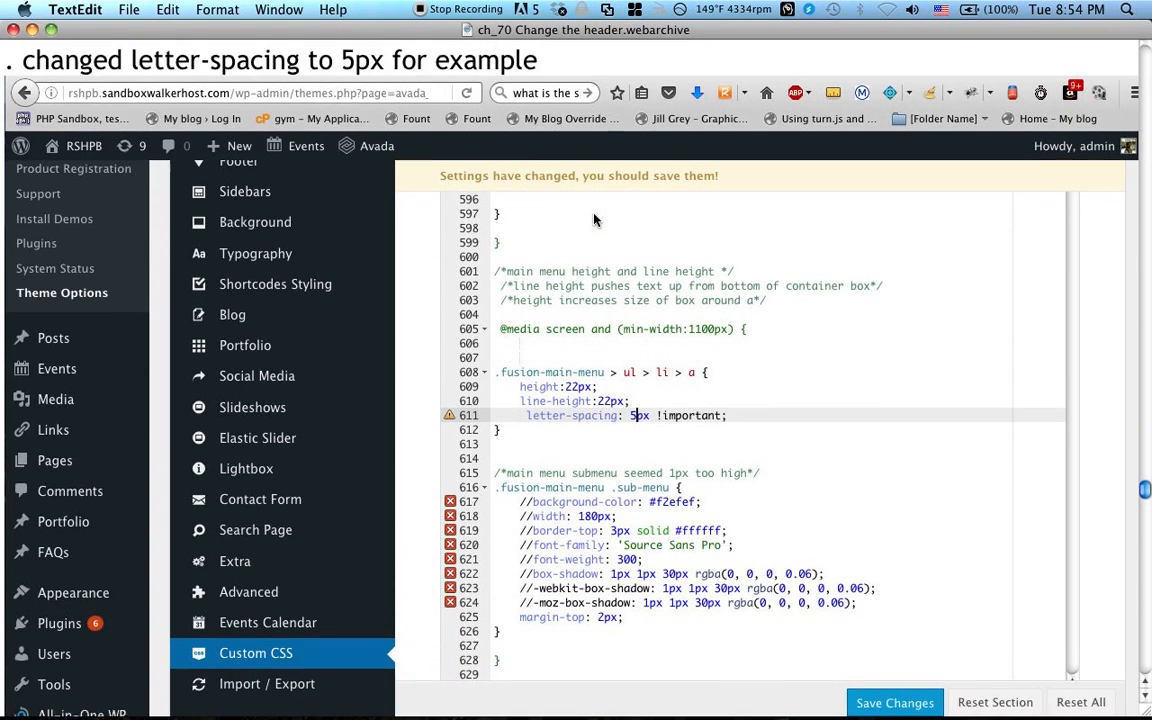
scroll(594, 219, down, 1)
scroll(594, 219, down, 2)
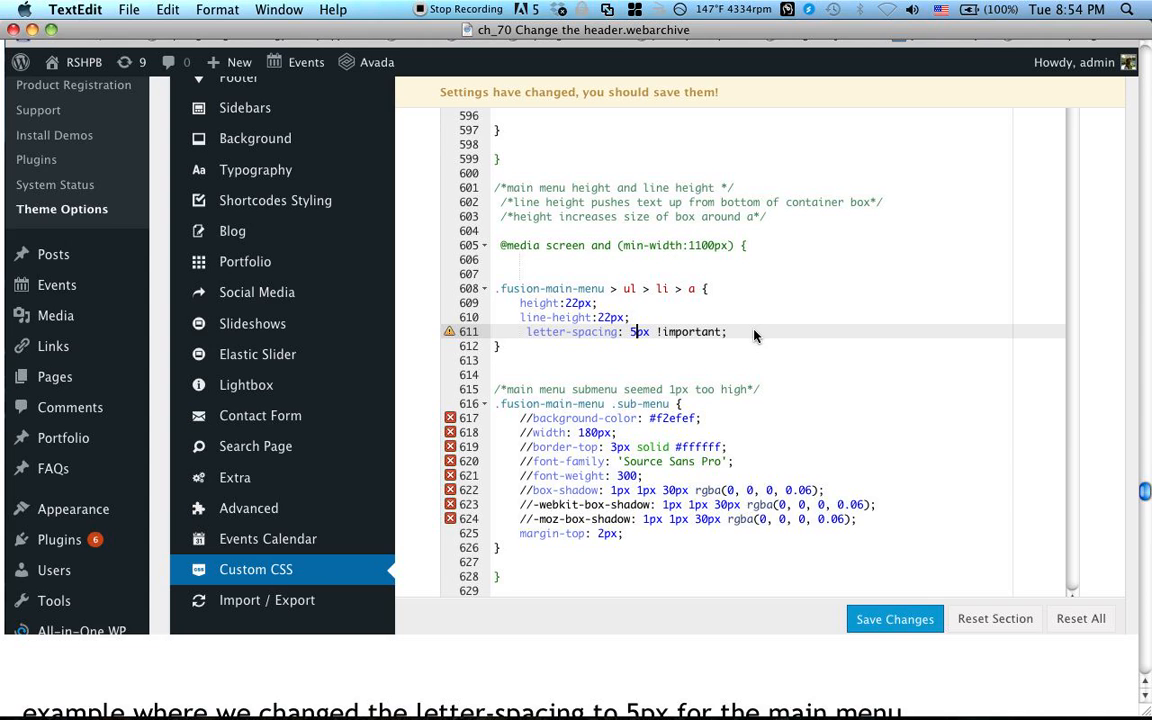
scroll(754, 335, down, 5)
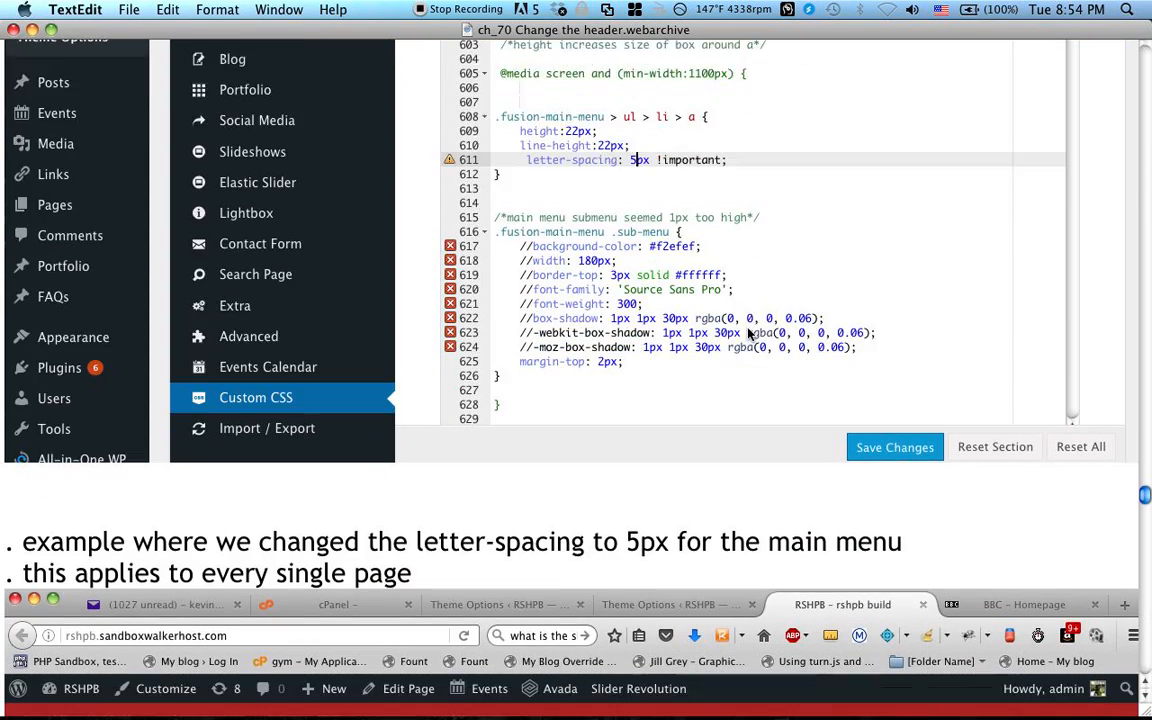
scroll(750, 335, down, 13)
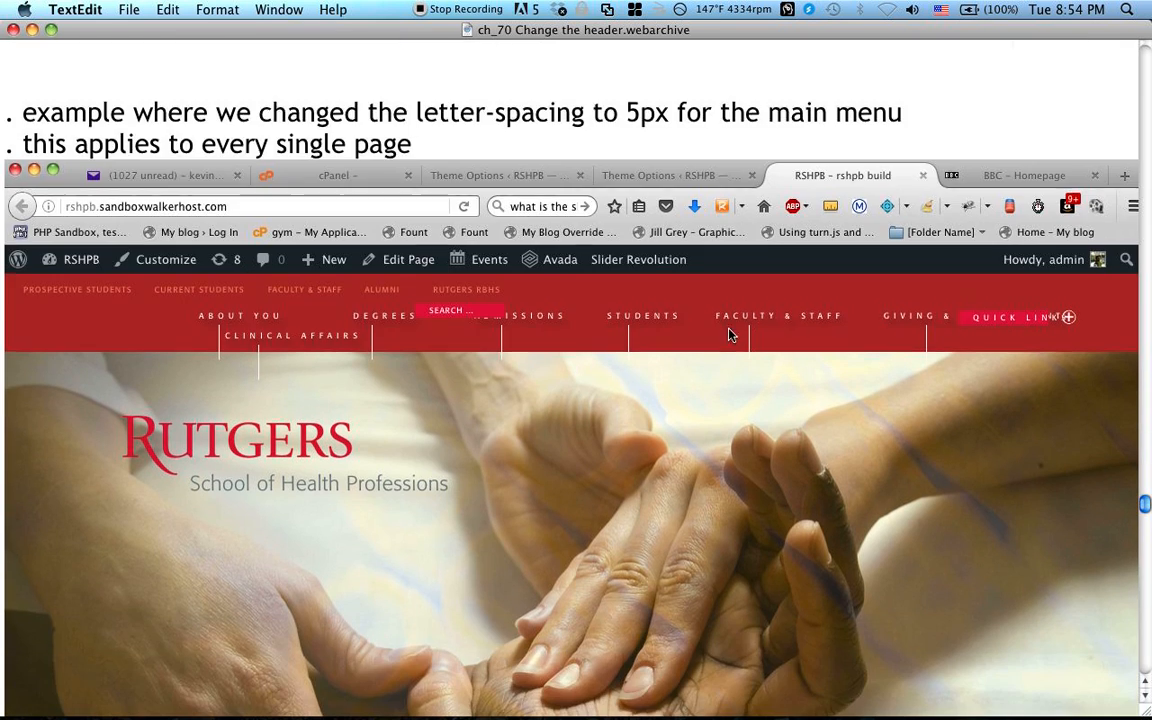
scroll(507, 303, down, 20)
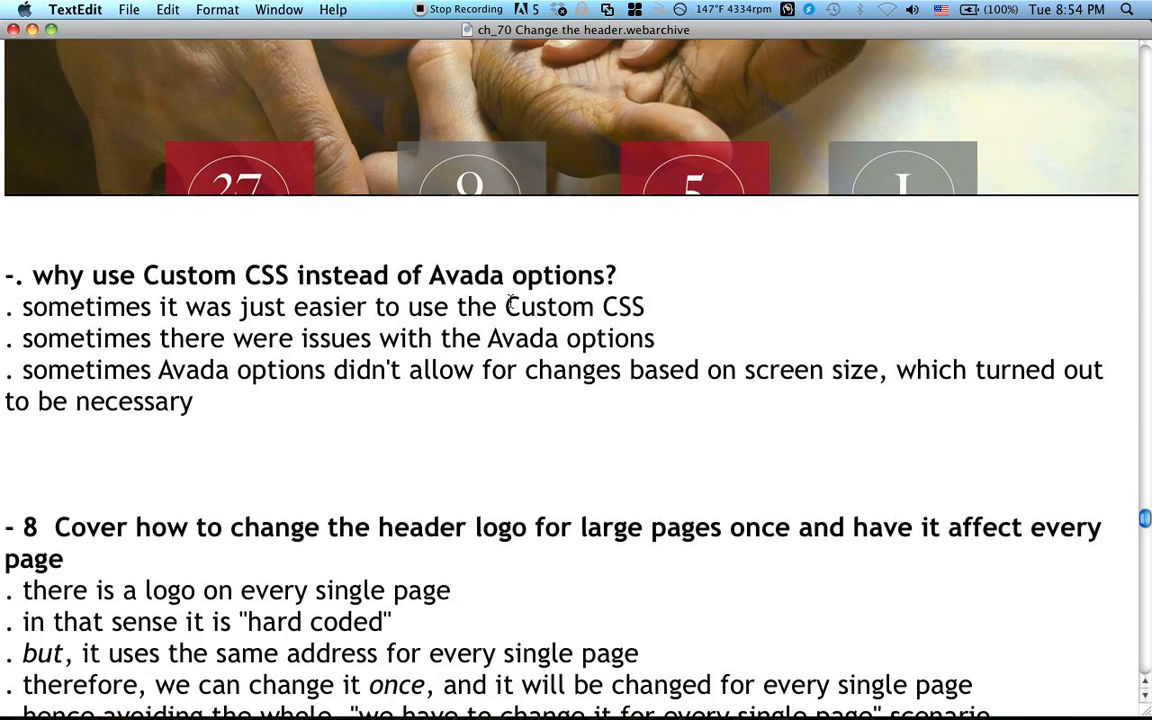
Step: Read the notes on why Custom CSS is used instead of Avada options and on changing the header logo once for every page
scroll(509, 303, down, 2)
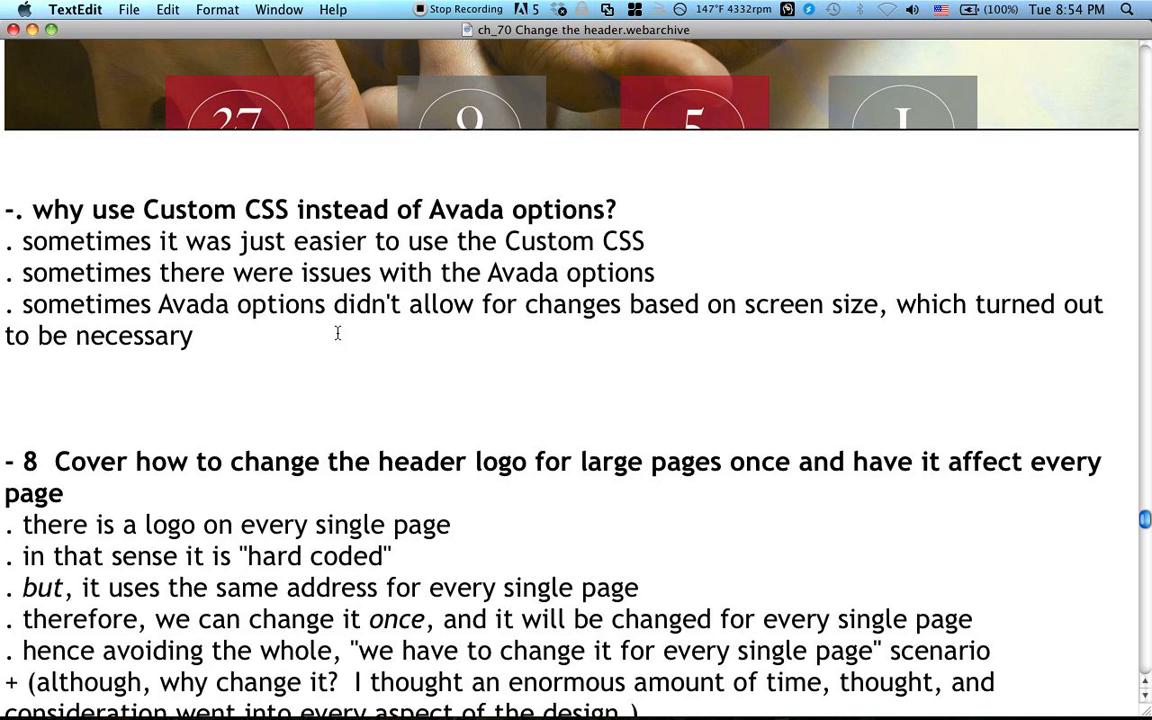
scroll(406, 353, down, 5)
scroll(330, 323, down, 1)
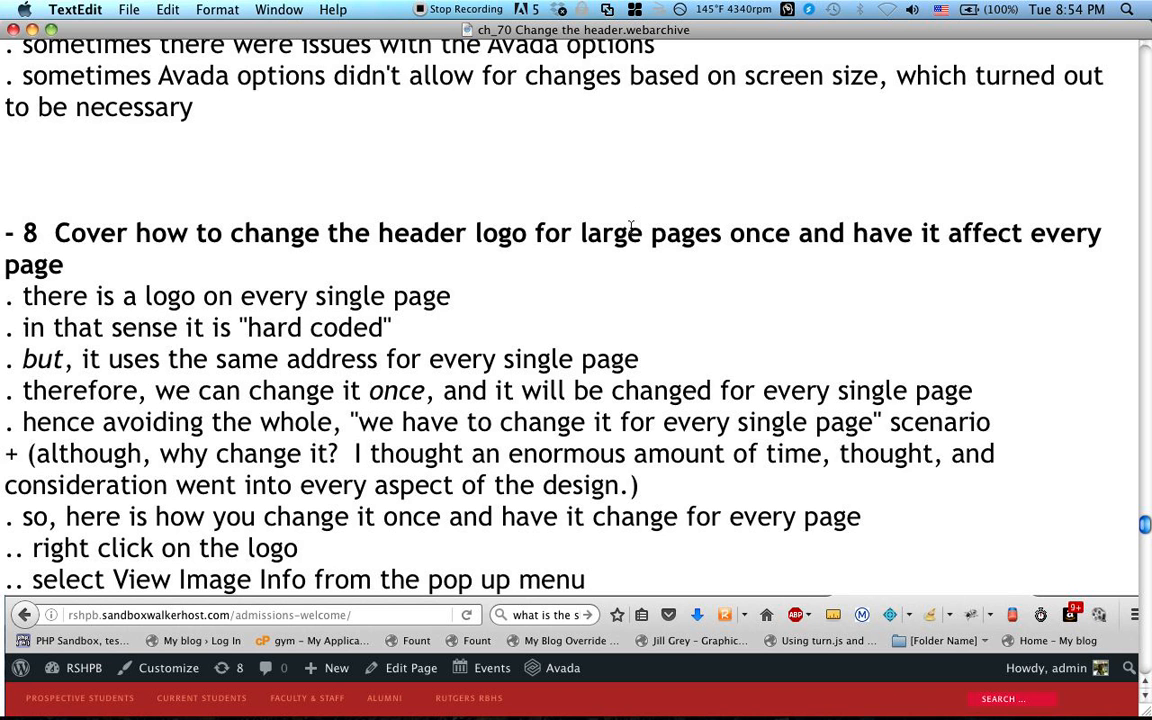
scroll(597, 237, down, 5)
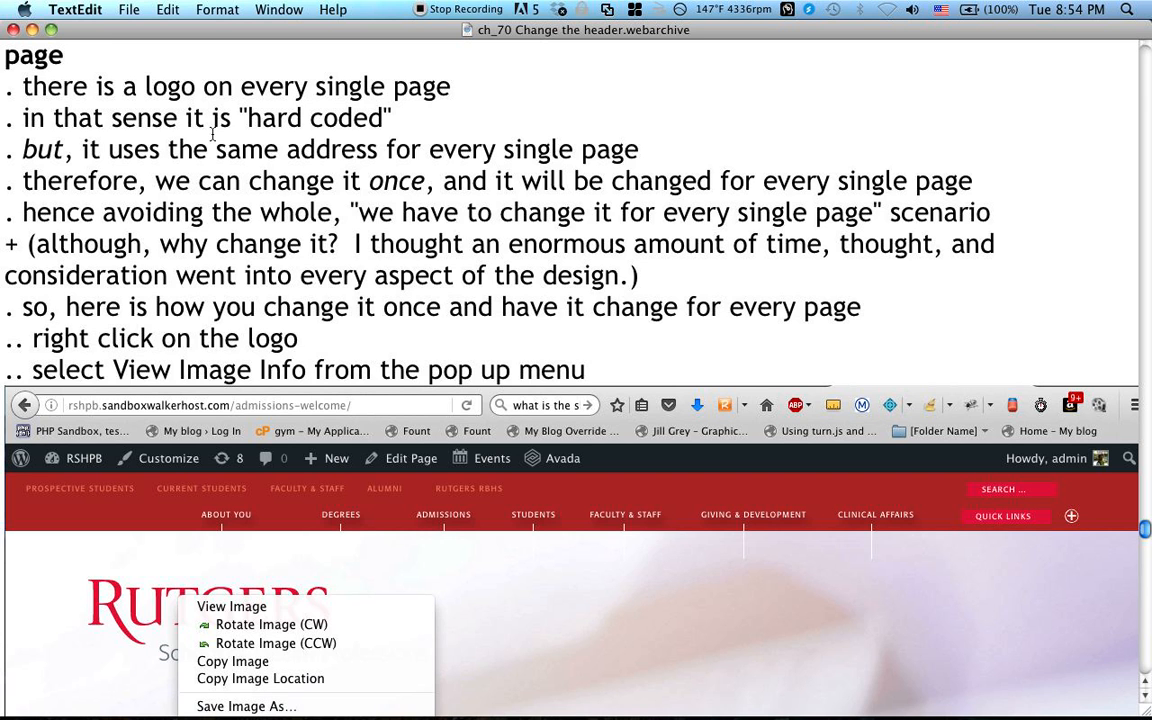
scroll(212, 133, down, 1)
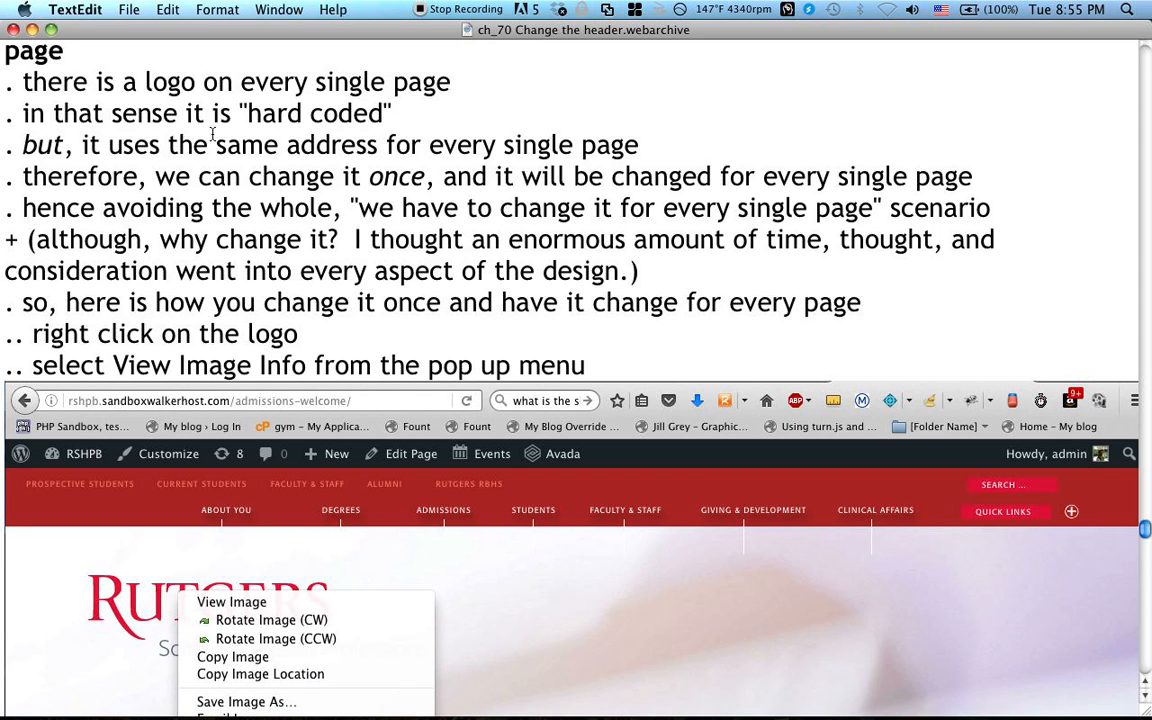
Step: Insert "(the image, while keeping the same address)" before "once" in the sentence about changing the logo for every page
click(363, 176)
text((the image)
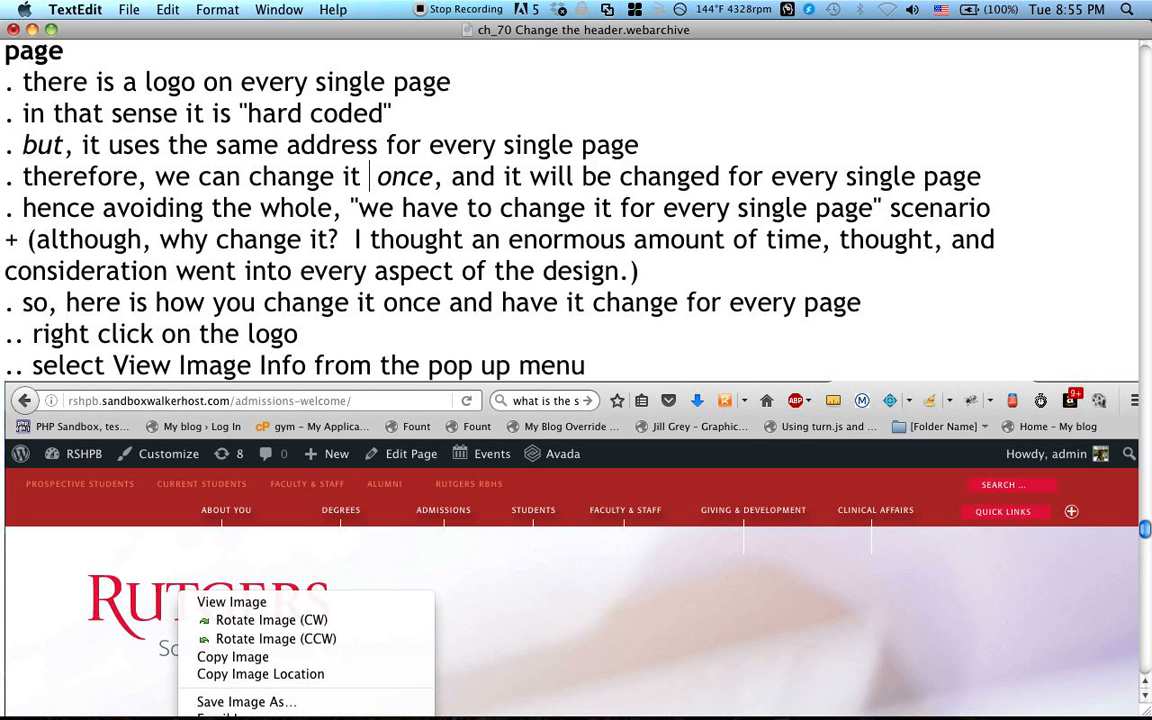
text())
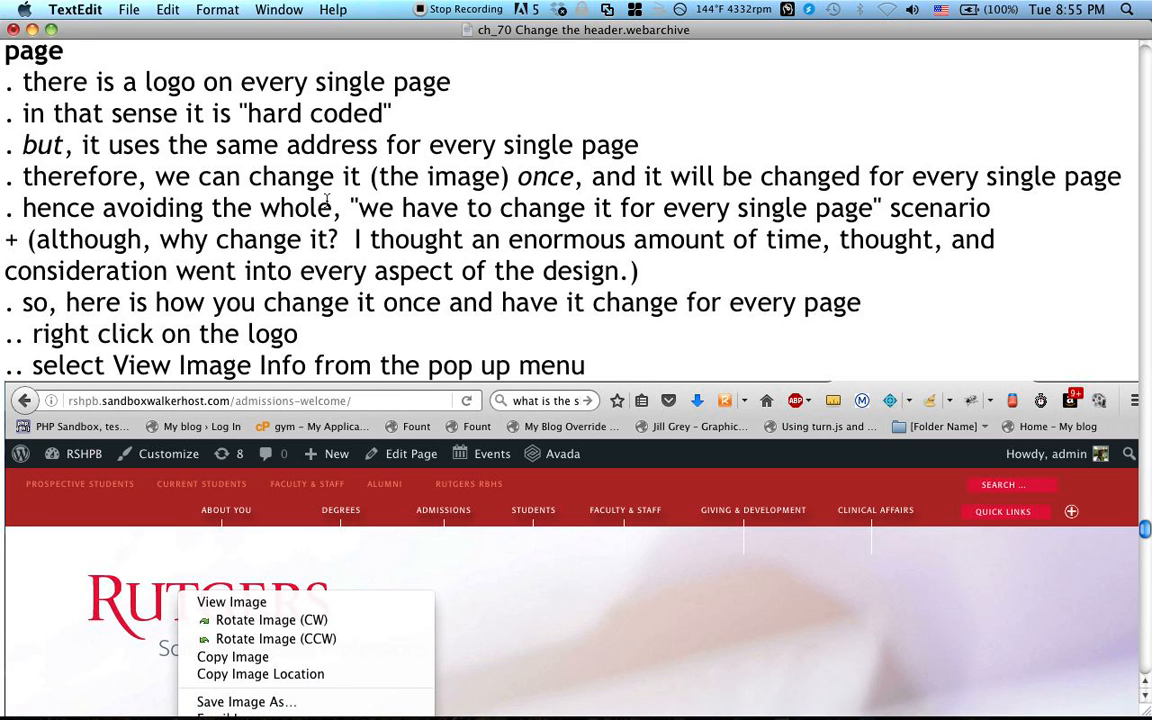
click(501, 176)
text(, whi)
text(le keeping the)
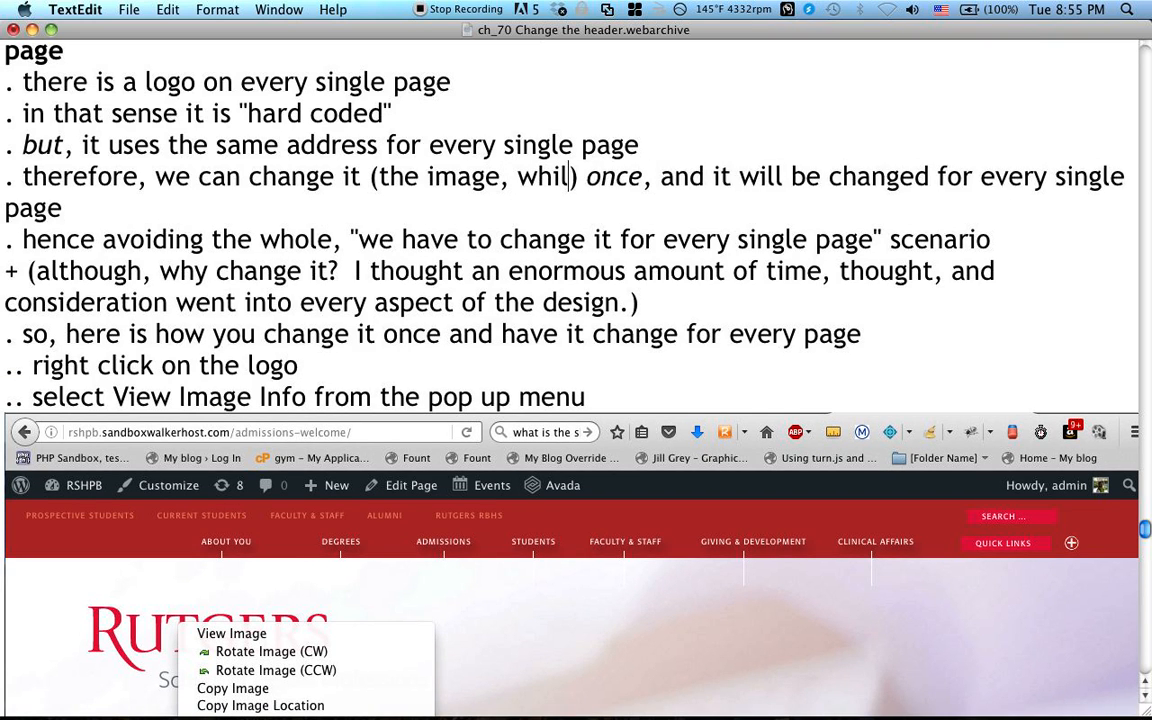
text( same address)
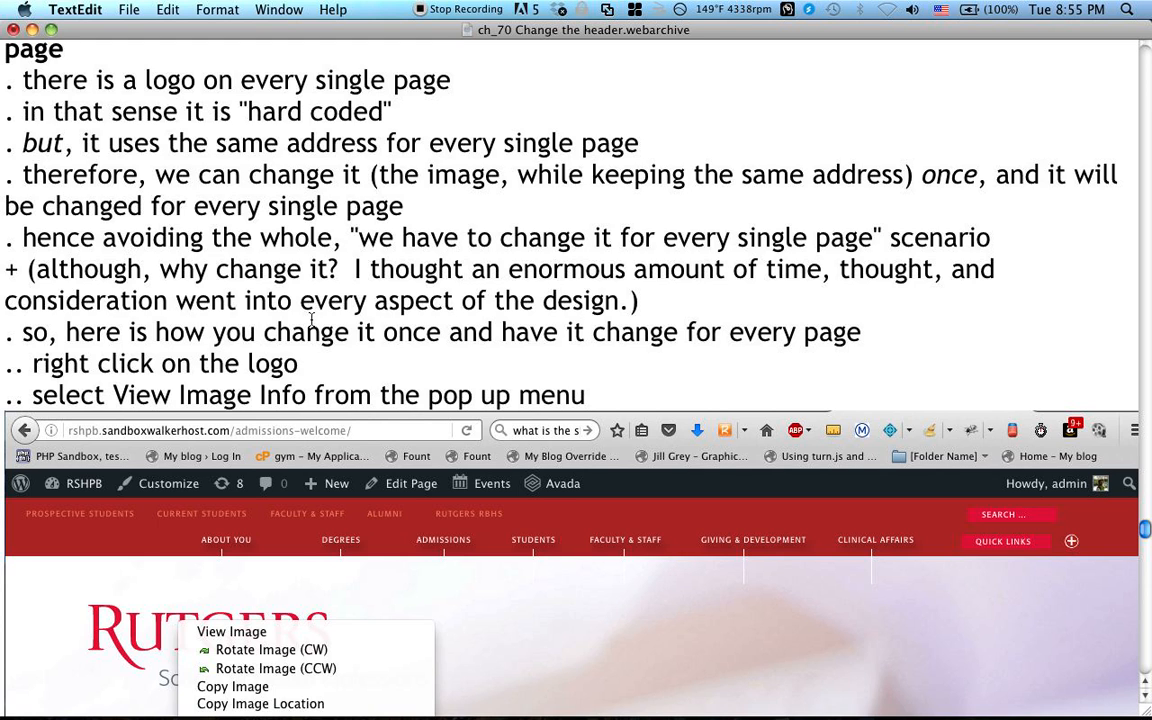
Step: Read the instructions and screenshots on using View Image Info to find the header logo's file name and upload address
scroll(311, 318, down, 5)
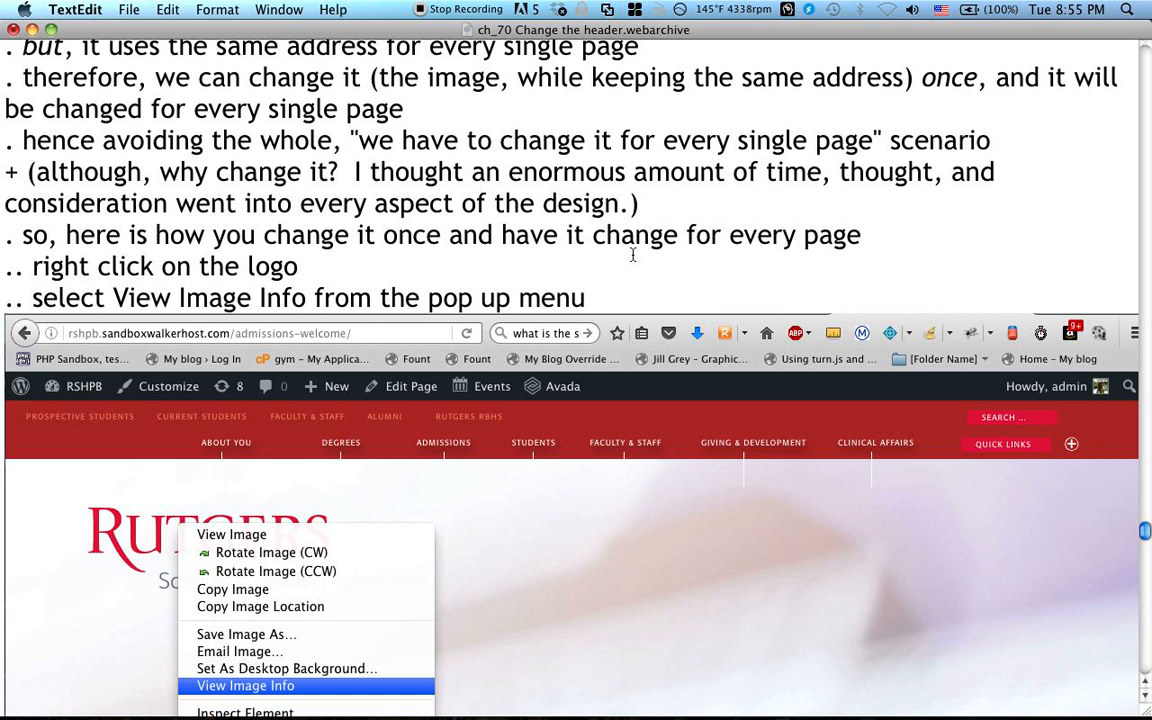
scroll(396, 245, down, 3)
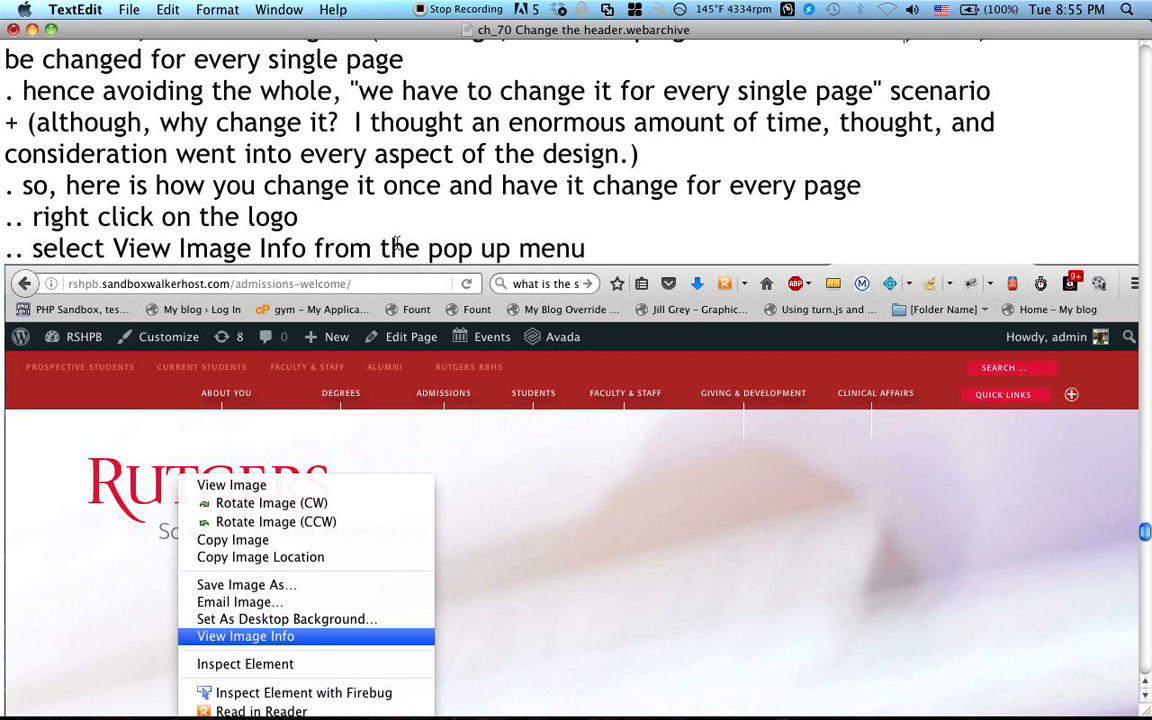
scroll(396, 245, down, 5)
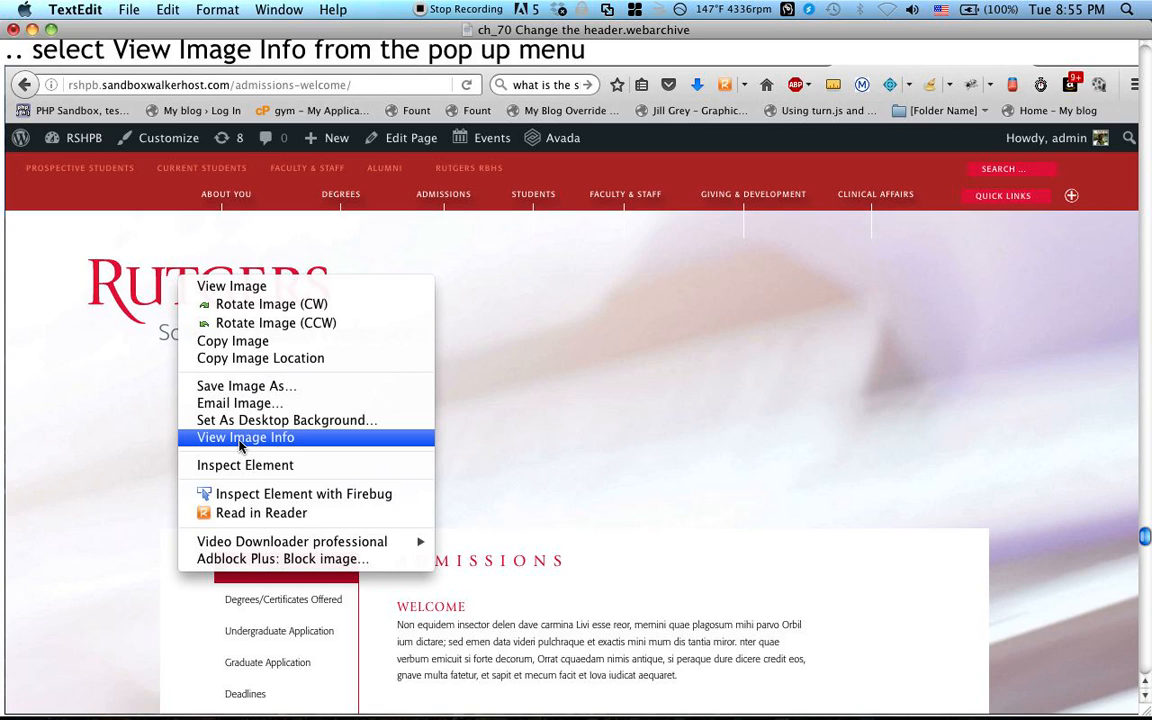
scroll(412, 345, down, 12)
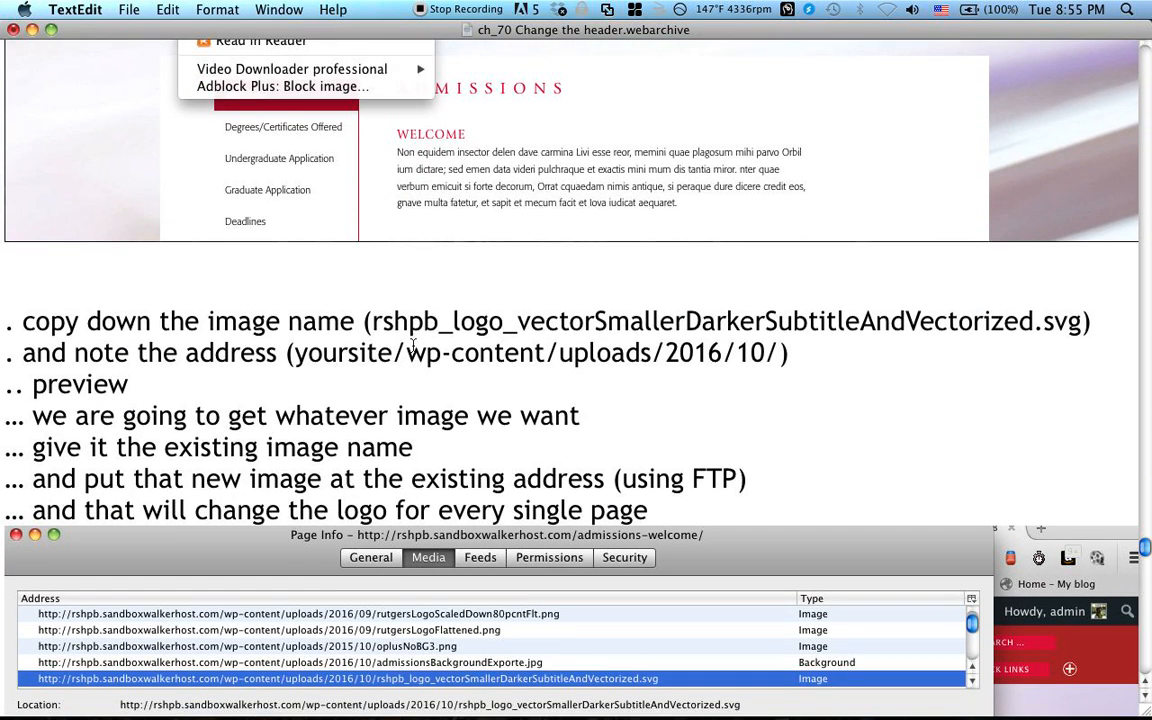
scroll(412, 344, down, 2)
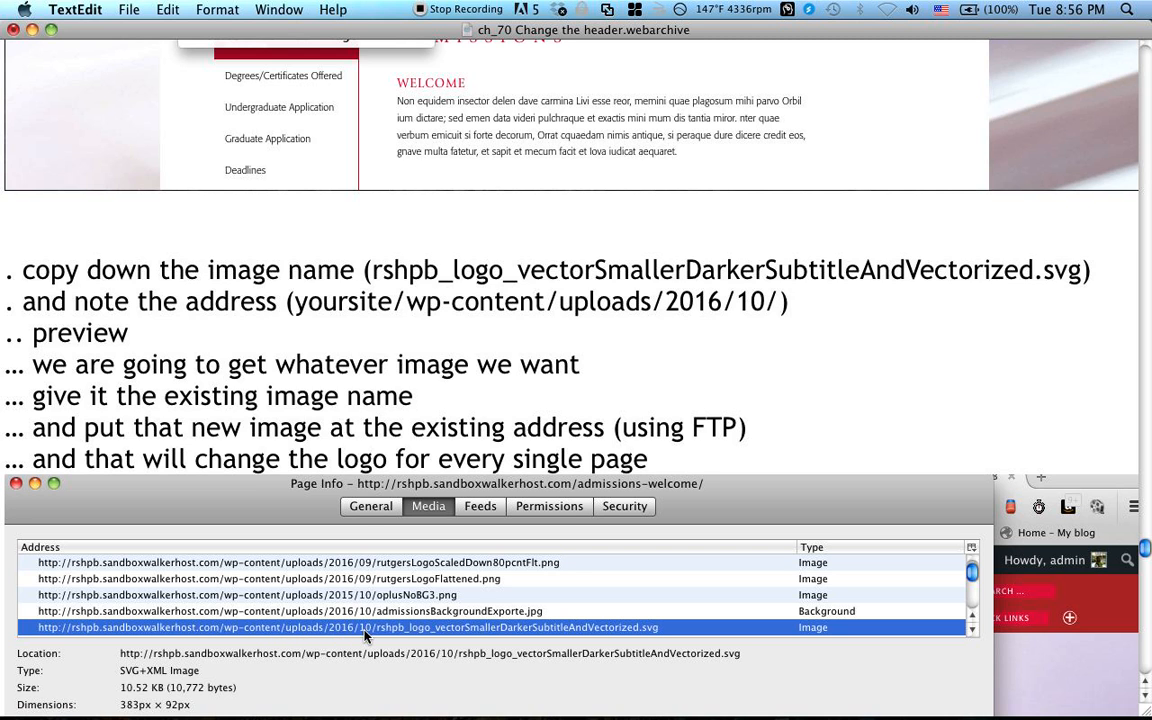
scroll(305, 300, down, 3)
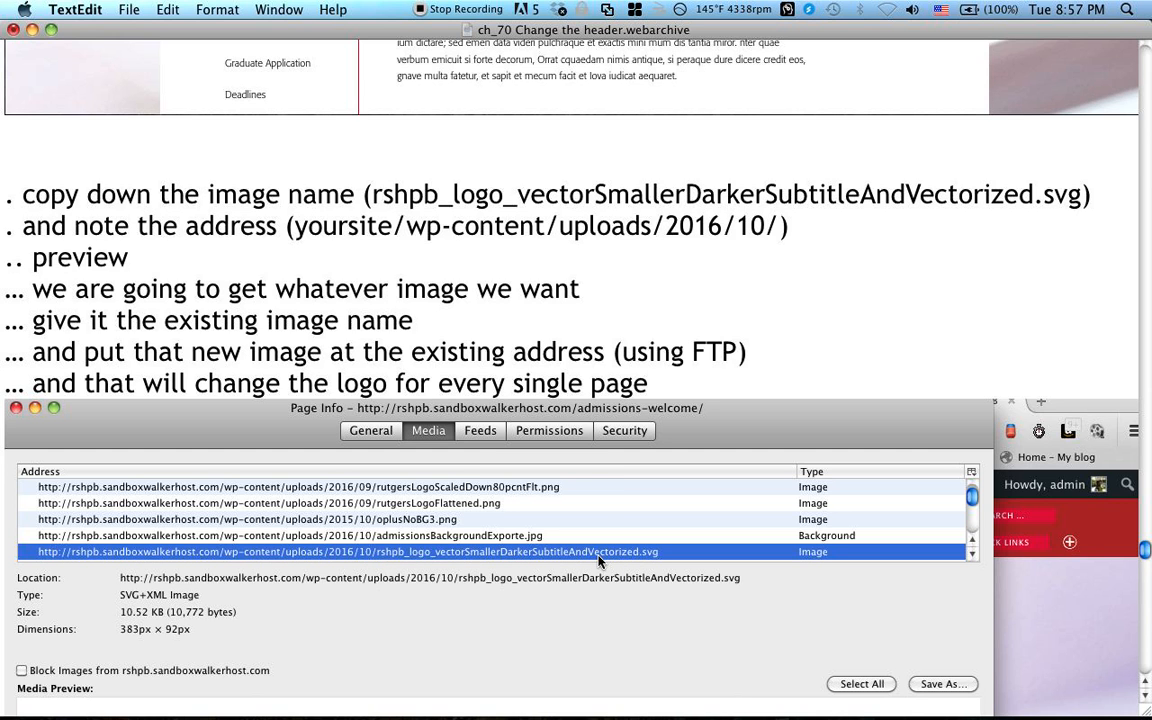
scroll(650, 266, down, 1)
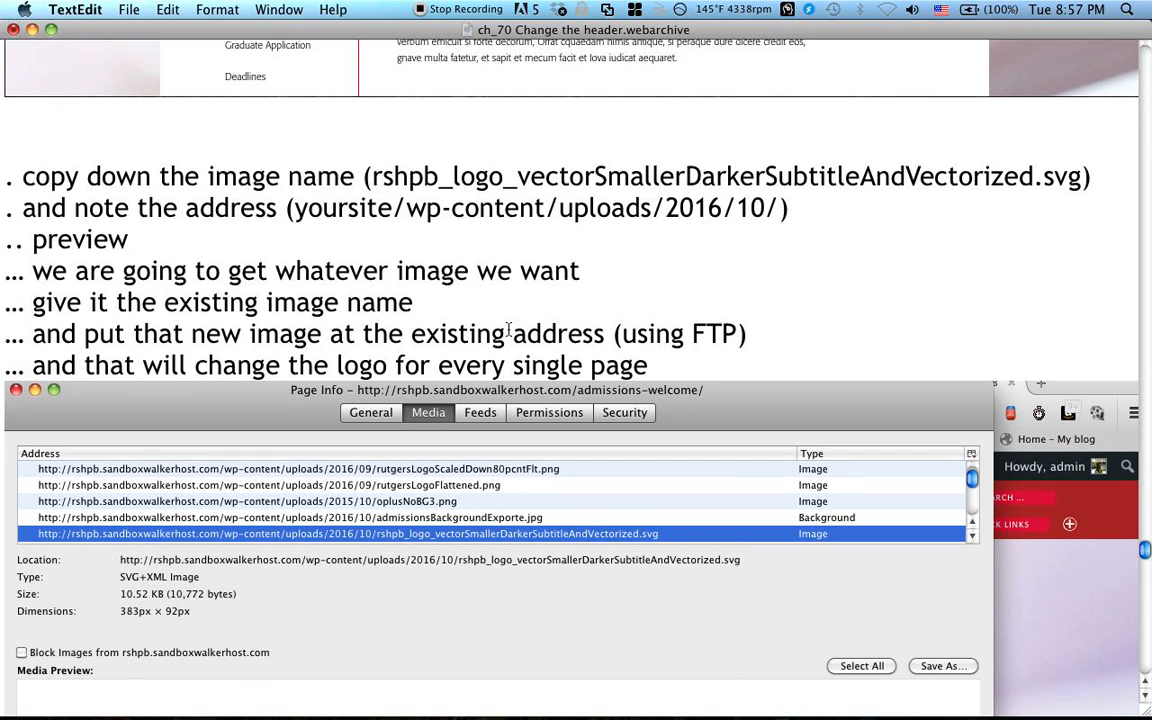
scroll(656, 365, down, 4)
scroll(560, 384, down, 4)
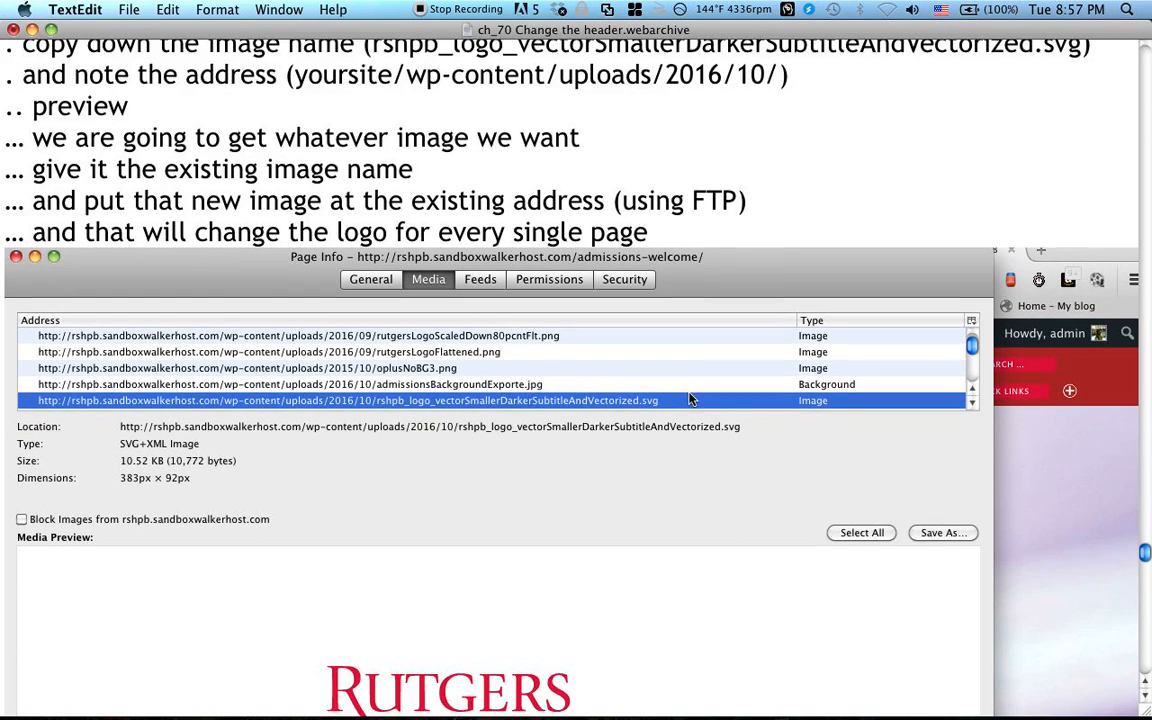
scroll(681, 393, down, 6)
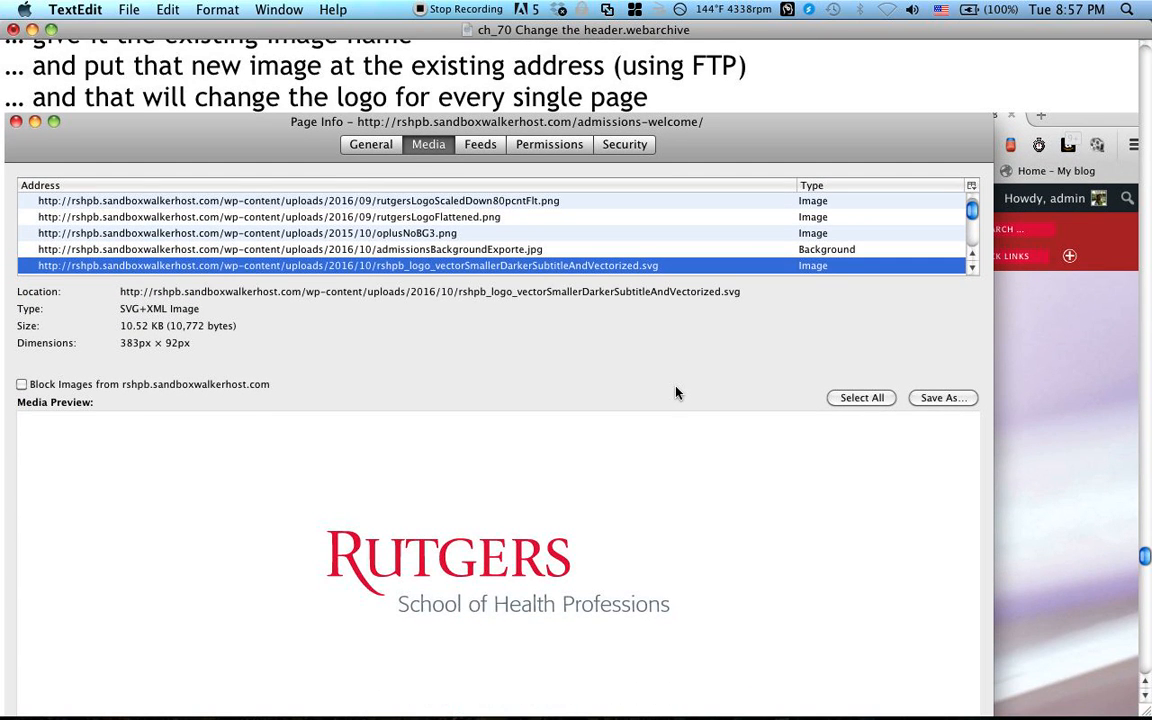
Step: Review the notes on naming a replacement image after the existing logo and saving it as an .svg in a vector program
scroll(676, 393, down, 15)
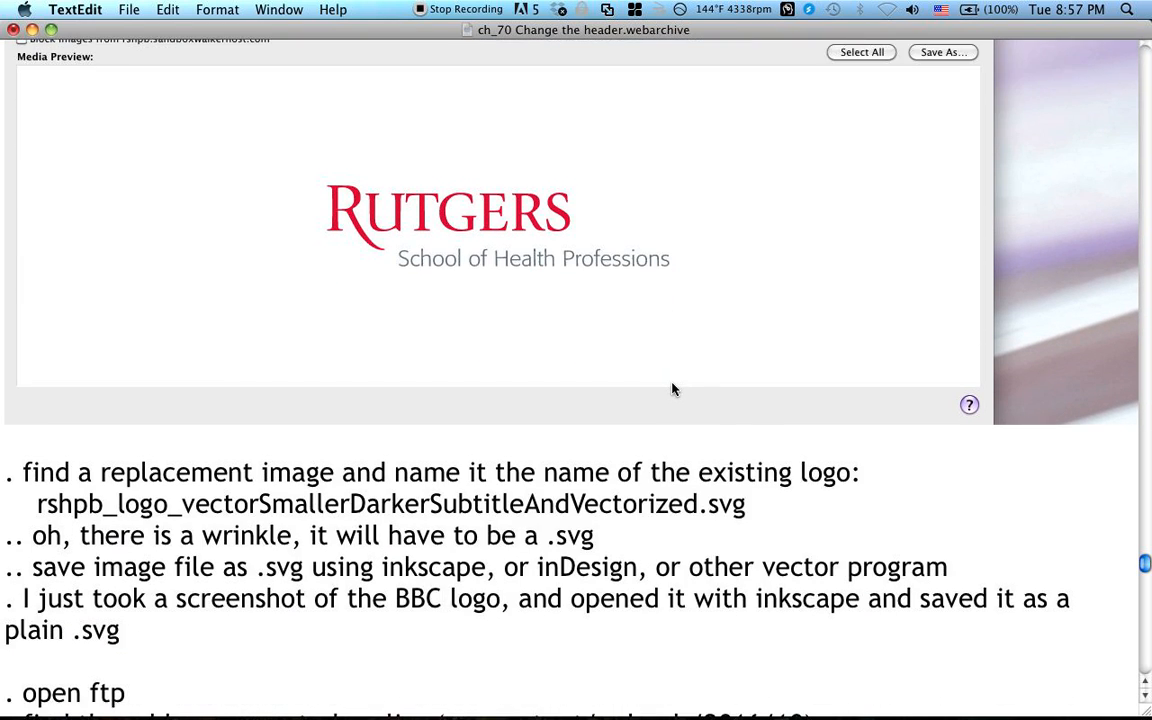
scroll(673, 389, down, 6)
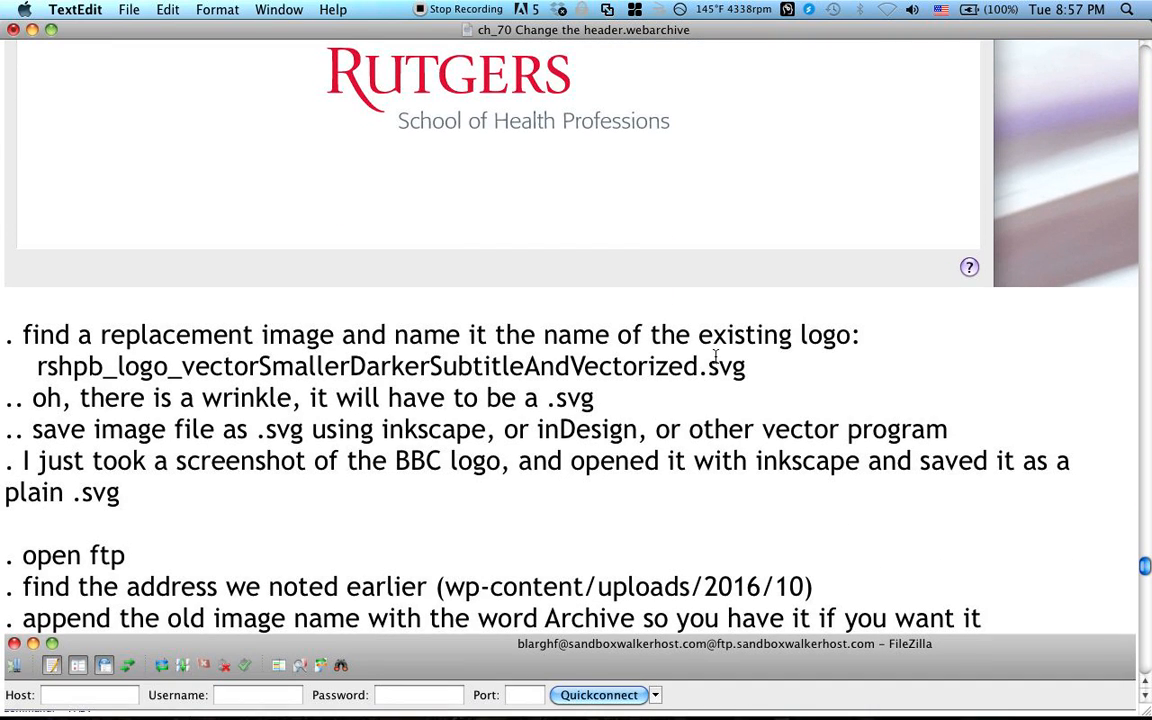
scroll(715, 356, down, 1)
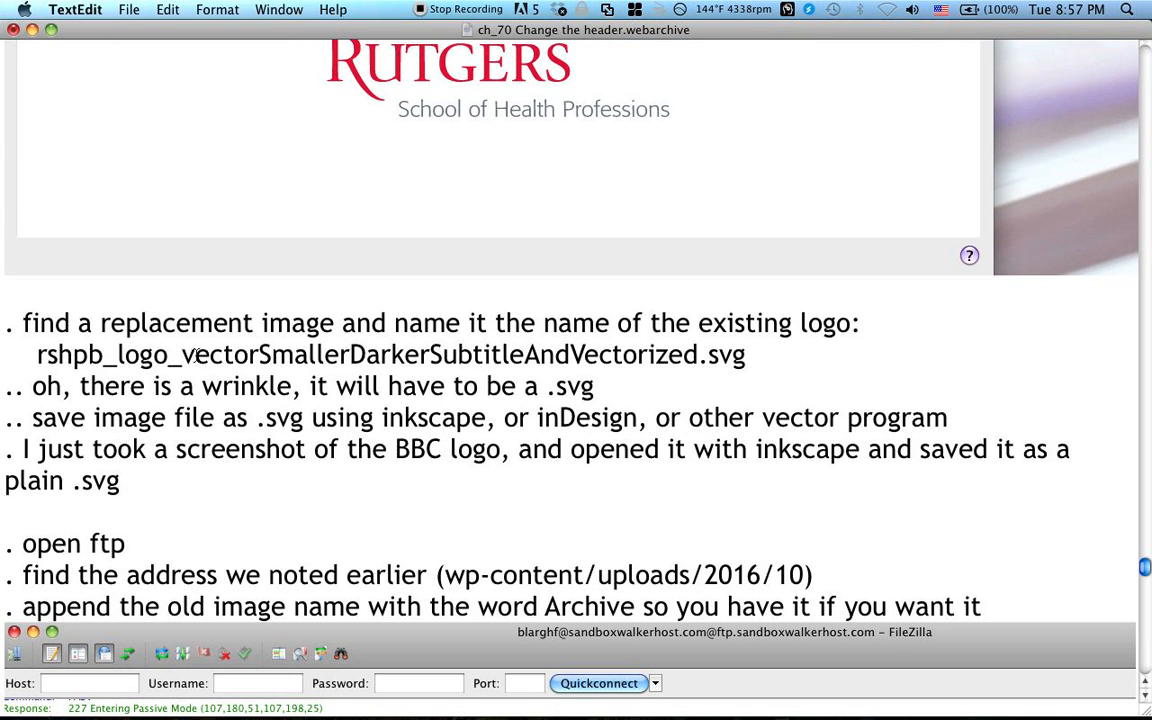
scroll(312, 364, down, 4)
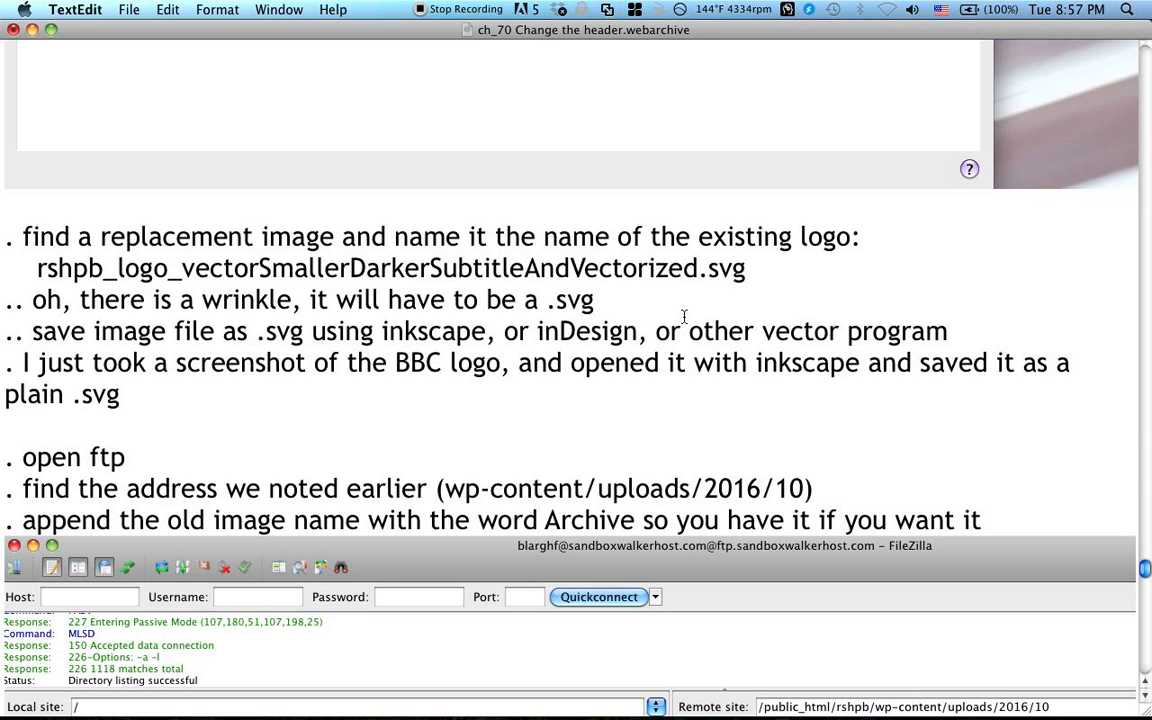
drag(595, 300, 547, 305)
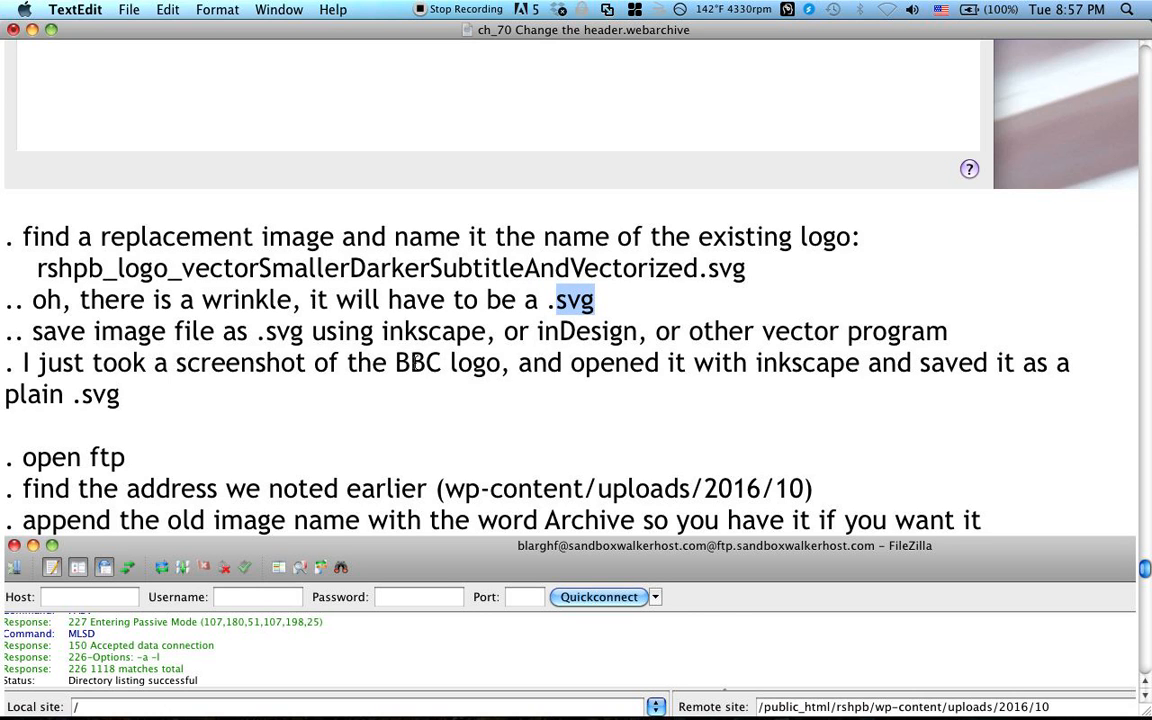
click(373, 331)
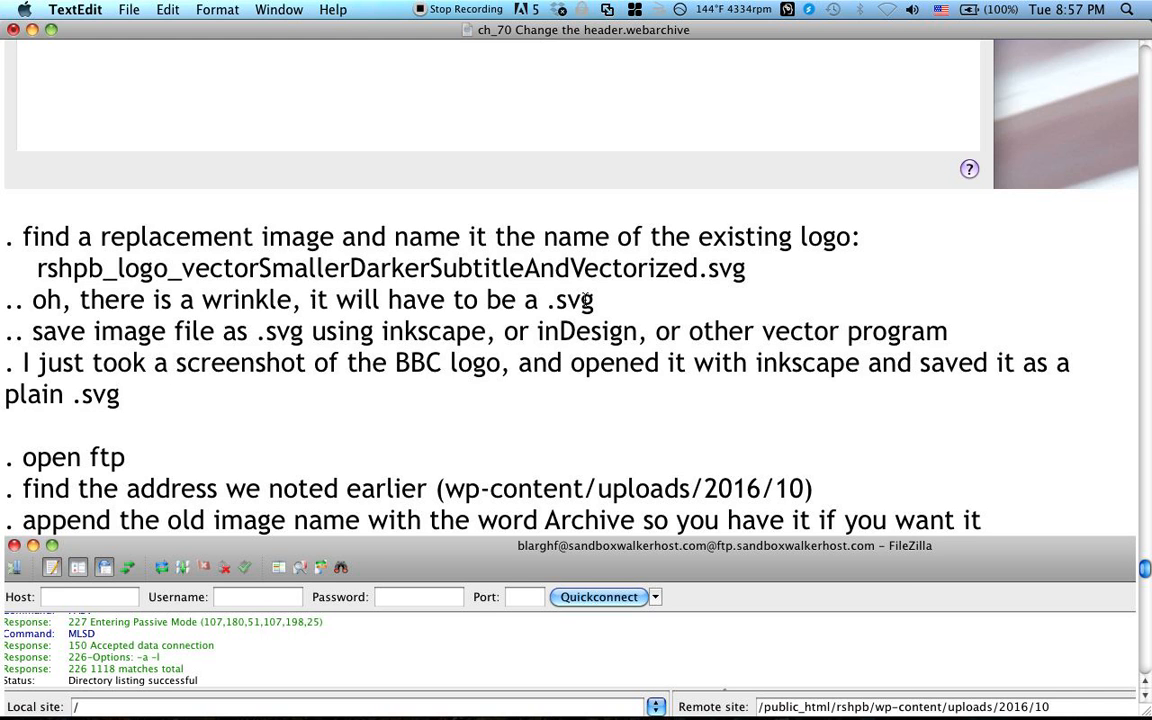
scroll(536, 387, down, 2)
scroll(536, 387, down, 3)
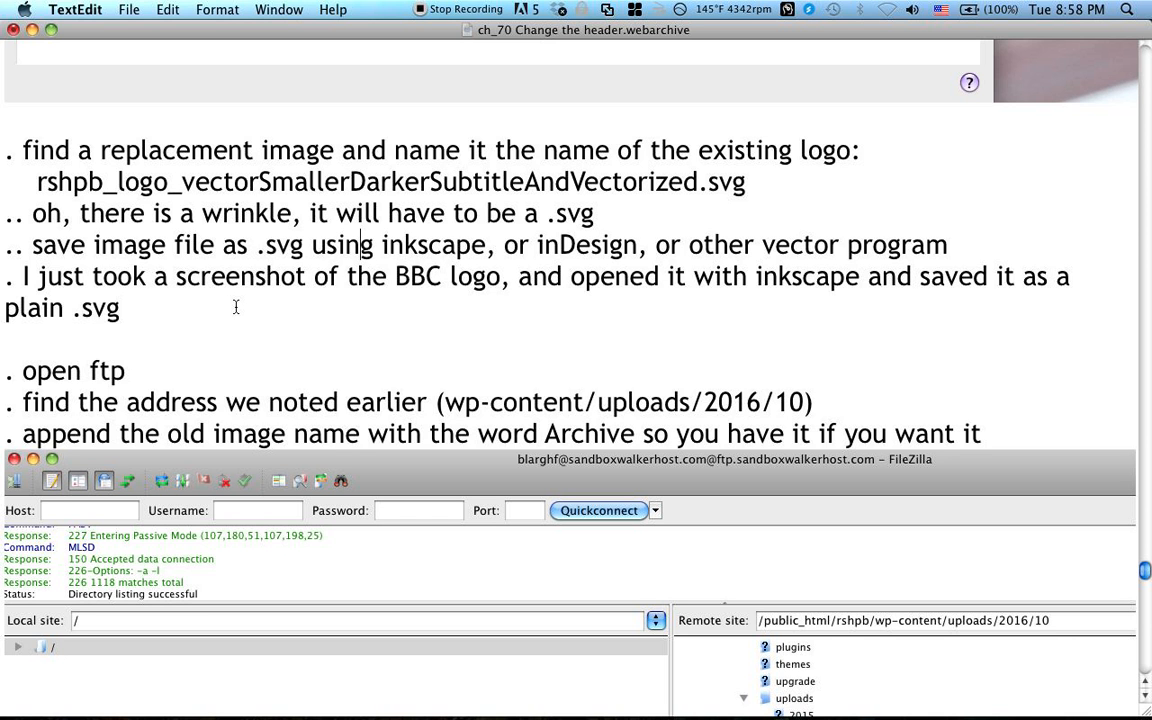
Step: Review the FTP instructions for archiving the old logo in wp-content/uploads/2016/10 and copying in the new image, plus the BBC logo example
scroll(237, 307, down, 10)
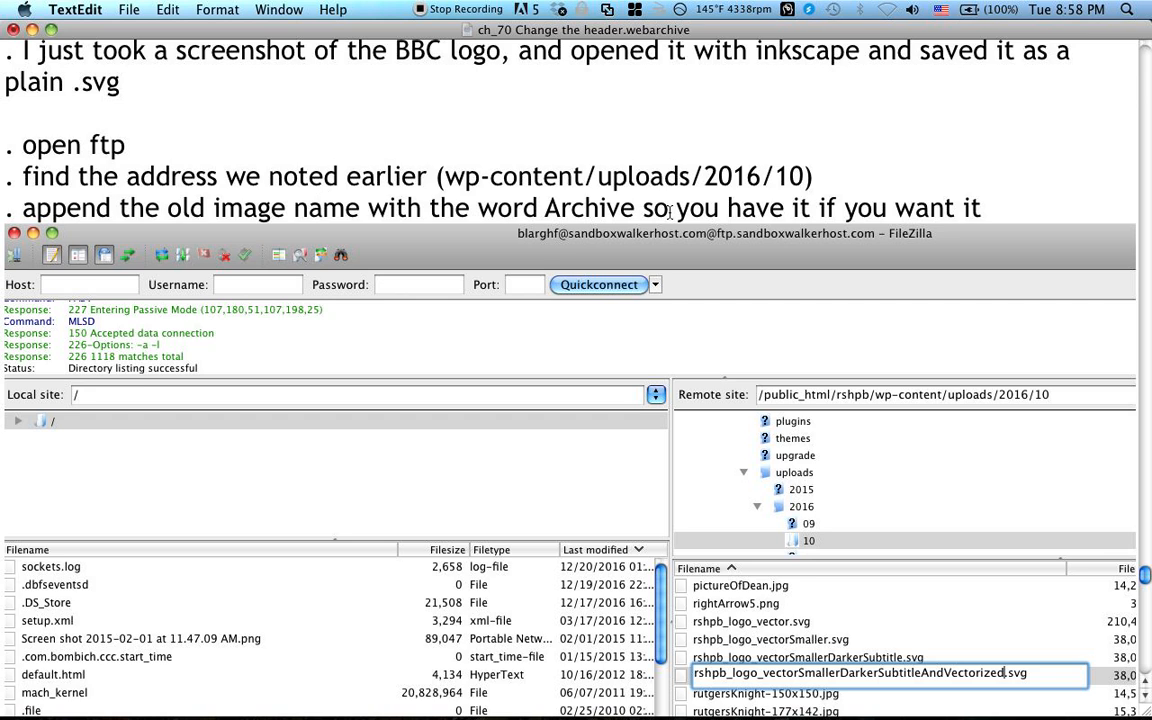
scroll(678, 215, down, 1)
scroll(678, 215, down, 5)
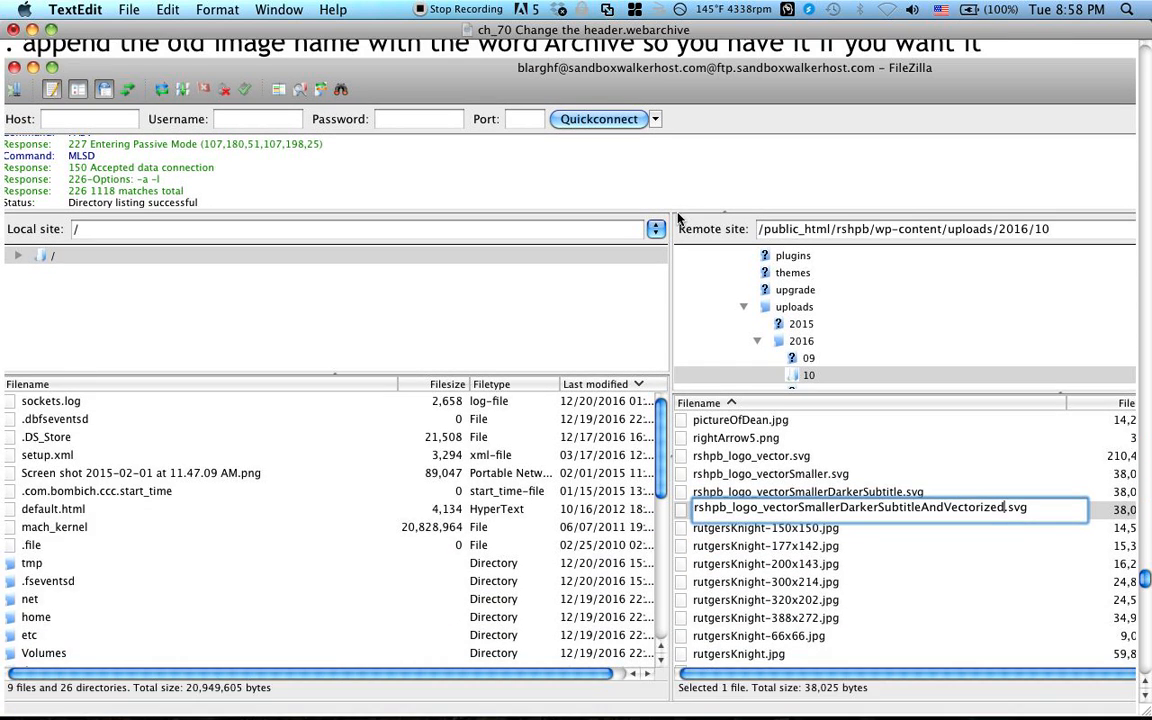
scroll(700, 213, up, 1)
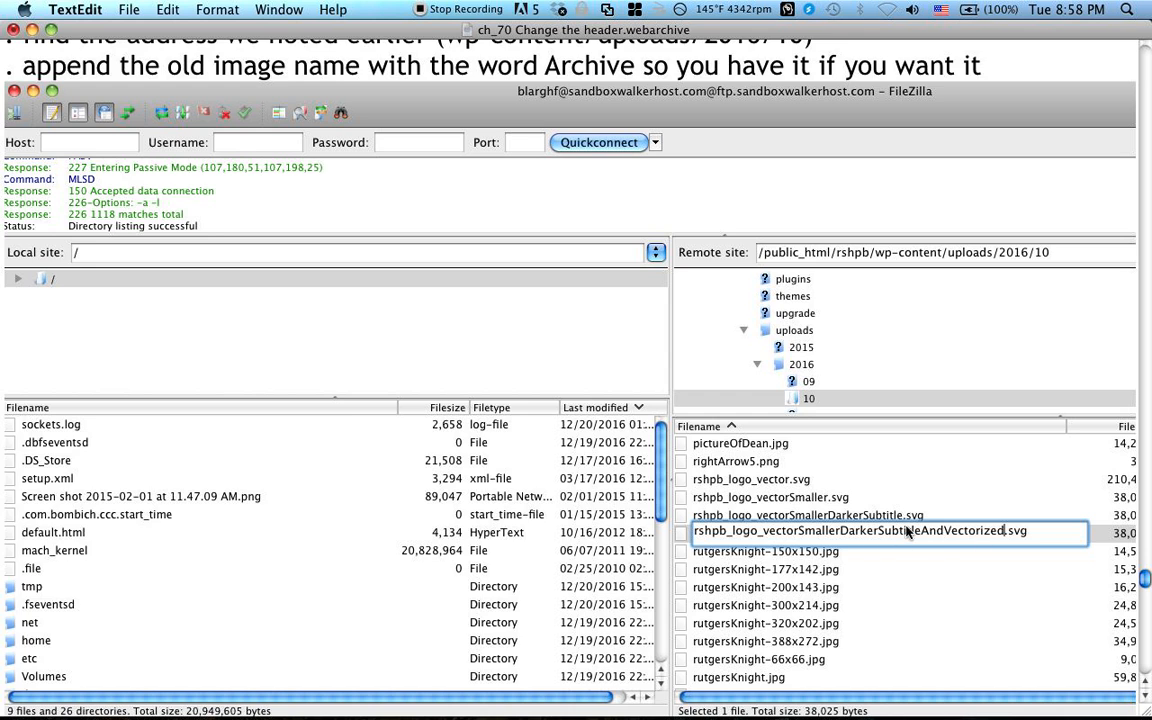
scroll(842, 464, down, 10)
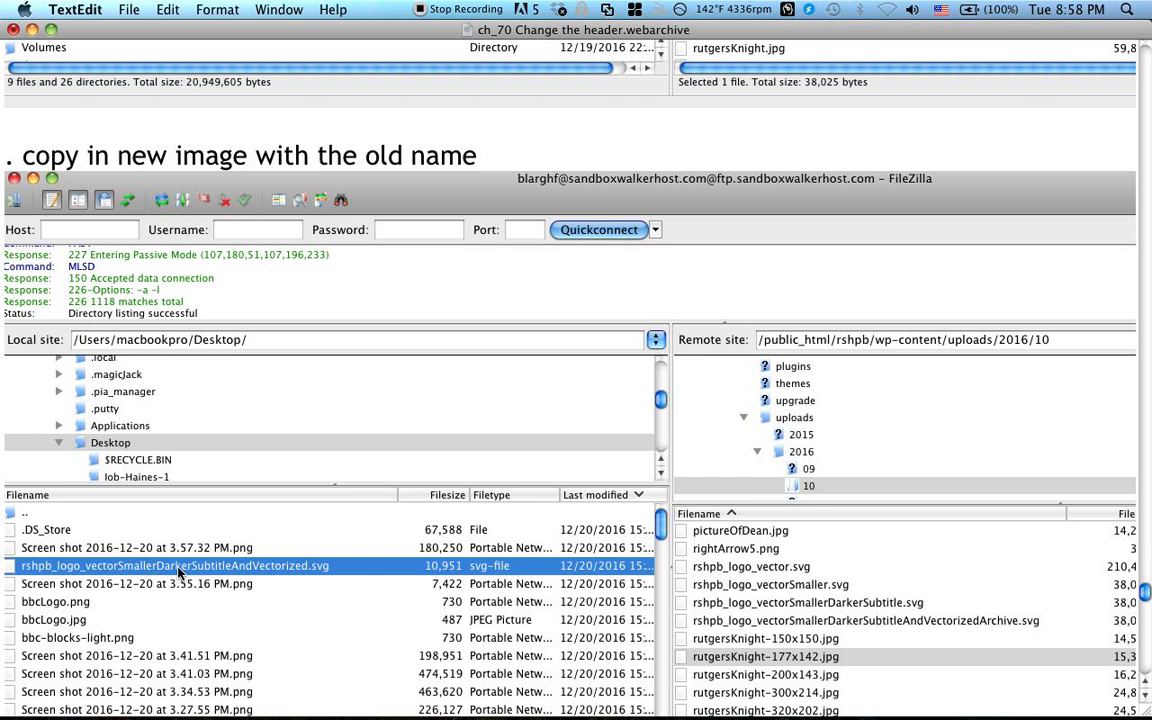
scroll(290, 580, down, 5)
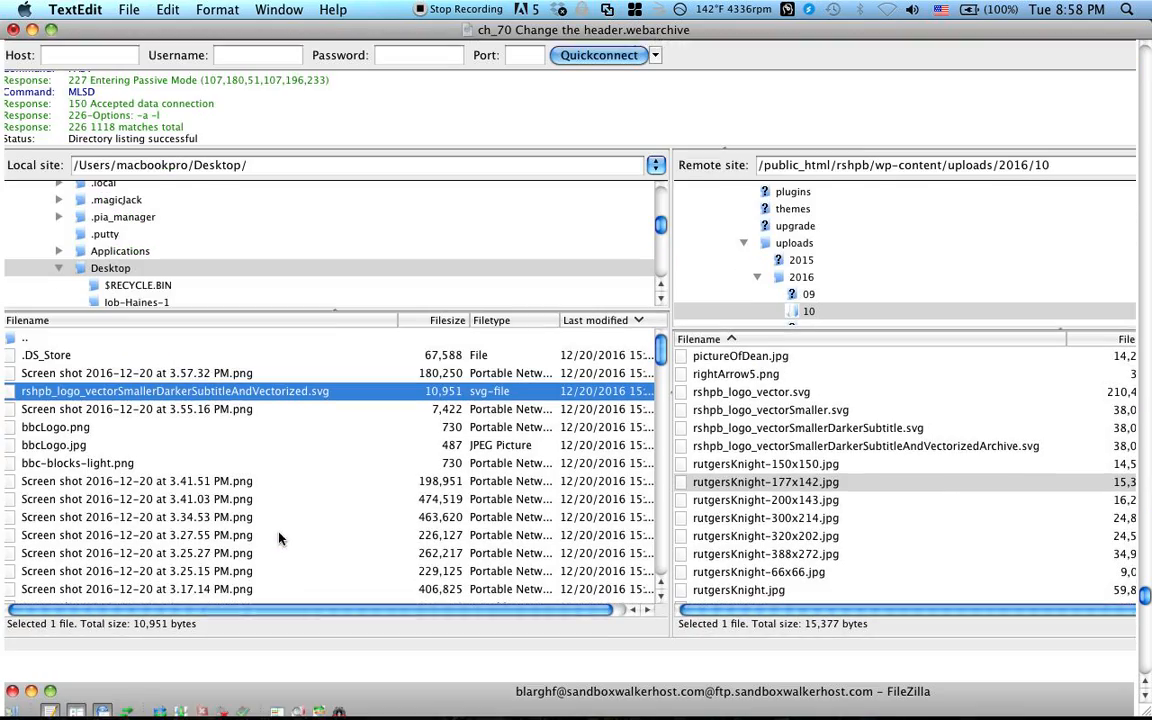
scroll(205, 402, down, 15)
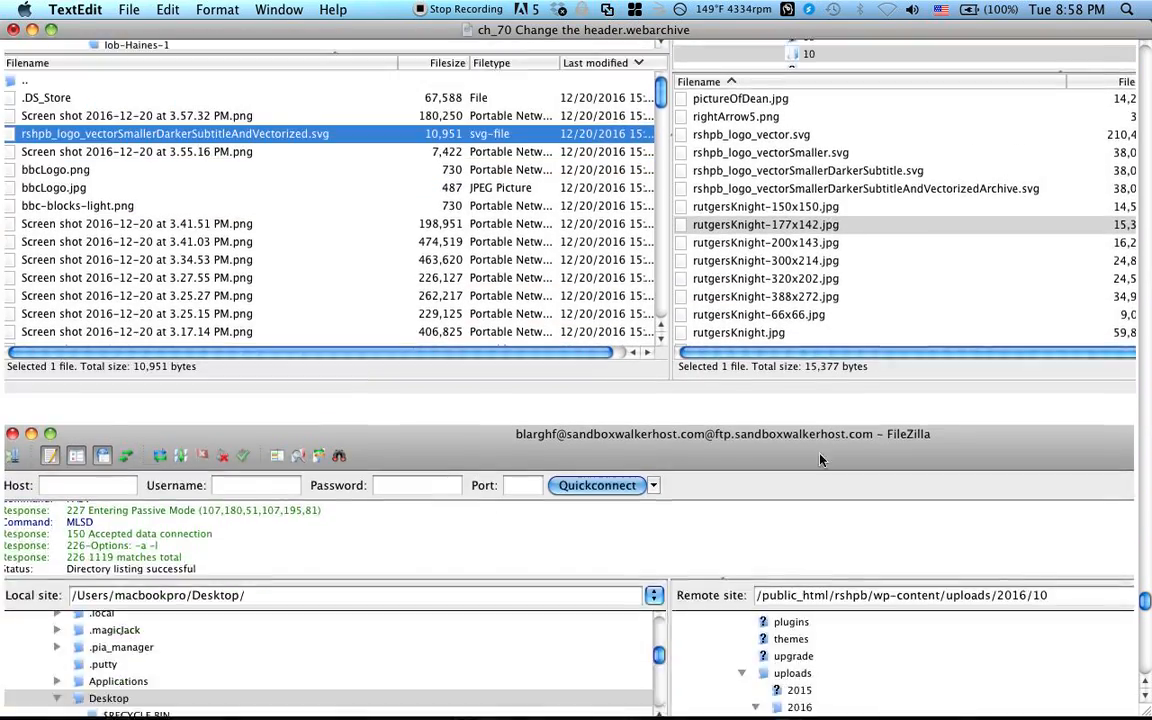
scroll(819, 458, down, 15)
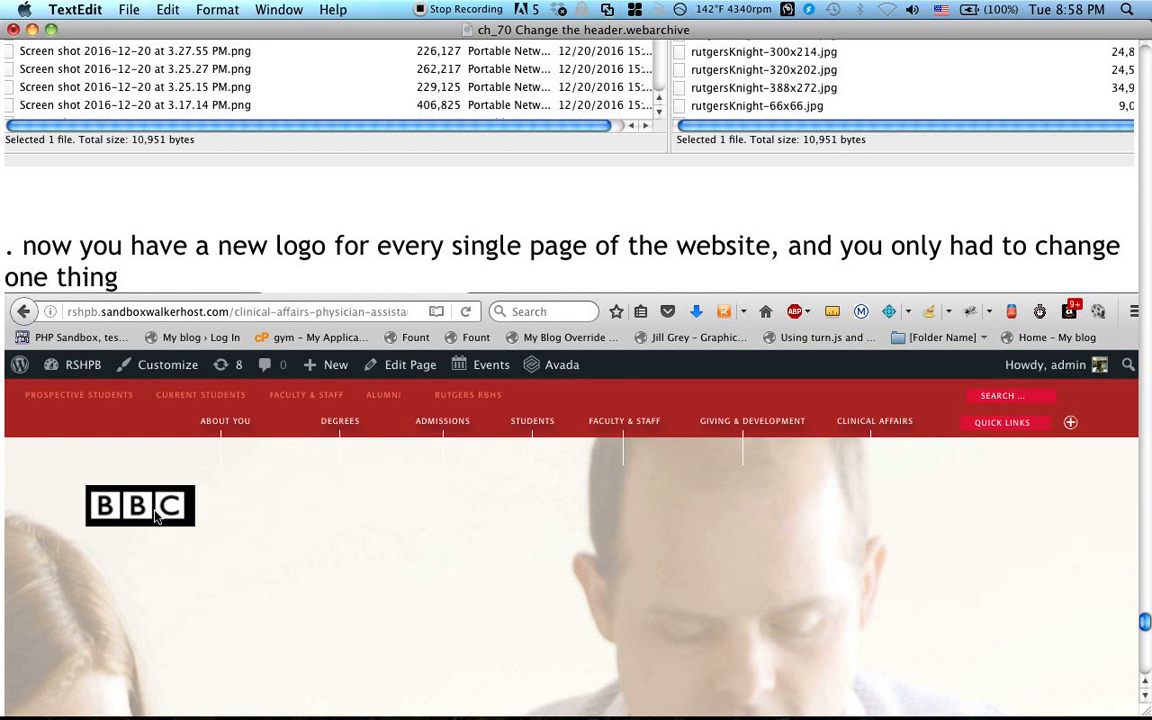
scroll(155, 515, down, 10)
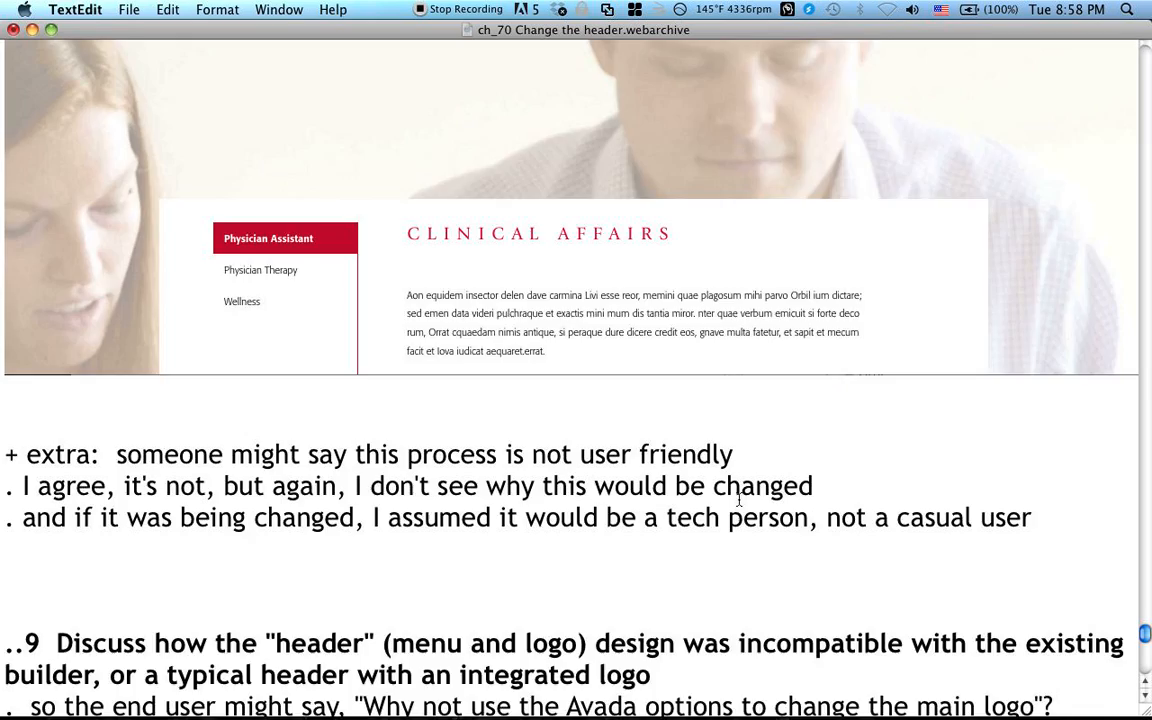
Step: Return to the start of section 8 on the header logo, and switch to Chrome with the Avada Theme Options open
scroll(739, 500, down, 20)
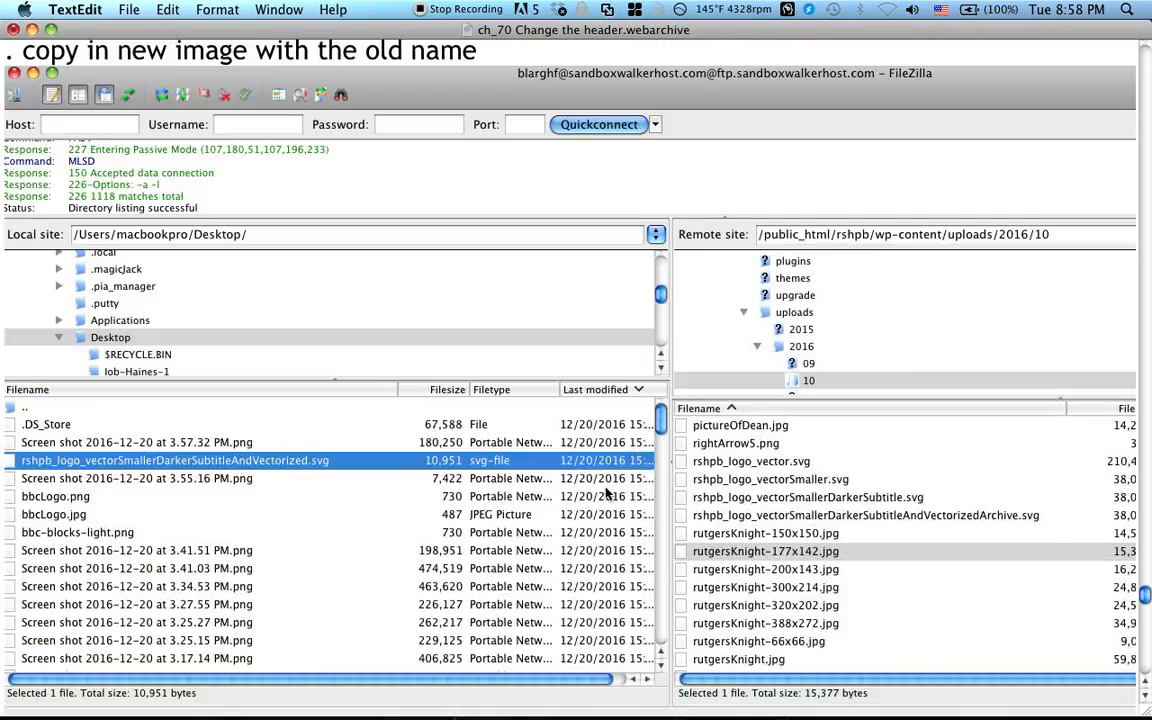
scroll(606, 493, up, 20)
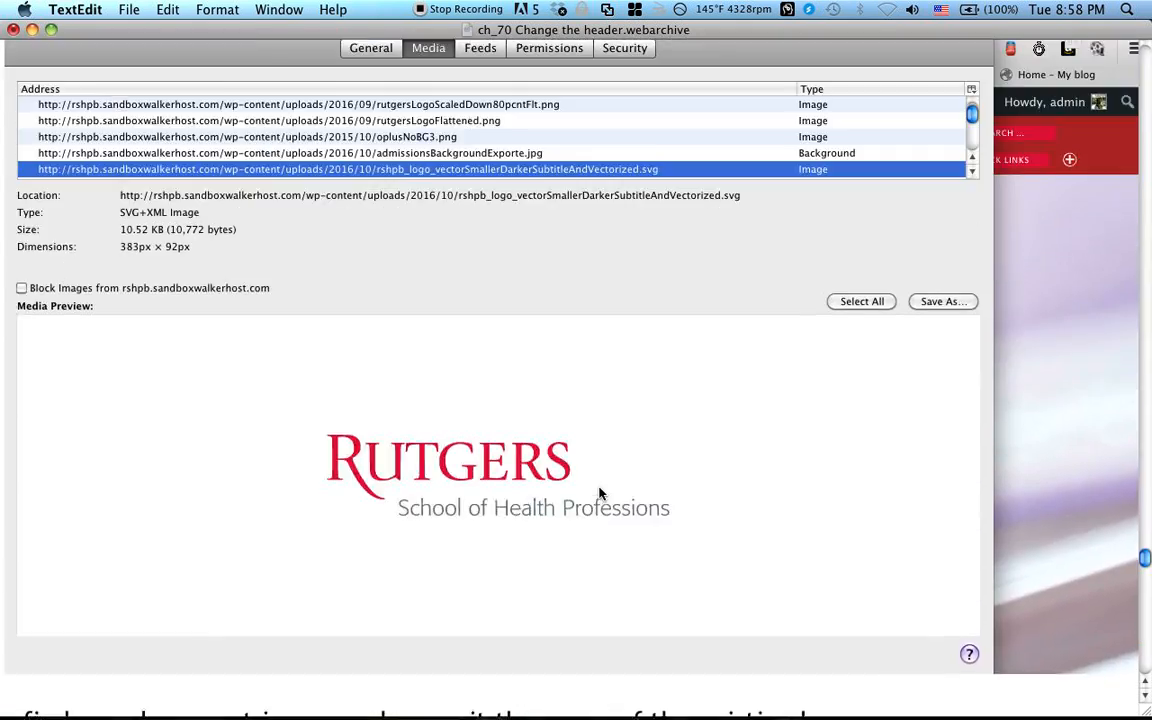
scroll(599, 493, up, 15)
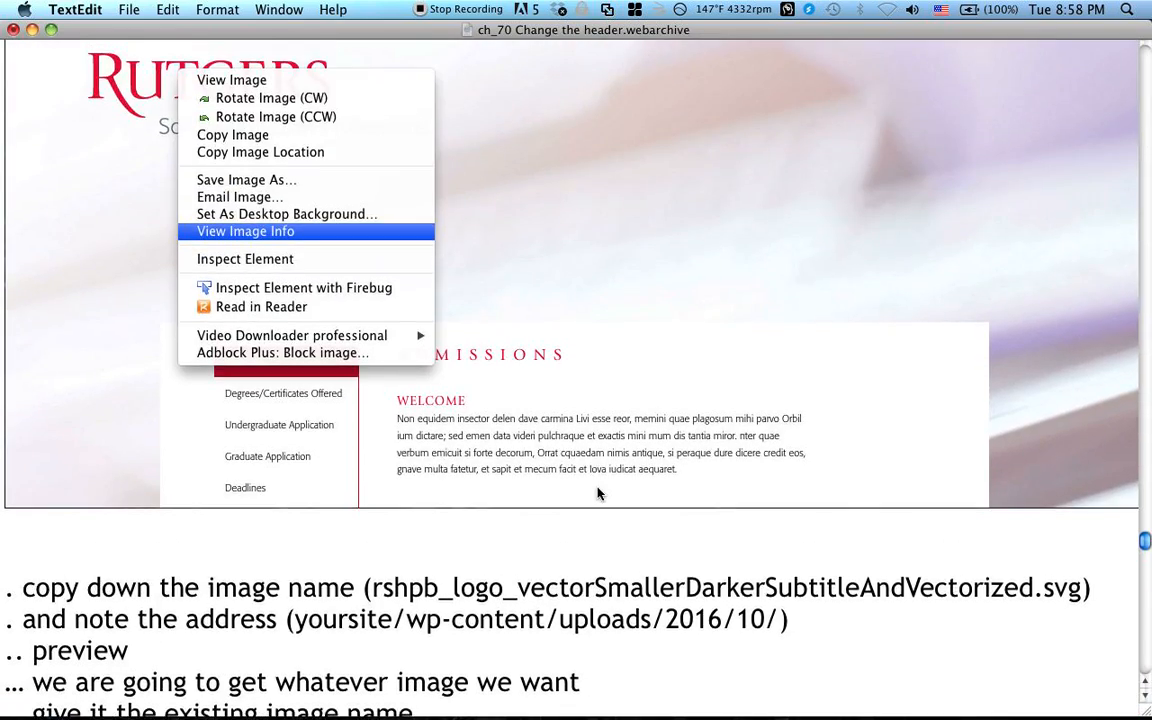
scroll(598, 493, up, 12)
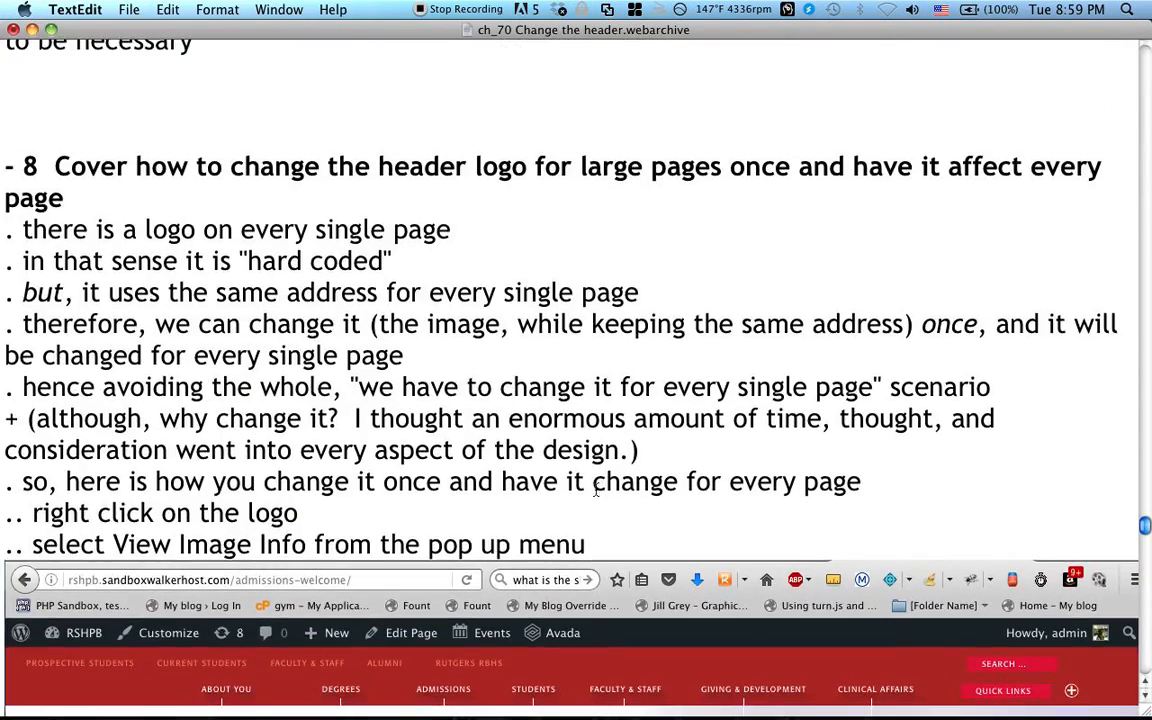
scroll(596, 490, up, 4)
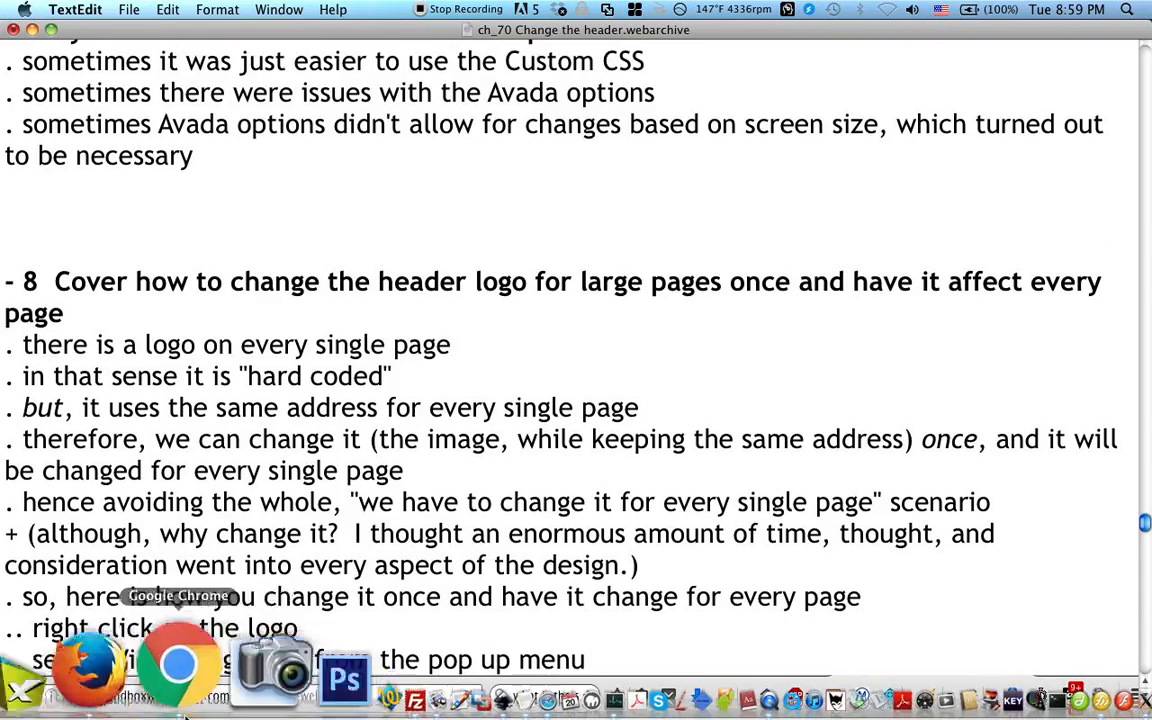
click(167, 716)
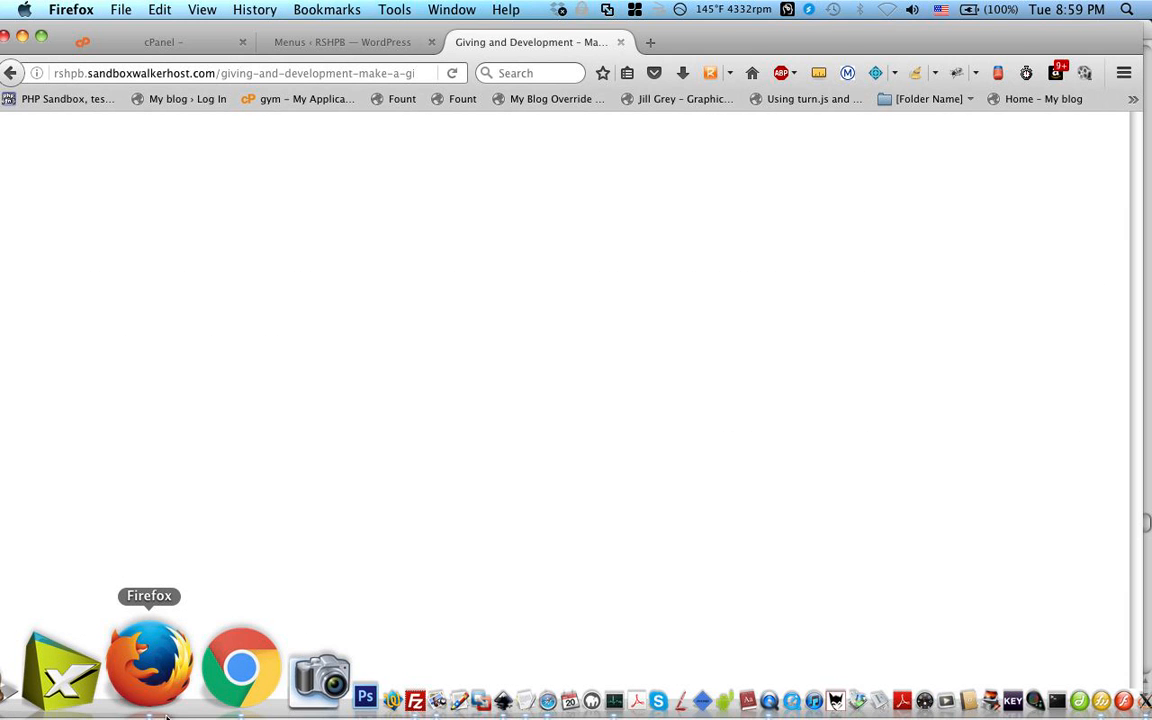
click(183, 710)
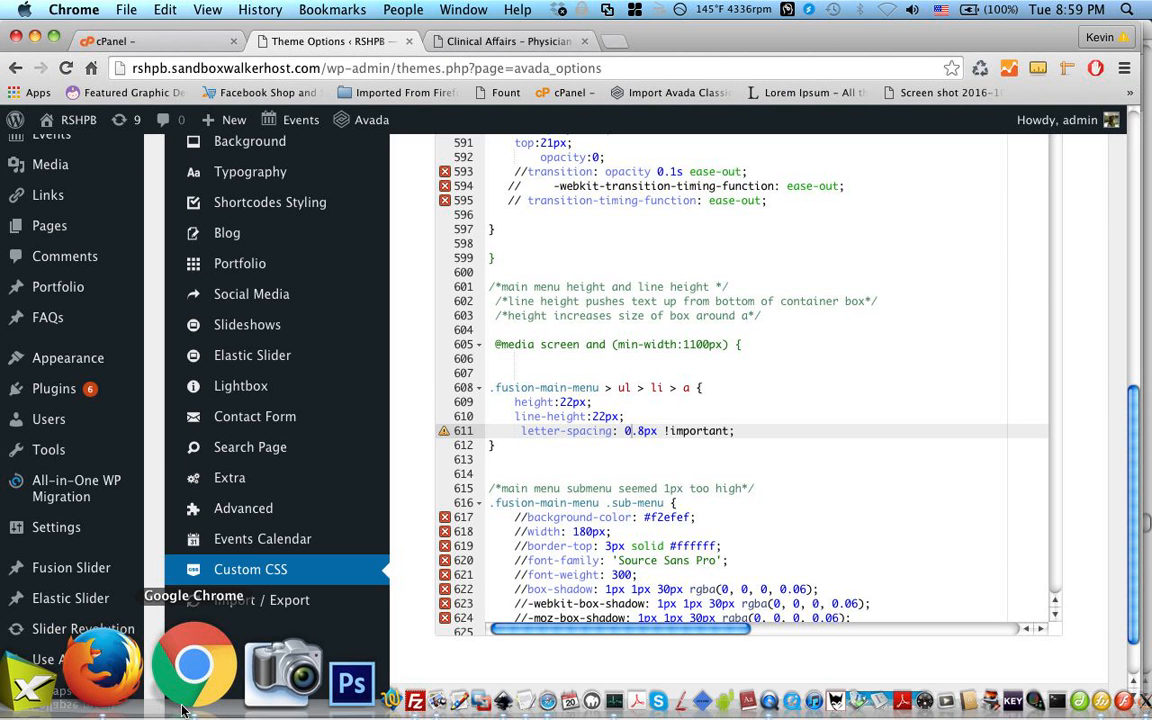
Step: Reload the Clinical Affairs - Physician Assistant page in Chrome and check which context options are offered for the header logo
click(486, 41)
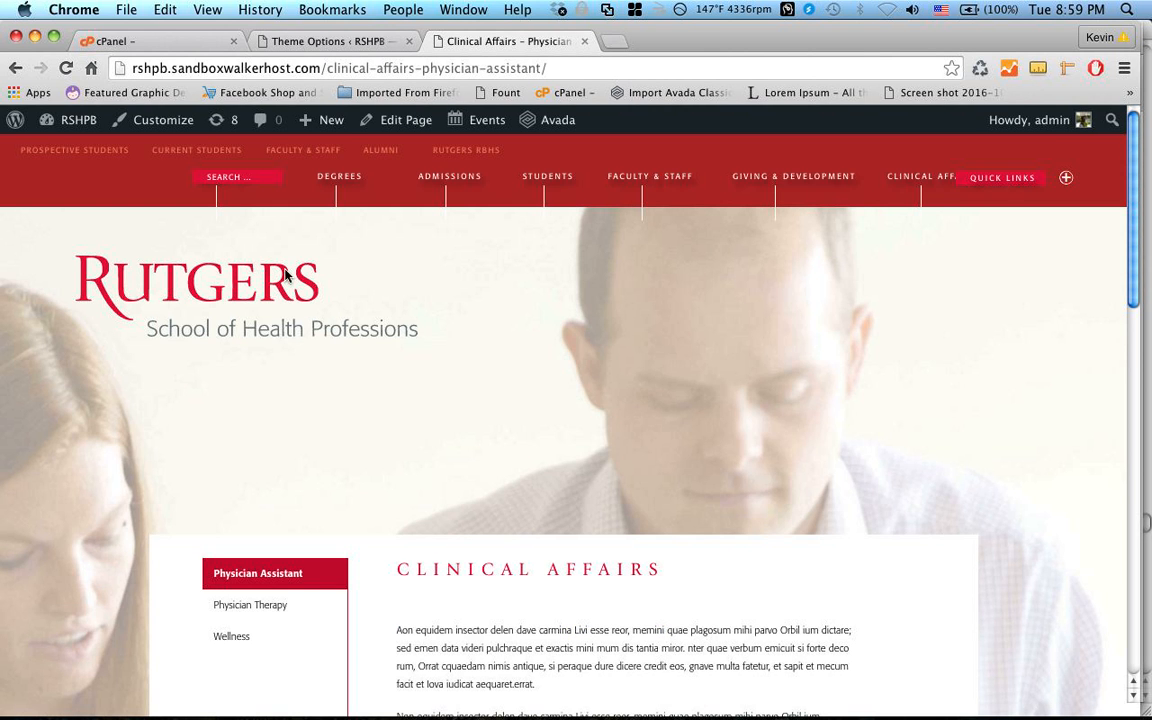
click(66, 68)
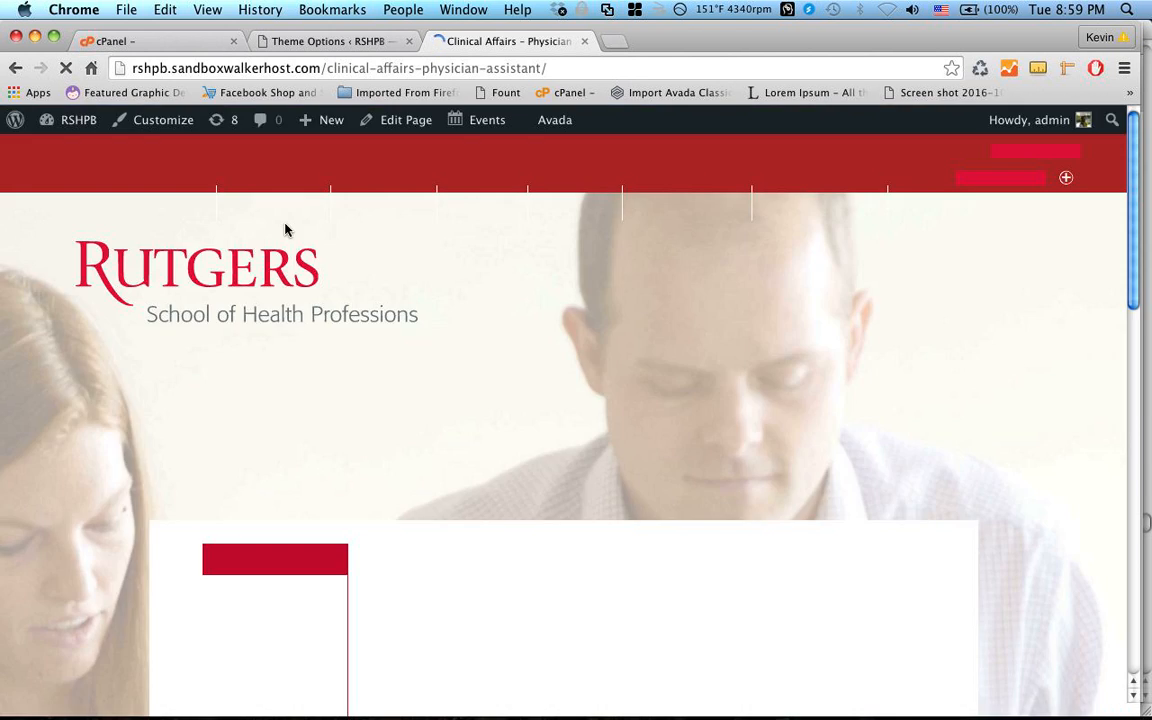
right_click(174, 258)
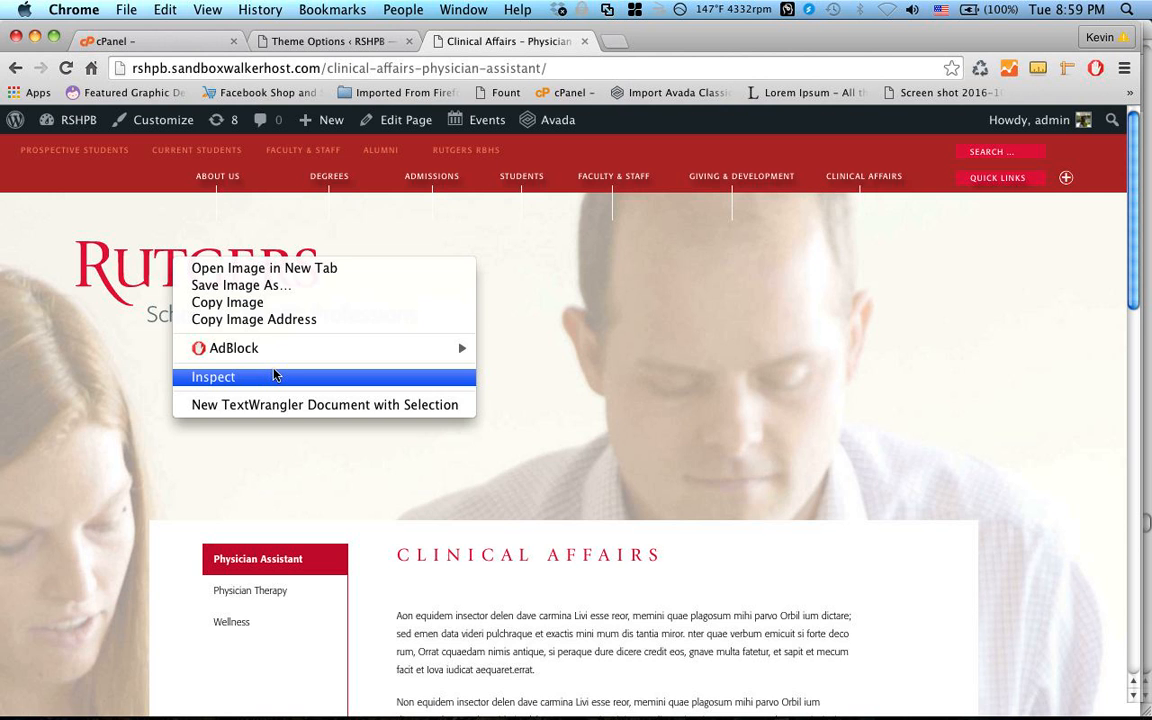
click(106, 357)
Step: Copy the Clinical Affairs page address from Chrome and open the same page in Firefox
click(289, 68)
key(super+c)
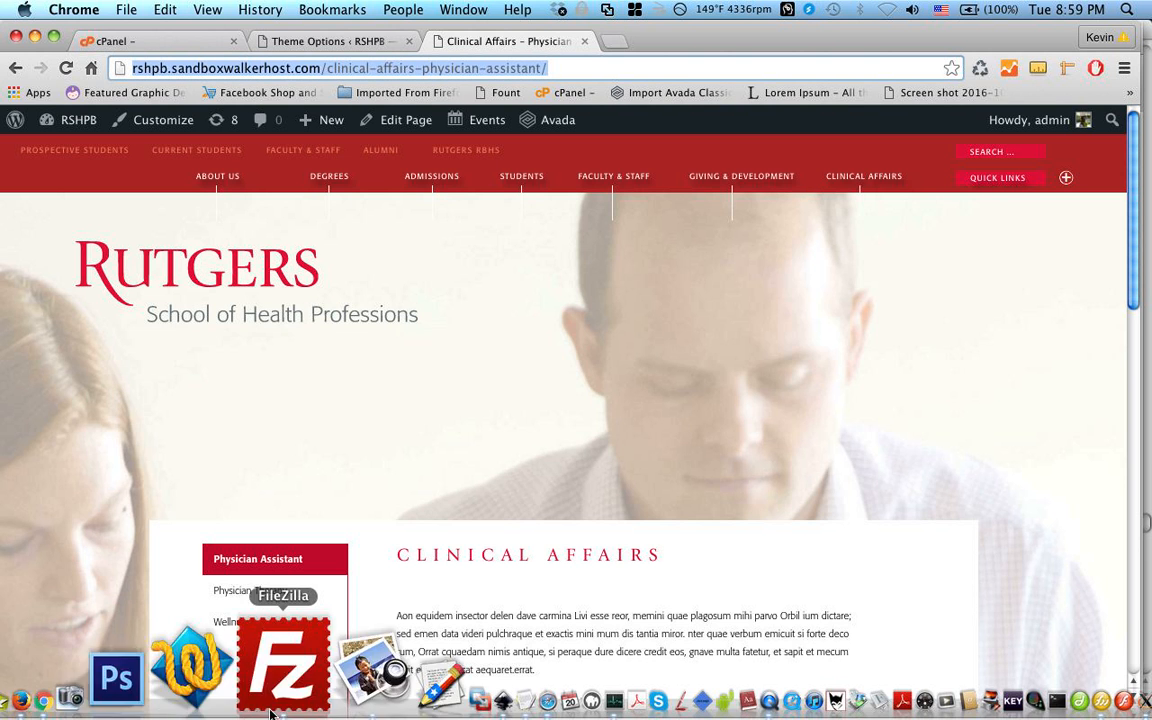
click(169, 703)
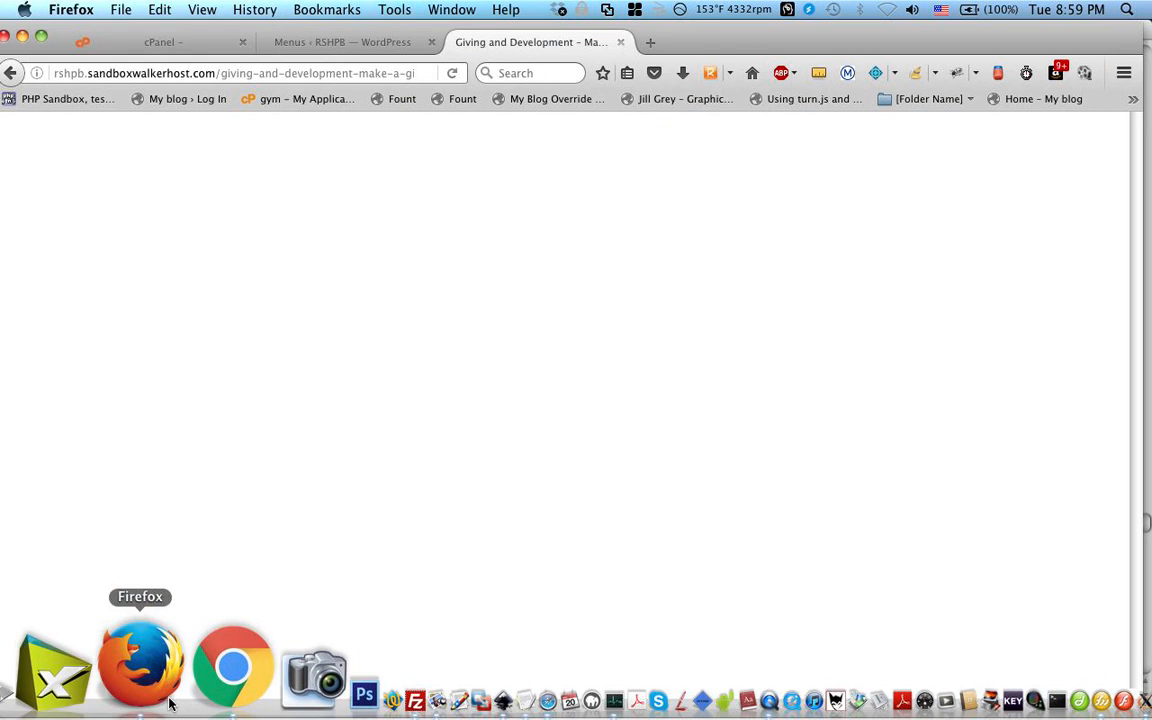
click(290, 73)
key(super+v)
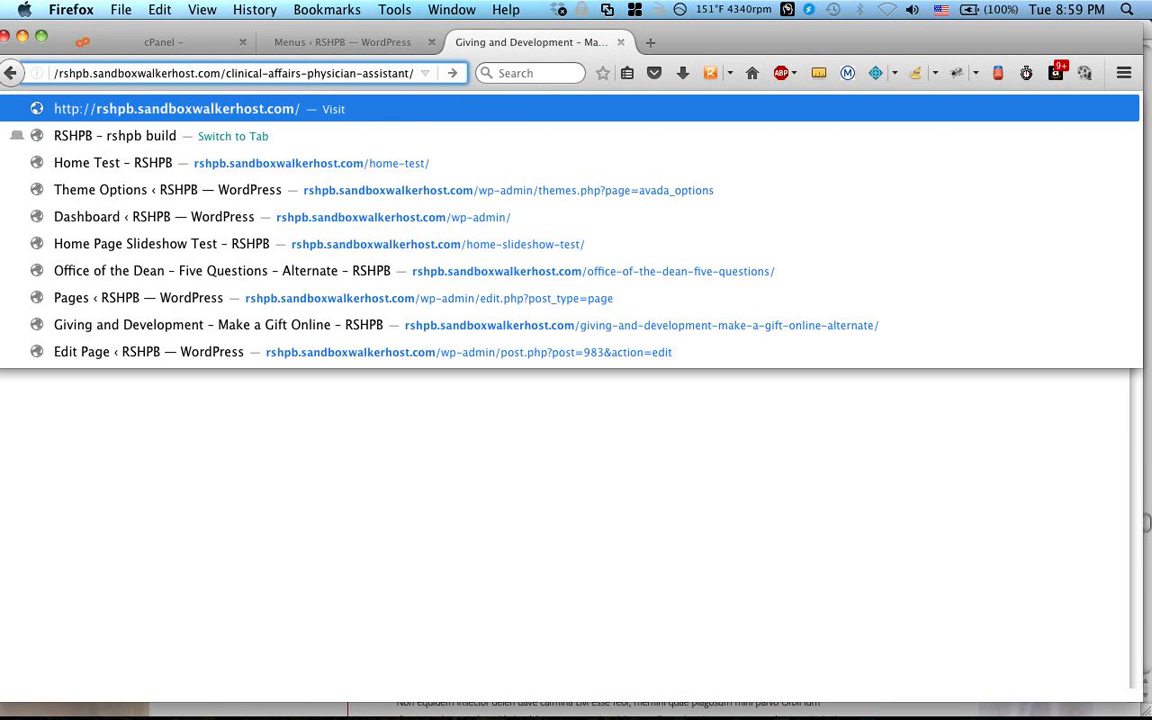
key(Return)
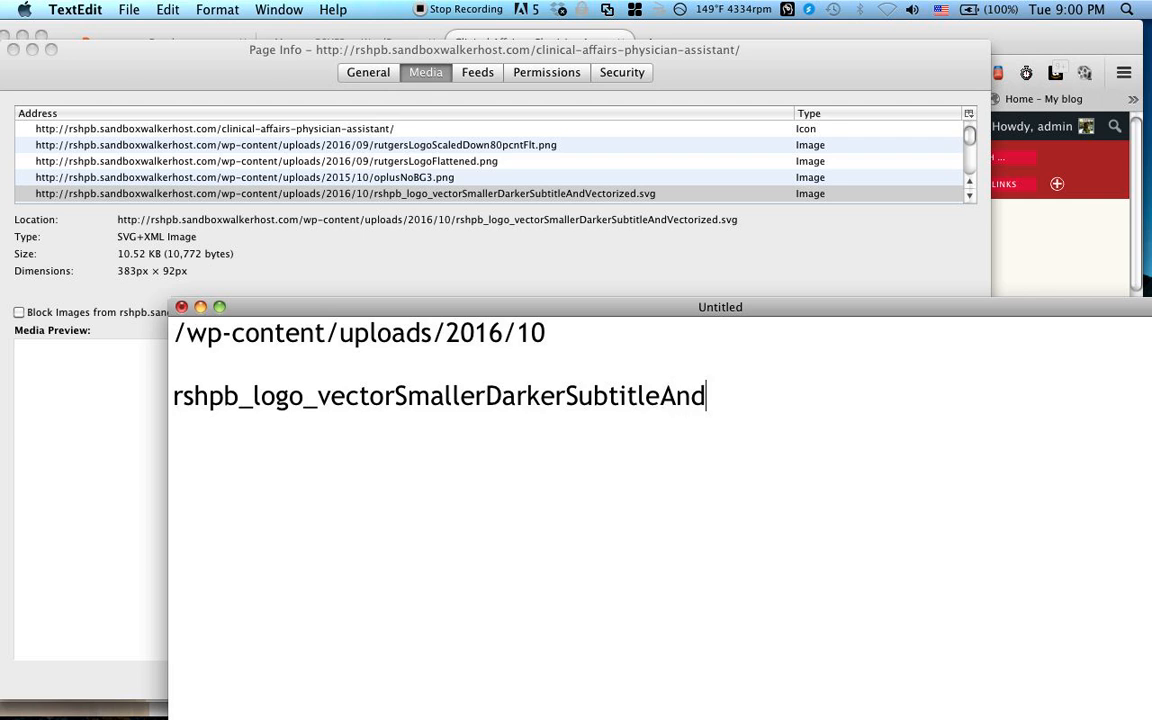
Step: Complete the logo file name in the TextEdit note as rshpb_logo_vectorSmallerDarkerSubtitleAndVectorized.svg, and highlight the upload path and the name
text(Vectori)
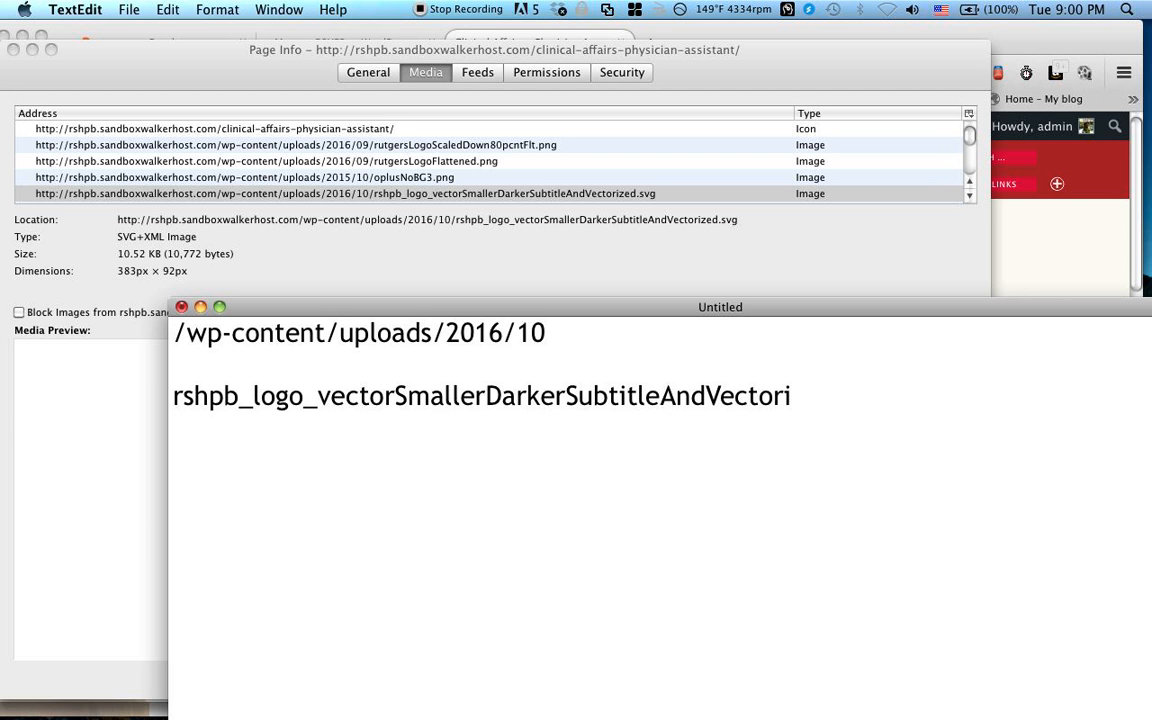
text(zed.svg)
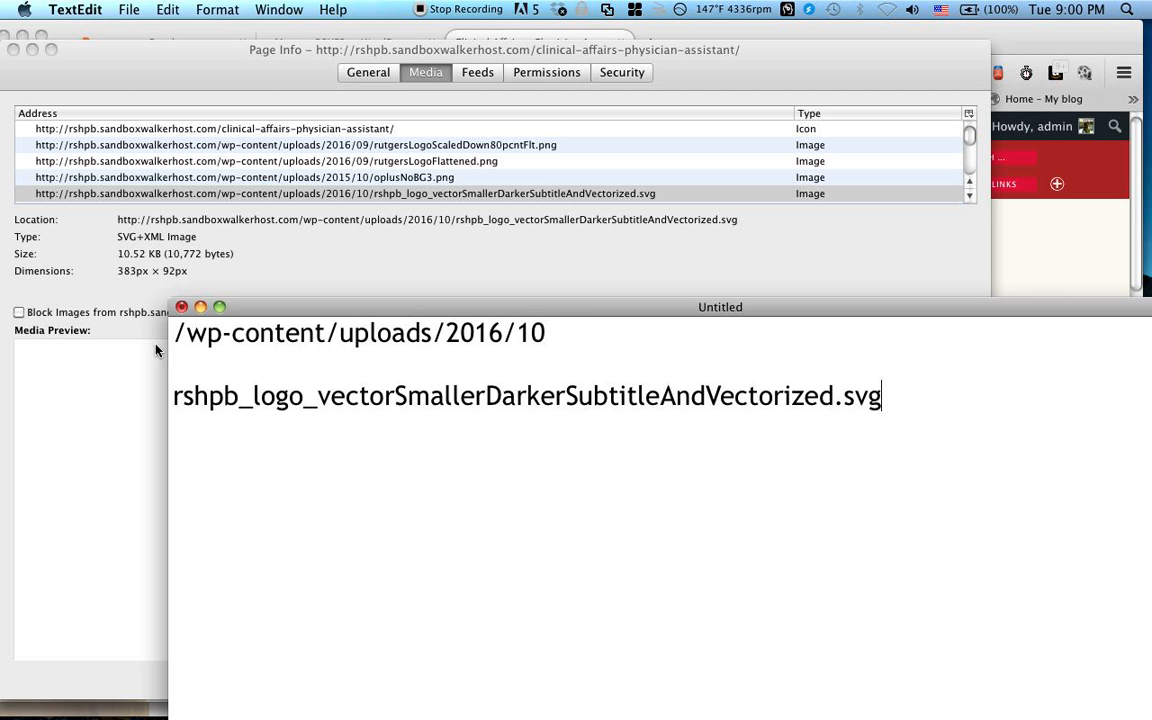
drag(548, 336, 128, 345)
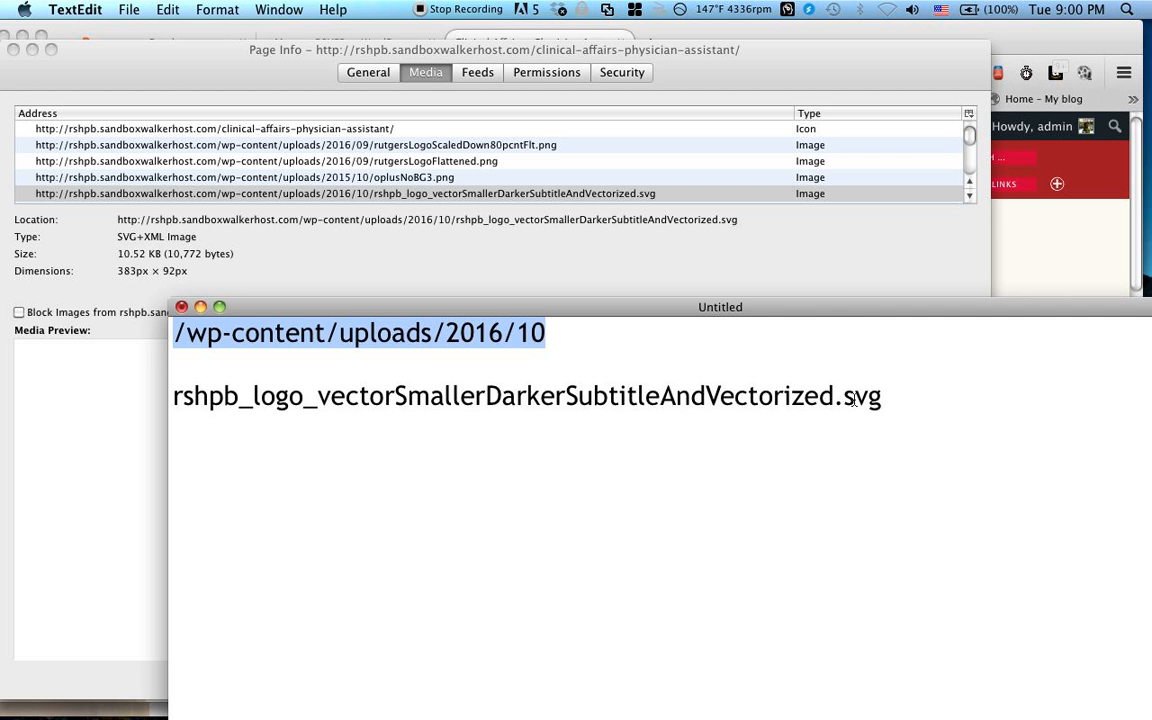
drag(893, 398, 174, 396)
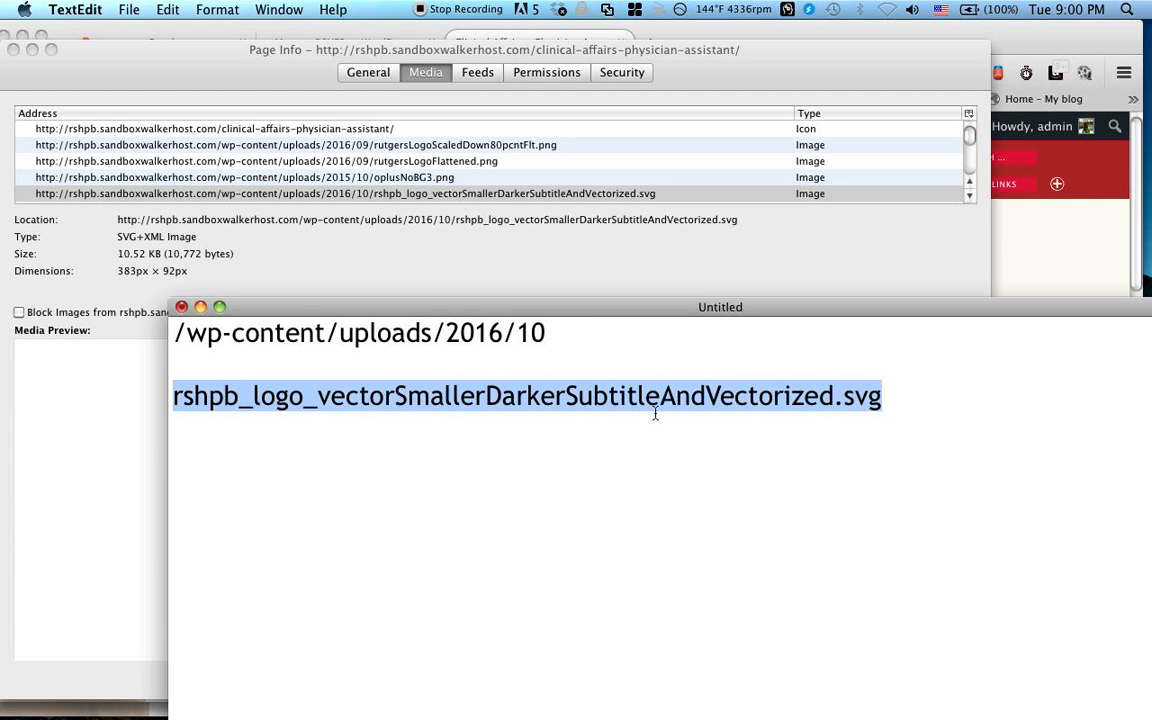
Step: Save the note to the Desktop as new logo info.rtf and put away Firefox's Page Info window
click(135, 9)
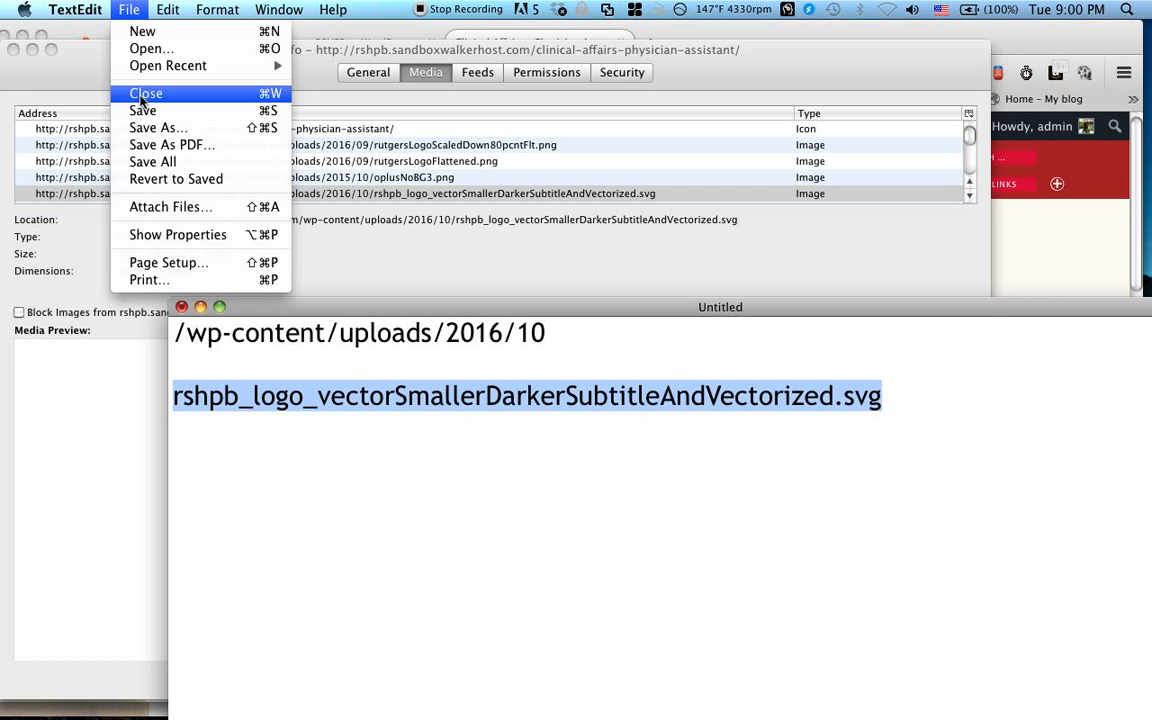
click(158, 128)
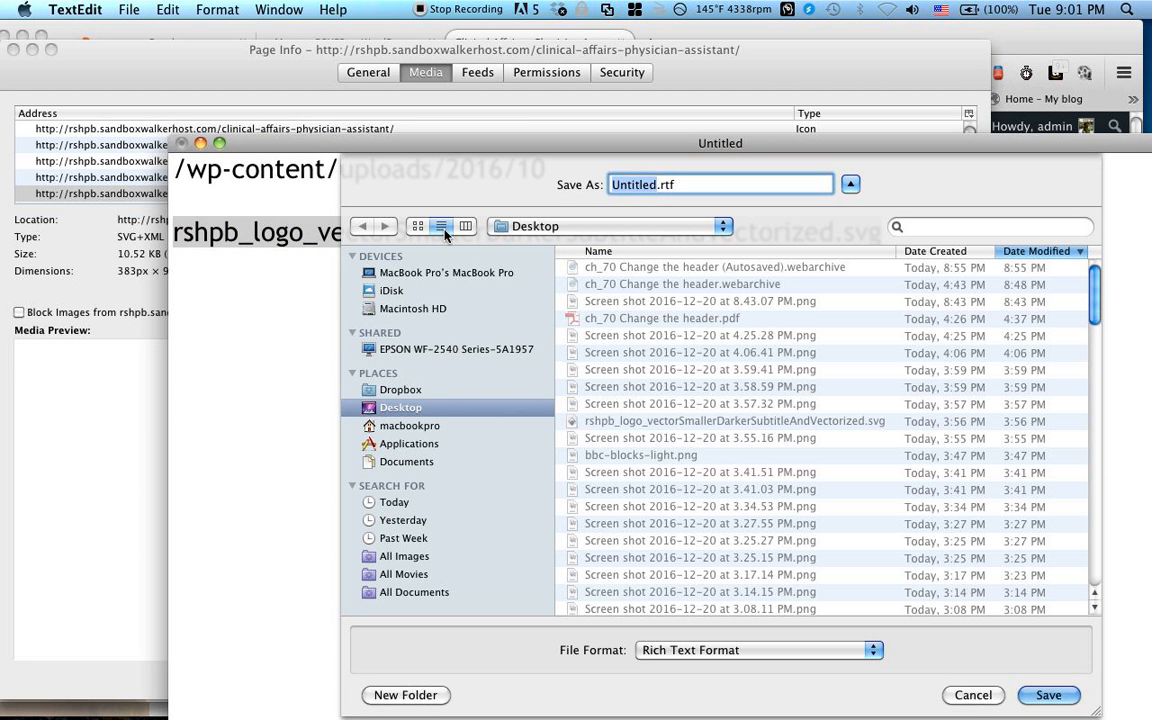
text(new logo info)
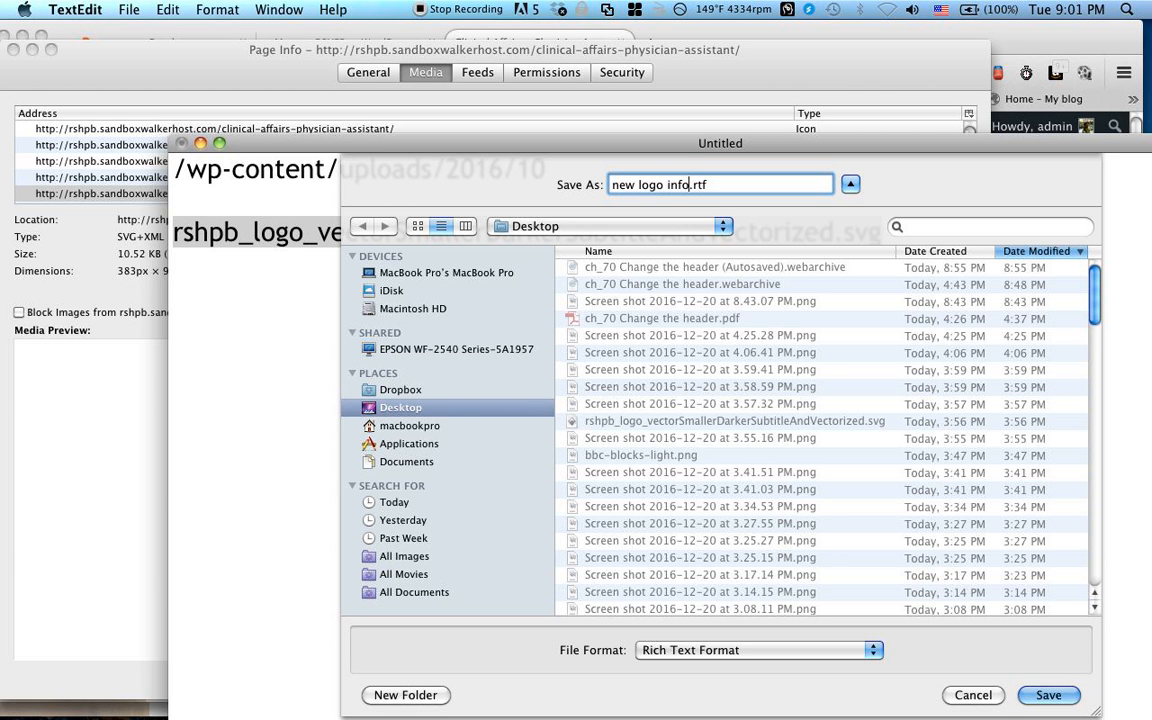
key(Return)
click(391, 244)
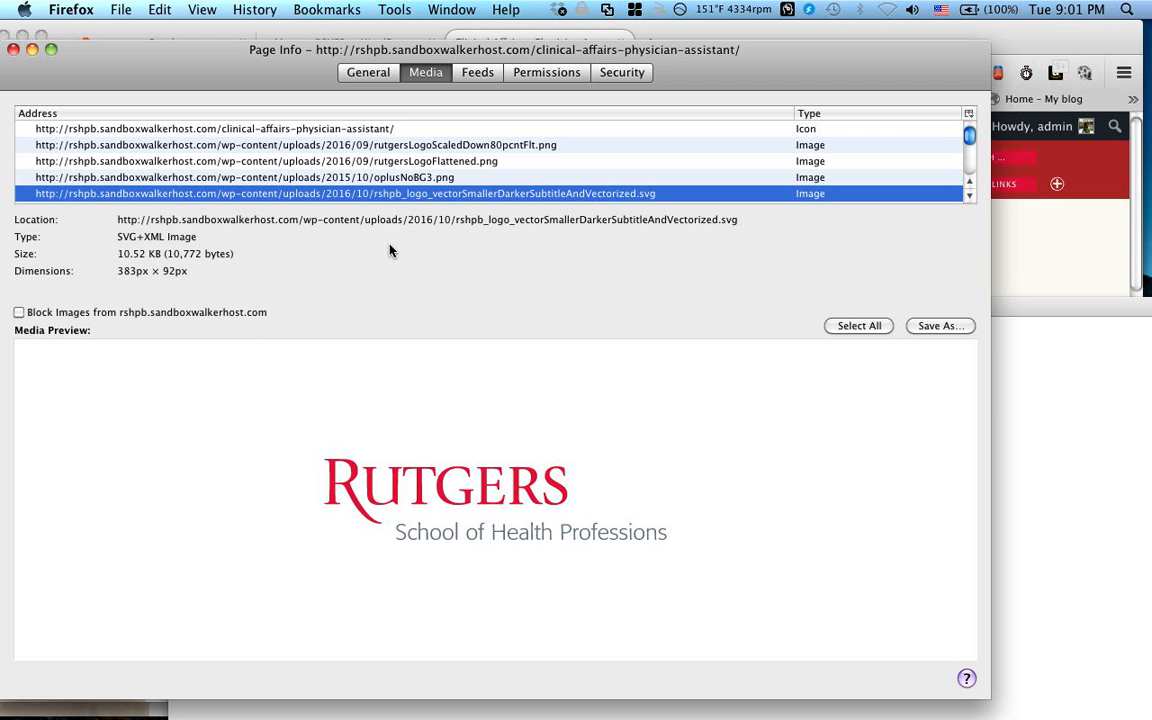
click(33, 50)
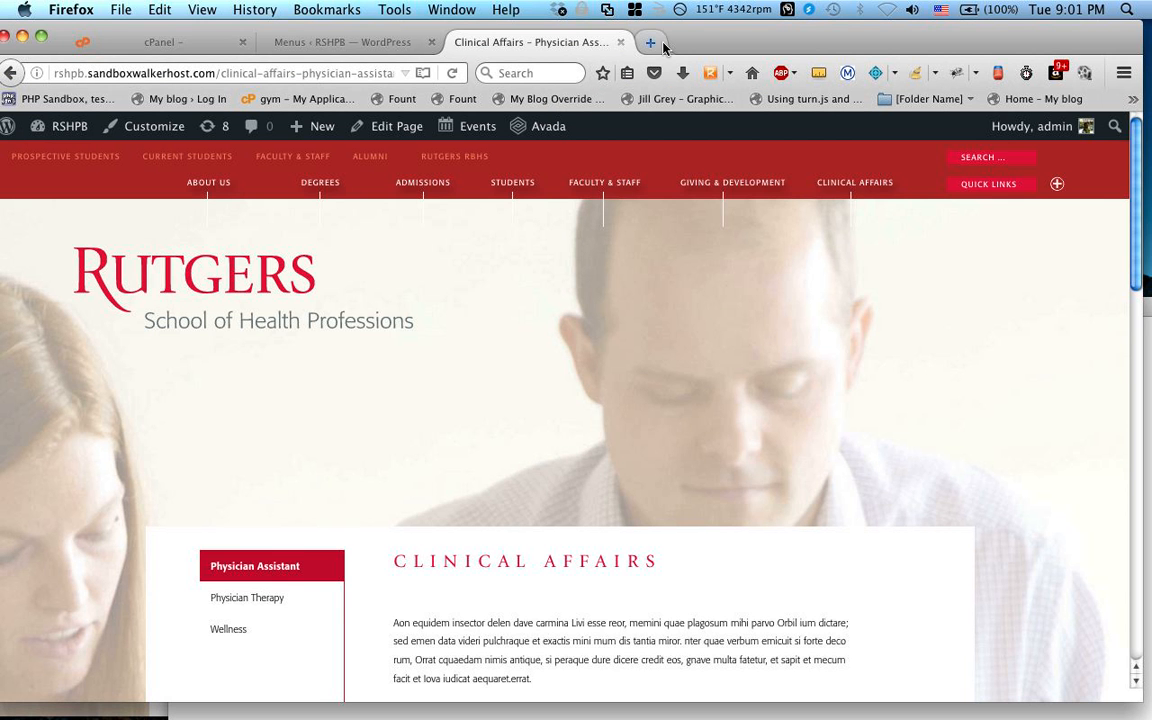
Step: Open the BBC homepage in a new Firefox tab and take a screenshot of just the BBC logo
click(660, 43)
text(bbc.co.uk/)
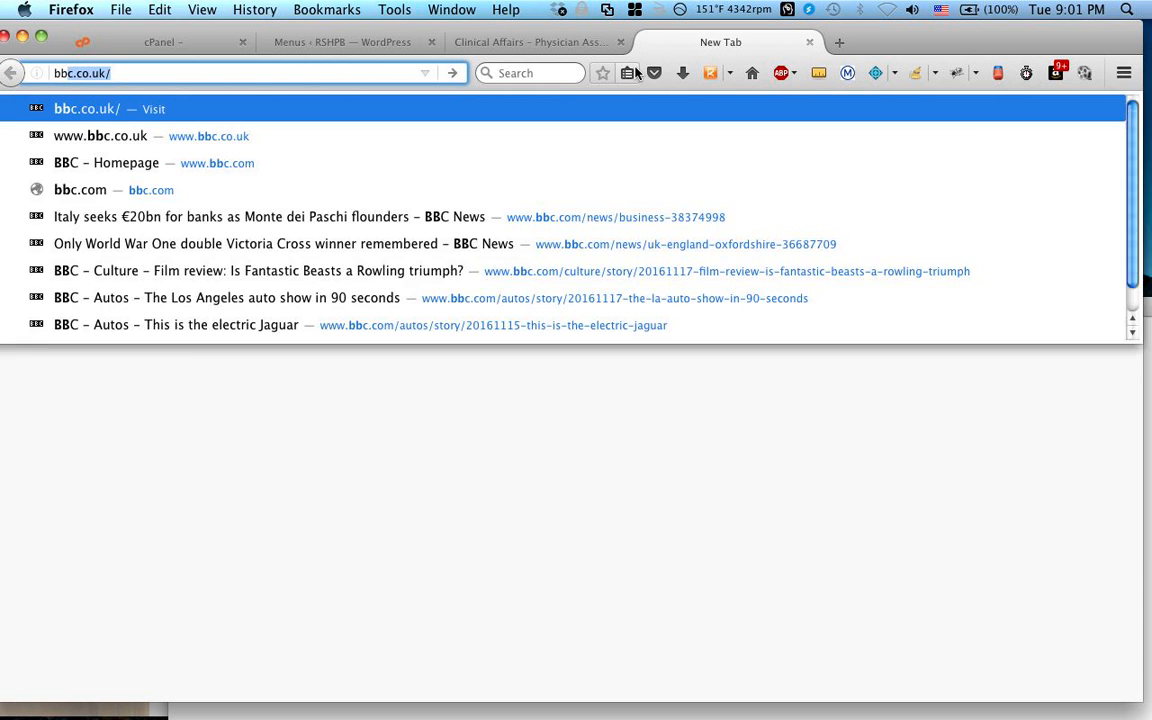
key(Return)
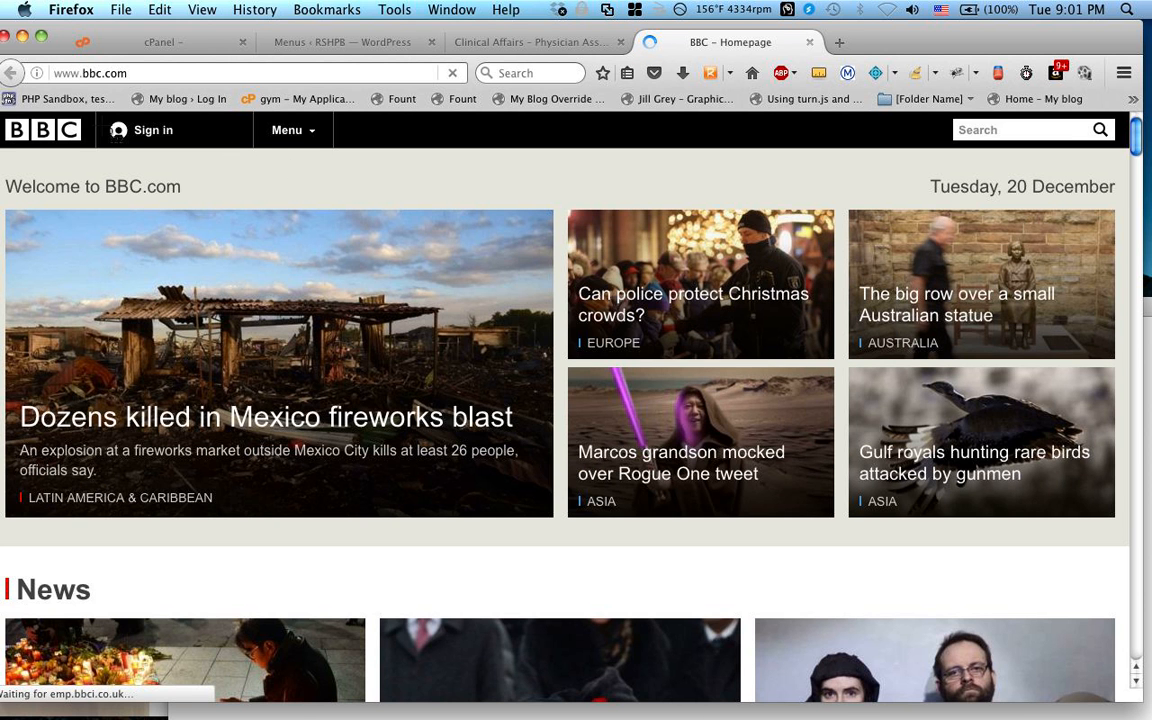
drag(1, 112, 88, 152)
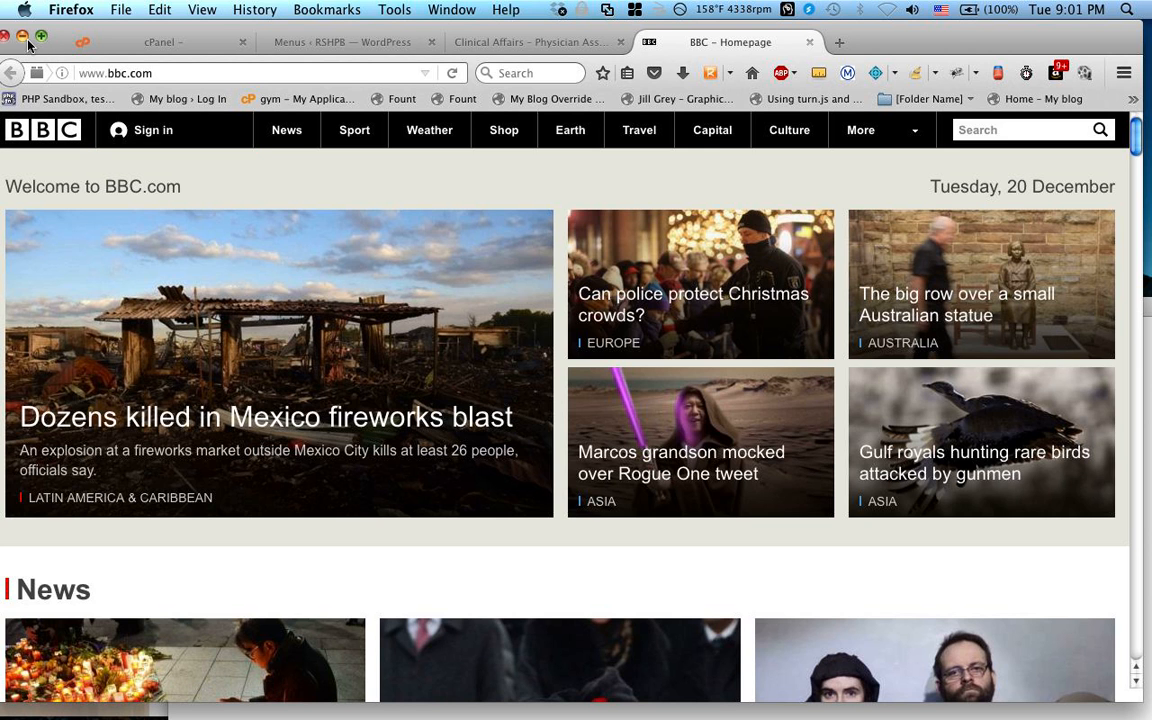
Step: Minimize both browser windows and open the BBC logo screenshot in Inkscape, embedding the image with its DPI taken from the file
click(24, 41)
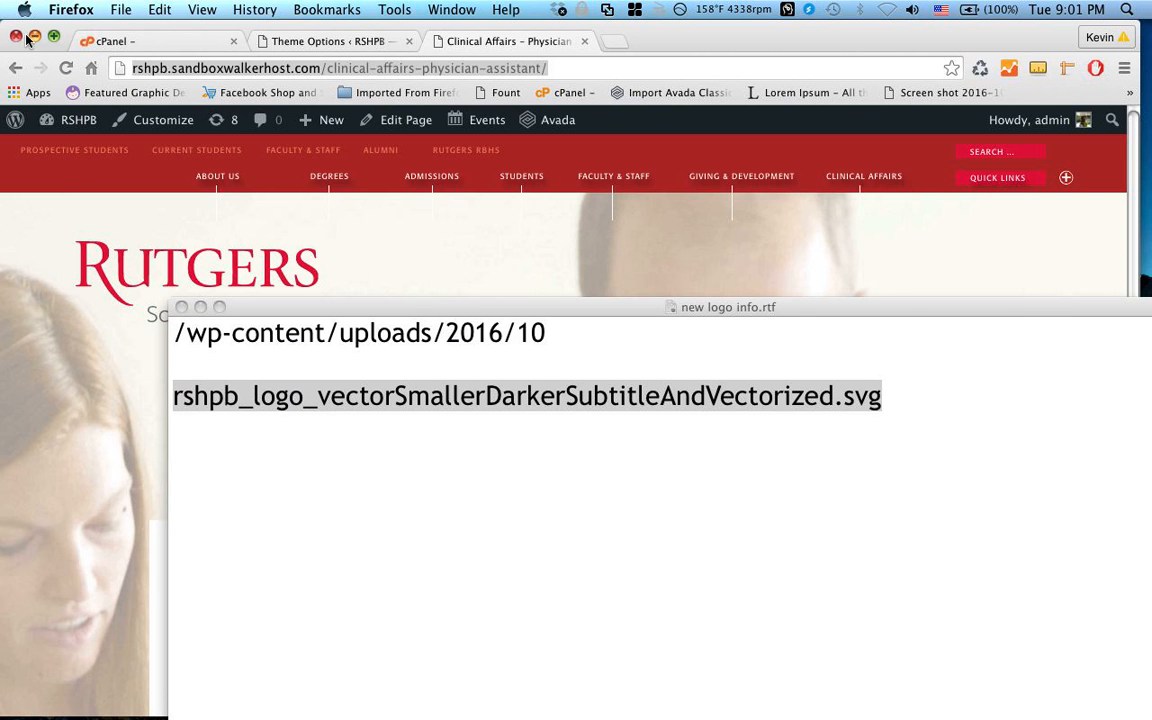
click(36, 40)
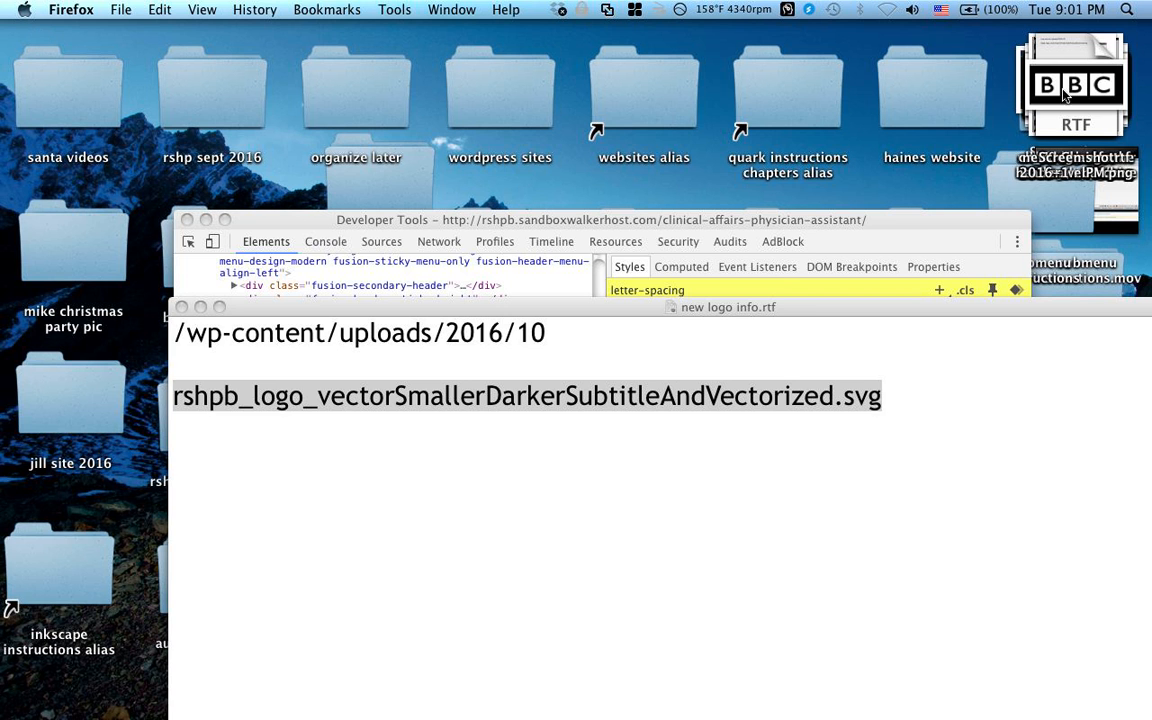
drag(1070, 95, 341, 688)
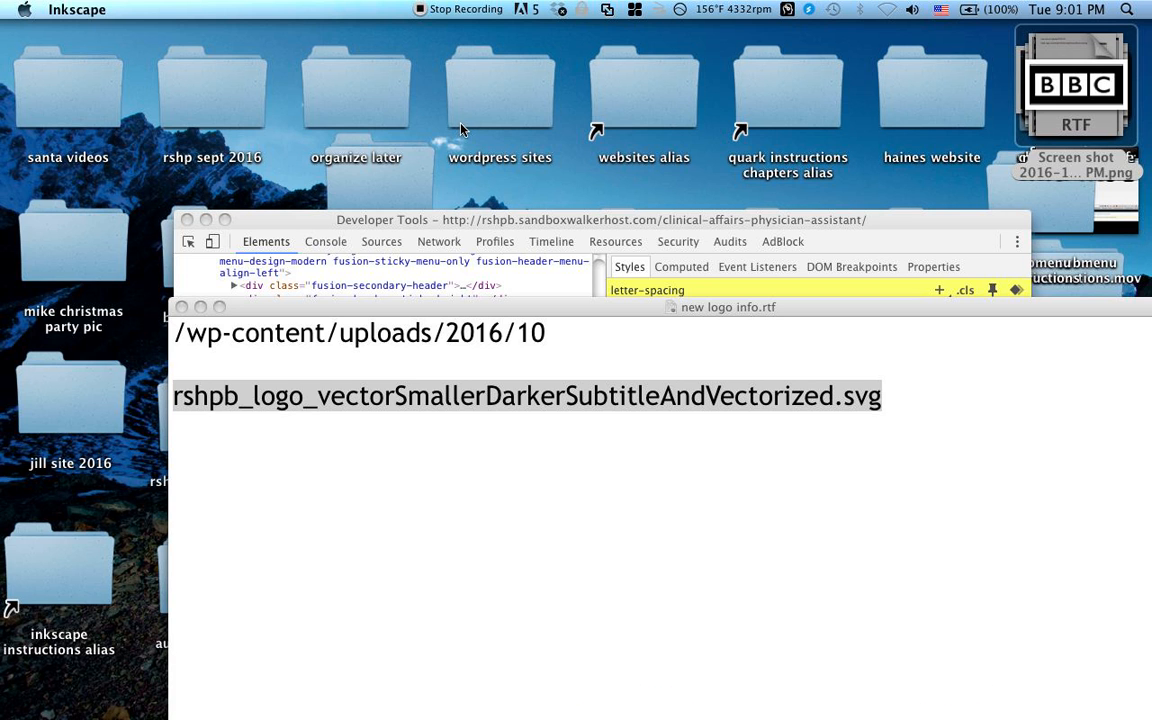
mouse_move(573, 718)
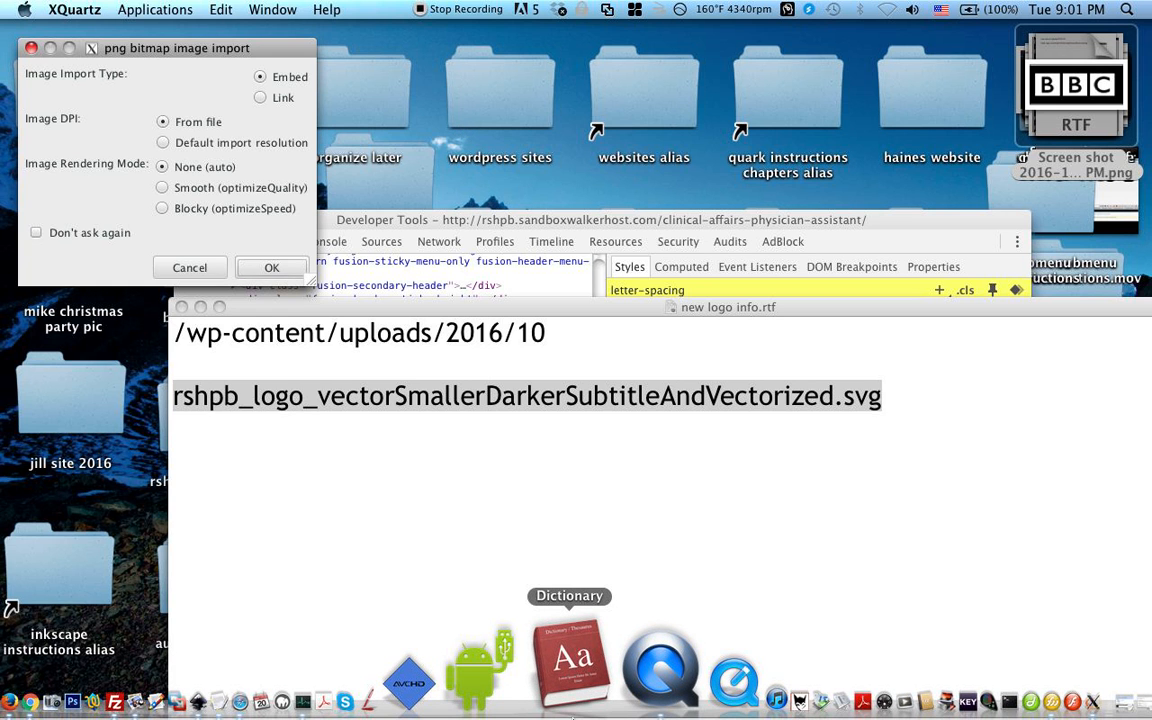
click(273, 268)
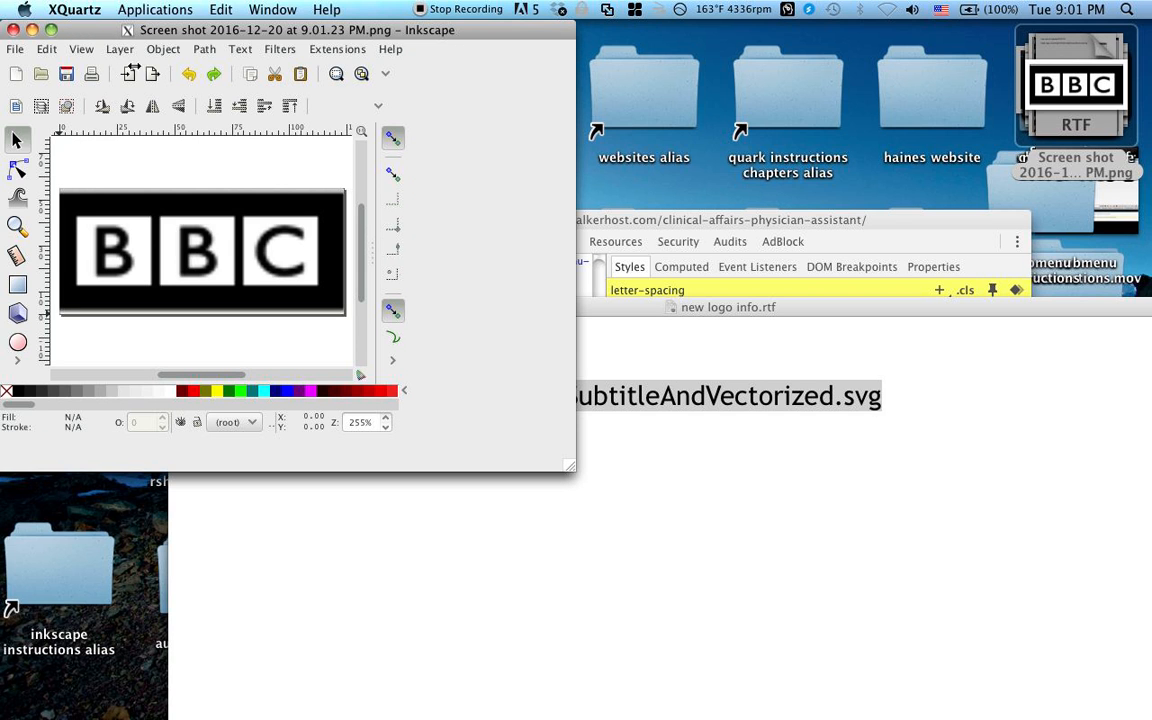
Step: Start saving the logo under a new name and try to paste the file name from the note, leaving the name blank before .svg
click(15, 49)
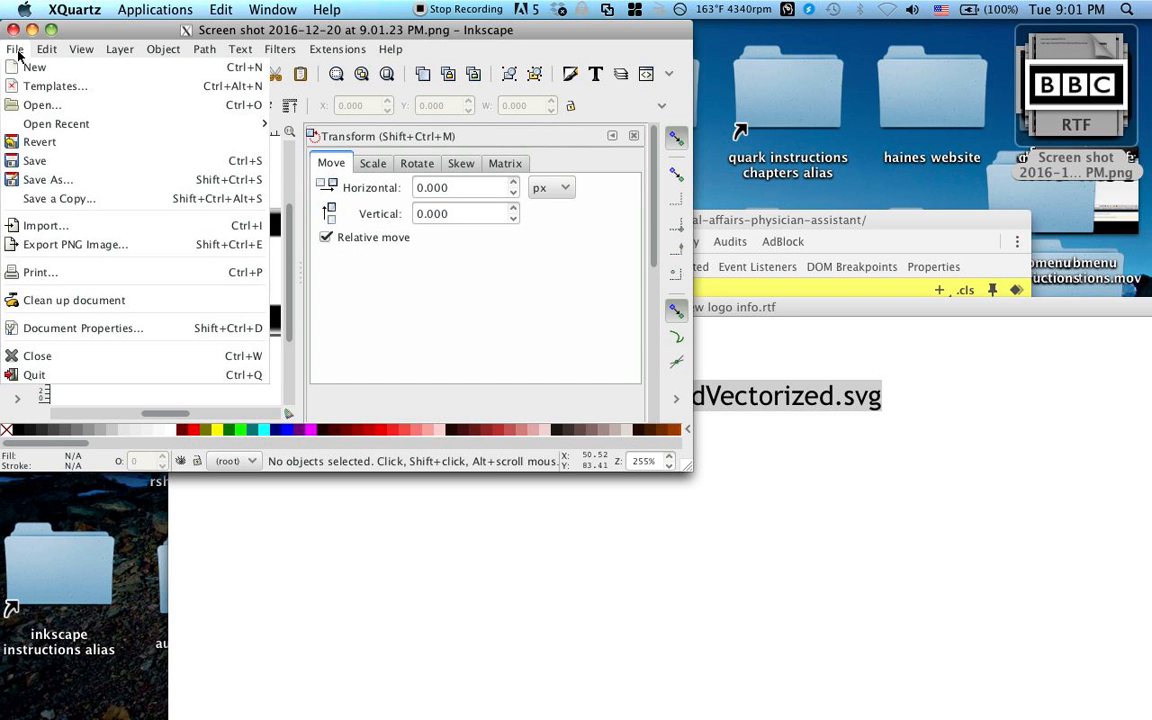
click(97, 182)
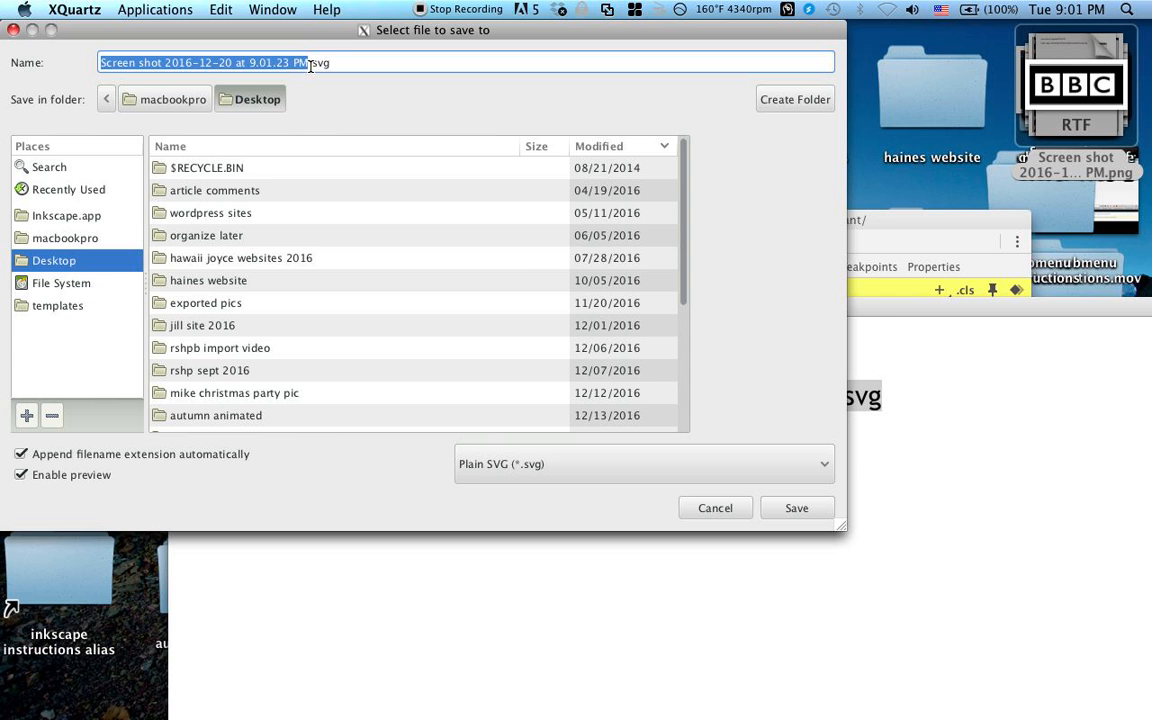
click(910, 493)
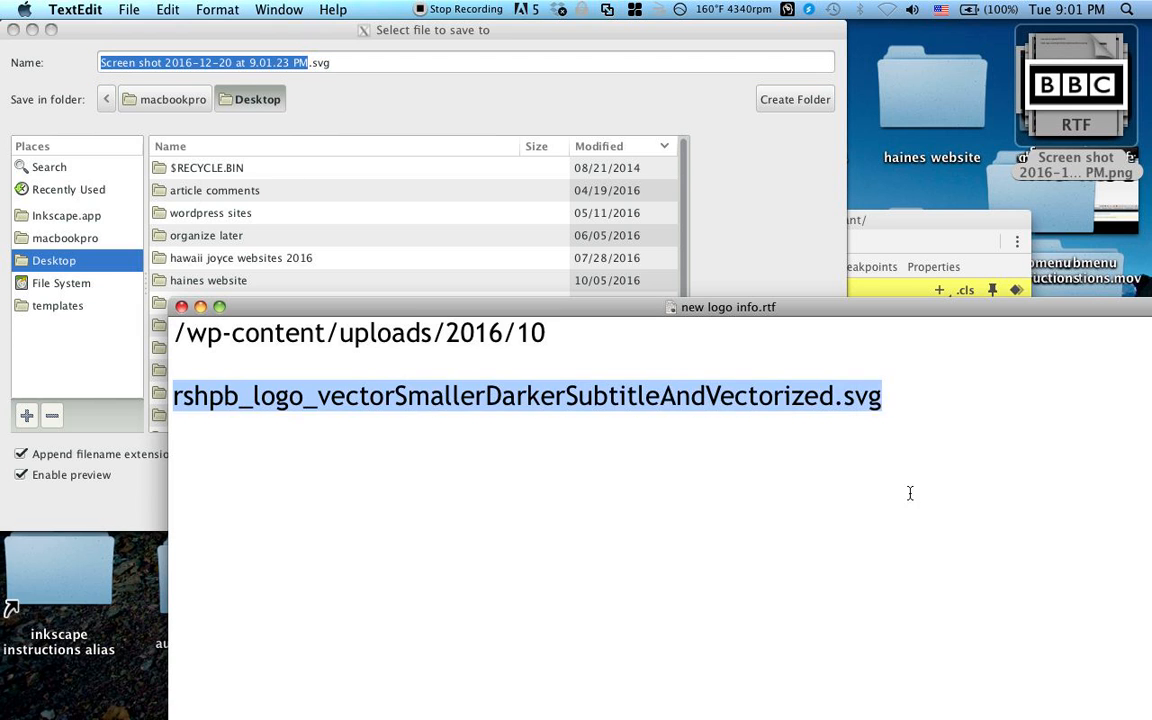
click(823, 396)
drag(834, 396, 171, 402)
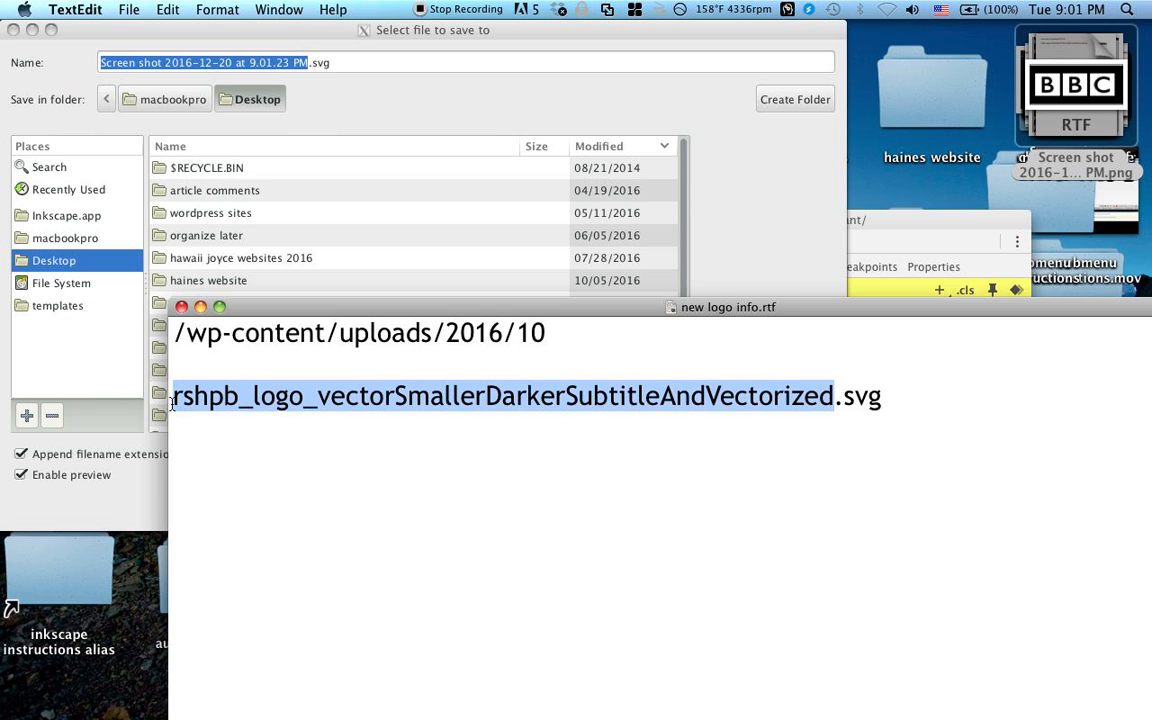
click(313, 63)
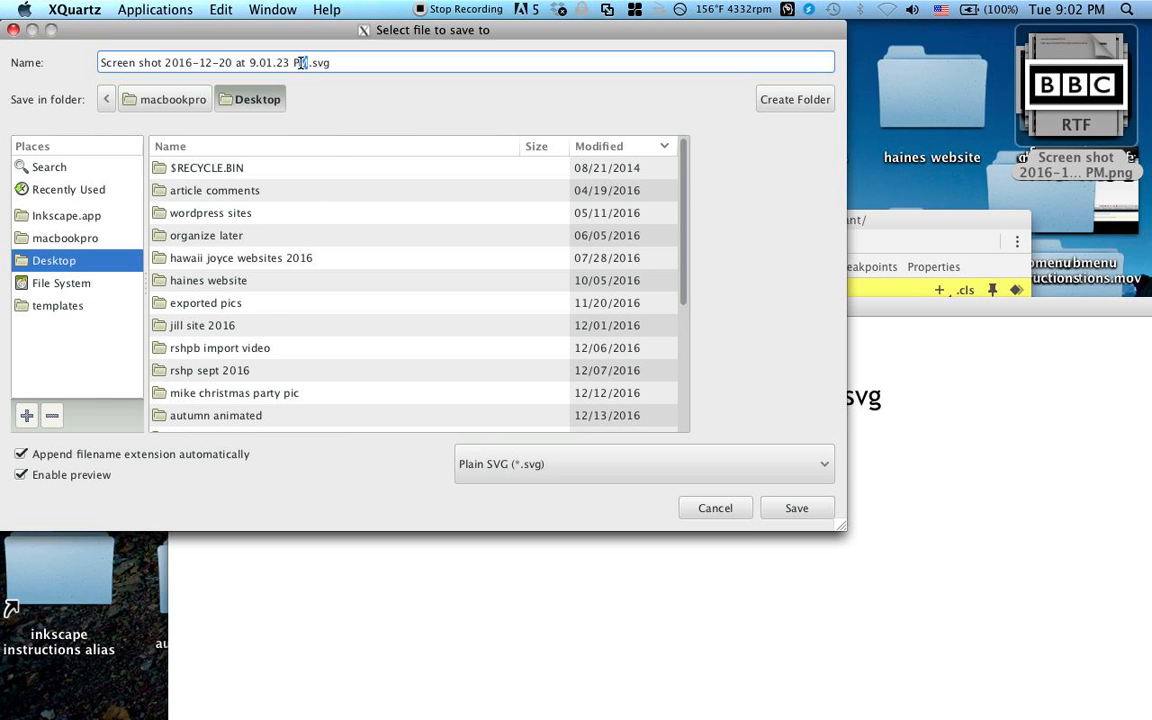
key(shift+End)
key(shift+Home)
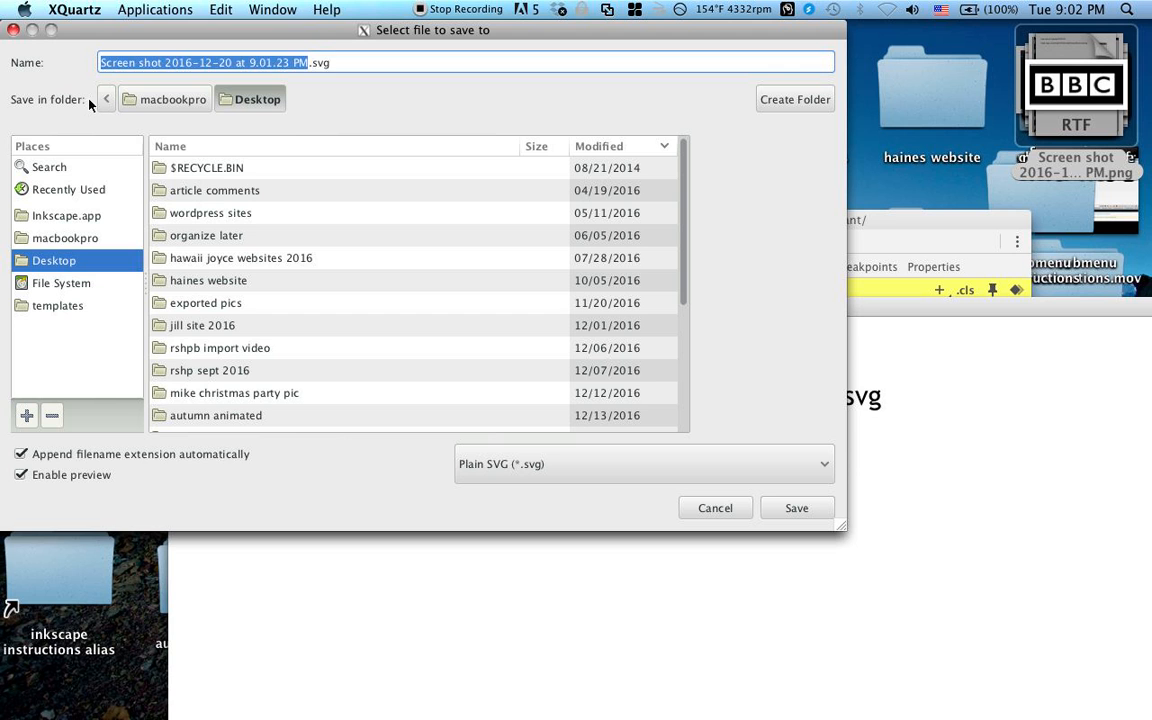
text(v)
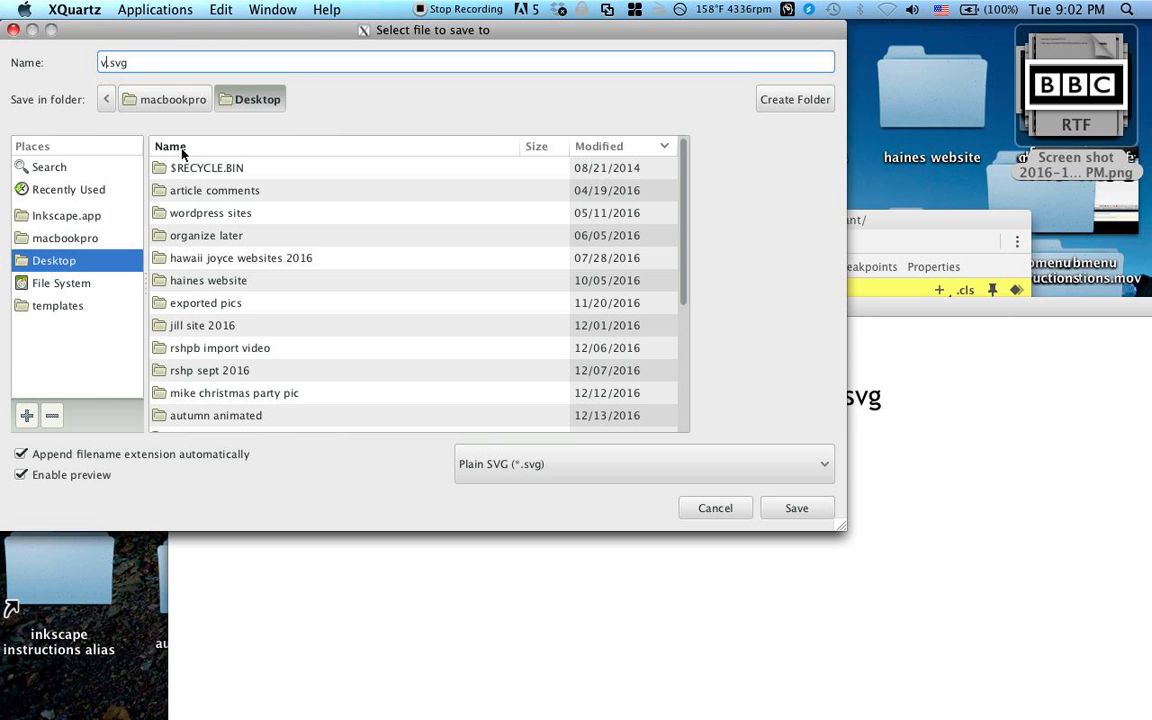
key(BackSpace)
Step: Move the save dialog and the Inkscape window aside so the logo file name in the note can be read
drag(322, 36, 553, 510)
drag(675, 466, 675, 428)
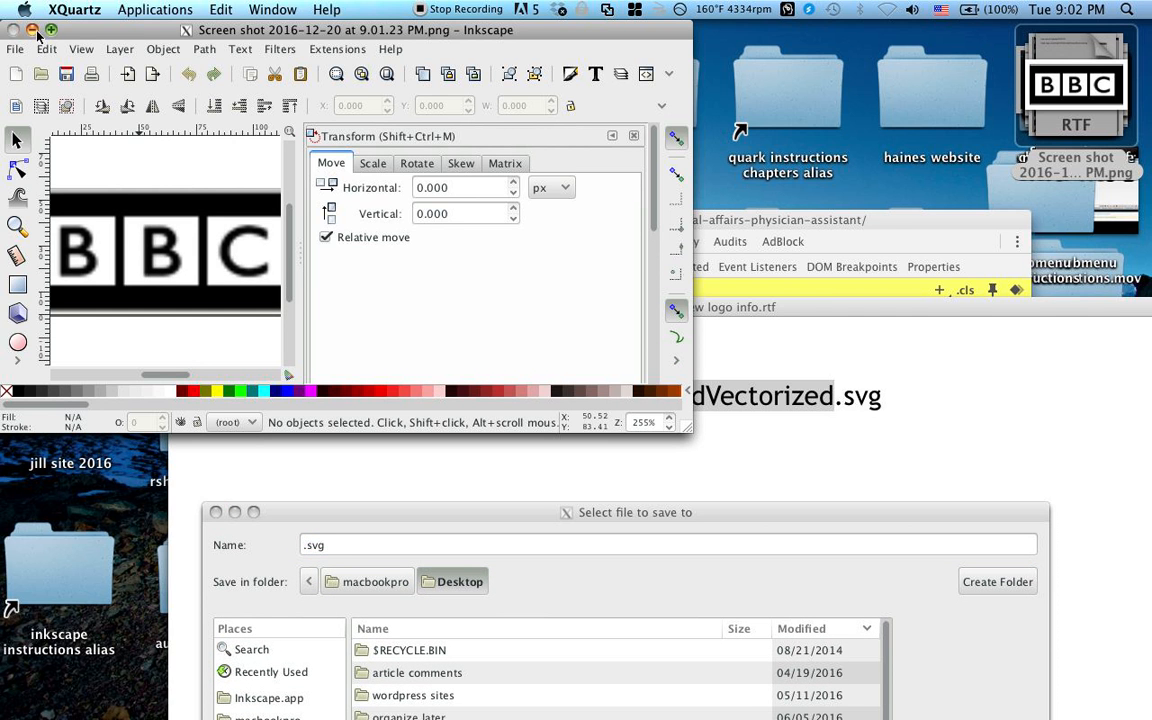
drag(72, 32, 1129, 174)
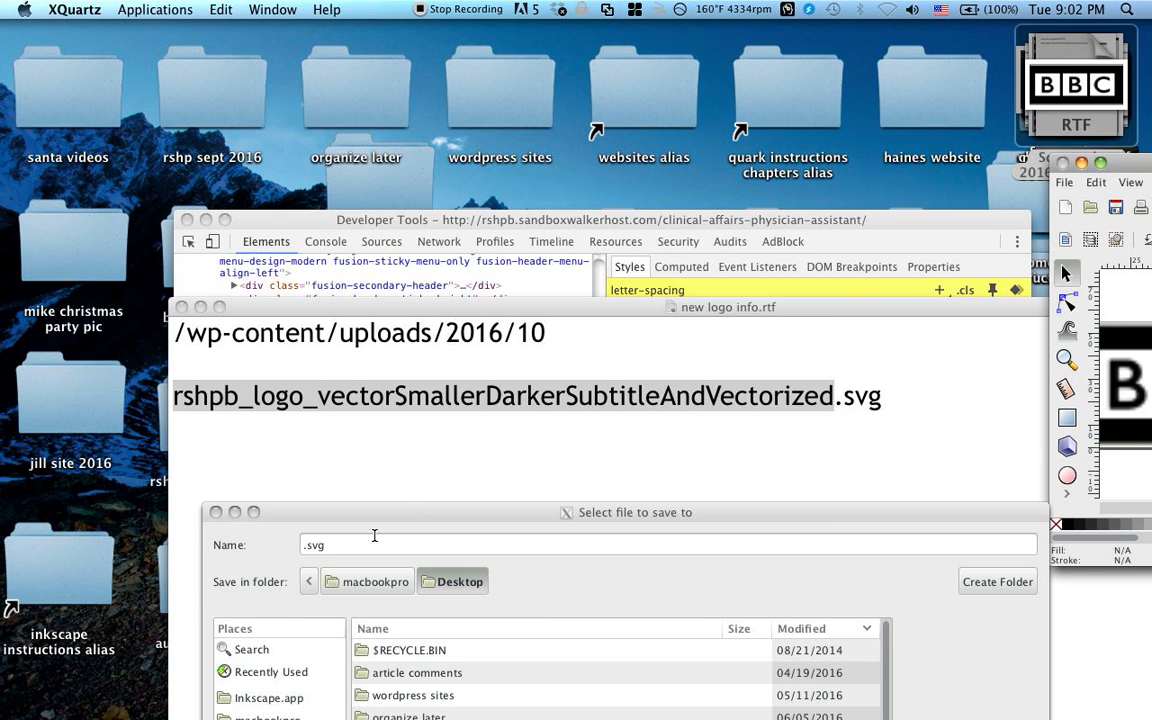
Step: Save the logo to the Desktop as Plain SVG named rshpb_logo_vectorSmallerDarkerSubtitleAndVectorized.svg, replacing the existing file
click(302, 548)
text(rsh)
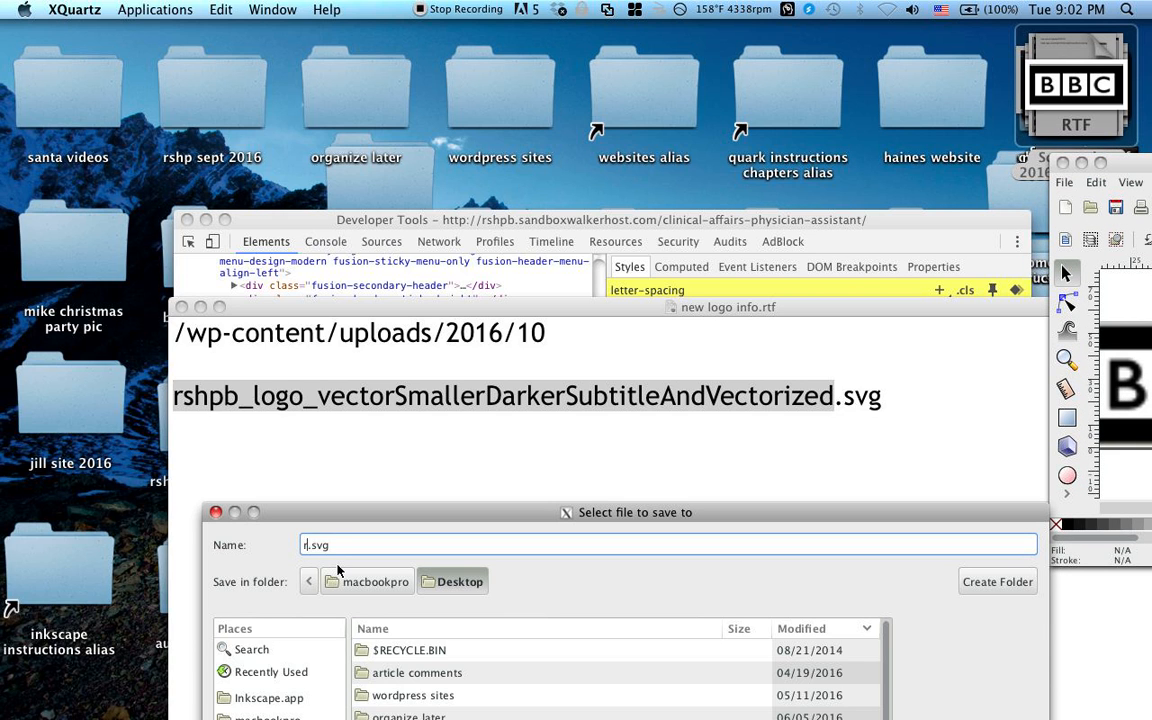
text(pb_logo_)
text(vecto)
text(rSmallerDarker)
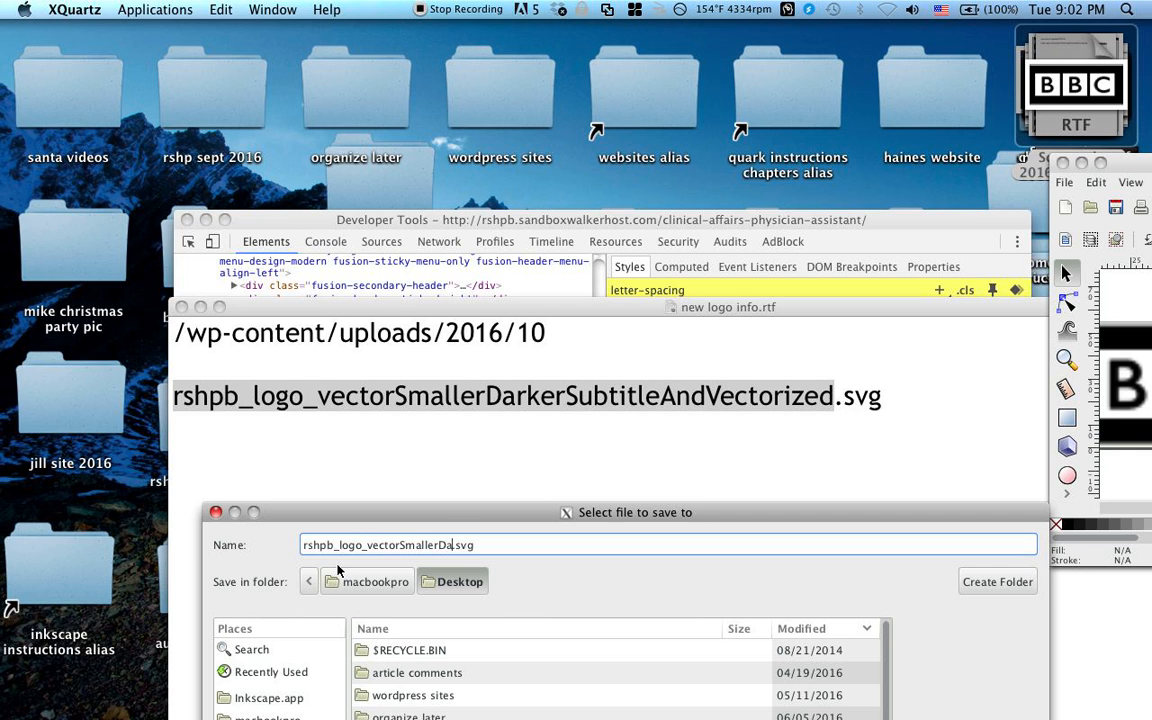
text(SubtitleAndVec)
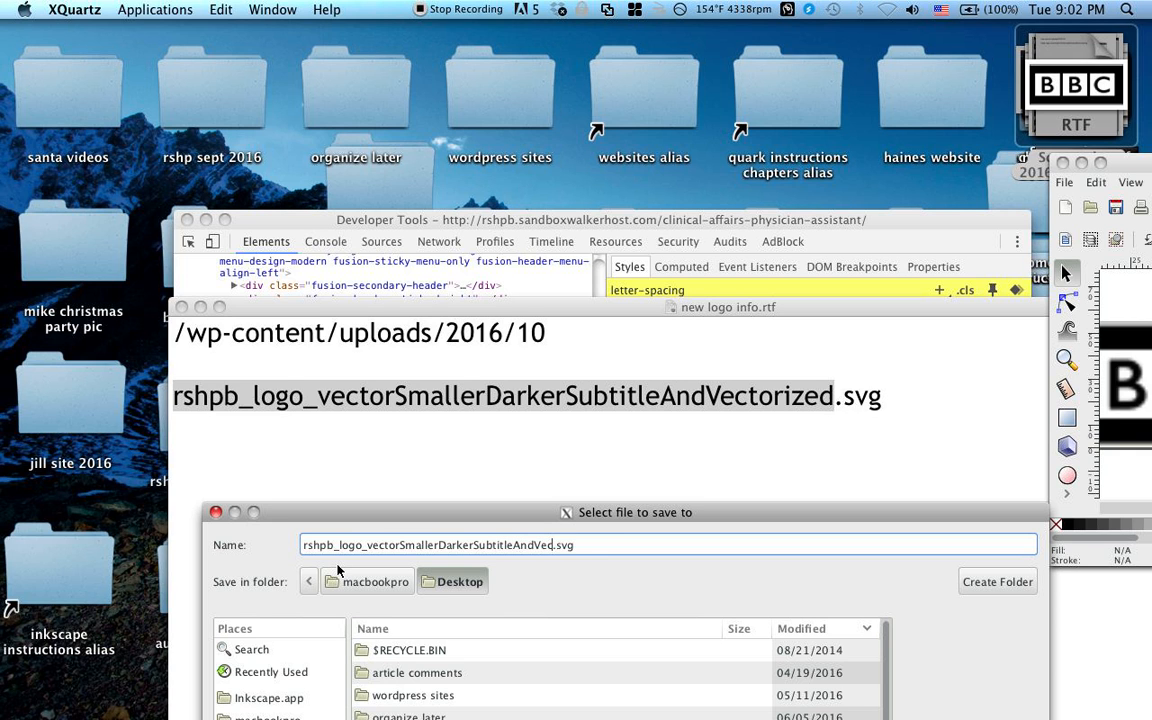
text(torized)
drag(800, 517, 677, 107)
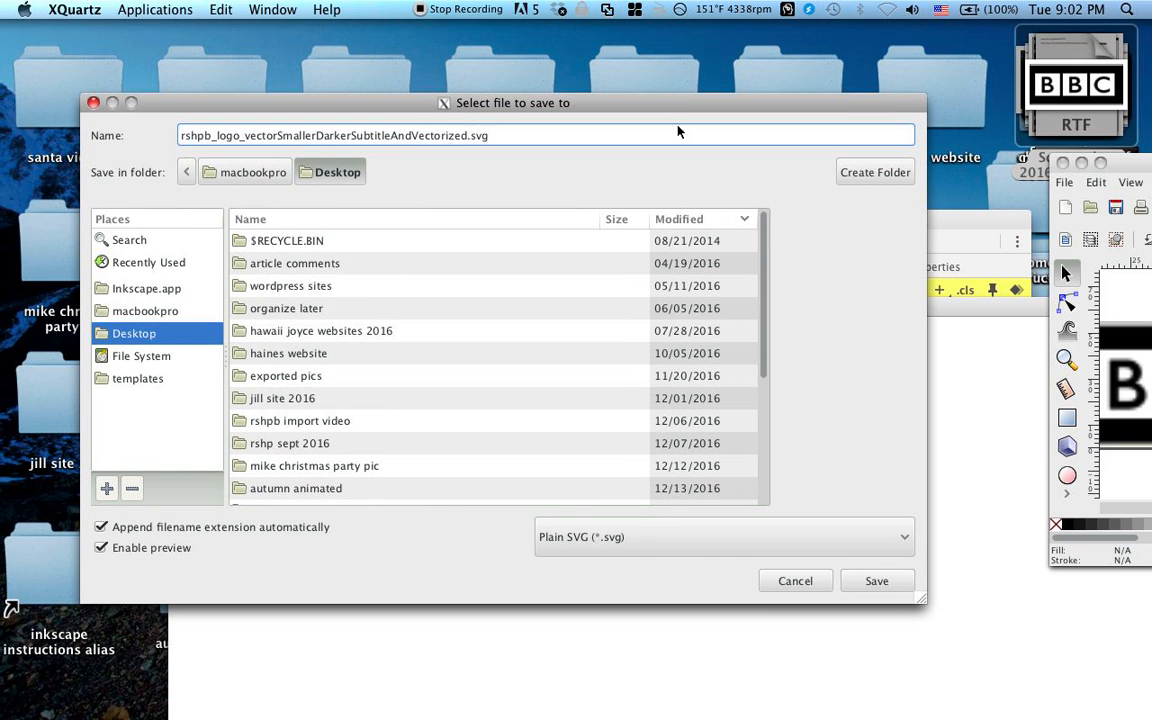
click(876, 581)
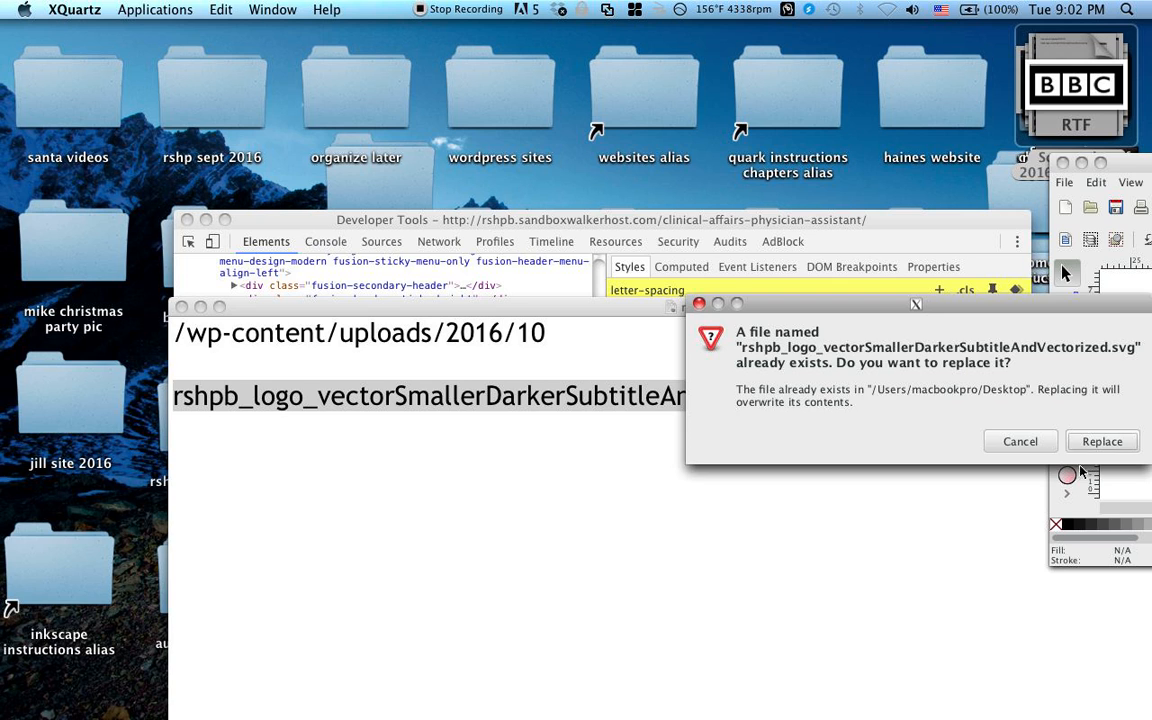
click(1093, 448)
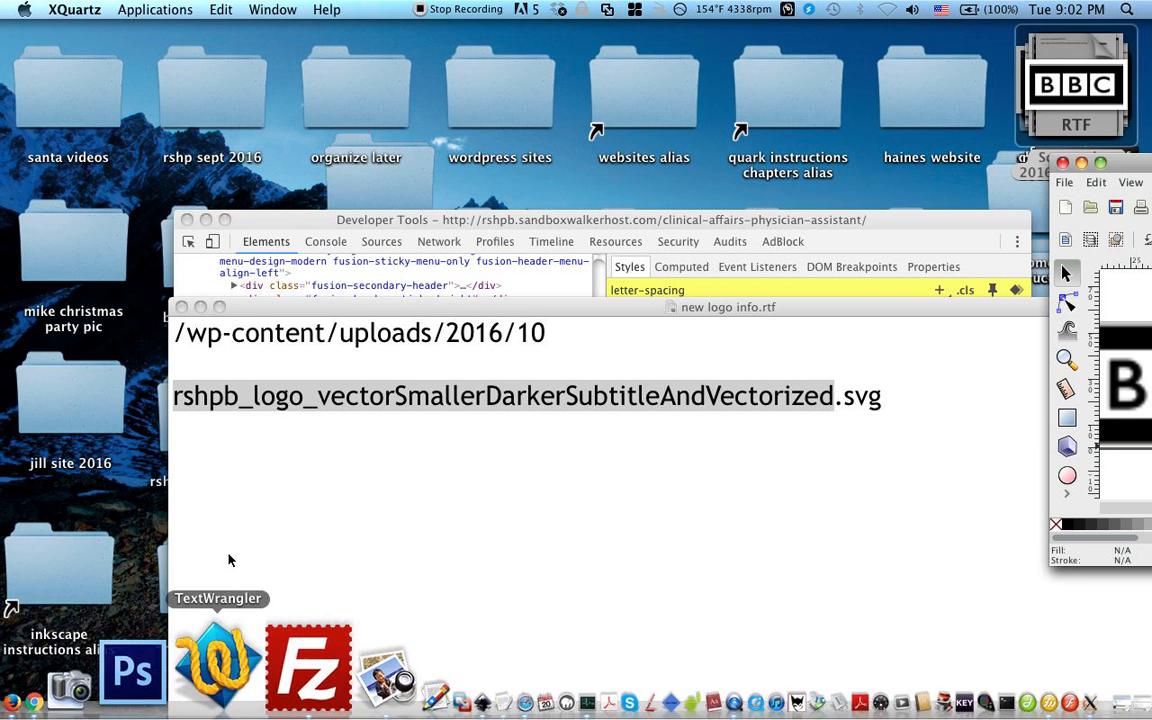
Step: Minimize the new logo info note, move the chapter instructions document up and switch to FileZilla
click(199, 307)
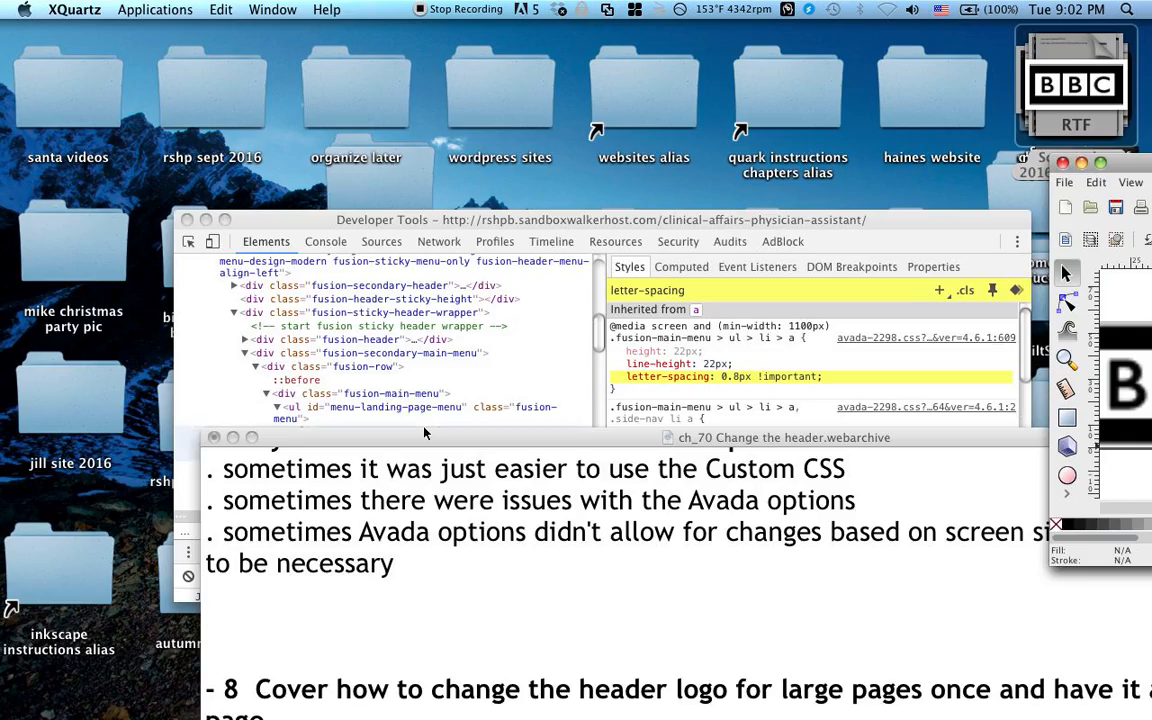
drag(422, 436, 297, 65)
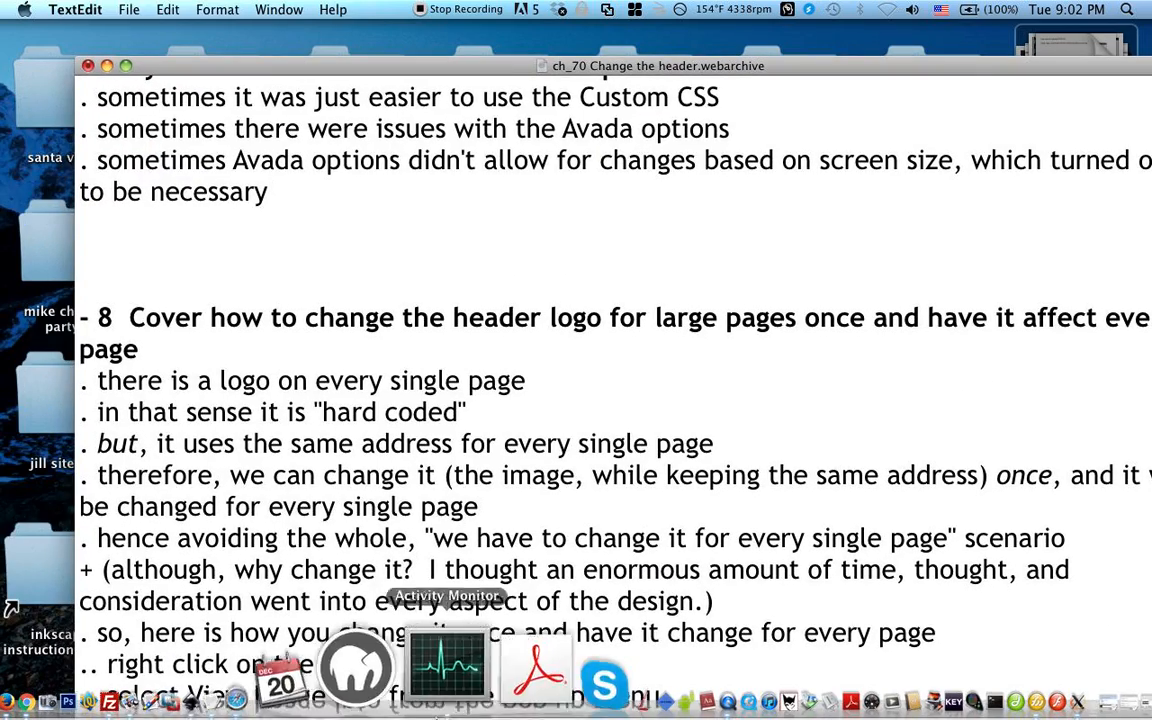
click(232, 682)
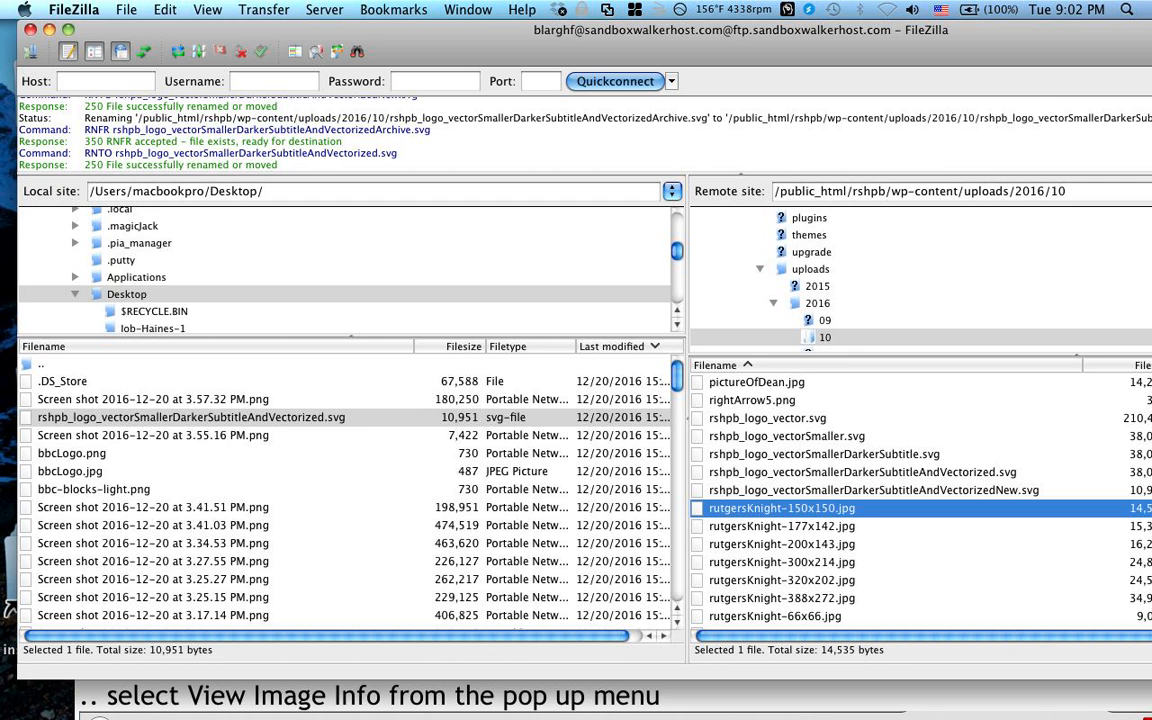
Step: Refresh the FTP listings and open the remote folder wp-content/uploads/2016/10
scroll(800, 265, up, 5)
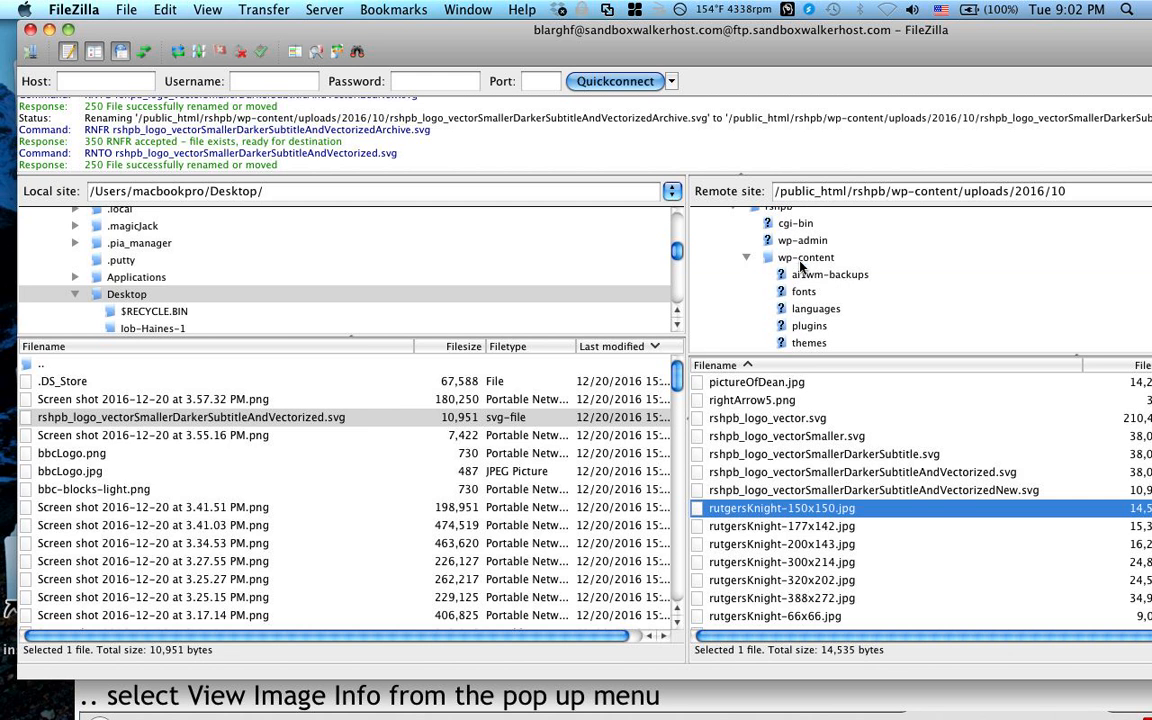
click(805, 258)
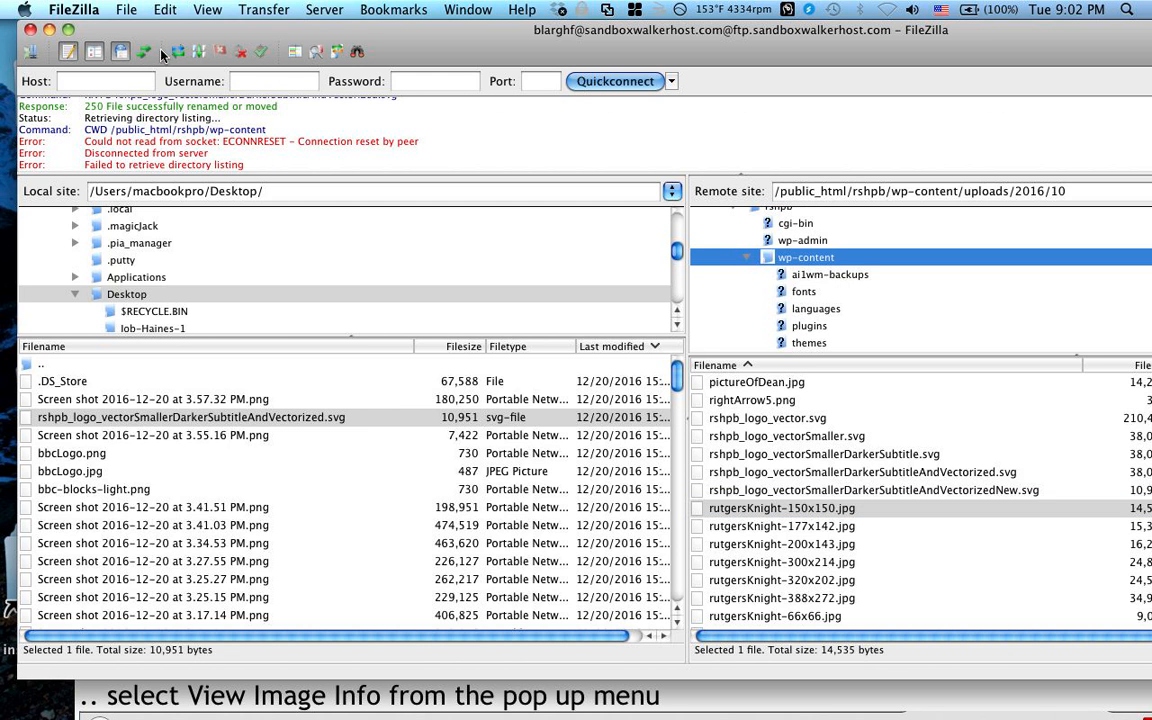
click(157, 50)
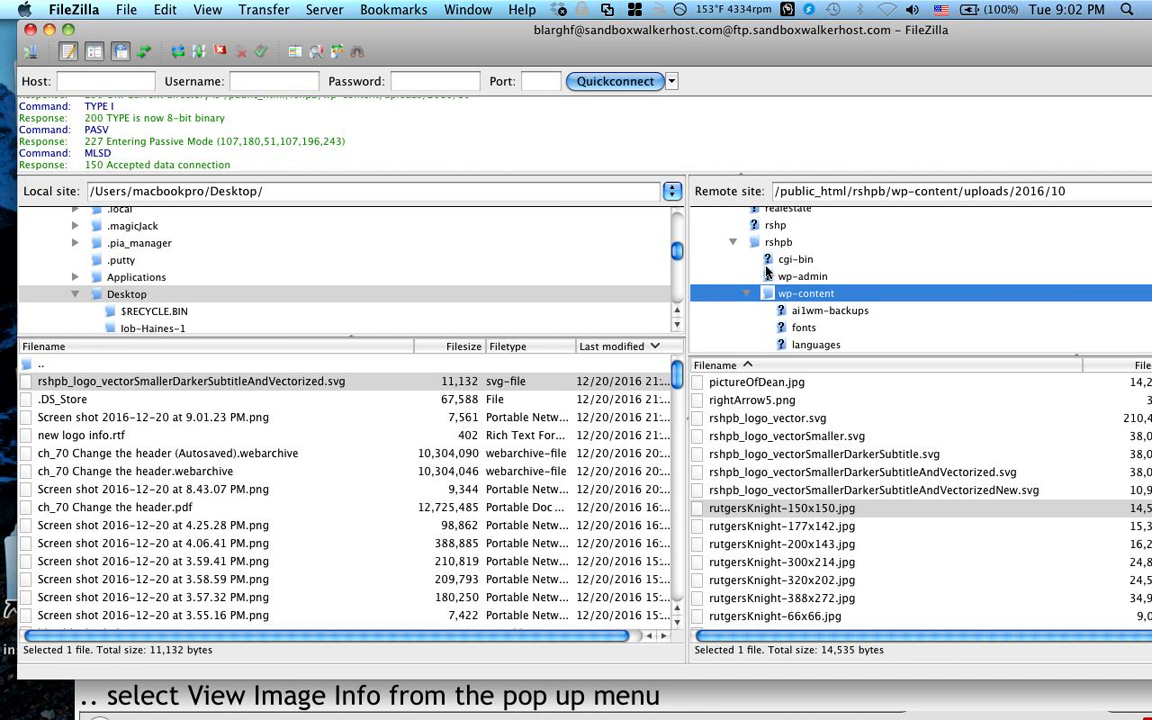
scroll(790, 274, up, 4)
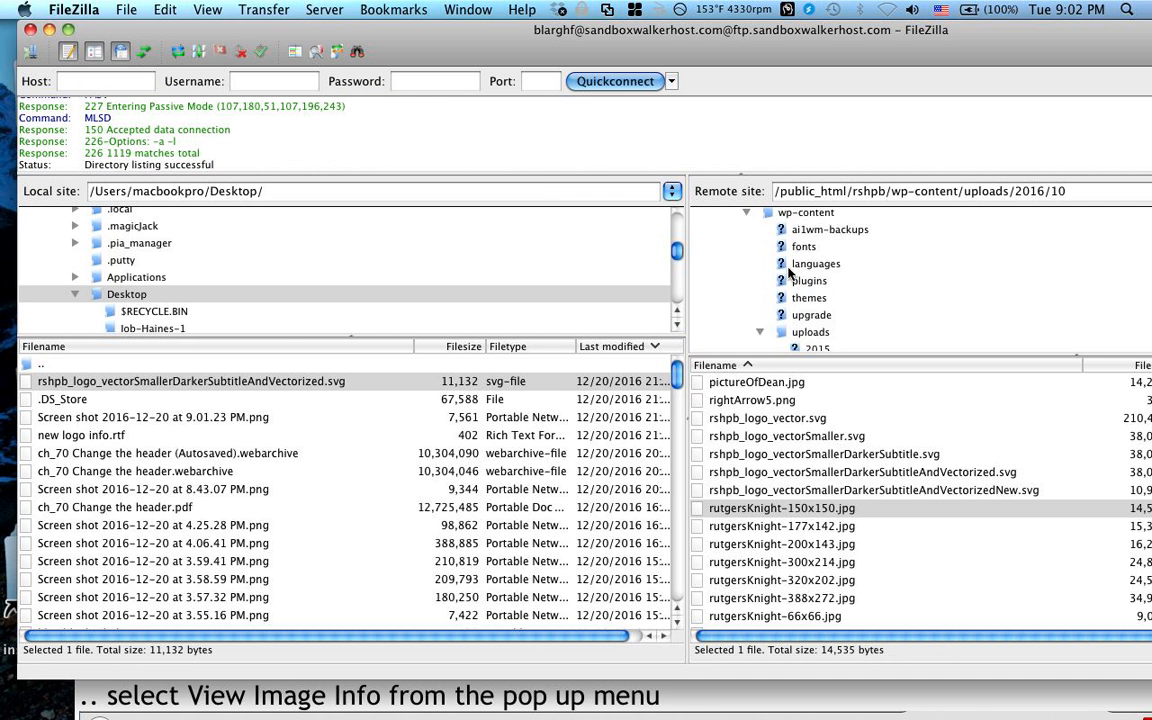
scroll(790, 274, up, 3)
click(758, 244)
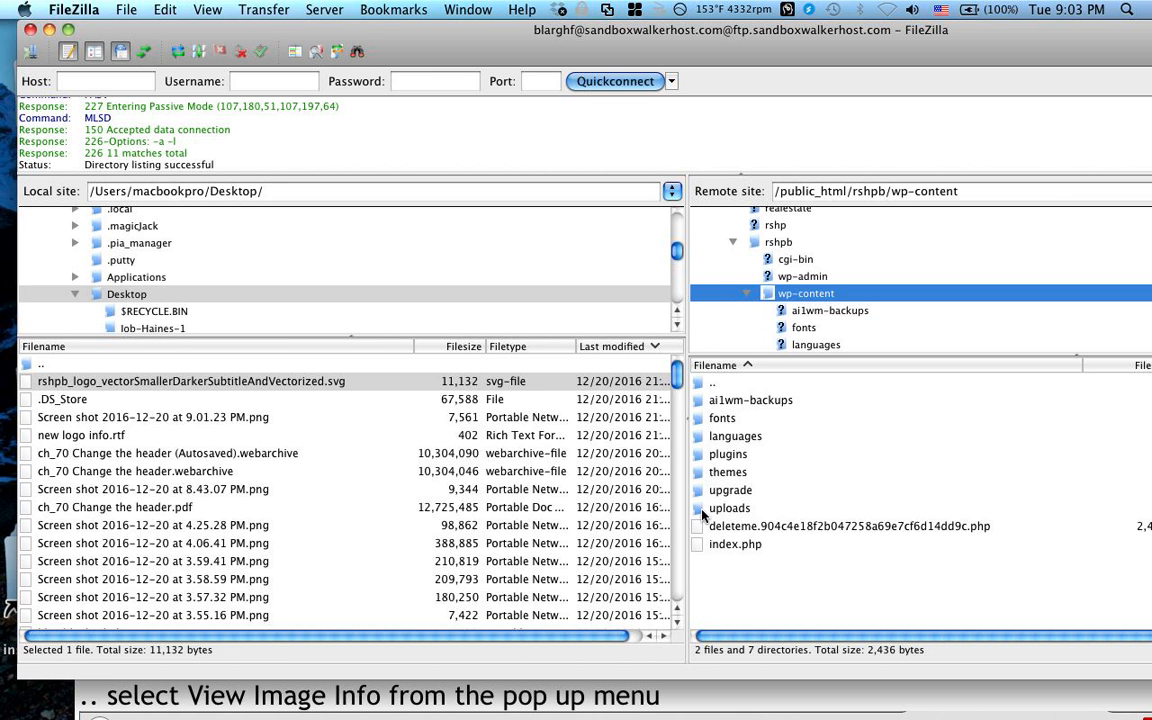
double_click(710, 508)
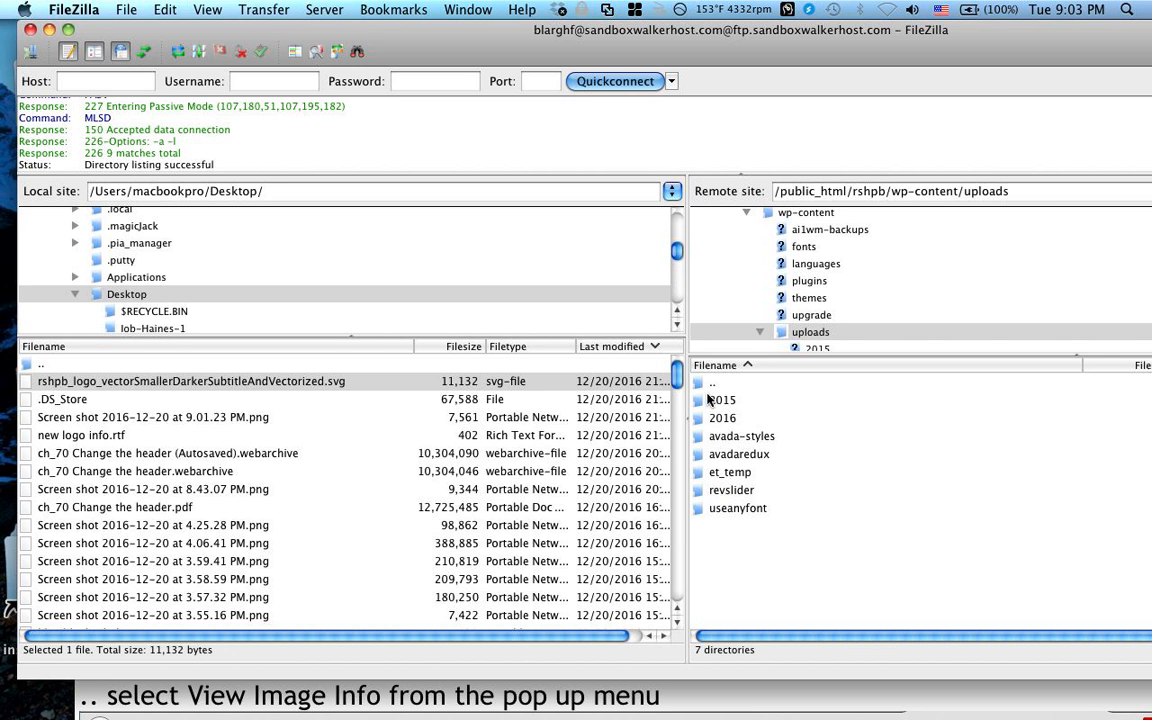
double_click(704, 419)
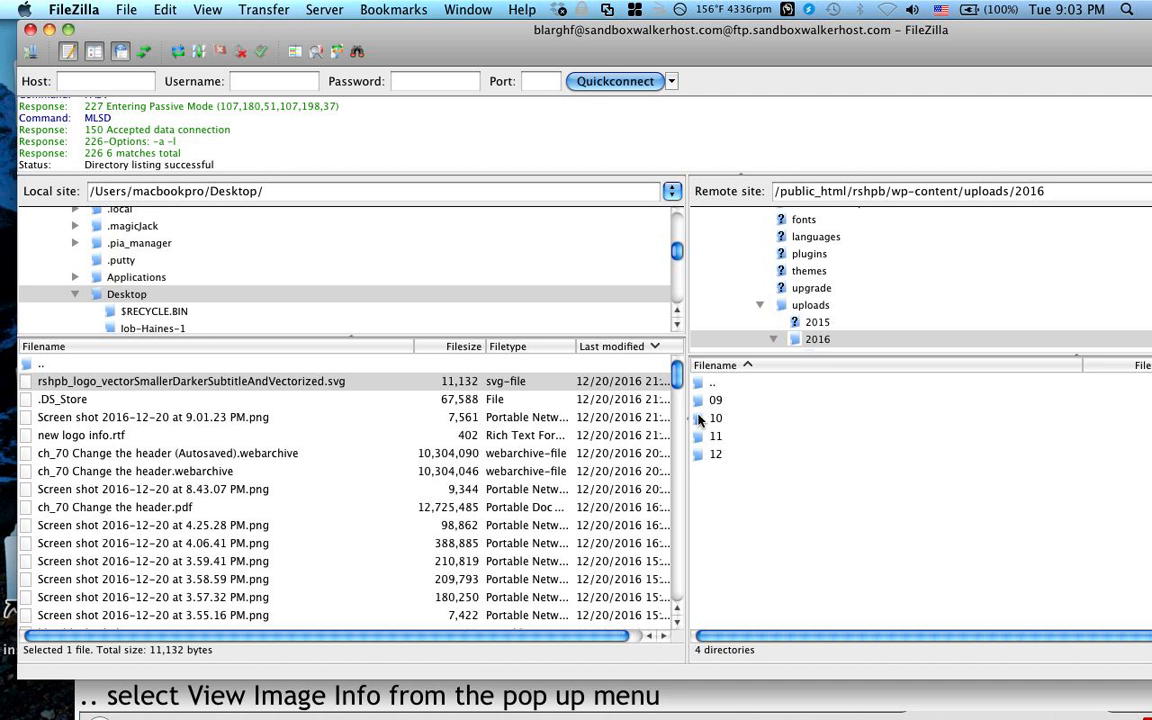
double_click(705, 419)
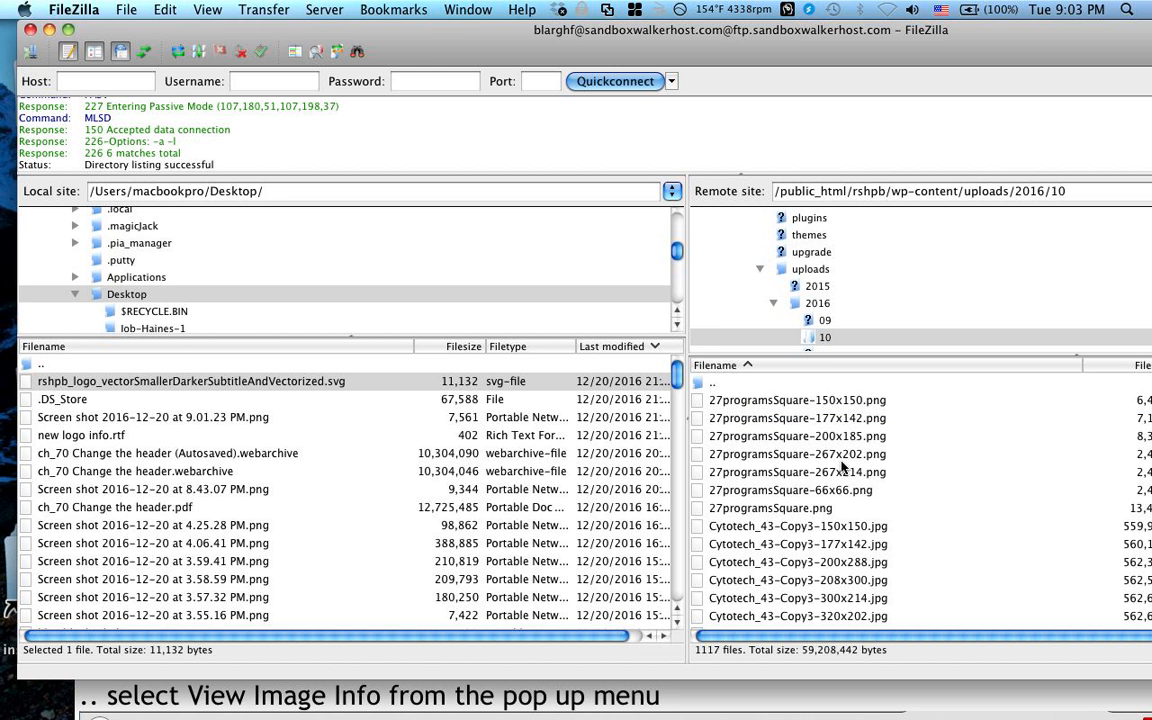
Step: Check the upload path and file name in the new logo info note, and minimize both TextEdit documents
drag(425, 40, 393, 50)
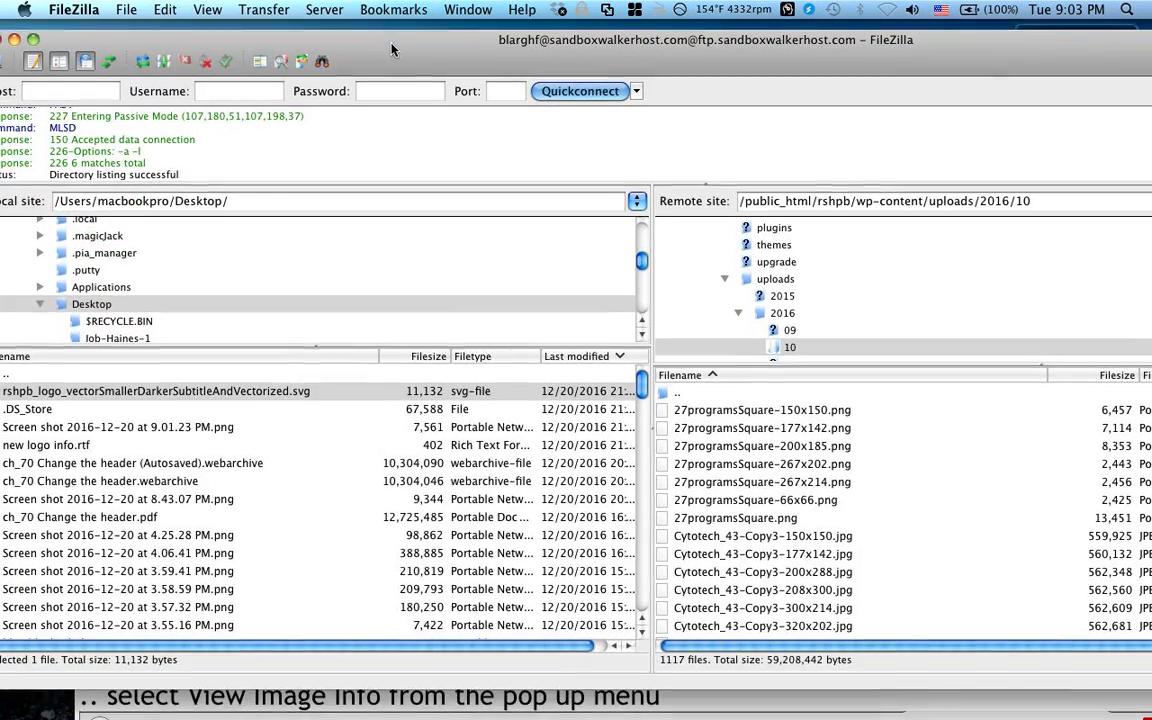
mouse_move(393, 708)
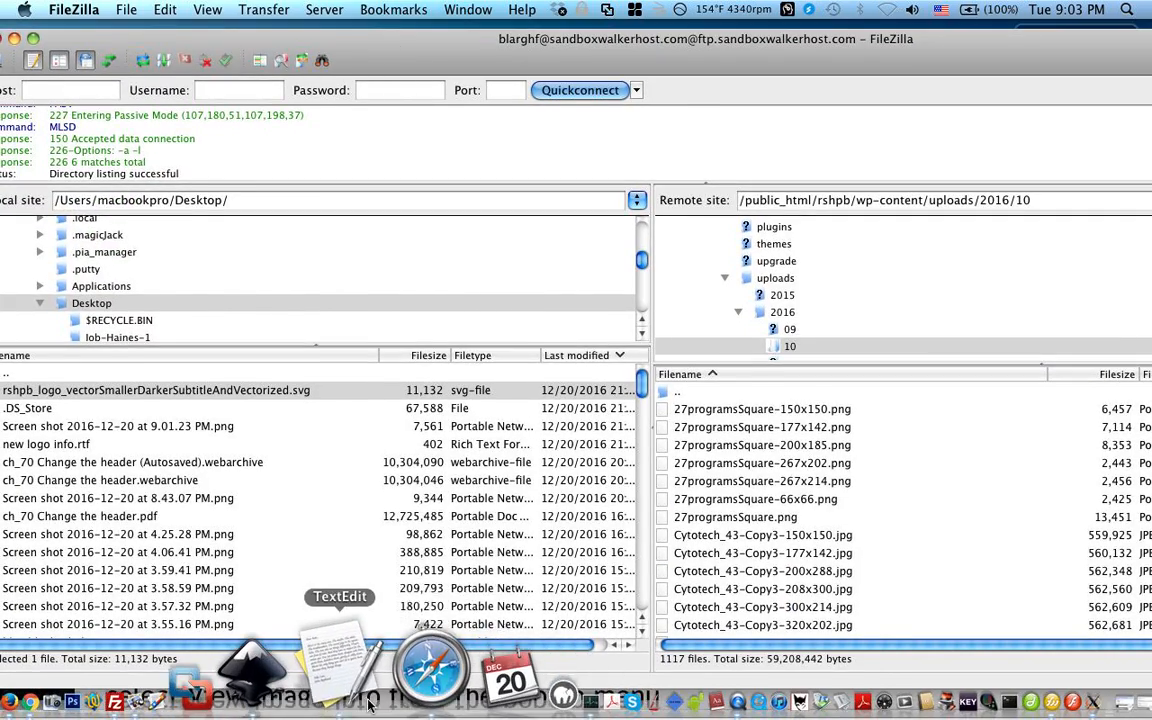
click(268, 685)
click(130, 10)
mouse_move(170, 65)
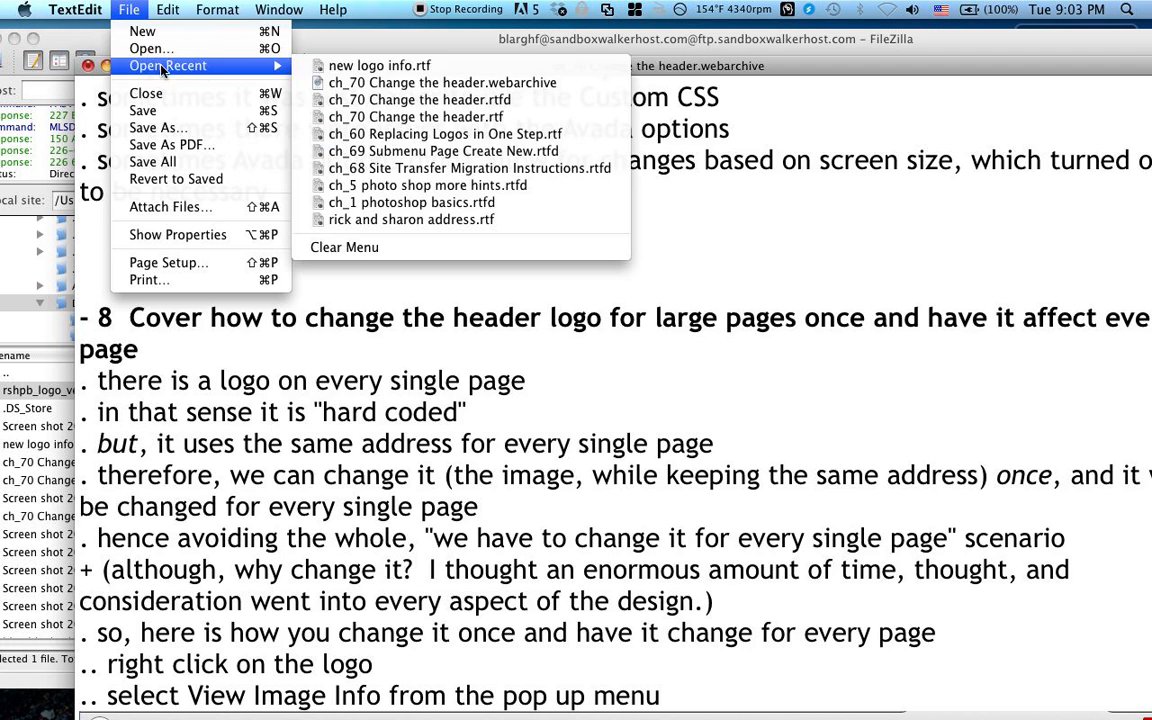
click(800, 54)
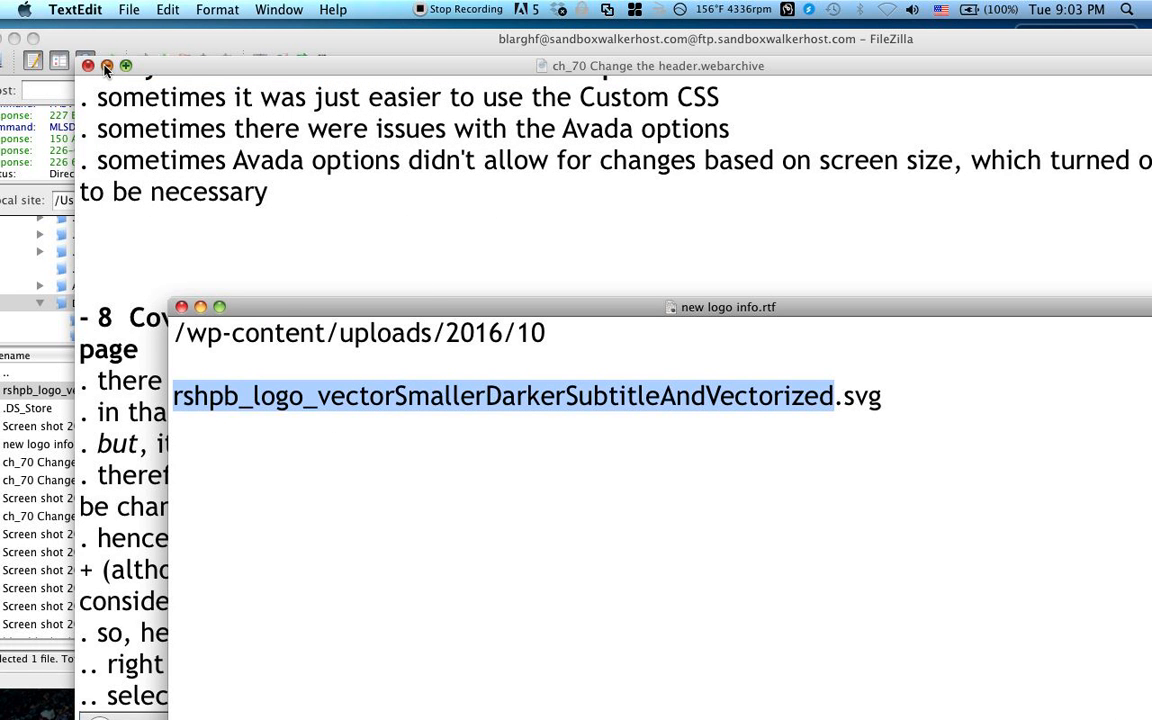
click(106, 67)
click(201, 307)
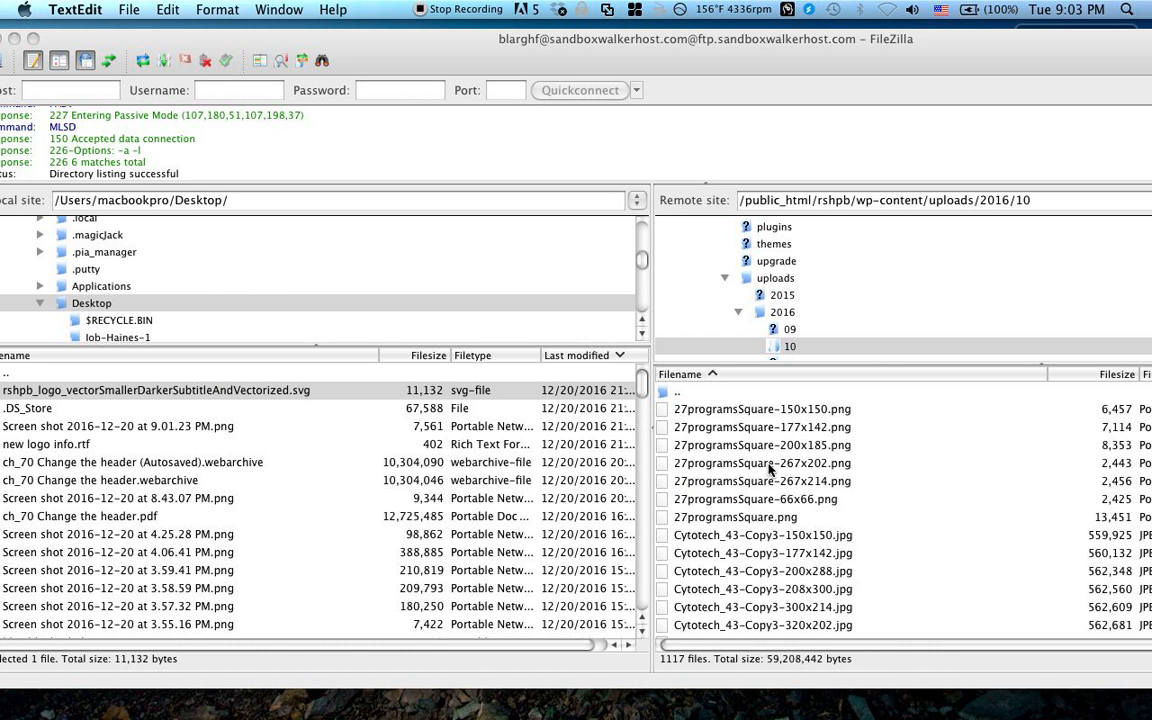
Step: Find rshpb_logo_vectorSmallerDarkerSubtitleAndVectorized.svg among the files in the remote folder 10
click(690, 430)
scroll(690, 440, down, 10)
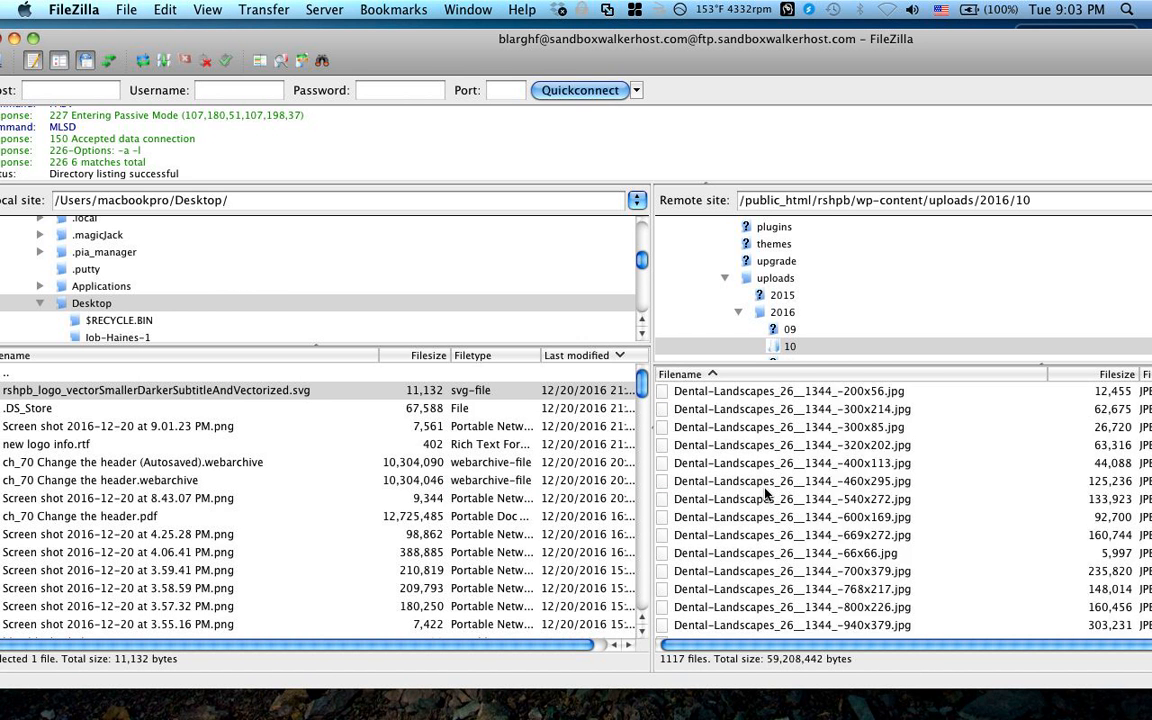
scroll(767, 492, down, 20)
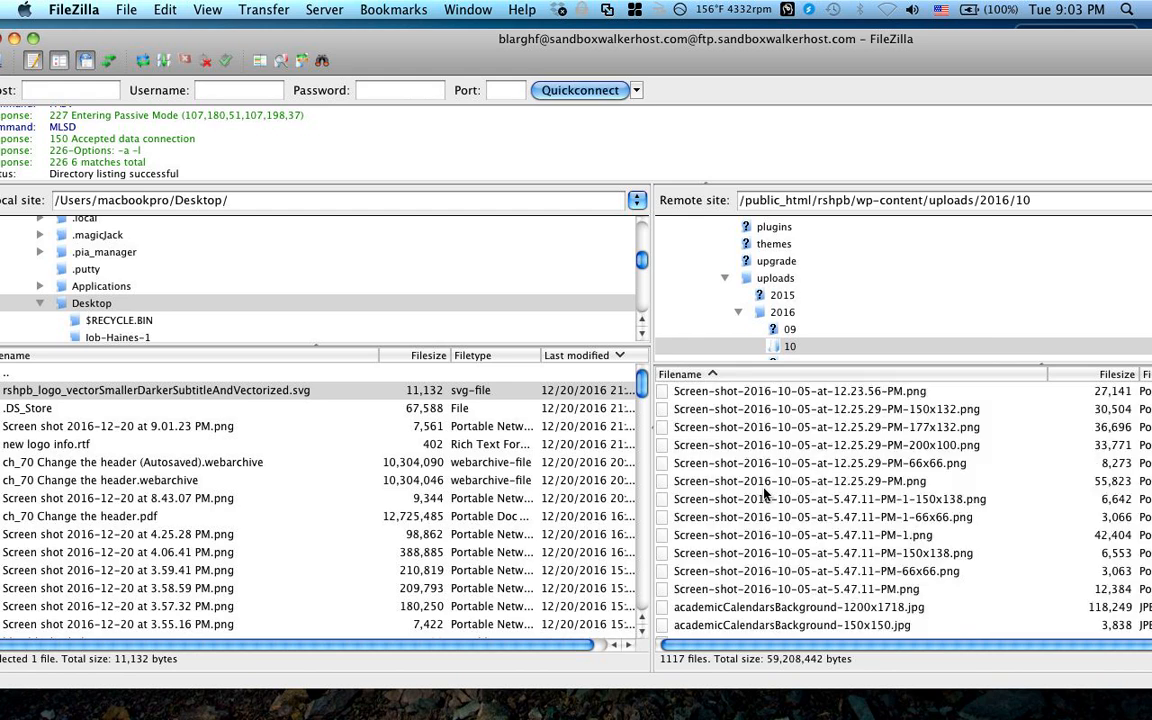
scroll(765, 491, down, 20)
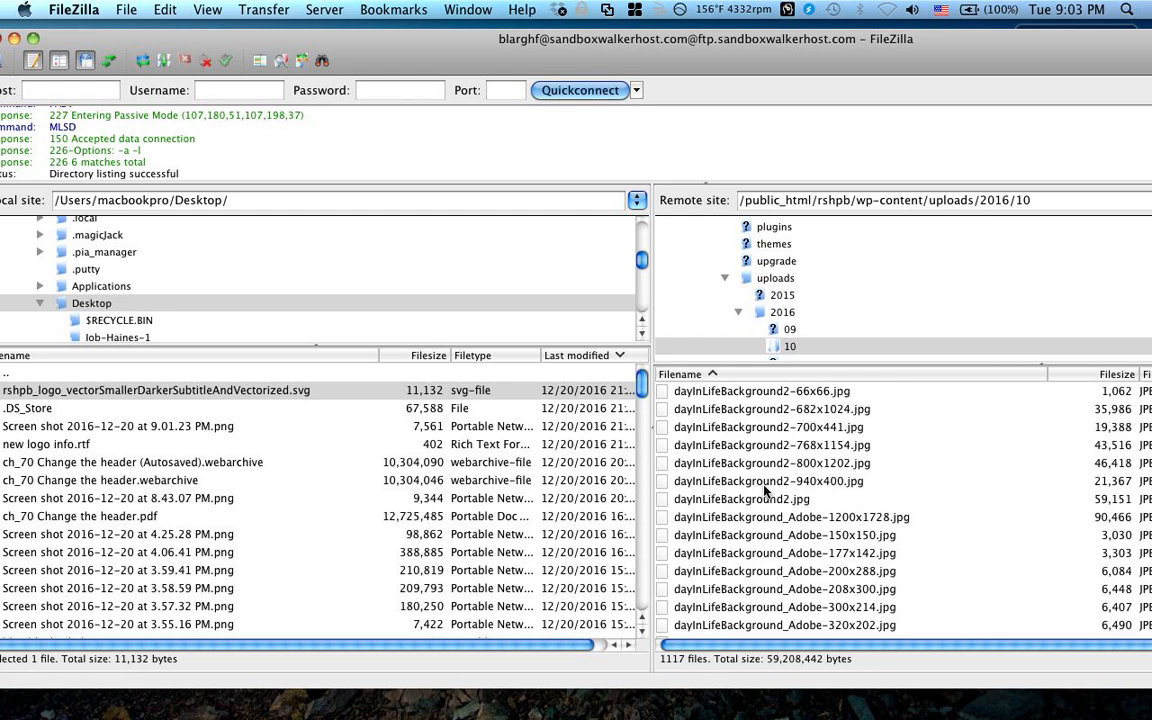
scroll(765, 490, down, 20)
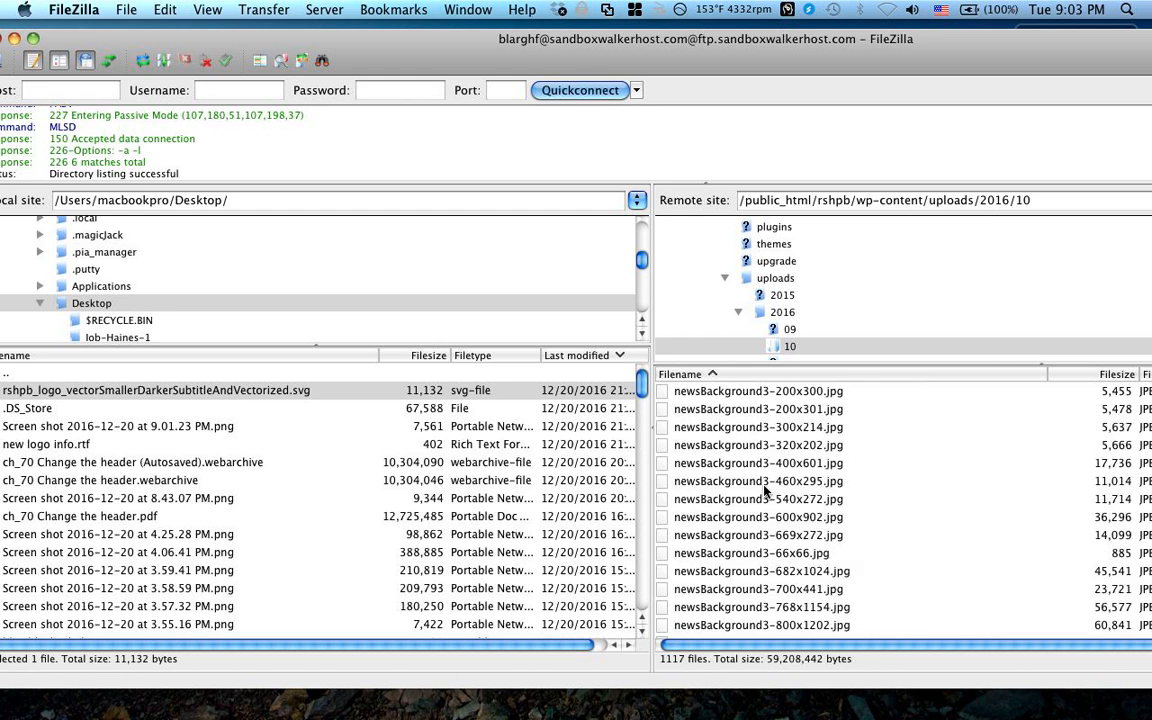
scroll(765, 490, down, 20)
scroll(765, 490, up, 3)
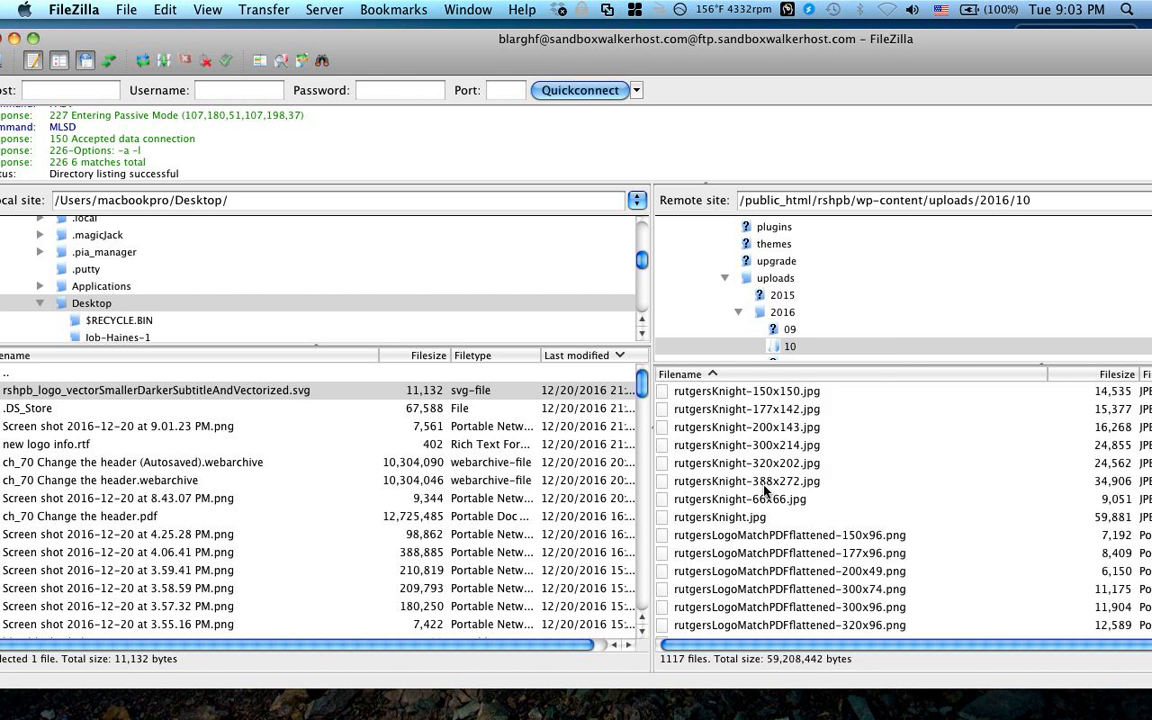
scroll(765, 488, up, 3)
click(805, 466)
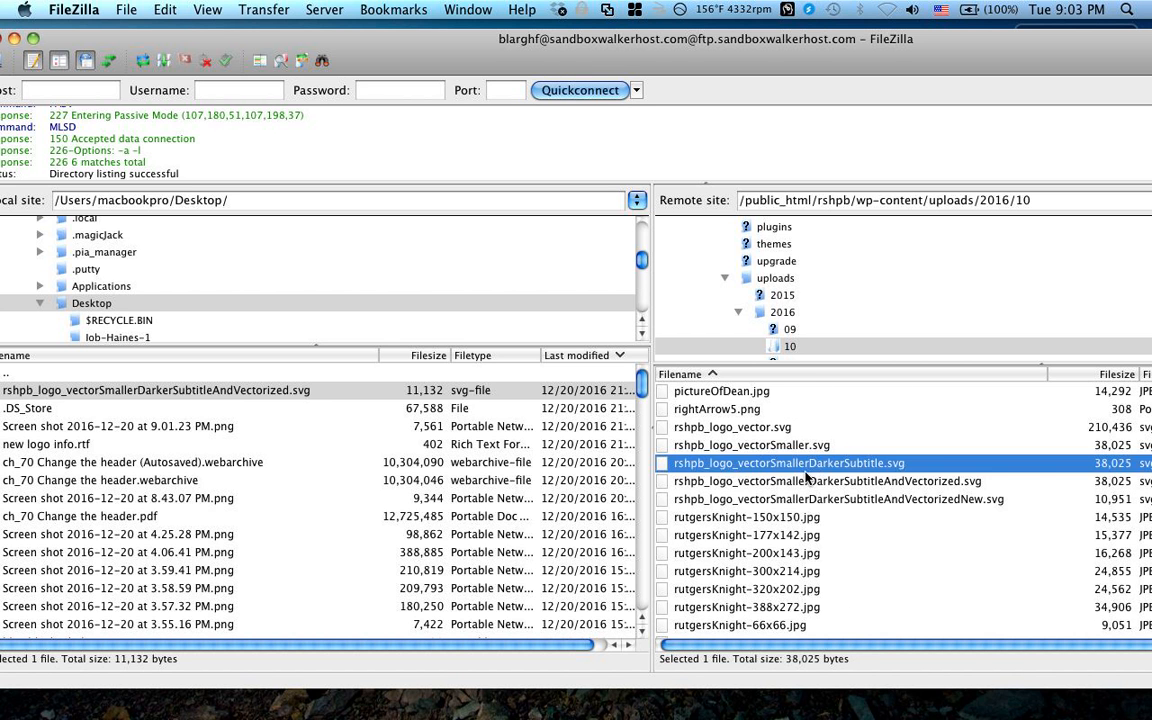
click(807, 481)
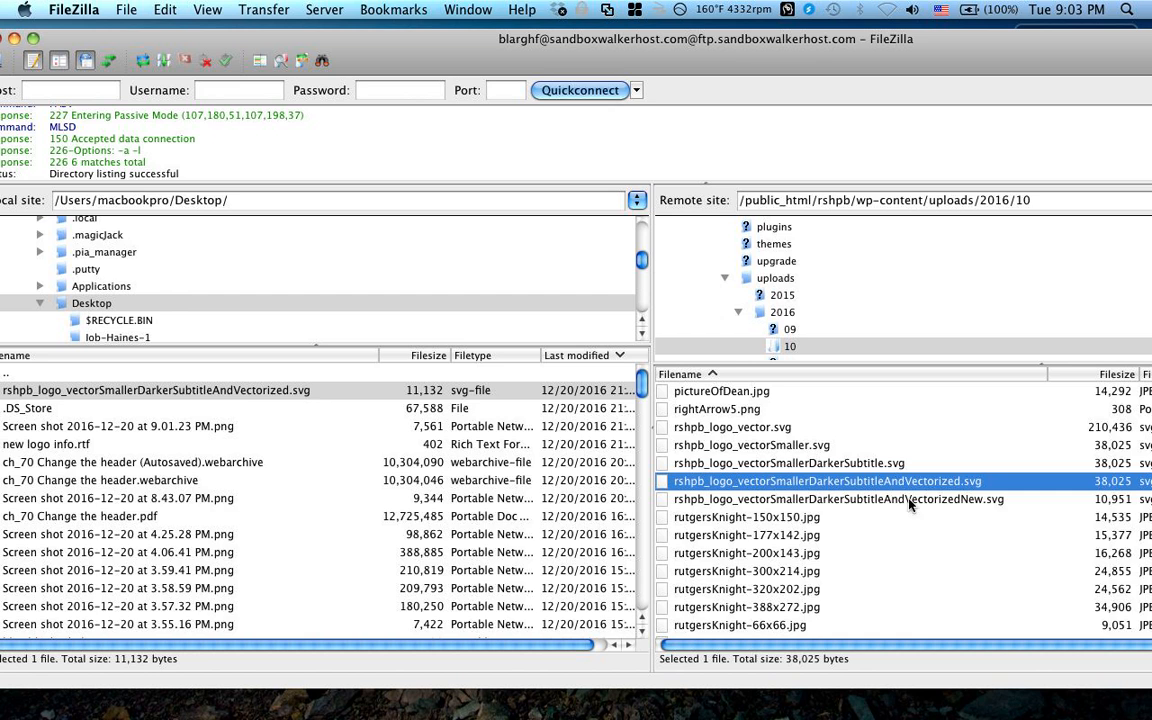
Step: Delete rshpb_logo_vectorSmallerDarkerSubtitleAndVectorizedNew.svg from the remote folder 10
click(878, 500)
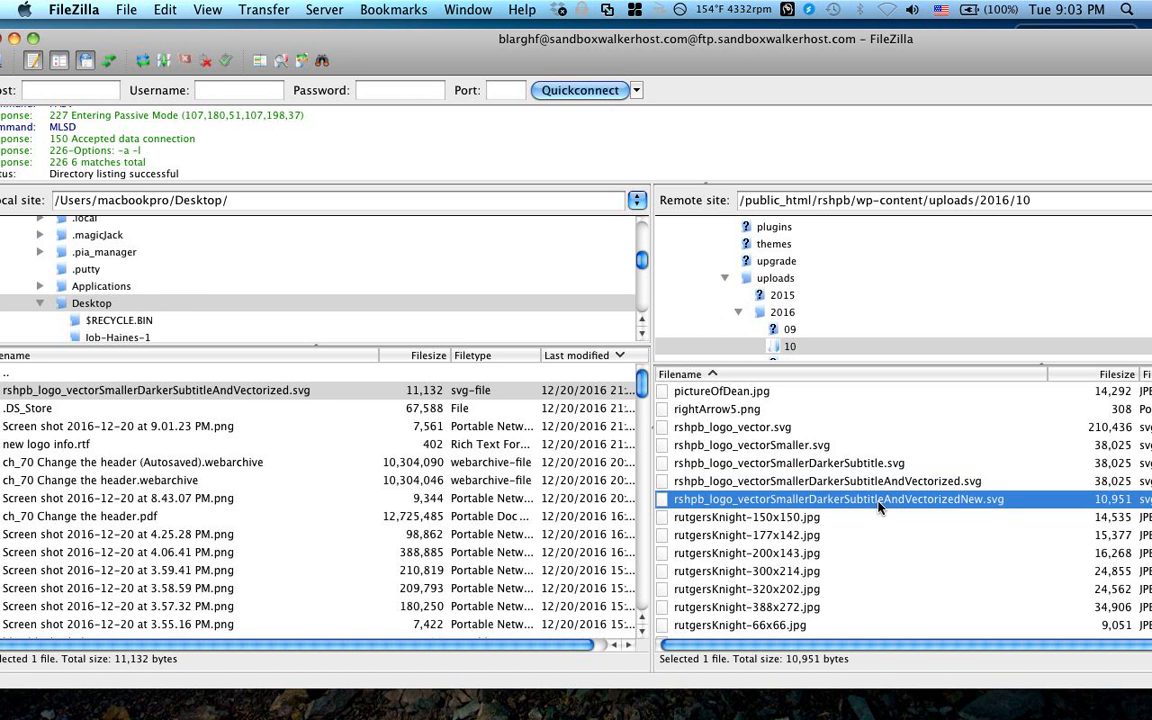
right_click(878, 507)
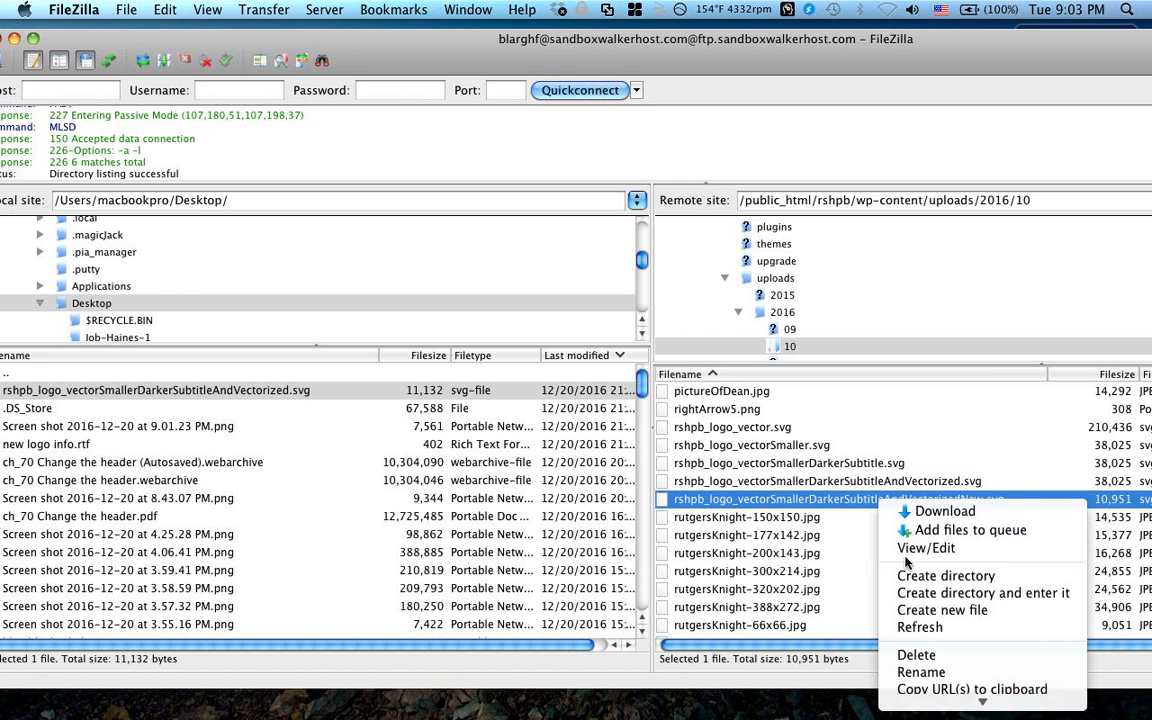
click(921, 655)
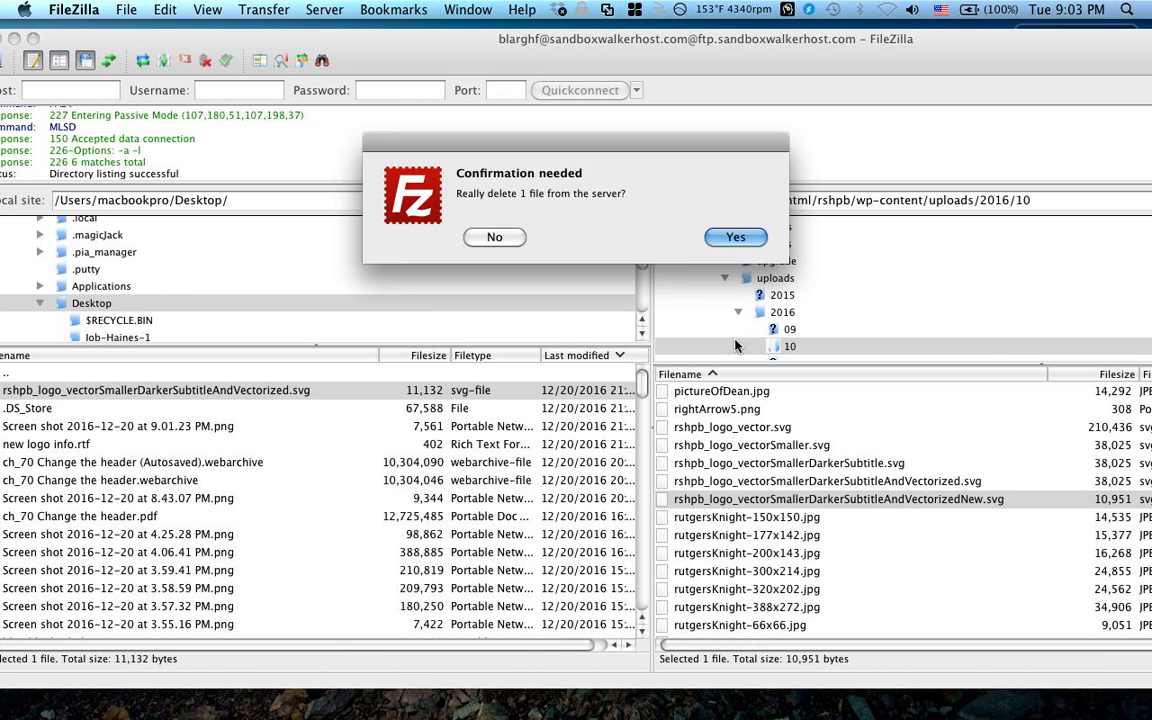
key(Return)
Step: Rename the remote file rshpb_logo_vectorSmallerDarkerSubtitleAndVectorized.svg to rshpb_logo_vectorSmallerDarkerSubtitleAndVectorizedArchive.svg
click(887, 485)
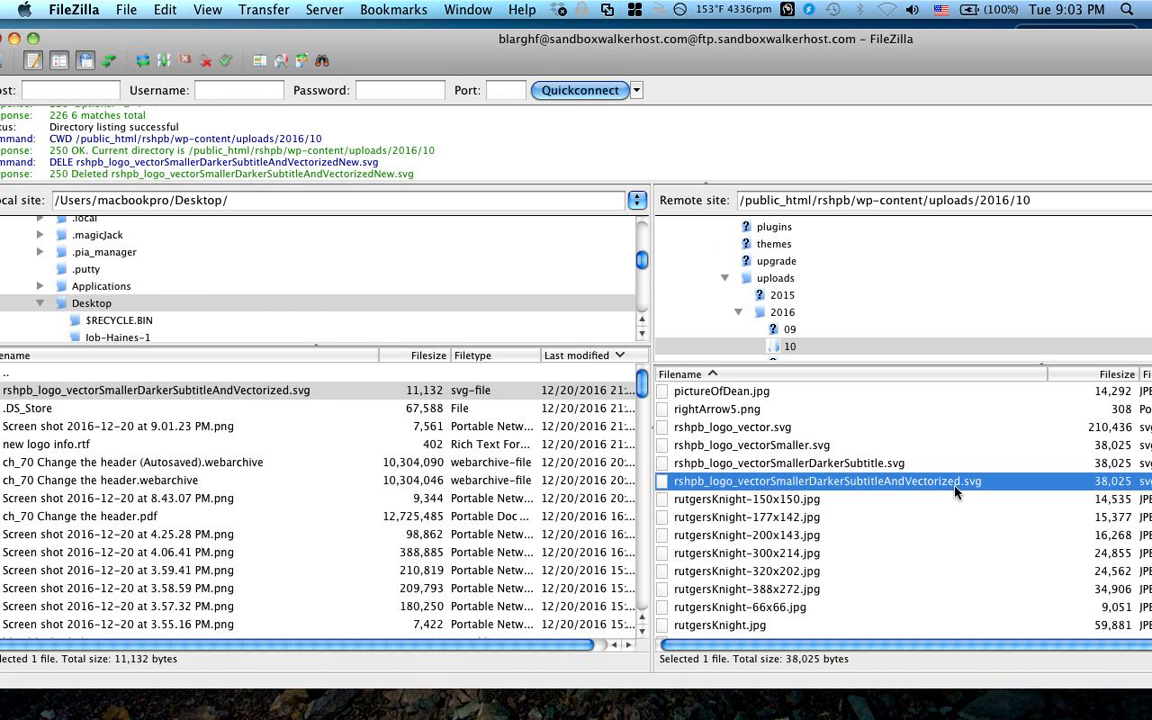
click(887, 485)
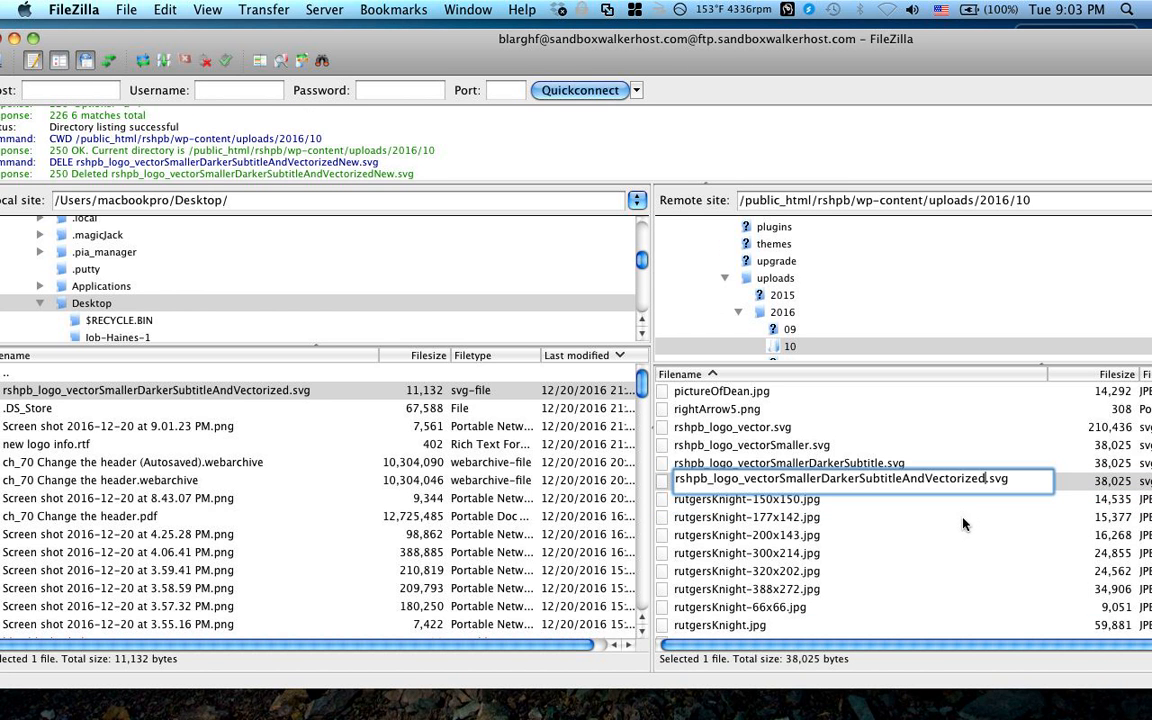
text(Archive)
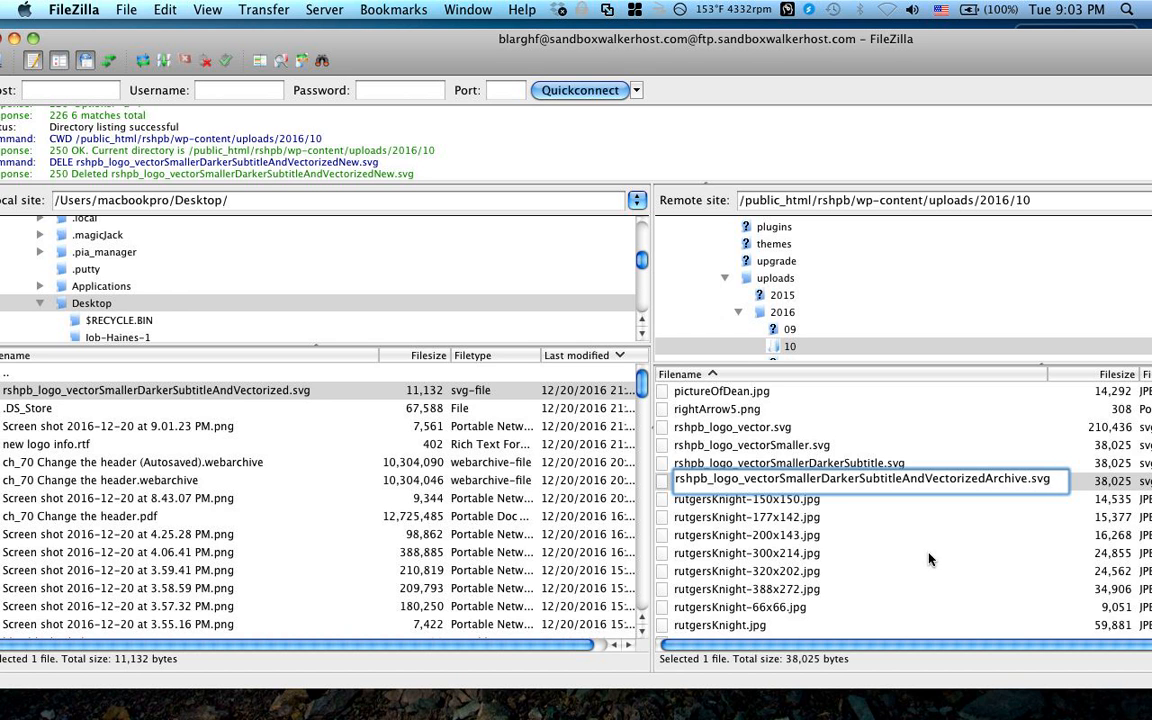
click(928, 517)
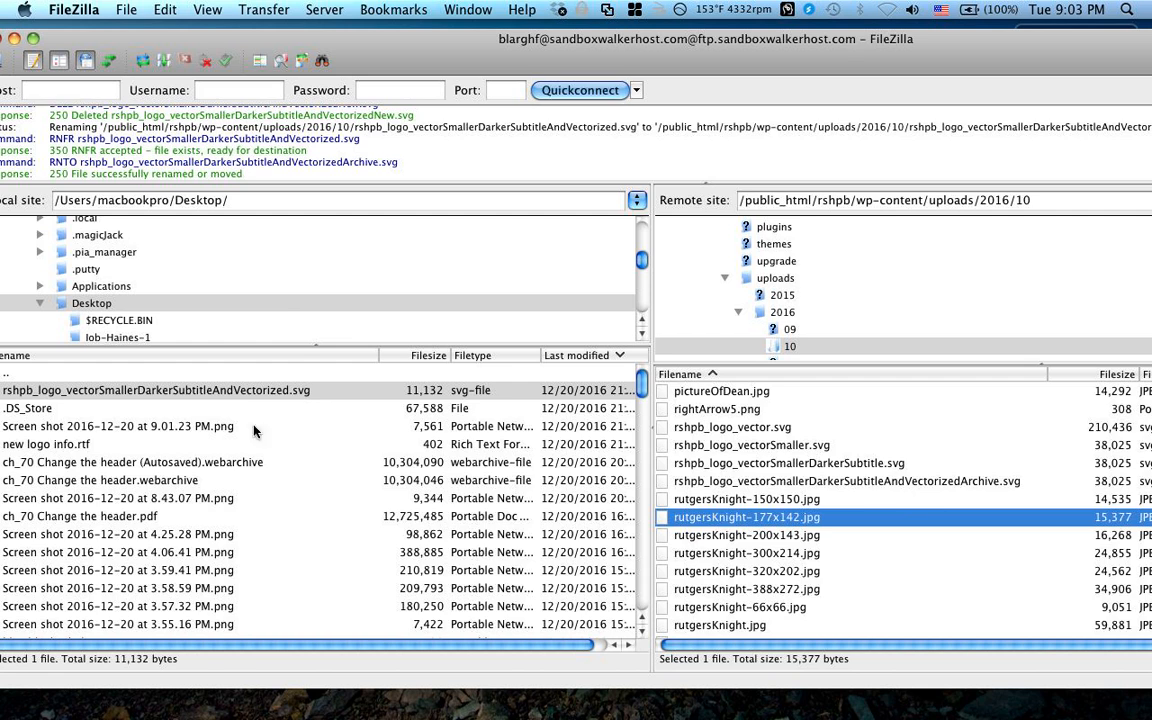
Step: Refresh the file listings and upload rshpb_logo_vectorSmallerDarkerSubtitleAndVectorized.svg from the local Desktop to the remote folder 10
drag(178, 38, 246, 31)
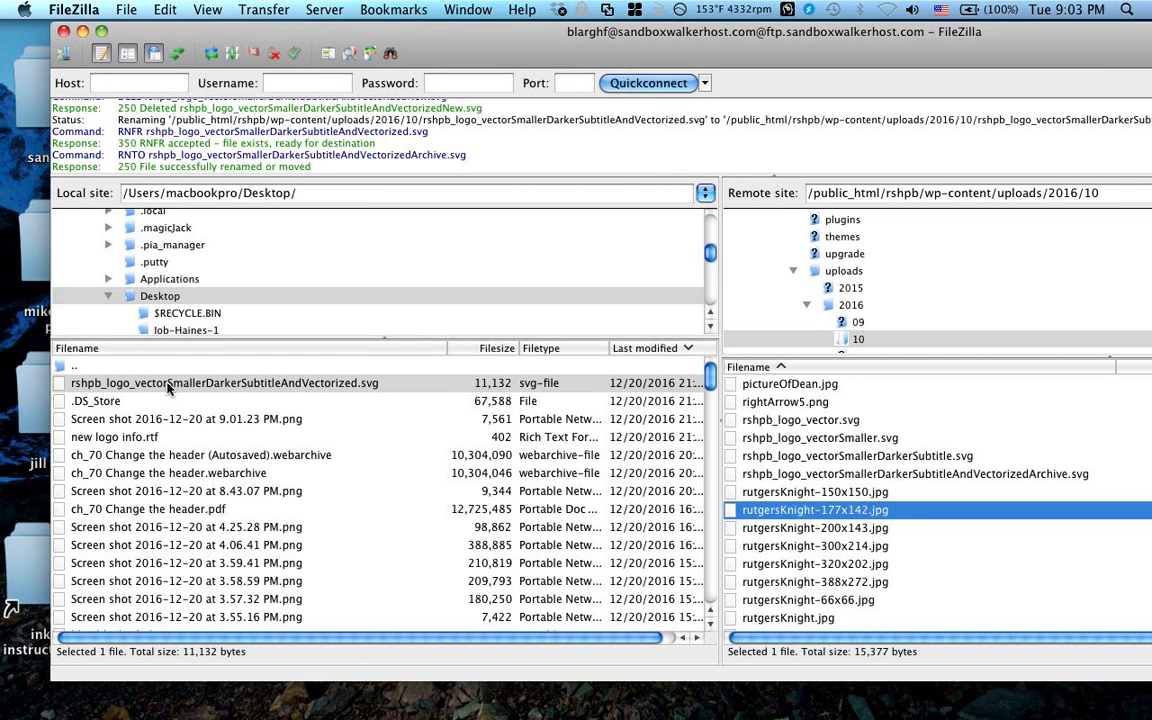
click(210, 56)
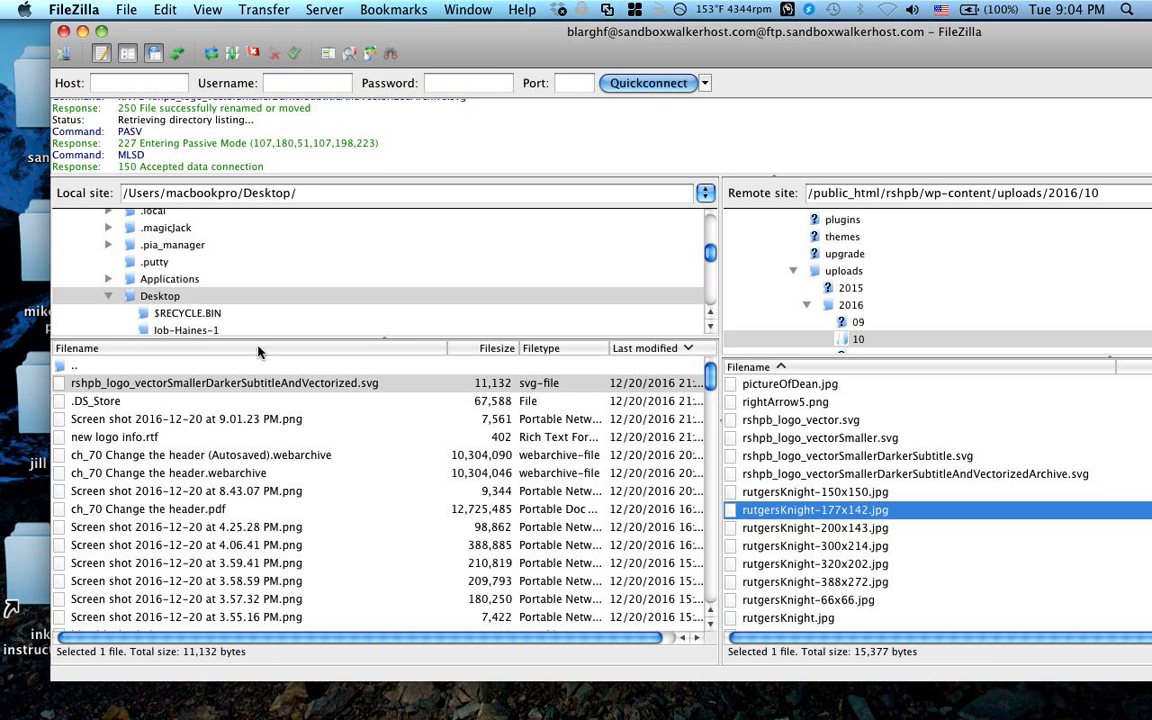
drag(99, 388, 857, 474)
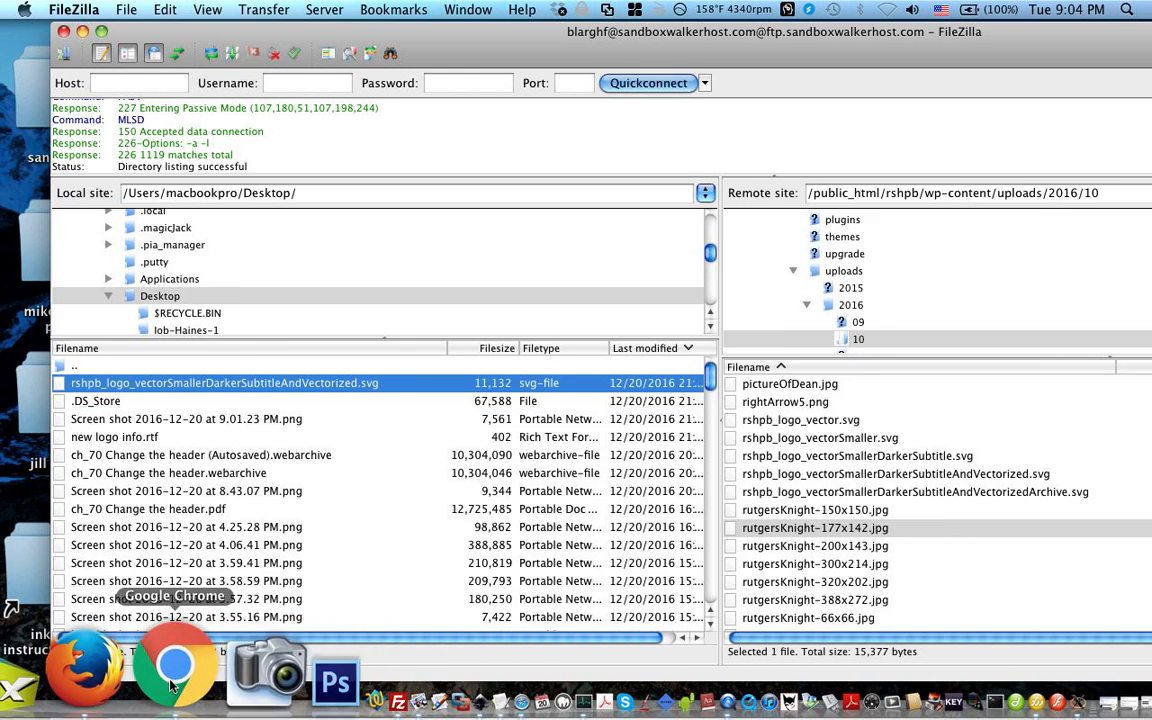
Step: Switch to the Clinical Affairs page in Chrome and reload it to check the header logo
click(170, 686)
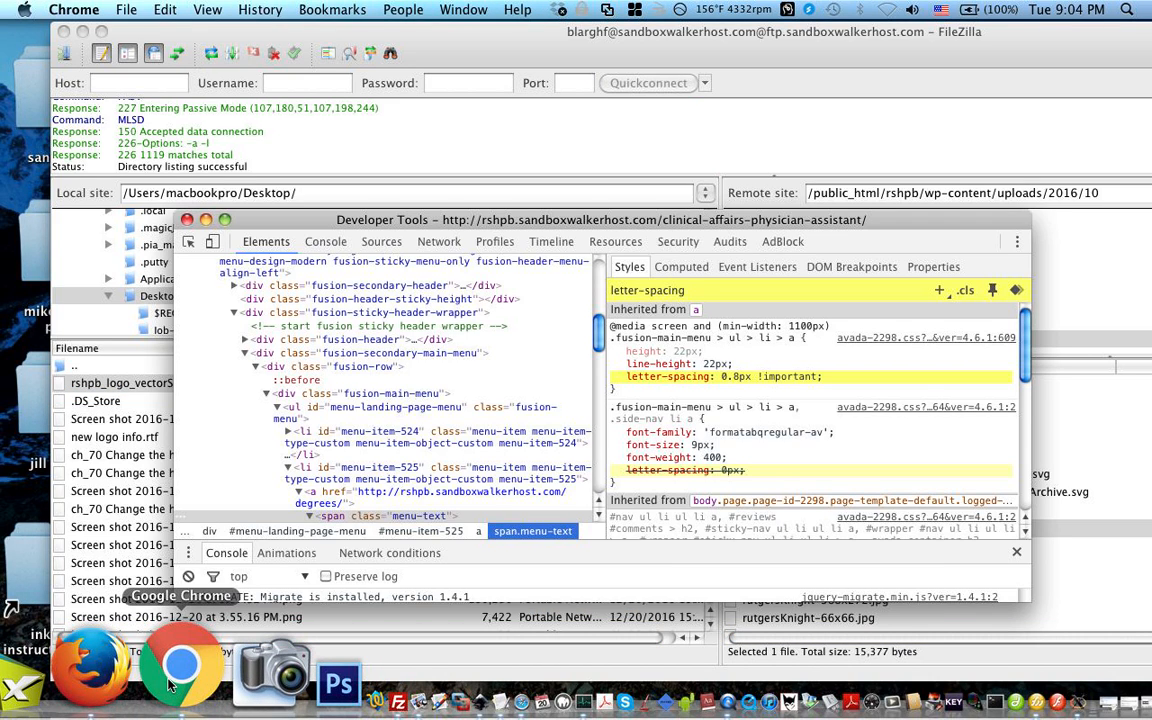
right_click(170, 686)
click(231, 448)
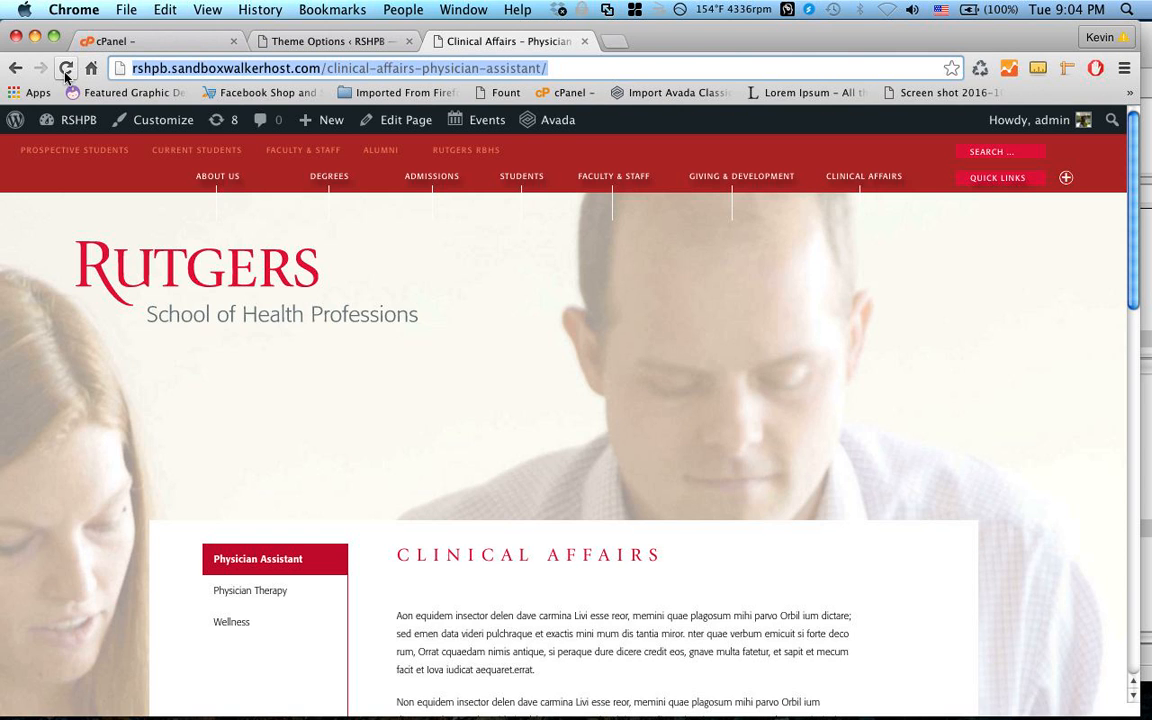
click(65, 74)
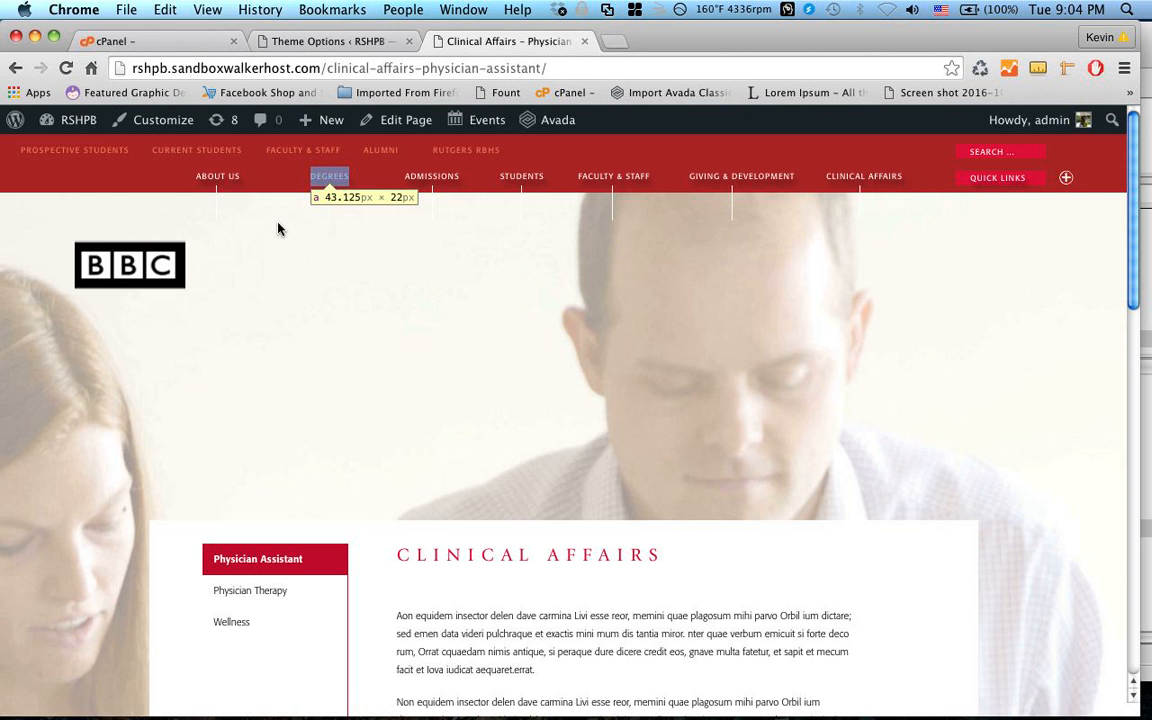
click(66, 68)
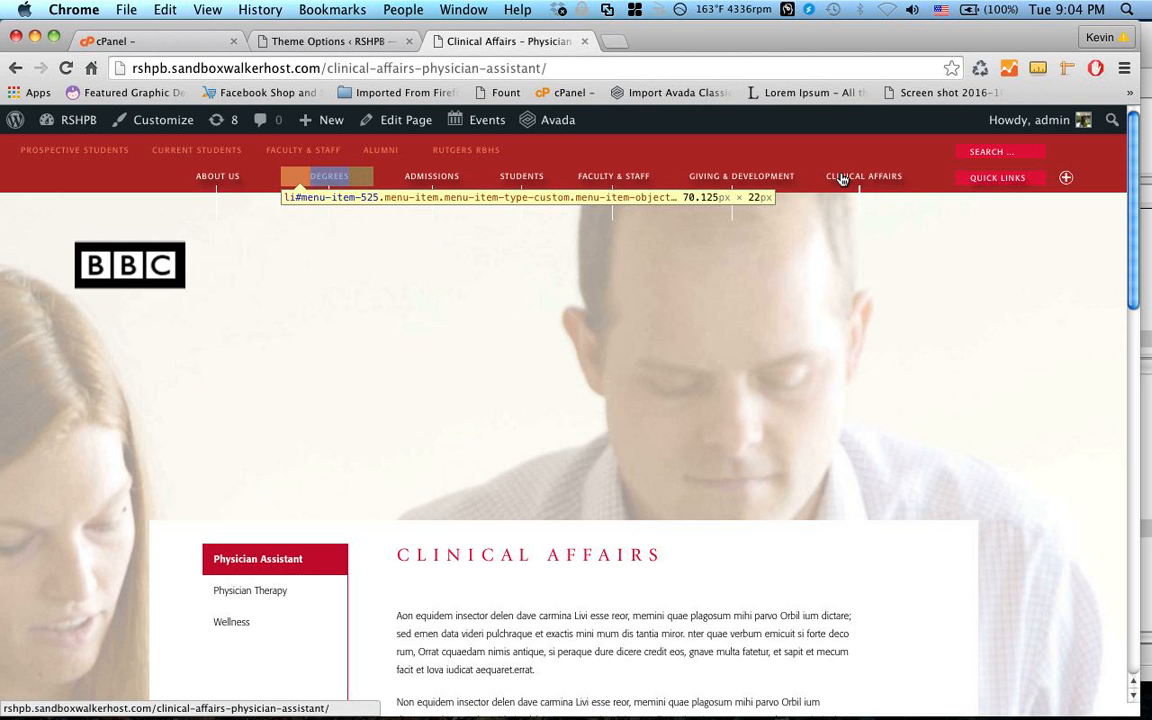
right_click(646, 281)
click(589, 280)
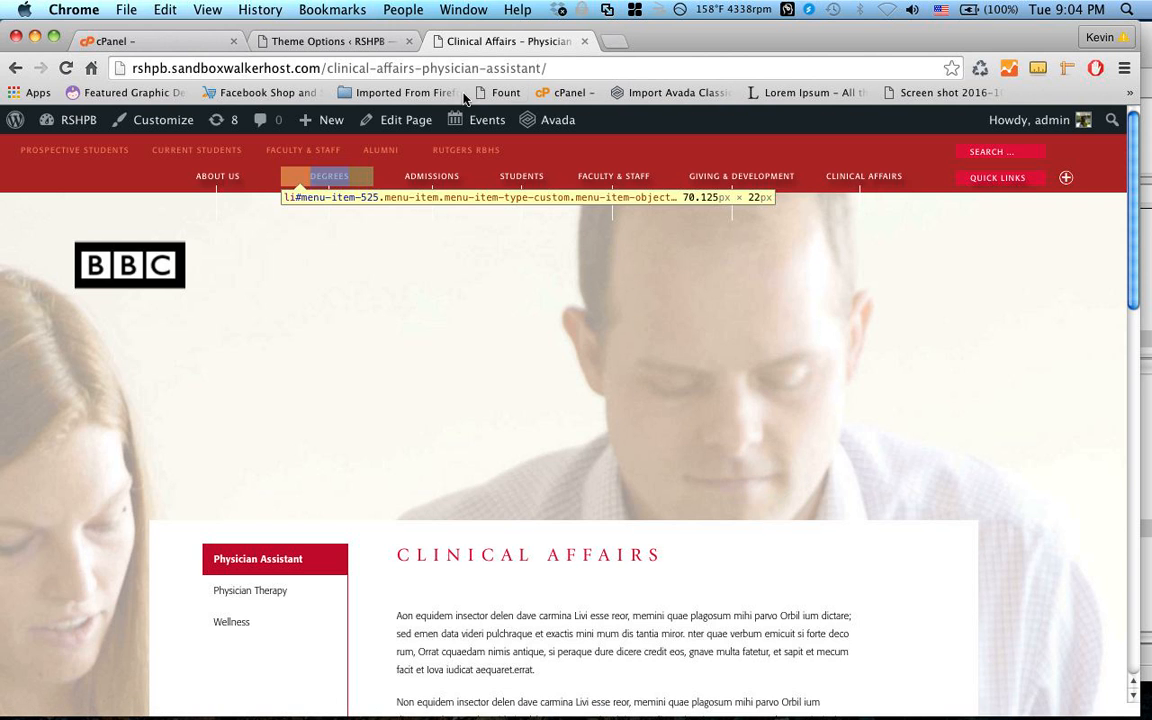
click(556, 69)
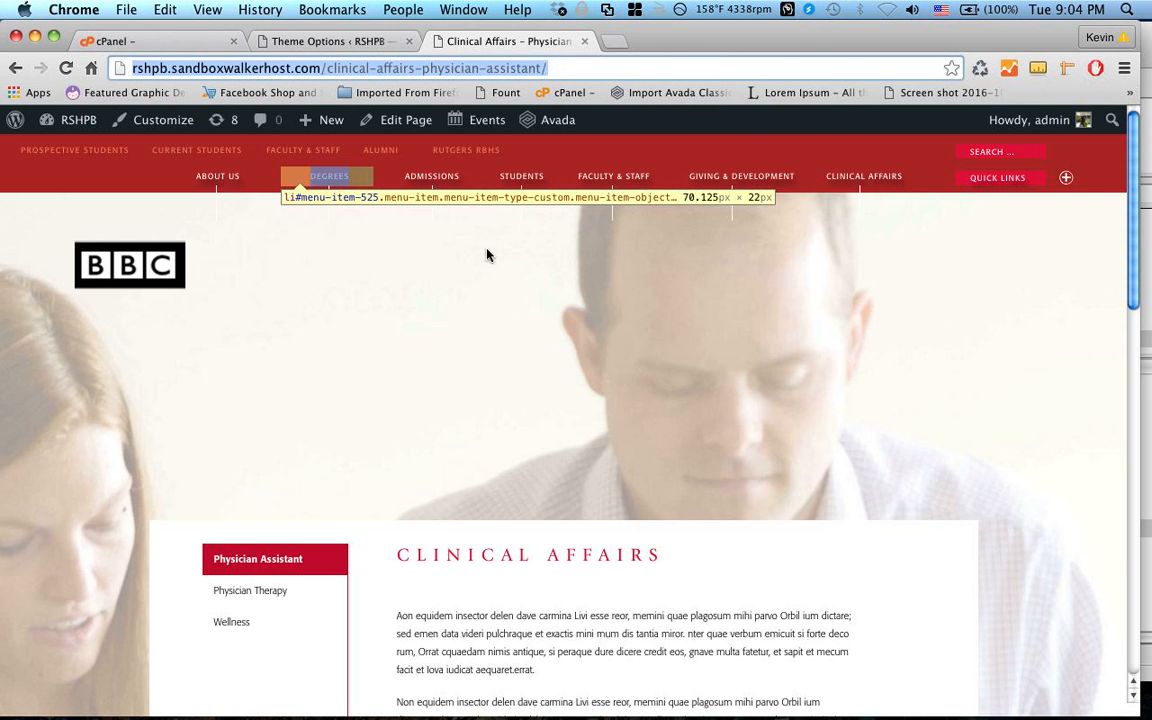
Step: In Firefox, open the site's About Us page from Clinical Affairs and reload it with the browser cache cleared
click(155, 700)
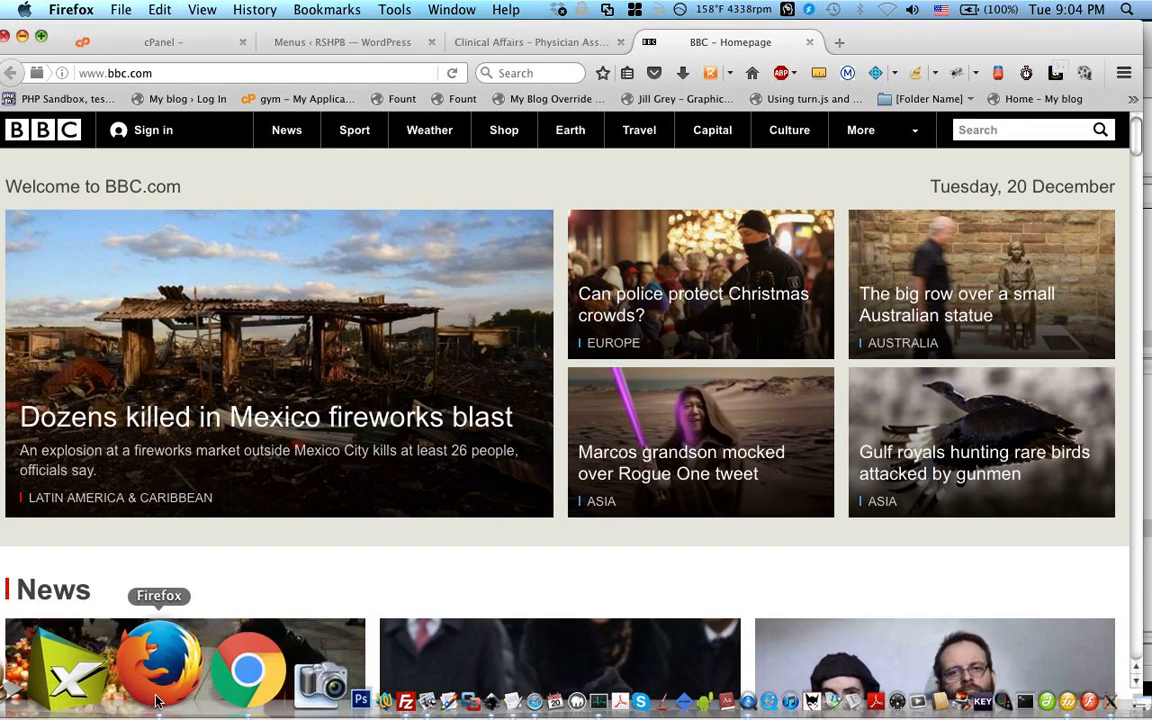
click(390, 42)
click(470, 43)
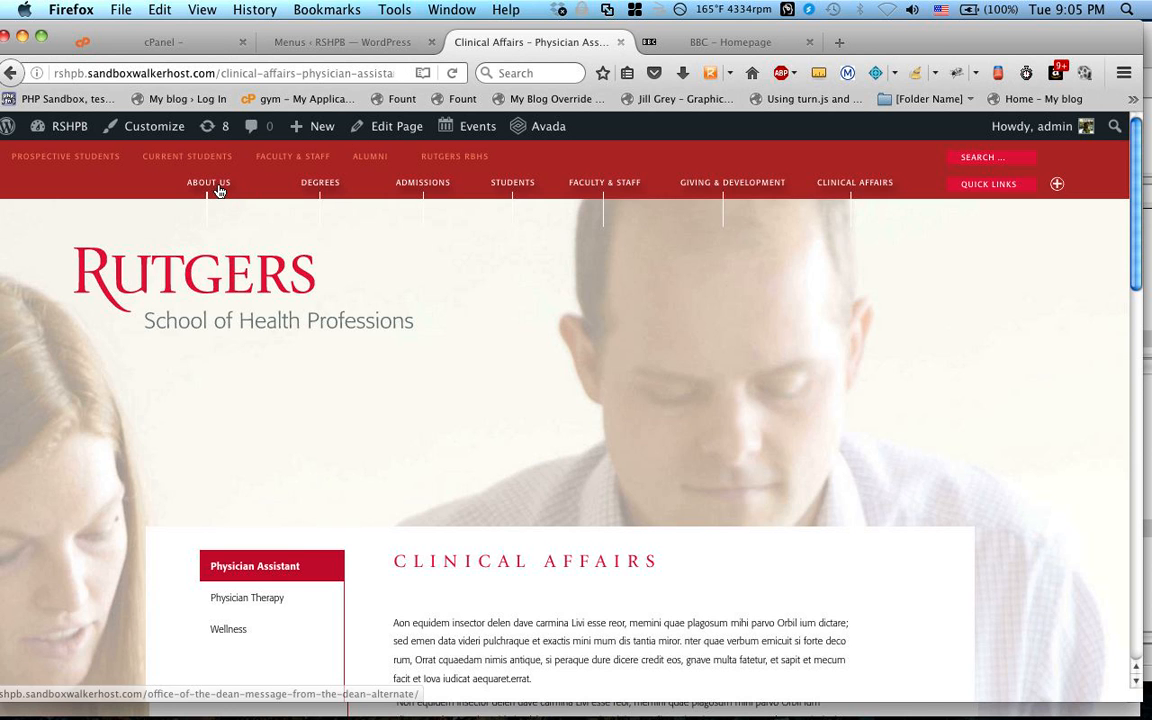
click(214, 186)
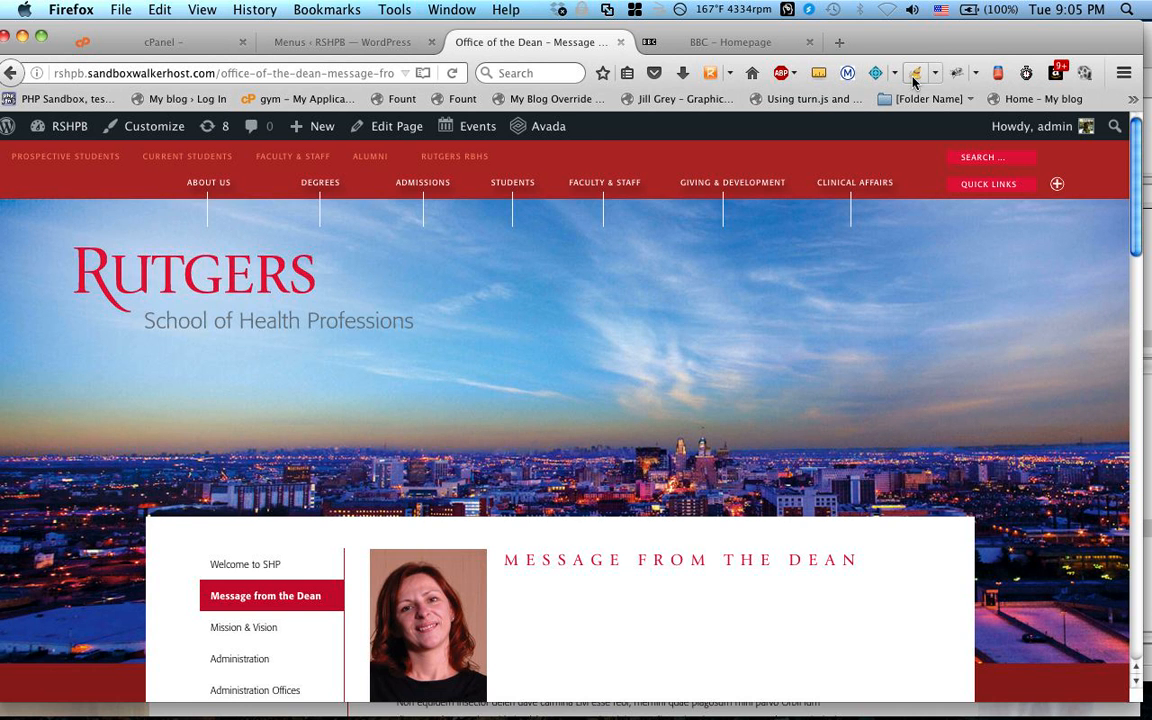
click(914, 74)
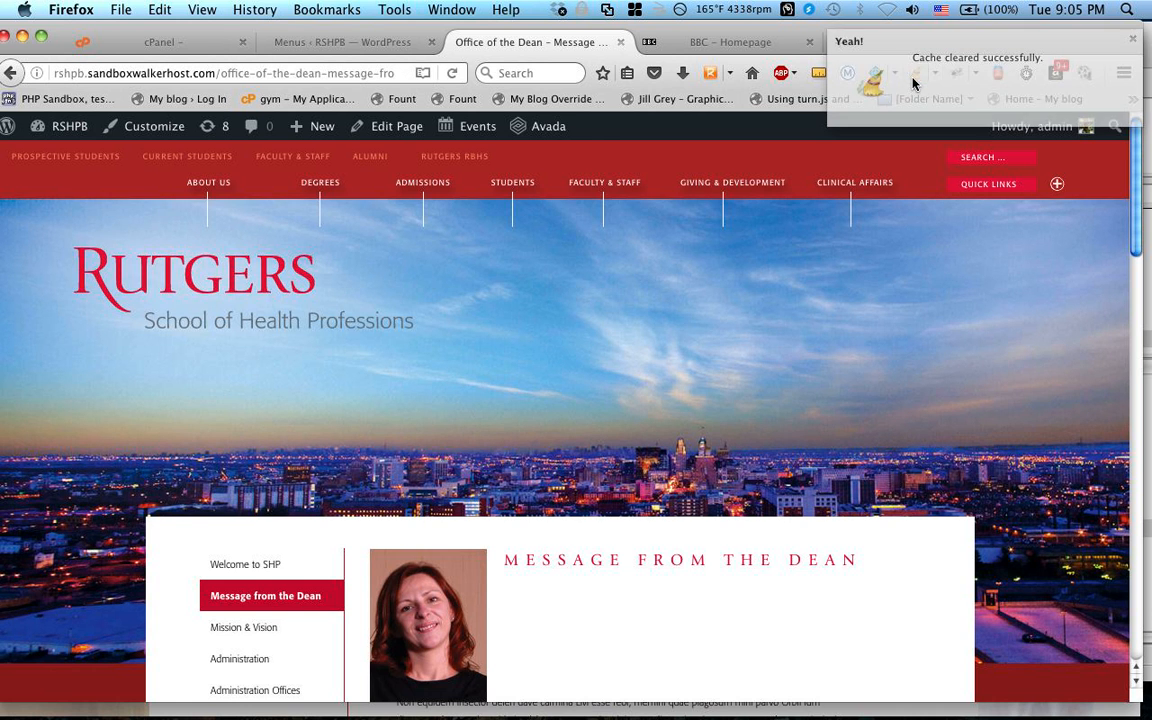
click(455, 75)
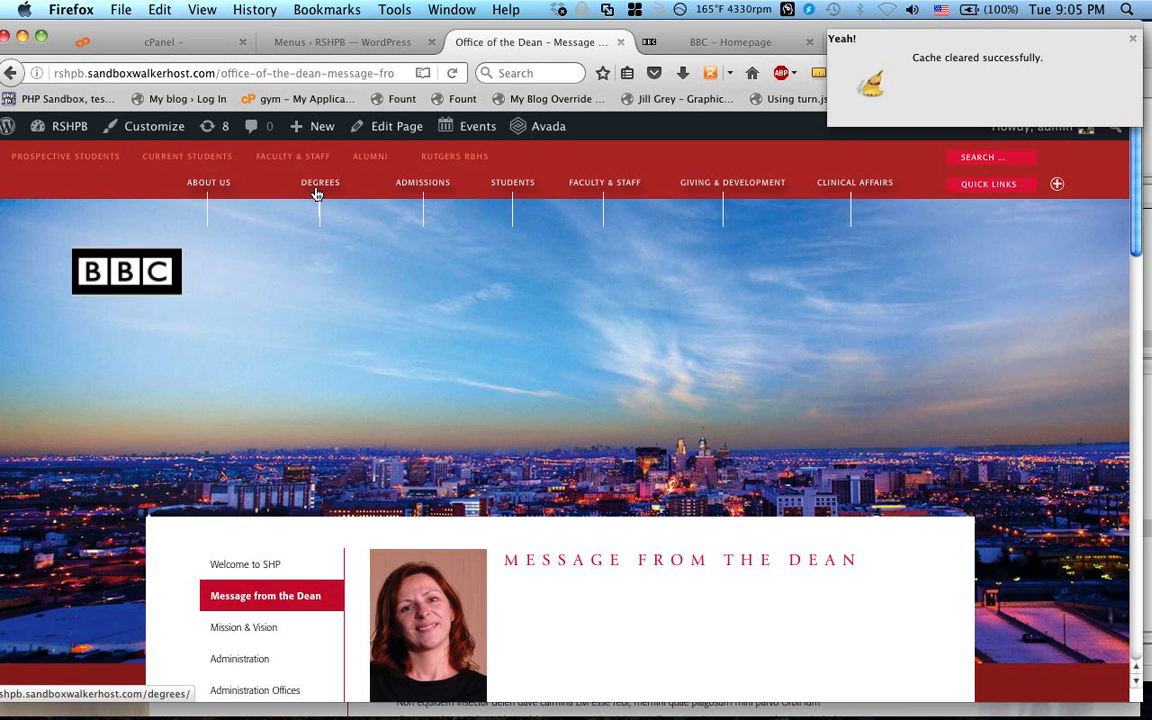
Step: Open the site's Admissions and Students pages to check the header logo on each
click(412, 188)
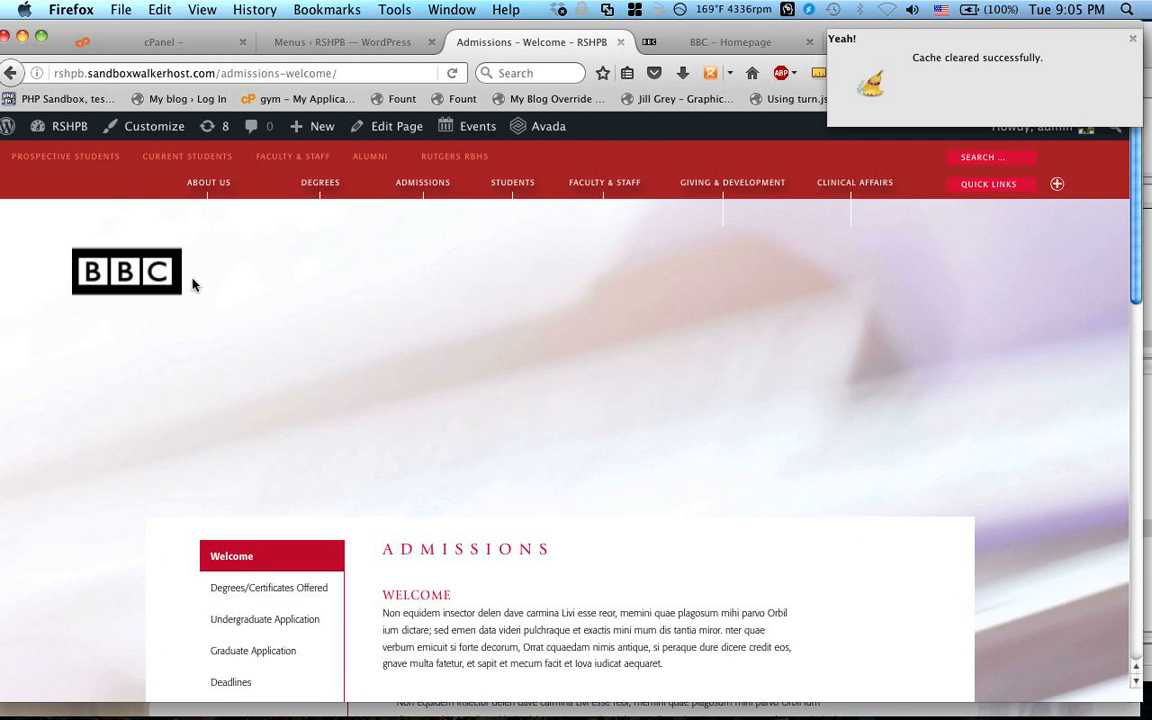
click(514, 186)
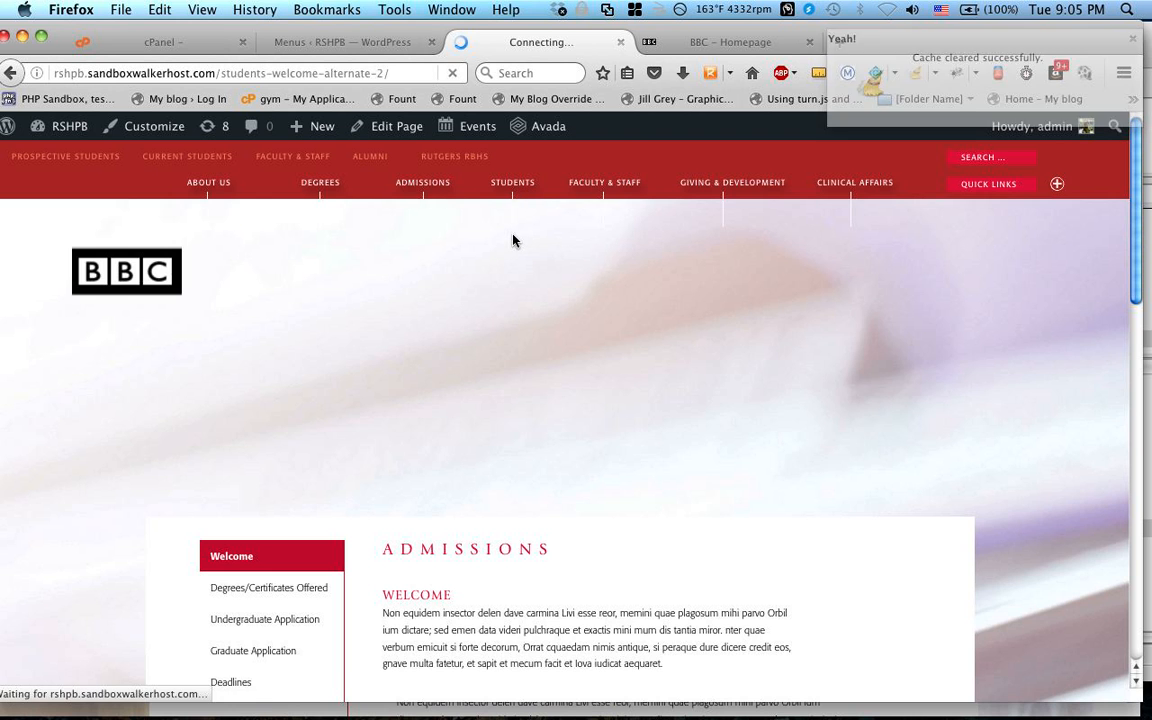
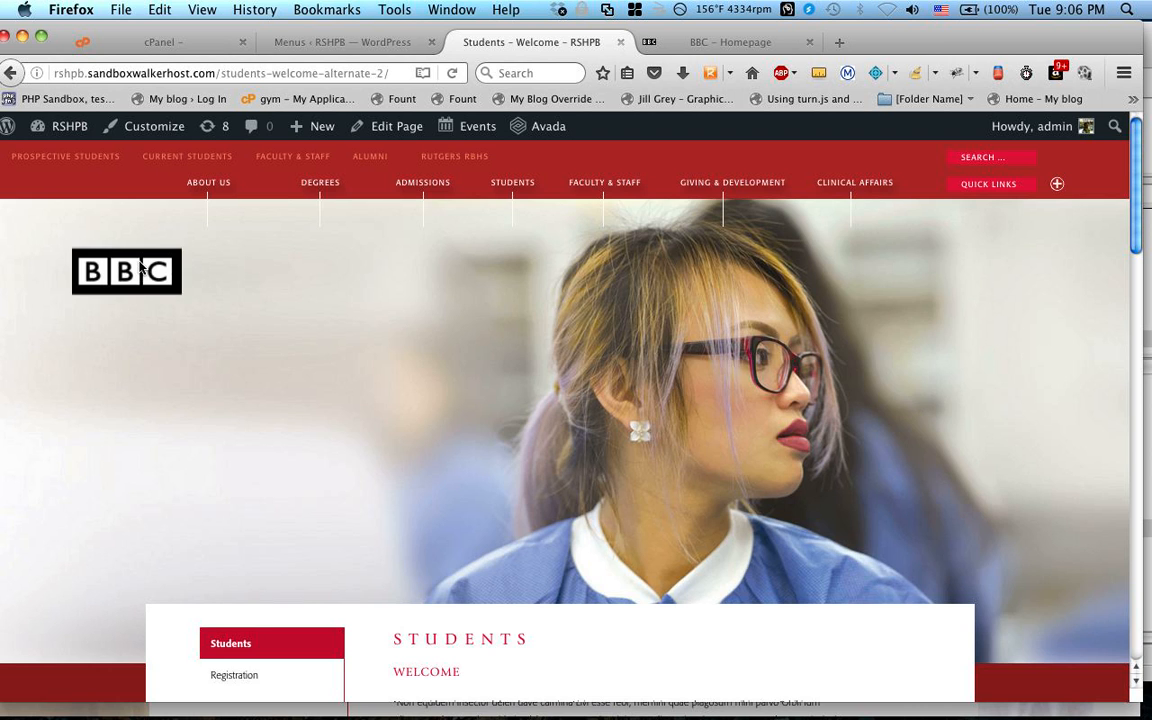
Step: Open the Students – Welcome page for editing and find the logo's Image Frame element in the Fusion Builder
click(386, 135)
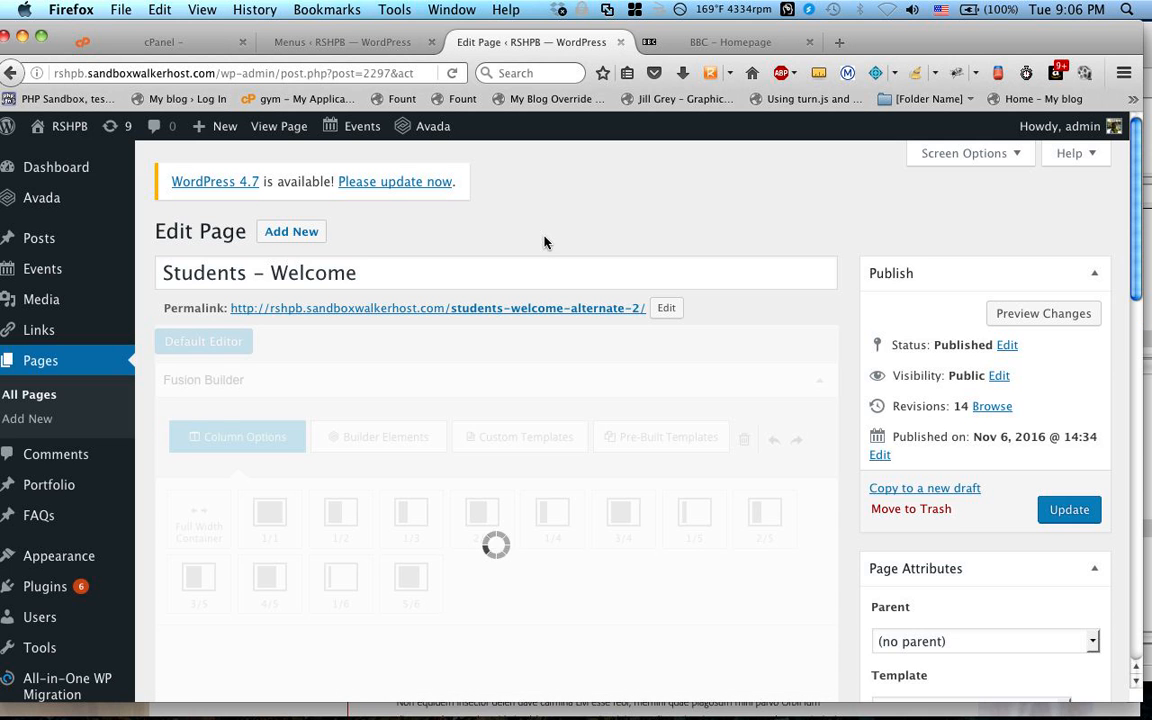
scroll(544, 242, down, 4)
scroll(544, 242, down, 10)
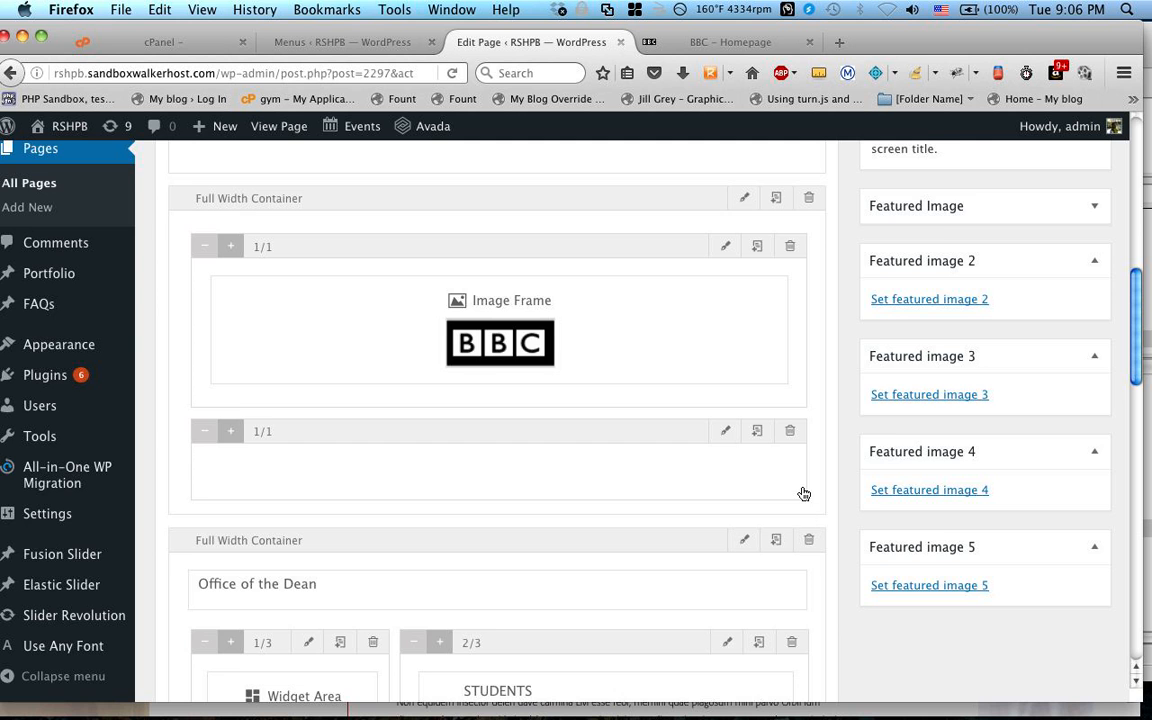
scroll(803, 493, up, 2)
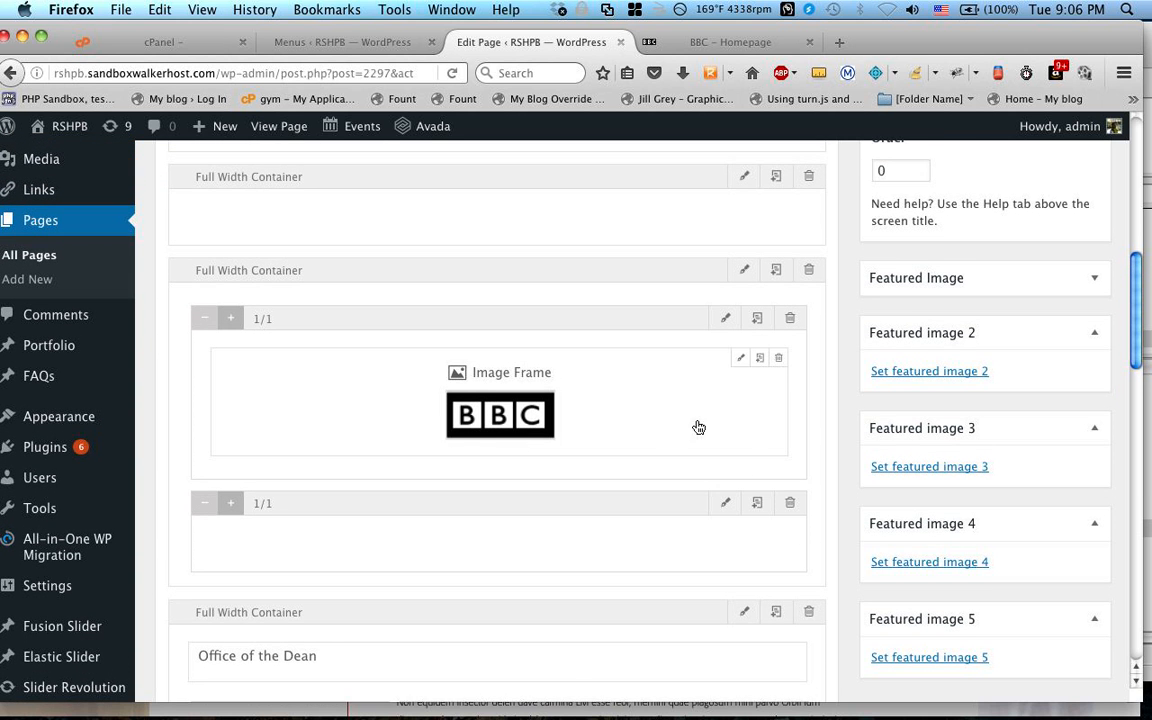
scroll(698, 427, up, 1)
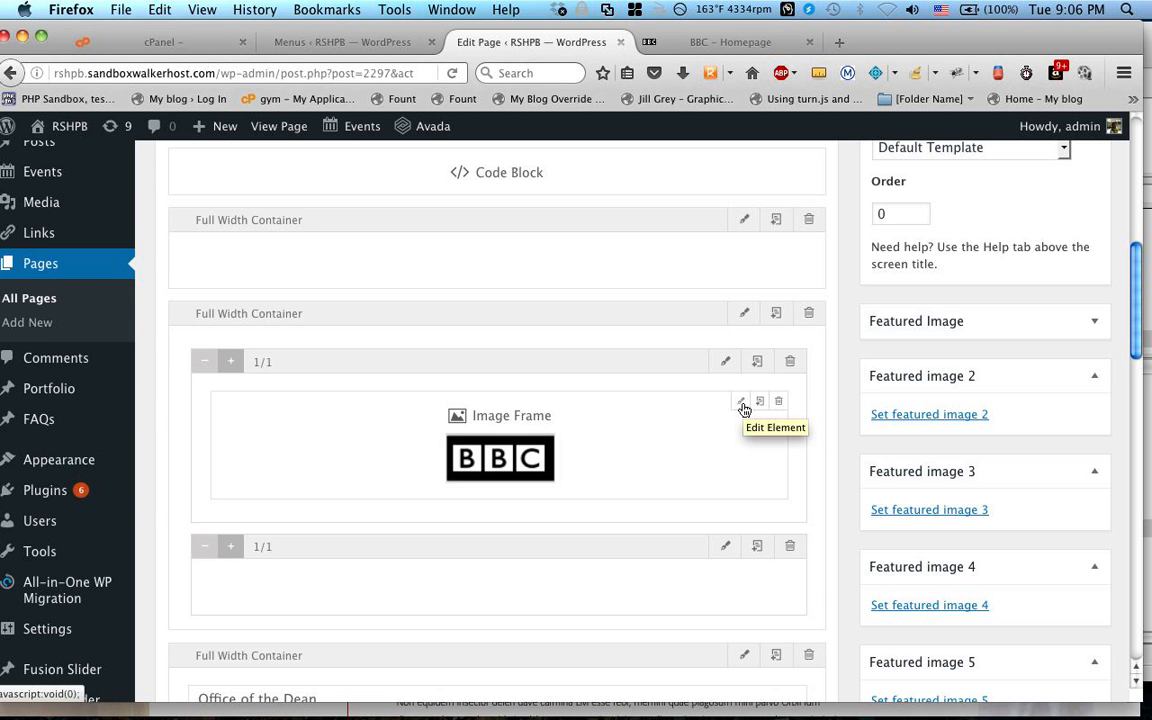
Step: Examine the image setting of the logo's Image Frame element and close its settings without saving
click(743, 408)
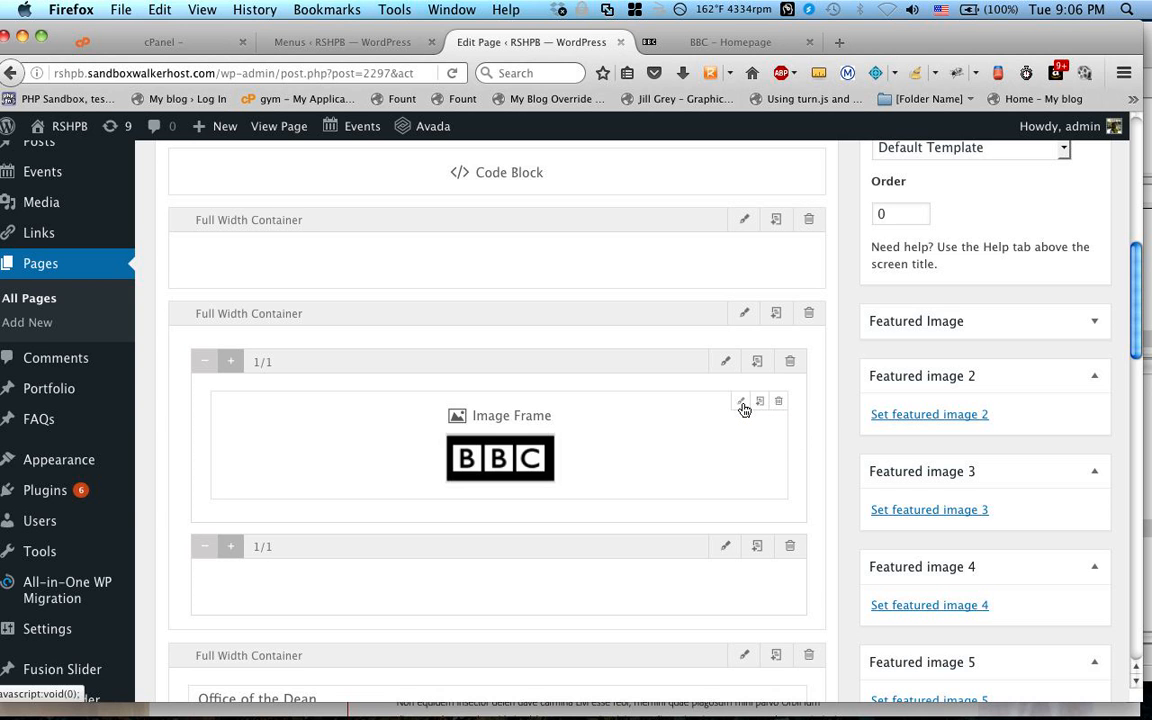
scroll(743, 385, down, 10)
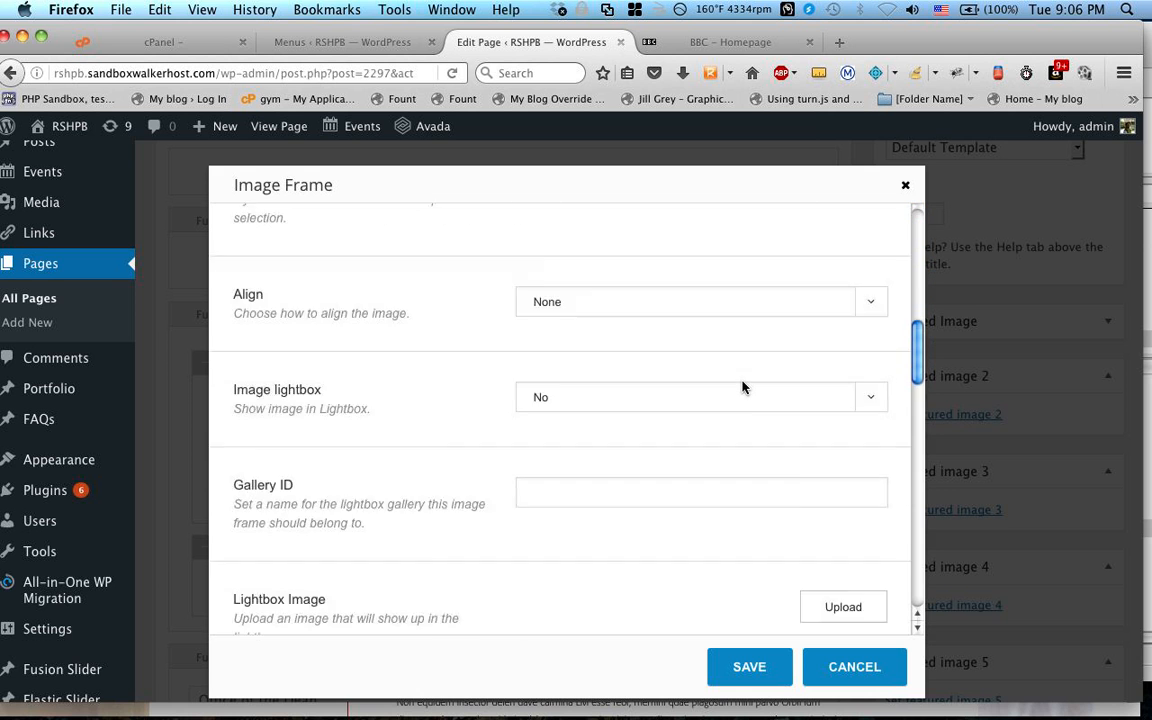
scroll(743, 385, down, 5)
scroll(743, 385, up, 5)
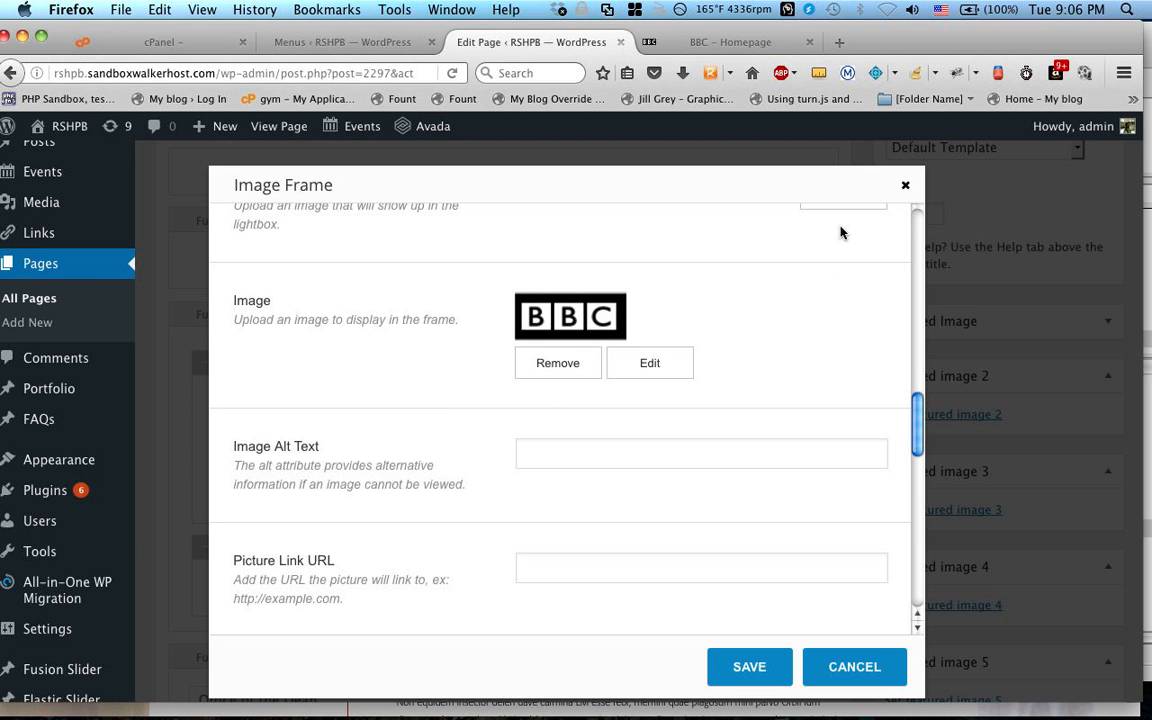
click(906, 188)
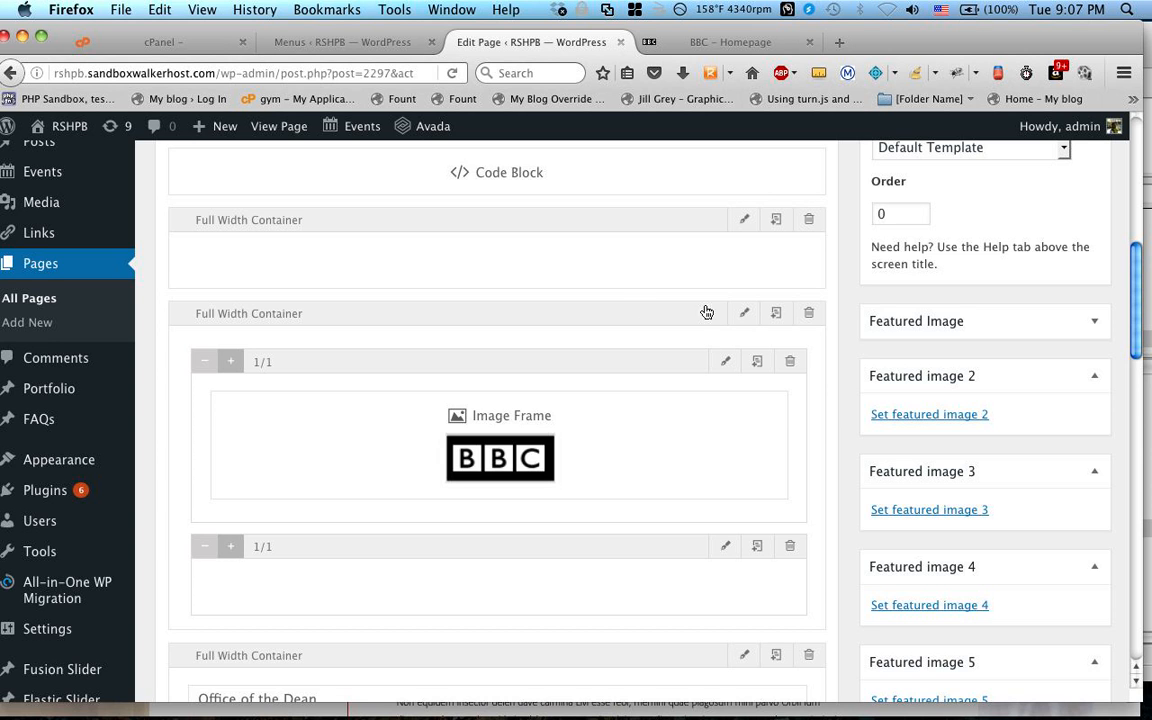
Step: Review the Students – Welcome page's builder layout around the logo, and switch to the BBC homepage
scroll(692, 355, up, 8)
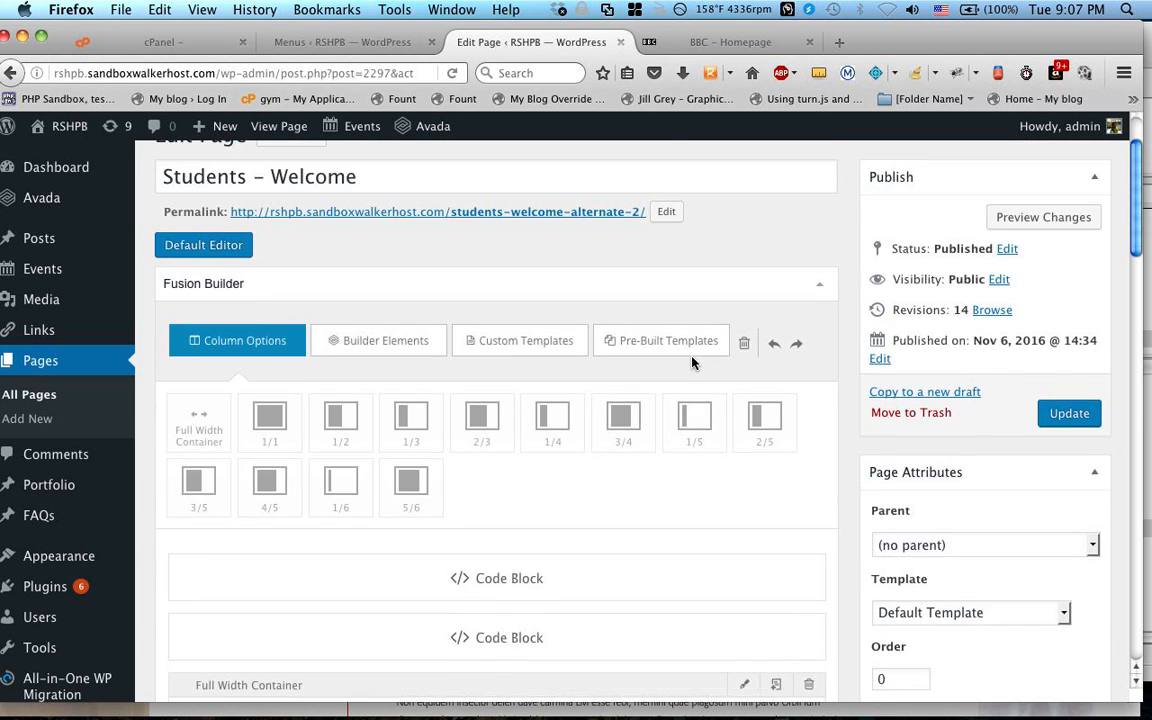
scroll(692, 363, up, 2)
mouse_move(215, 134)
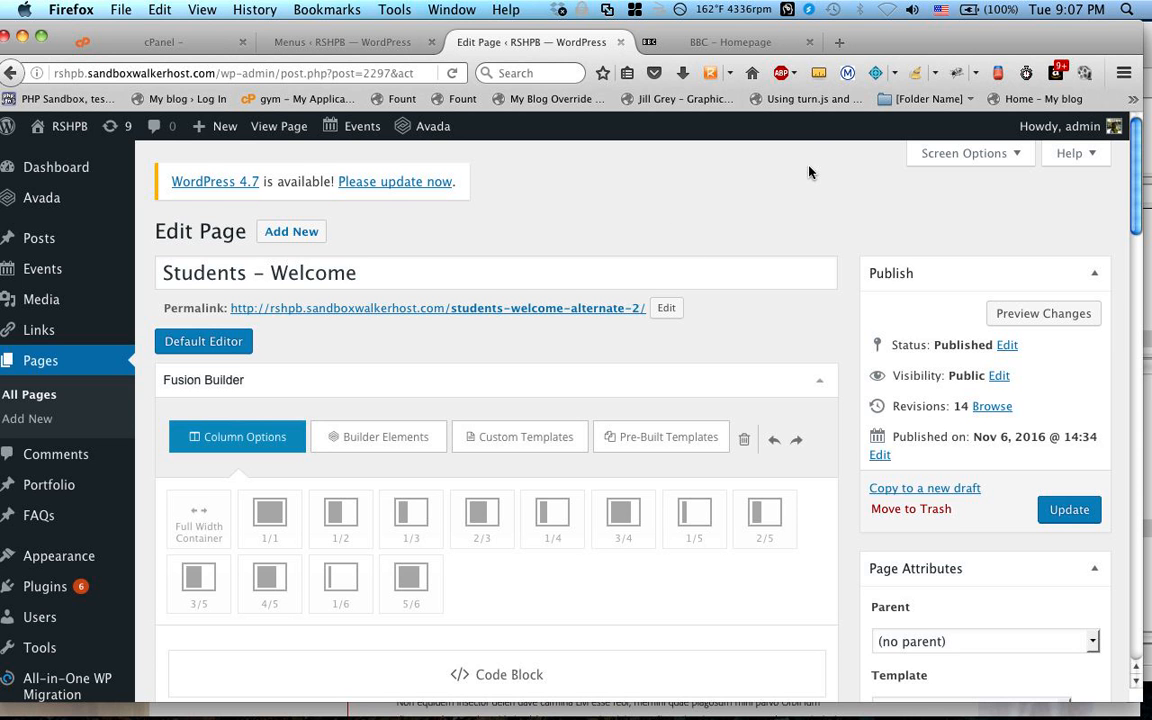
scroll(766, 211, down, 10)
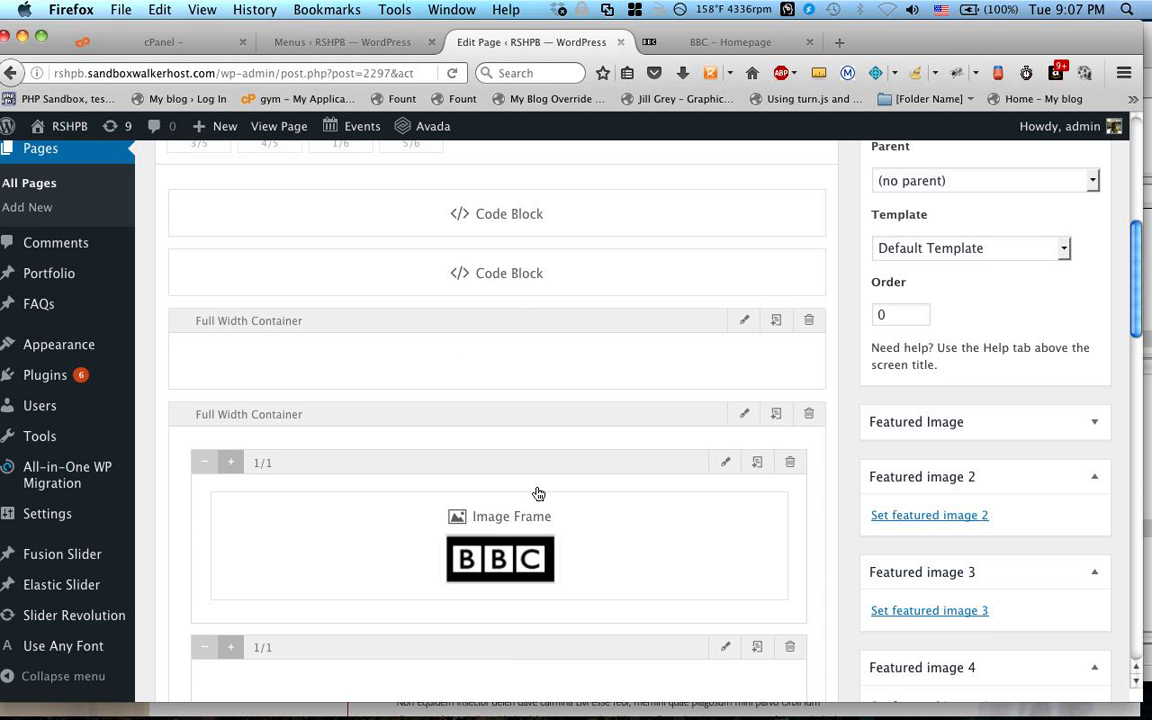
scroll(738, 430, down, 4)
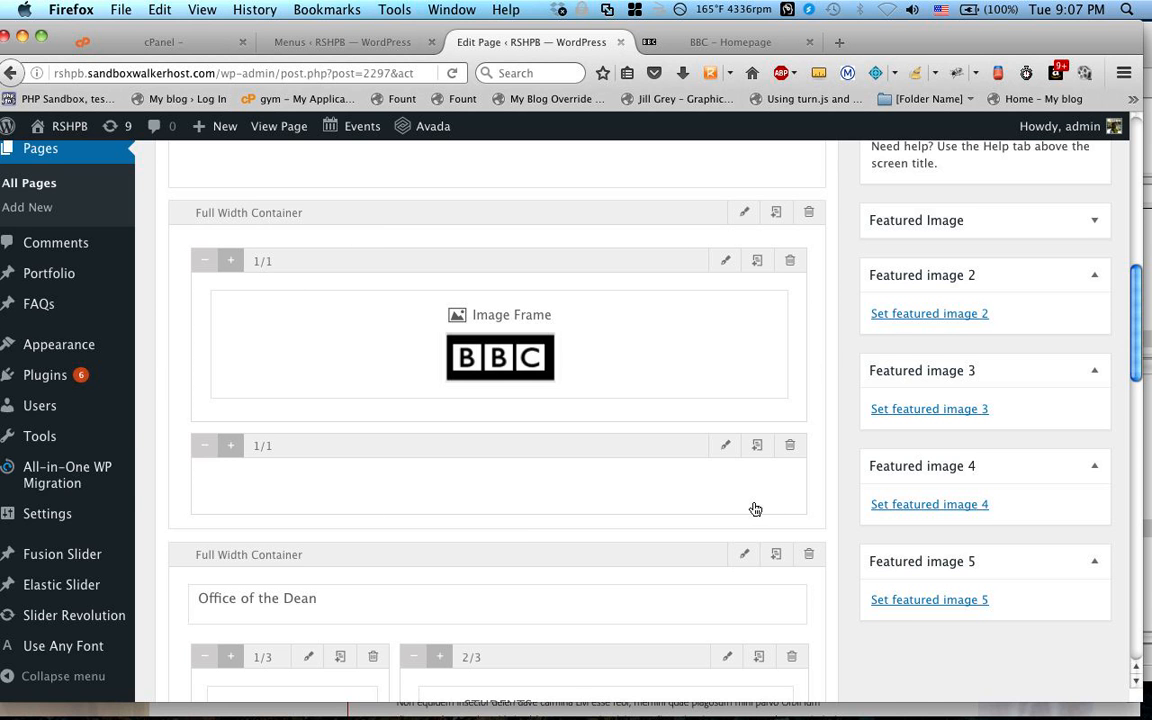
scroll(755, 510, up, 10)
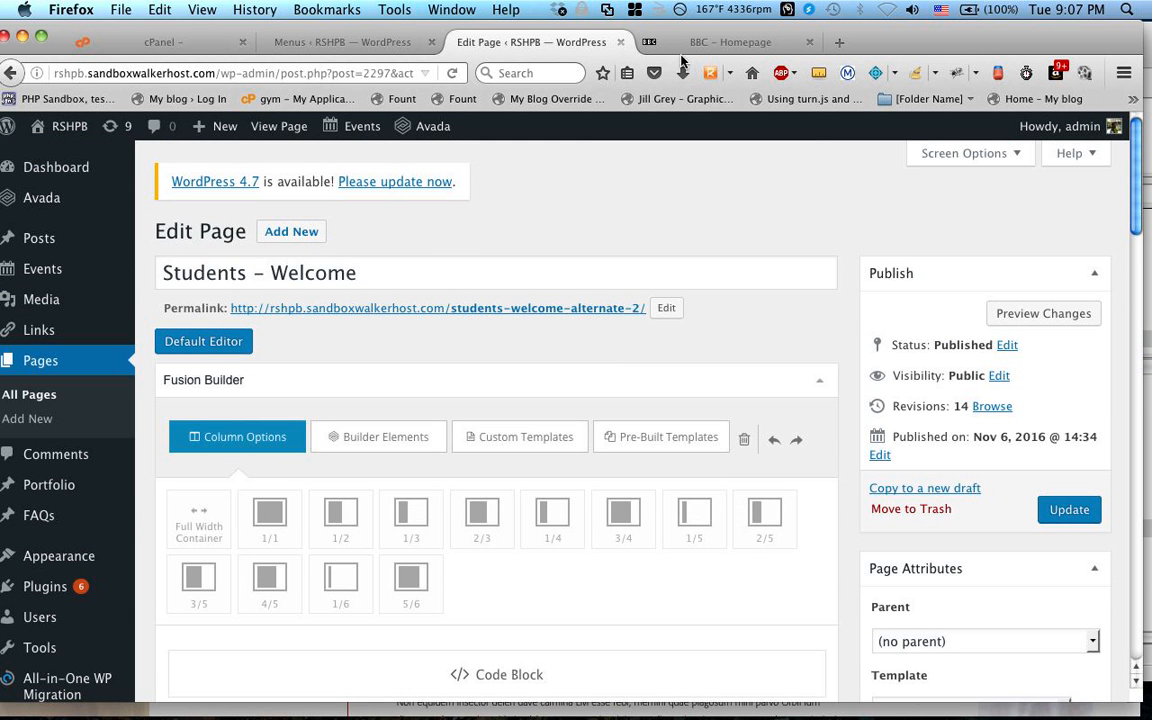
click(667, 46)
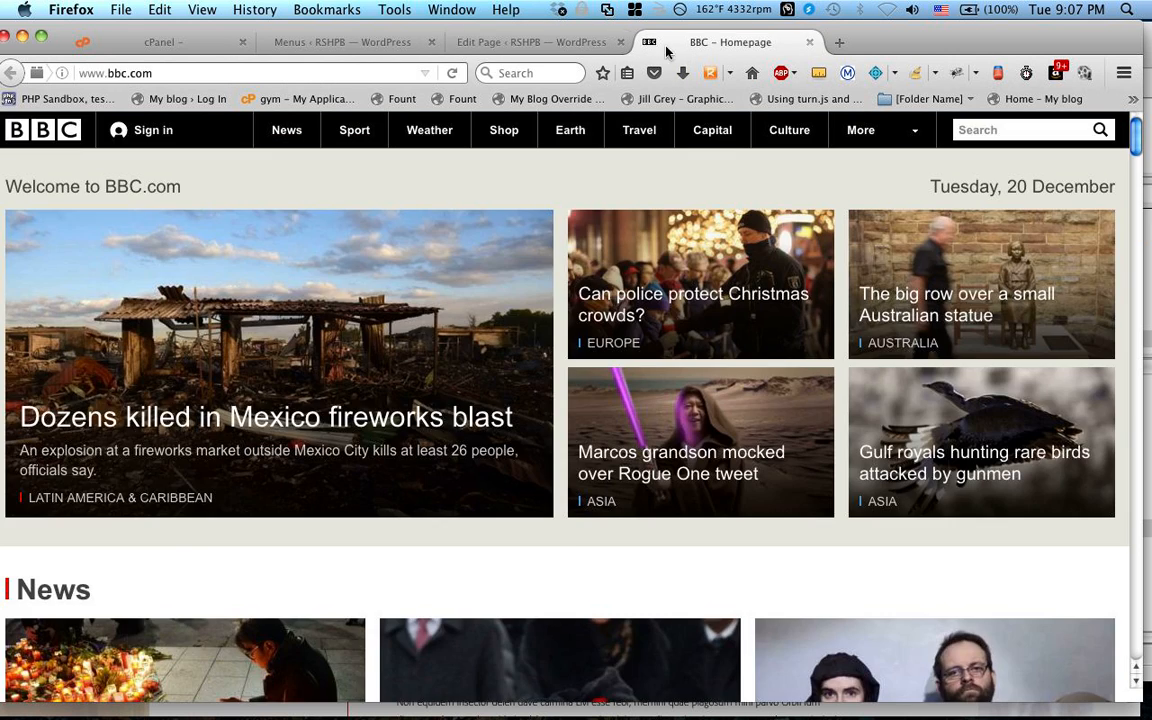
Step: Switch to FileZilla and delete rshpb_logo_vectorSmallerDarkerSubtitleAndVectorized.svg from the server's uploads/2016/10 folder
click(480, 42)
click(349, 43)
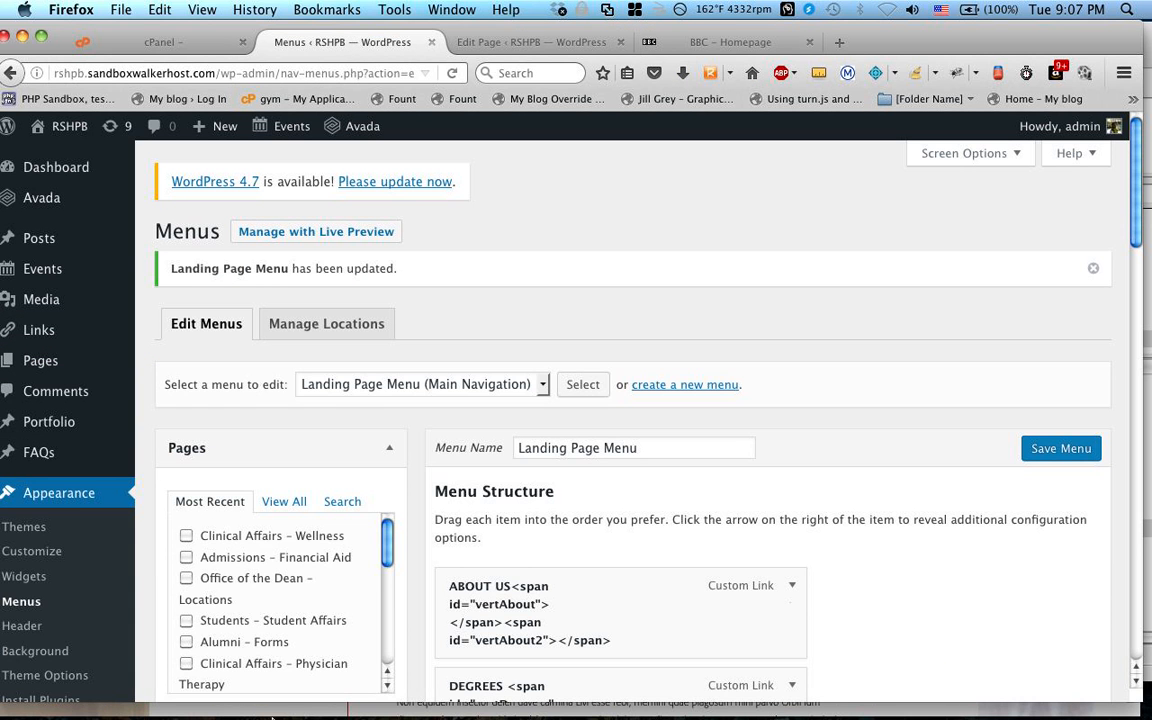
click(265, 708)
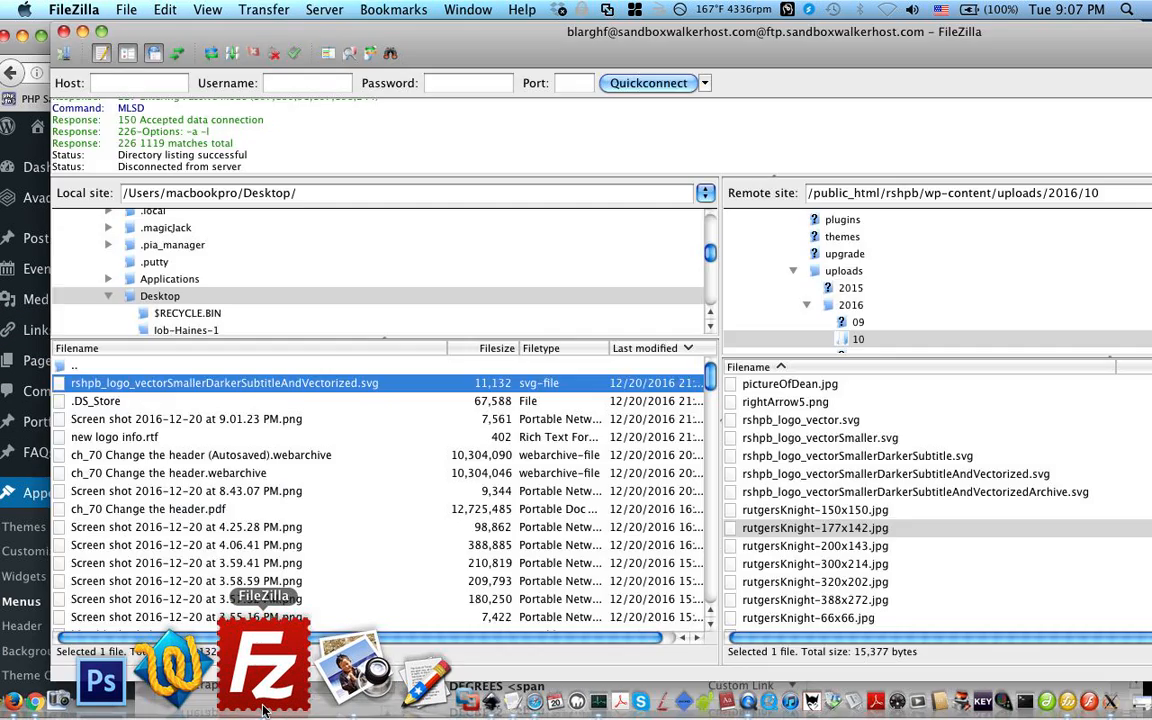
click(989, 475)
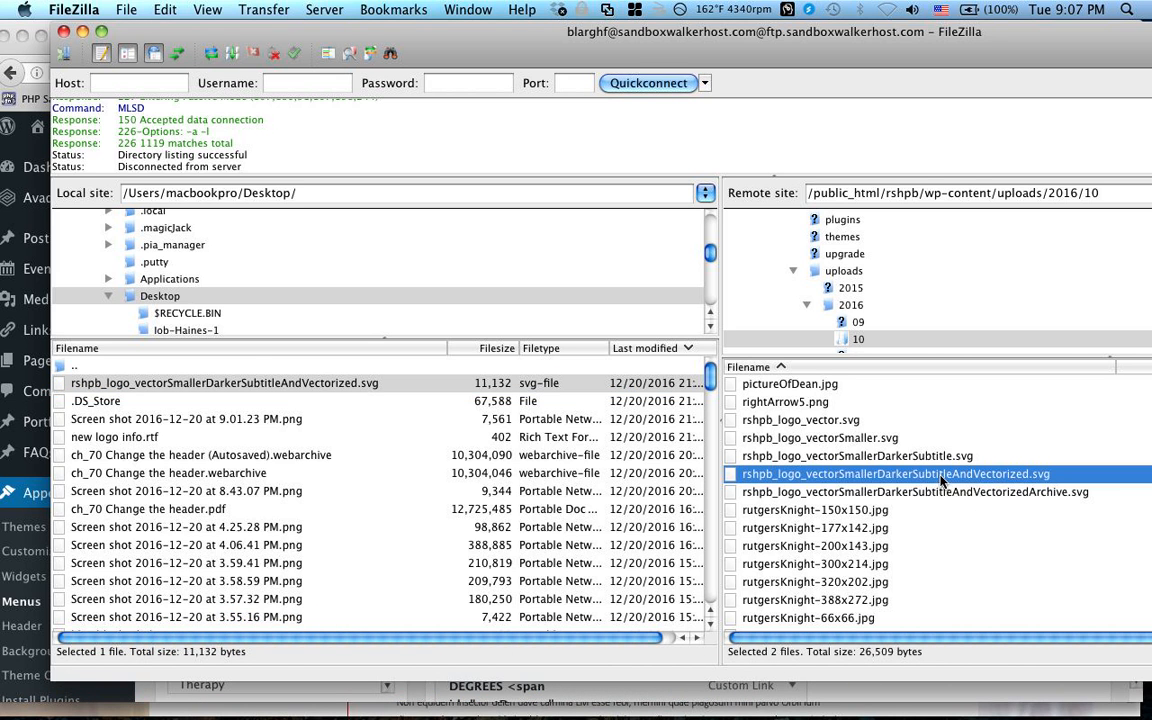
right_click(940, 481)
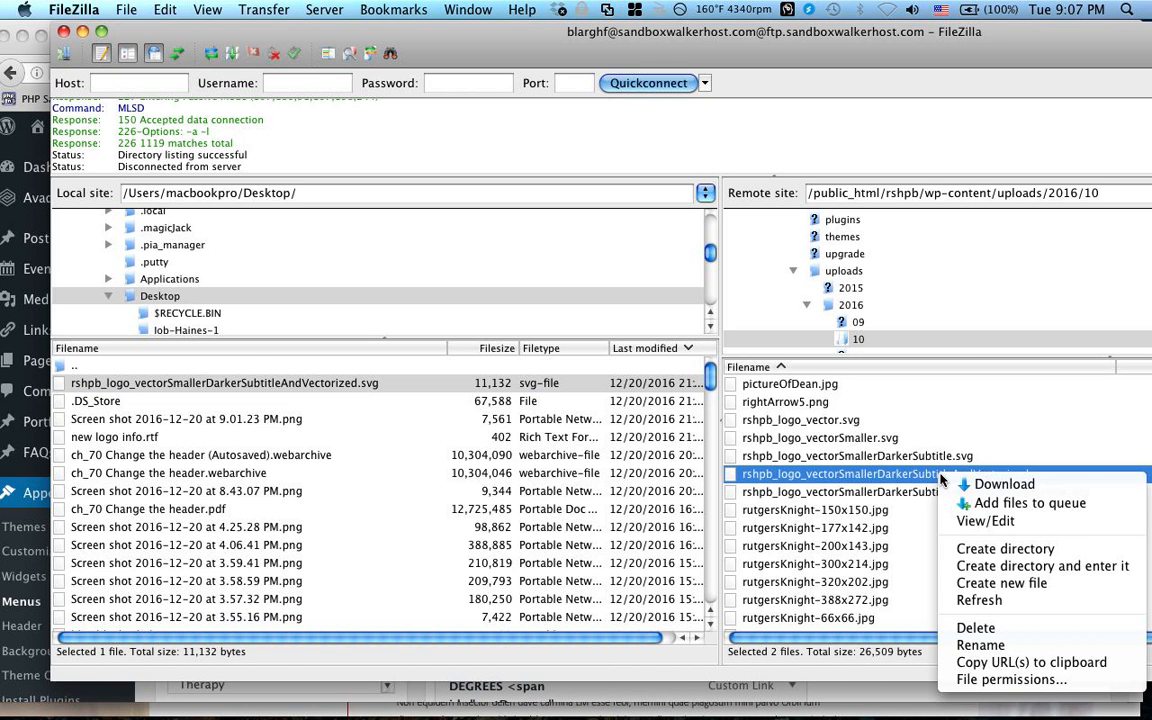
click(976, 627)
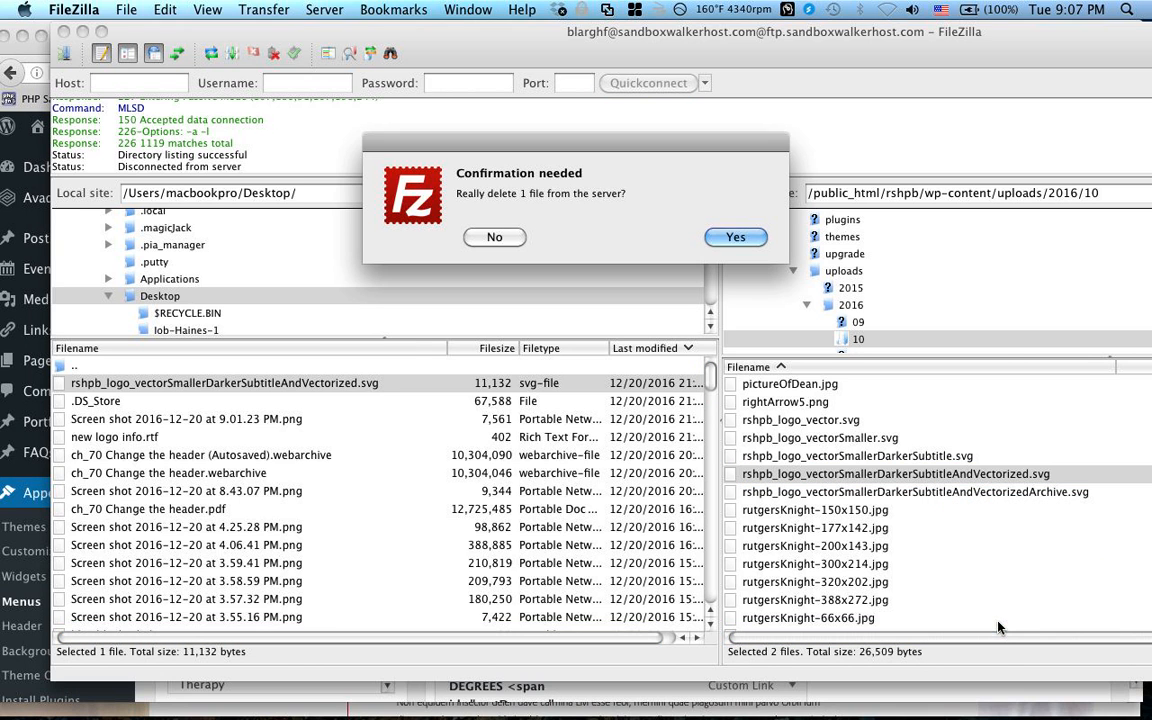
click(737, 238)
Step: Rename the archived logo on the server to rshpb_logo_vectorSmallerDarkerSubtitleAndVectorized.svg and minimize the FileZilla window
click(1005, 476)
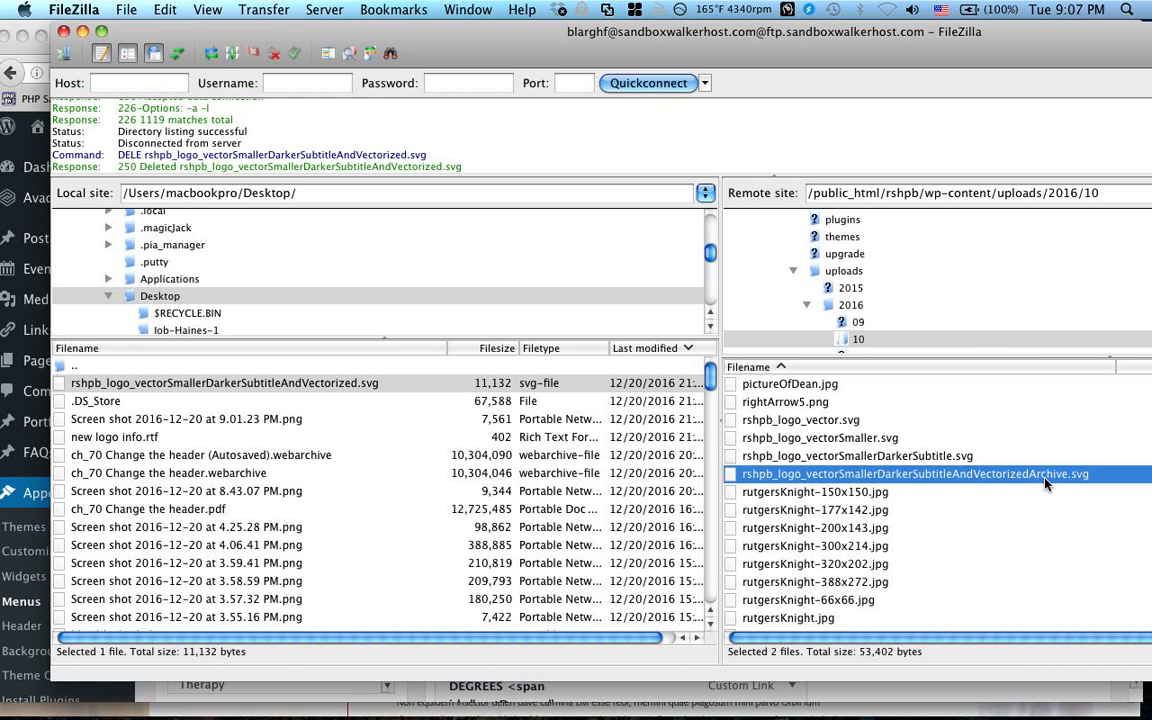
click(1003, 476)
drag(1101, 472, 1062, 472)
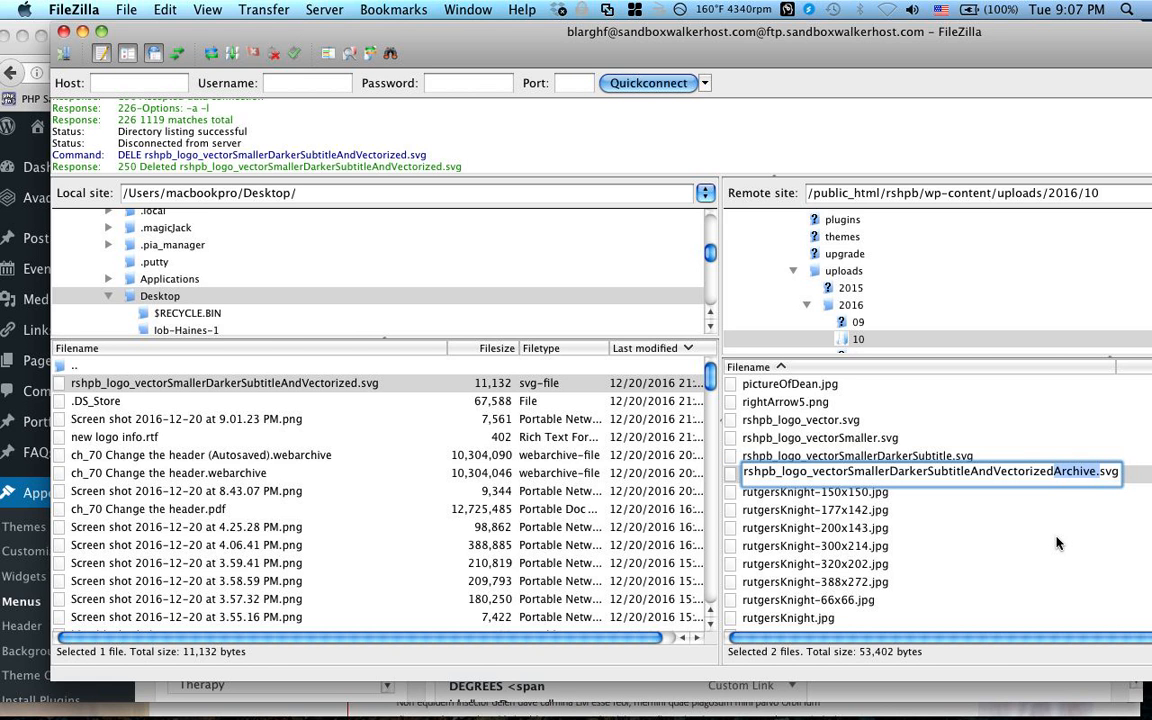
key(BackSpace)
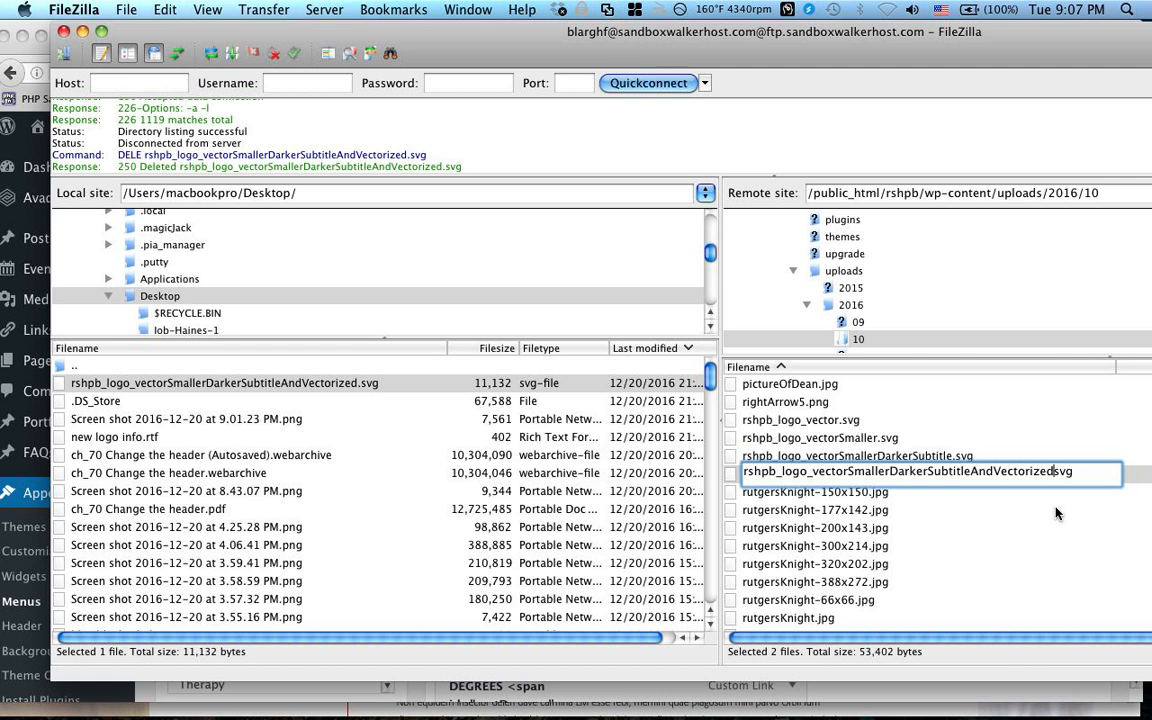
text(.)
click(965, 510)
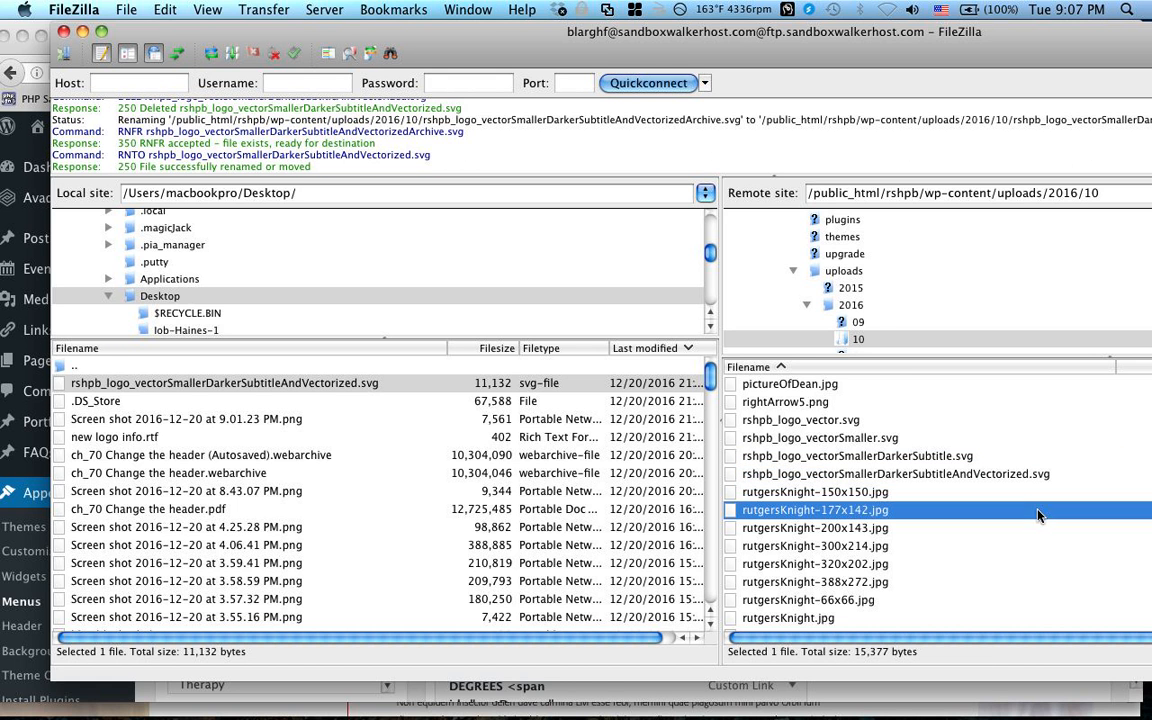
click(83, 31)
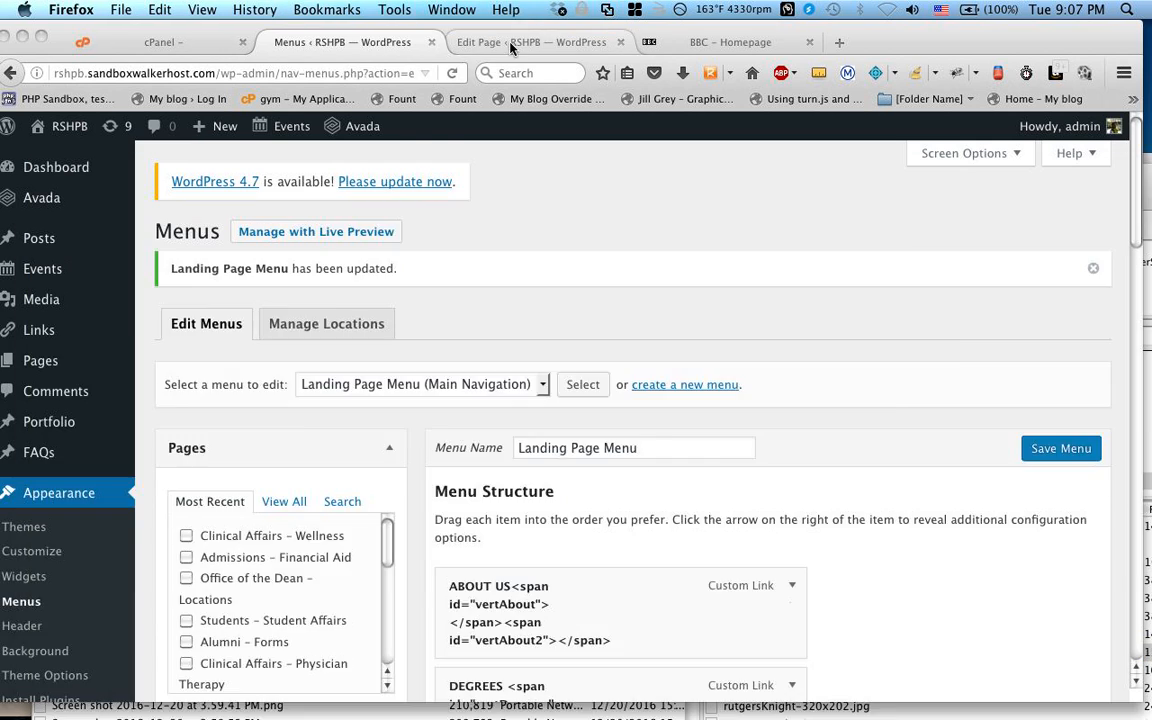
Step: Switch to Chrome and reload the Clinical Affairs – Physician Assistant page to check its header logo
click(510, 48)
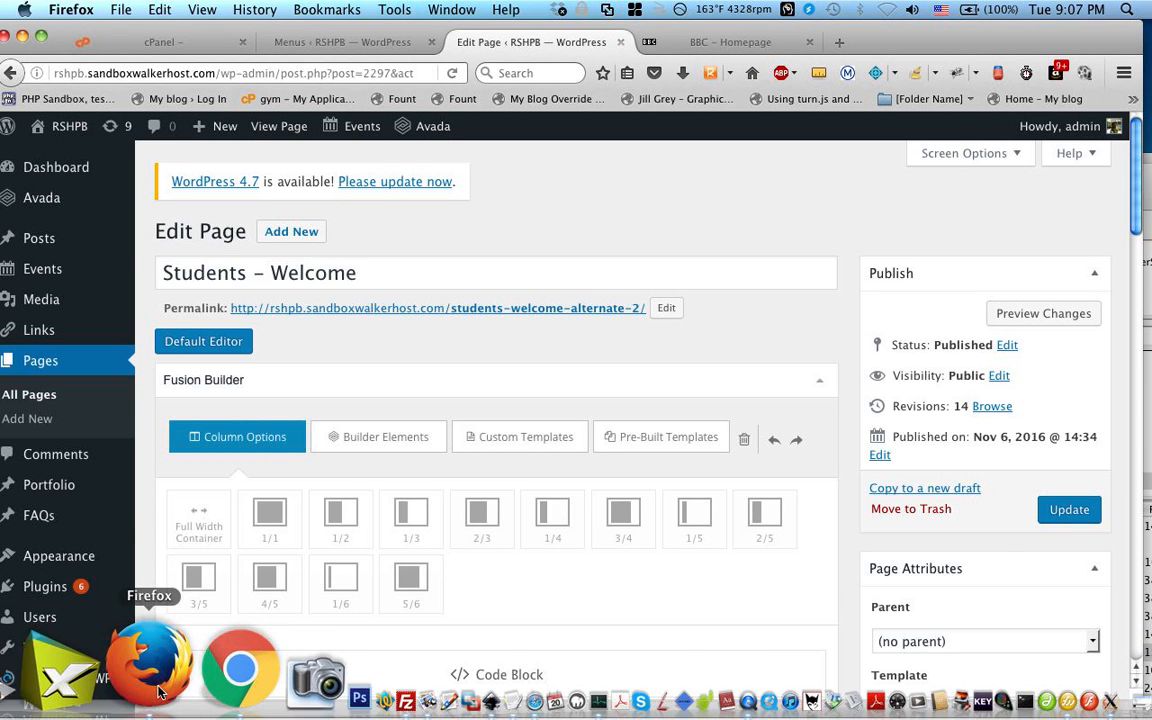
click(175, 690)
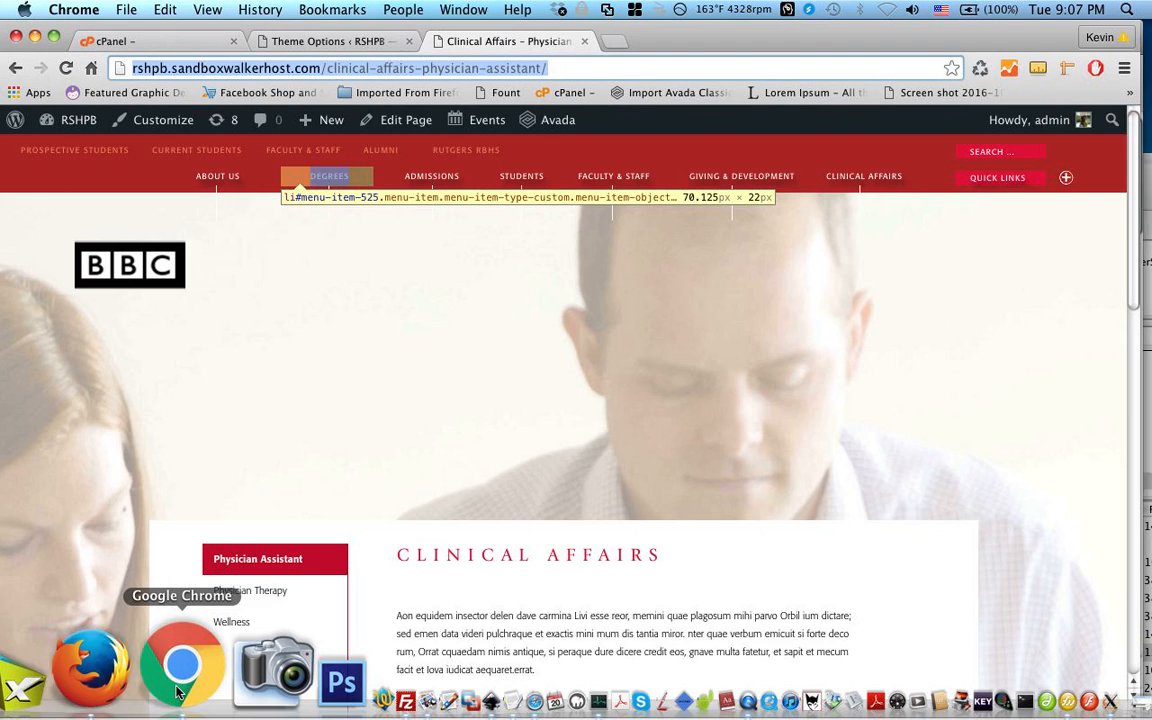
click(66, 69)
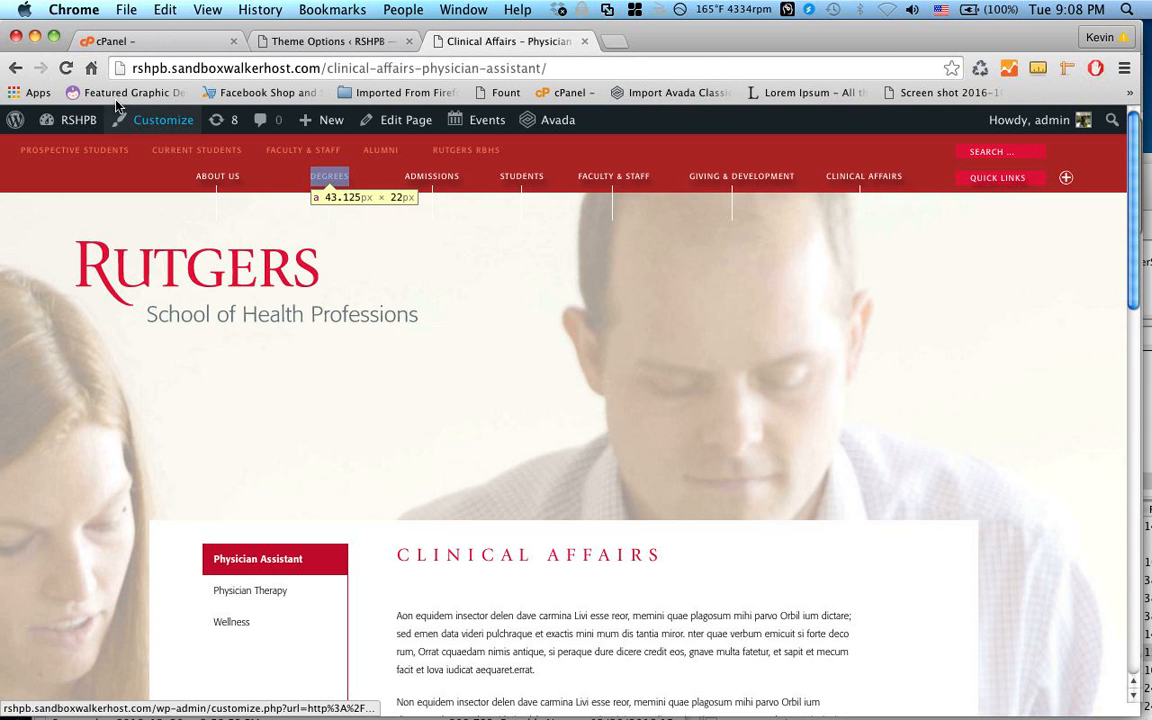
click(65, 70)
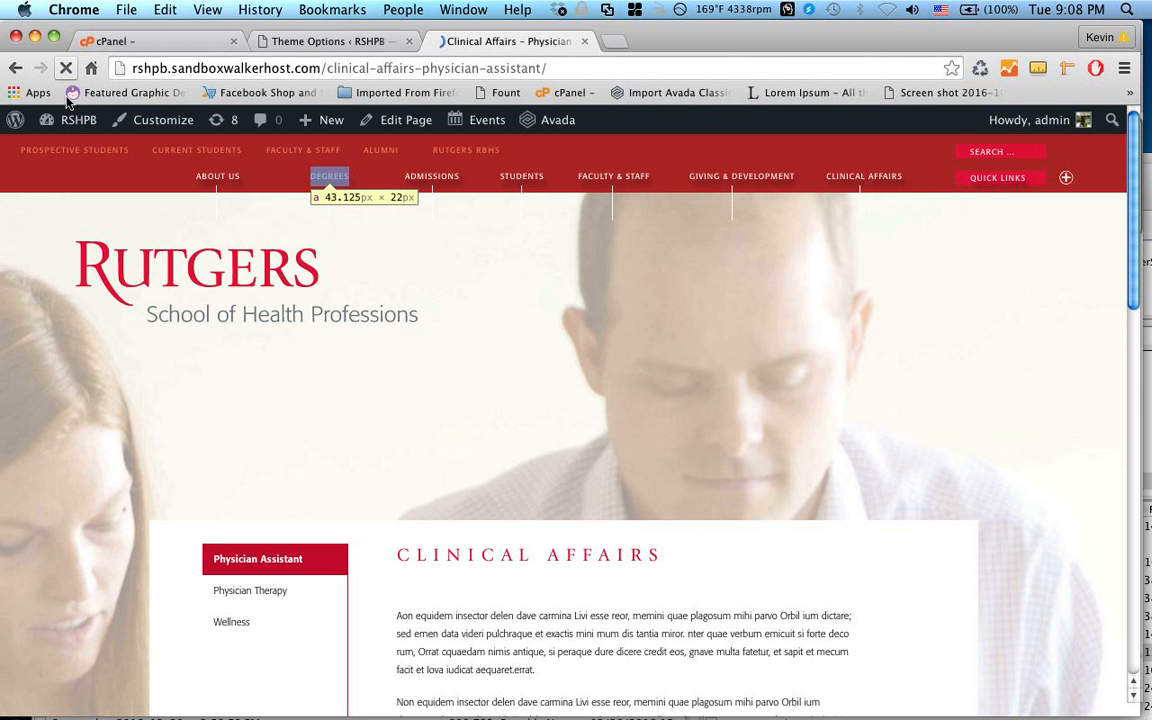
Step: Switch to TextEdit and read the header notes from section 8 on changing the logo through section 9 on design incompatibility
mouse_move(150, 705)
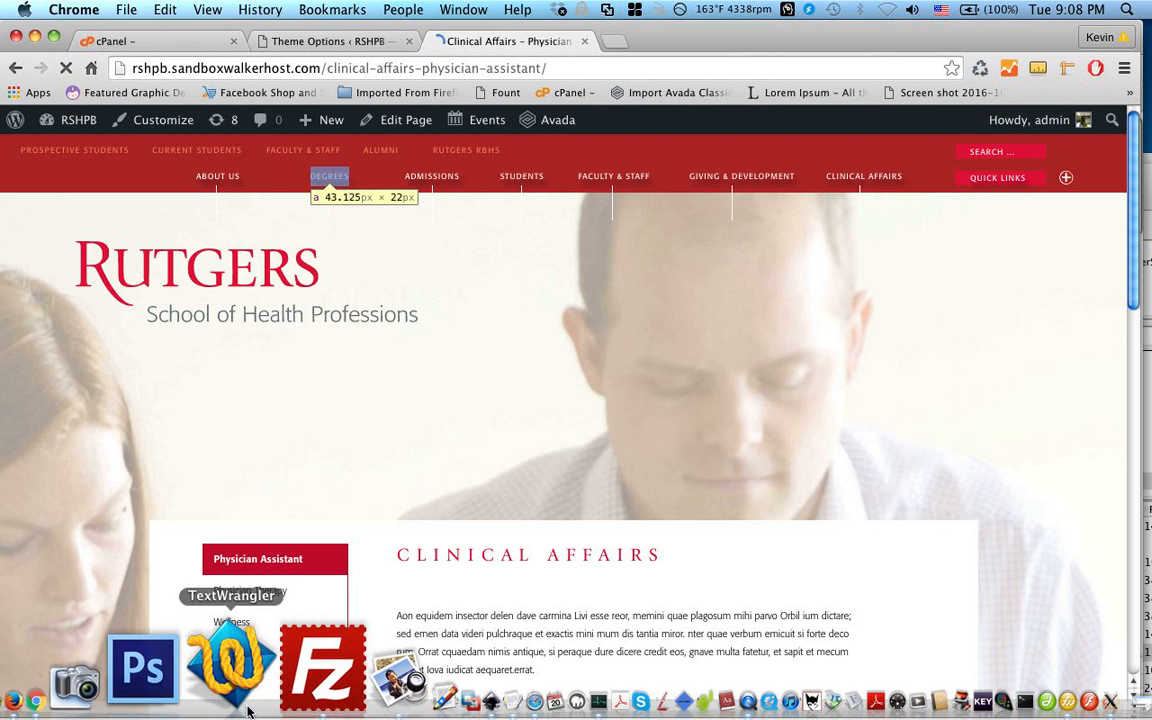
click(400, 700)
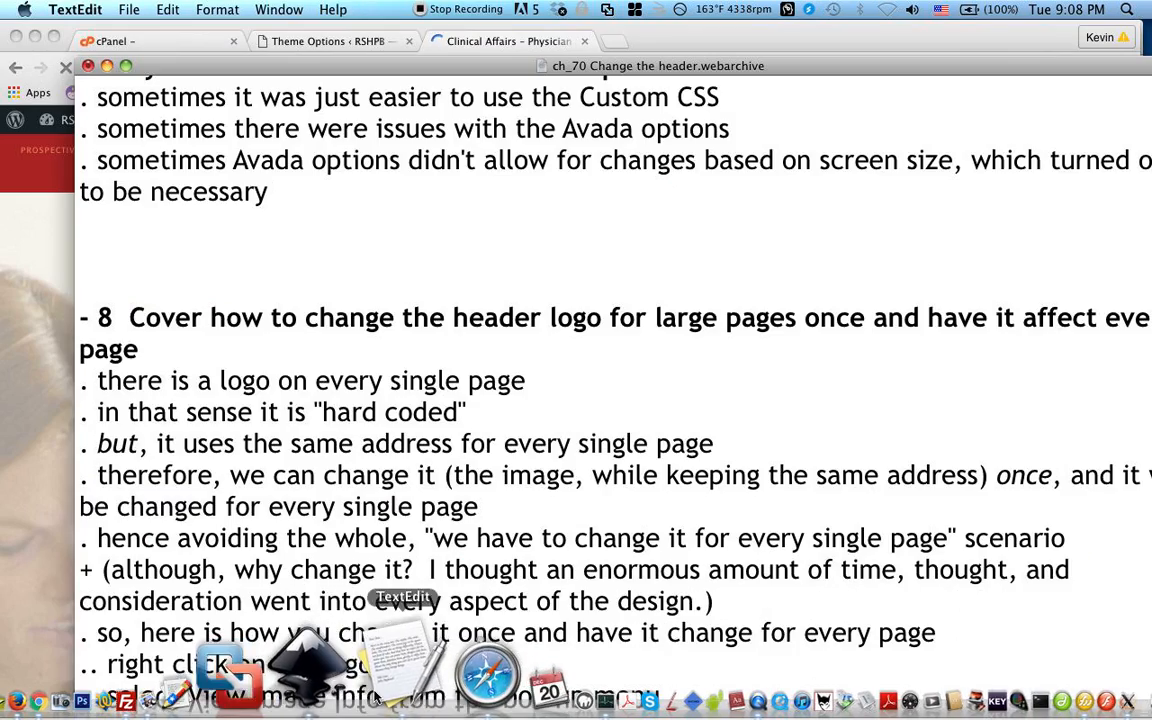
scroll(531, 433, down, 4)
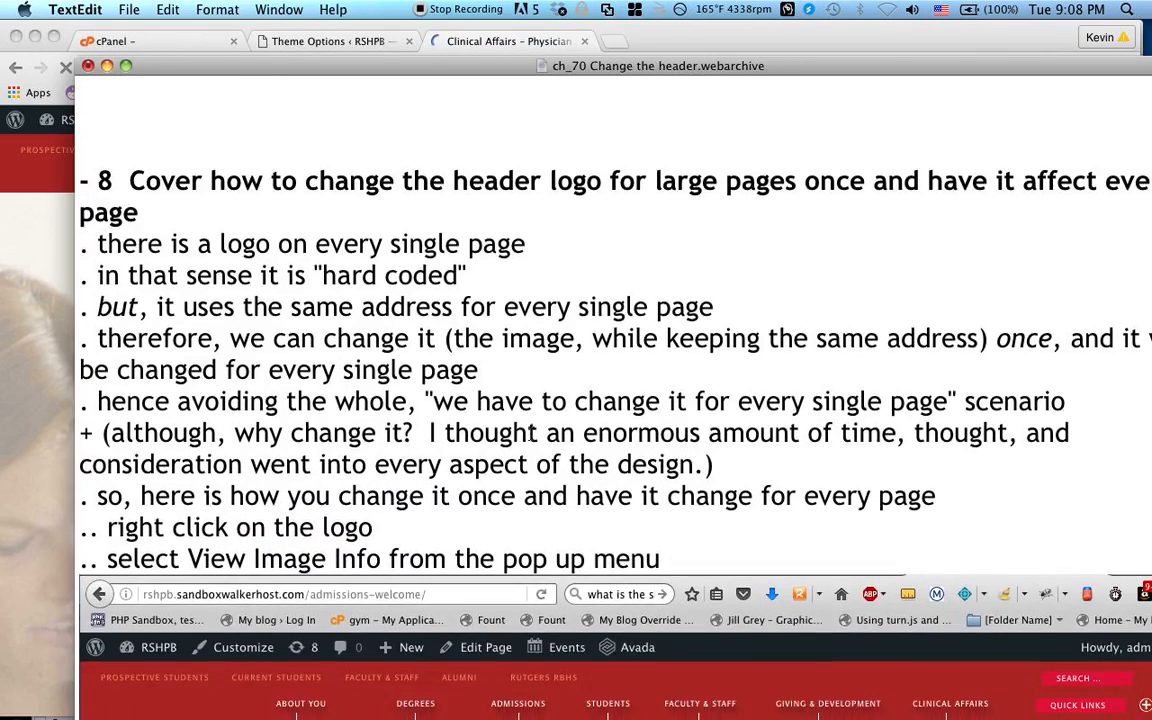
scroll(532, 435, down, 20)
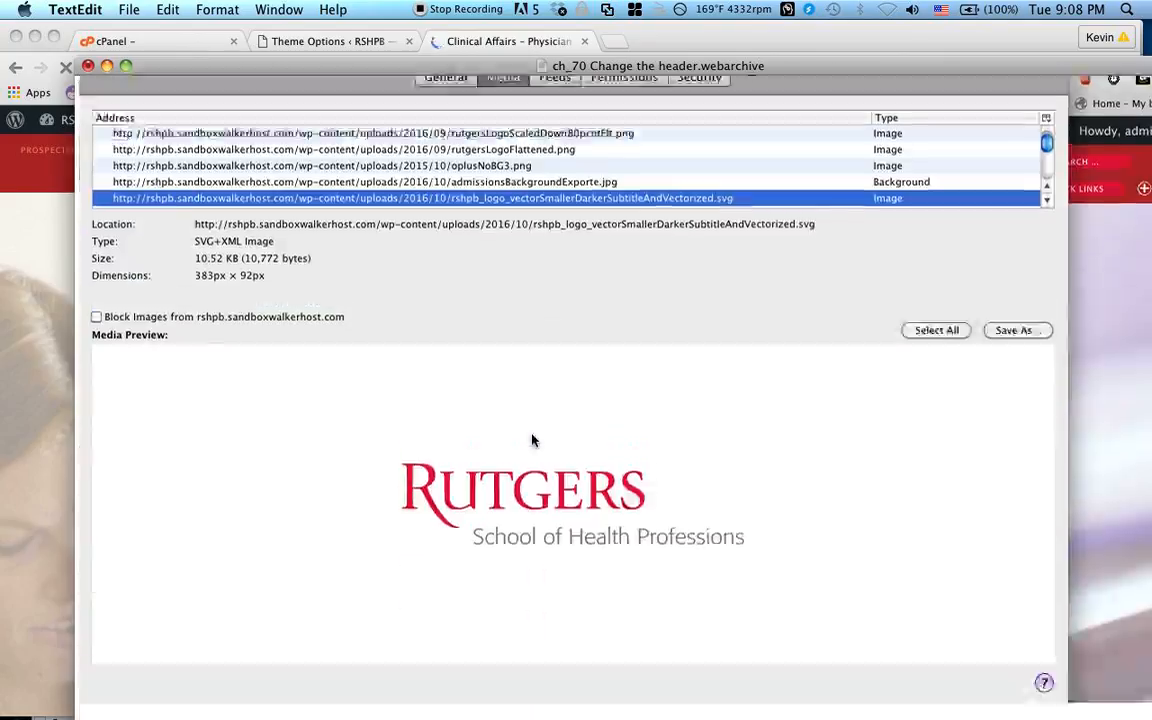
scroll(531, 440, down, 15)
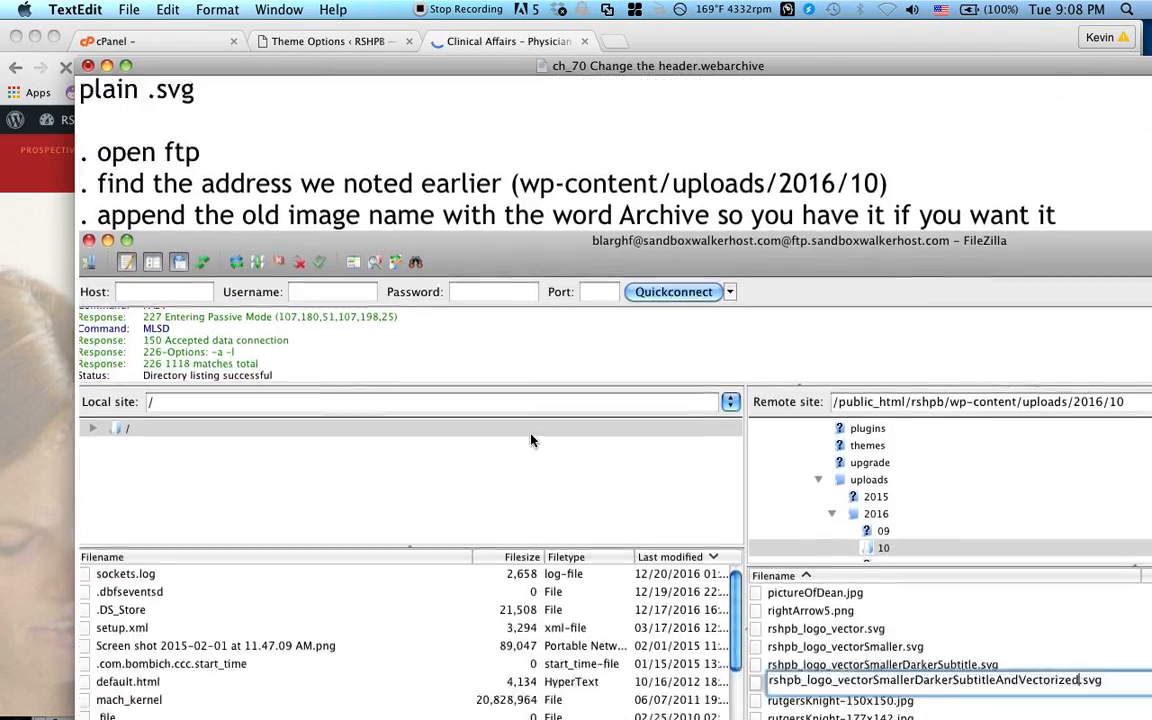
scroll(531, 440, down, 15)
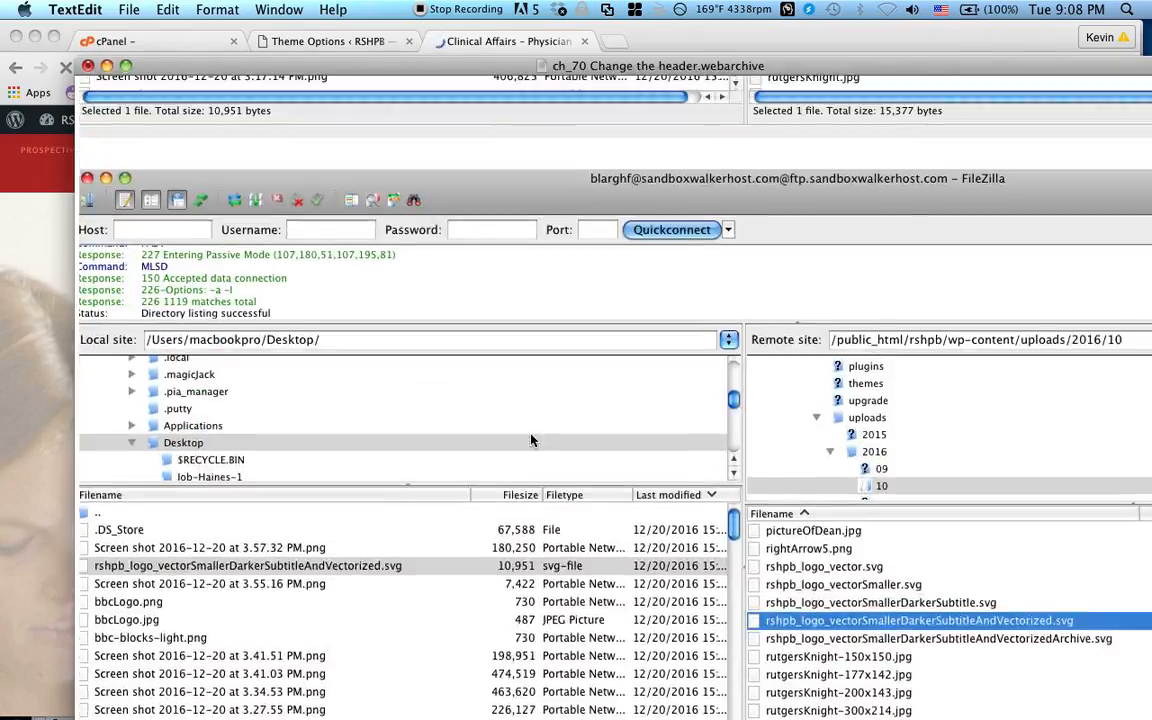
scroll(531, 440, down, 15)
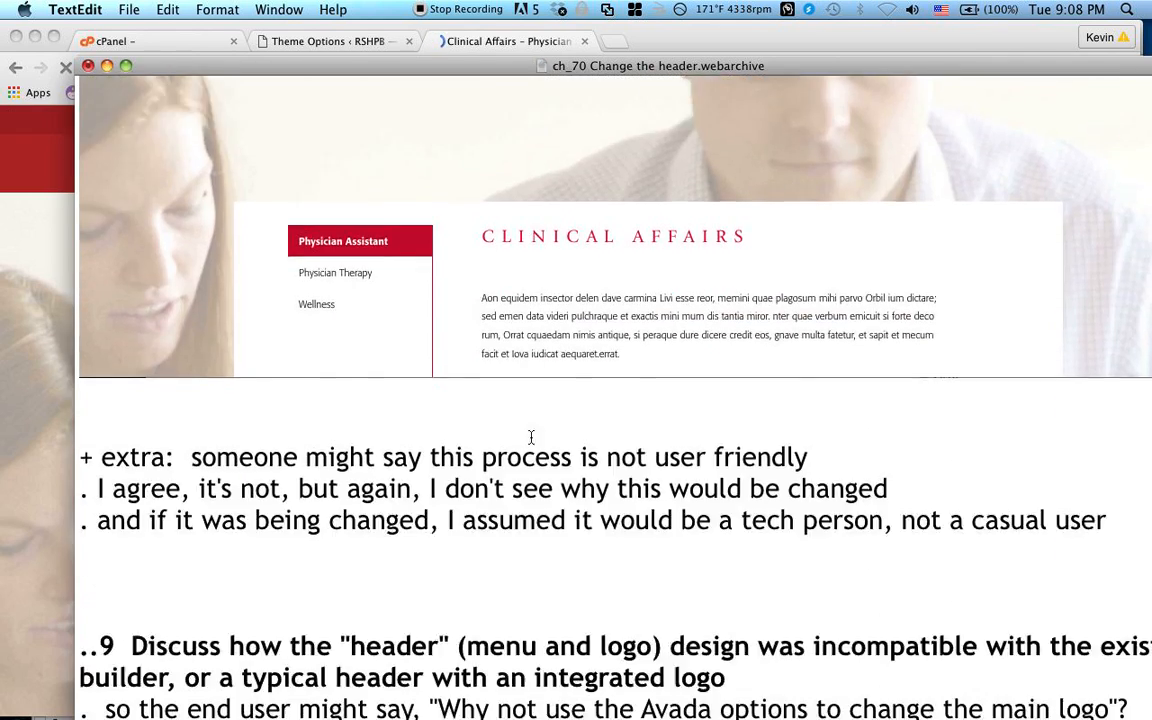
scroll(531, 437, down, 5)
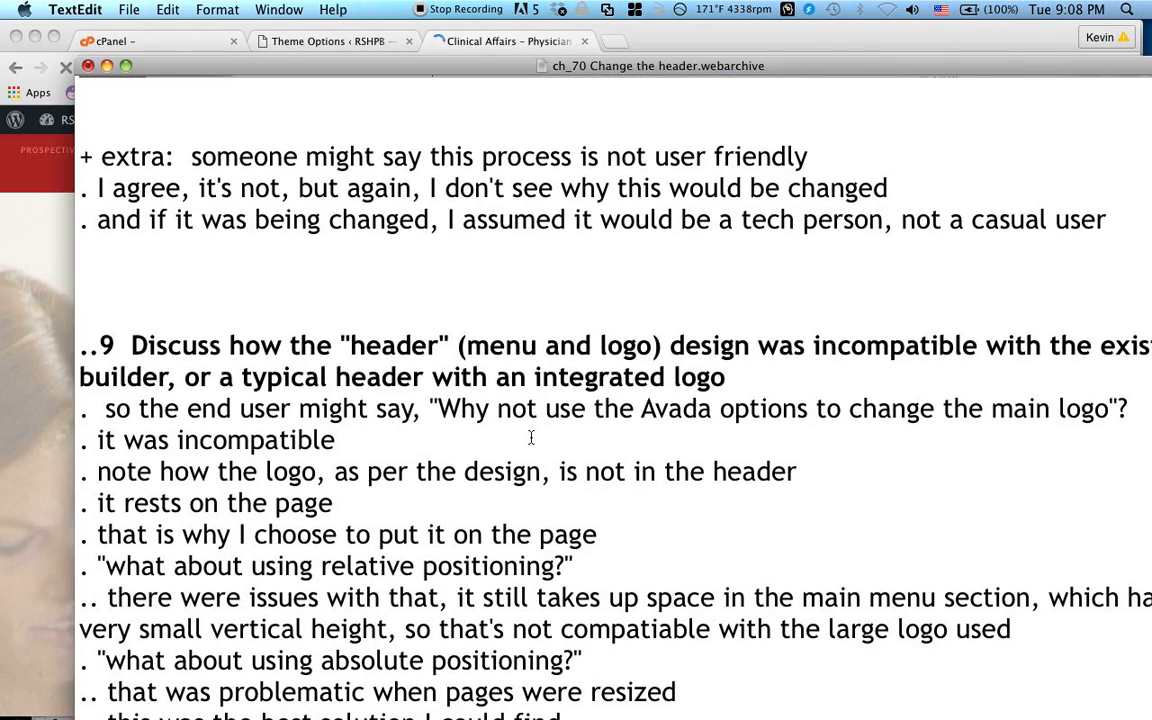
scroll(531, 437, down, 3)
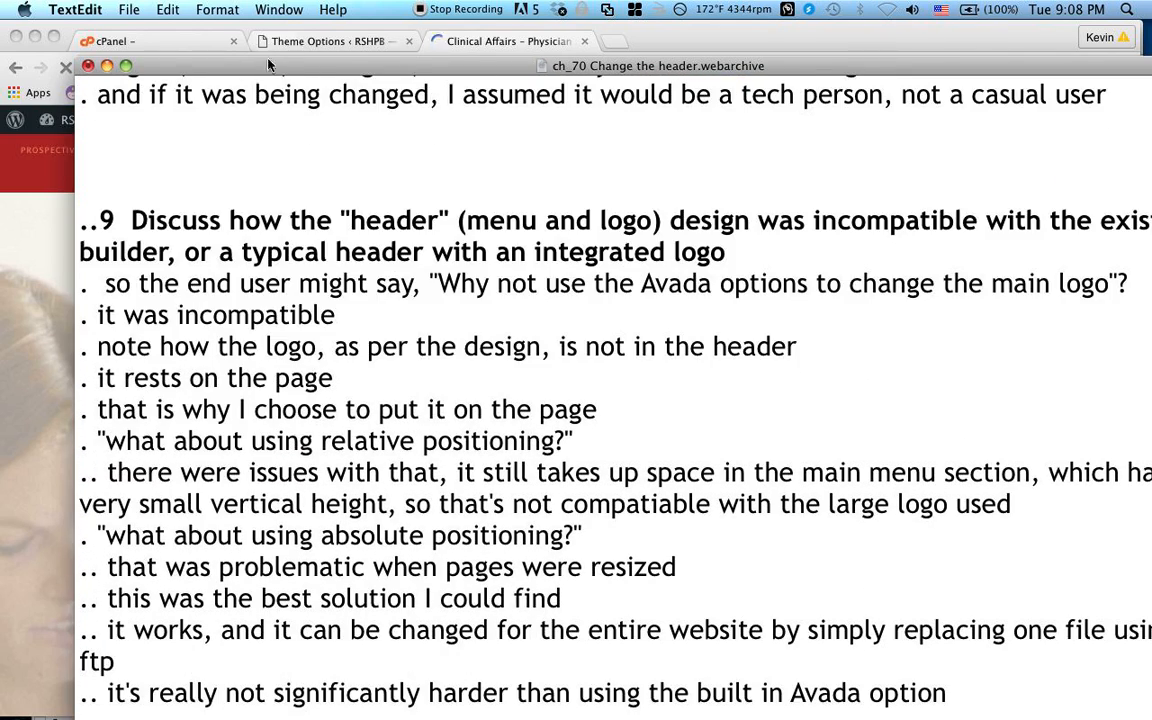
drag(268, 65, 206, 10)
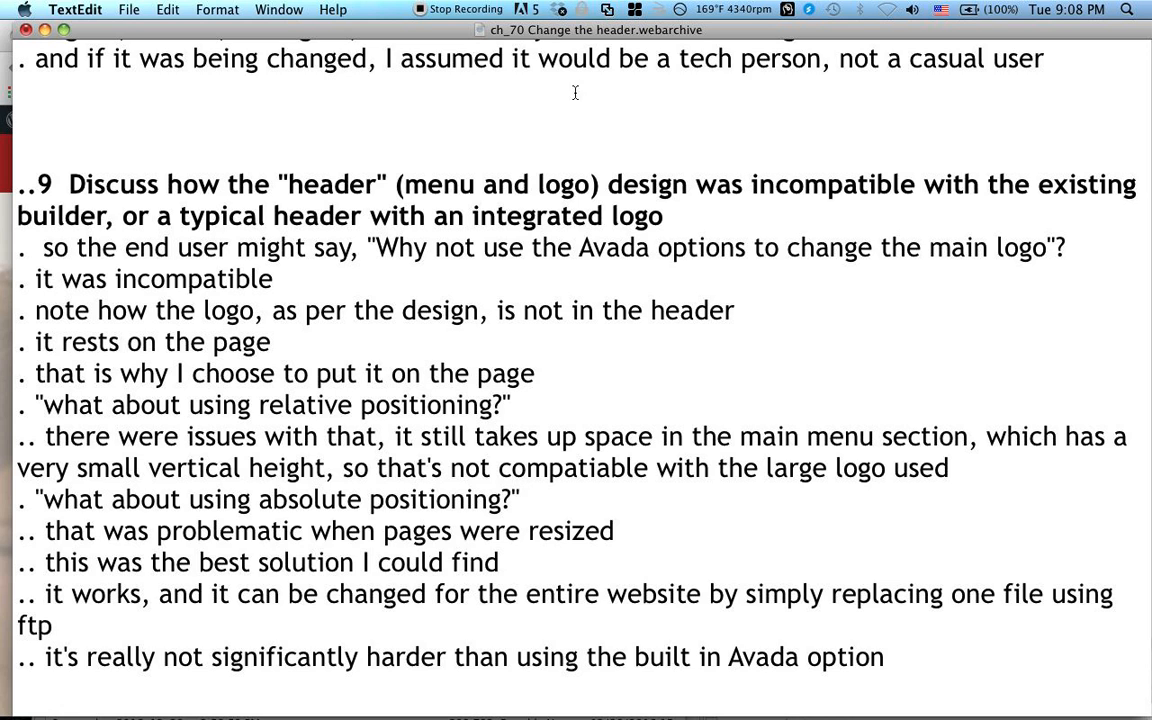
drag(454, 31, 592, 92)
Step: Return to Chrome and close the Clinical Affairs page to get back to Avada's Theme Options
click(38, 258)
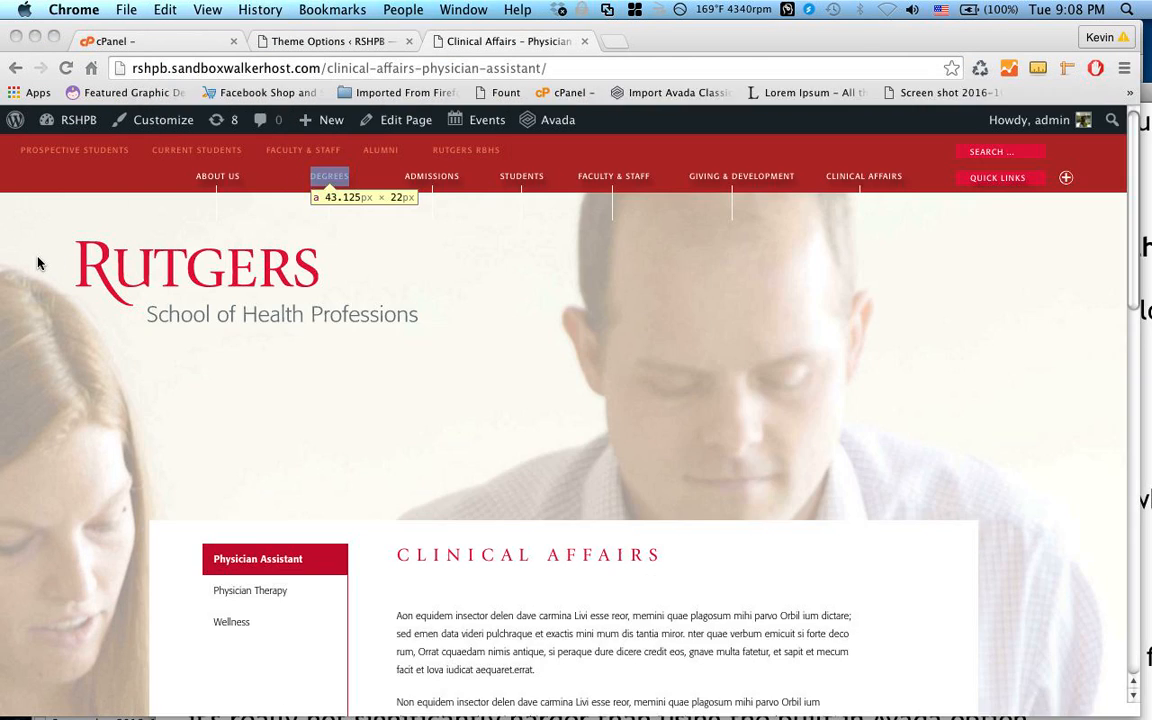
mouse_move(77, 119)
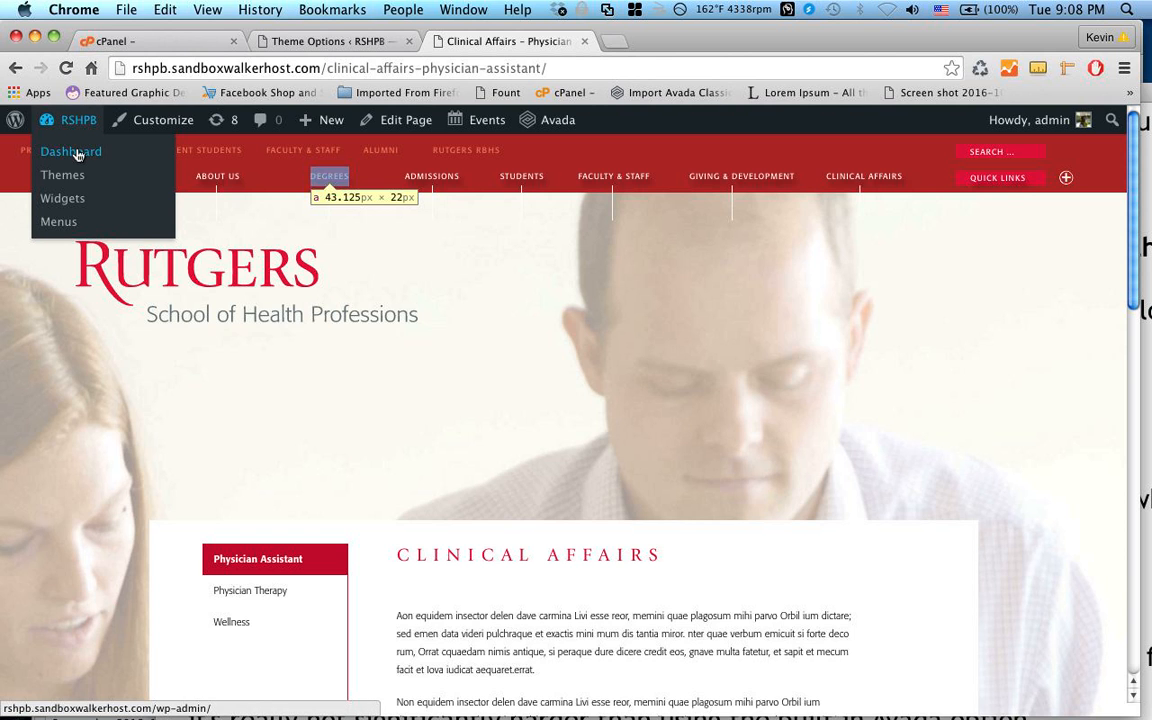
click(584, 44)
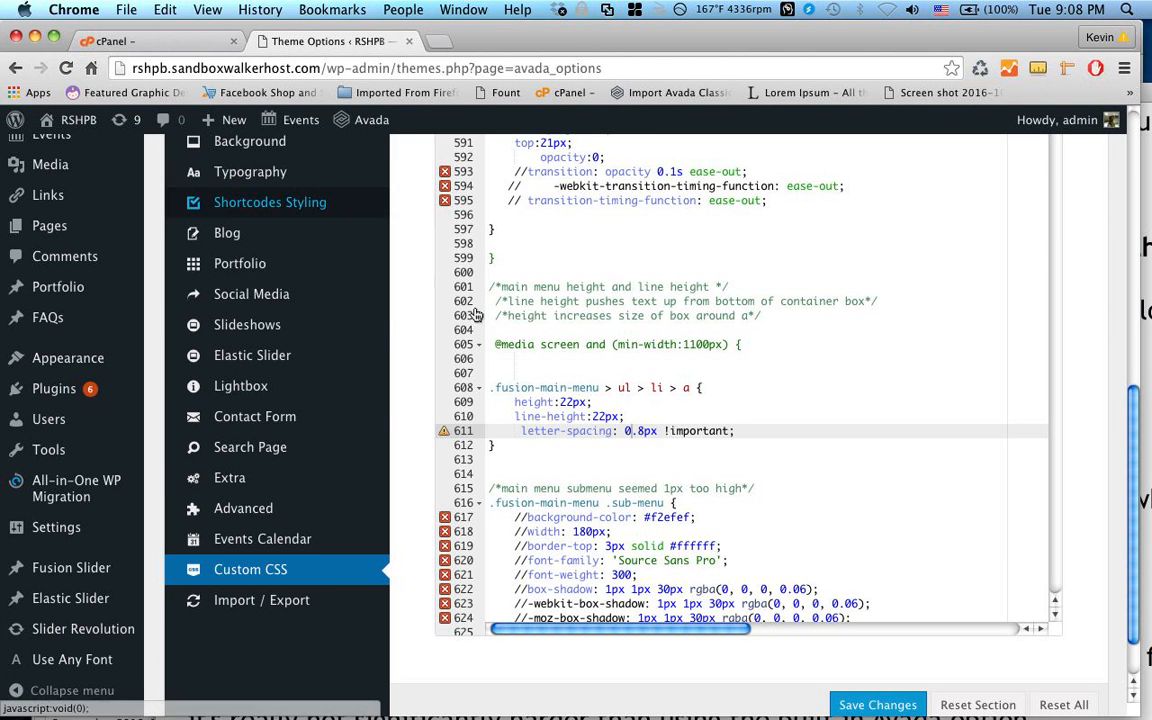
scroll(100, 275, up, 15)
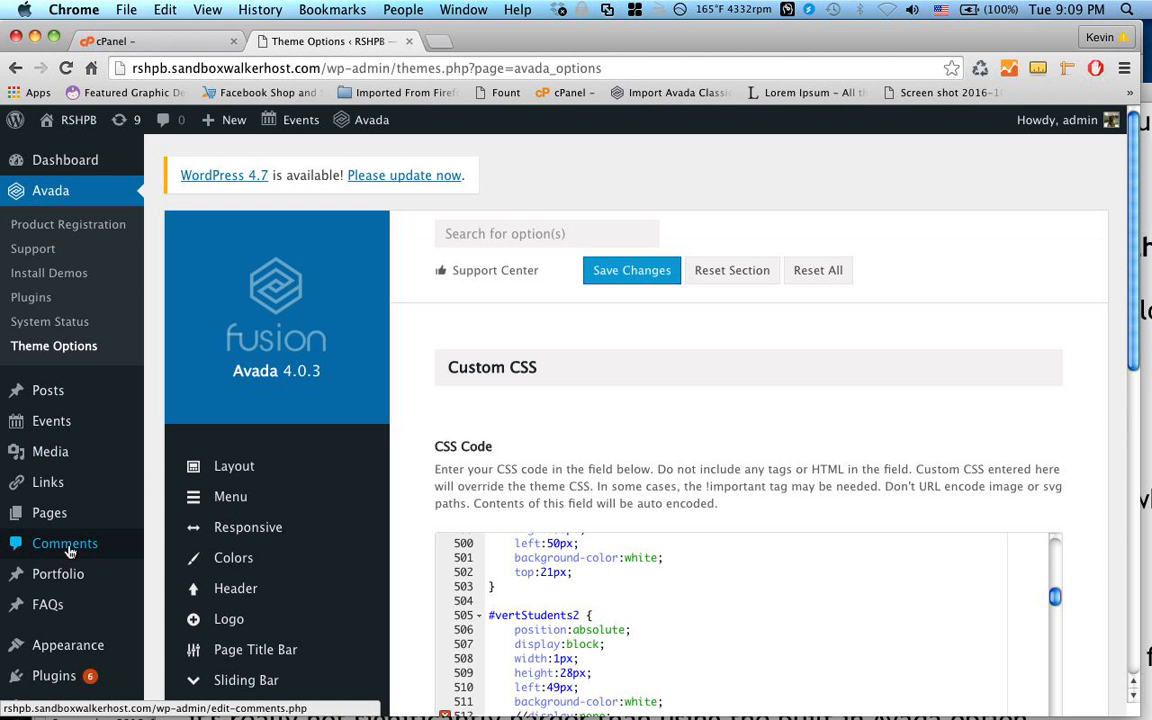
scroll(70, 550, down, 1)
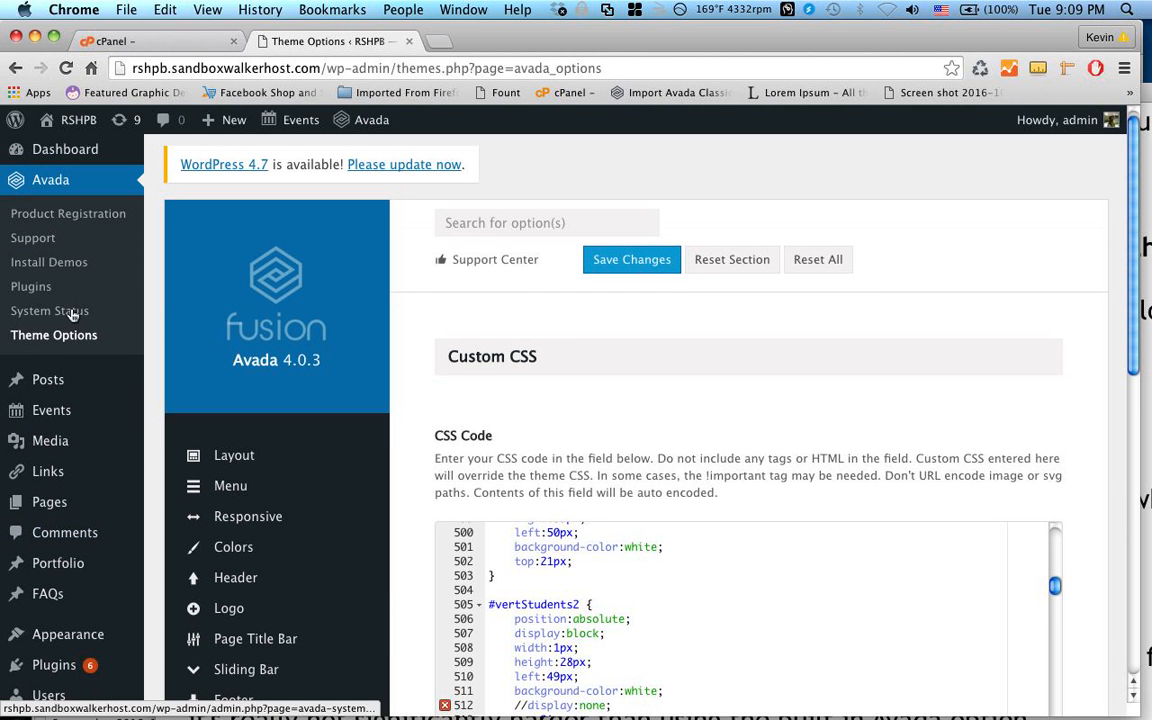
Step: Open the Main Menu options and review the menu height, padding and dropdown settings
mouse_move(257, 489)
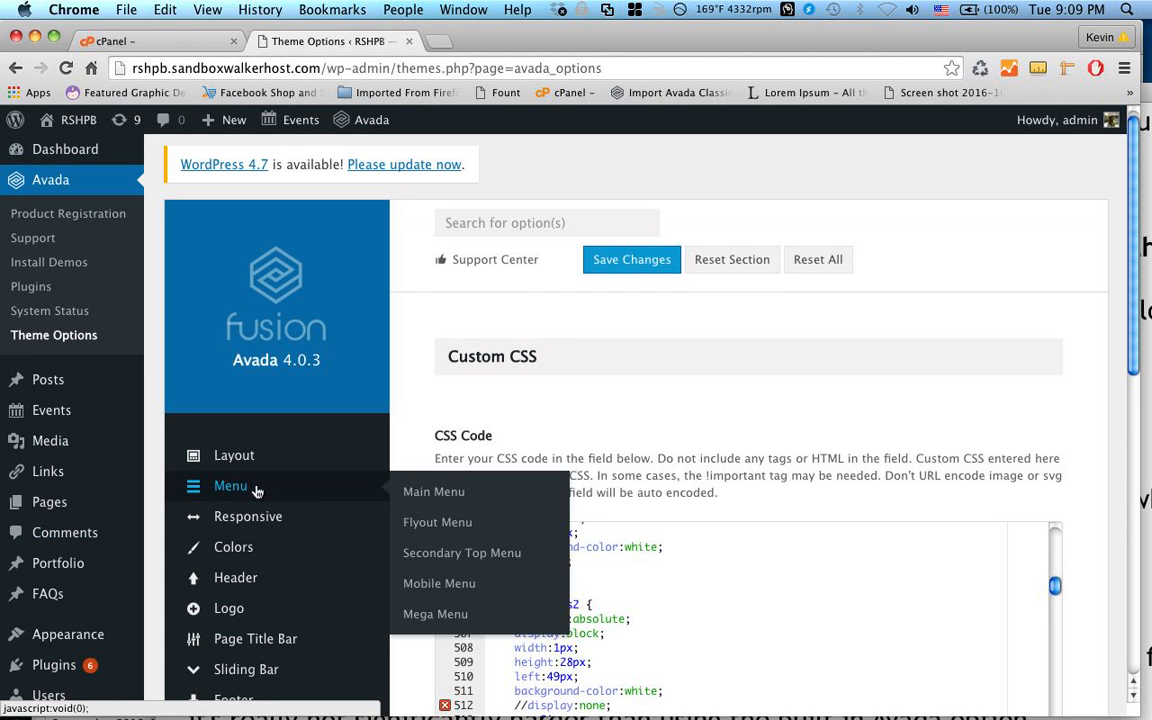
click(427, 494)
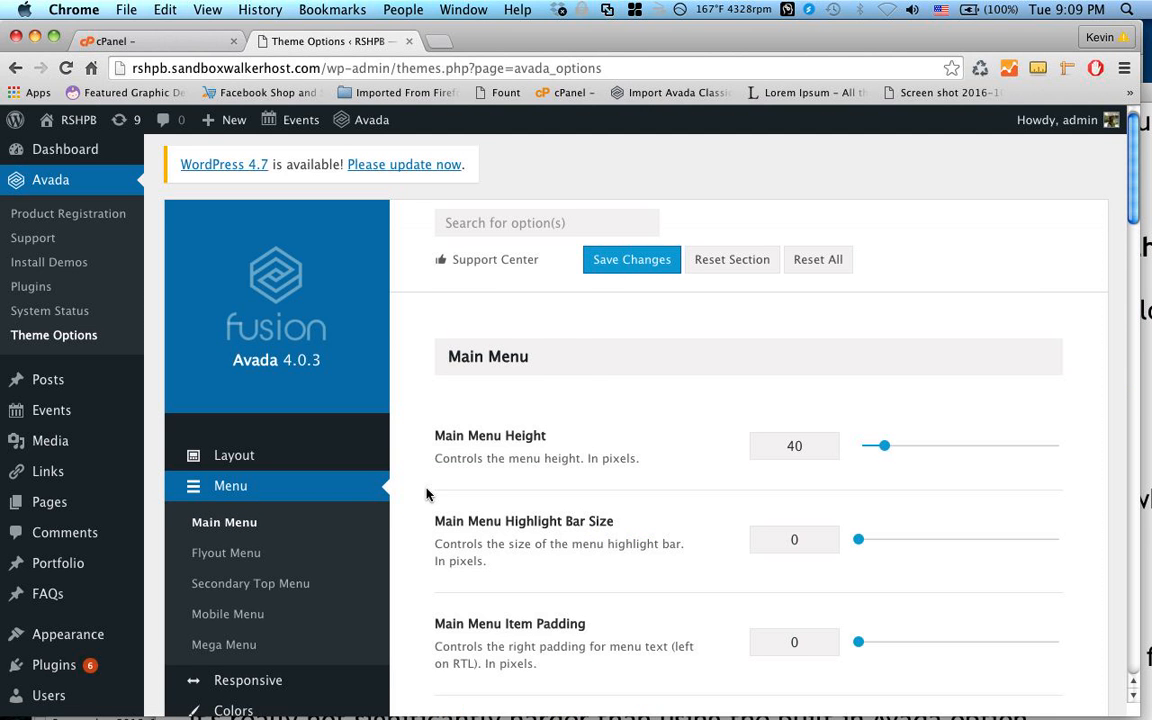
scroll(597, 386, down, 3)
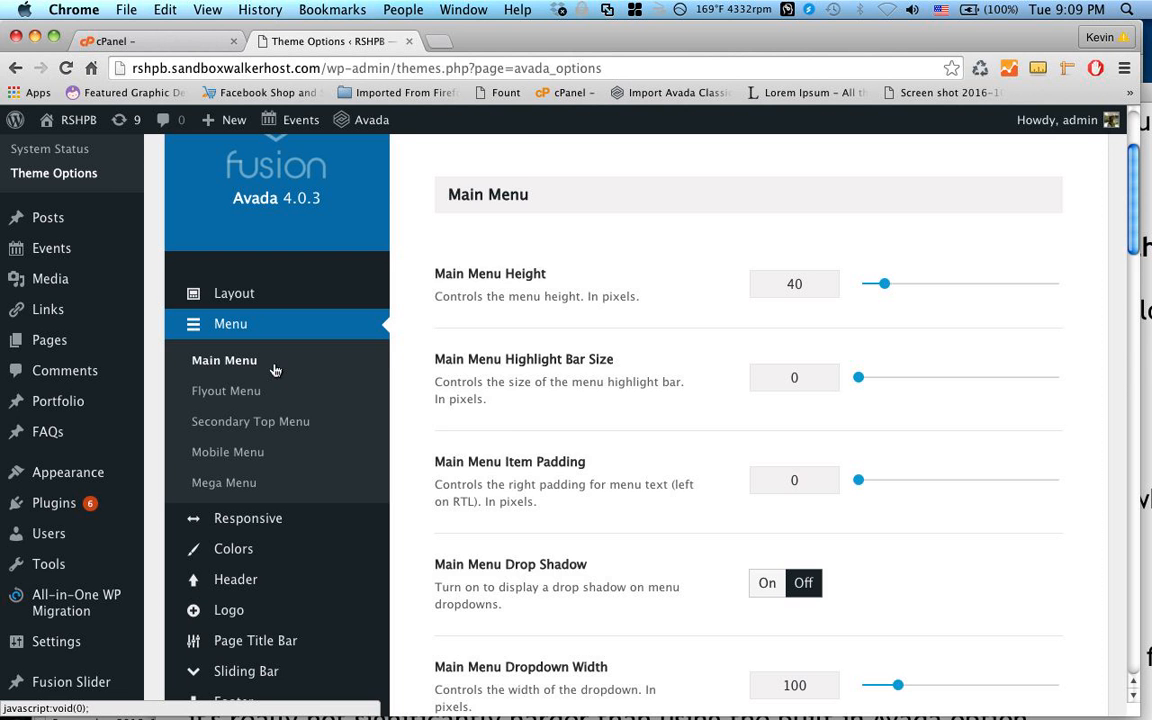
scroll(632, 375, down, 12)
scroll(632, 375, up, 6)
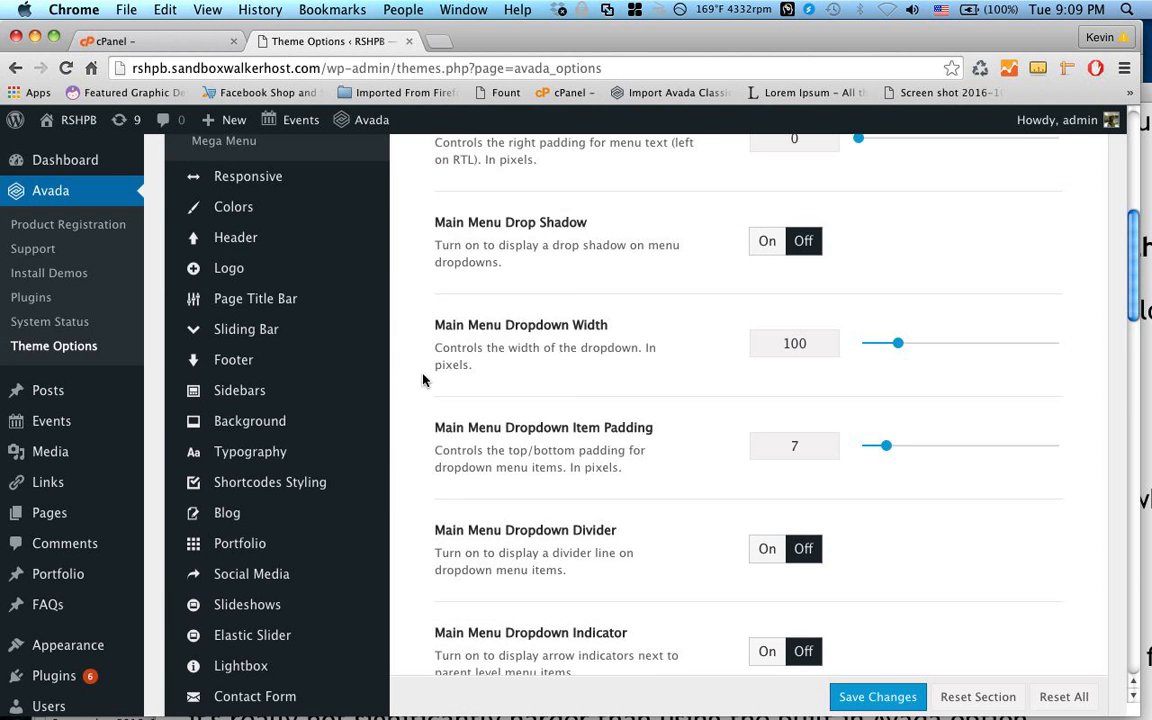
Step: Open the Header options and examine the available header layouts
mouse_move(246, 291)
mouse_move(255, 237)
click(418, 244)
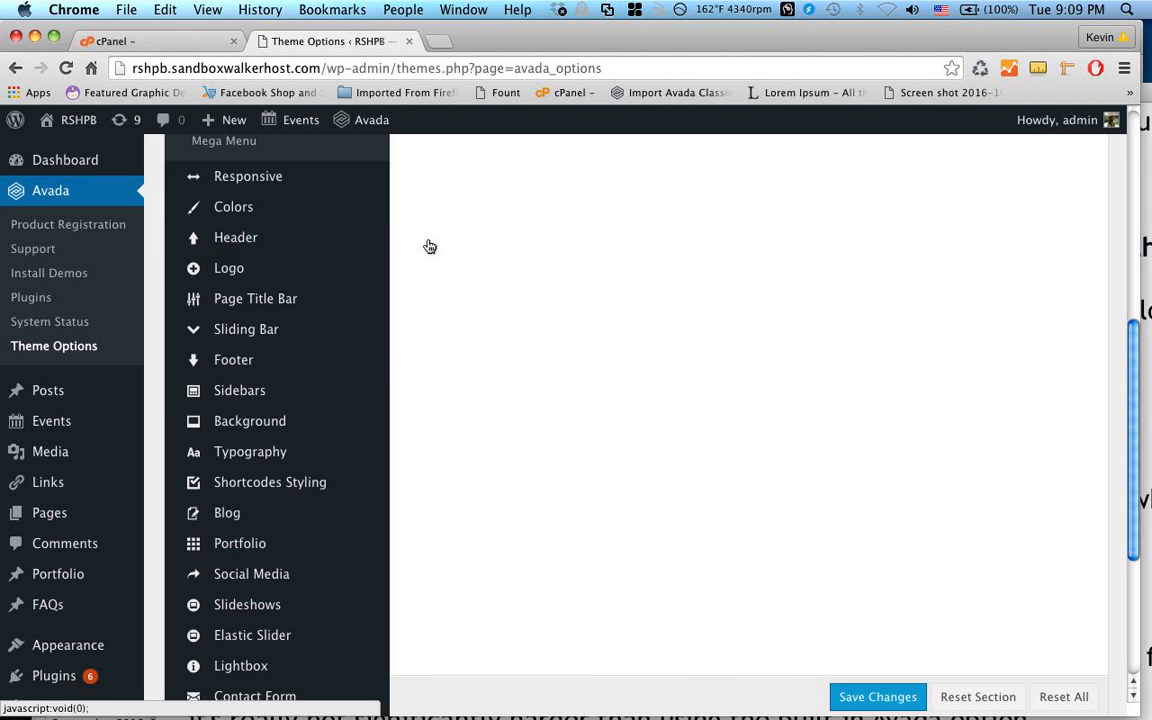
mouse_move(848, 278)
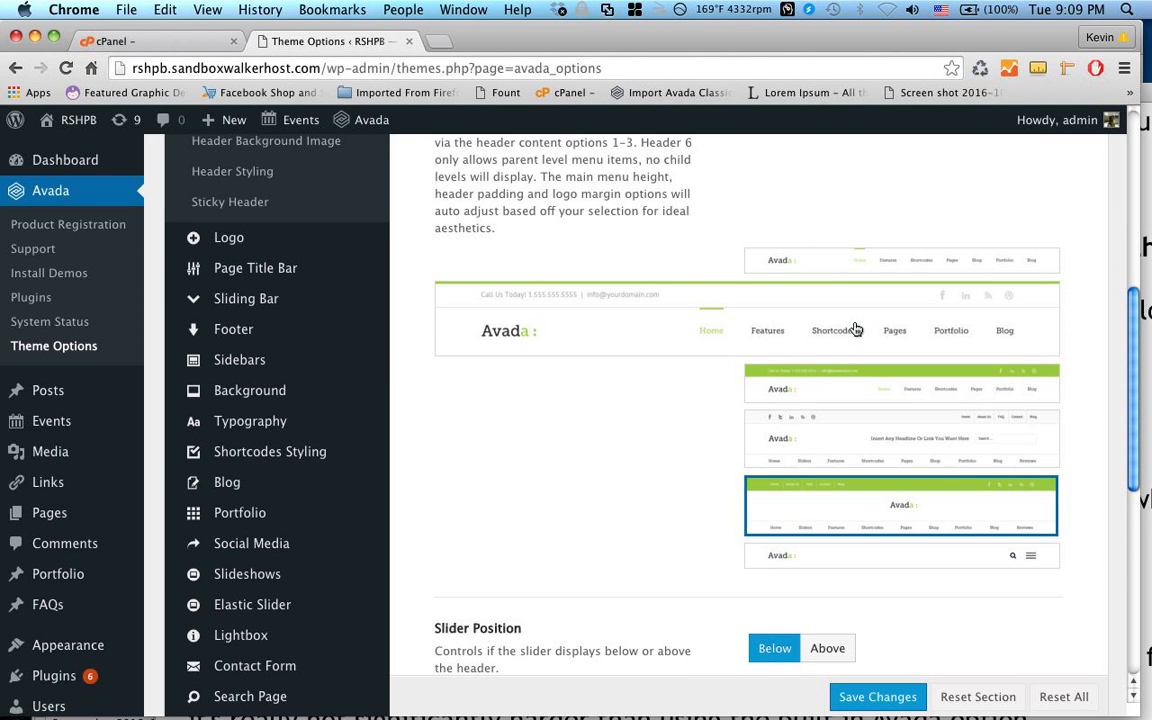
Step: Enlarge and compare the individual header layout previews, checking where each places the logo relative to the menu
mouse_move(877, 388)
mouse_move(876, 418)
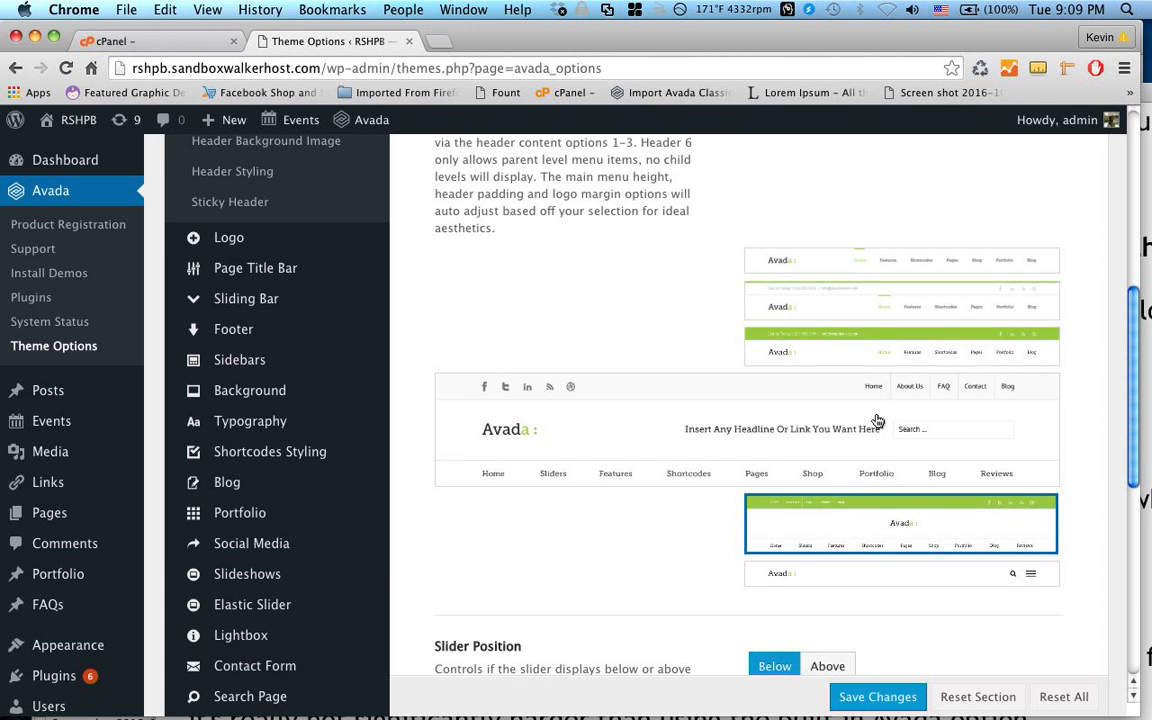
mouse_move(878, 509)
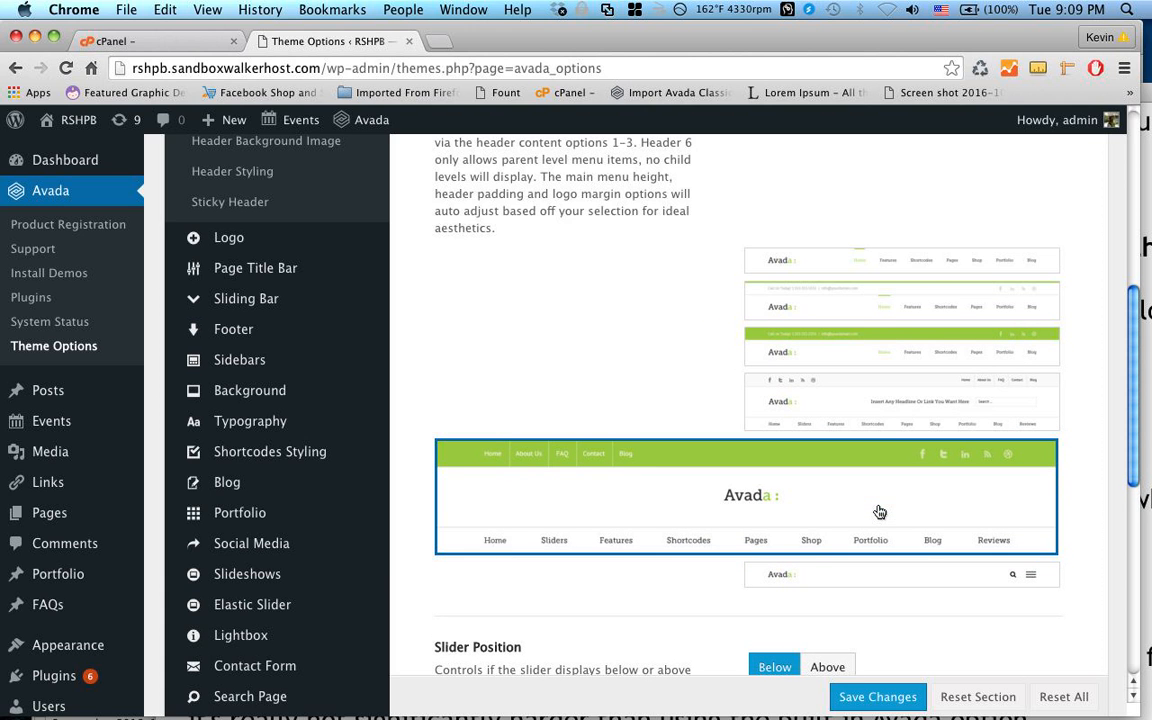
mouse_move(874, 574)
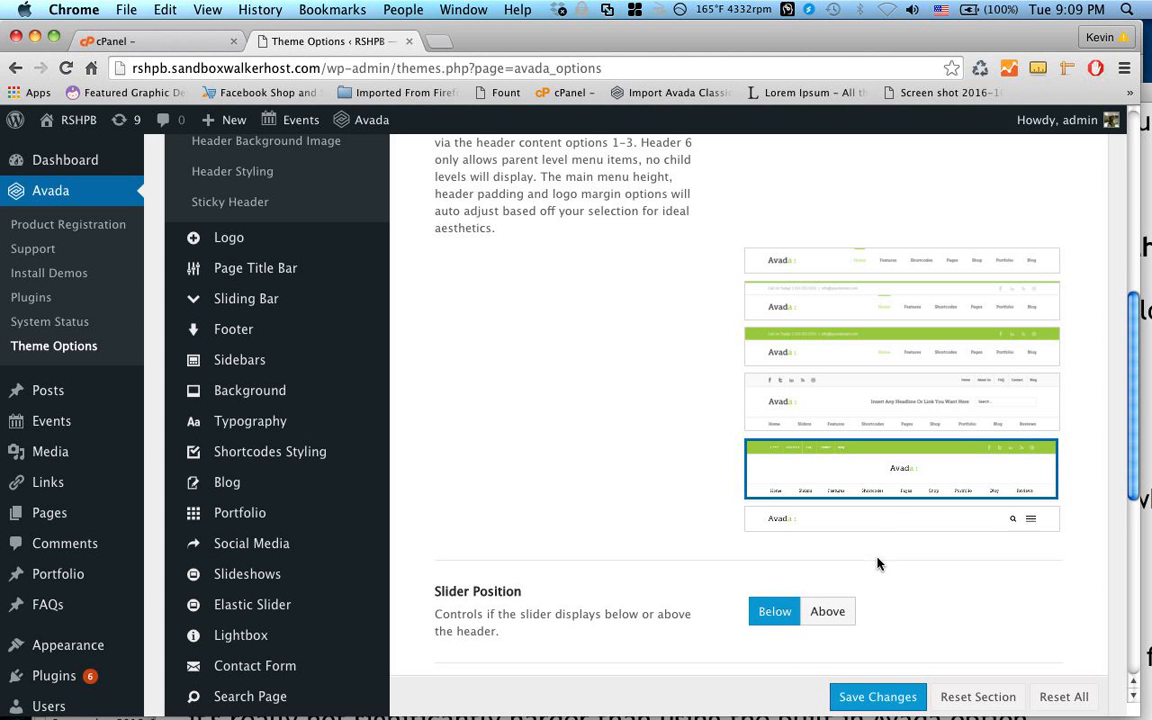
mouse_move(902, 474)
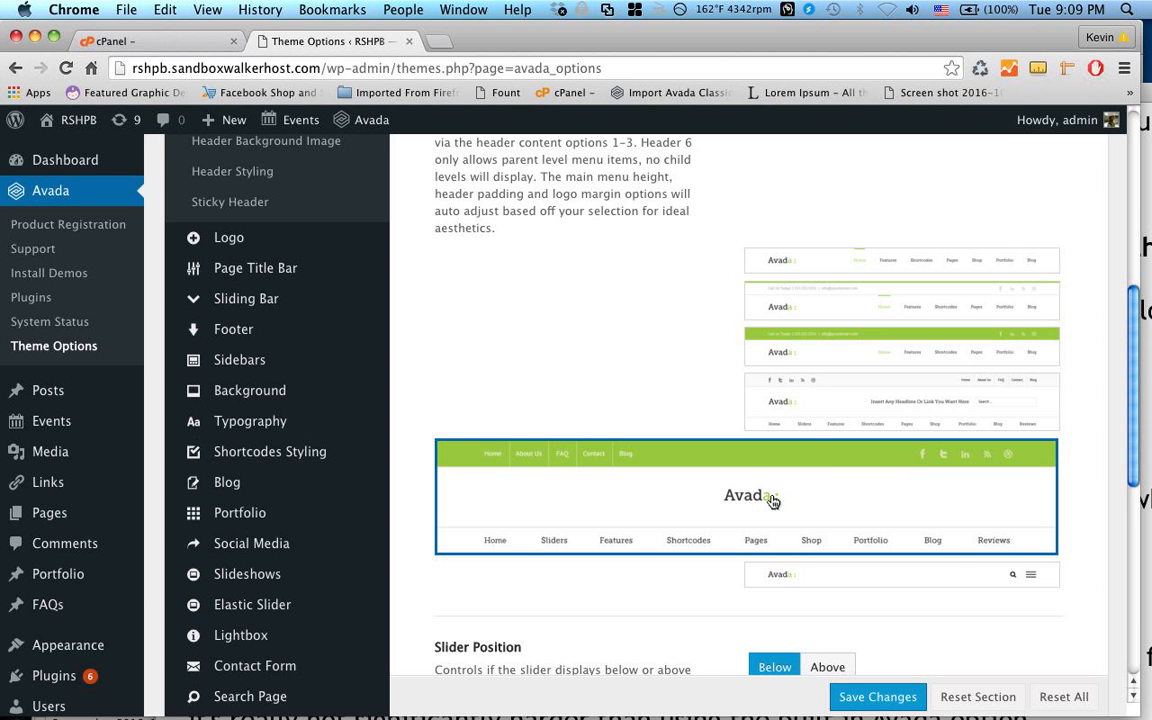
mouse_move(818, 404)
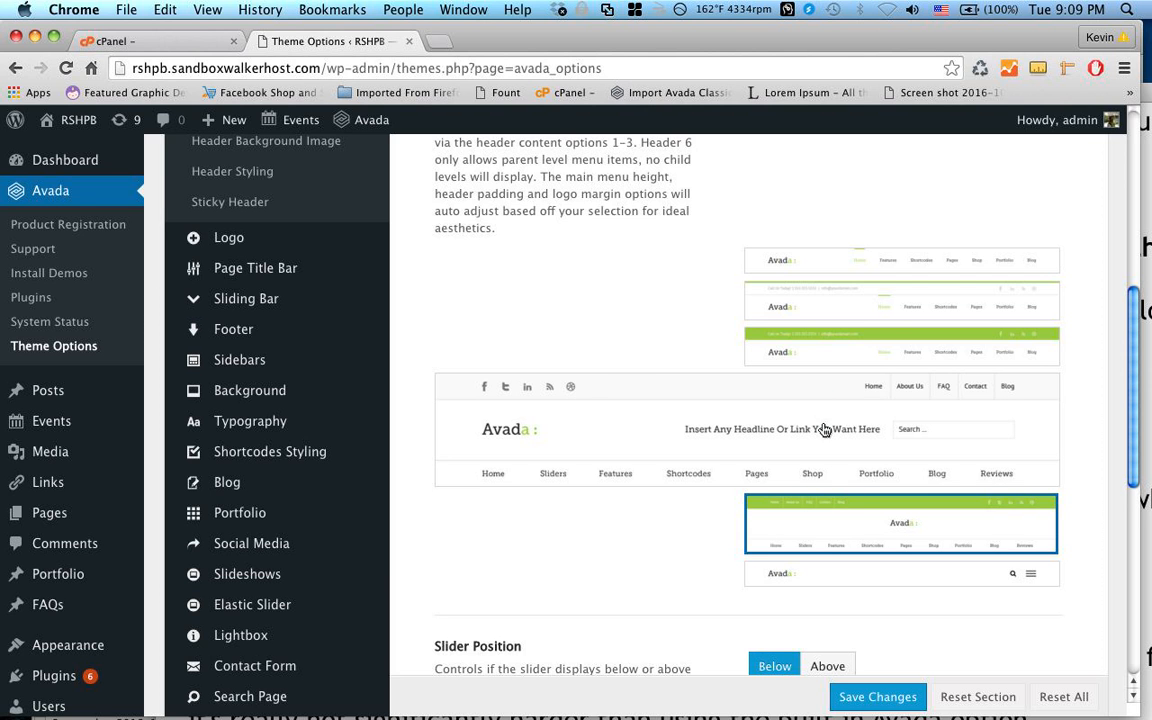
mouse_move(856, 324)
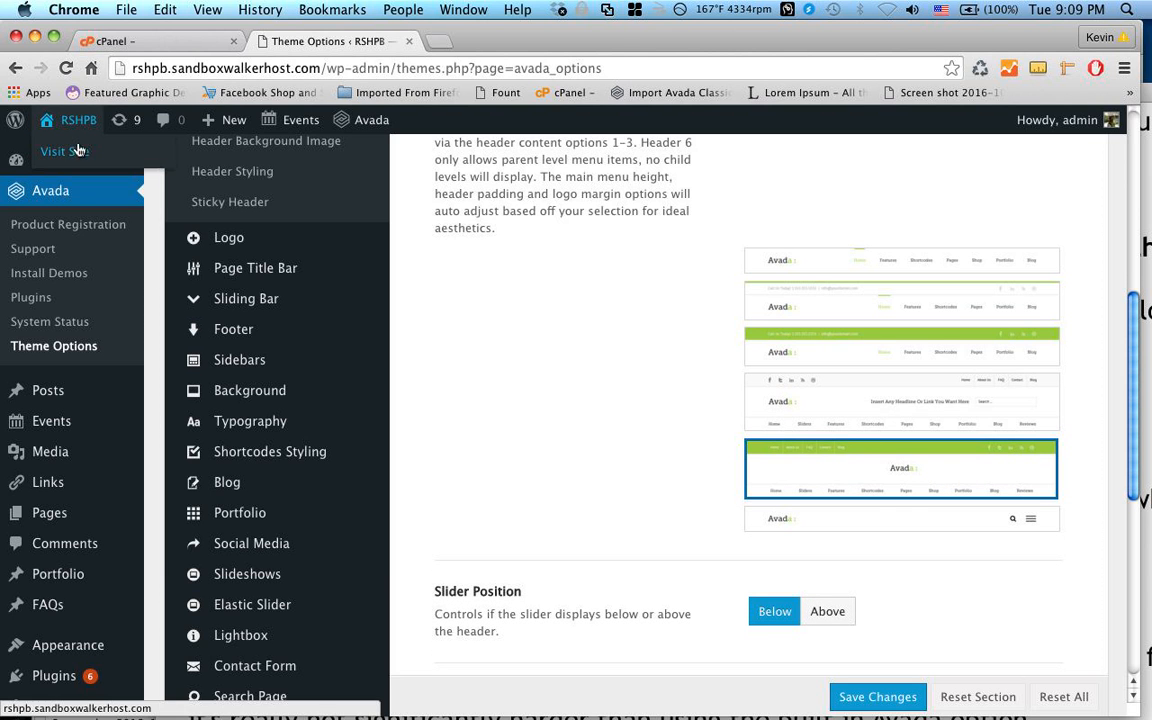
Step: Open the live site in a new tab and inspect the logo's placement on the home, Degrees and Students pages
right_click(72, 142)
click(110, 148)
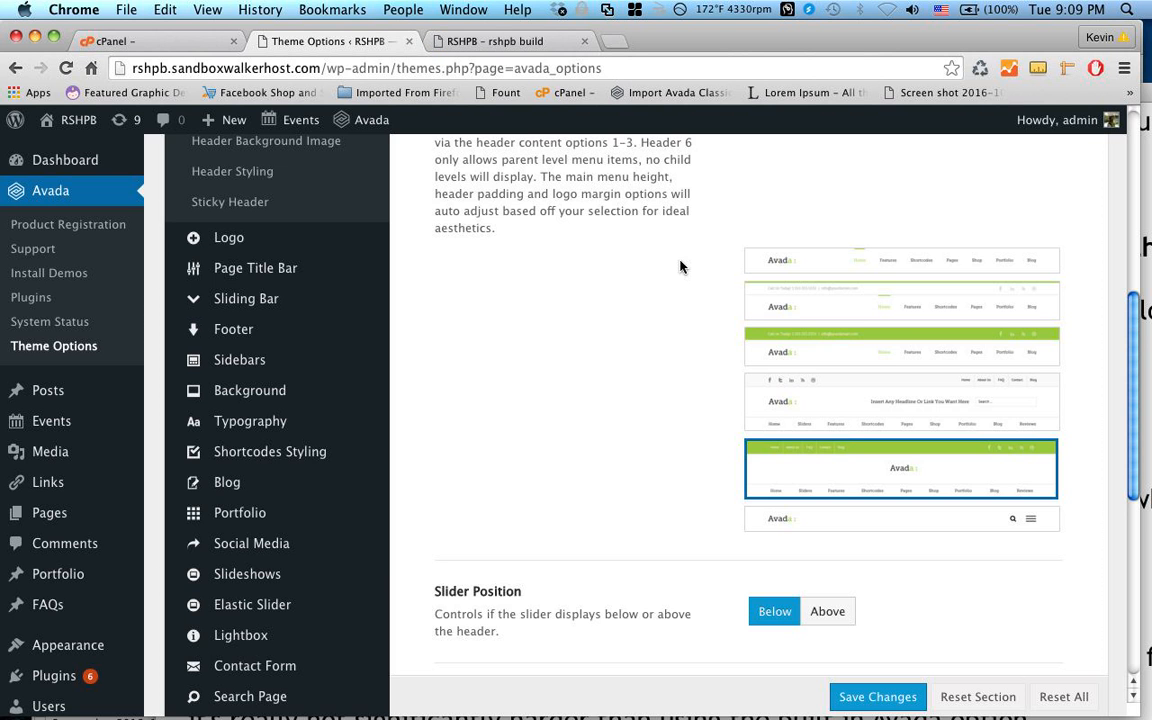
click(519, 45)
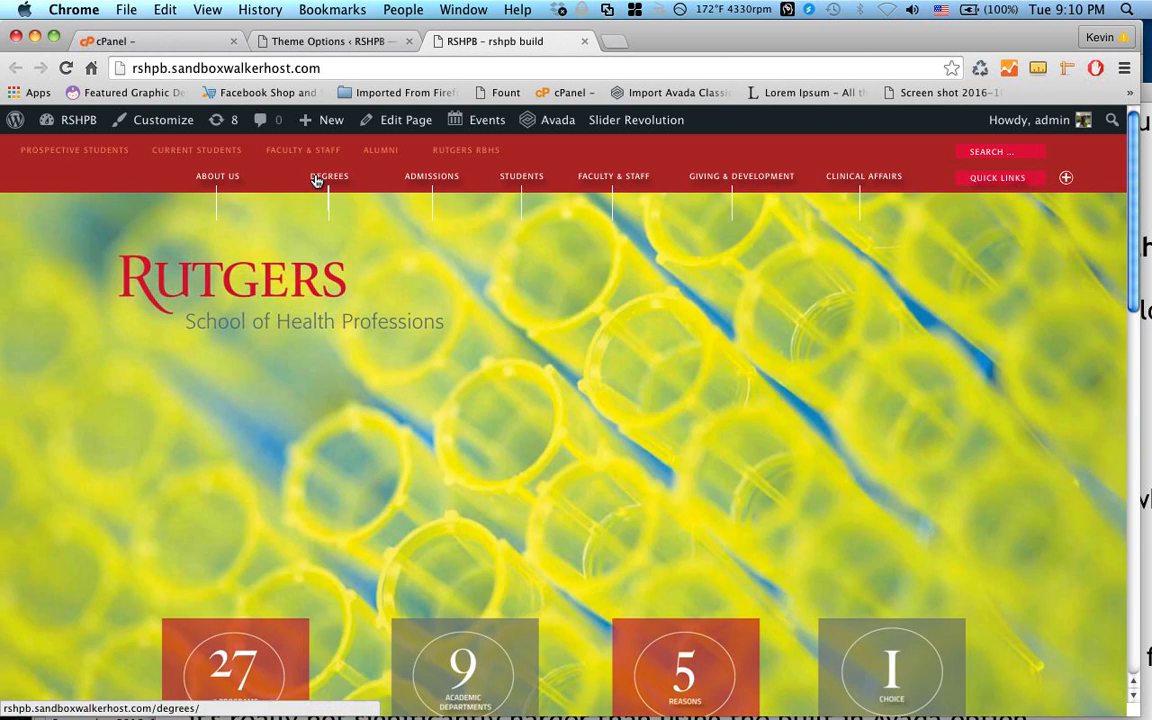
click(316, 180)
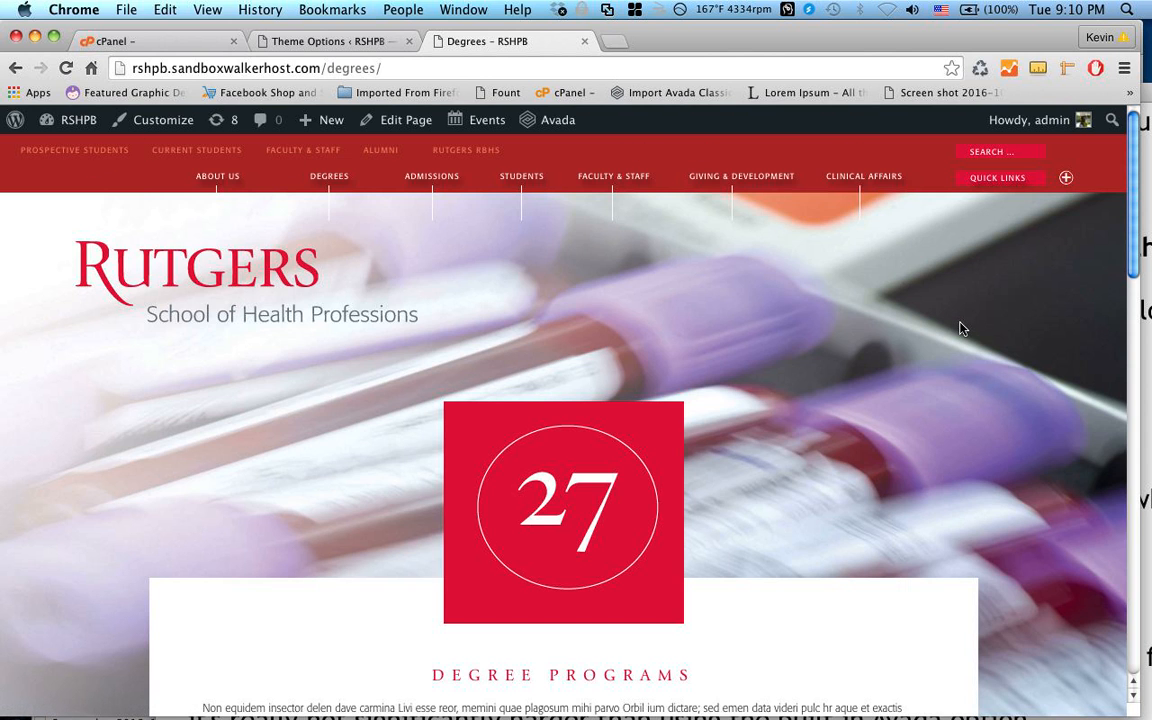
click(521, 177)
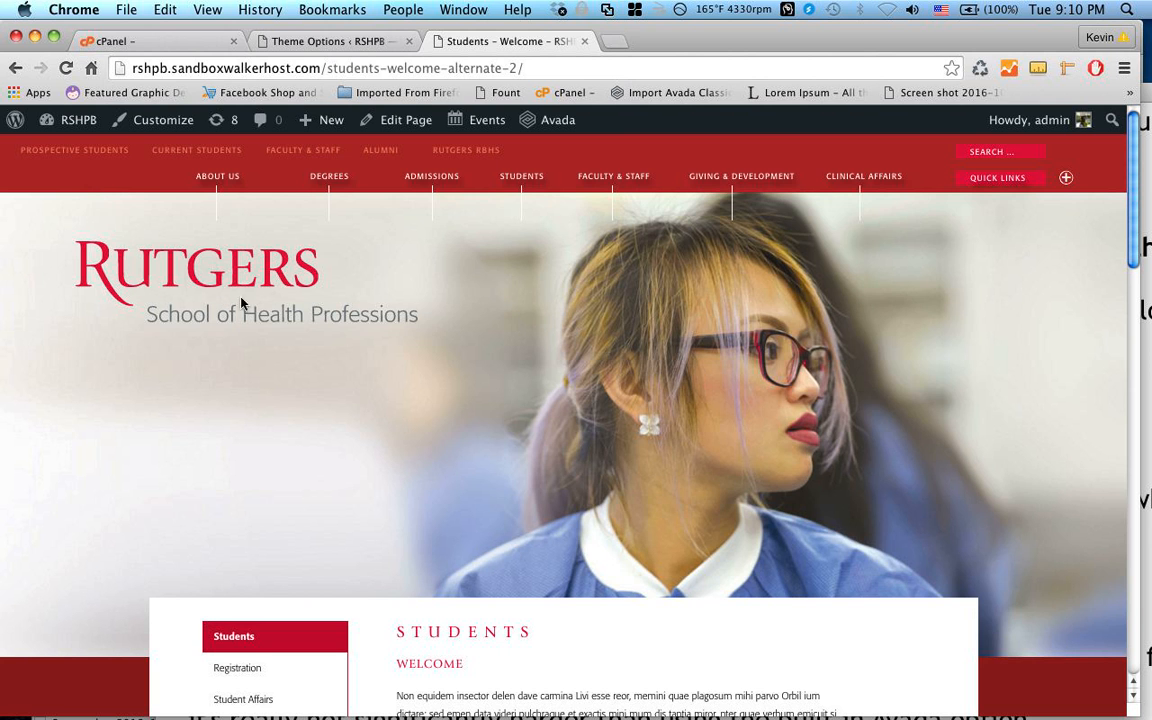
Step: Return to Theme Options and review the Logo section's alignment, margins, default logo and sticky header logo settings
click(368, 42)
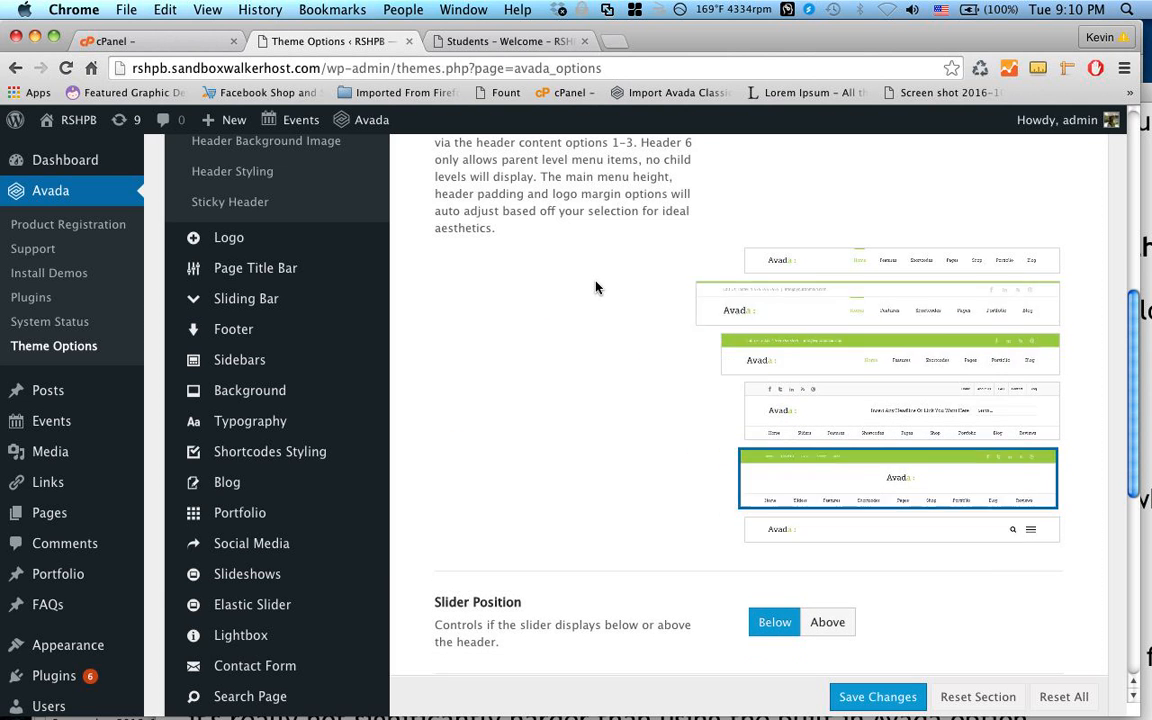
scroll(570, 292, down, 3)
scroll(420, 290, up, 5)
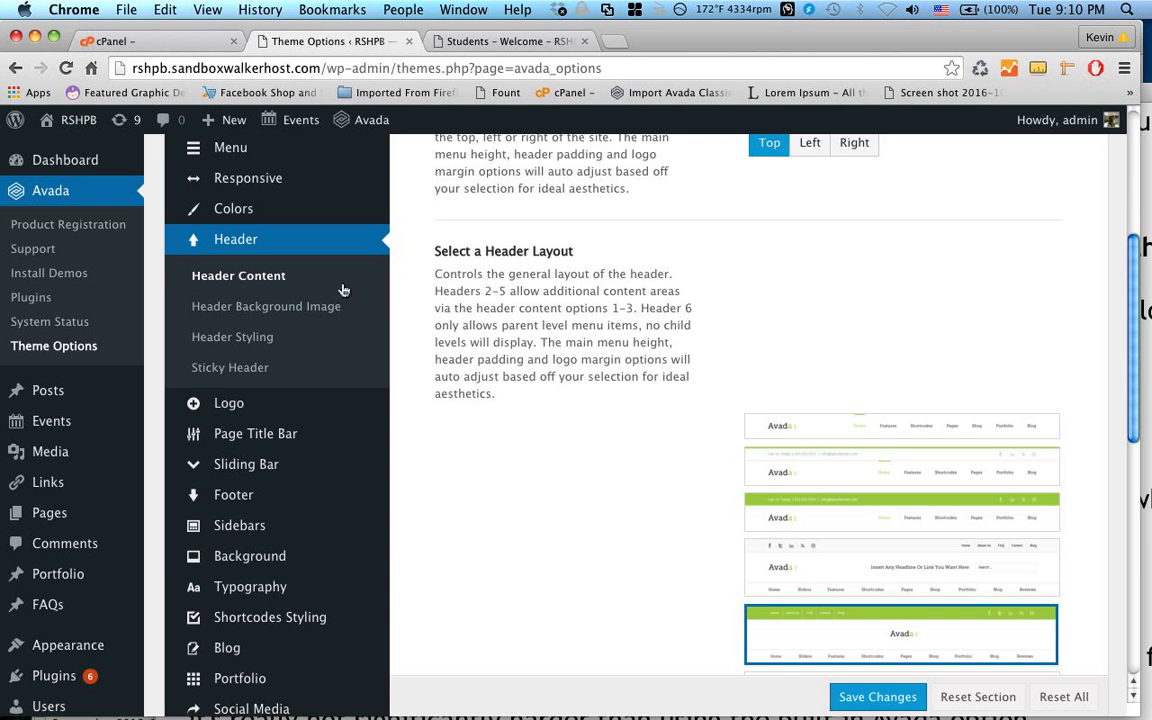
scroll(343, 290, up, 4)
mouse_move(278, 345)
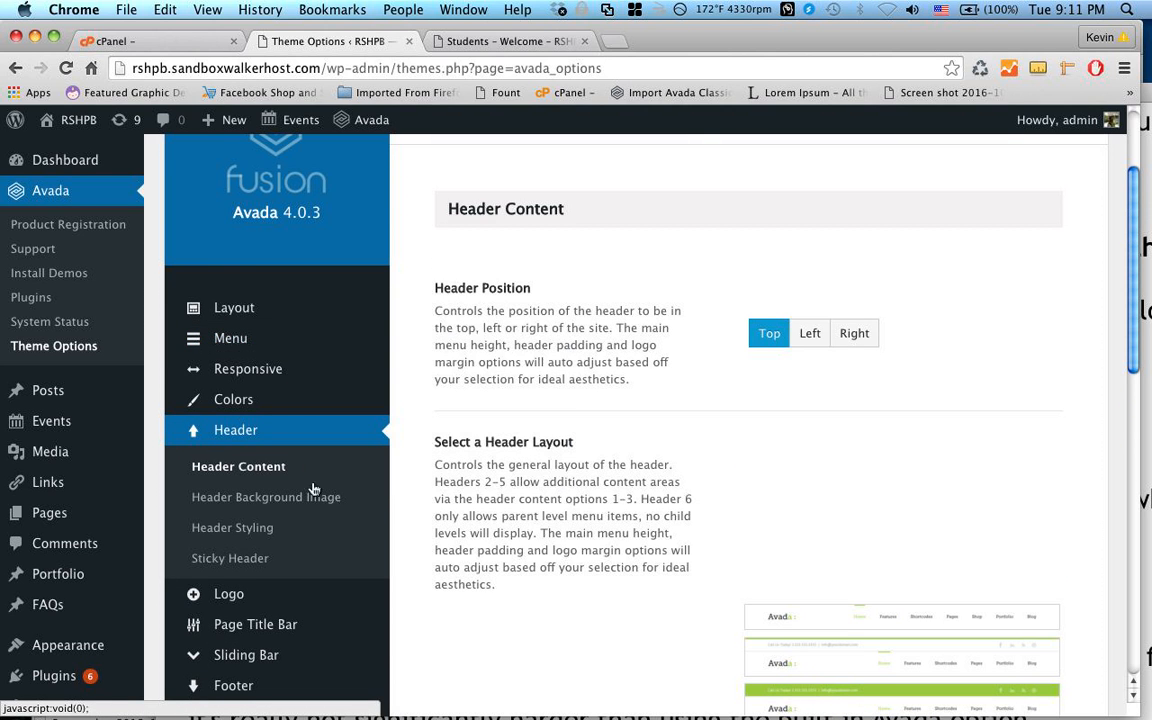
click(300, 605)
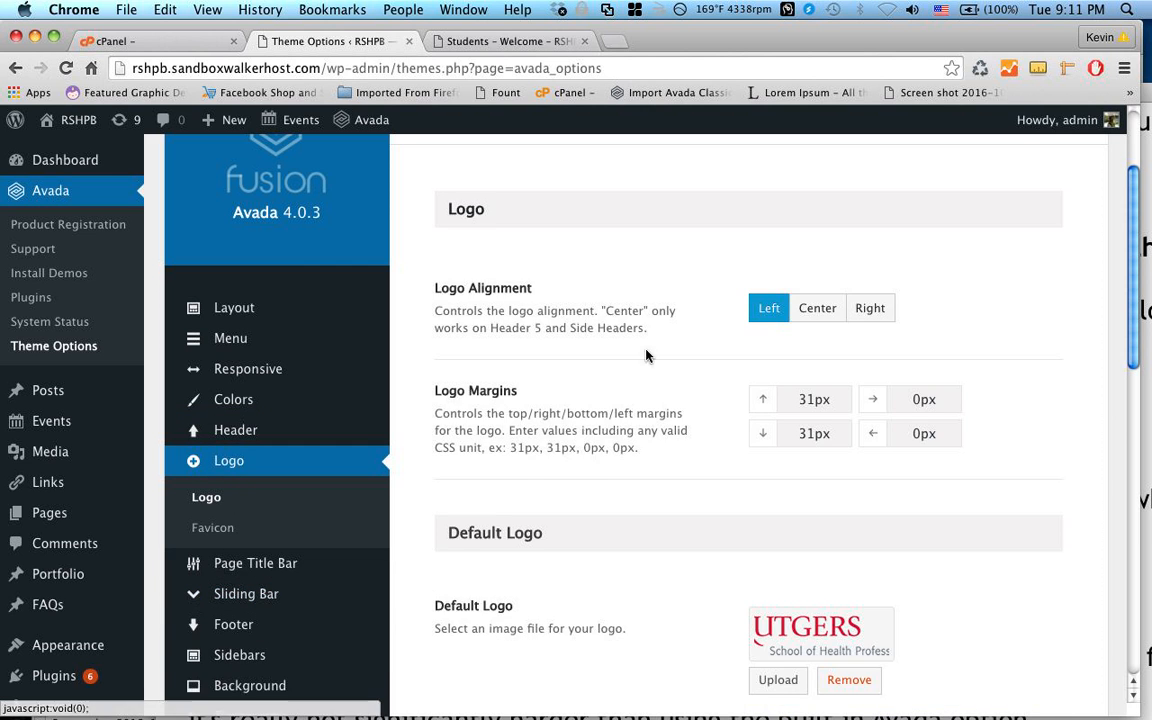
scroll(626, 273, down, 3)
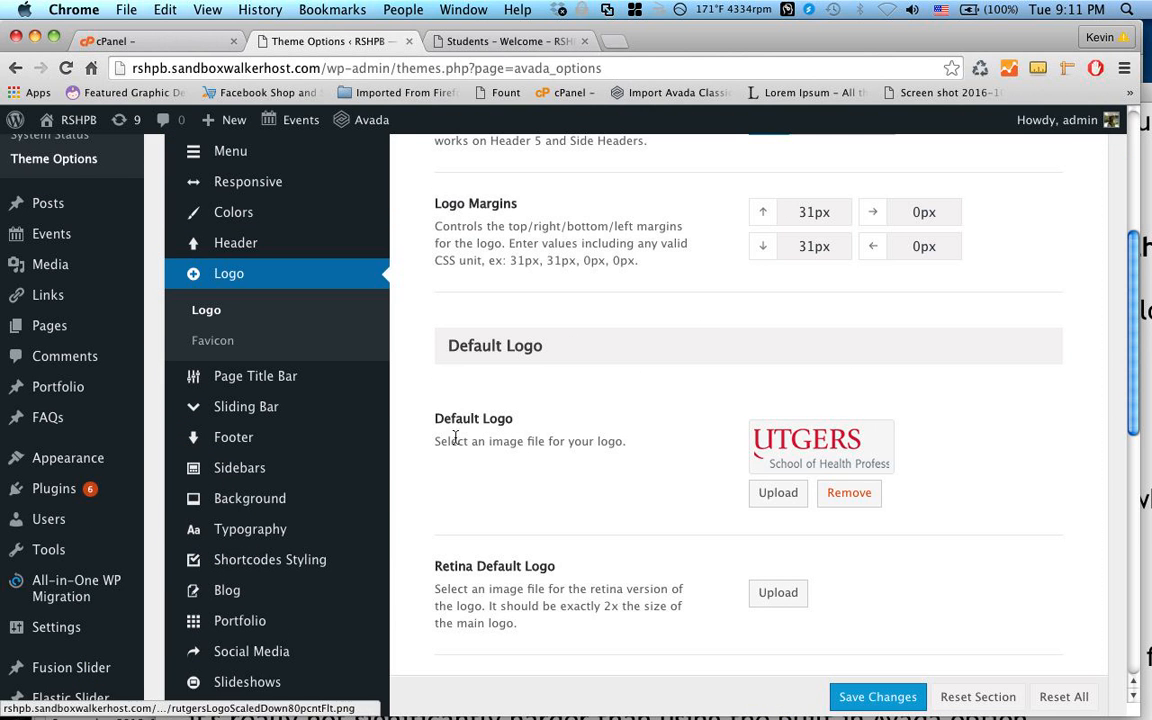
scroll(585, 559, down, 5)
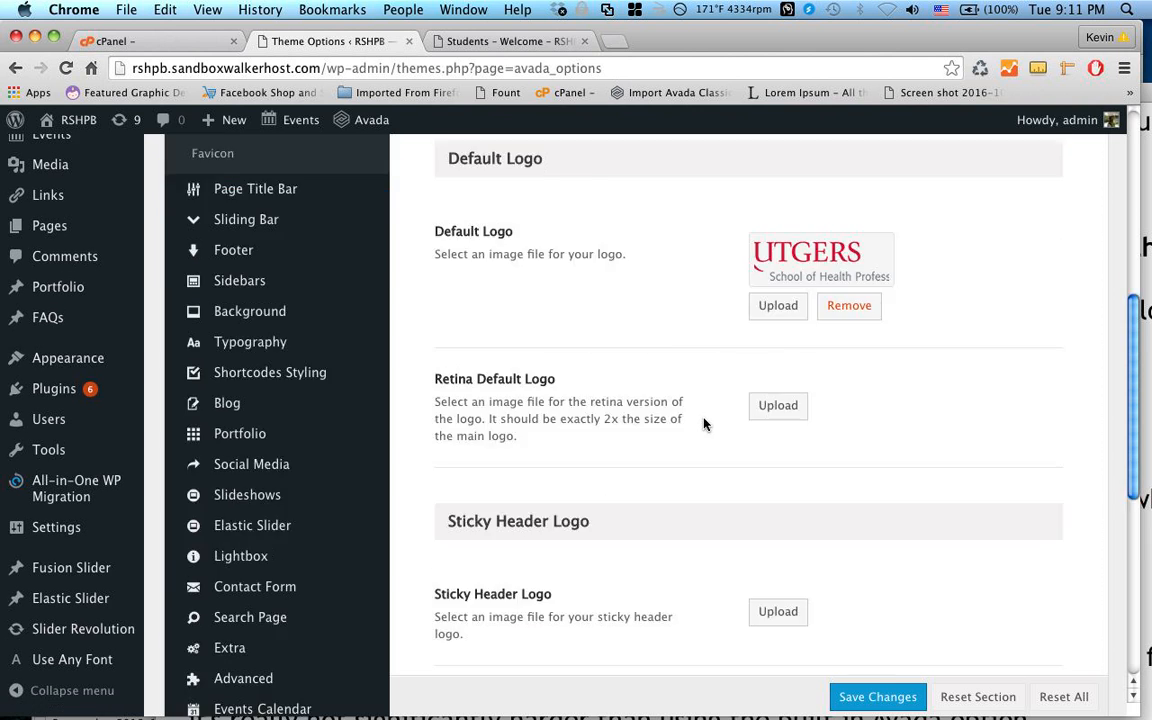
scroll(705, 412, up, 4)
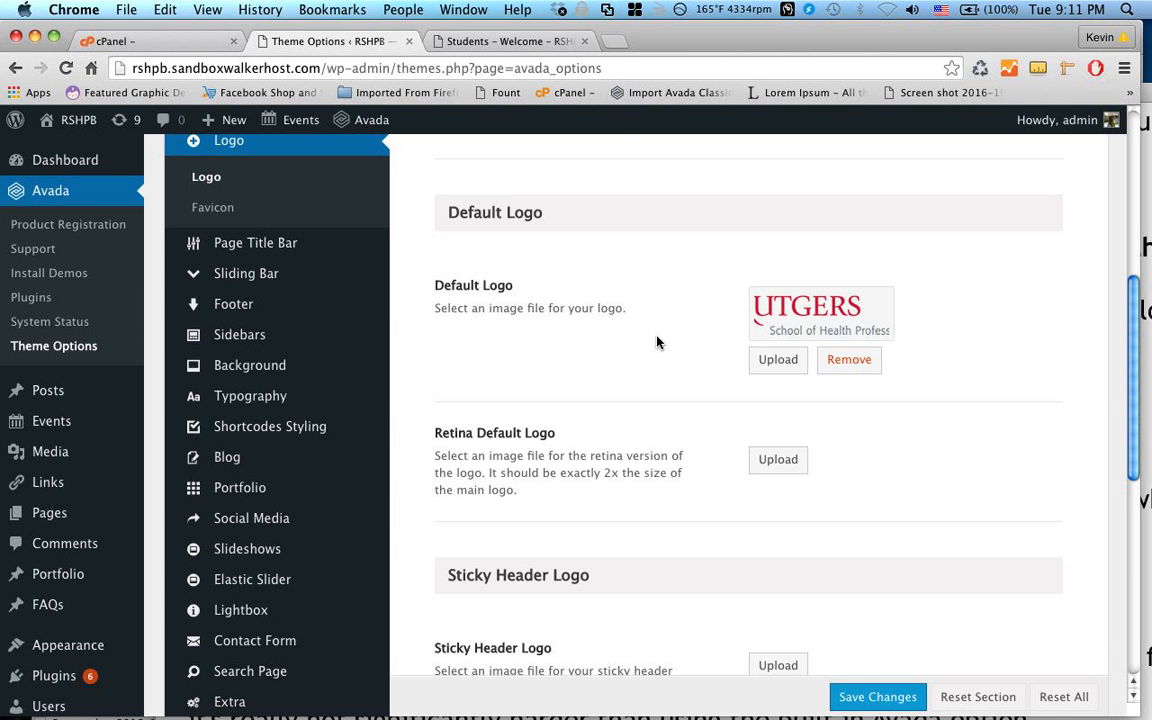
scroll(657, 342, up, 3)
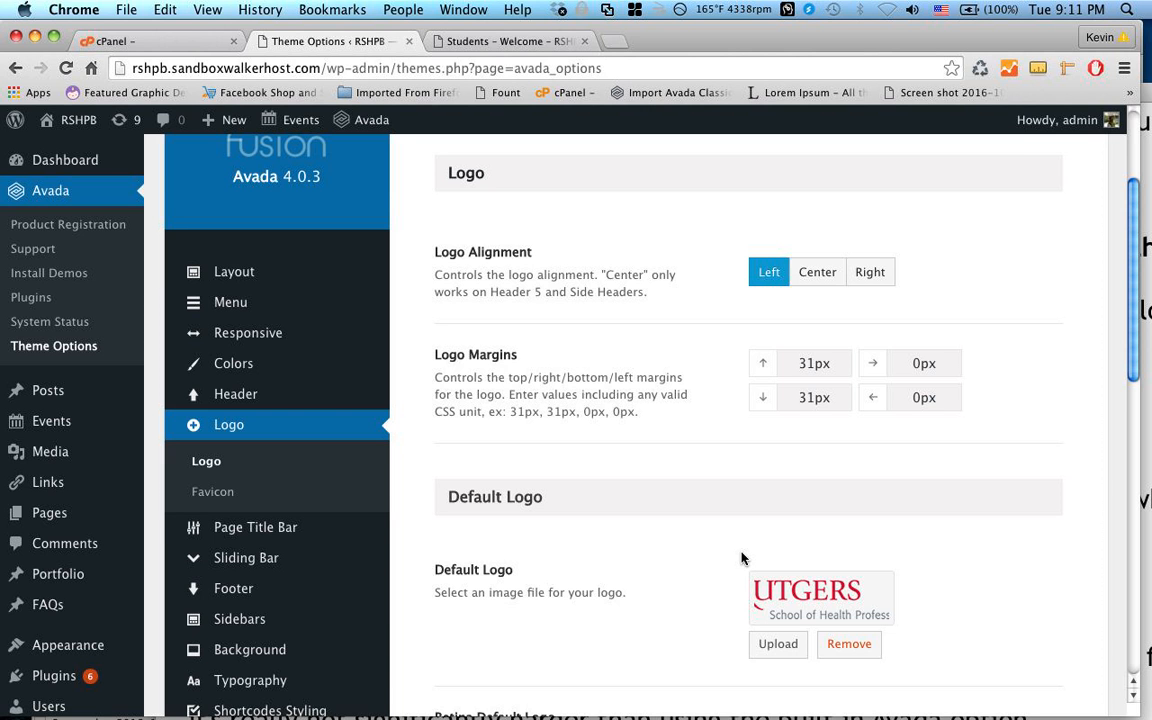
Step: Switch to TextEdit and read the notes from section 9 on to section 10 about changing the header logo for mobile devices
mouse_move(507, 700)
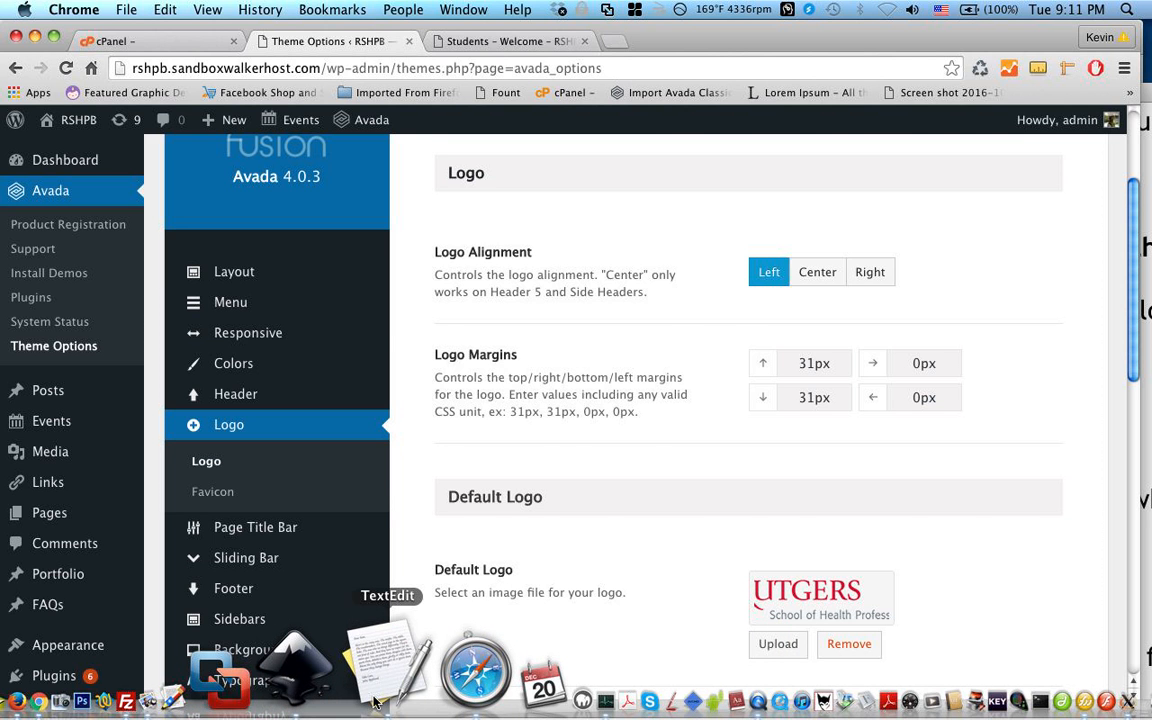
click(375, 703)
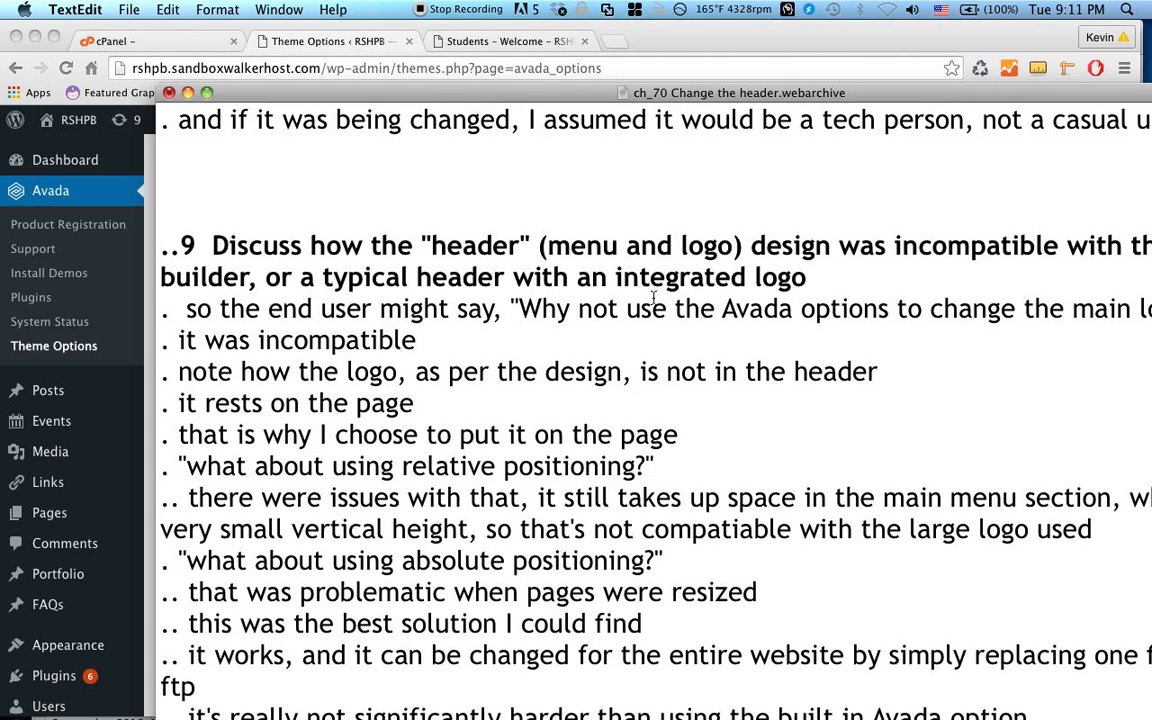
scroll(457, 240, down, 1)
scroll(502, 268, down, 8)
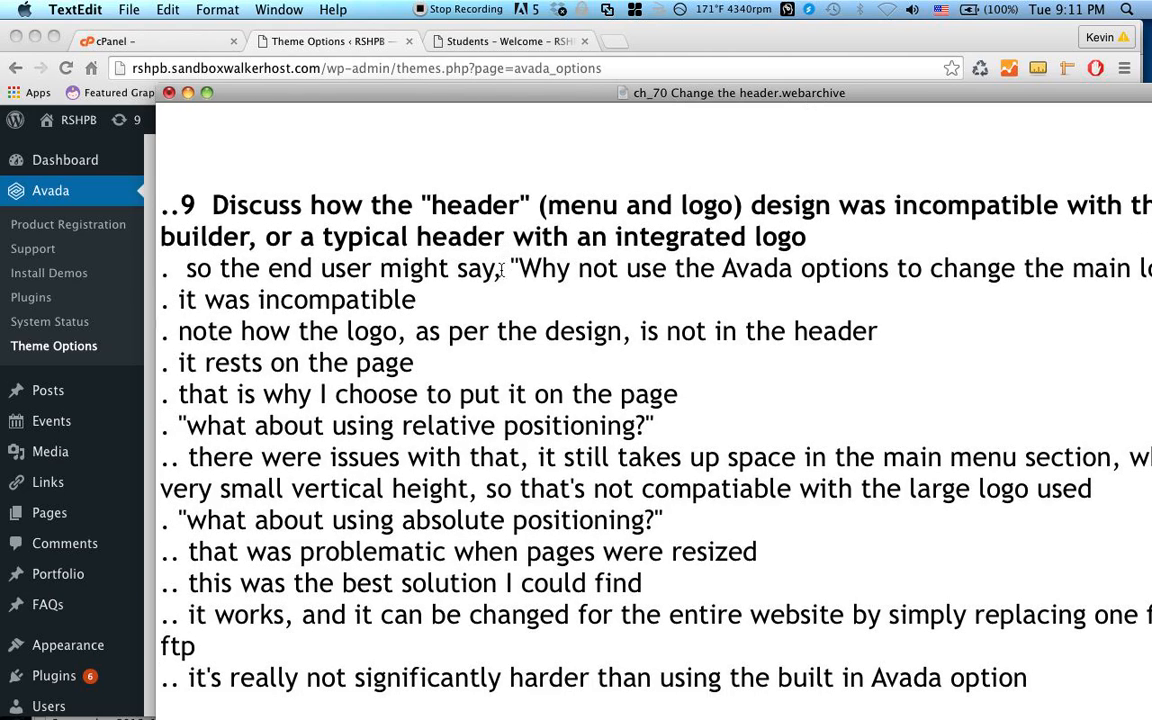
scroll(502, 268, down, 8)
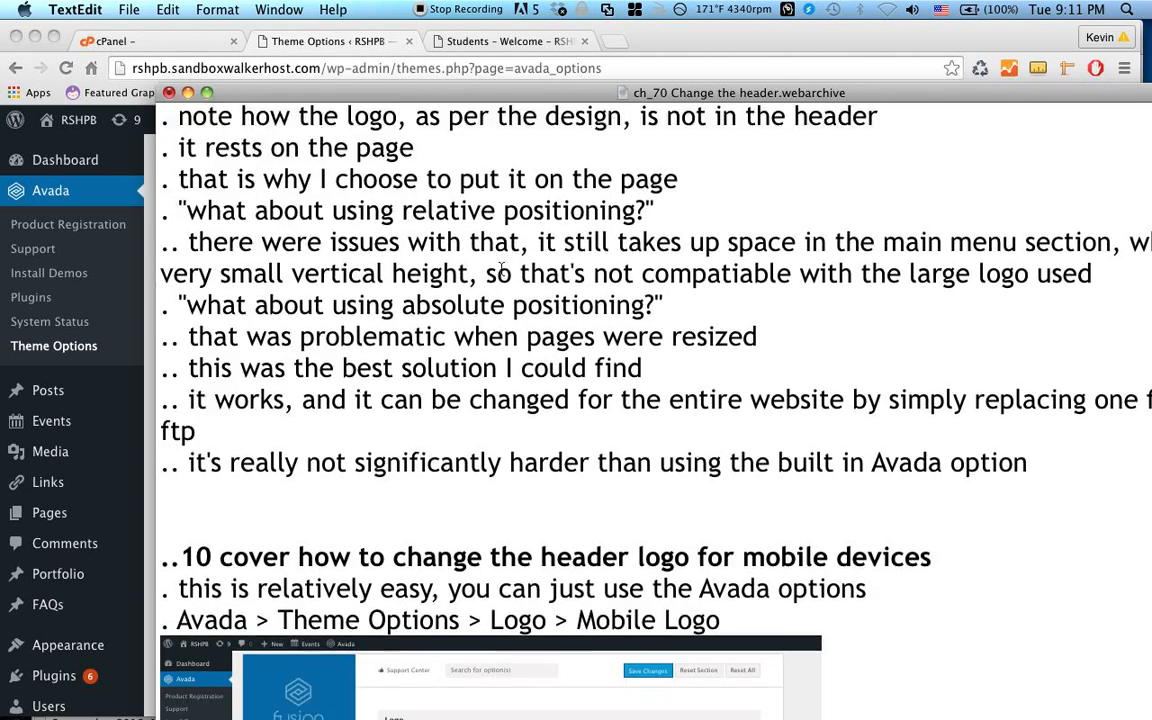
scroll(502, 268, down, 6)
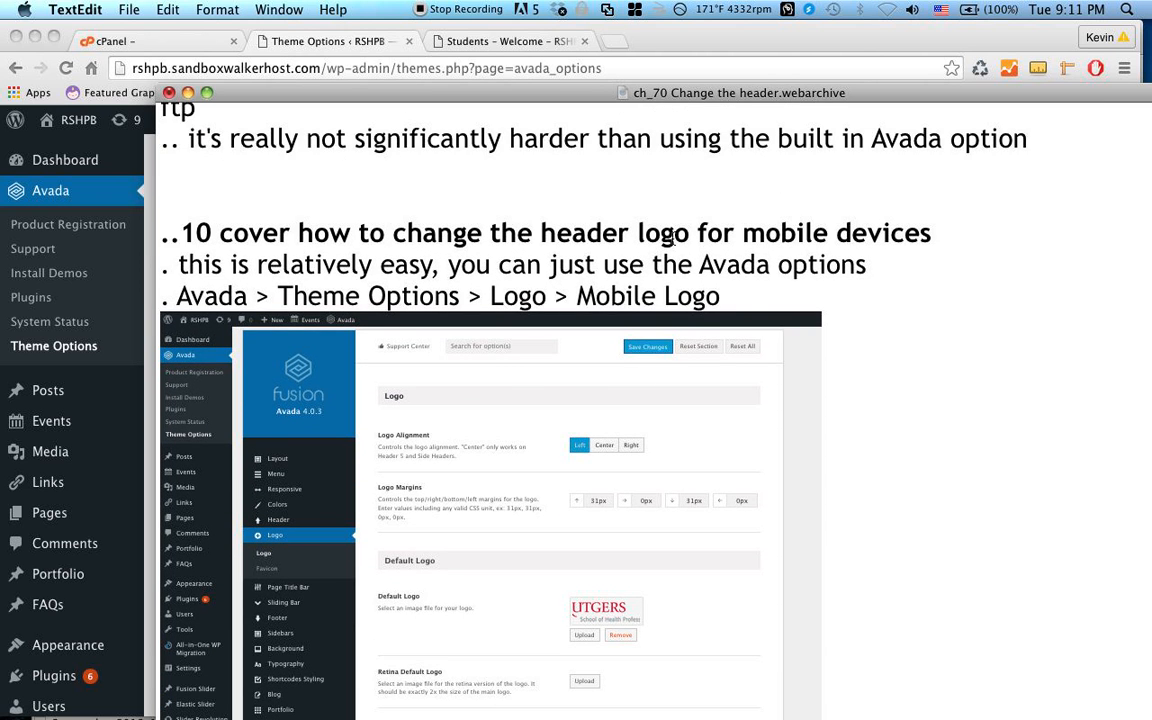
scroll(762, 243, down, 3)
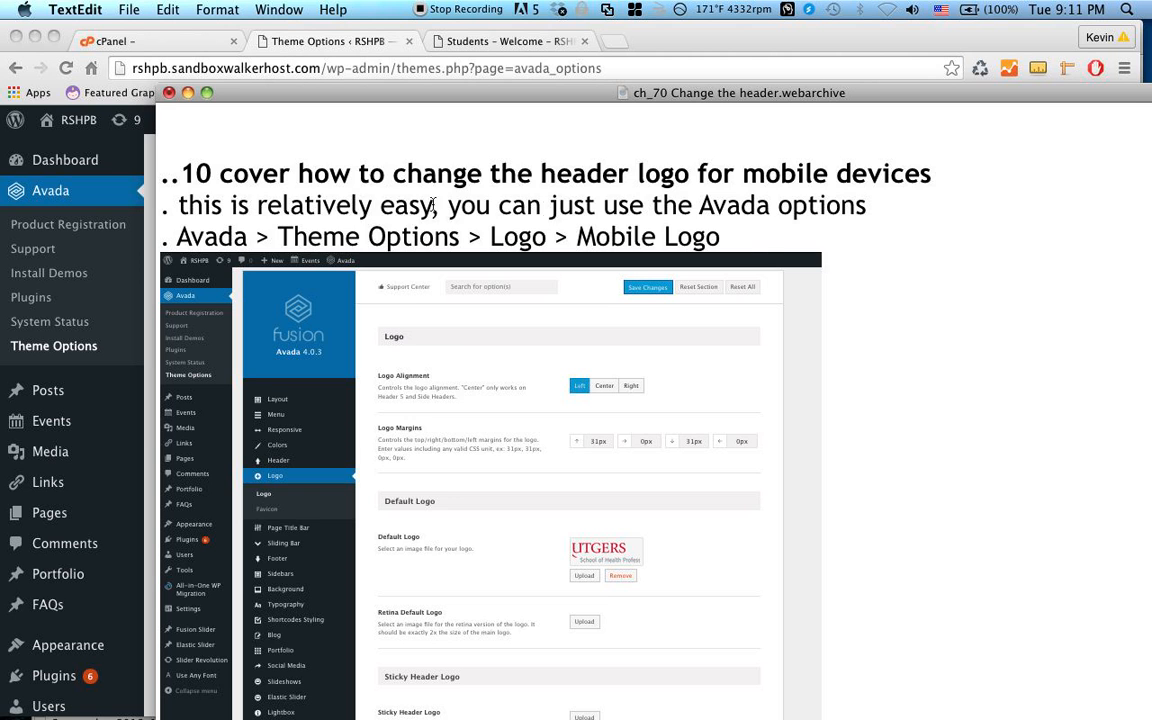
Step: Switch back to Chrome and examine the Mobile Logo and Retina Mobile Logo upload options in the Logo settings
click(134, 158)
scroll(540, 258, down, 10)
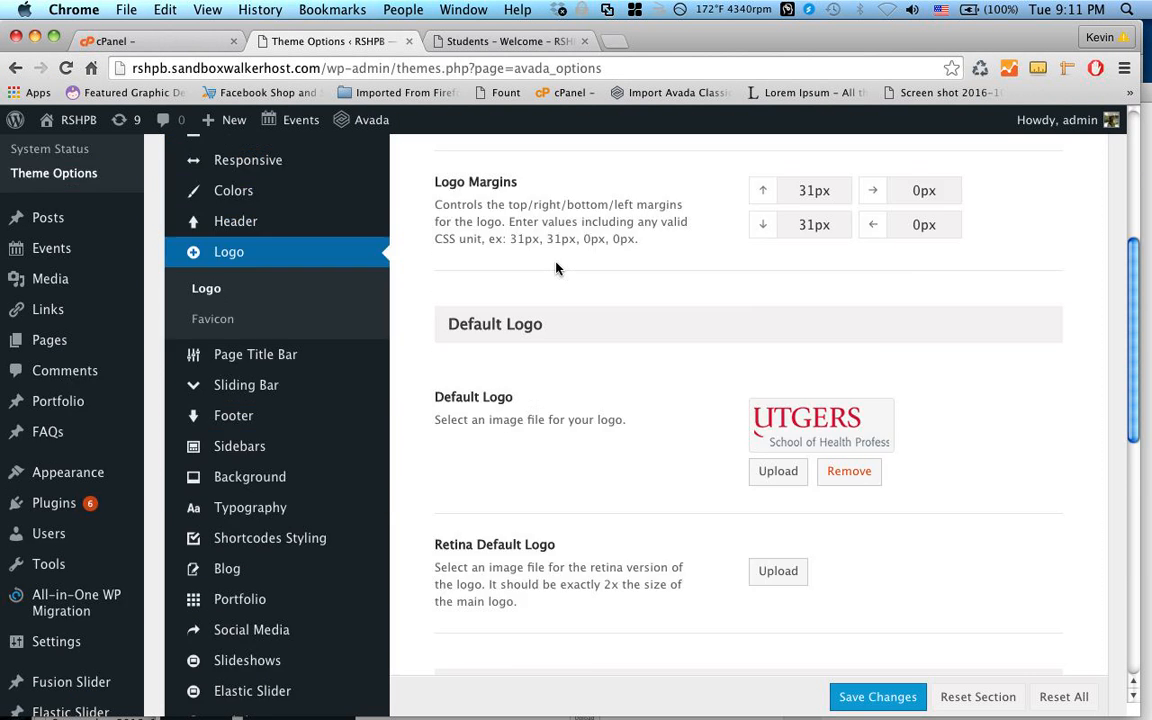
scroll(549, 264, down, 5)
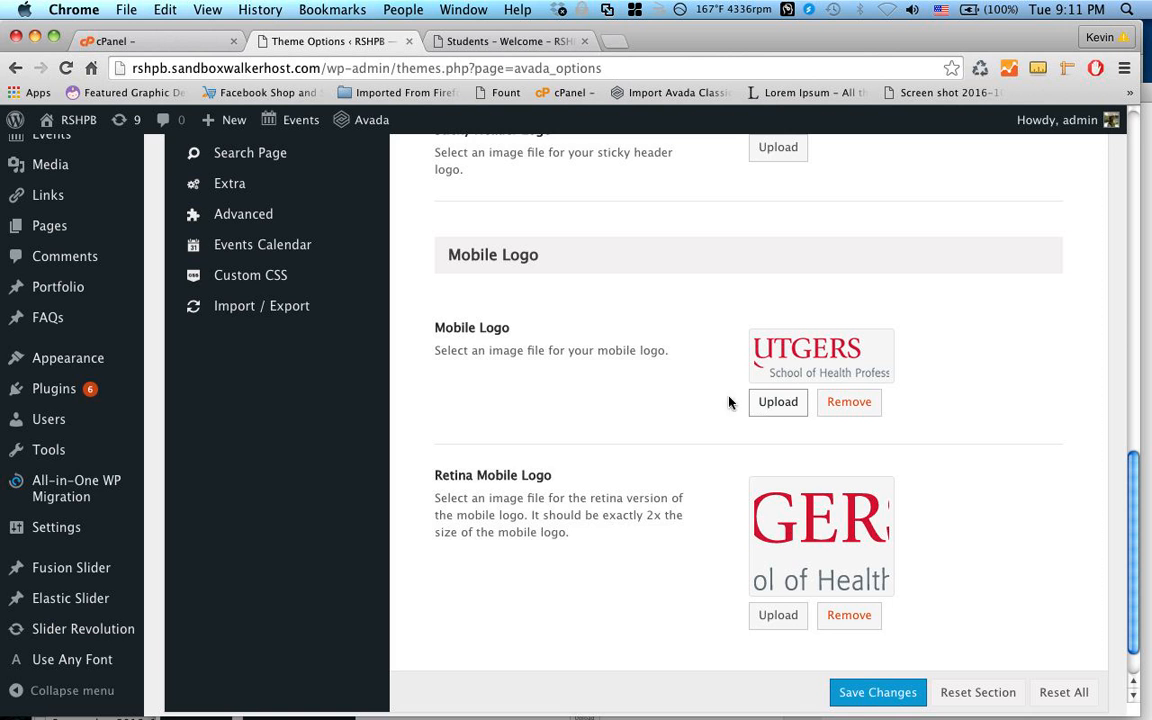
scroll(577, 372, down, 2)
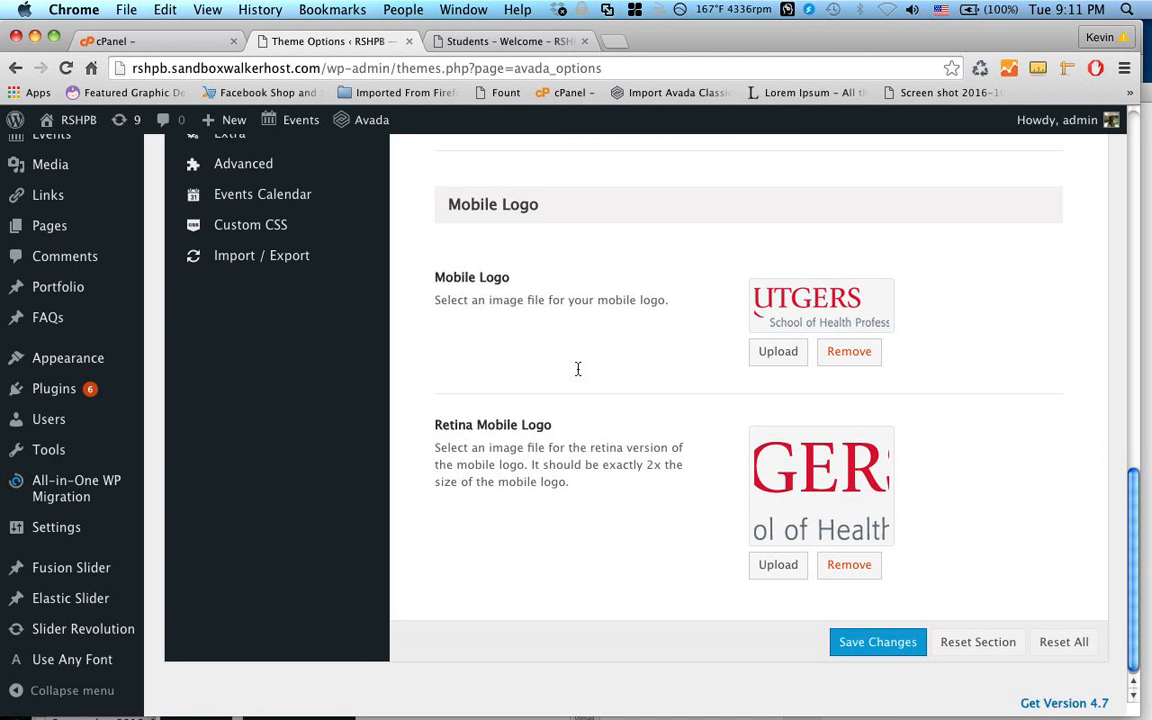
scroll(577, 372, up, 15)
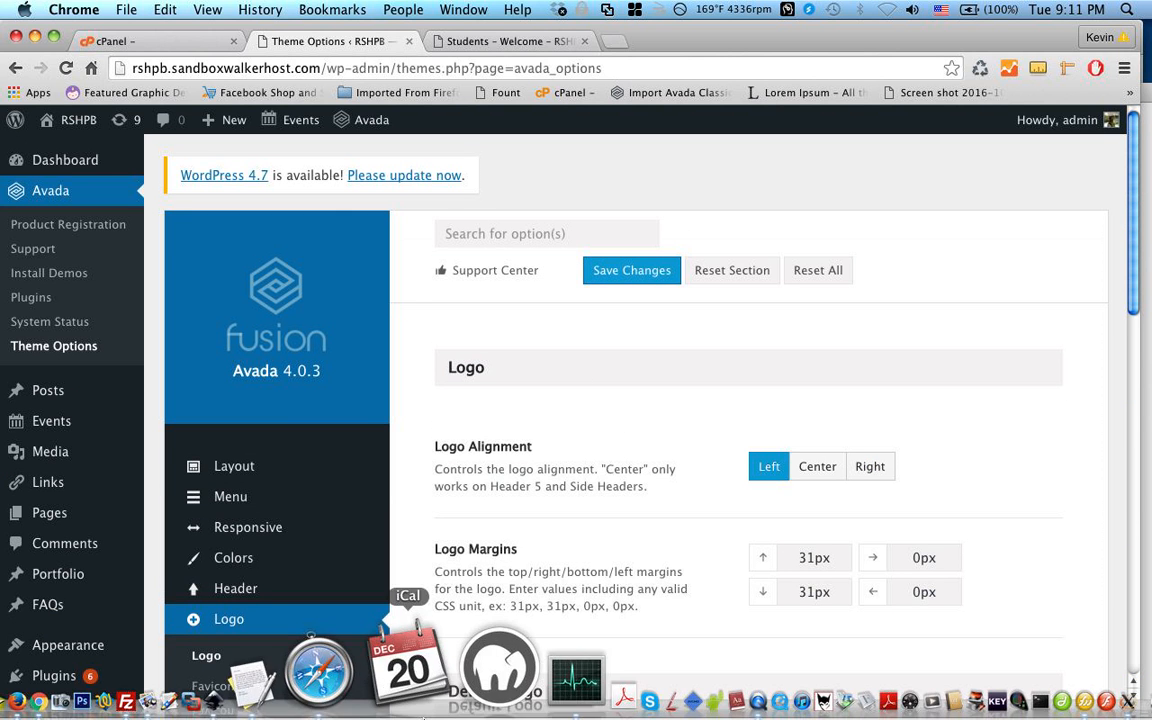
Step: Switch to TextEdit, review the header notes from section 10 back up to the Introduction's topic list, and reposition the notes window
click(340, 700)
scroll(1029, 430, down, 8)
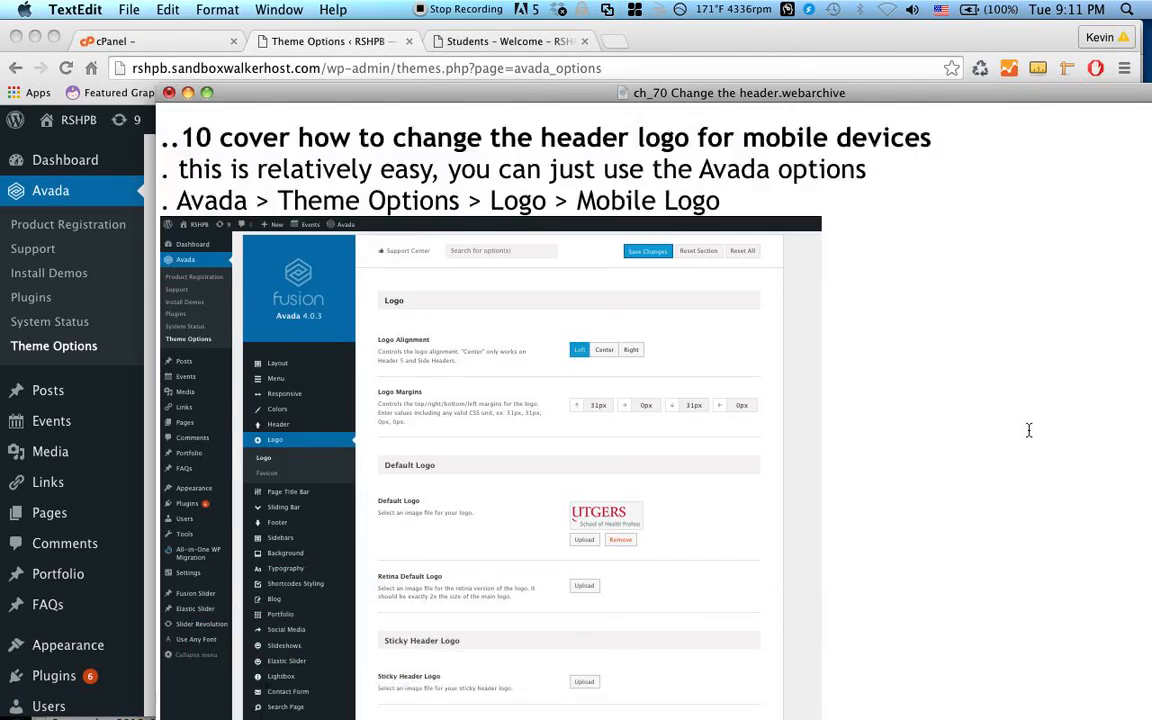
scroll(805, 415, up, 6)
scroll(660, 412, up, 20)
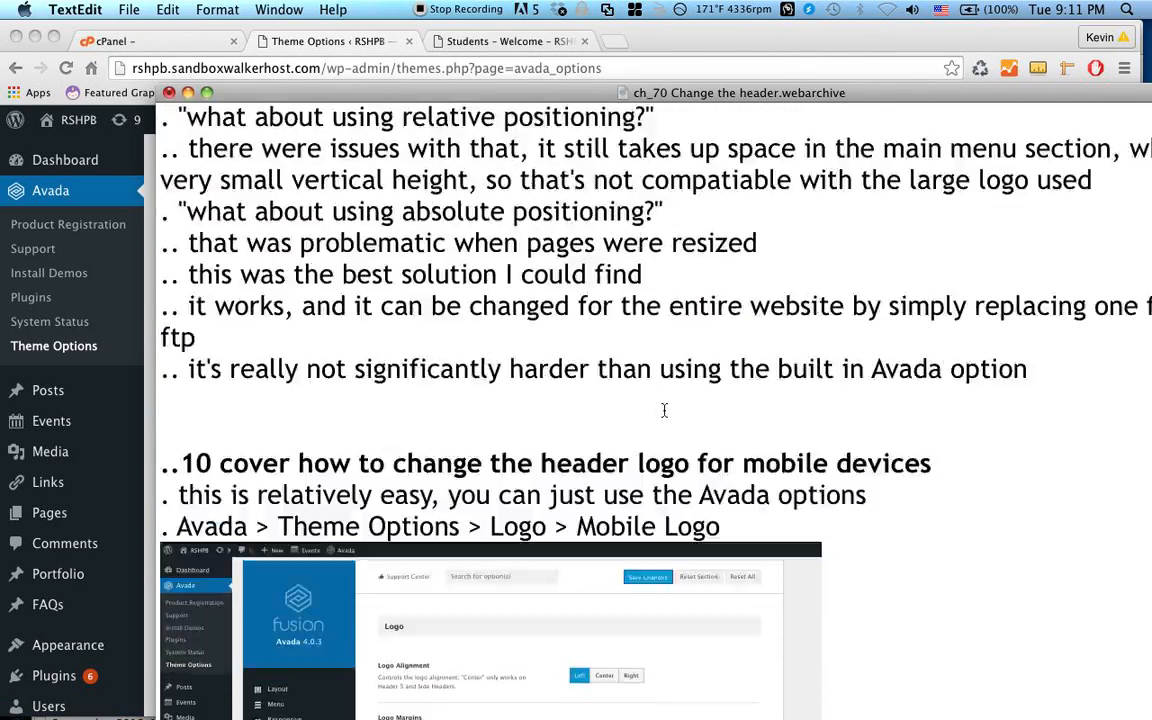
scroll(660, 412, up, 20)
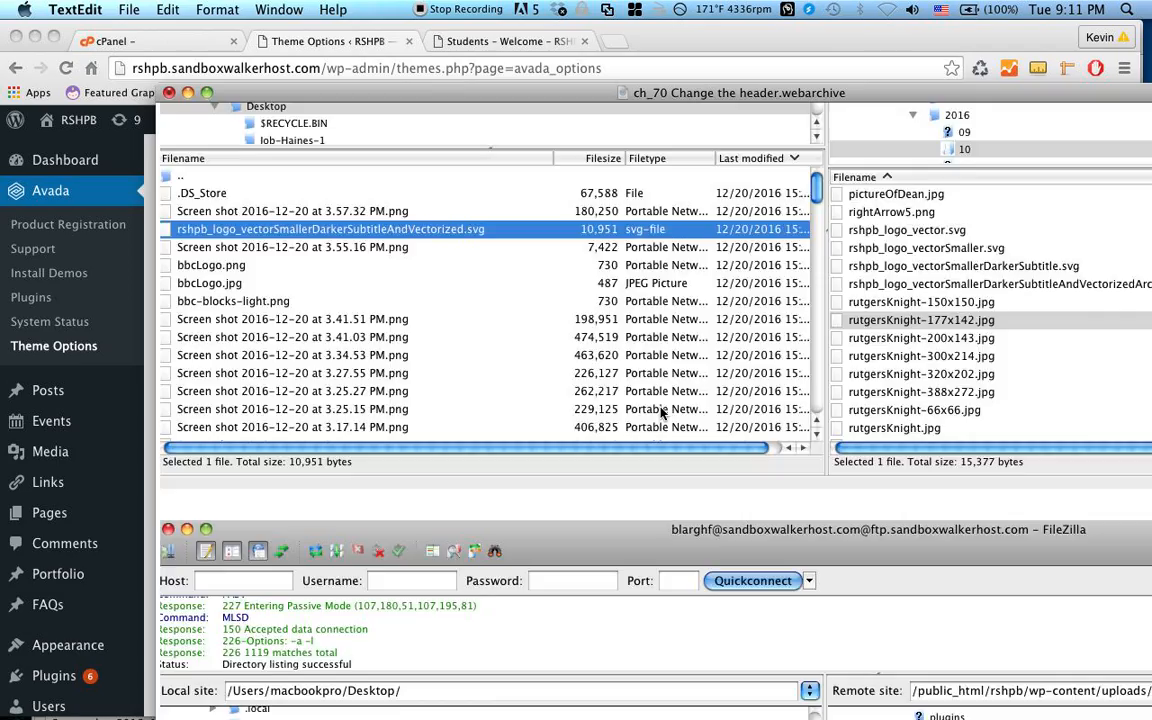
scroll(661, 411, up, 20)
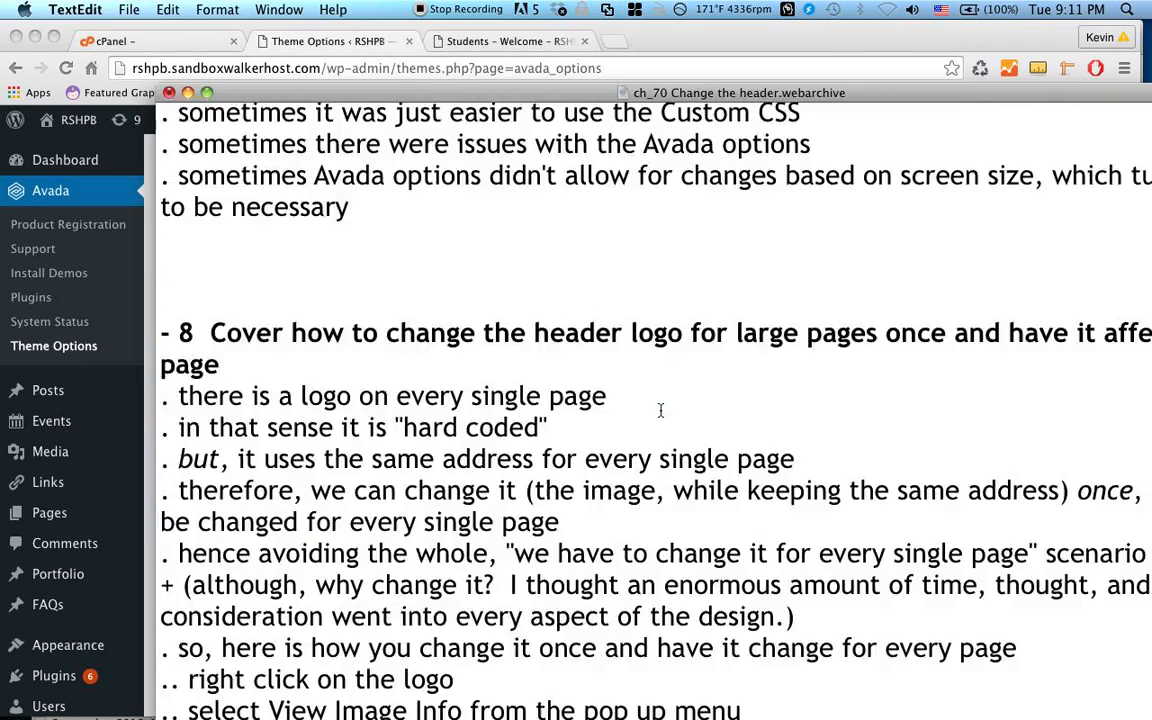
scroll(660, 412, up, 20)
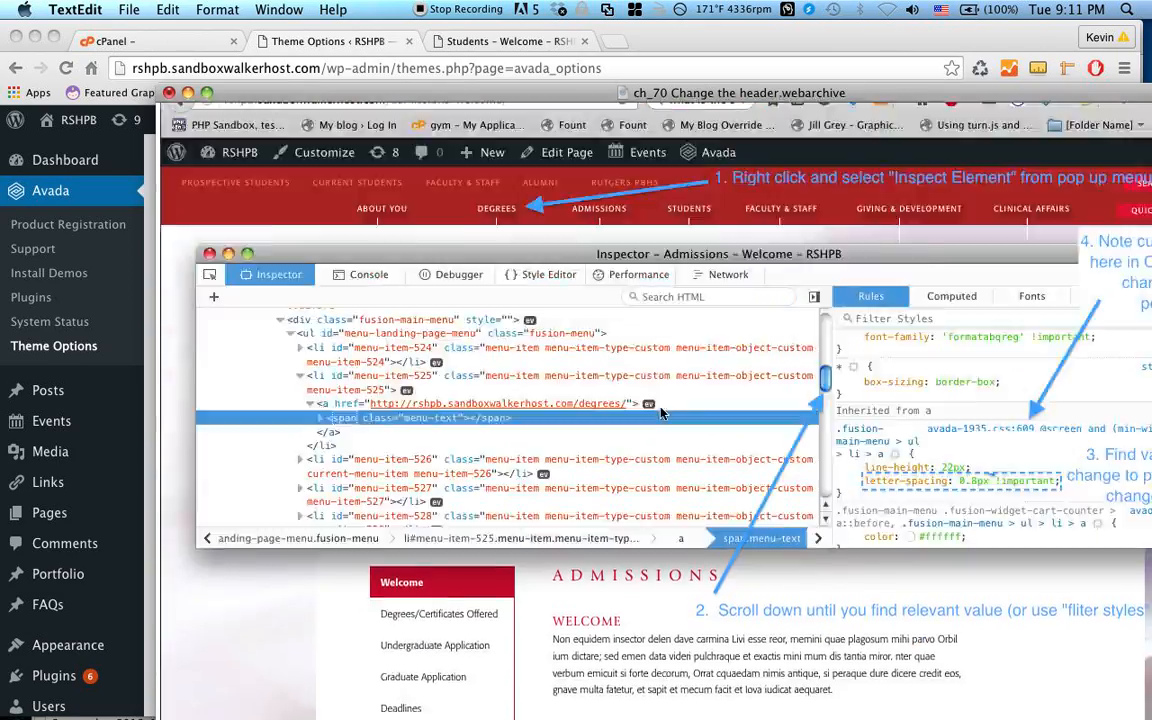
scroll(660, 411, up, 20)
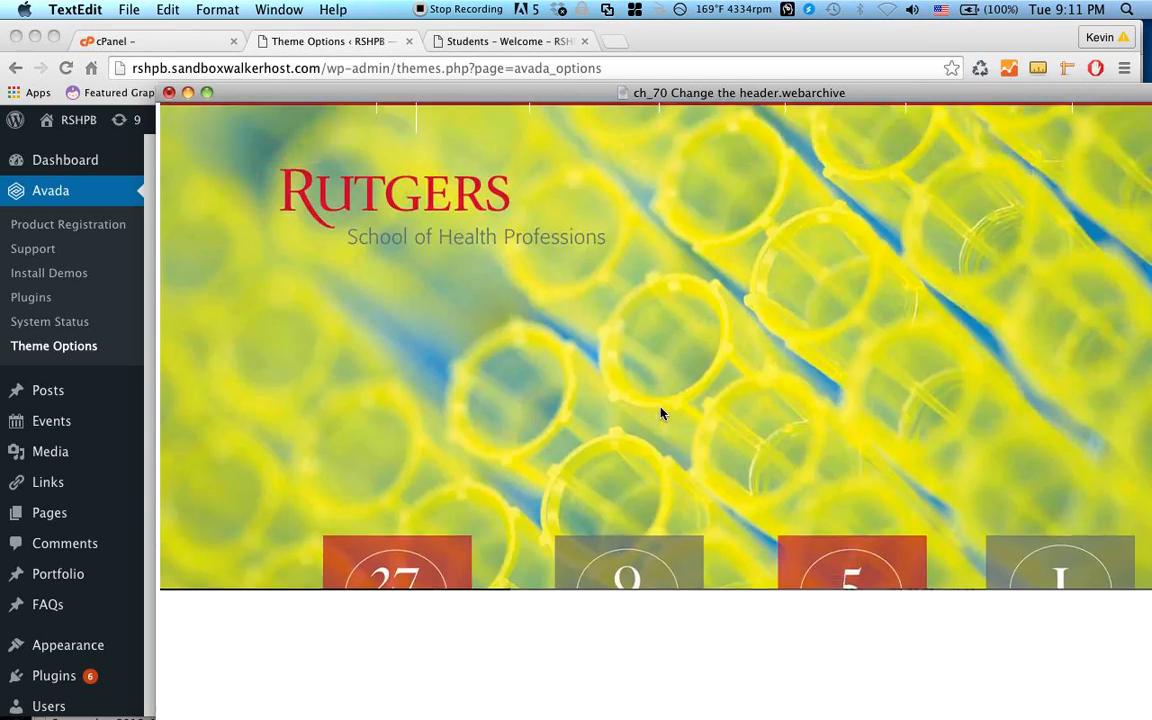
scroll(660, 413, up, 20)
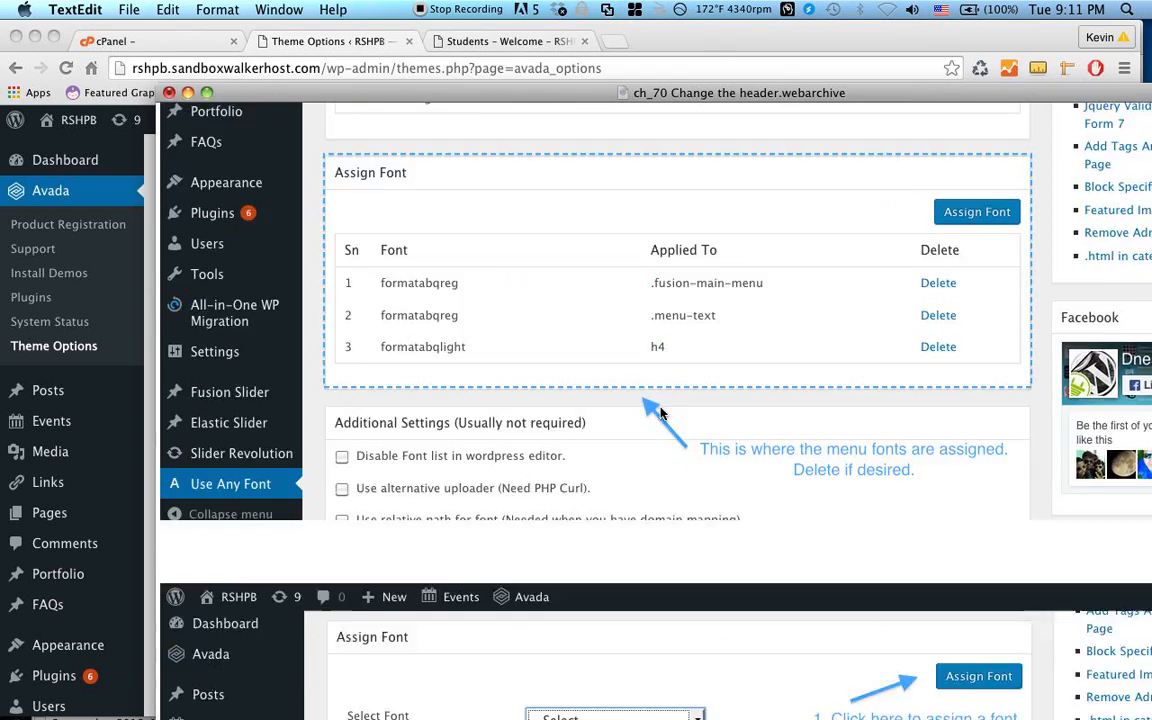
scroll(660, 412, up, 20)
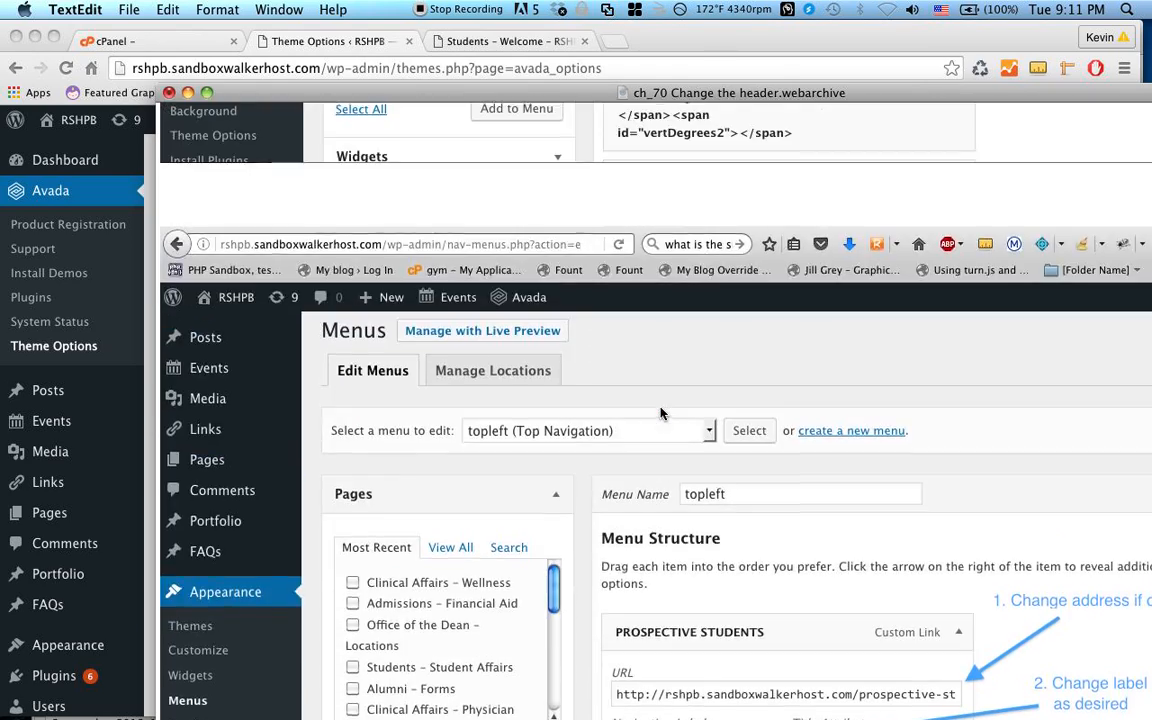
scroll(660, 413, up, 5)
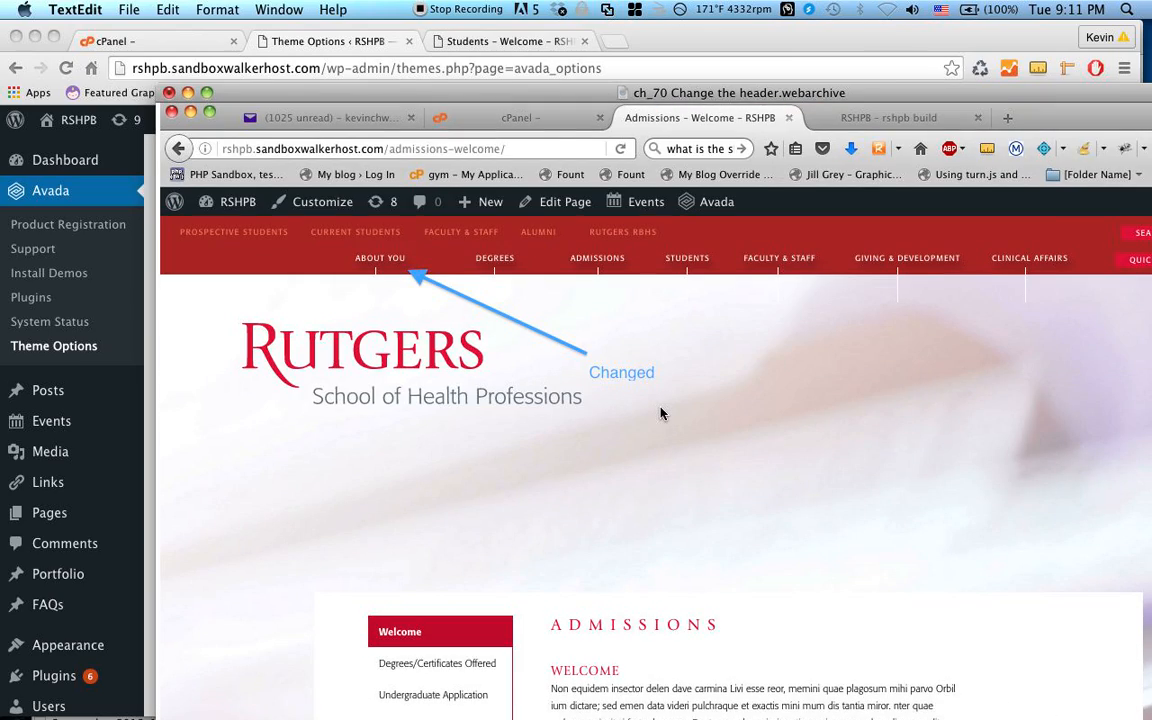
scroll(660, 413, down, 10)
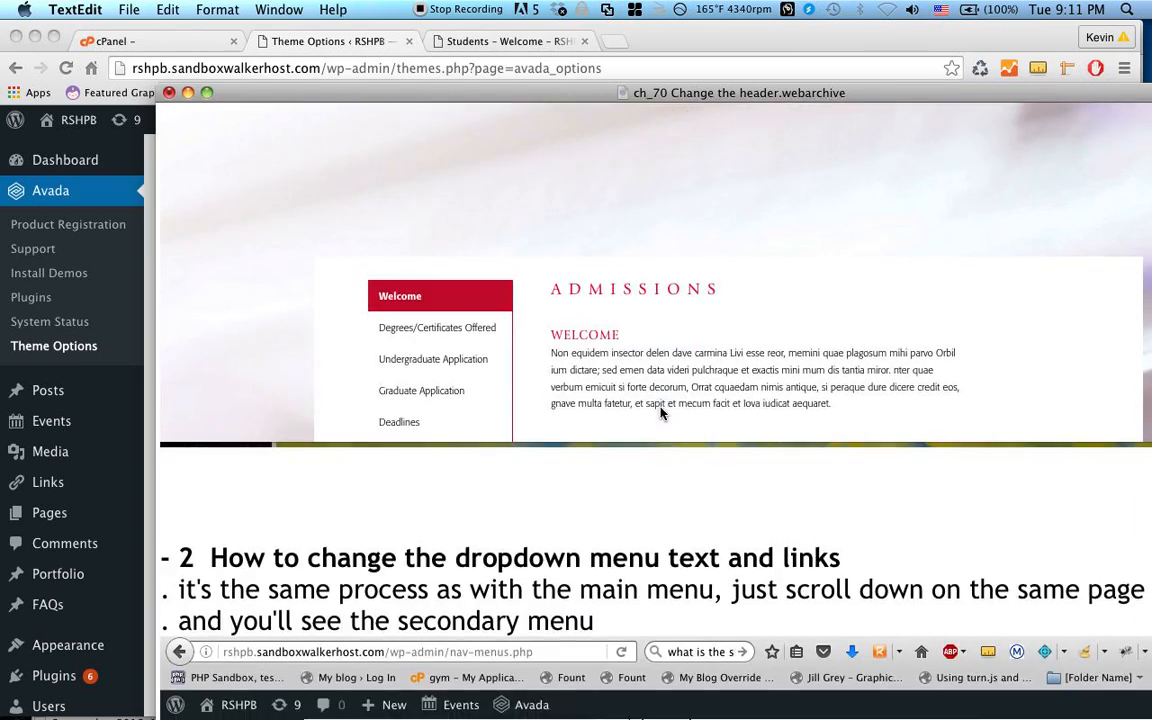
scroll(660, 414, up, 15)
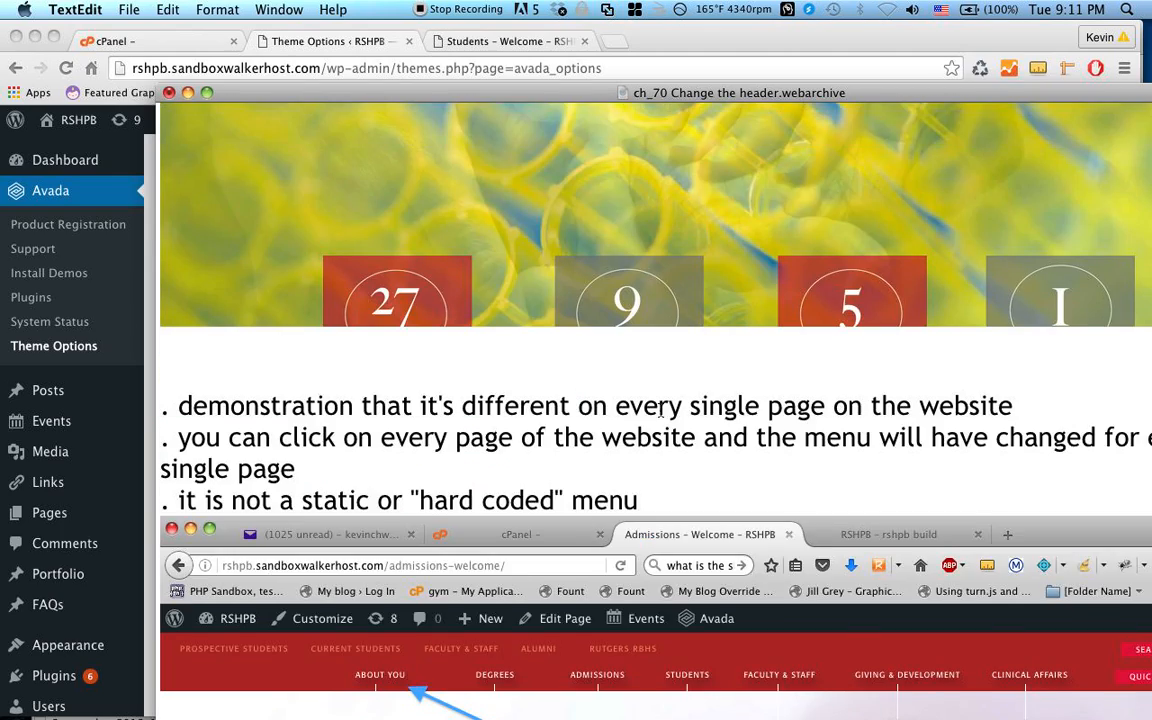
scroll(660, 414, up, 15)
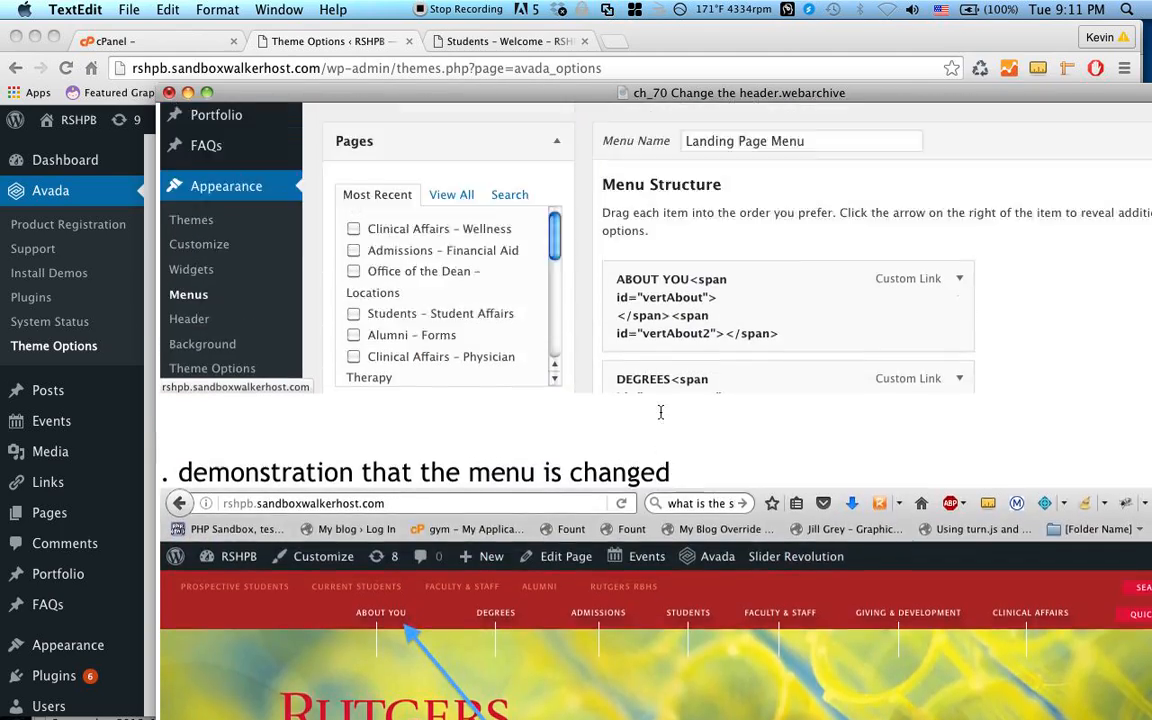
scroll(660, 413, up, 20)
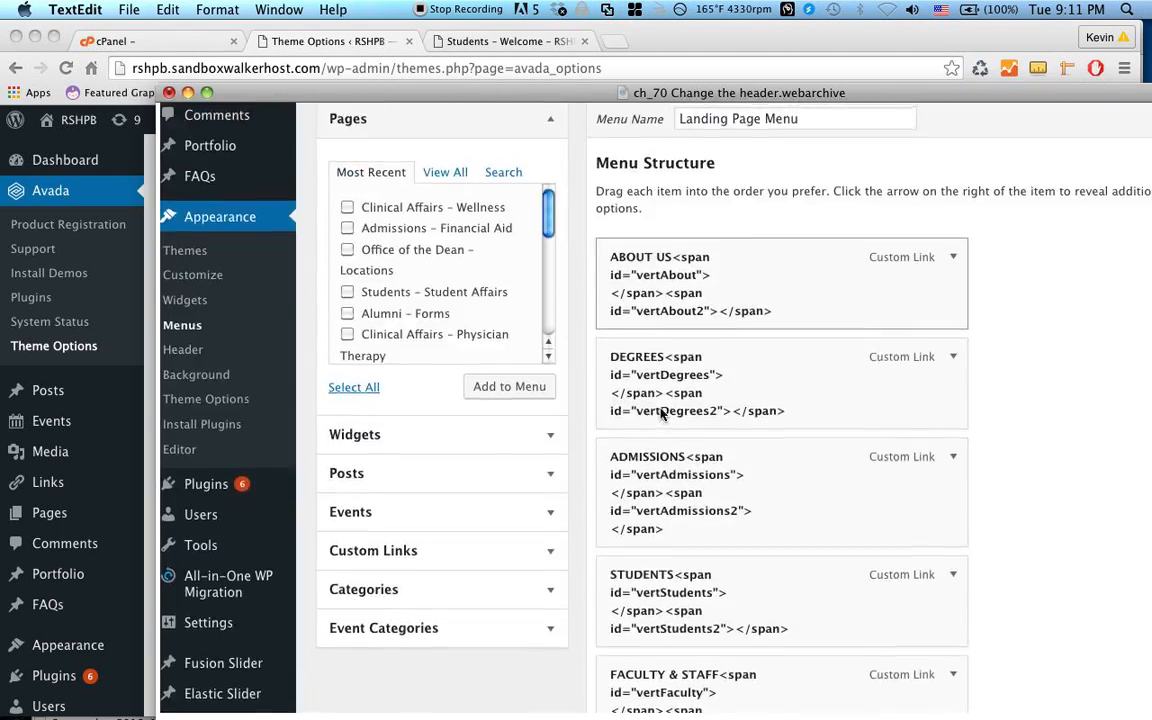
scroll(660, 413, up, 10)
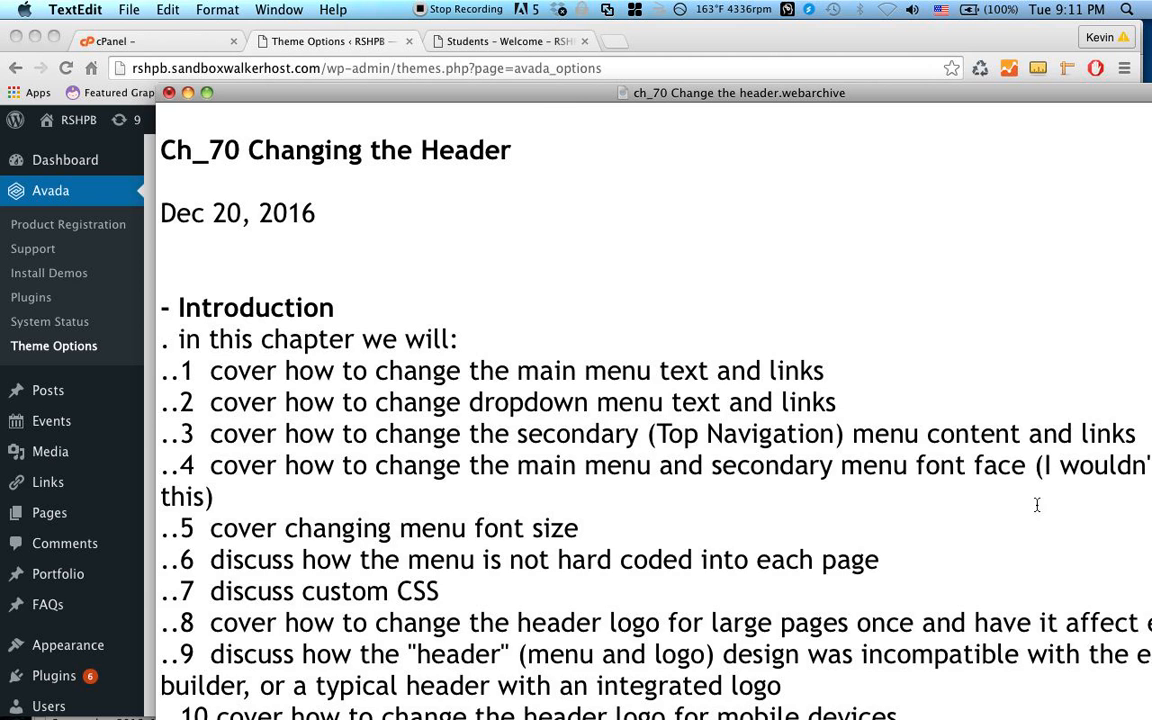
drag(547, 100, 486, 255)
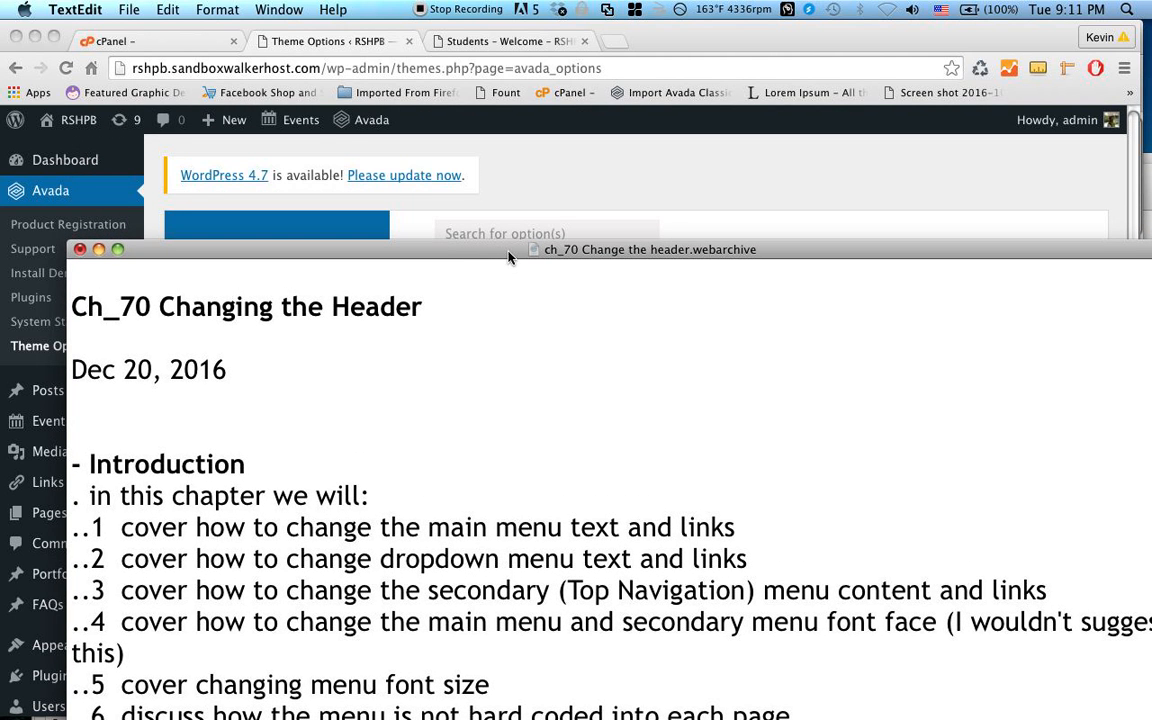
drag(486, 254, 490, 174)
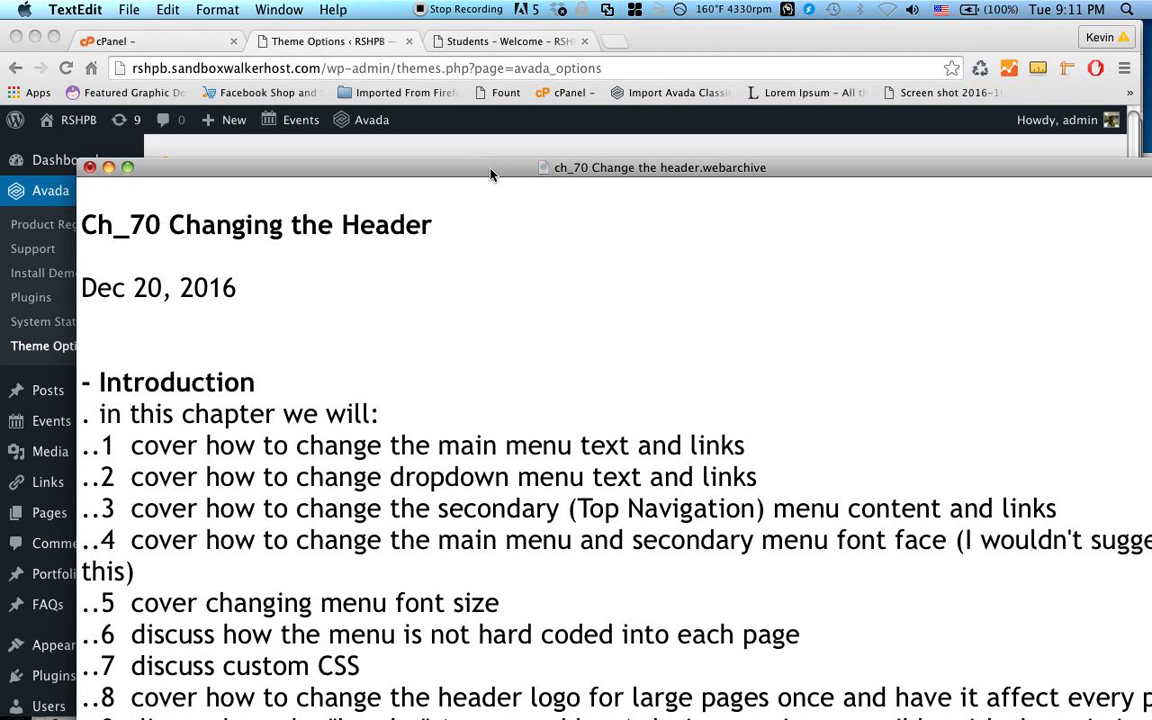